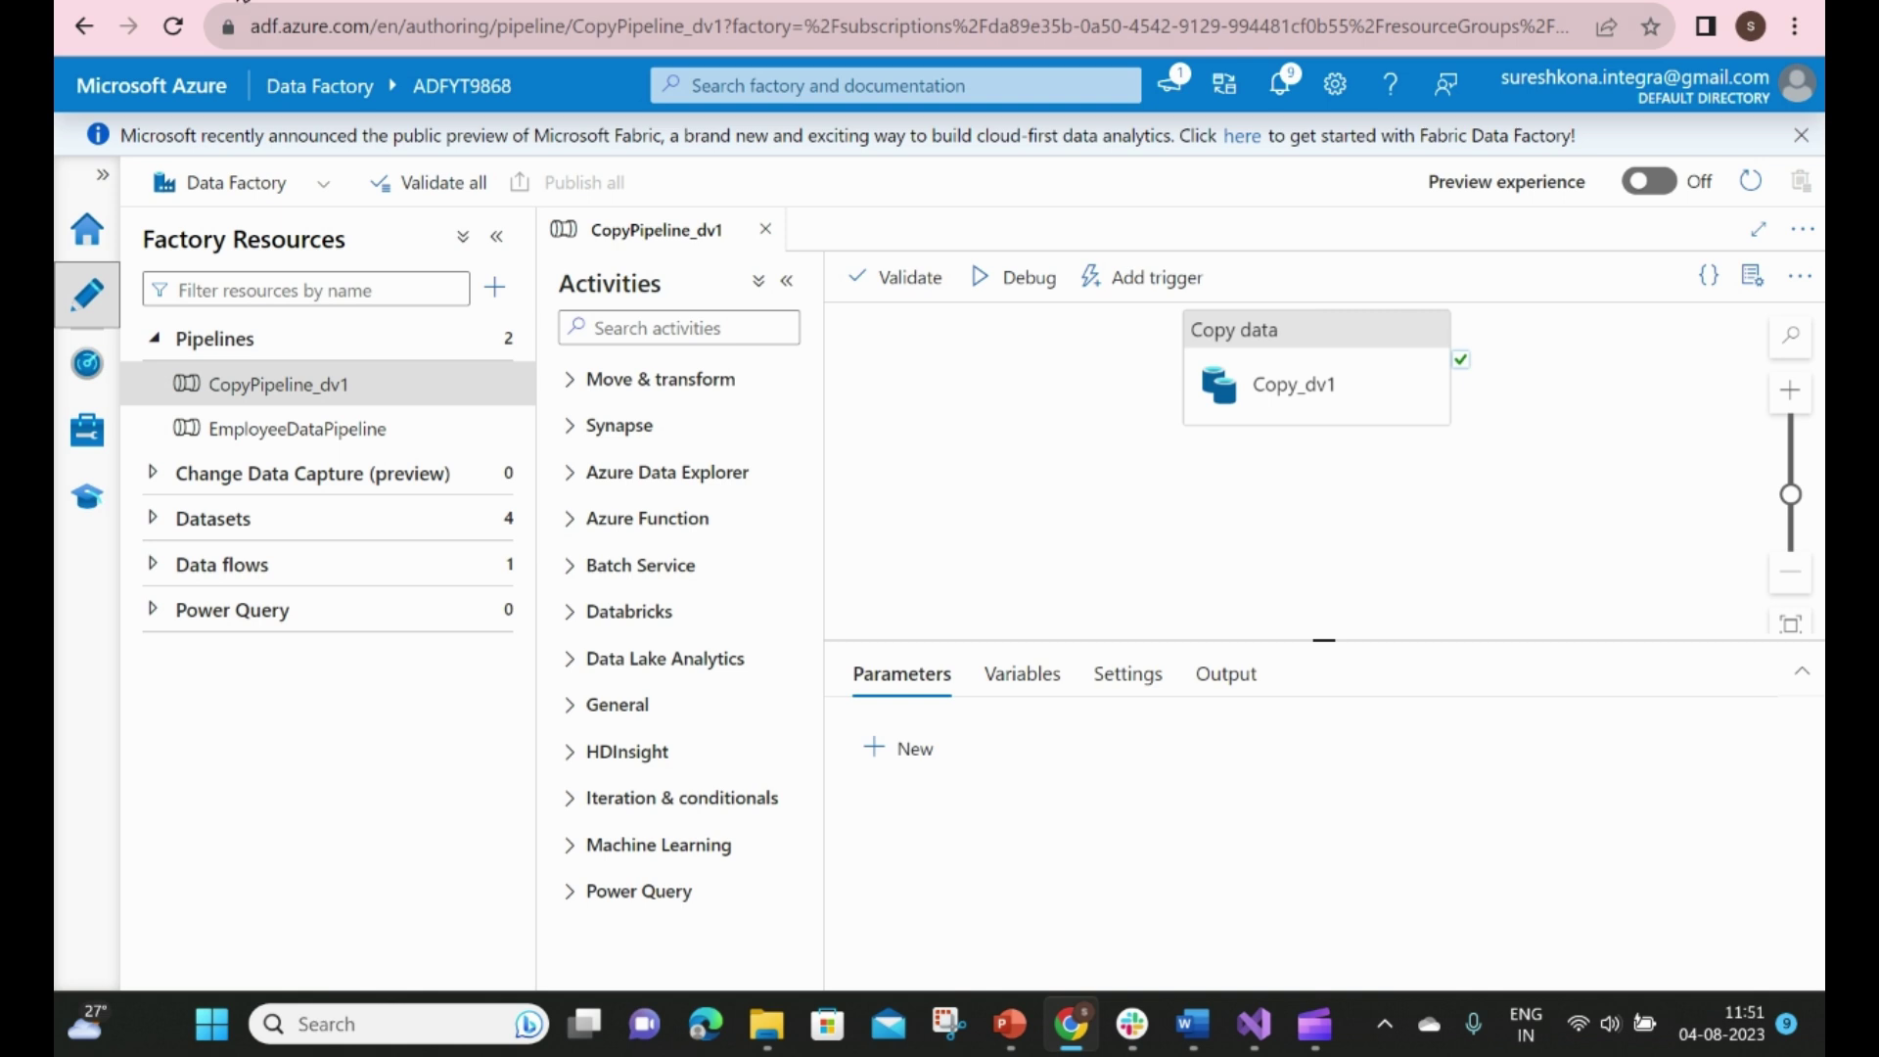
Add a new trigger to the CopyPipeline_dv1 pipeline, named Trigger-A with the type Tumbling window
click(243, 2)
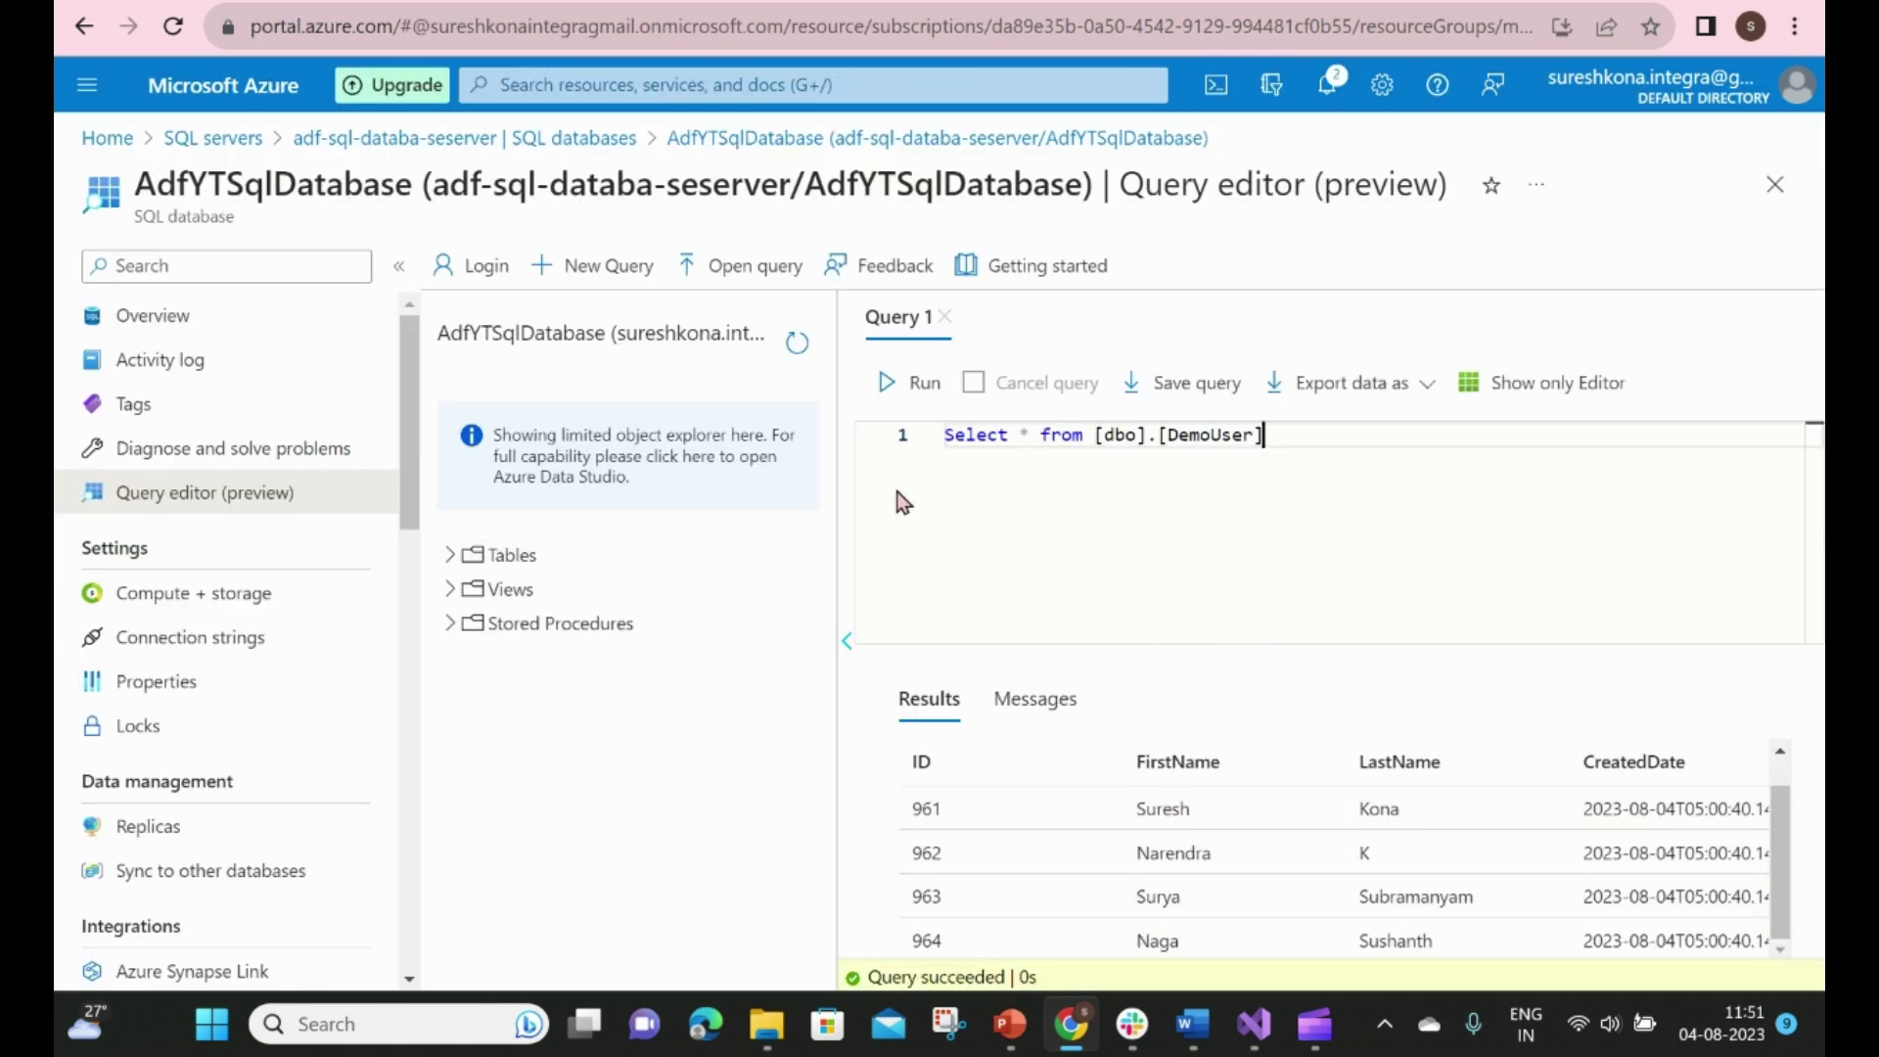
key(ctrl+Tab)
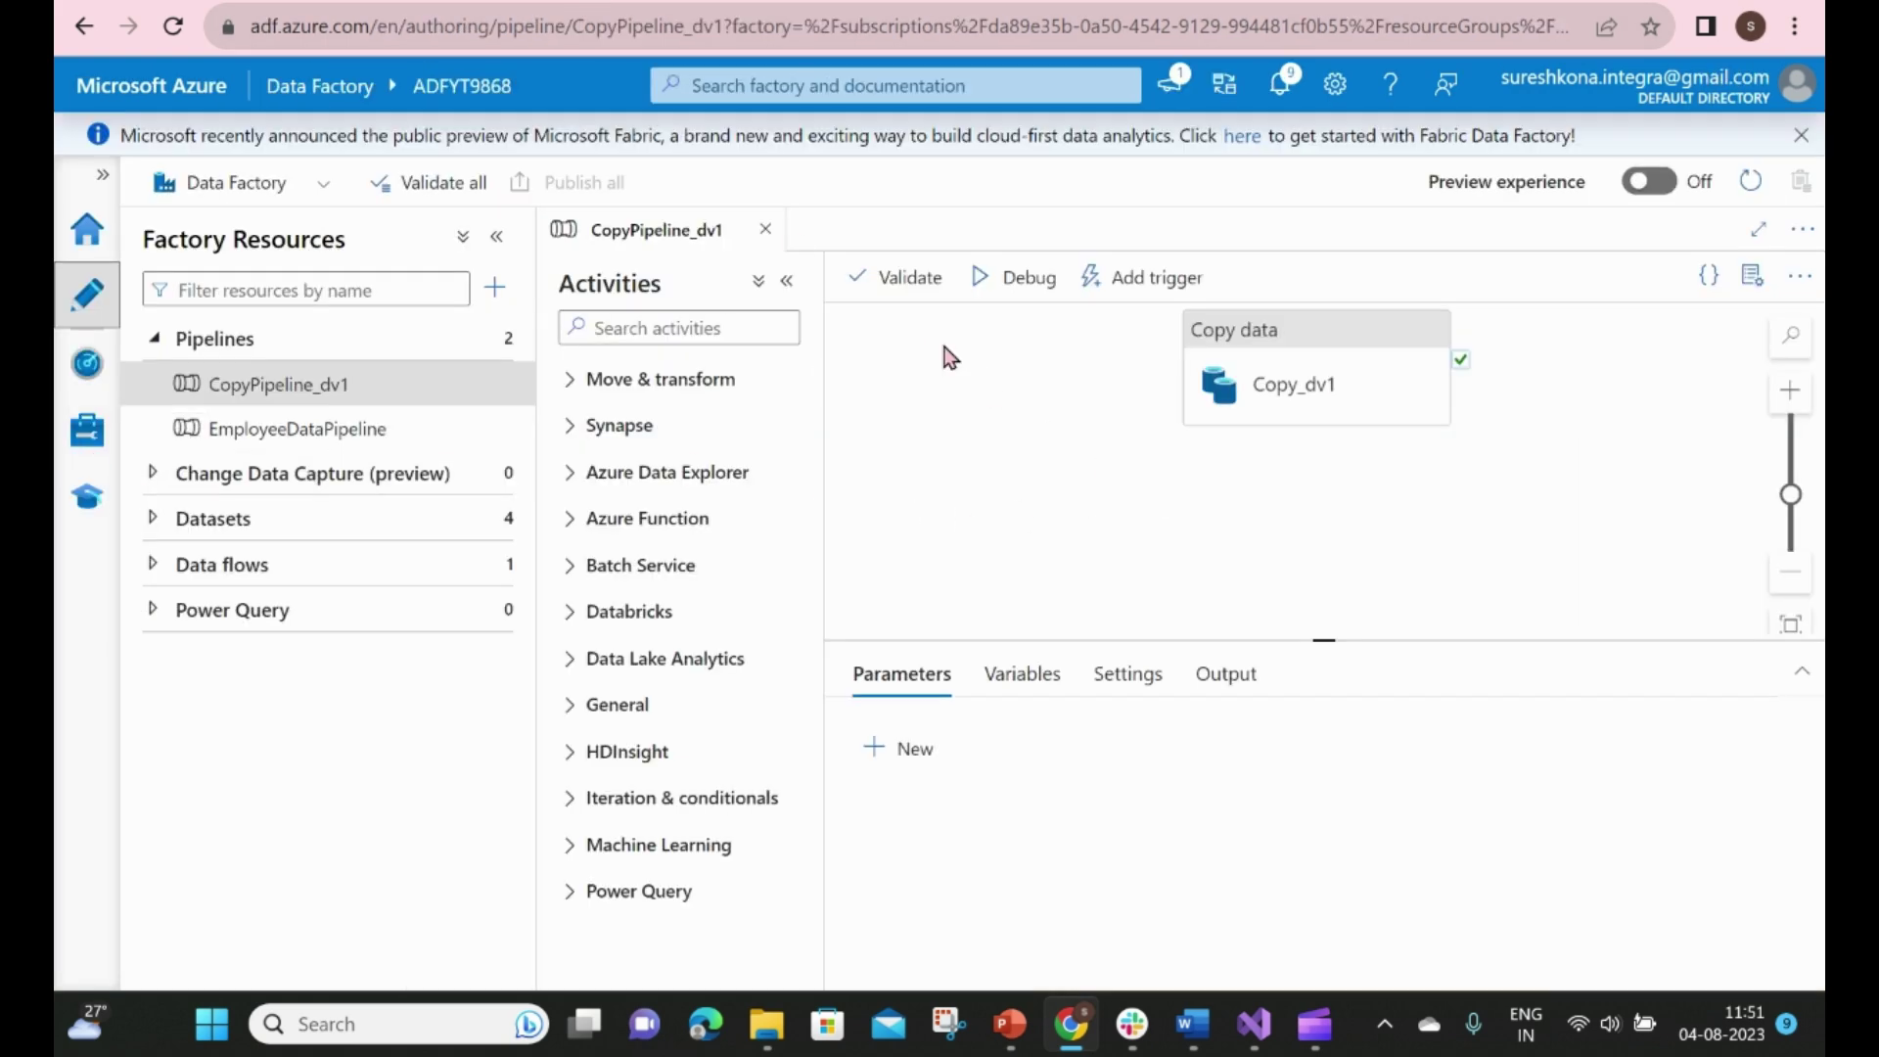
click(1133, 286)
click(1114, 364)
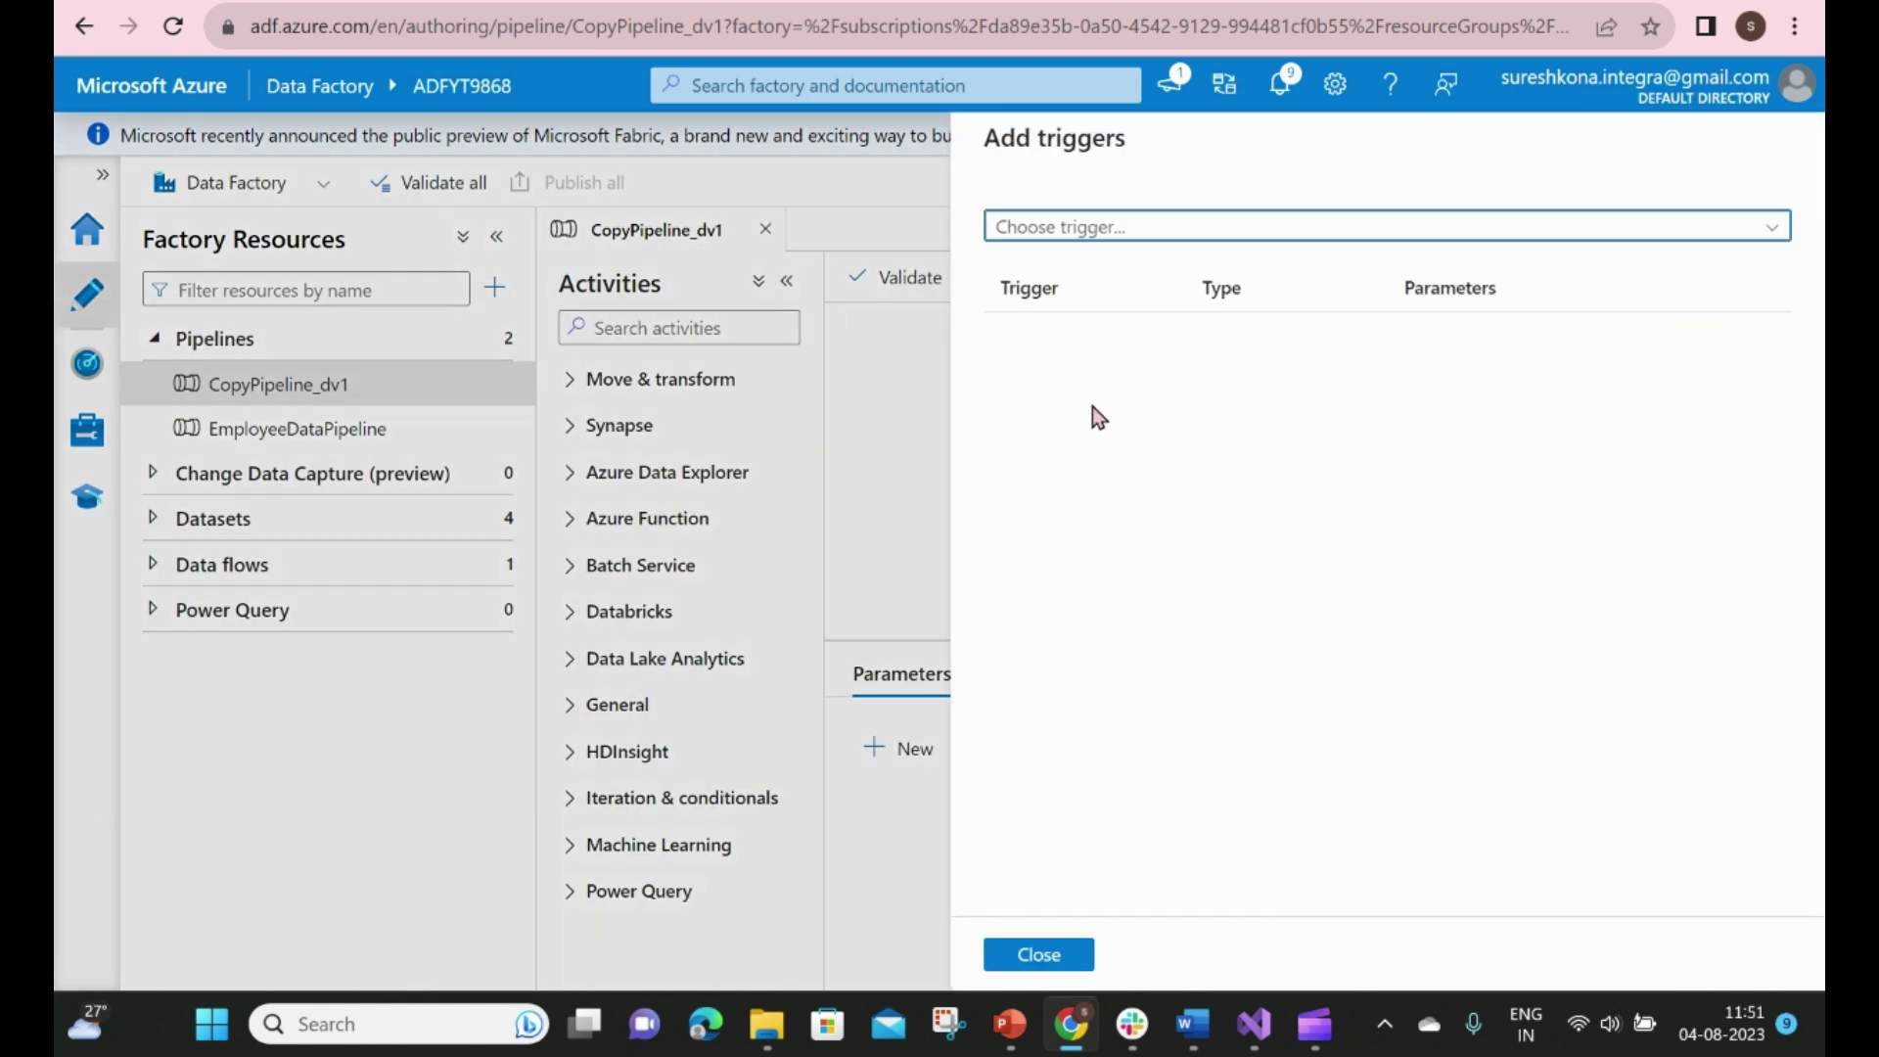
click(1122, 232)
click(1094, 310)
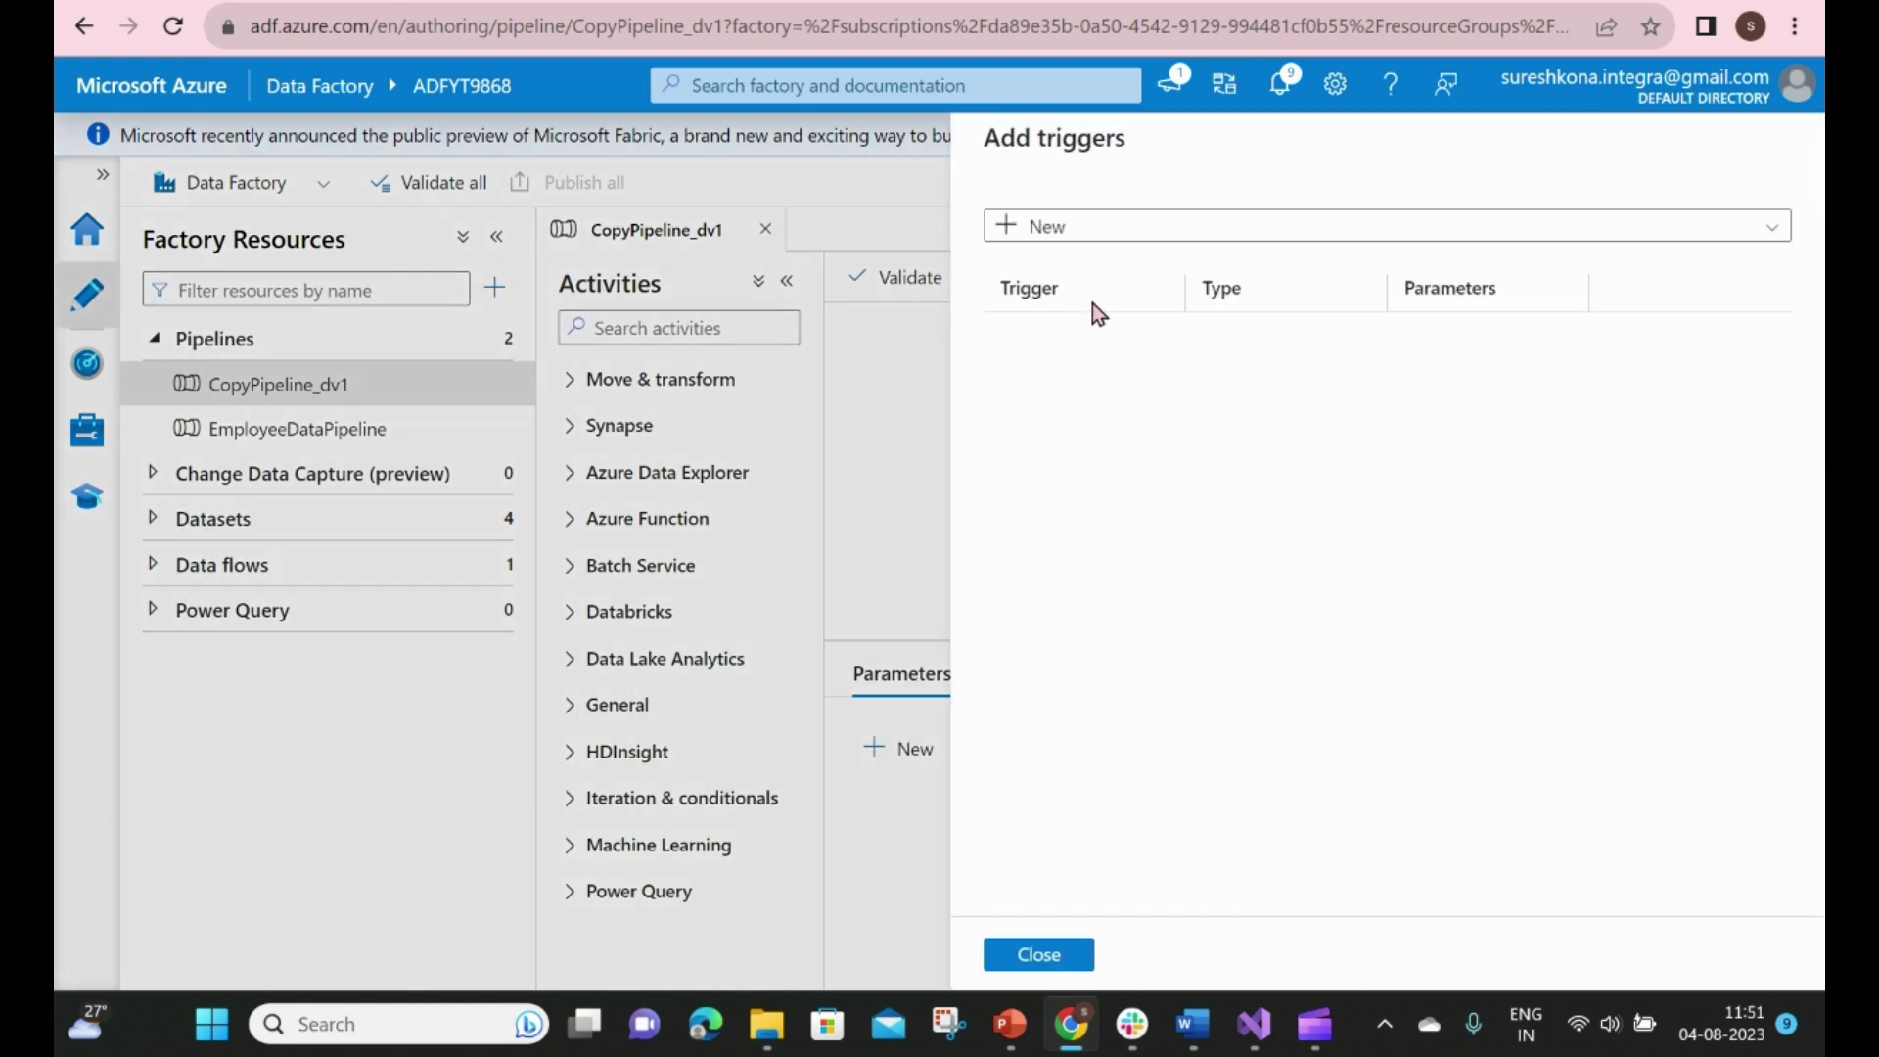
click(1083, 223)
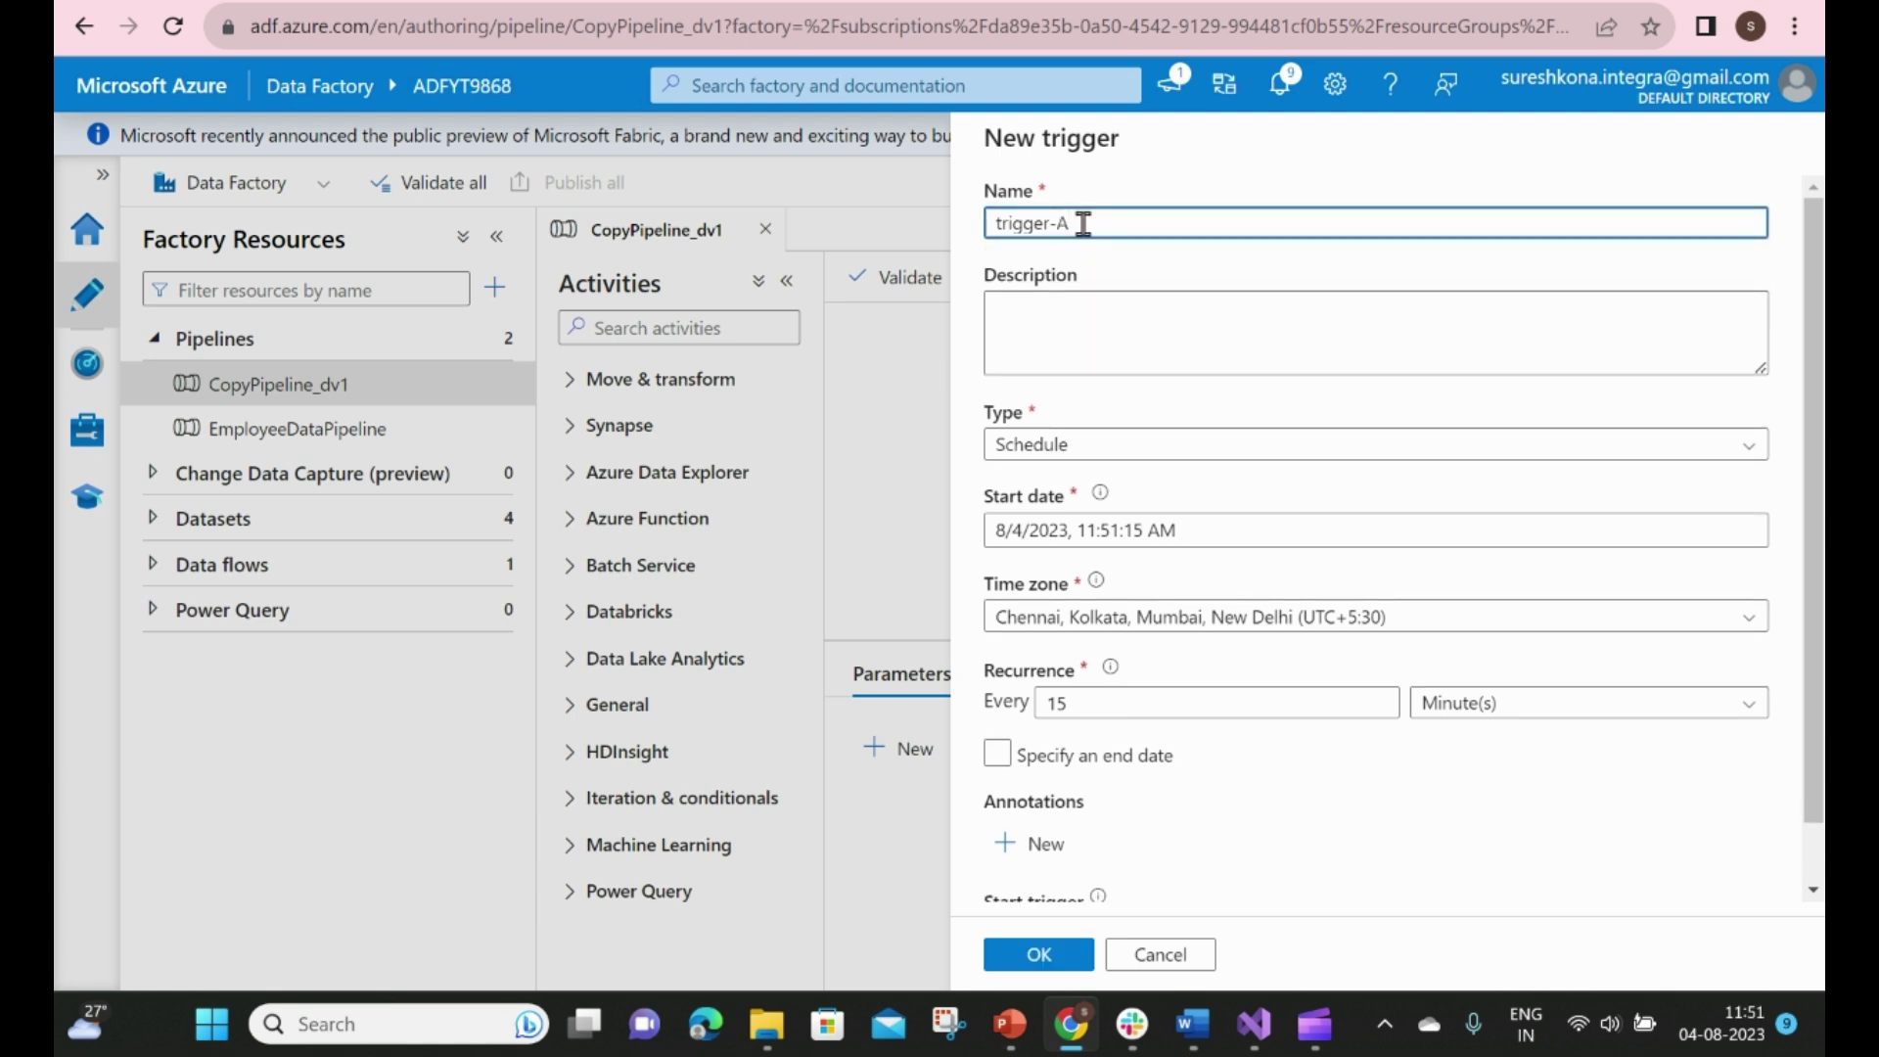
key(Home)
key(Delete)
text(T)
click(1103, 451)
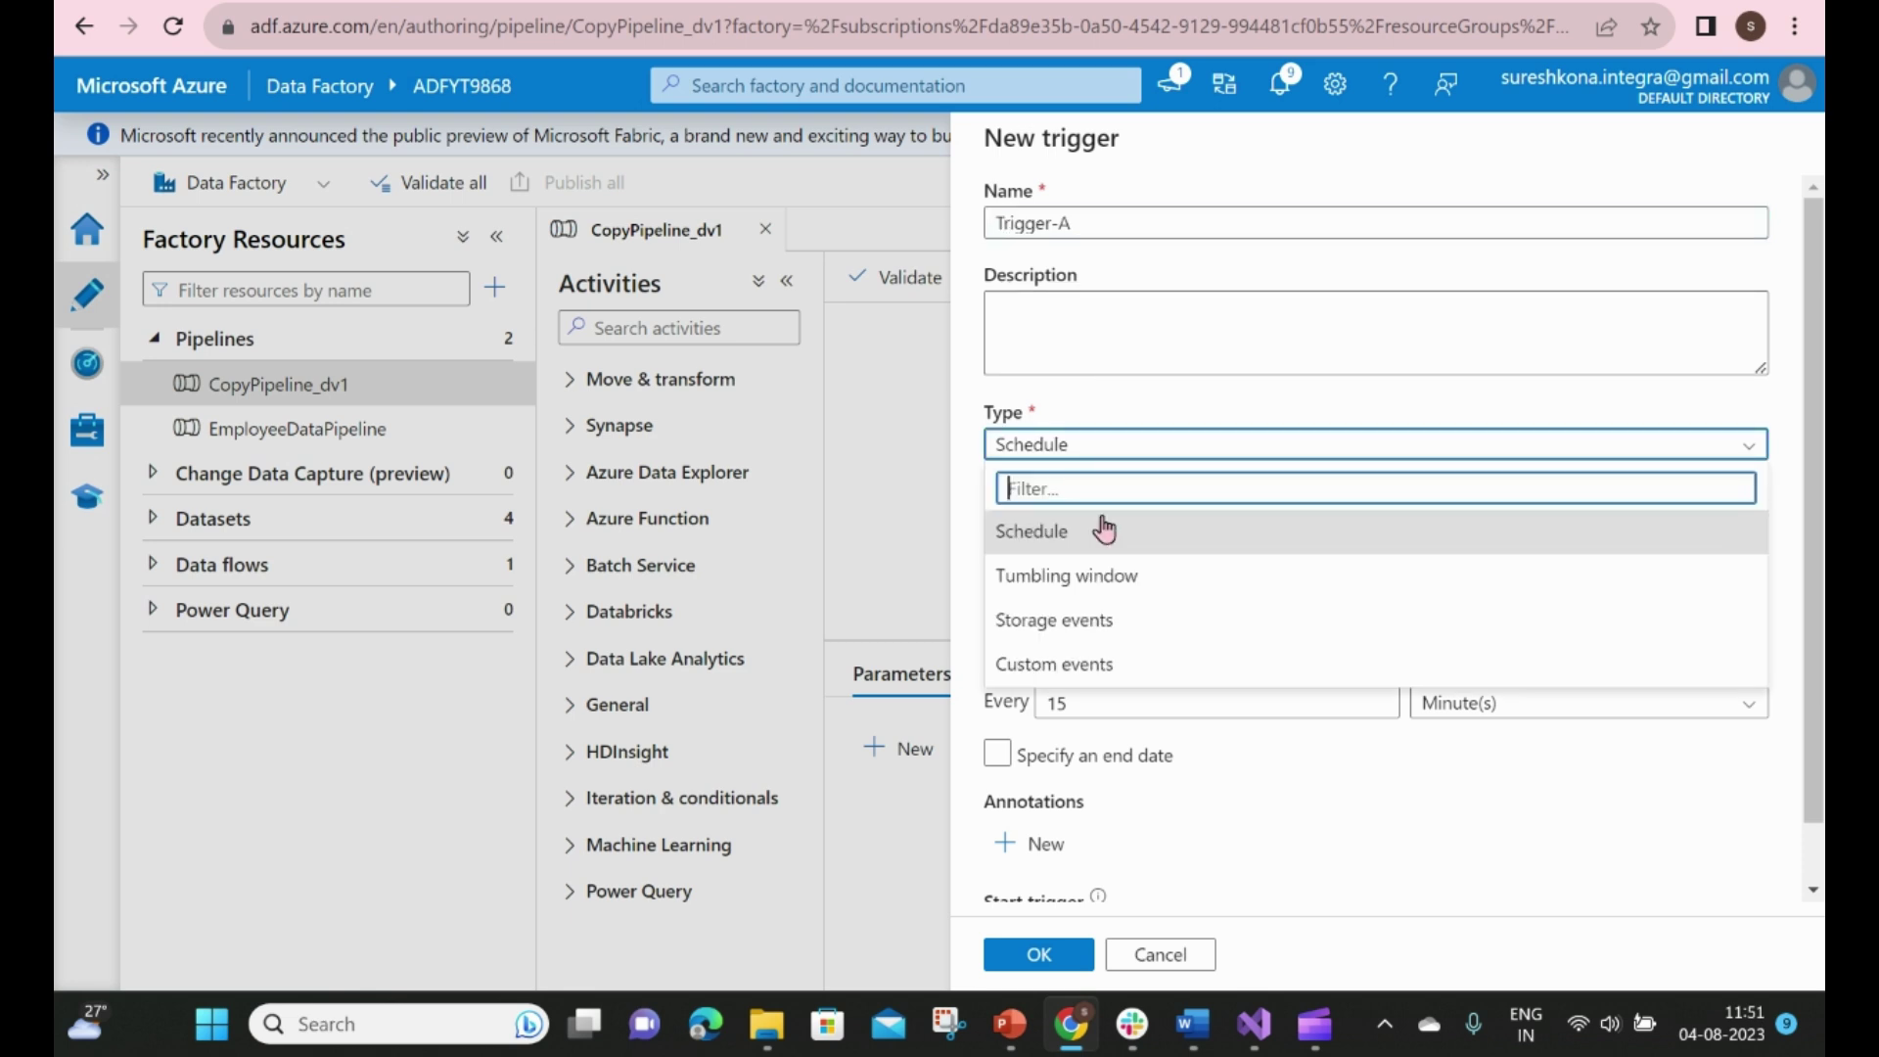
click(1074, 577)
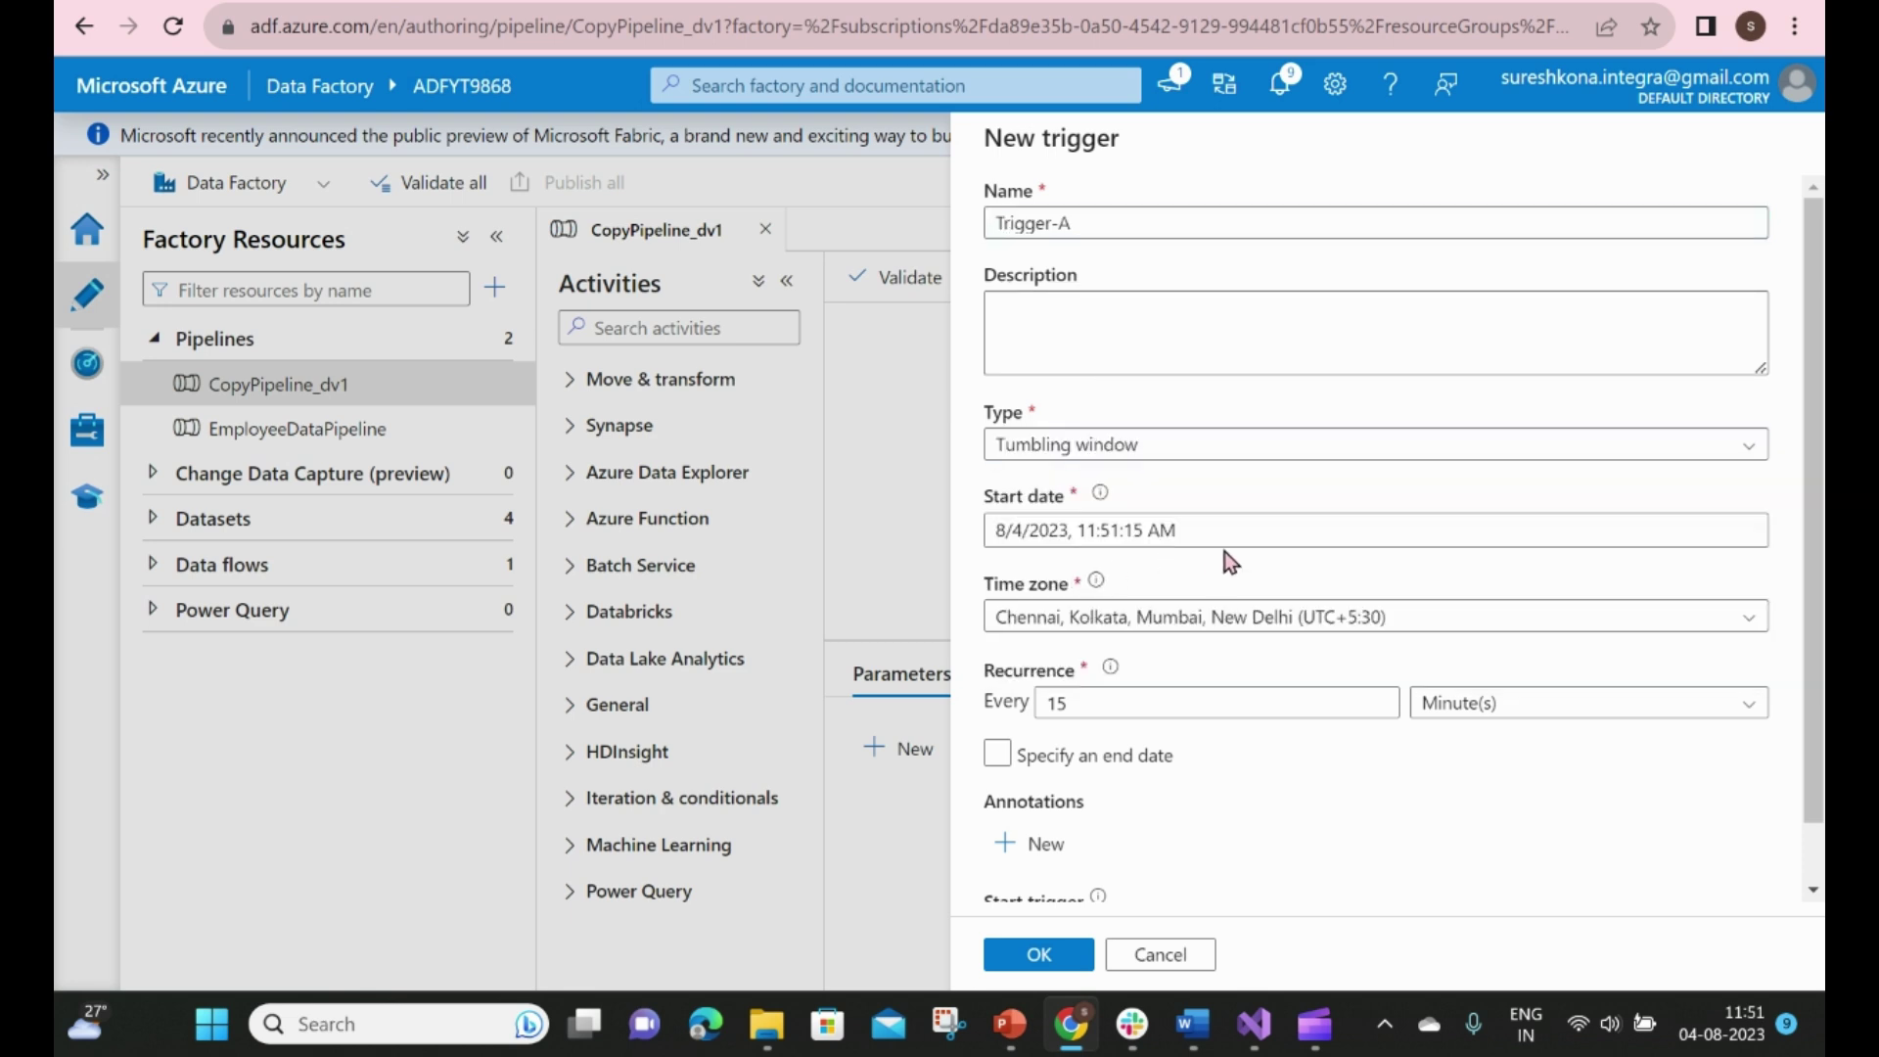
Set Trigger-A's UTC start time to 6:30:00 AM on 8/4/2023
click(1053, 540)
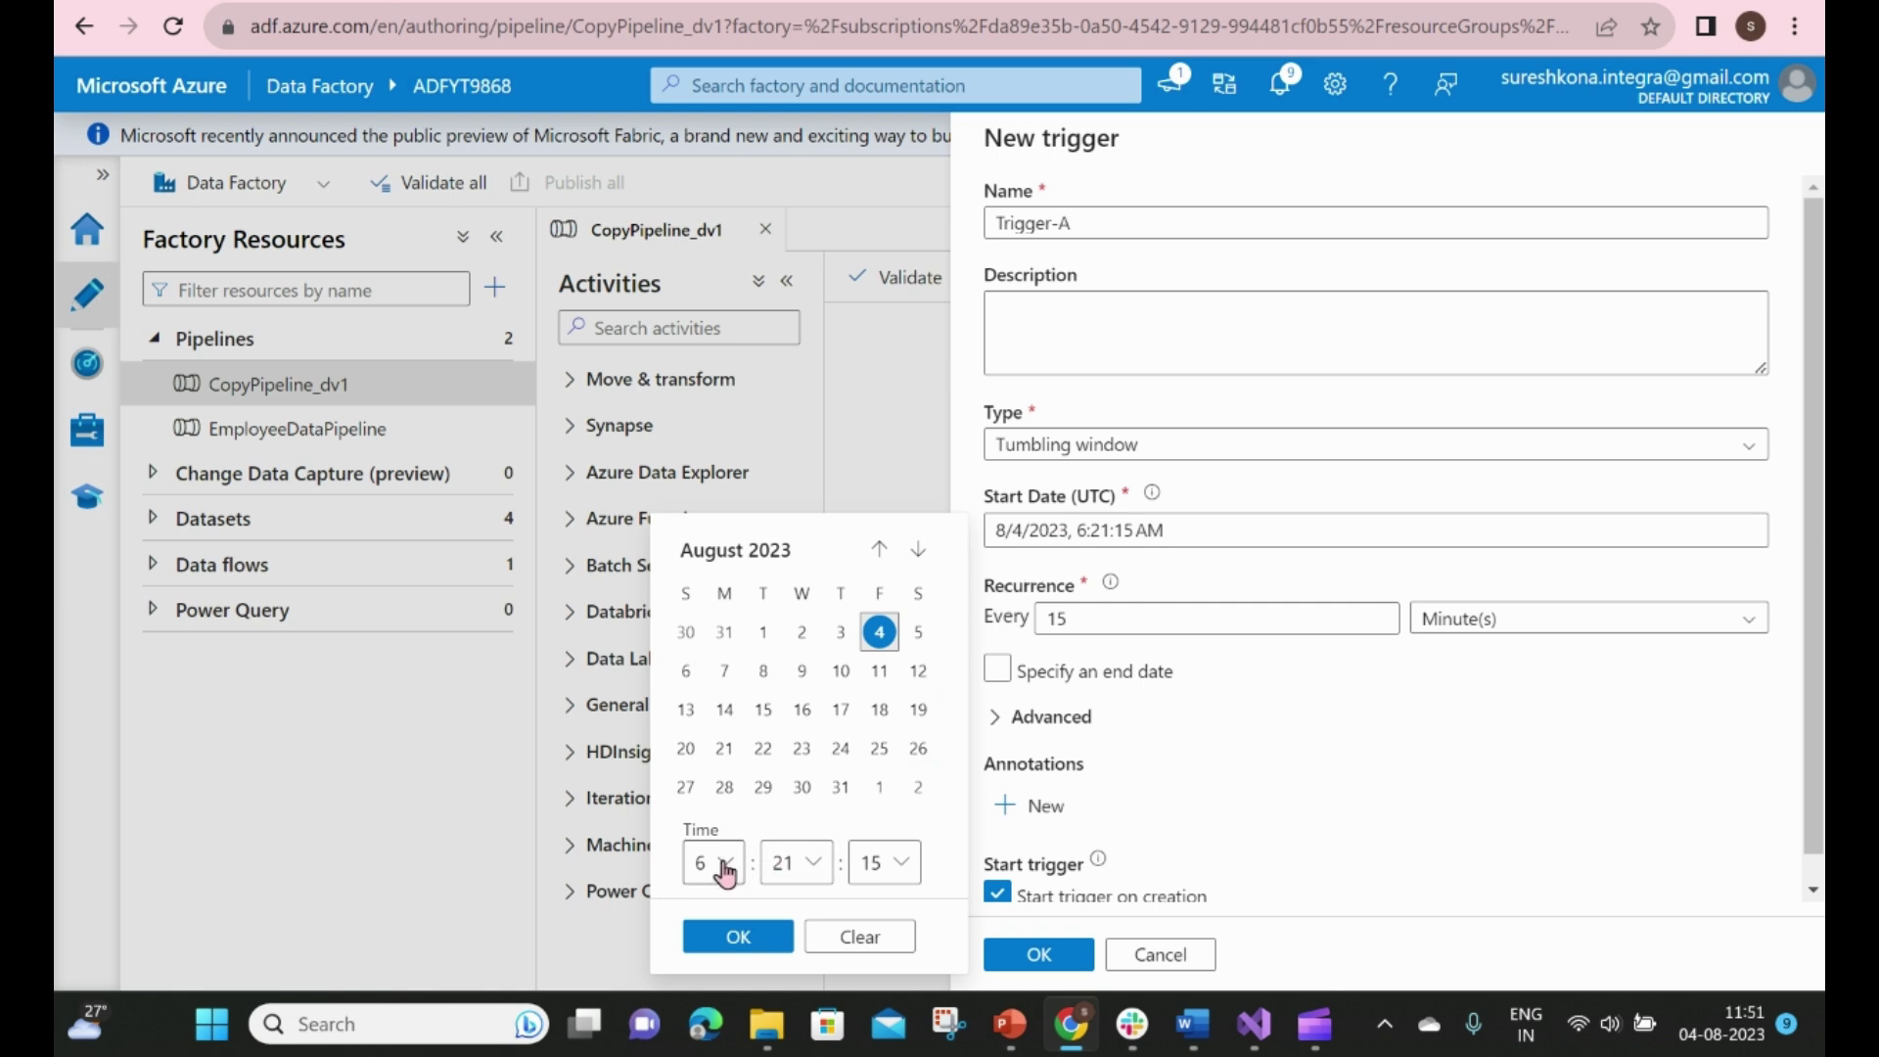
click(818, 869)
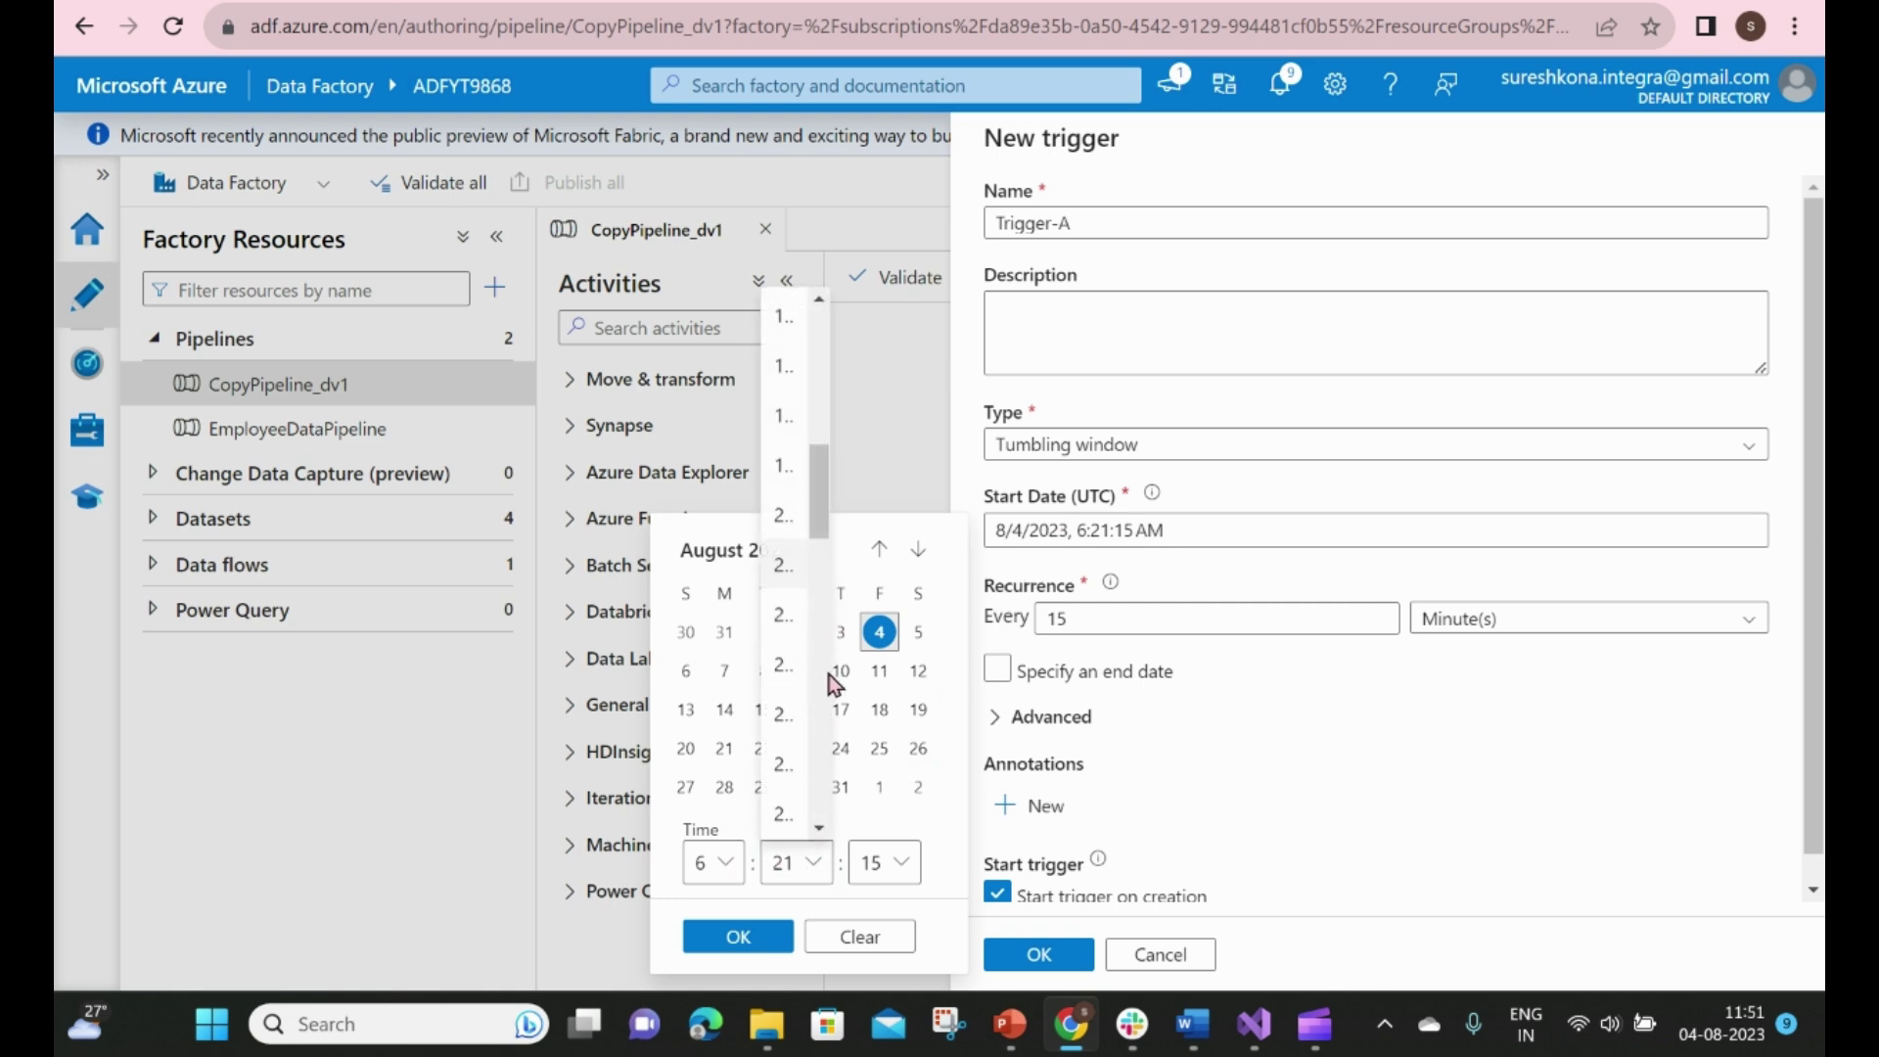
scroll(824, 678, down, 2)
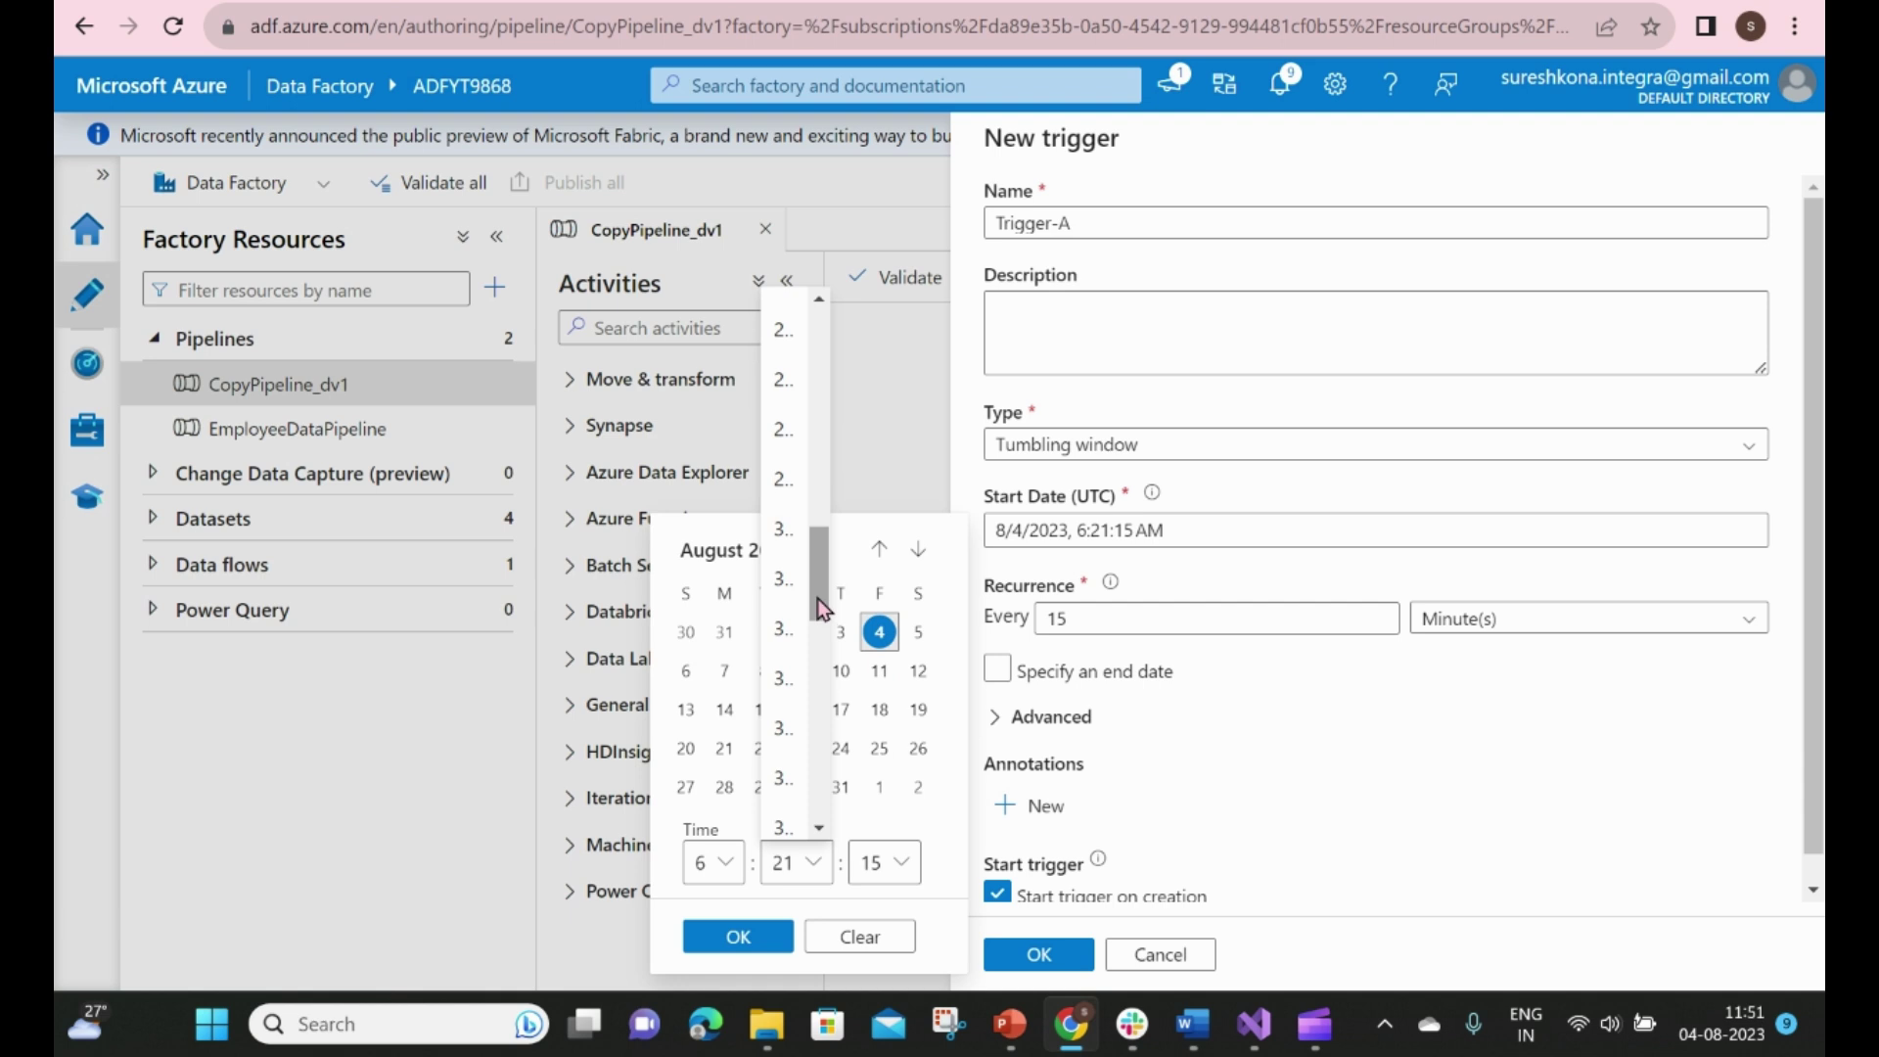
click(783, 529)
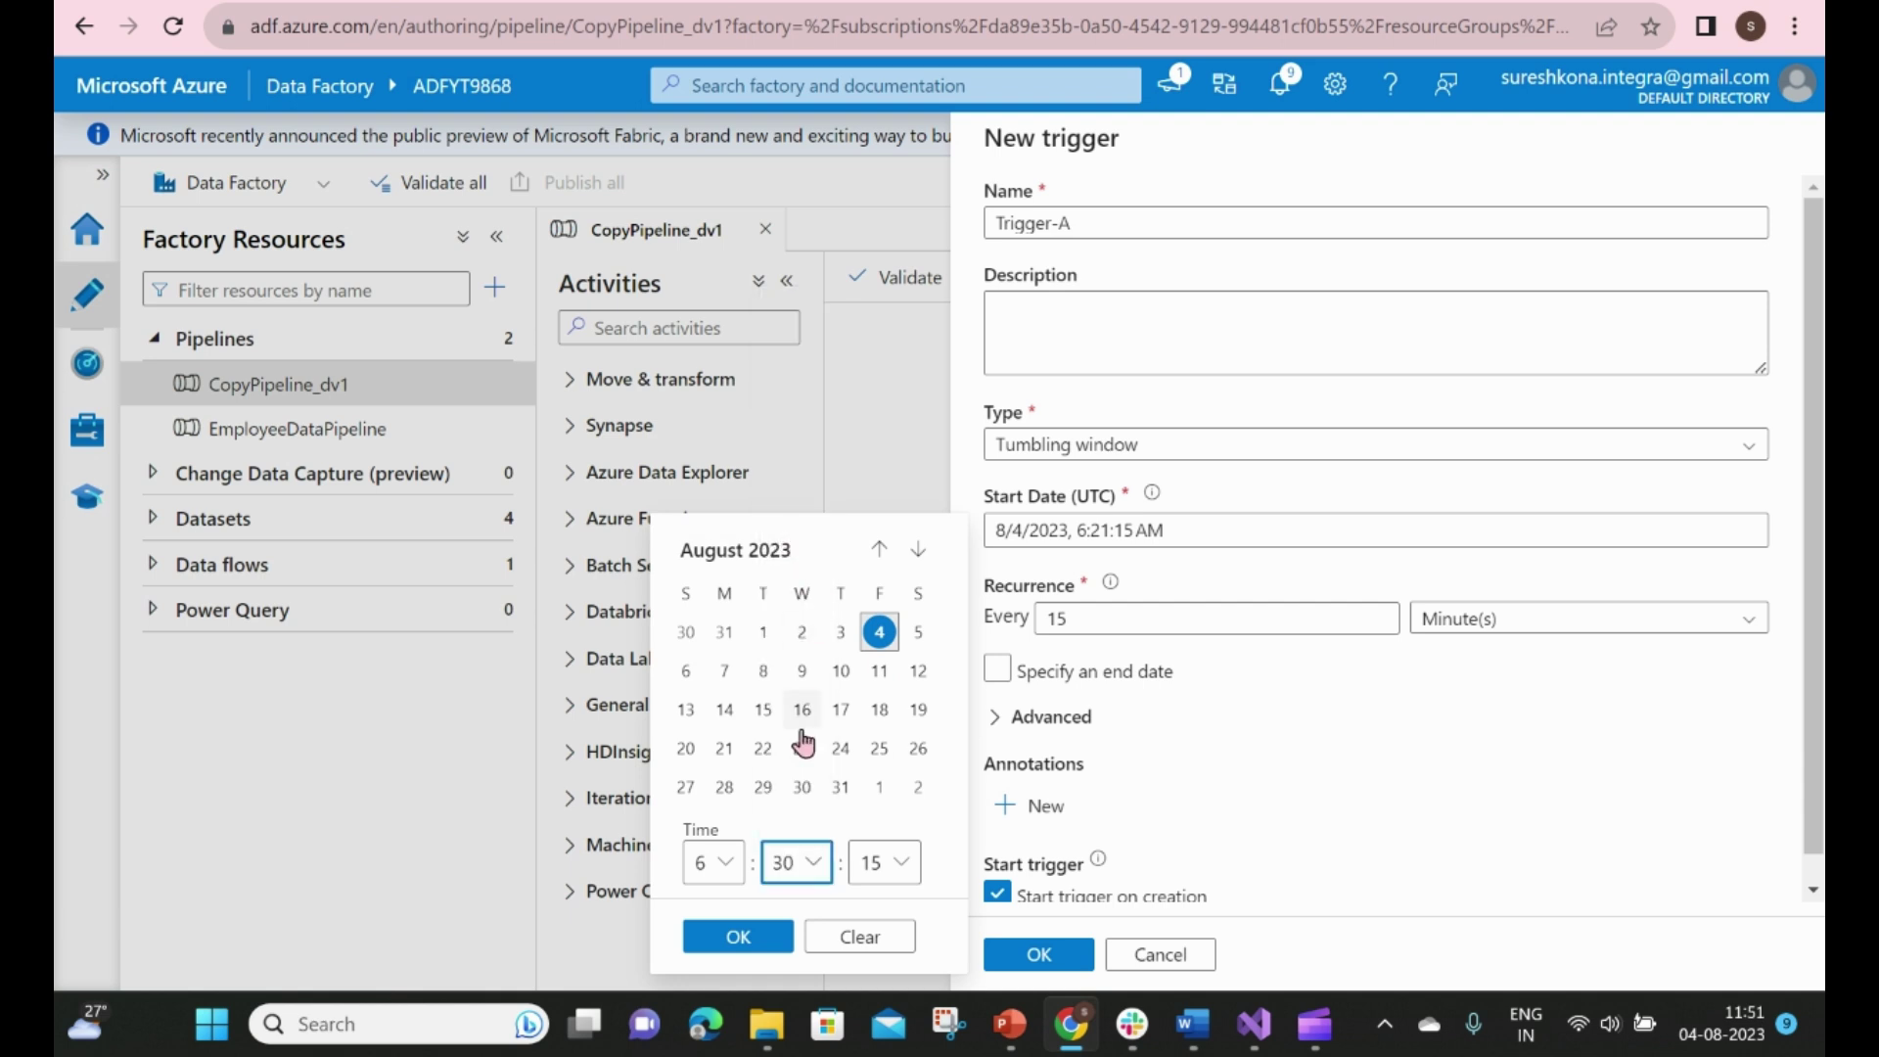
click(906, 859)
drag(906, 478, 918, 384)
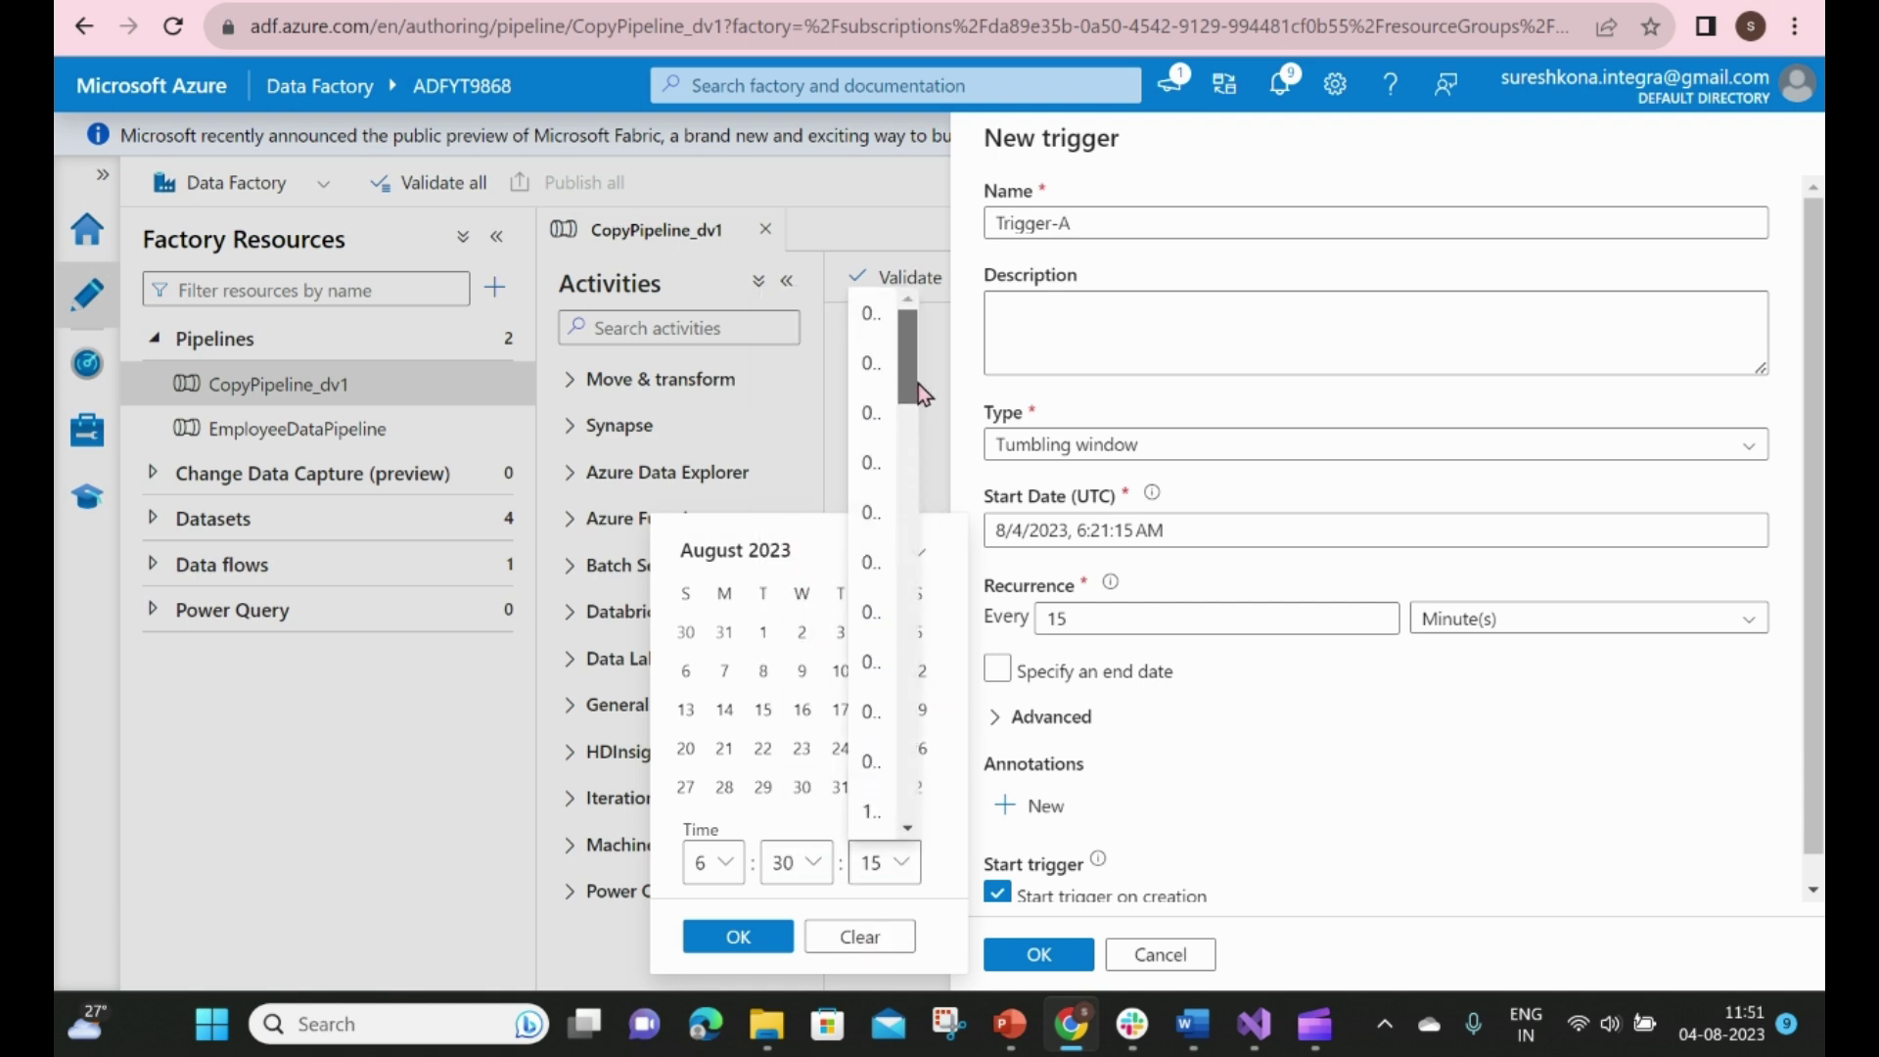
click(869, 320)
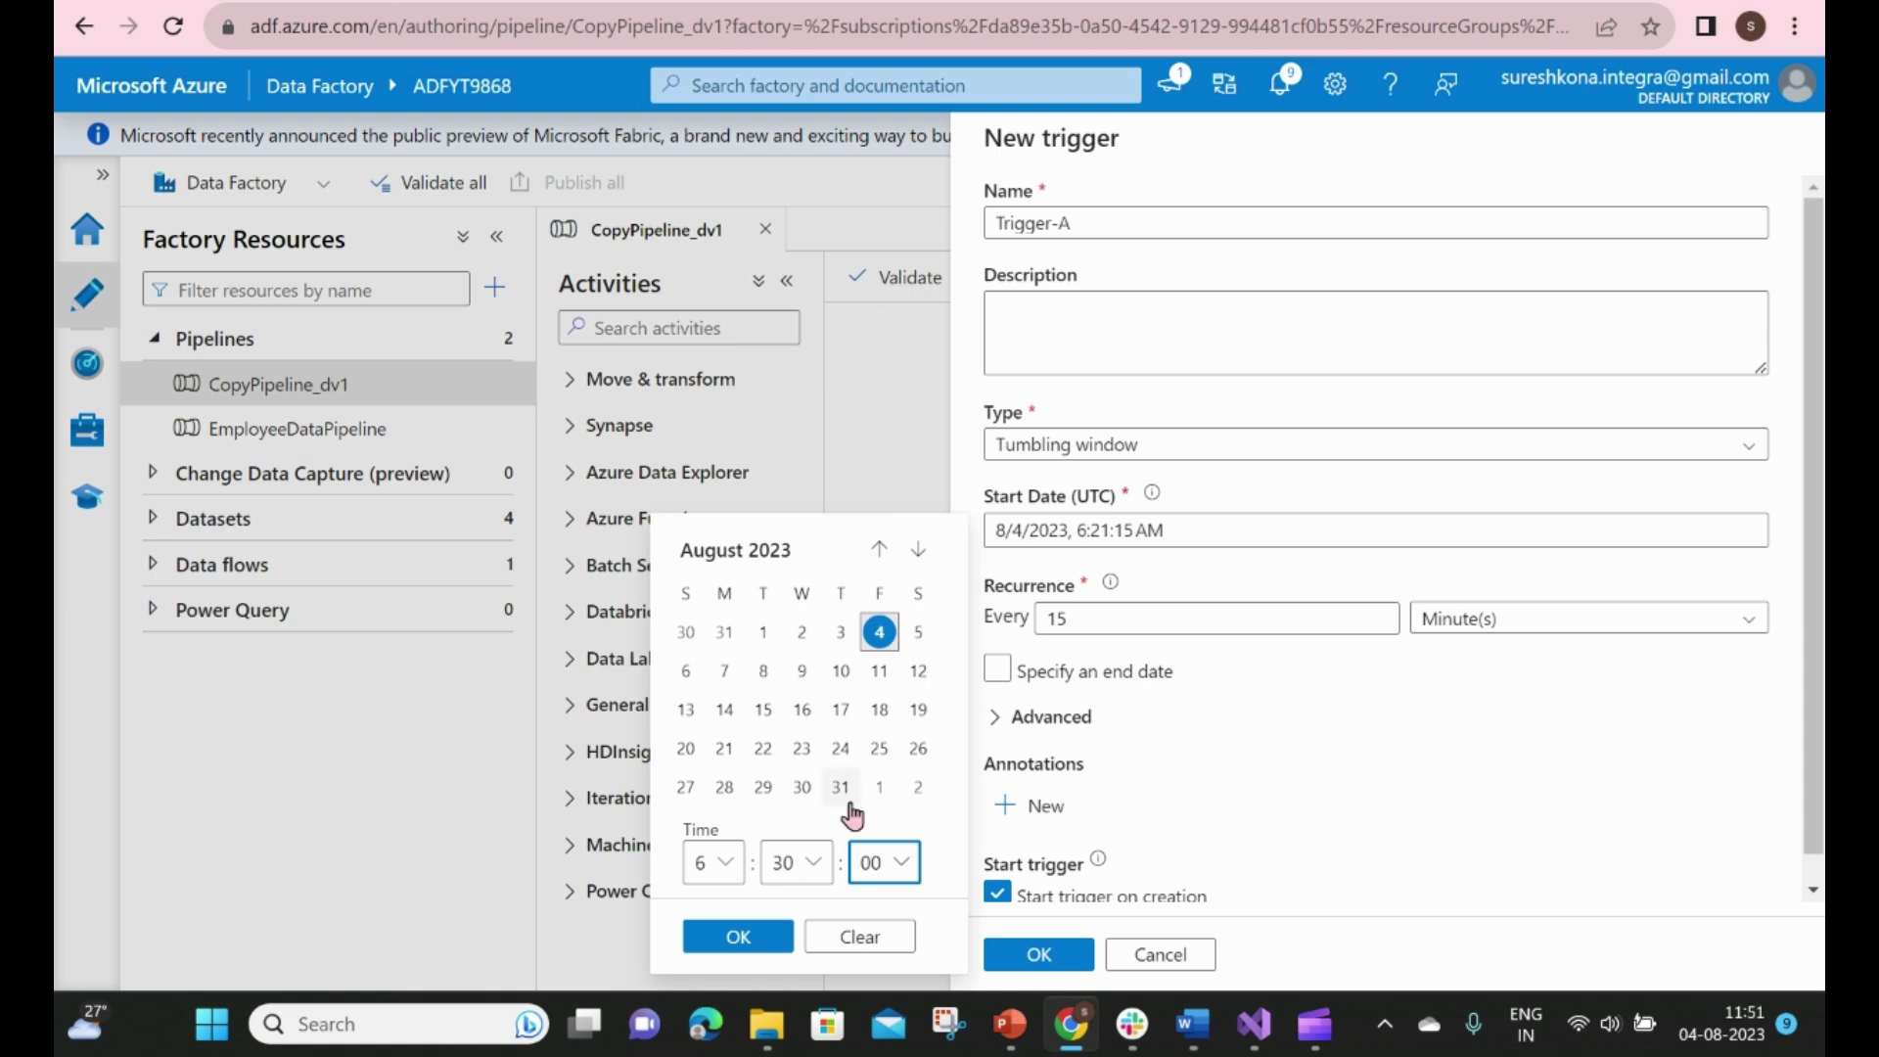
click(735, 939)
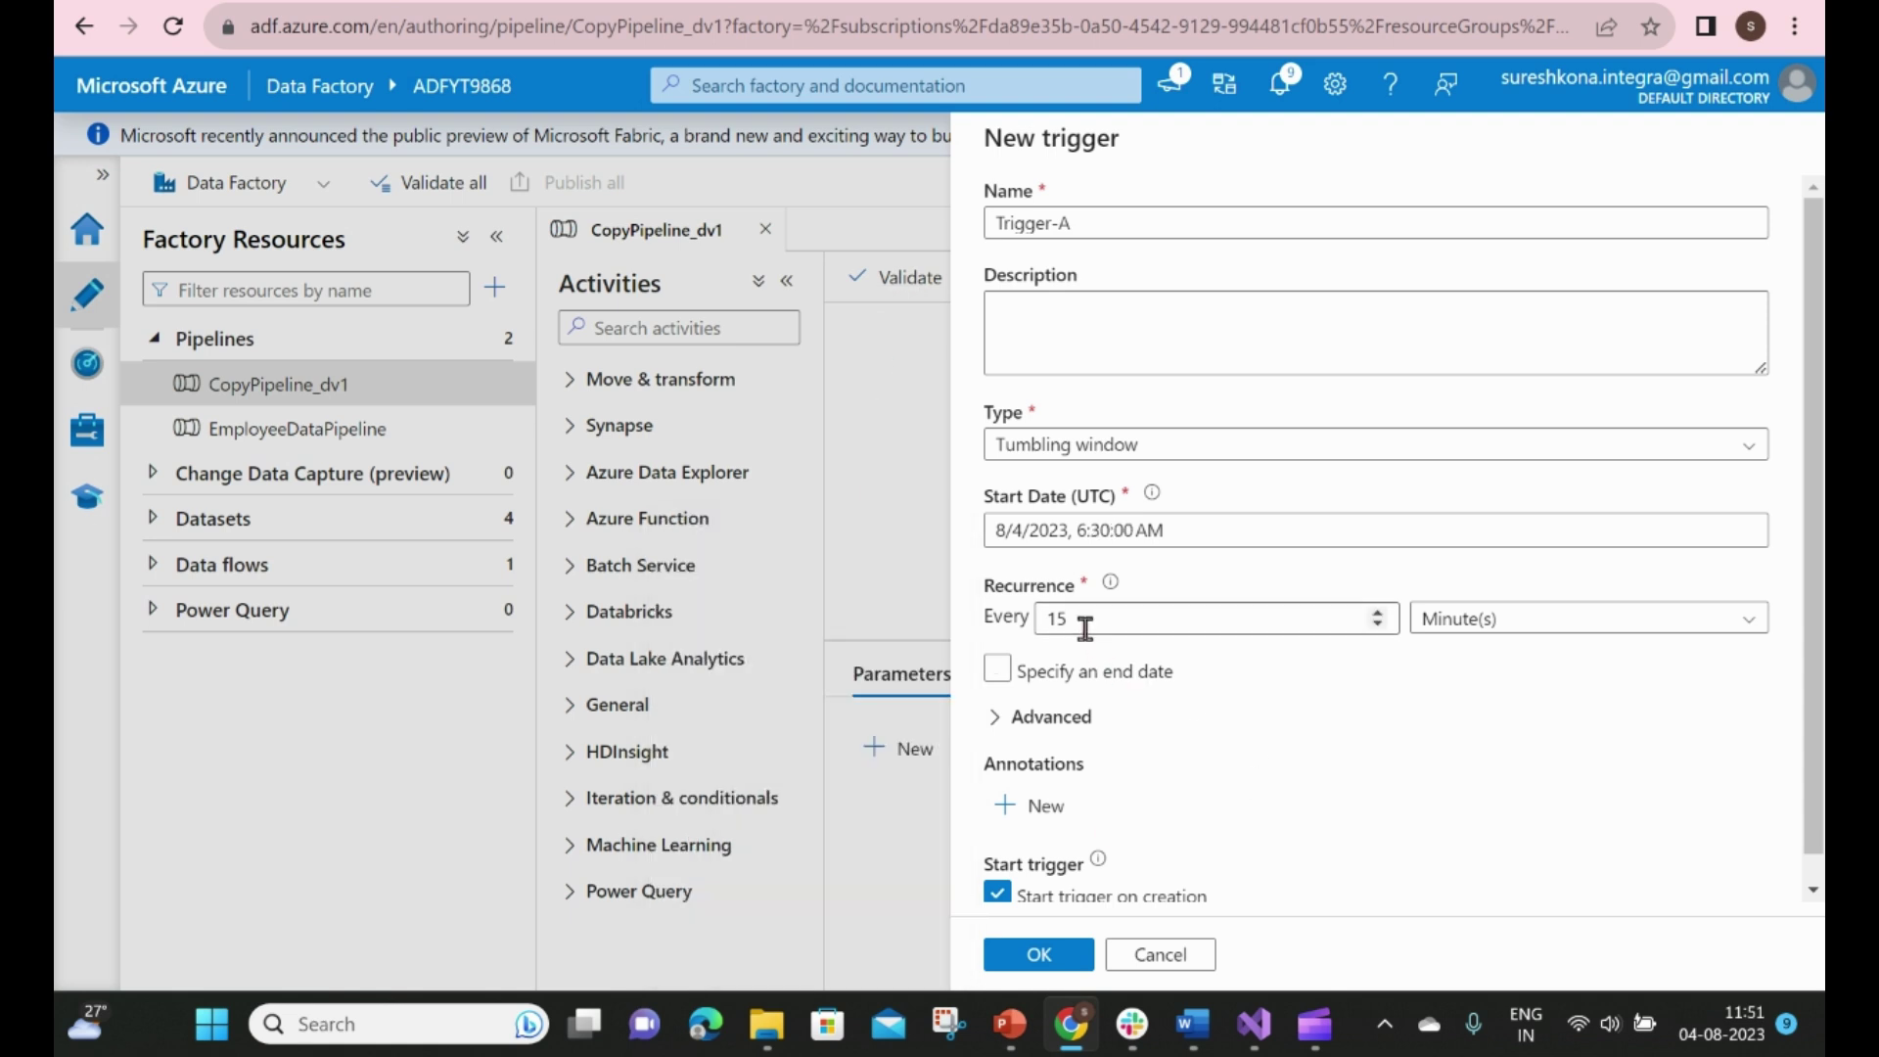
Set Trigger-A's recurrence to every 5 minutes and create the trigger with no dependencies or run parameters
double_click(1045, 616)
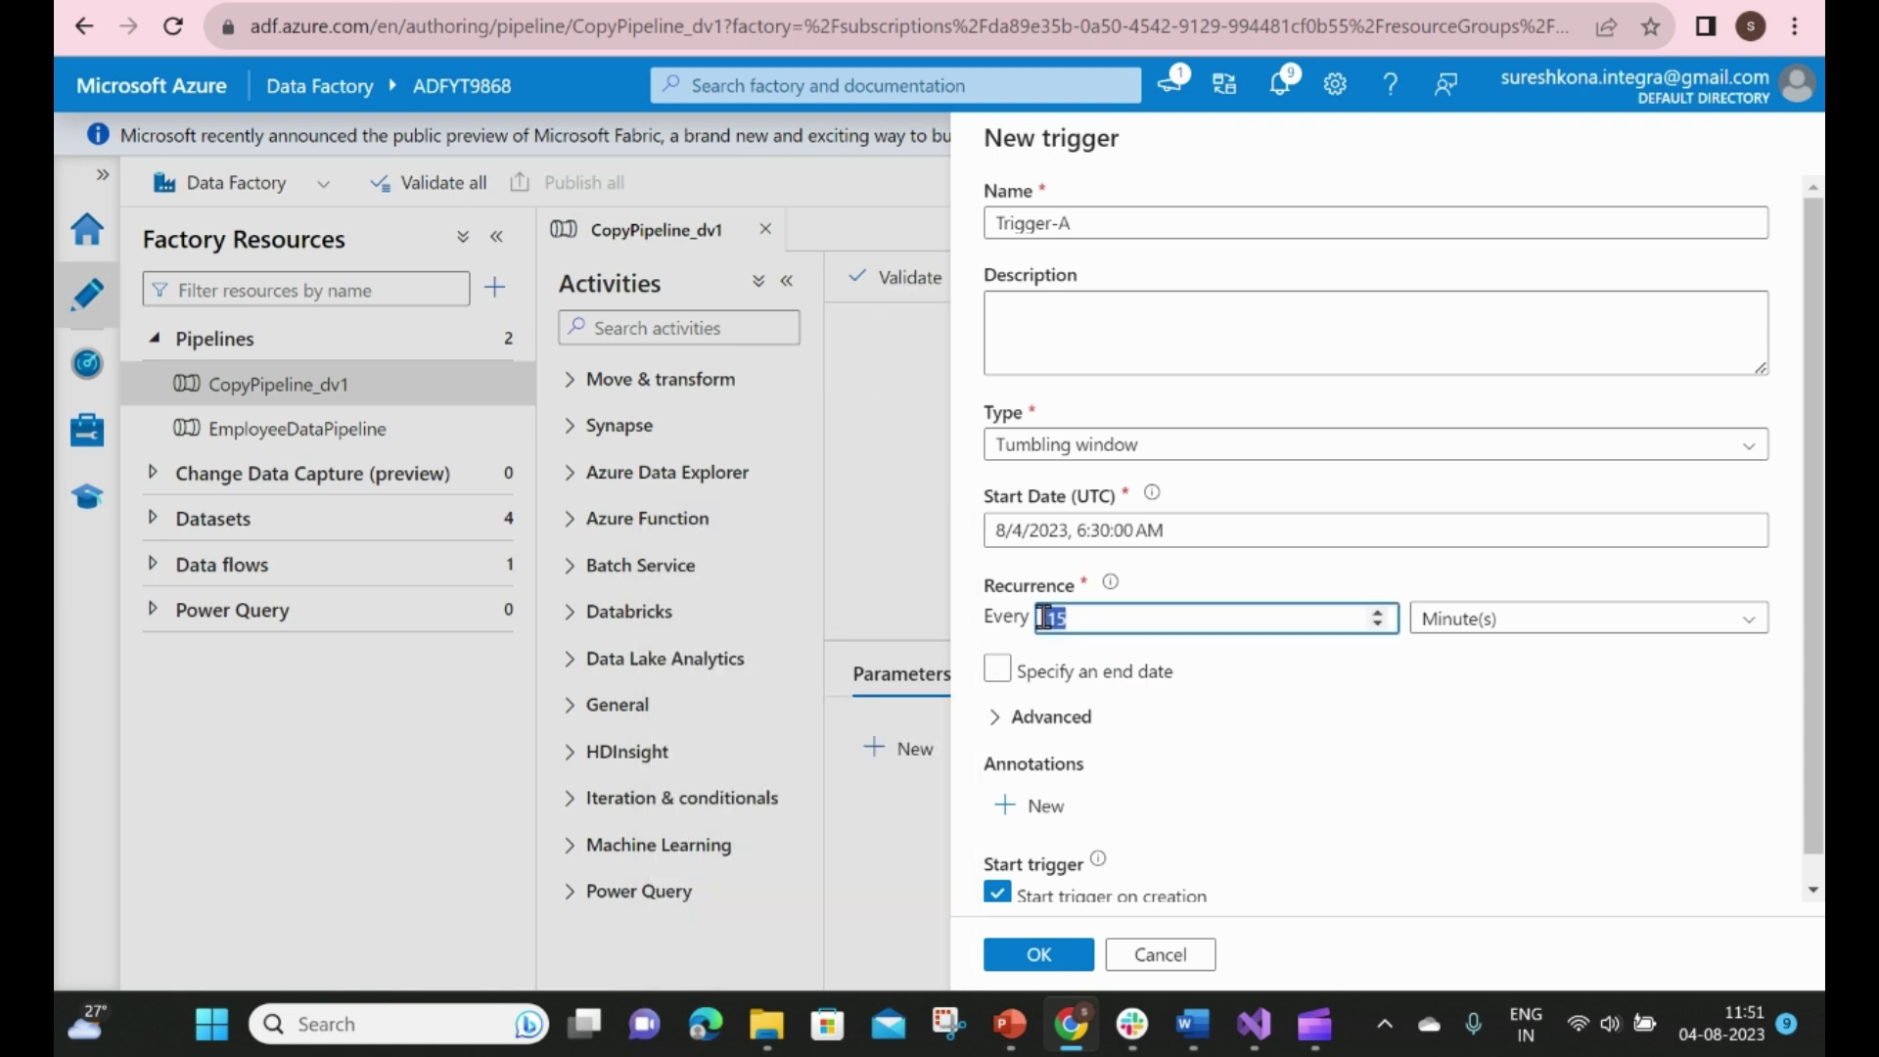
click(1272, 743)
scroll(1272, 743, down, 1)
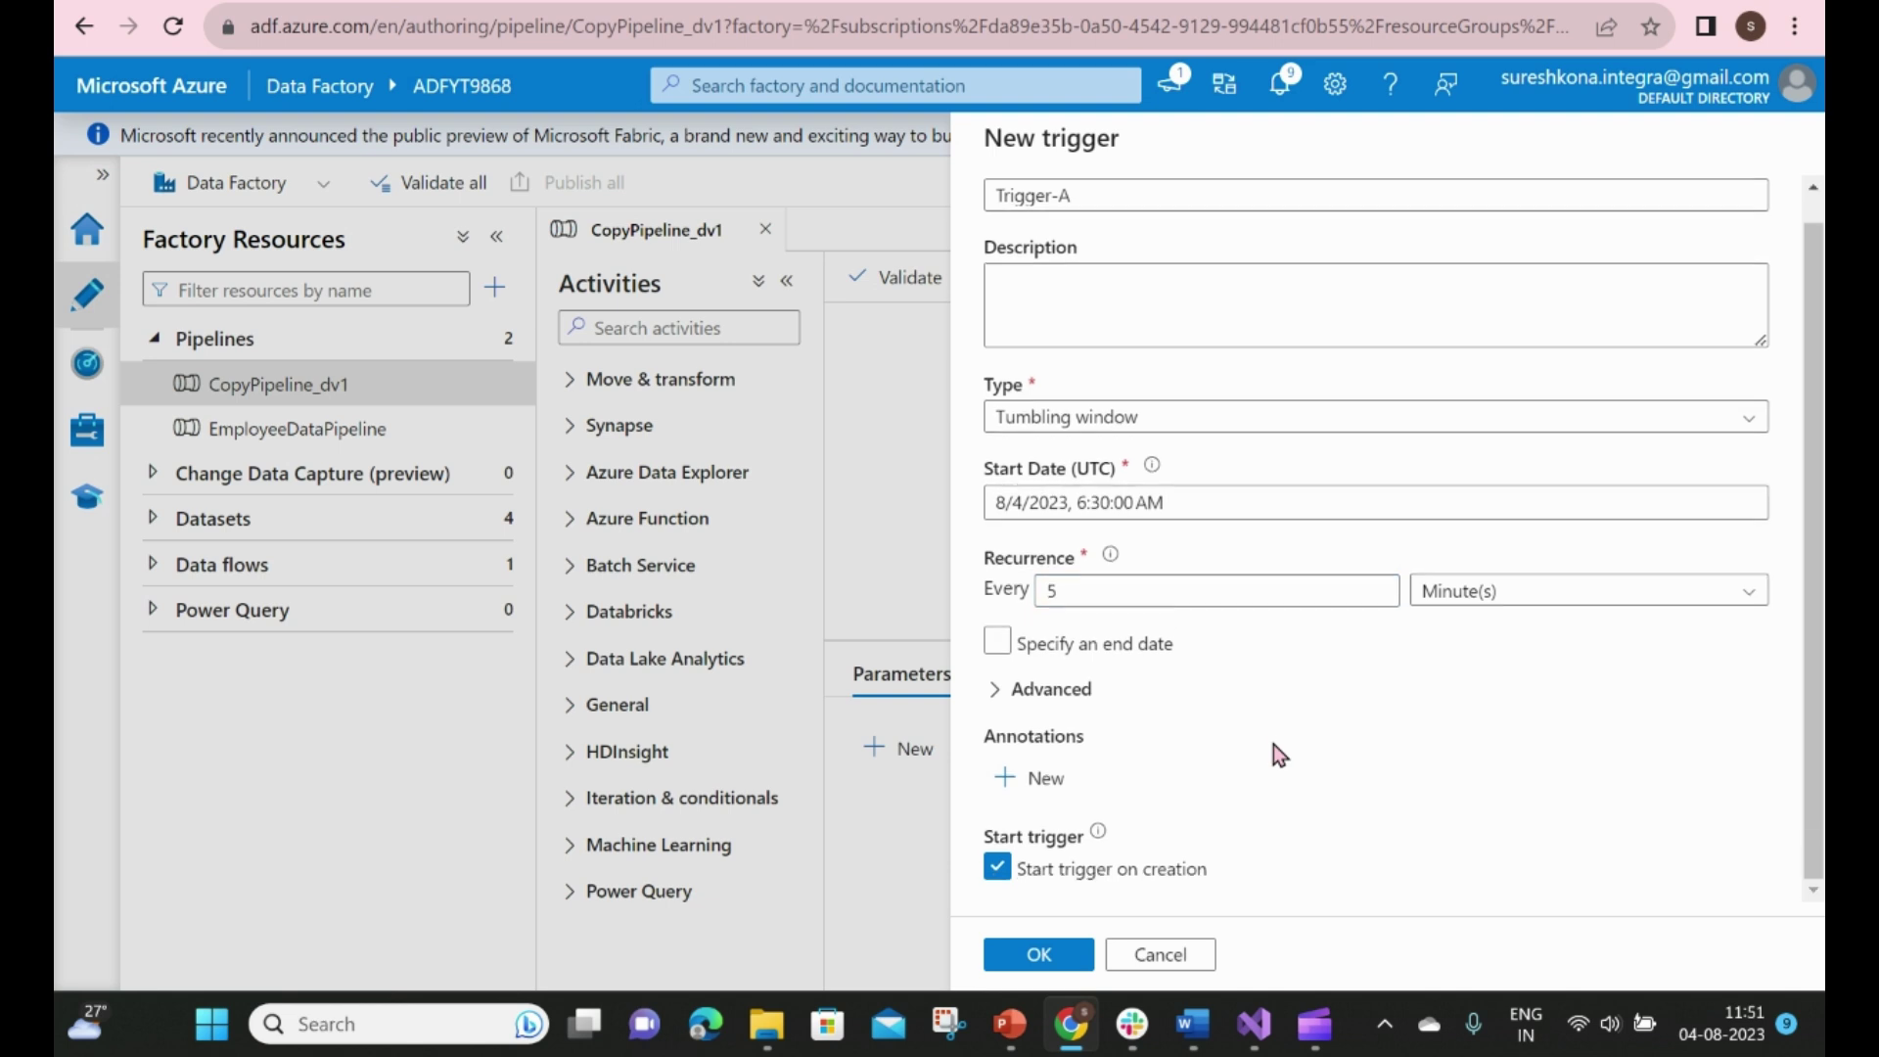
click(994, 690)
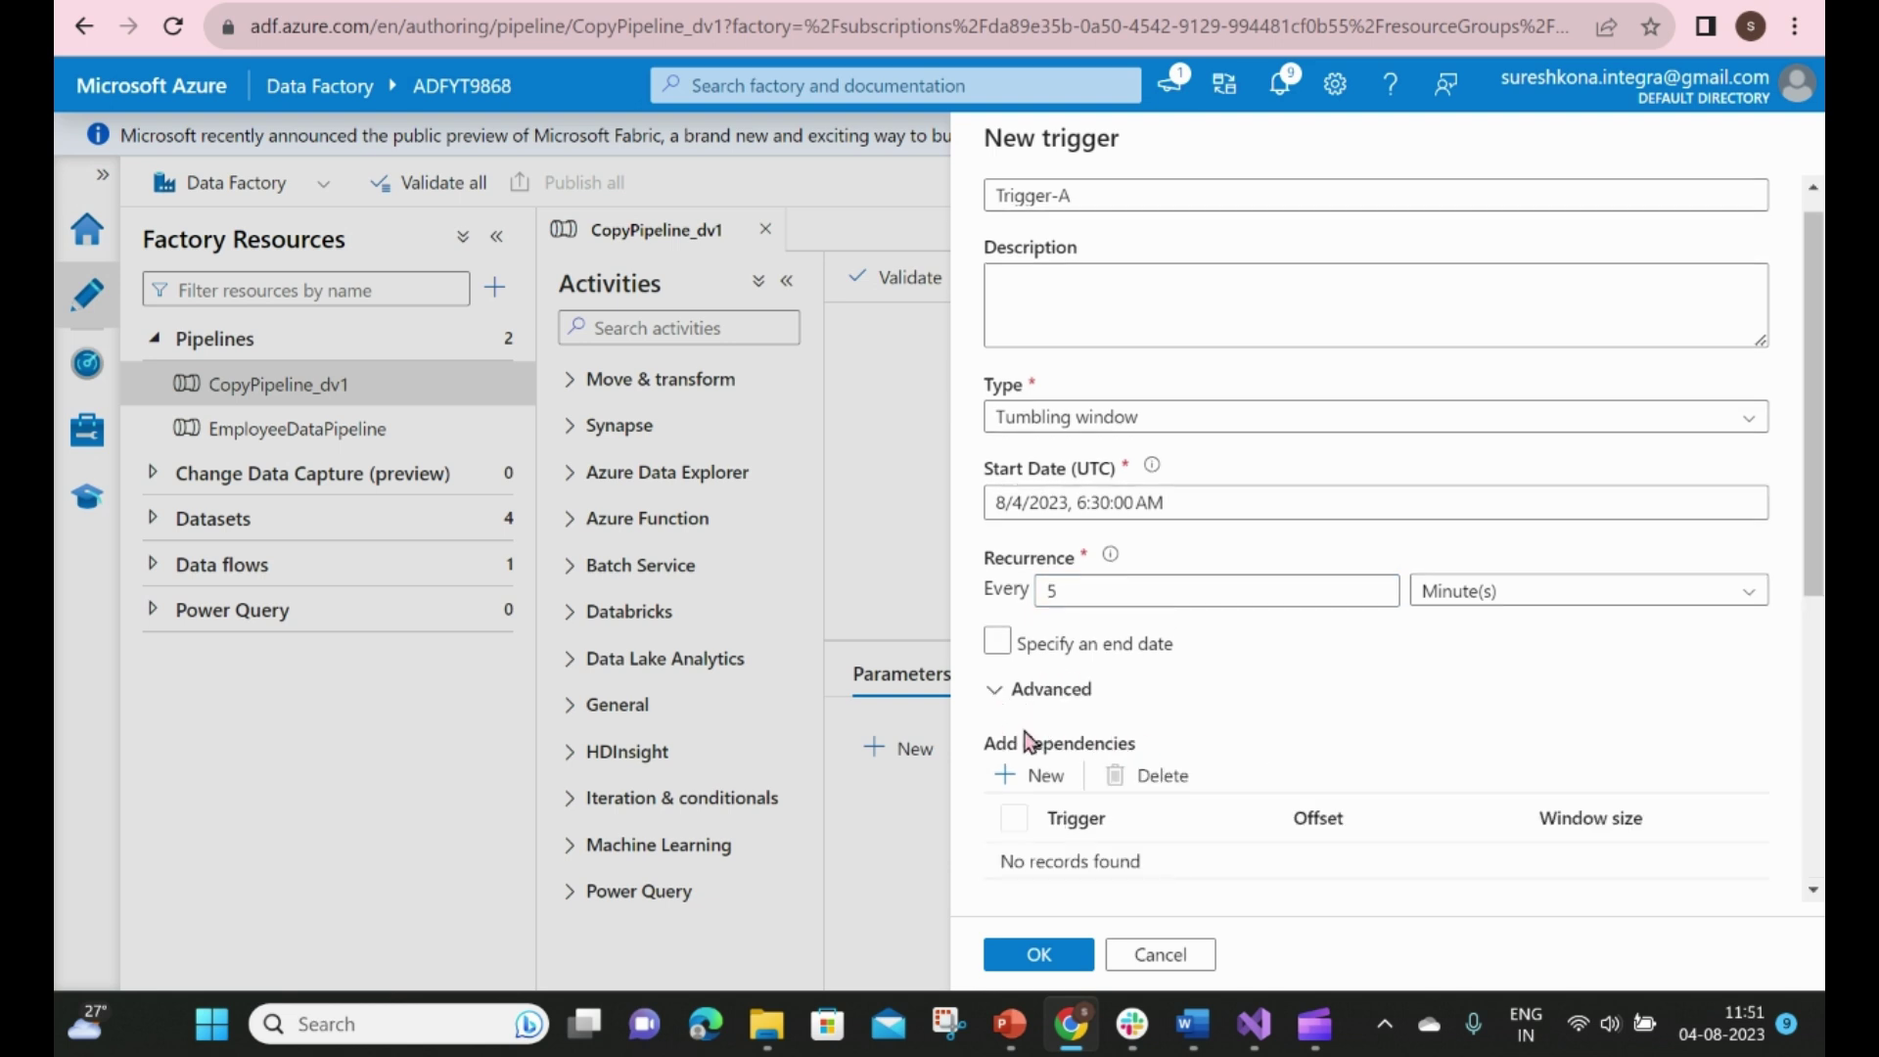
click(994, 690)
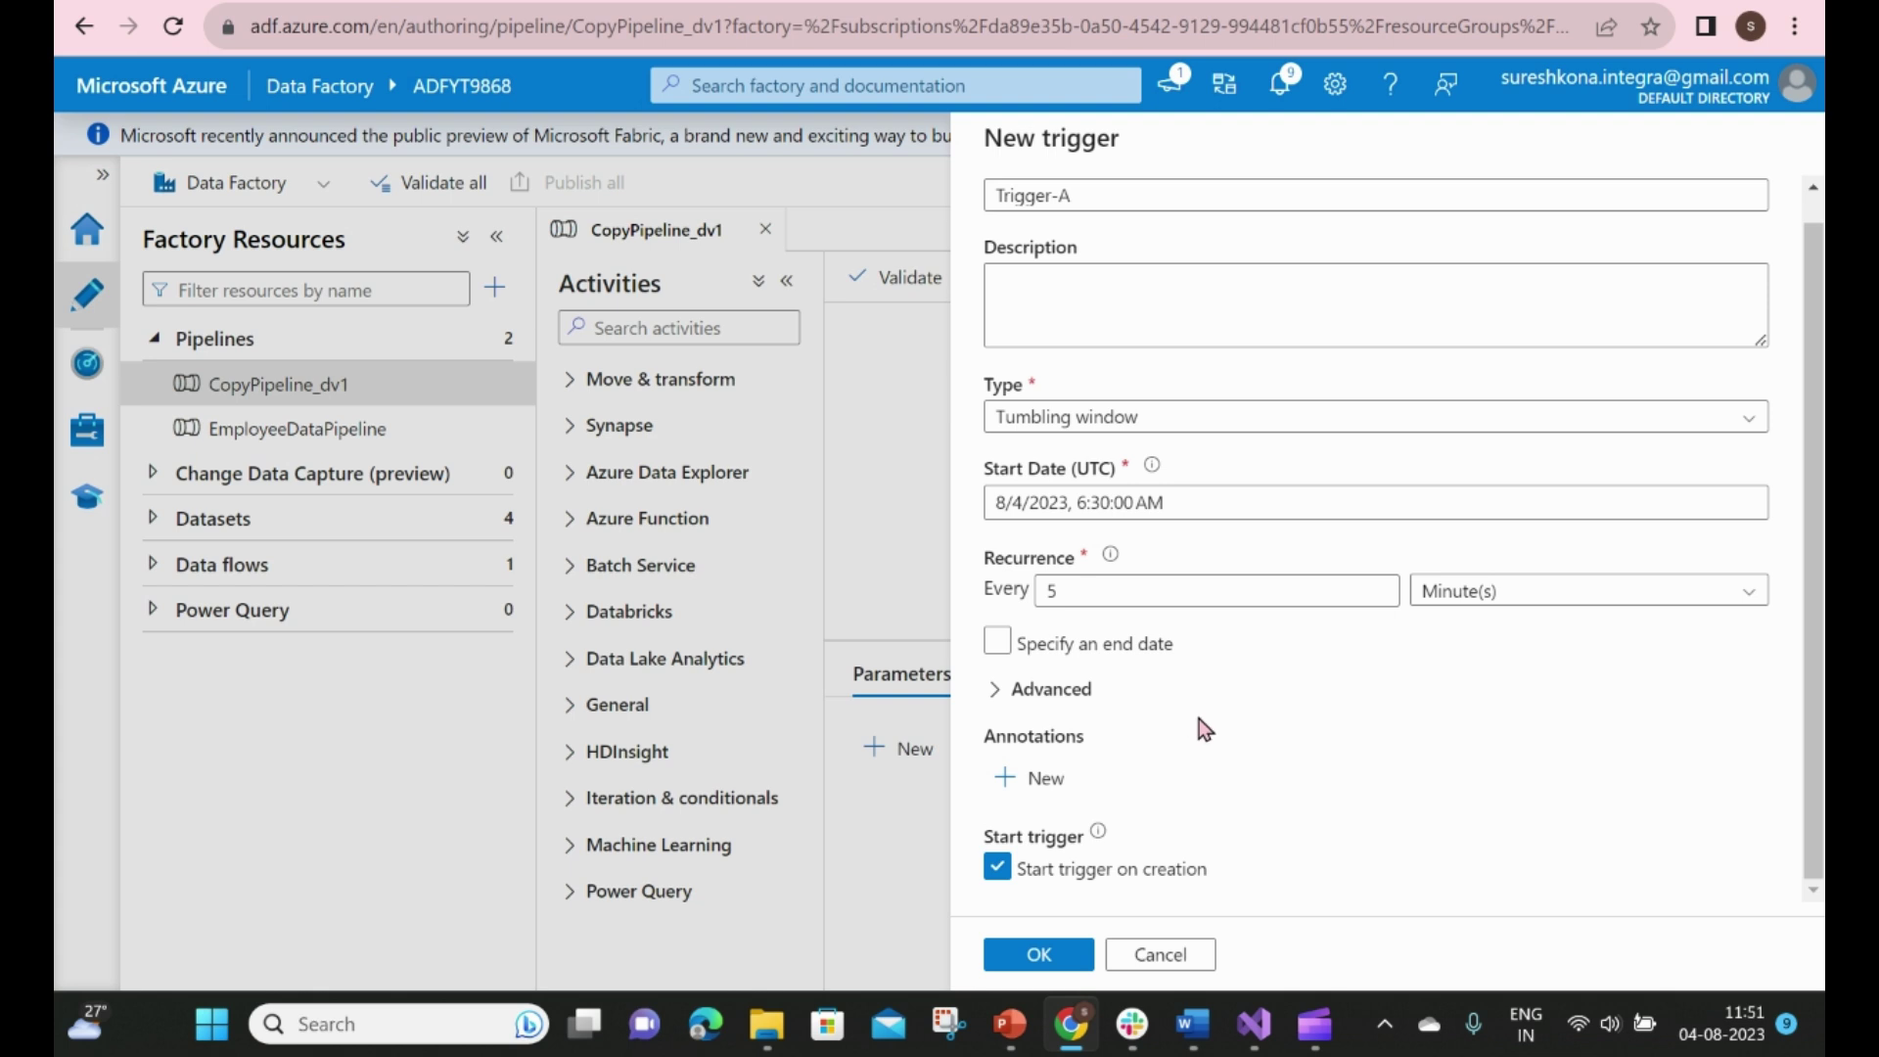
click(1067, 957)
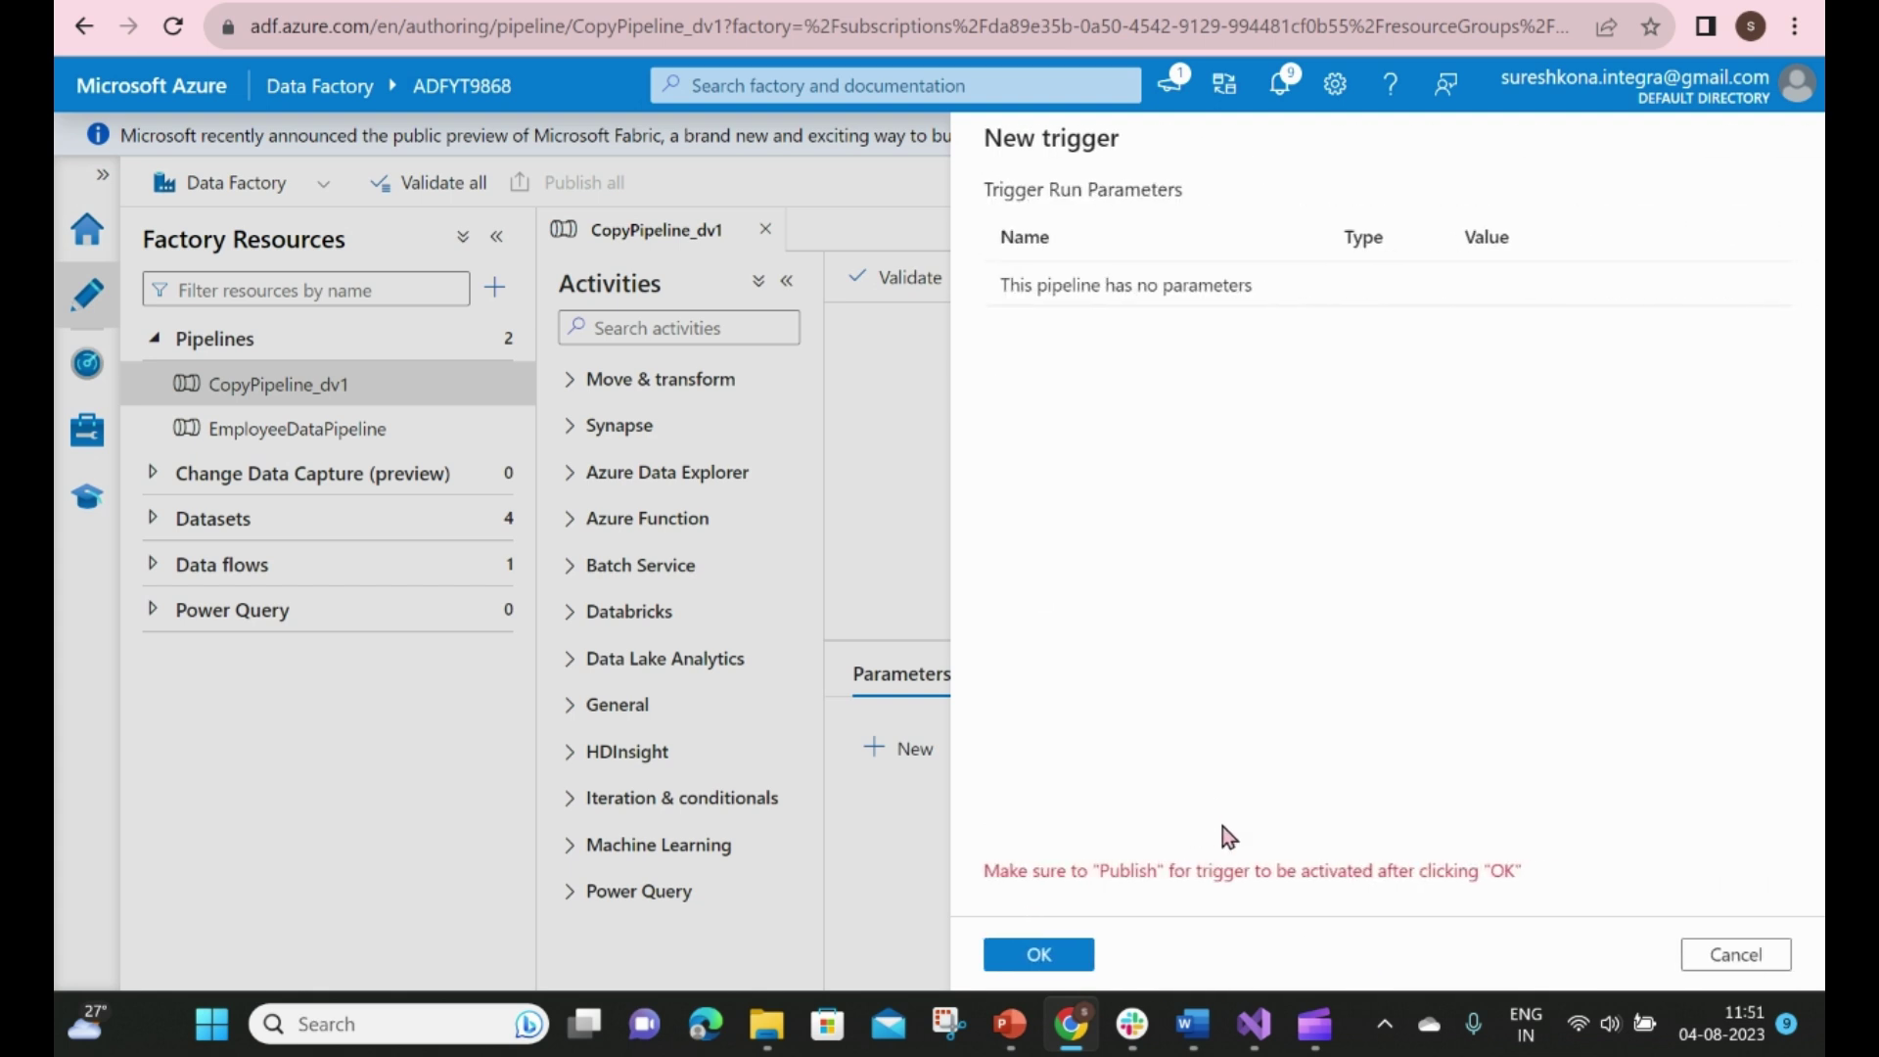
click(1039, 955)
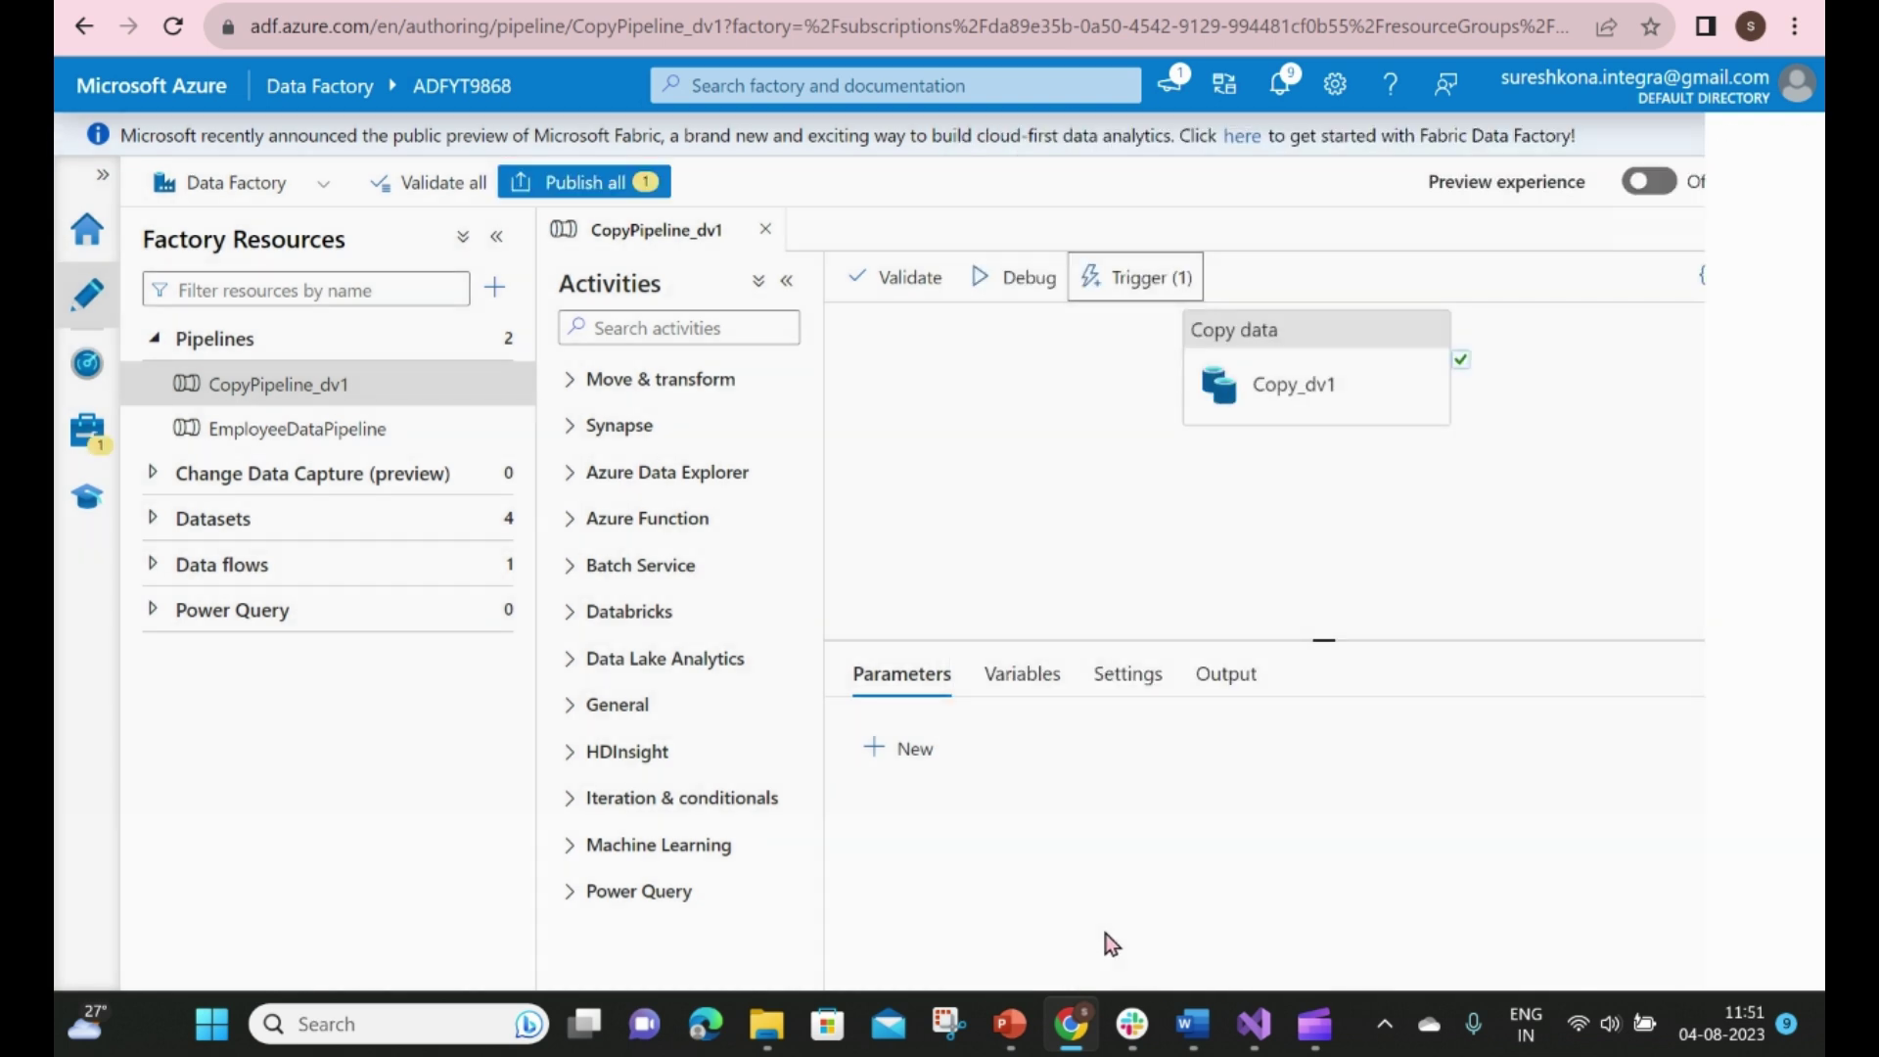
Add a second new trigger to the CopyPipeline_dv1 pipeline and name it TriggerB
click(1139, 280)
click(1123, 369)
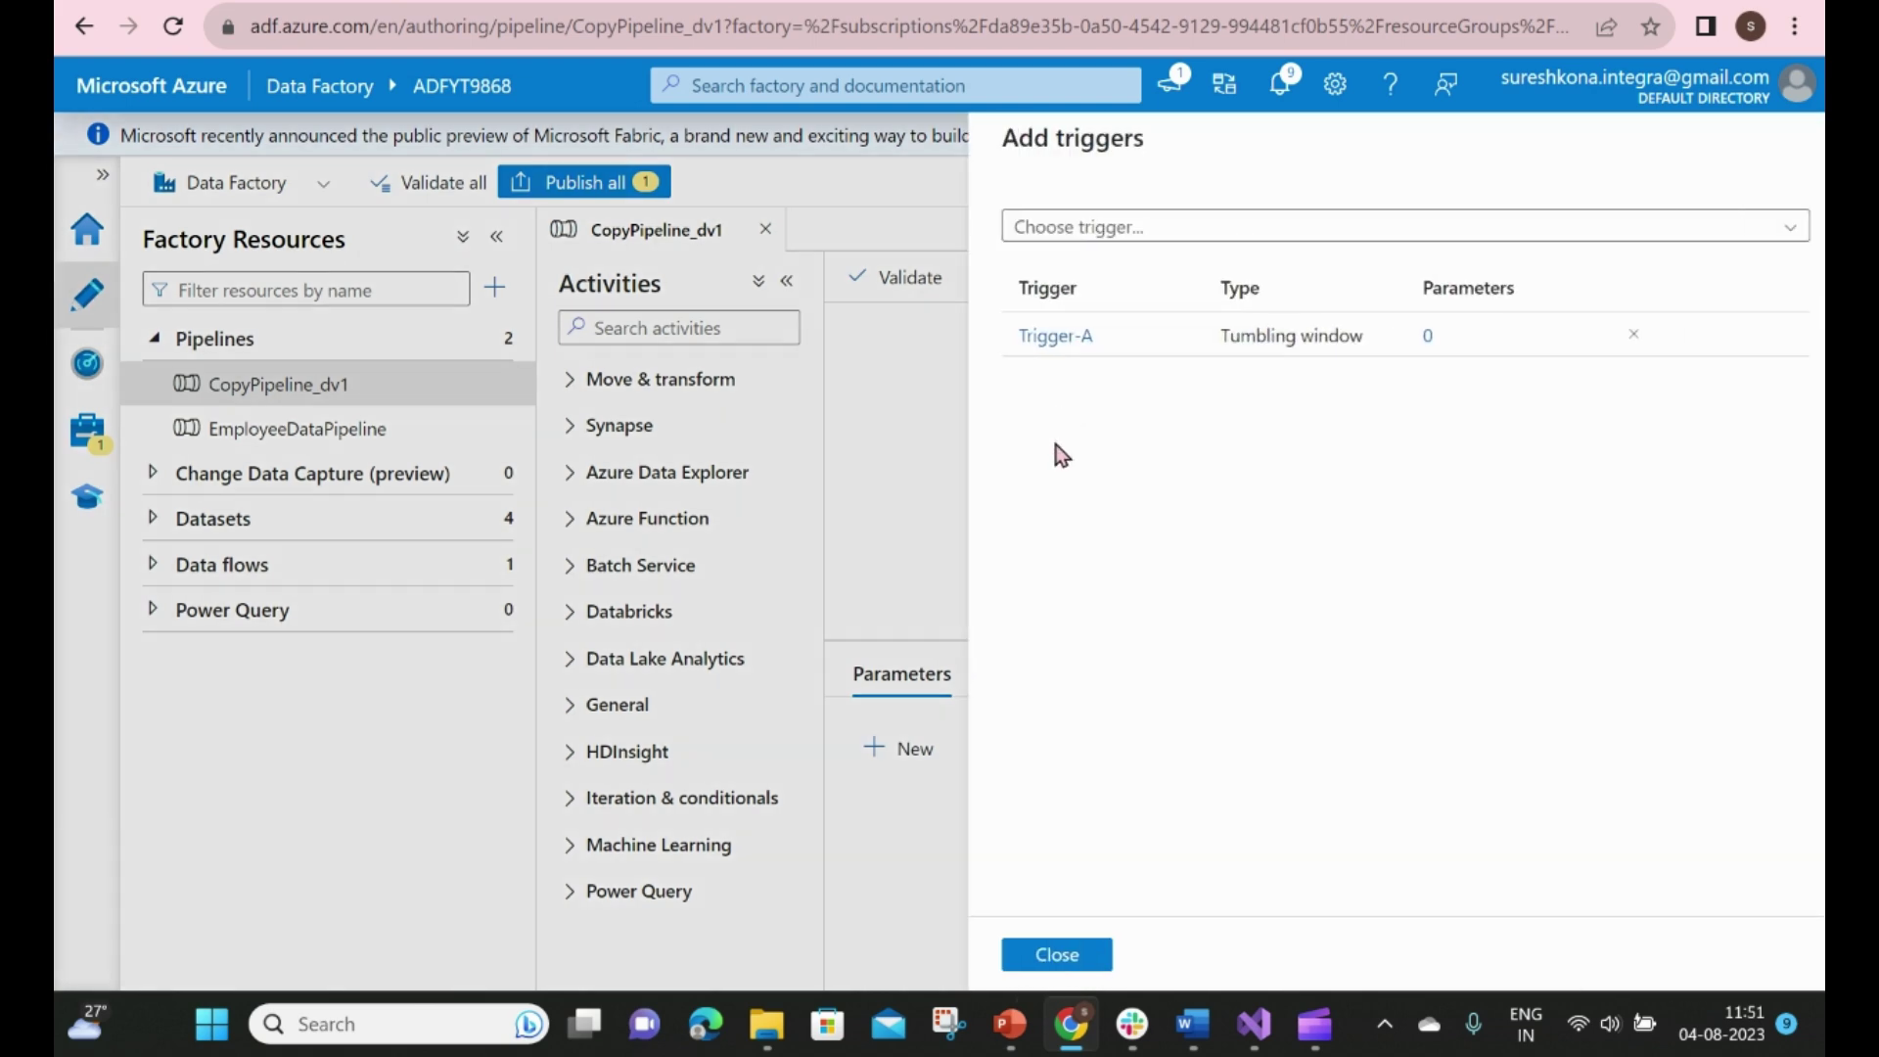
click(1064, 235)
click(1080, 313)
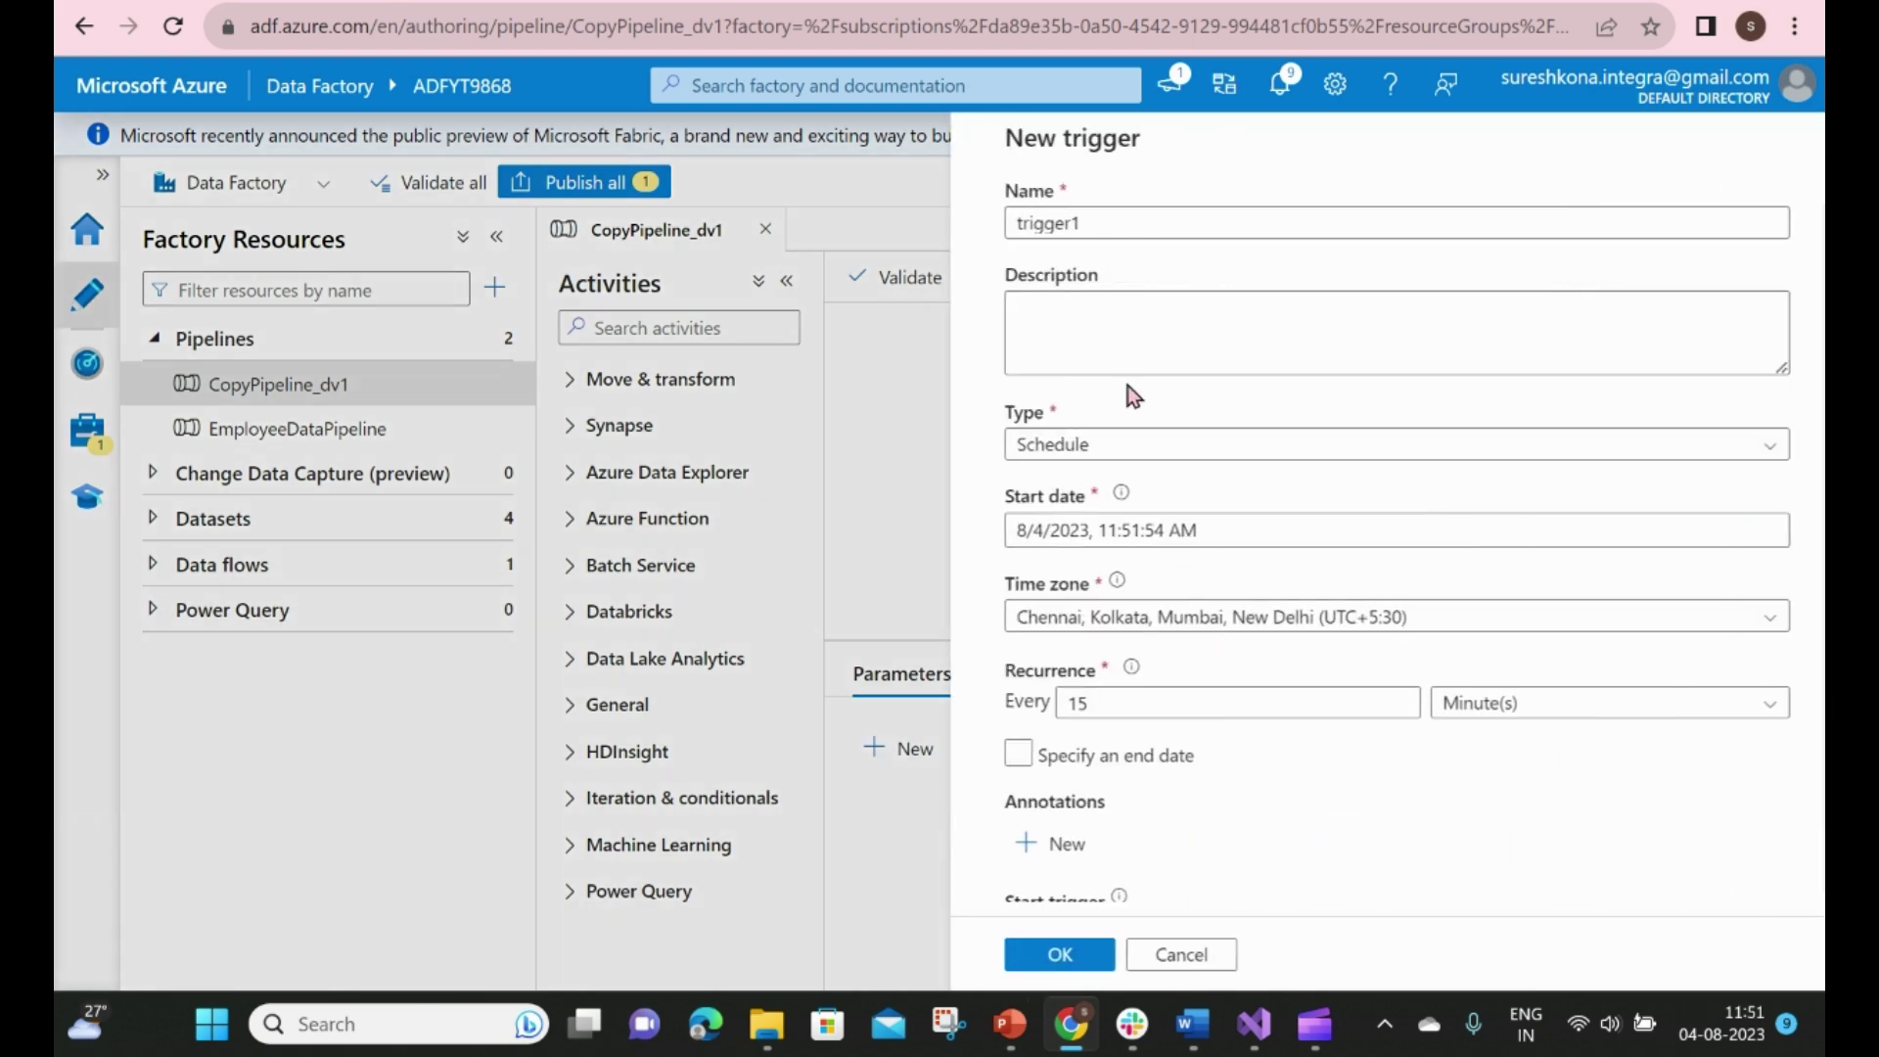
click(1064, 219)
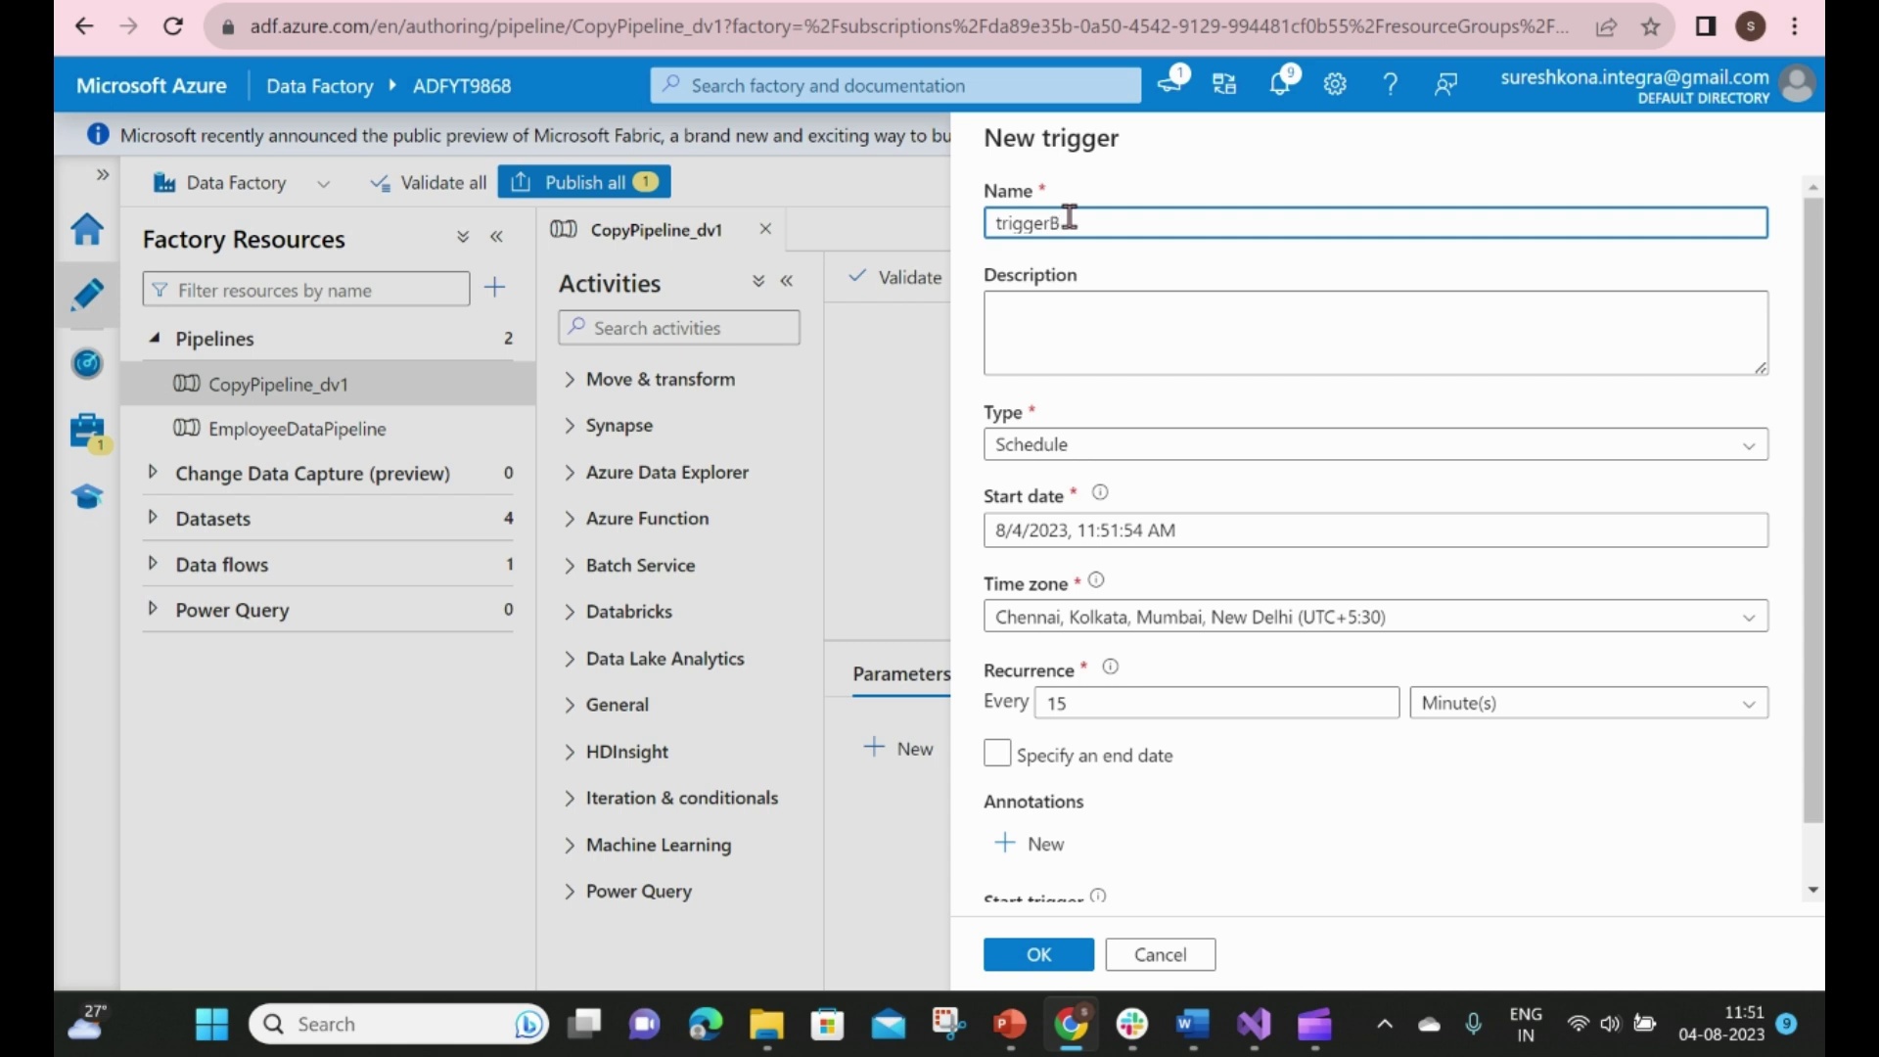
text(B)
key(Home)
key(Delete)
text(T)
Set the type of TriggerB to Tumbling window
click(1096, 450)
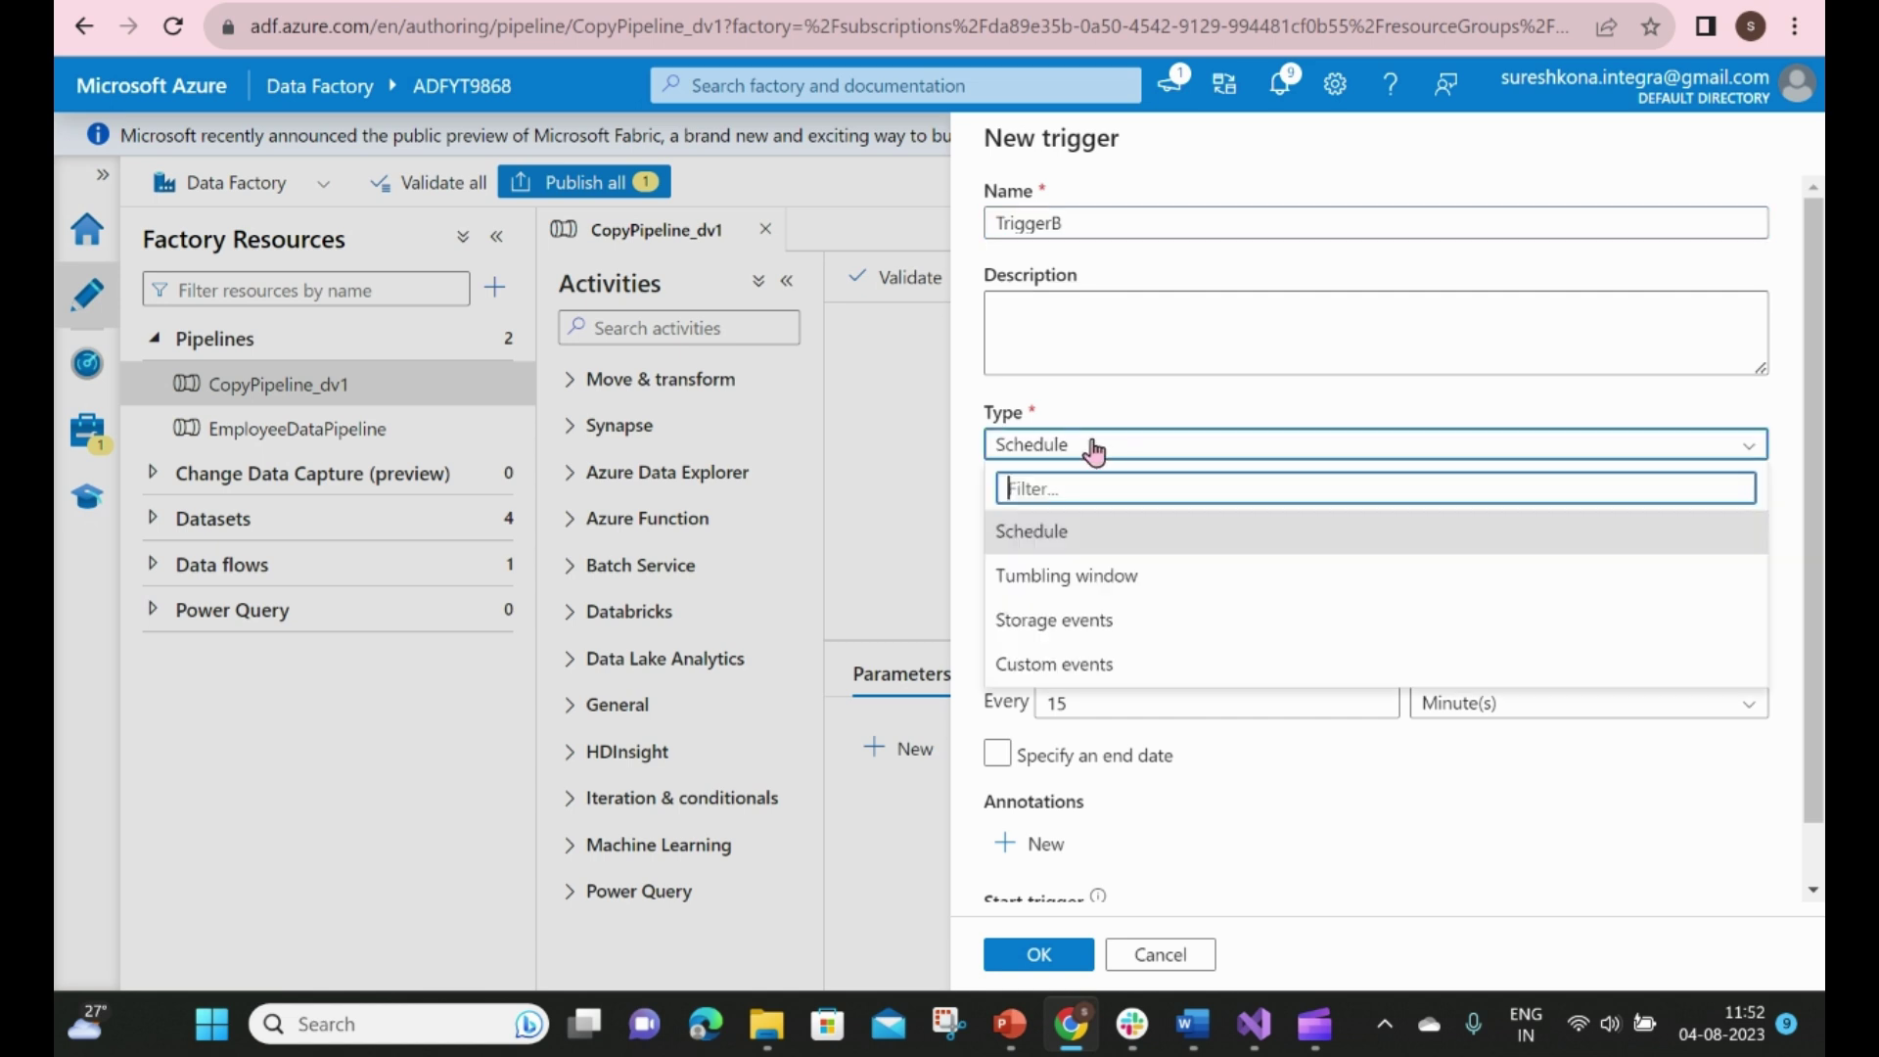
click(1094, 575)
click(1077, 531)
click(981, 651)
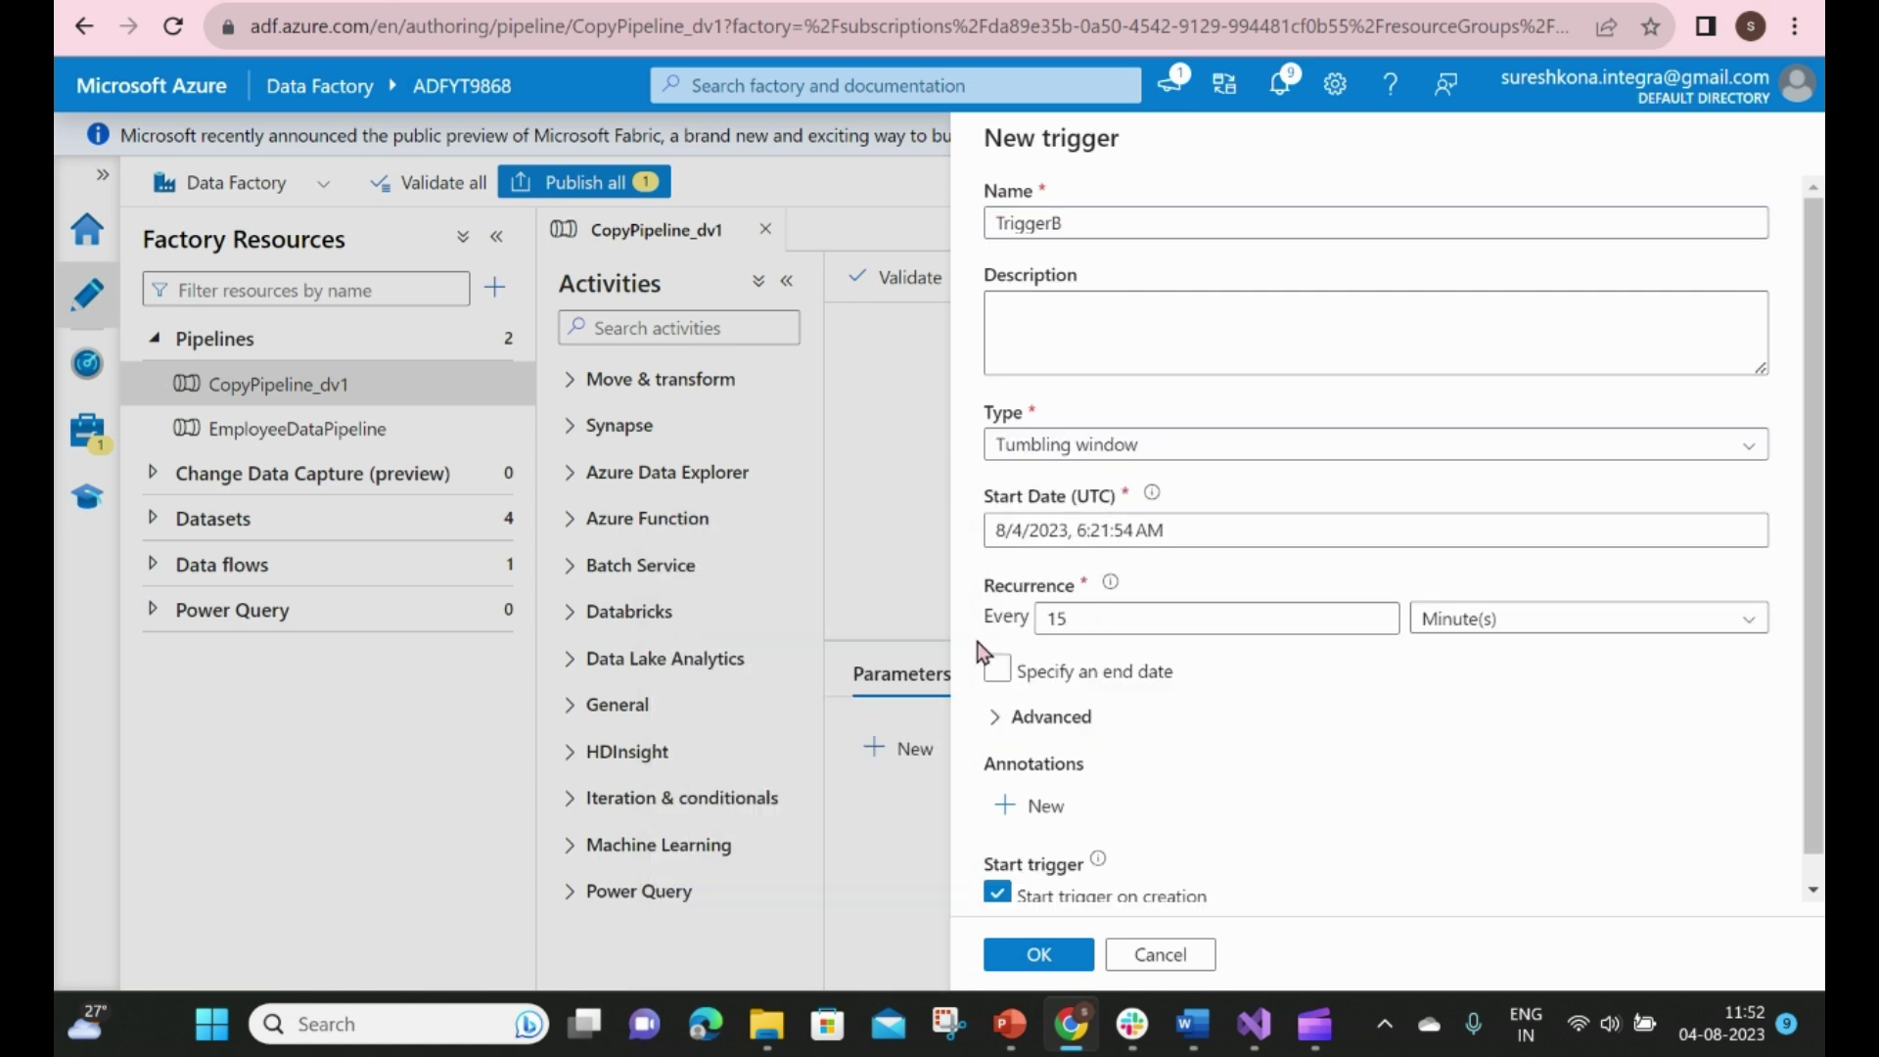
Set TriggerB's UTC start time to 6:30:00 AM on 8/4/2023
click(1018, 537)
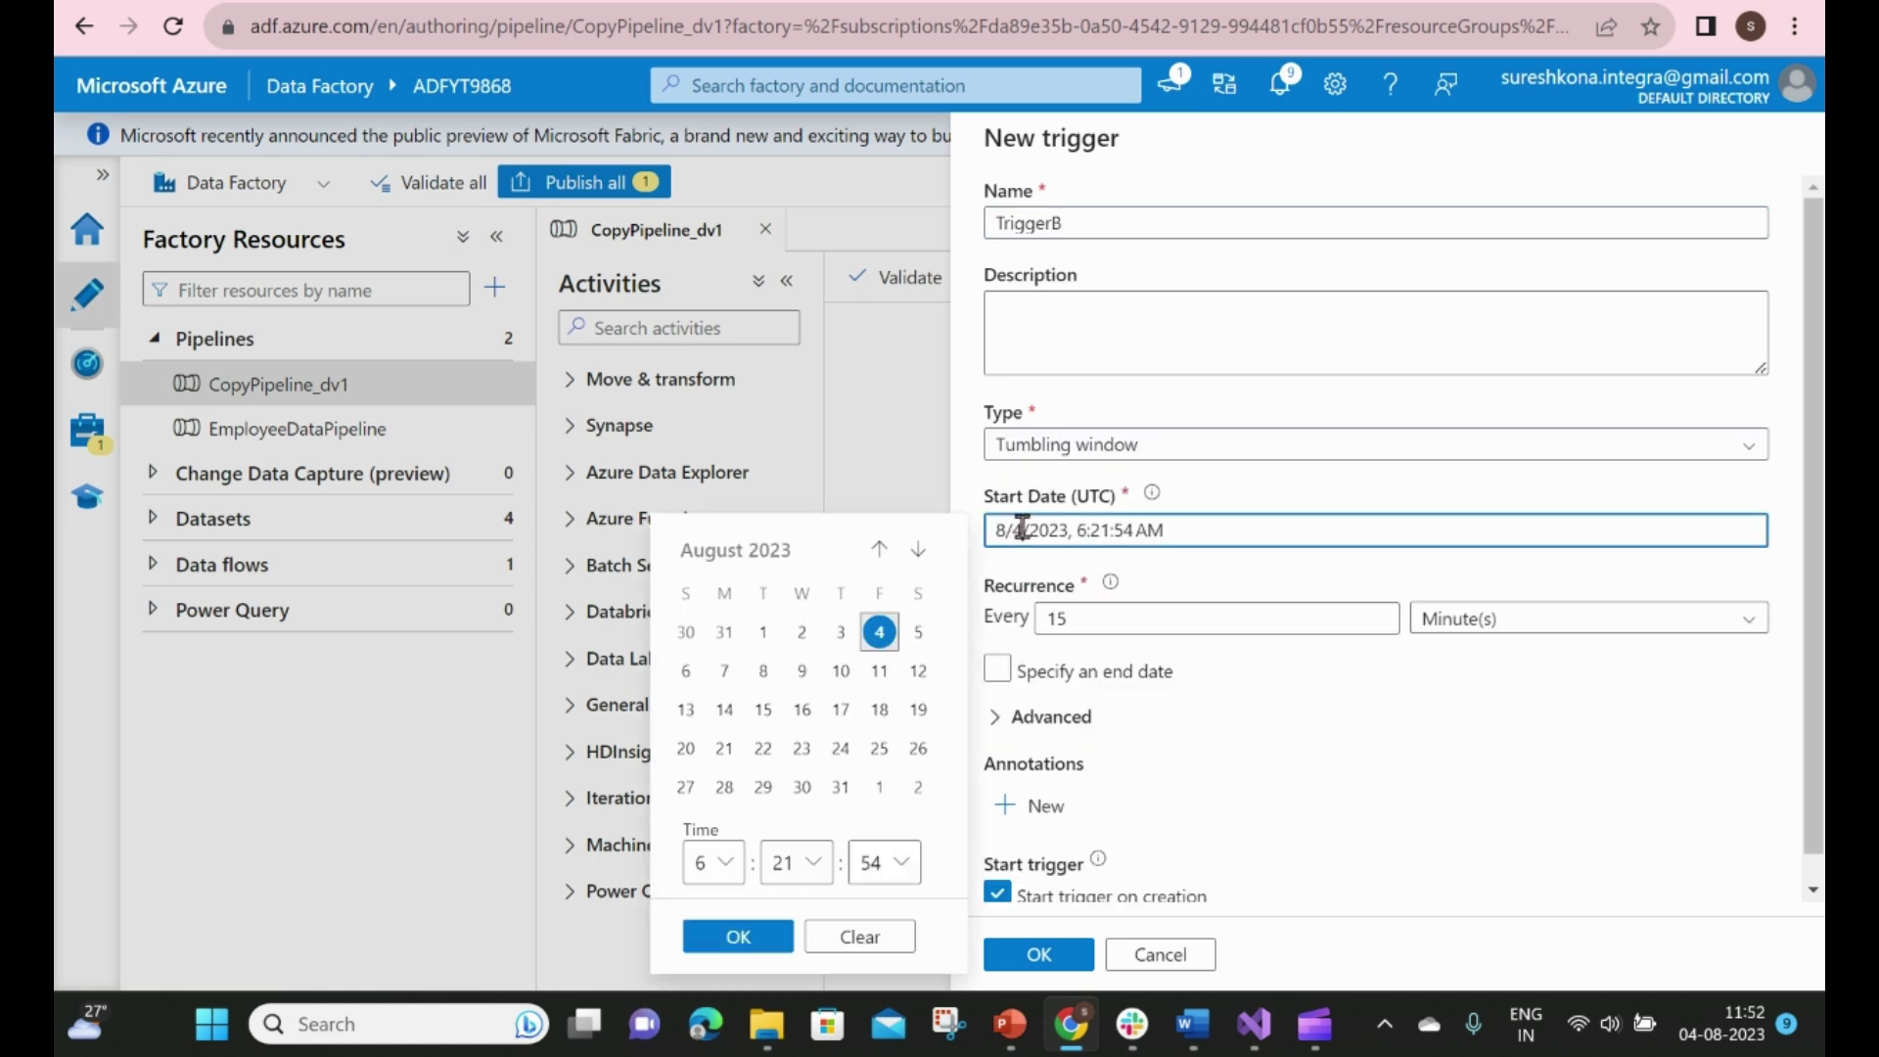
click(810, 862)
scroll(820, 731, down, 5)
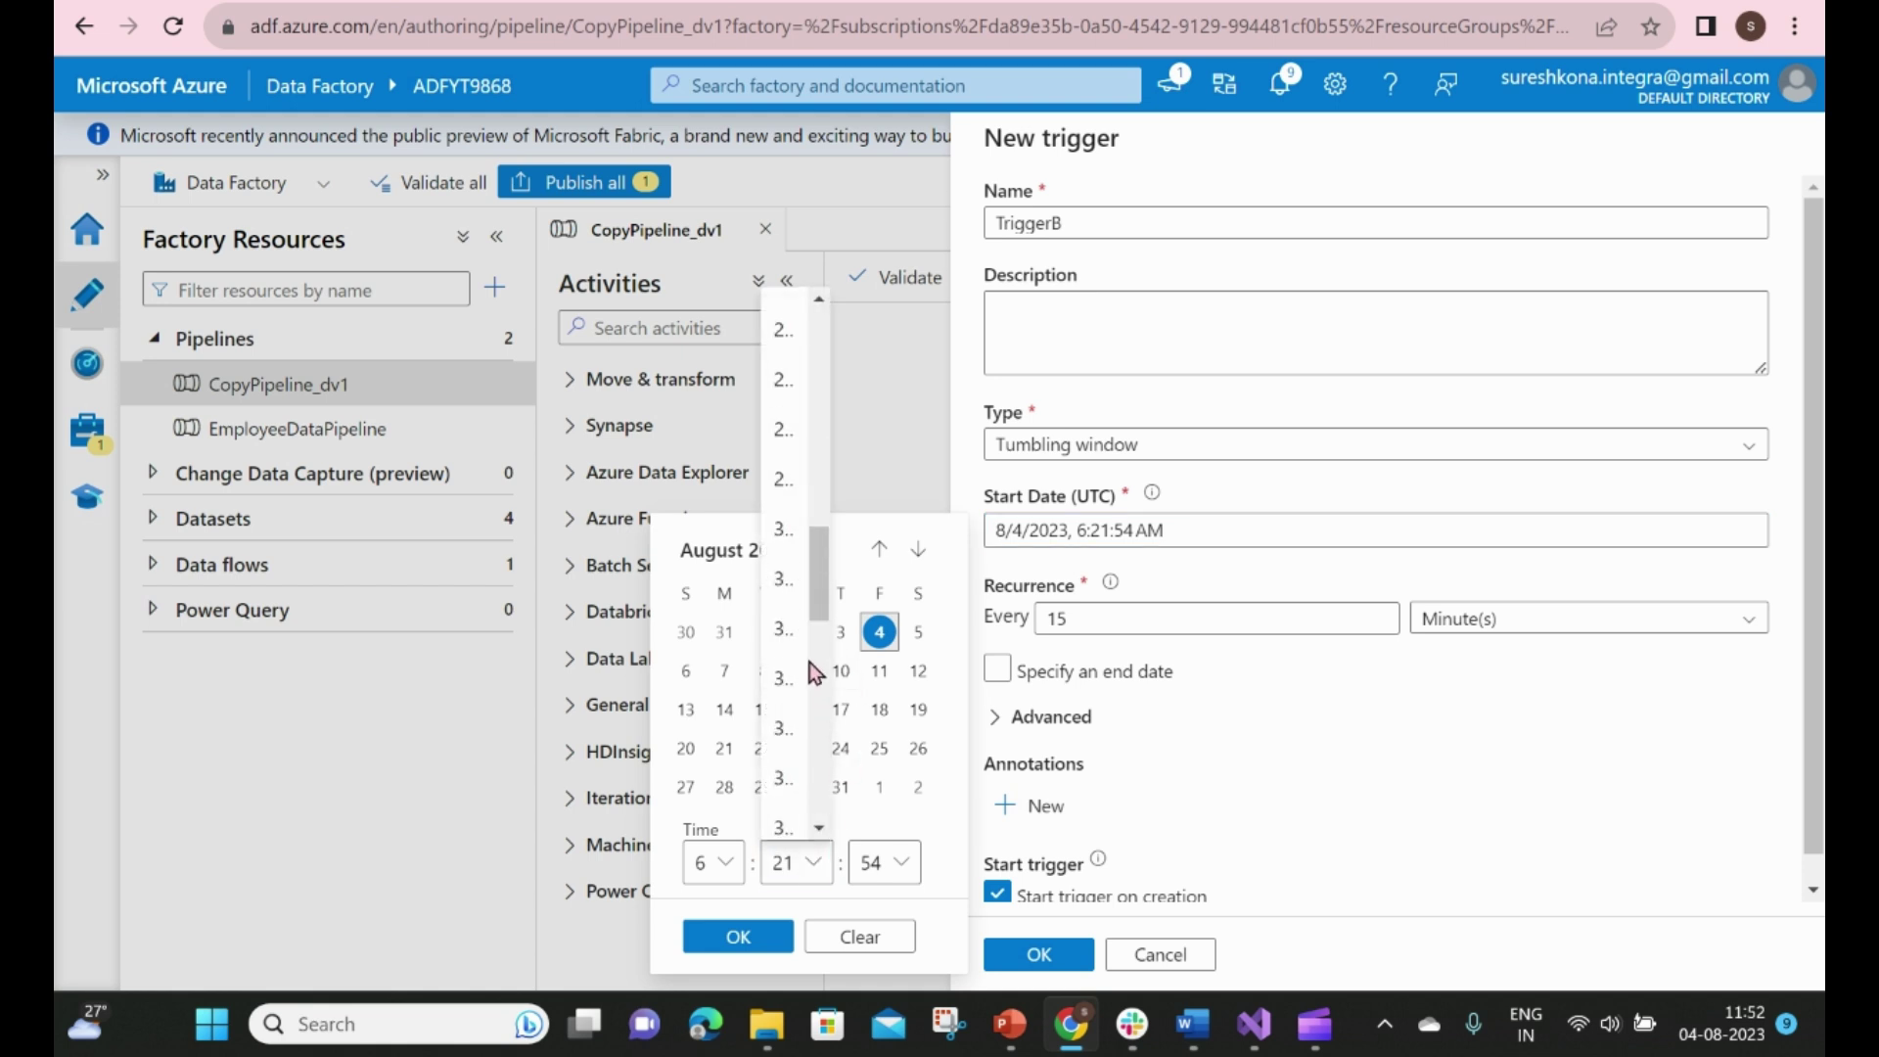
click(795, 538)
click(885, 863)
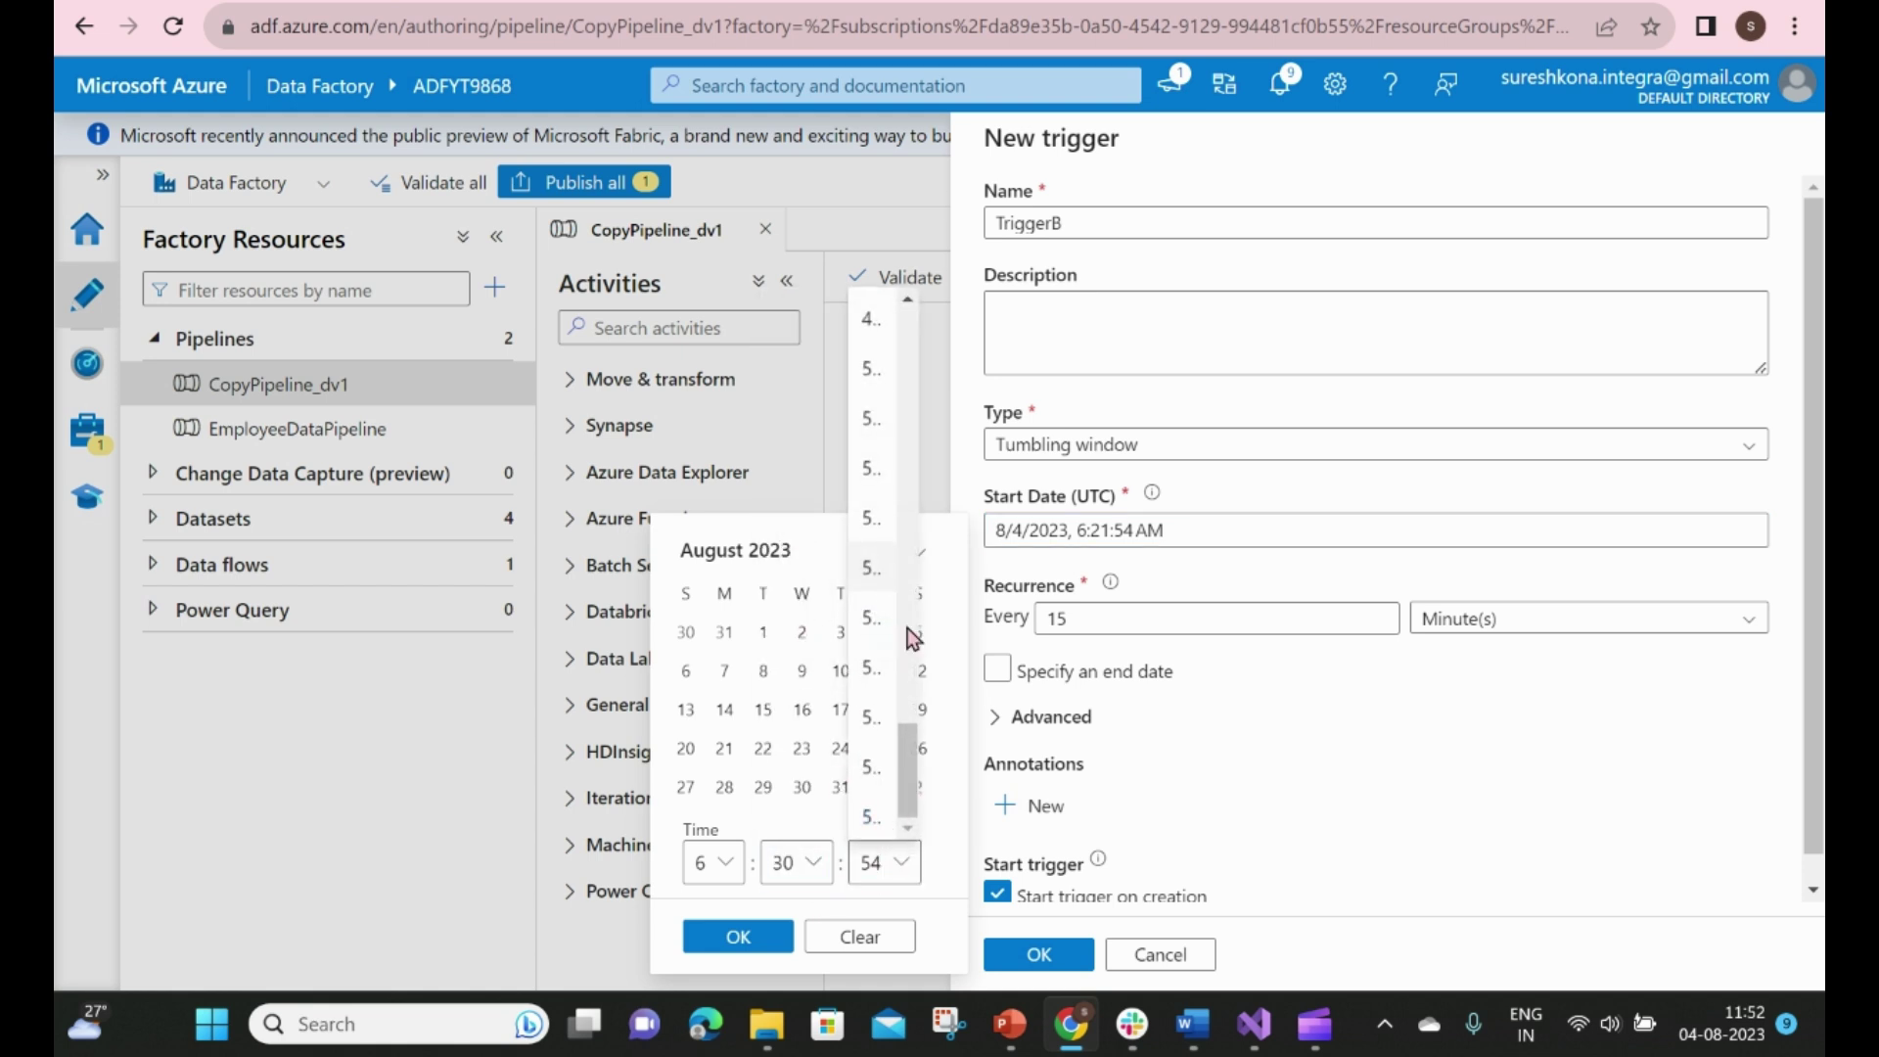
scroll(894, 711, up, 15)
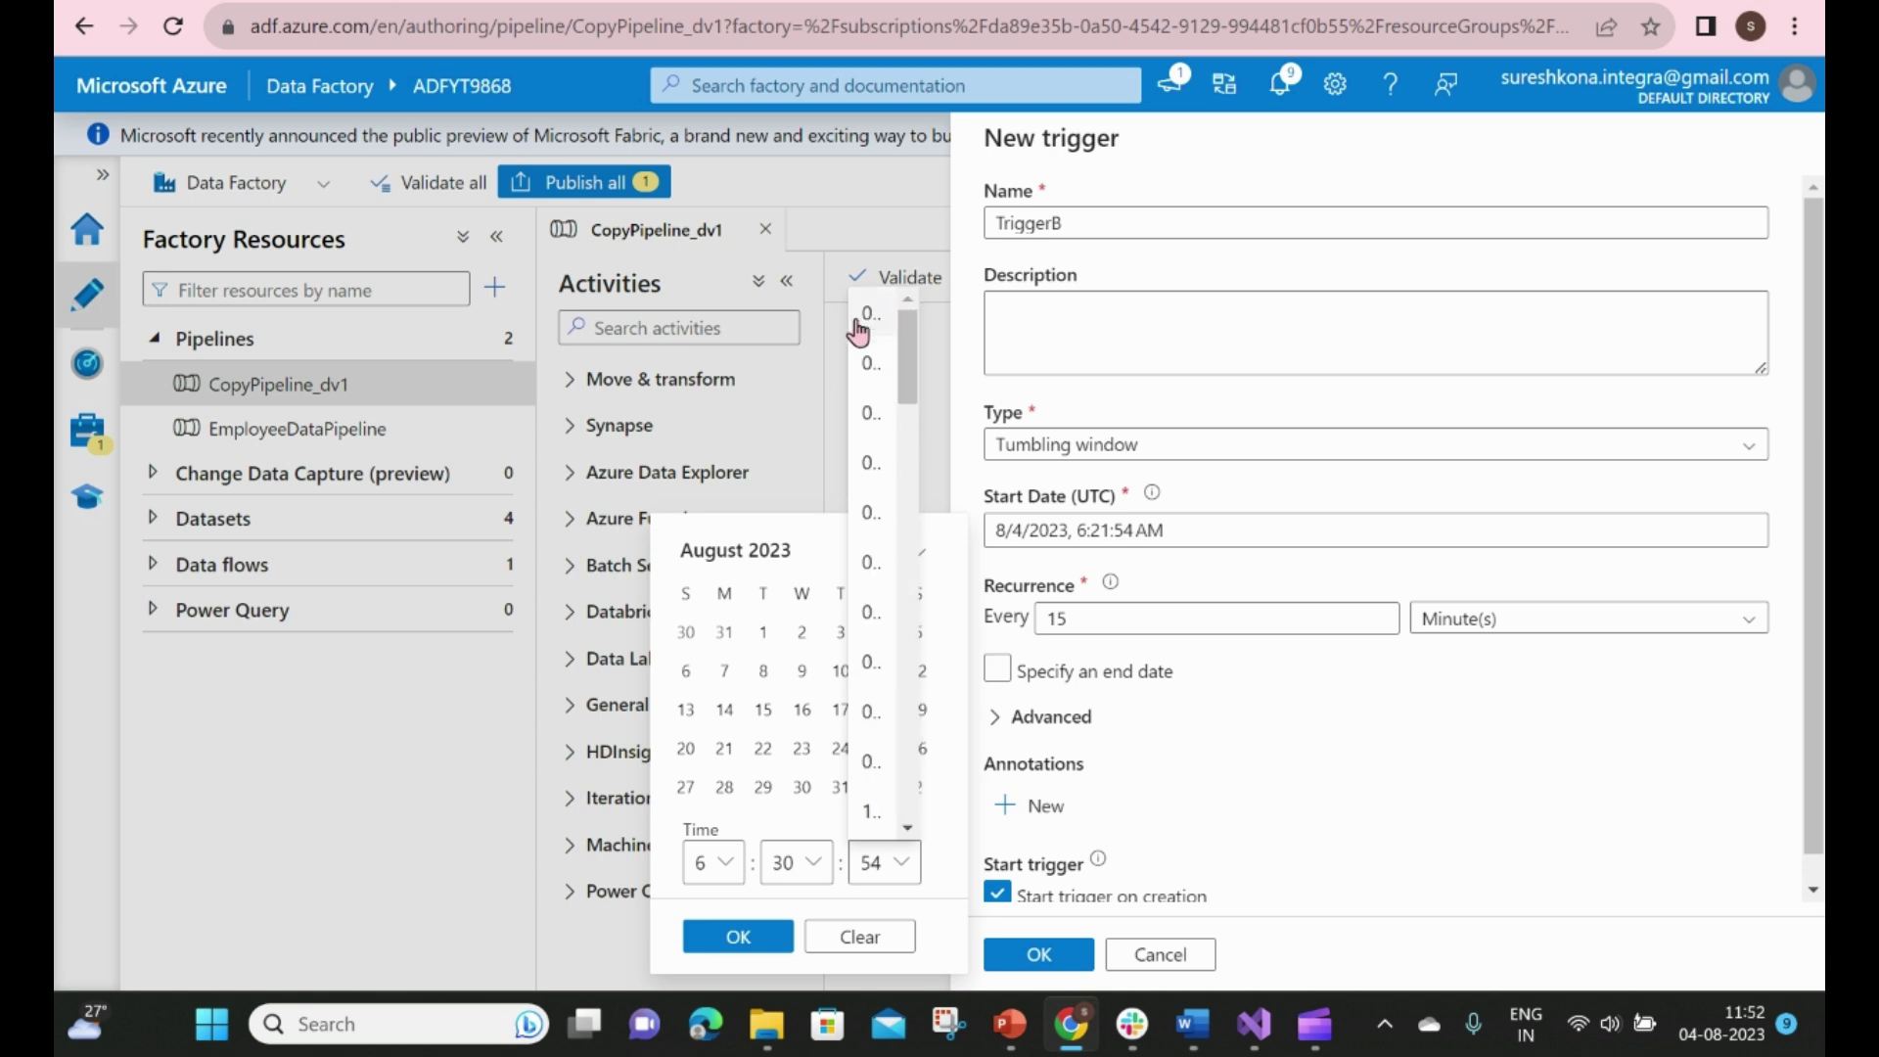
click(858, 326)
click(760, 931)
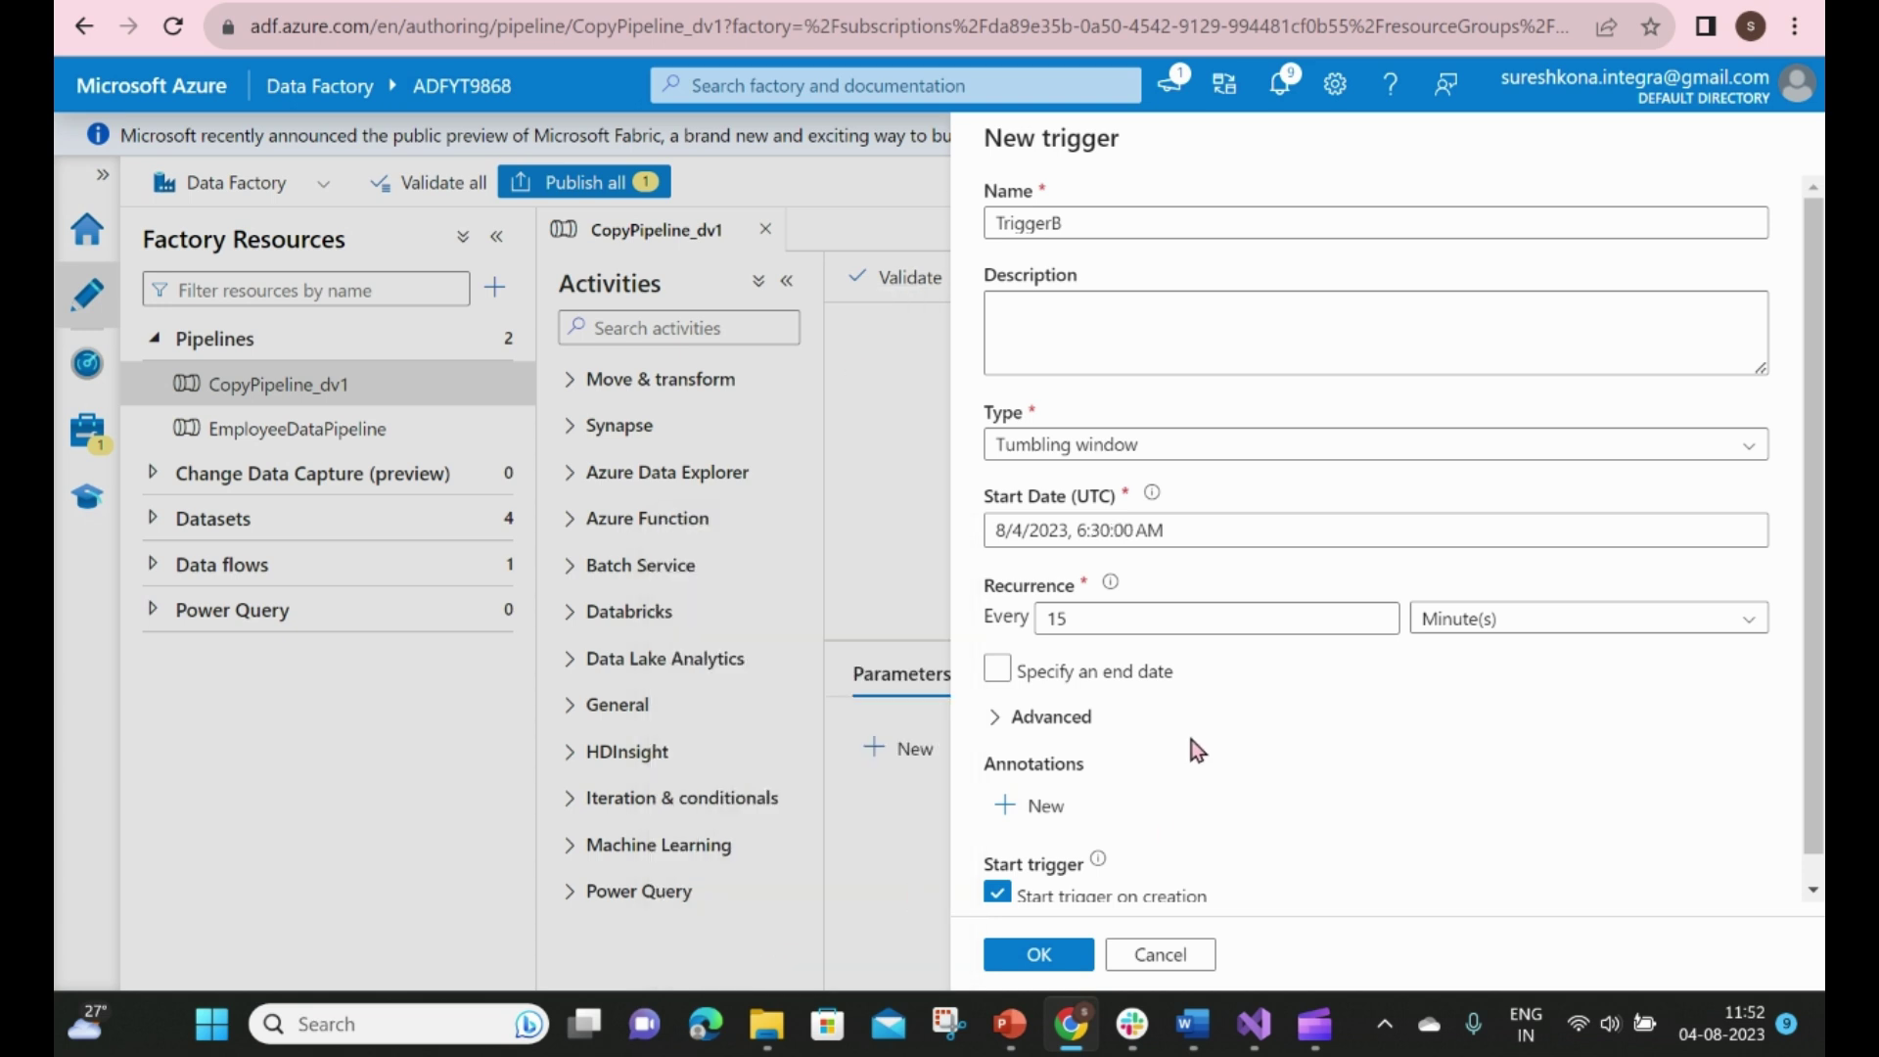
Set TriggerB's recurrence to every 5 minutes
click(1082, 617)
drag(1082, 617, 1028, 642)
text(5)
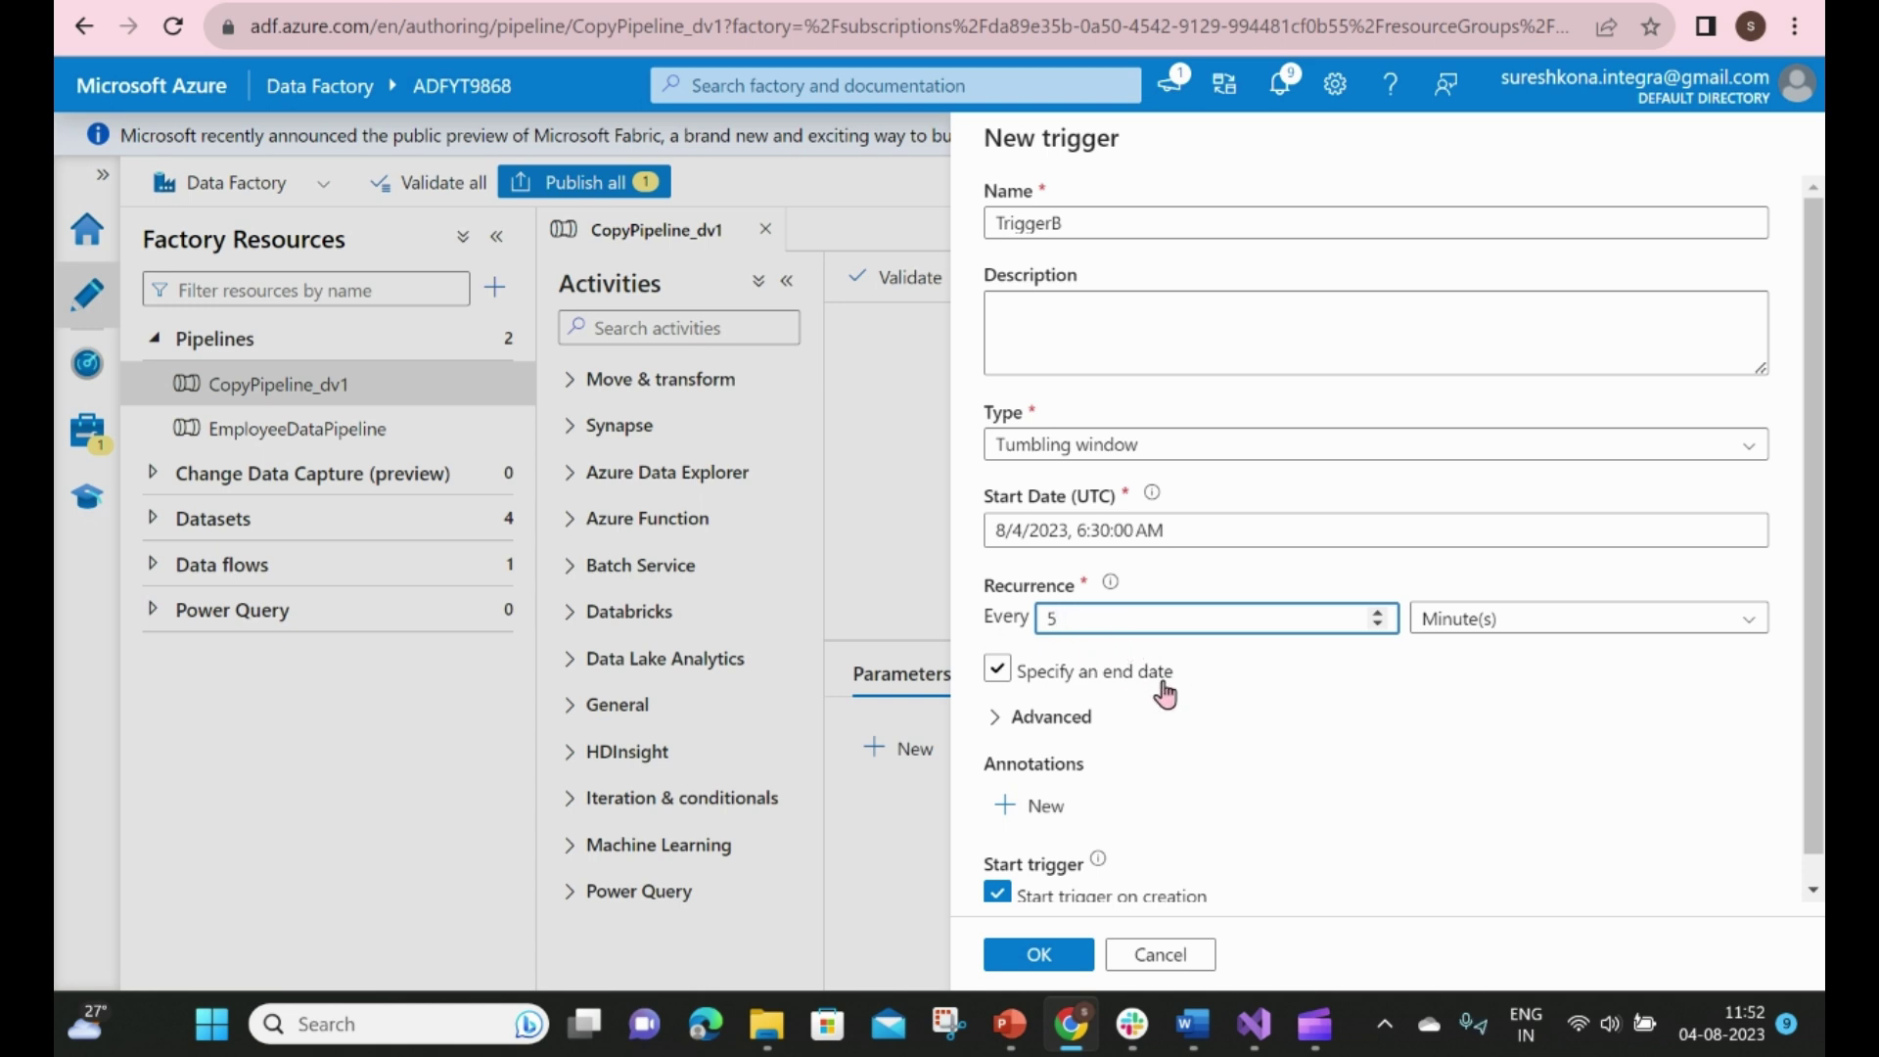
Add a dependency on Trigger-A in TriggerB's advanced settings, leaving its offset and window size empty
scroll(1164, 704, down, 1)
click(1013, 690)
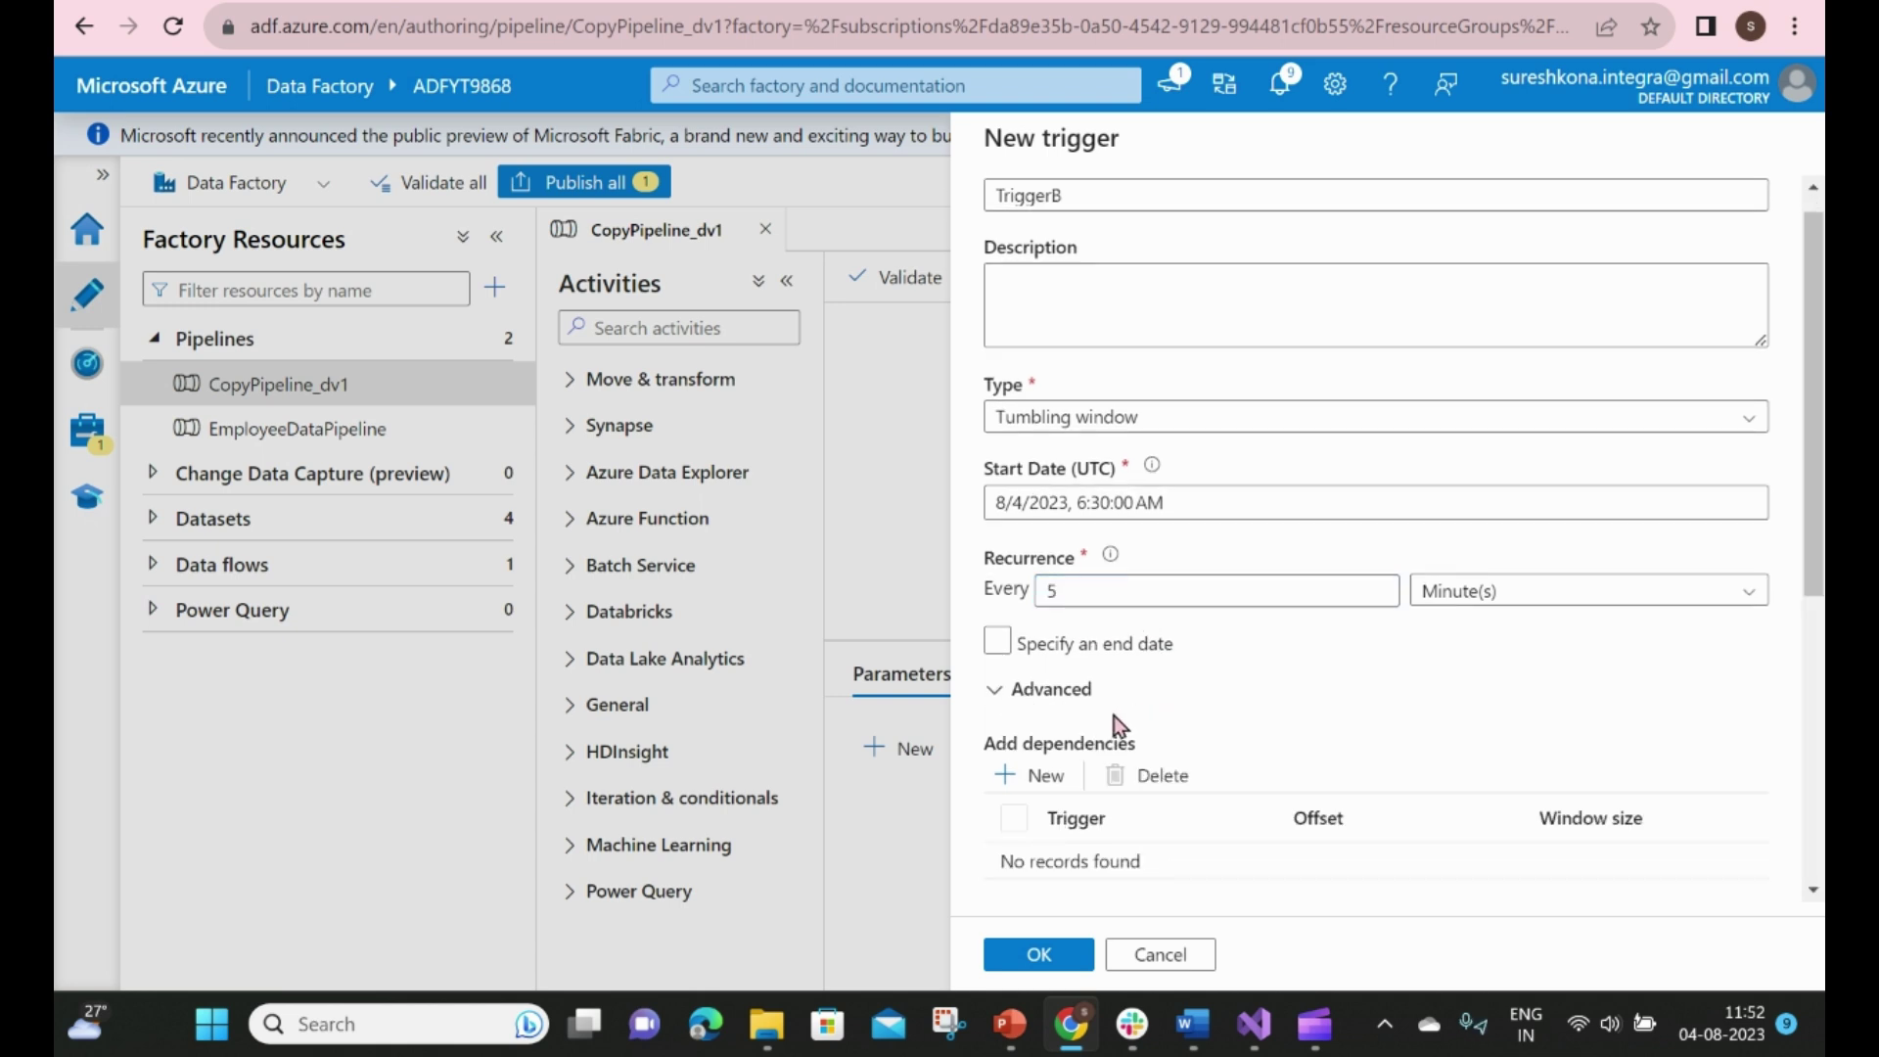
scroll(1110, 709, down, 3)
click(1051, 511)
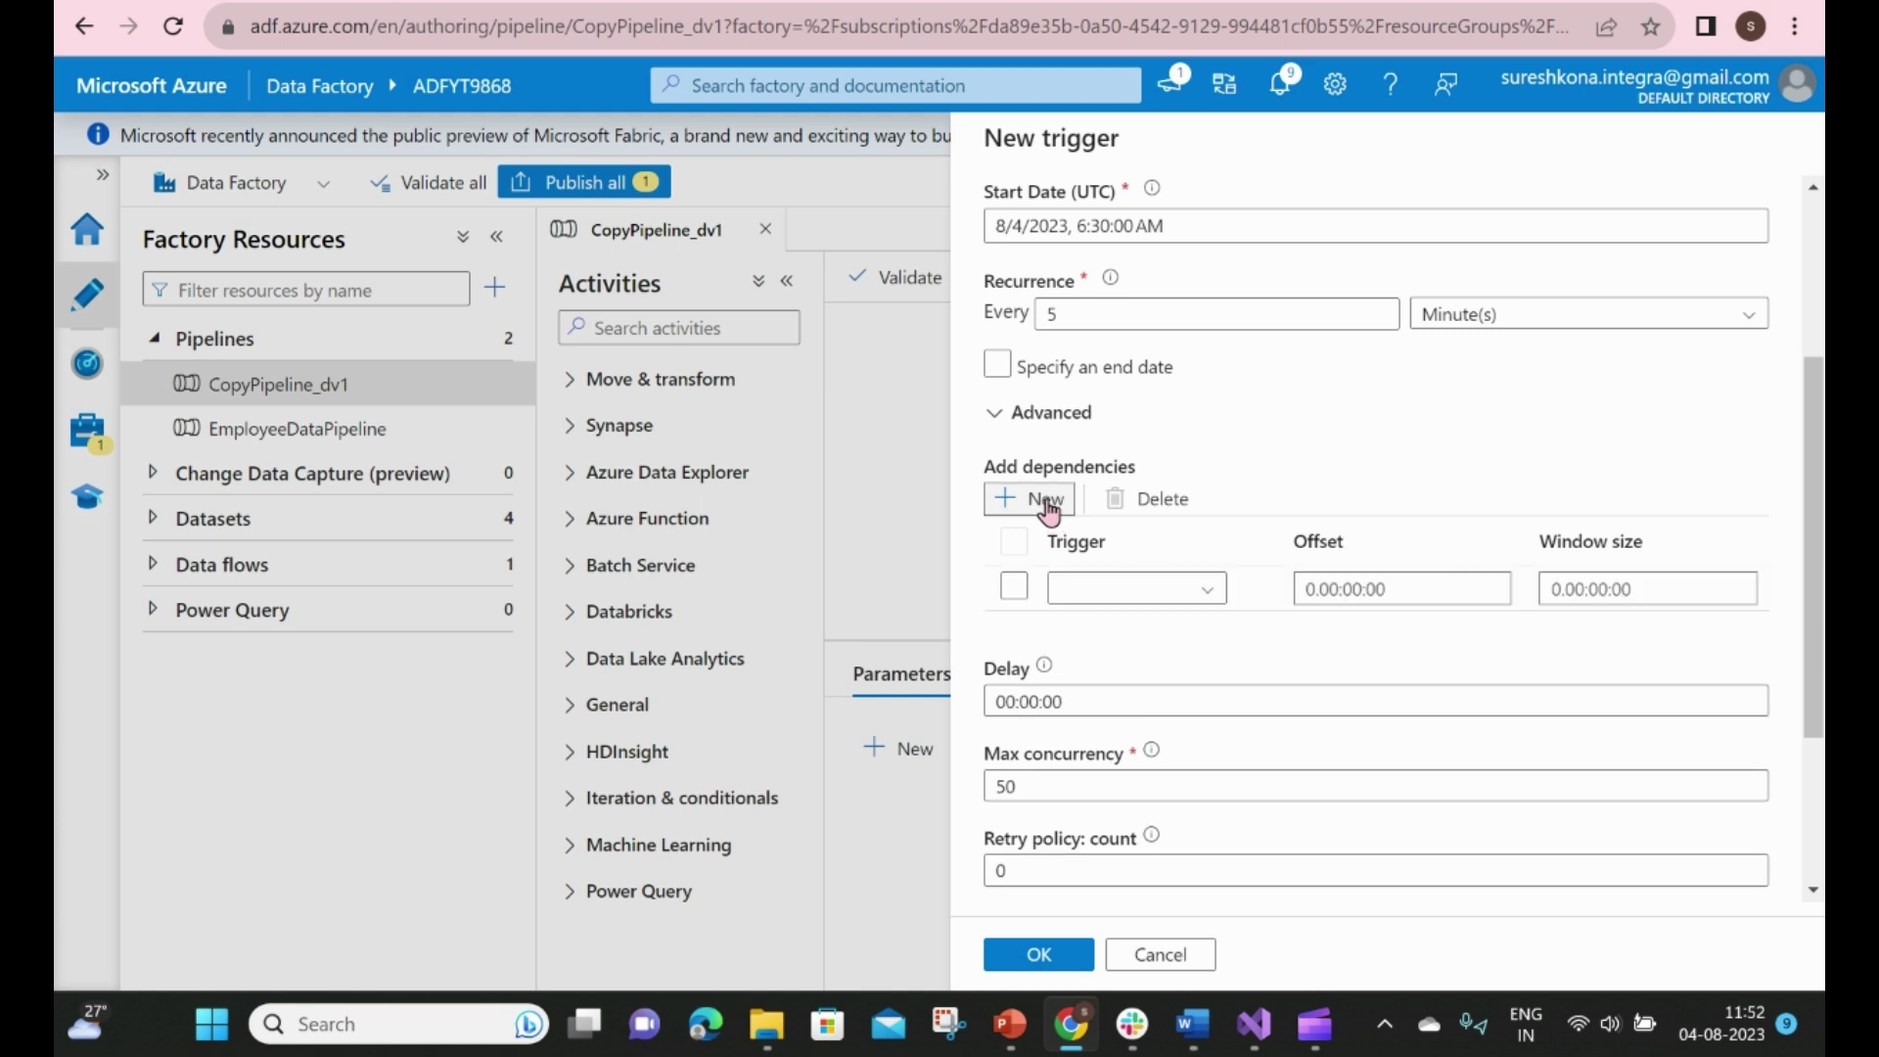
click(1117, 592)
click(1111, 678)
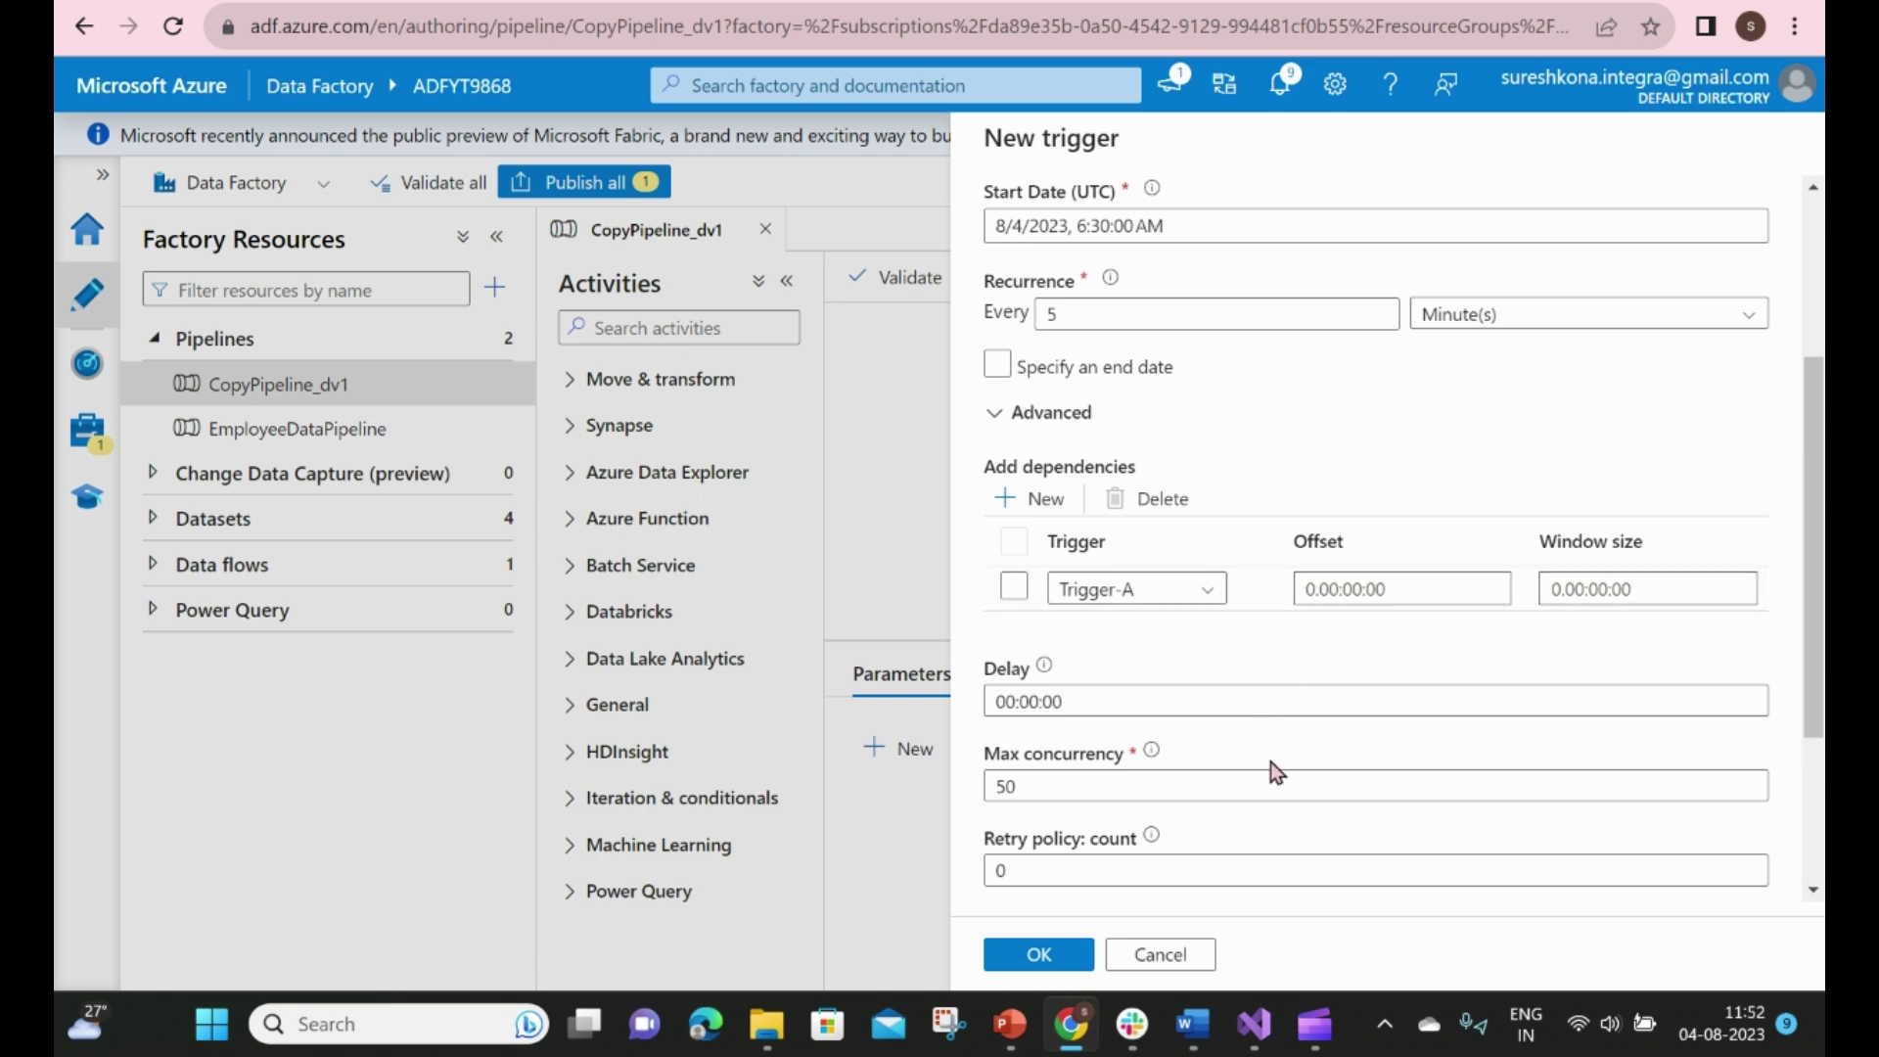
scroll(1270, 761, down, 3)
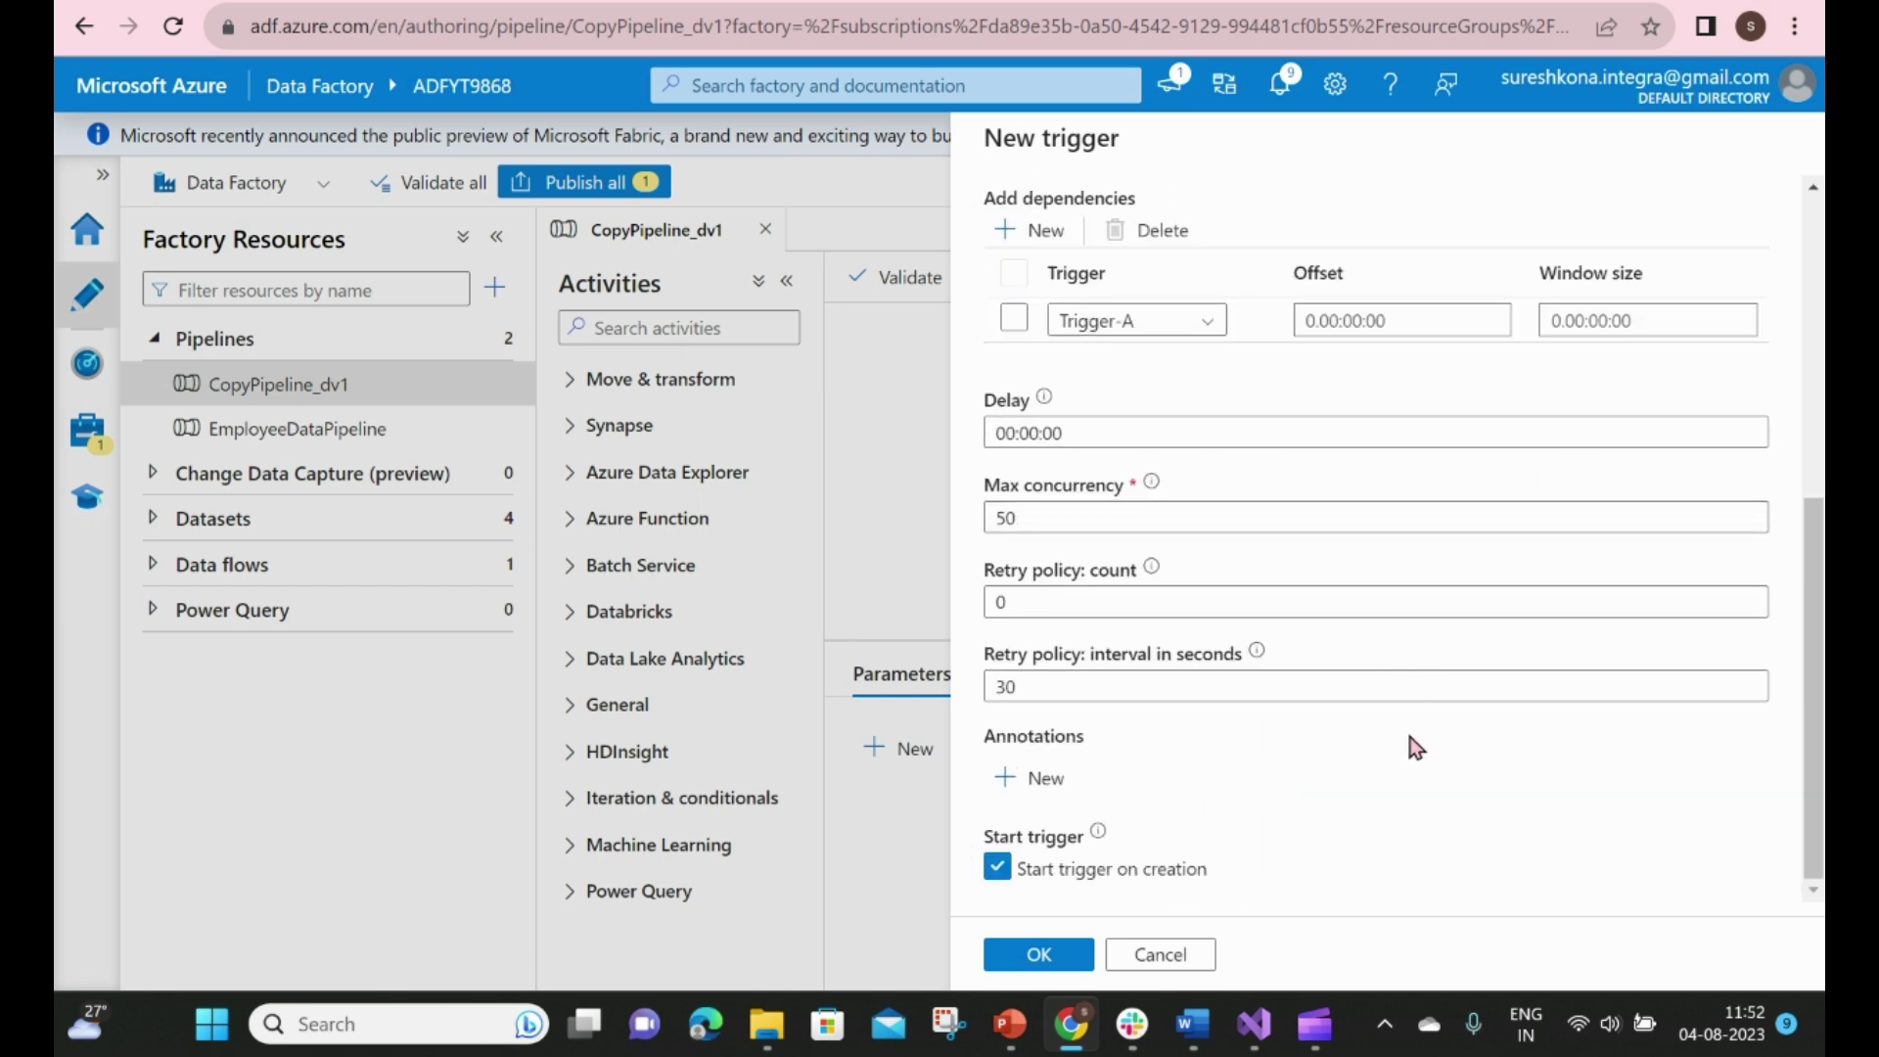
Accept TriggerB's settings and finish creating it without run parameters
click(1045, 954)
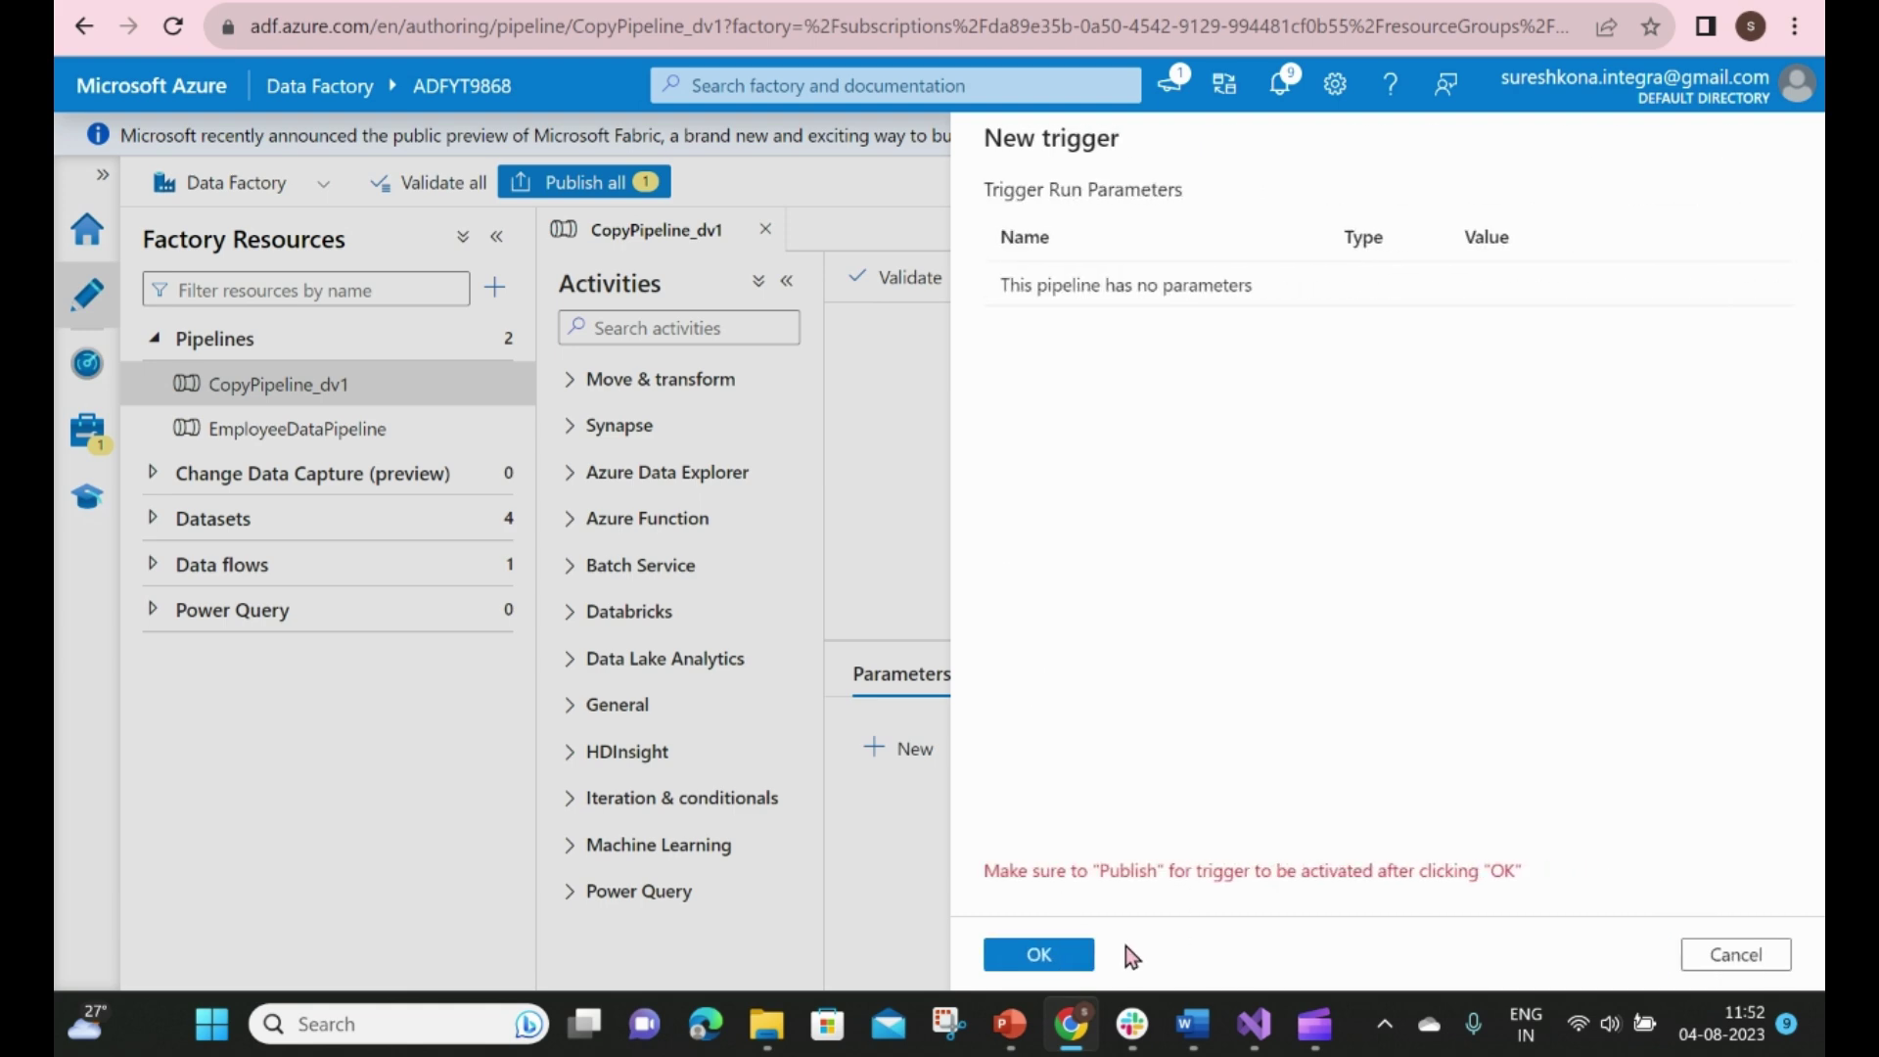
click(1073, 954)
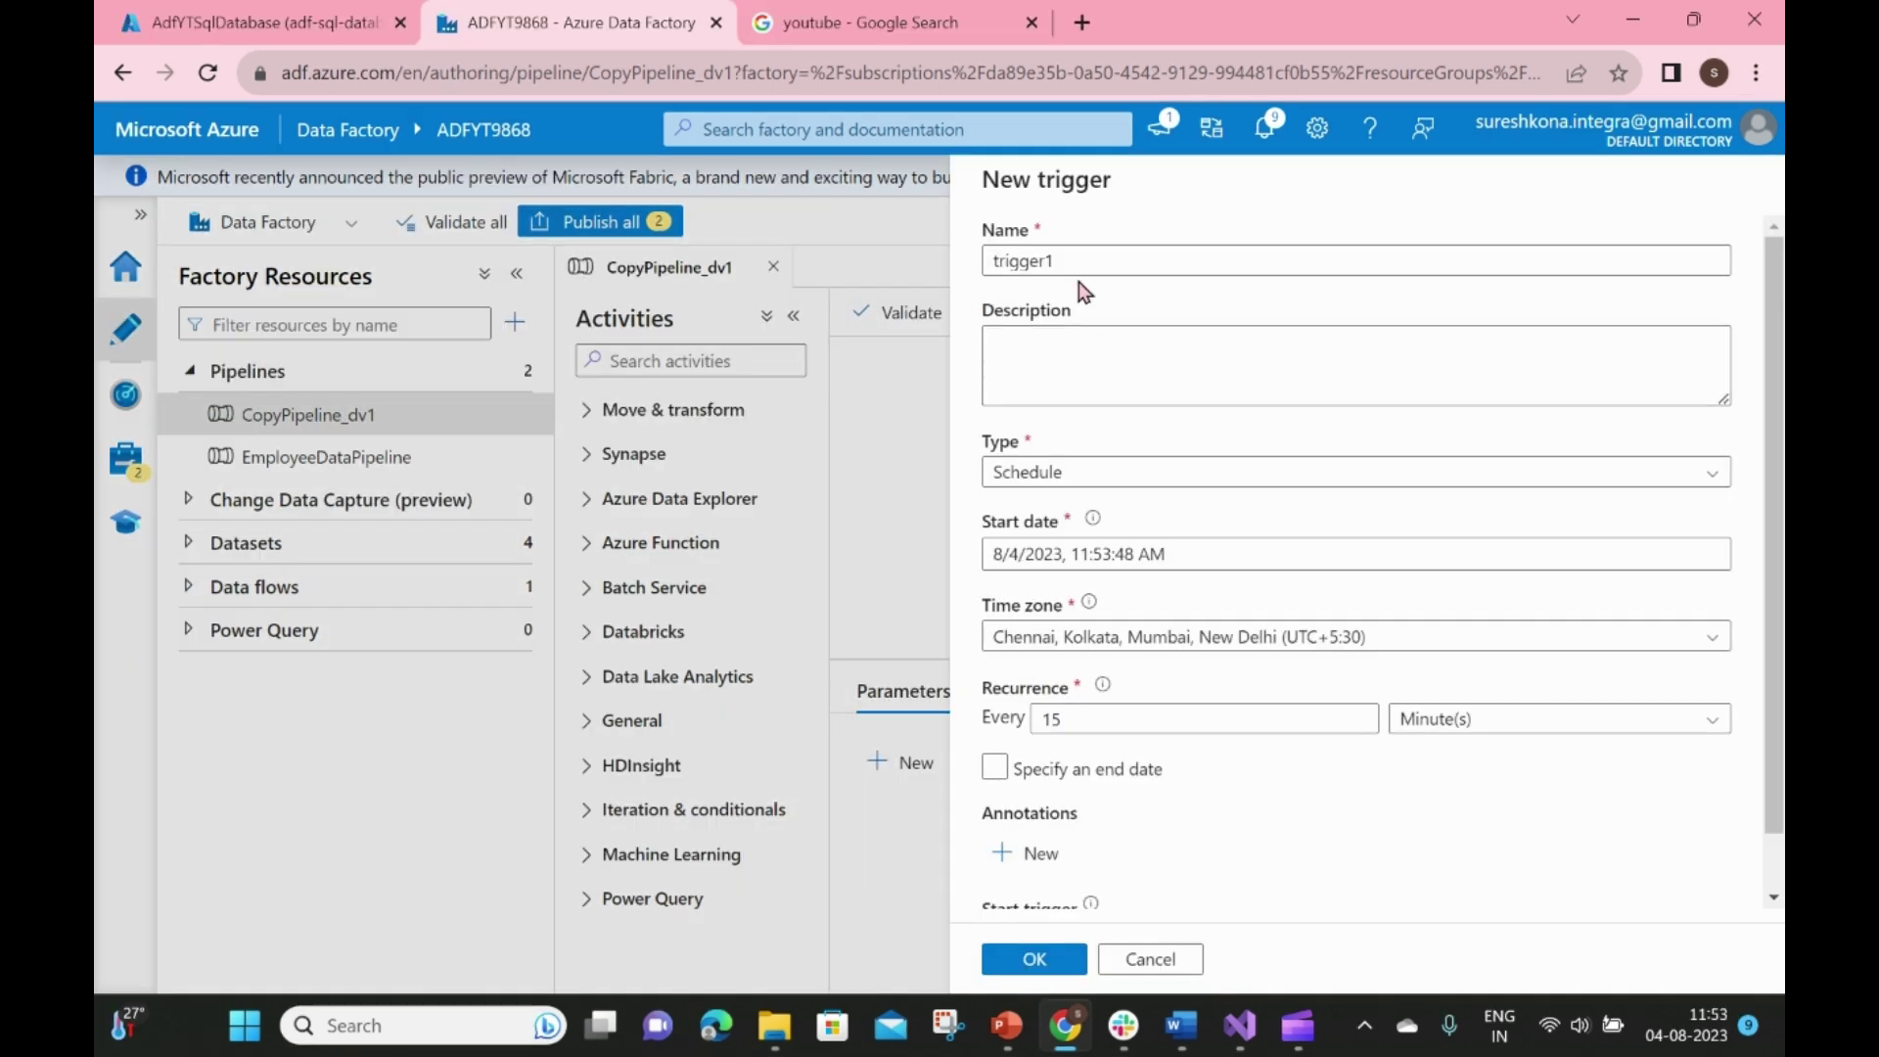
Name the new trigger Trigger-C and set its type to Tumbling window
click(1069, 262)
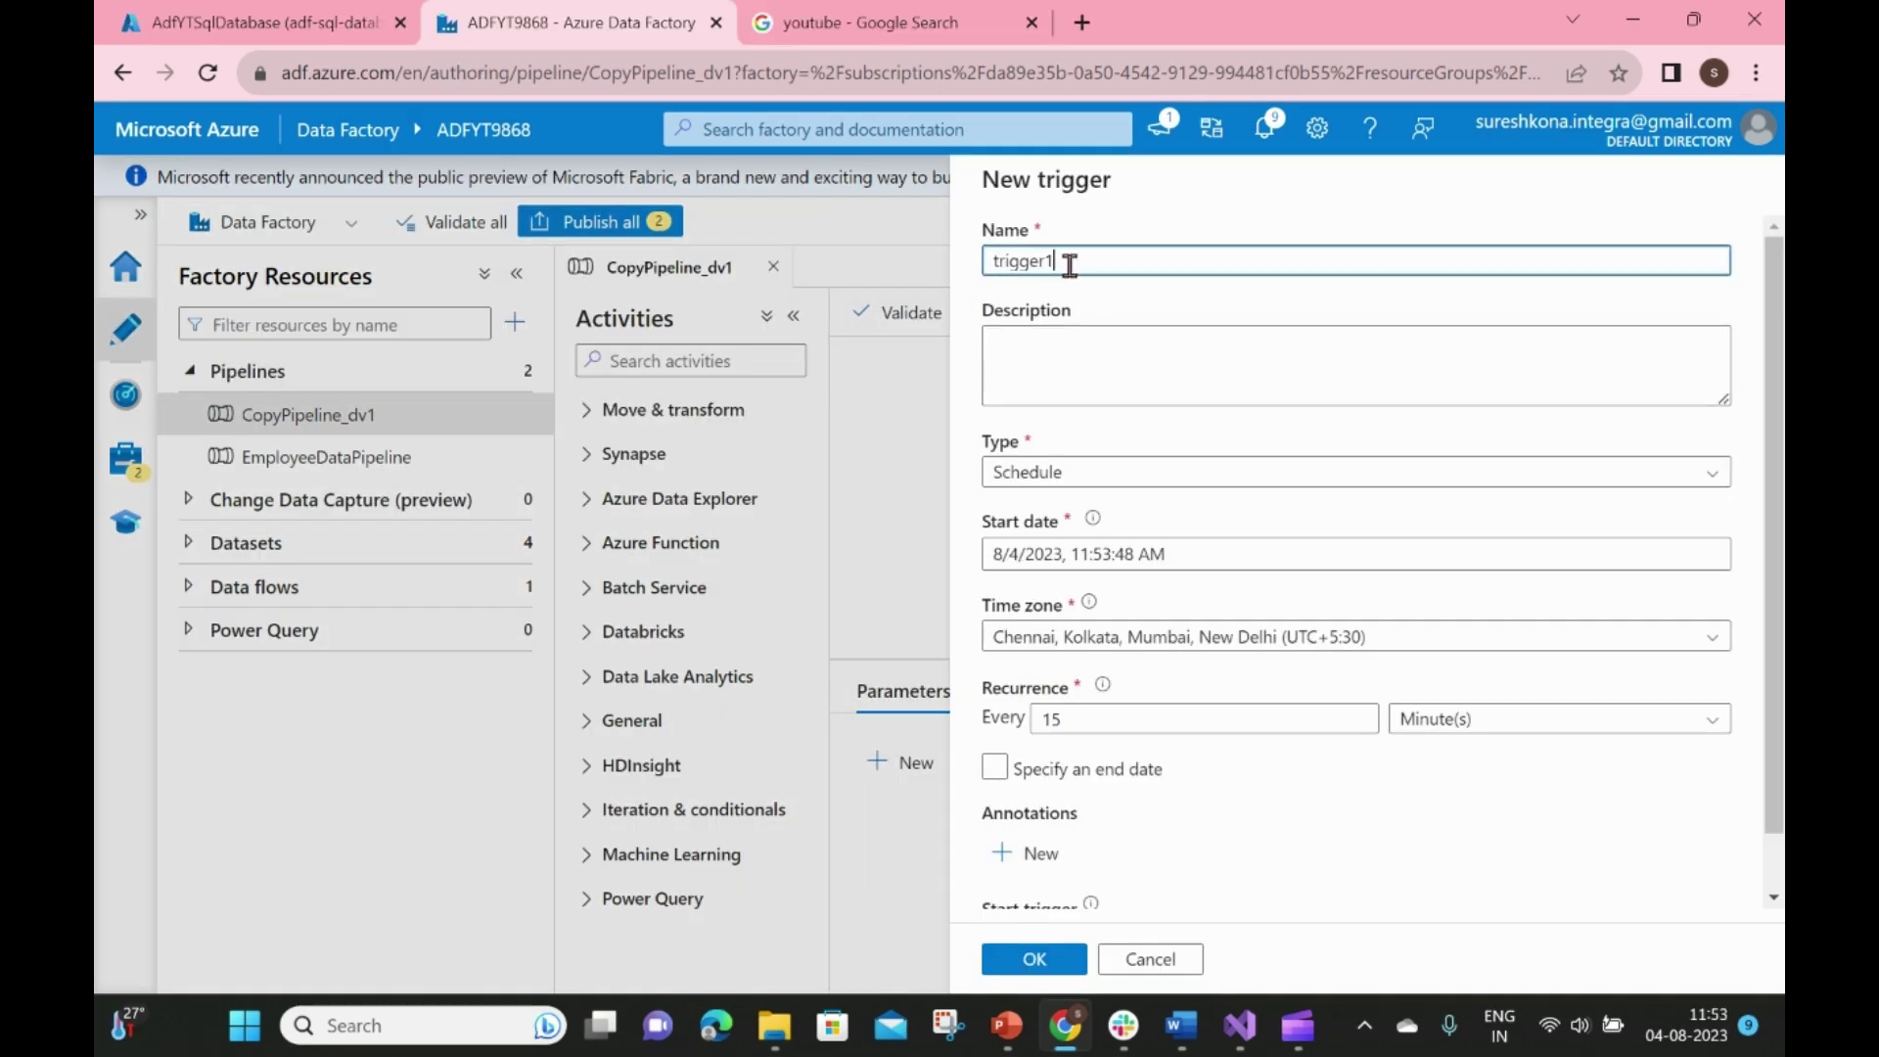
text(-C)
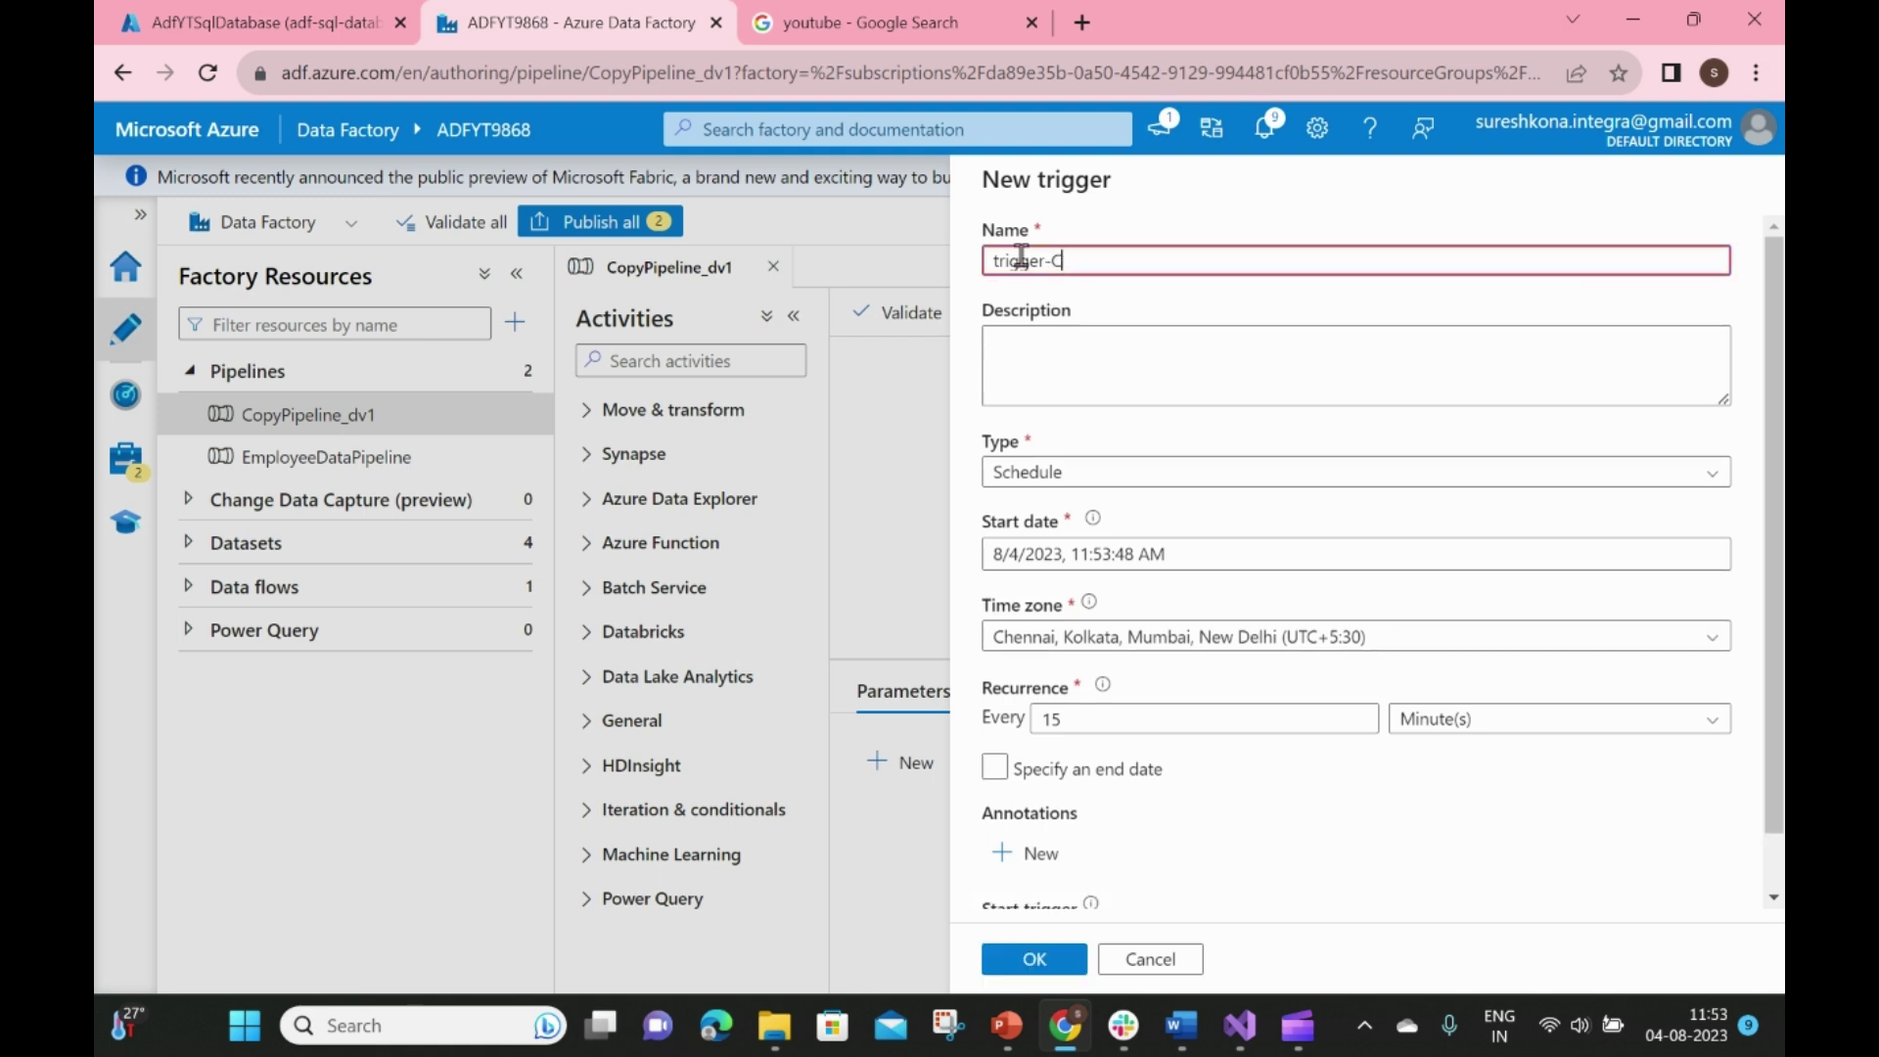
key(Delete)
key(Delete)
key(BackSpace)
text(Tri)
click(1072, 473)
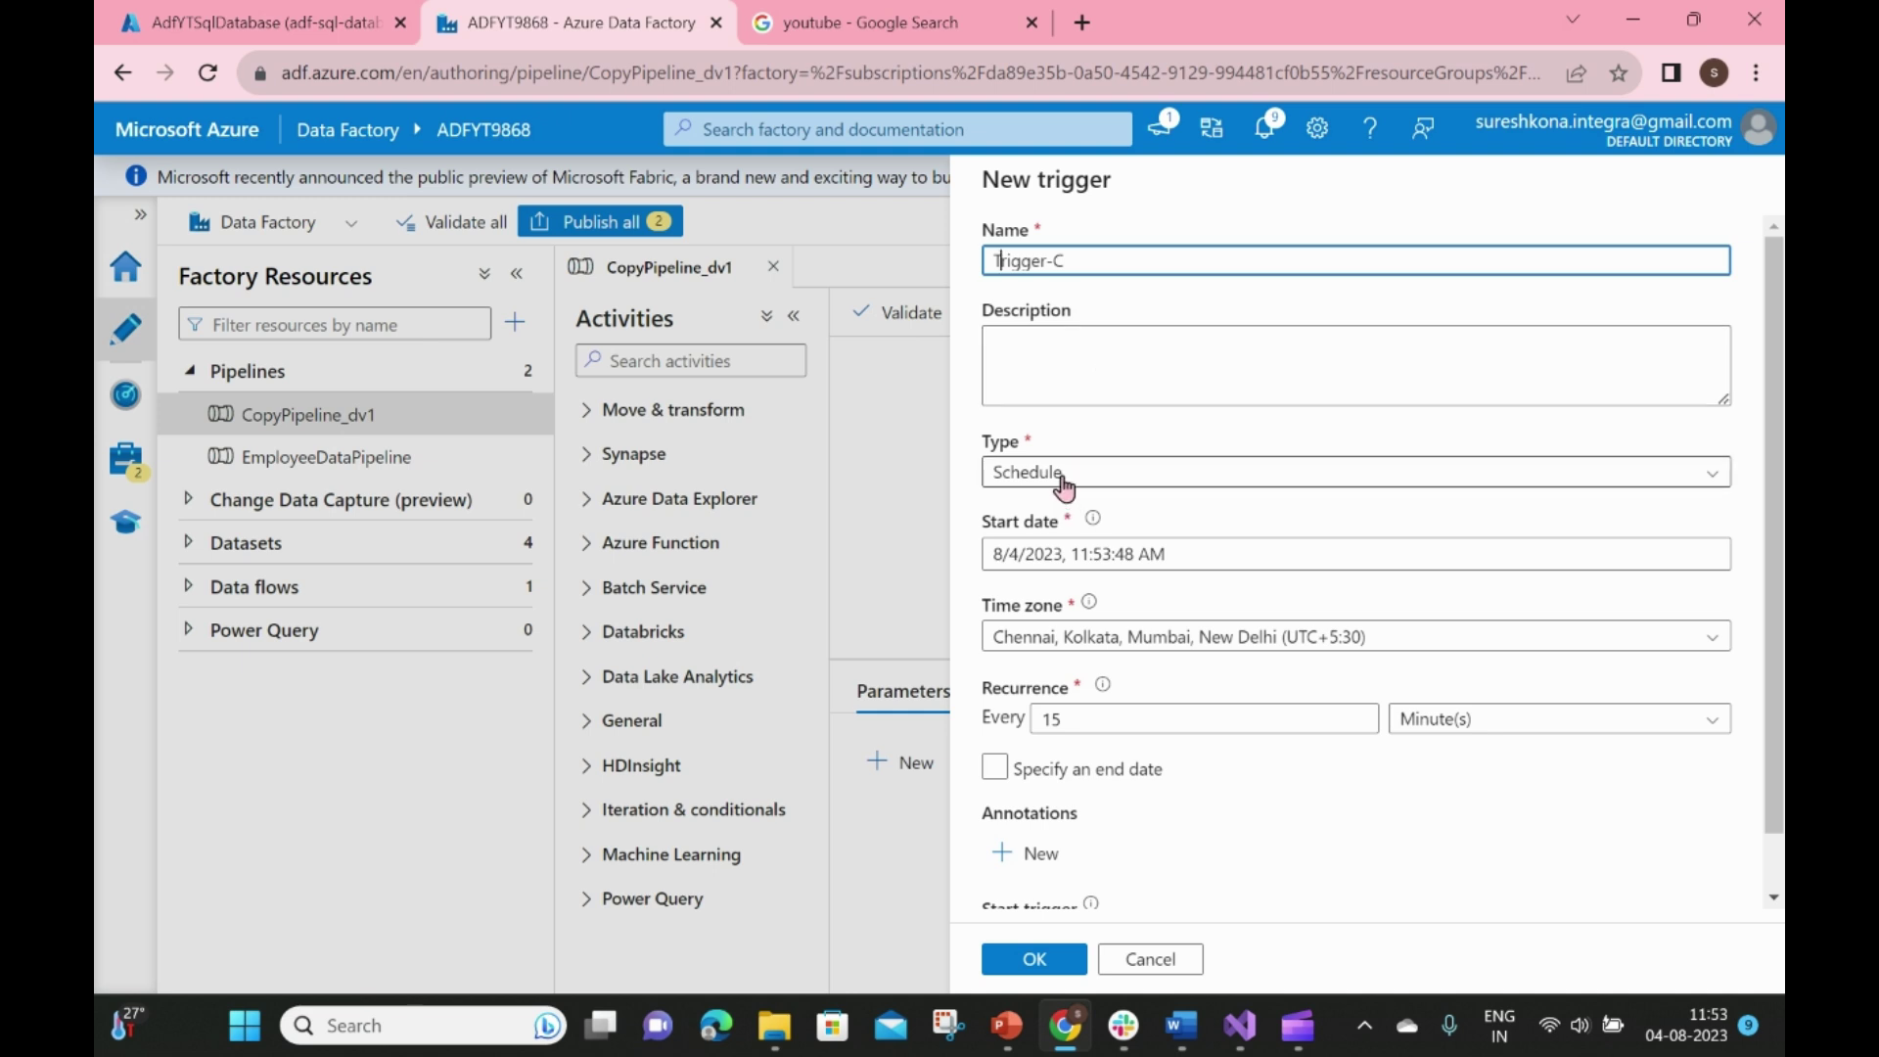
click(1076, 597)
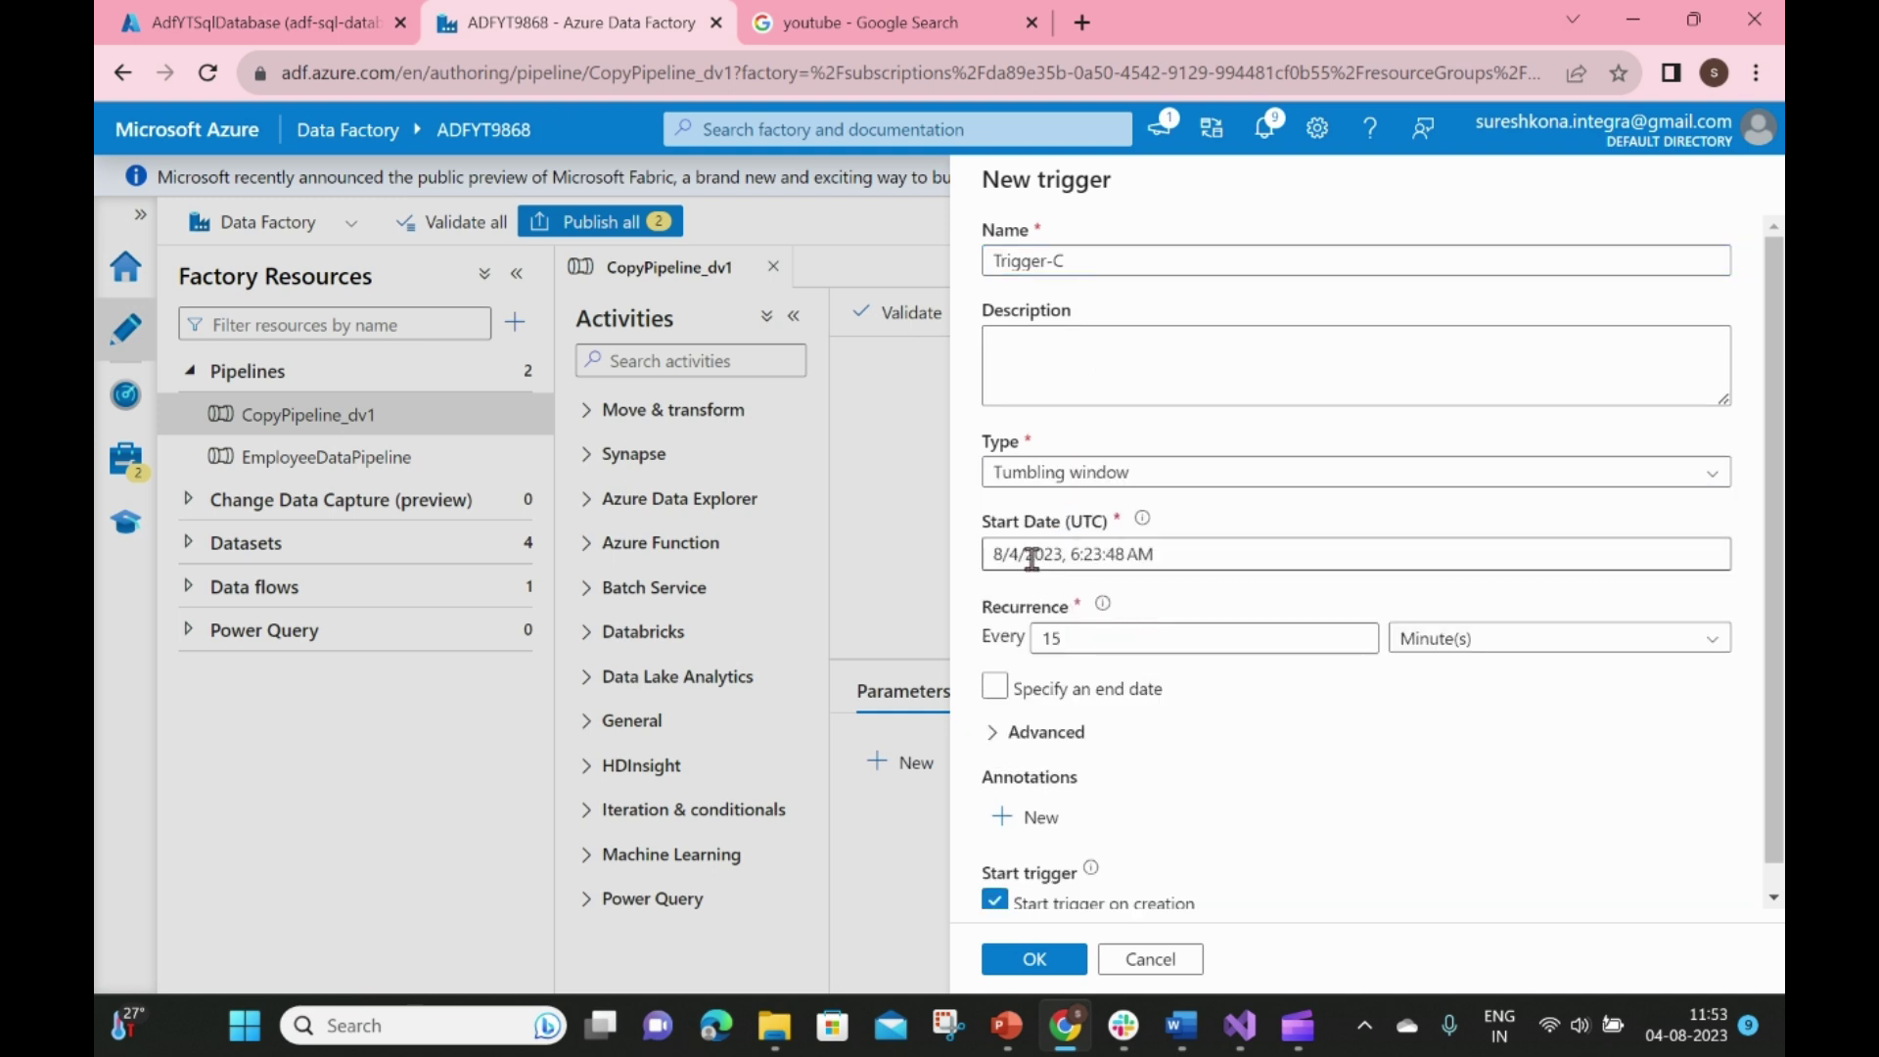
Set Trigger-C's UTC start time to 6:30:00 AM on 8/4/2023 and its recurrence to every 5 minutes
click(1032, 554)
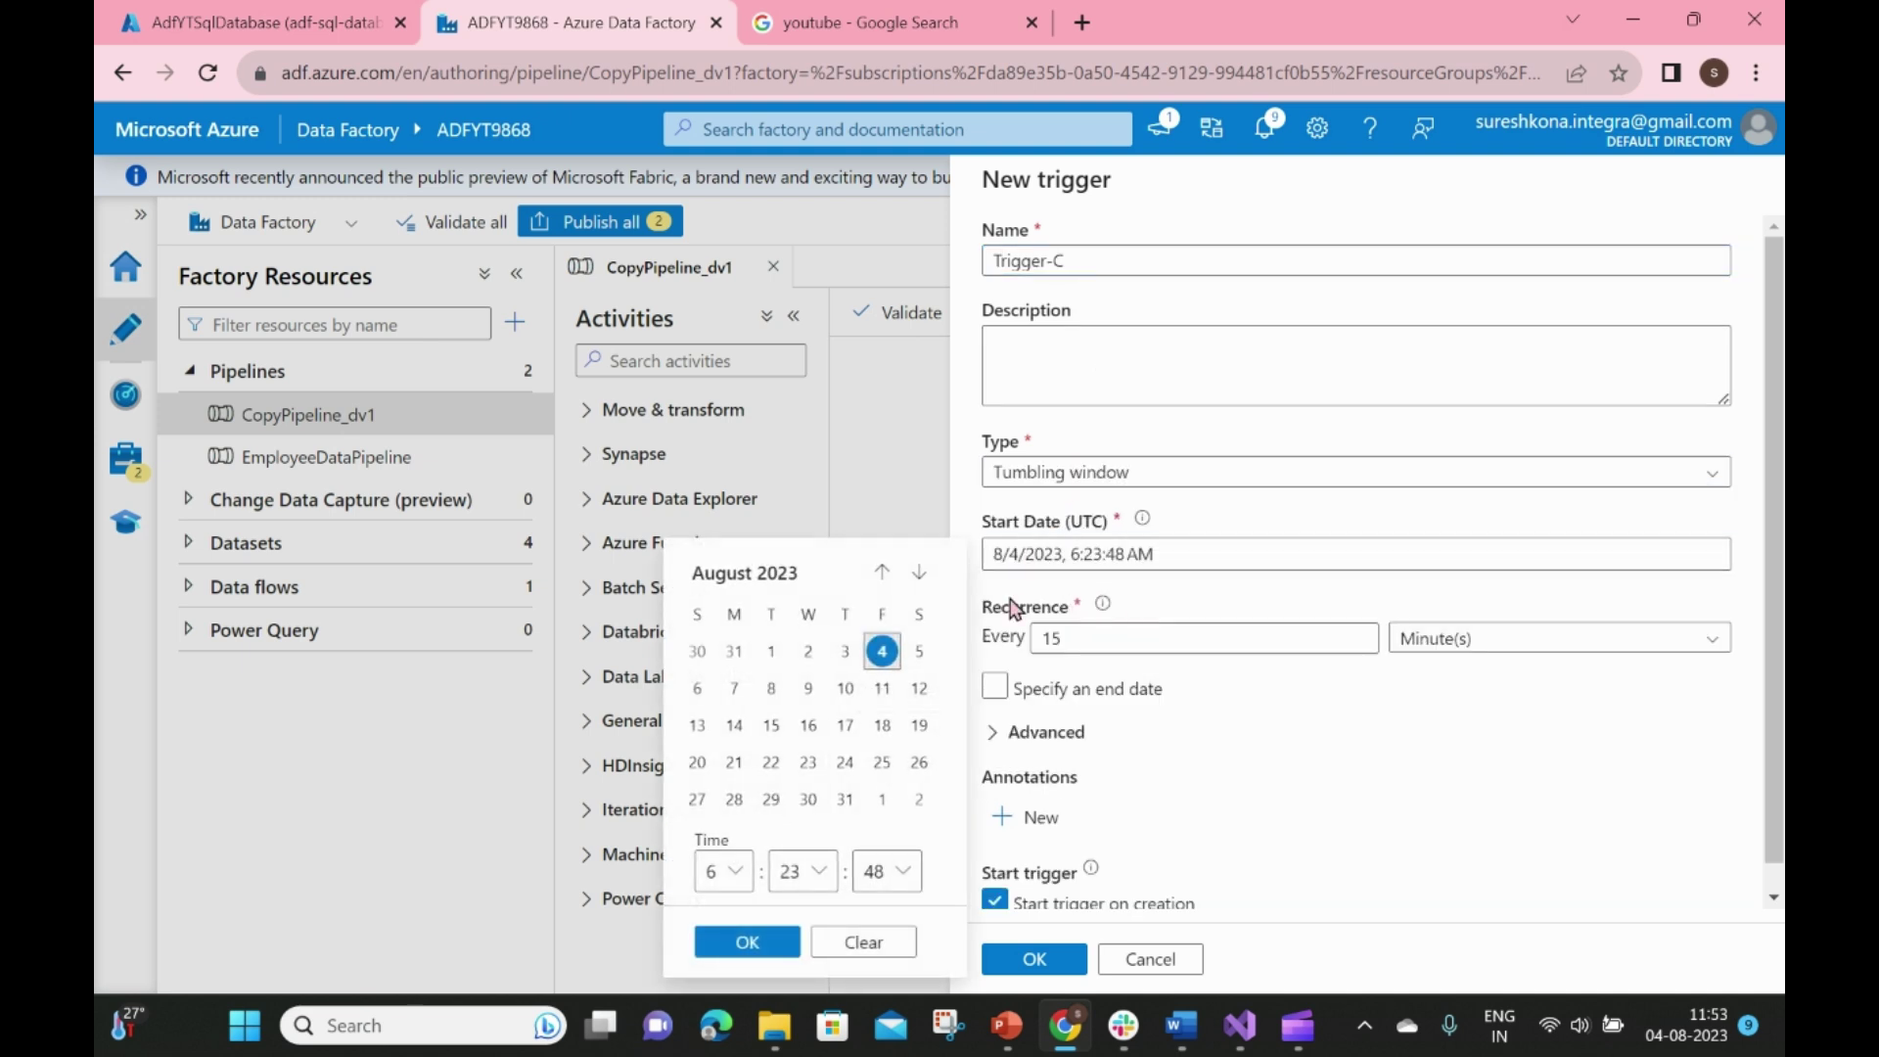
click(818, 870)
drag(828, 547, 832, 599)
click(784, 606)
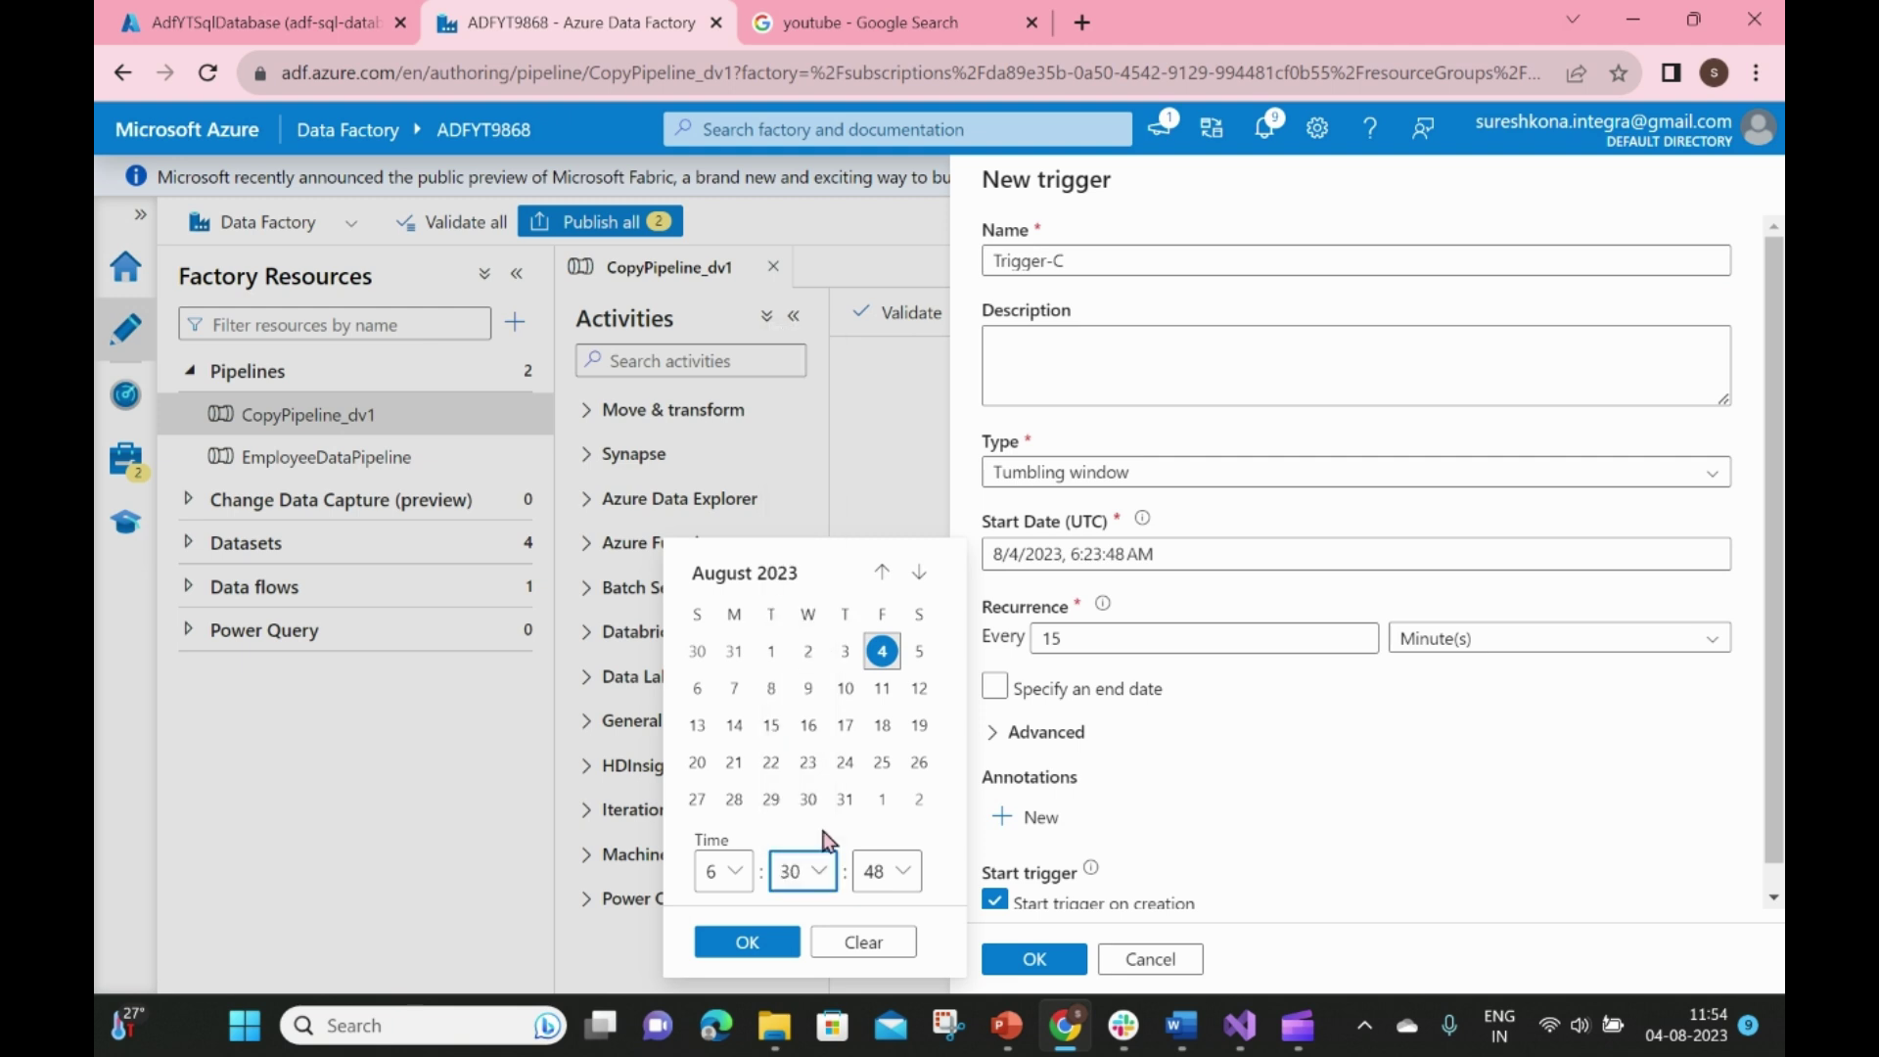
click(899, 870)
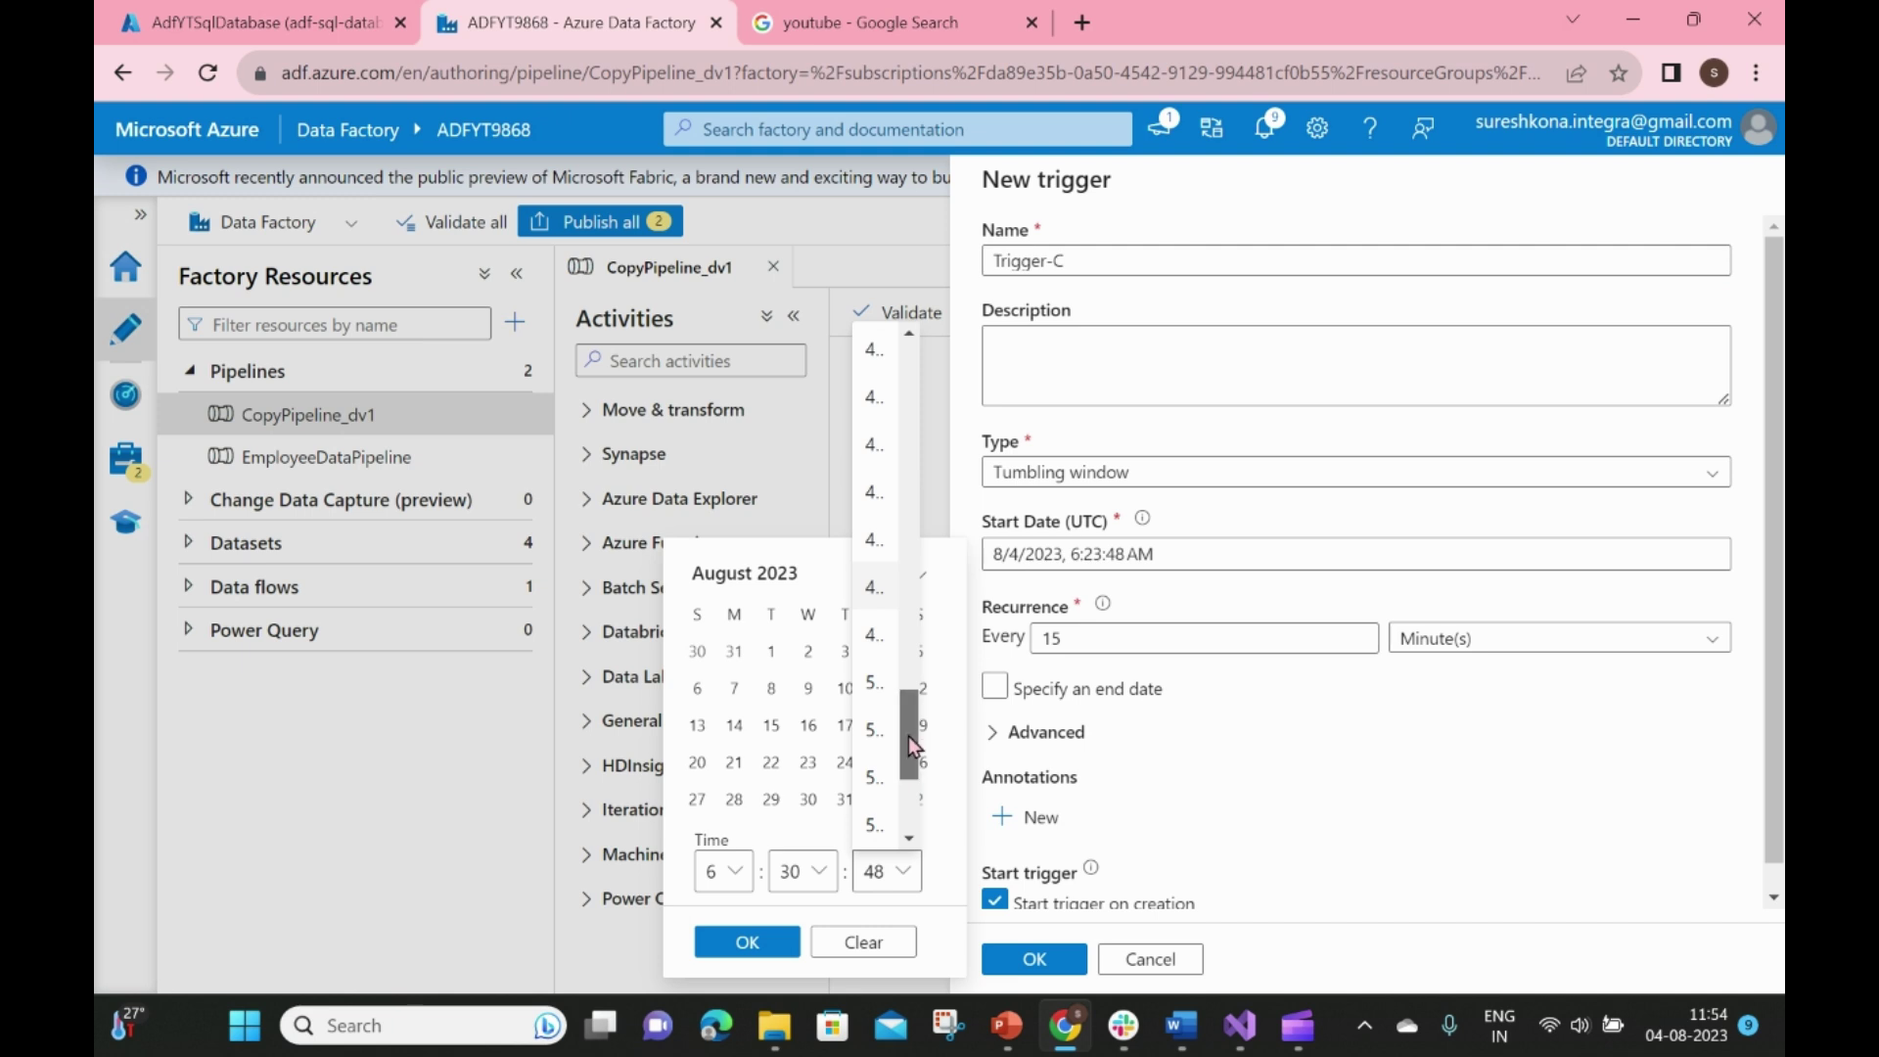
drag(901, 738, 904, 387)
click(874, 353)
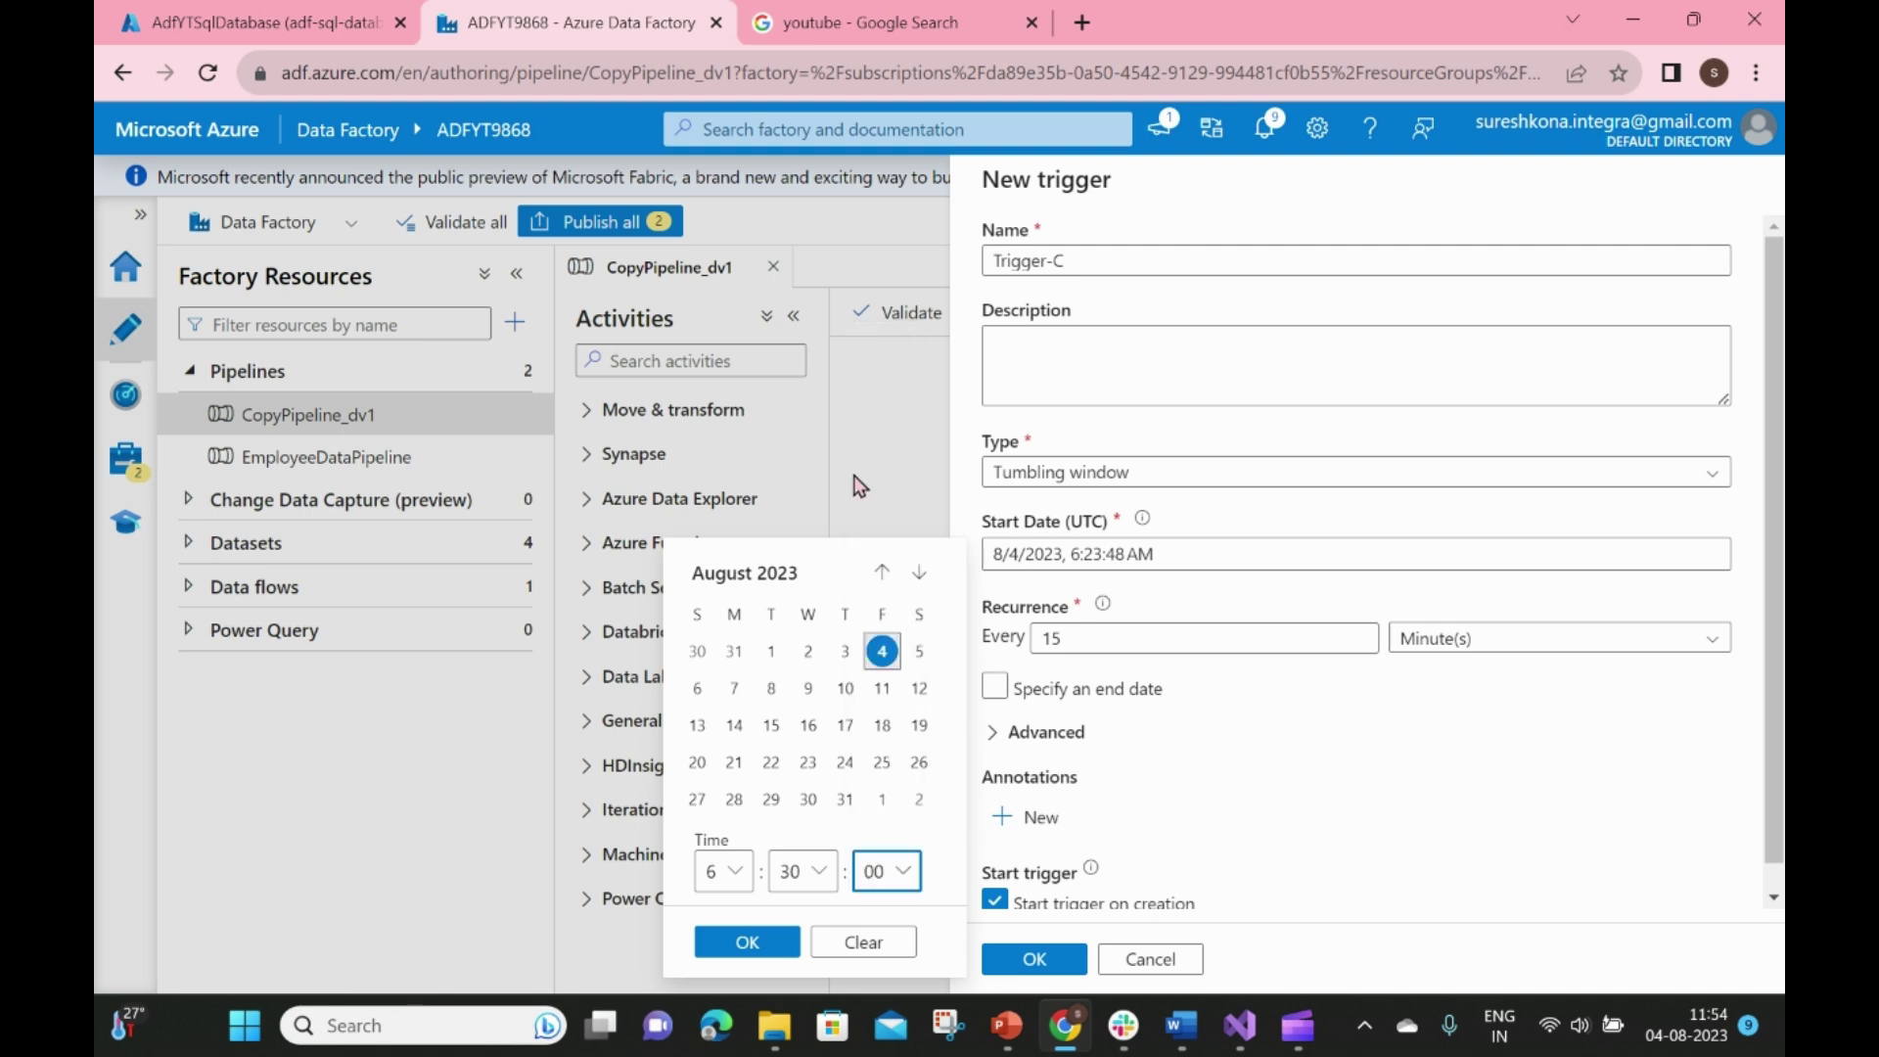
click(753, 941)
drag(1069, 638, 1015, 637)
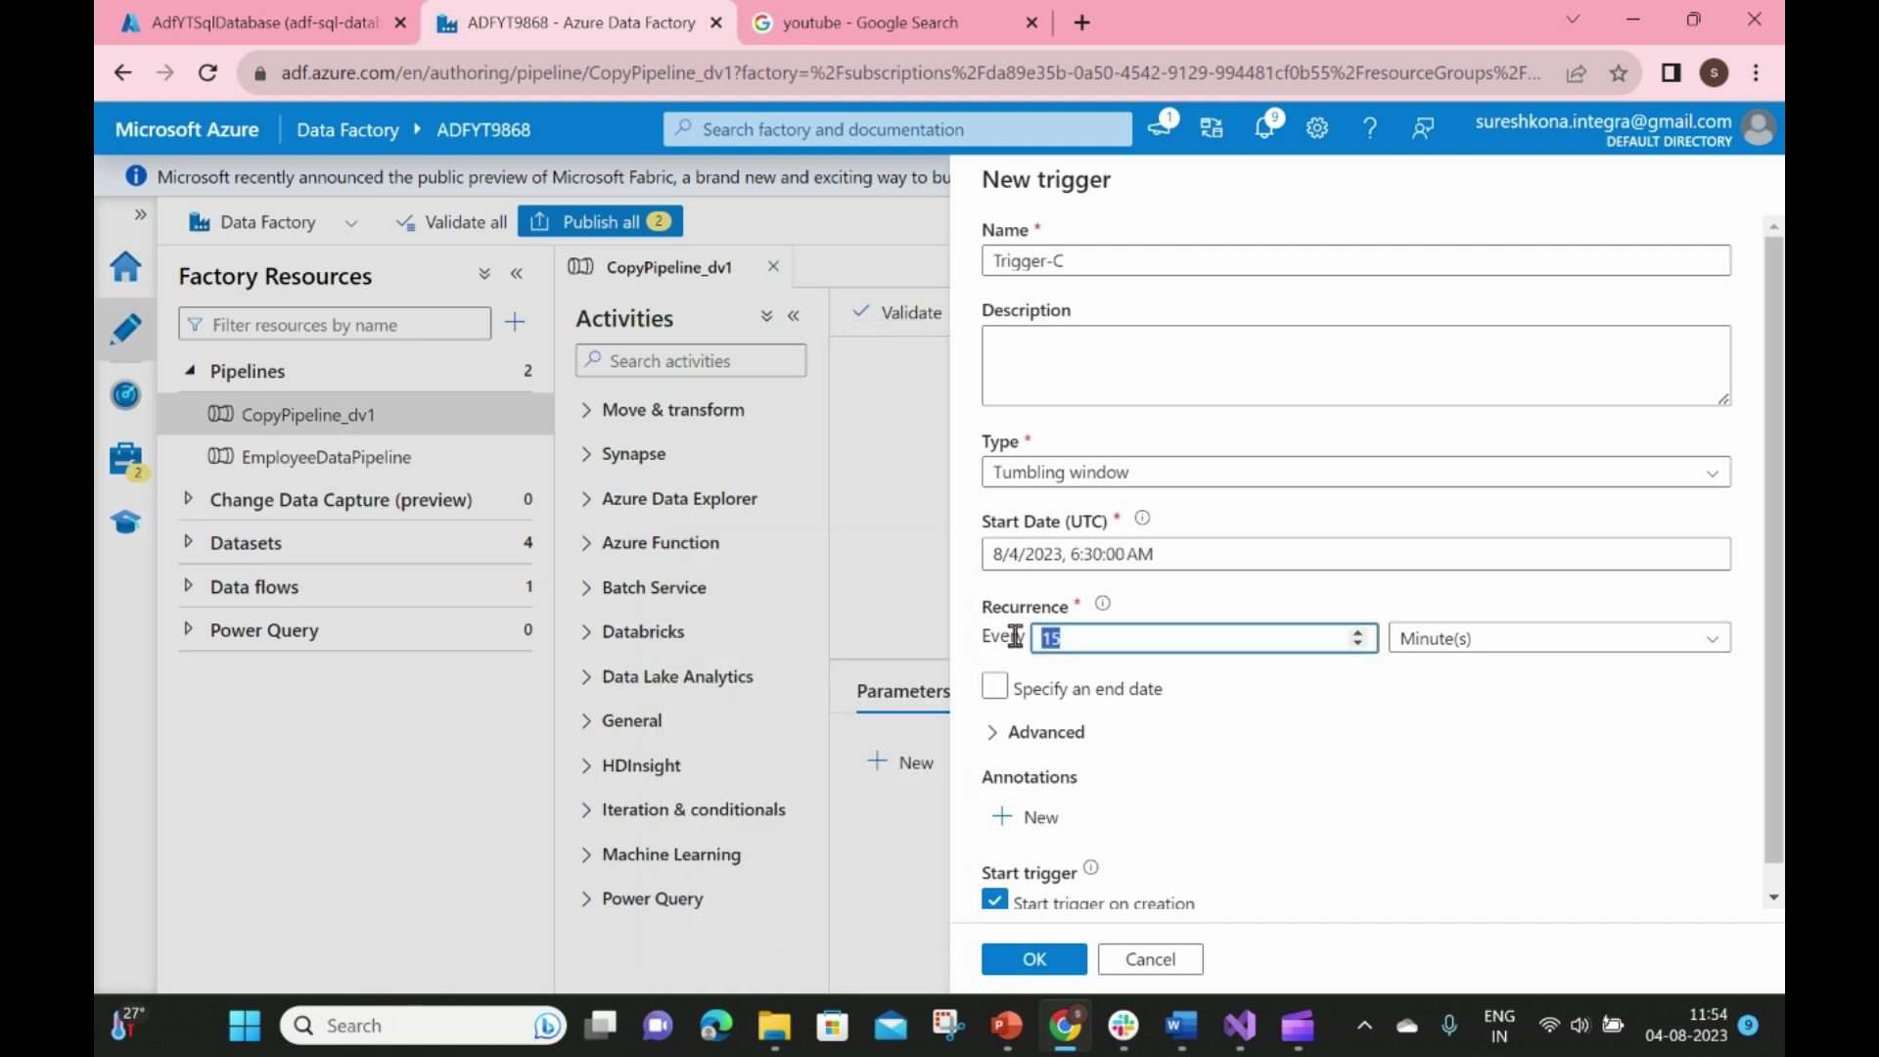
text(5)
Add a dependency on TriggerB in Trigger-C's advanced settings
click(1018, 733)
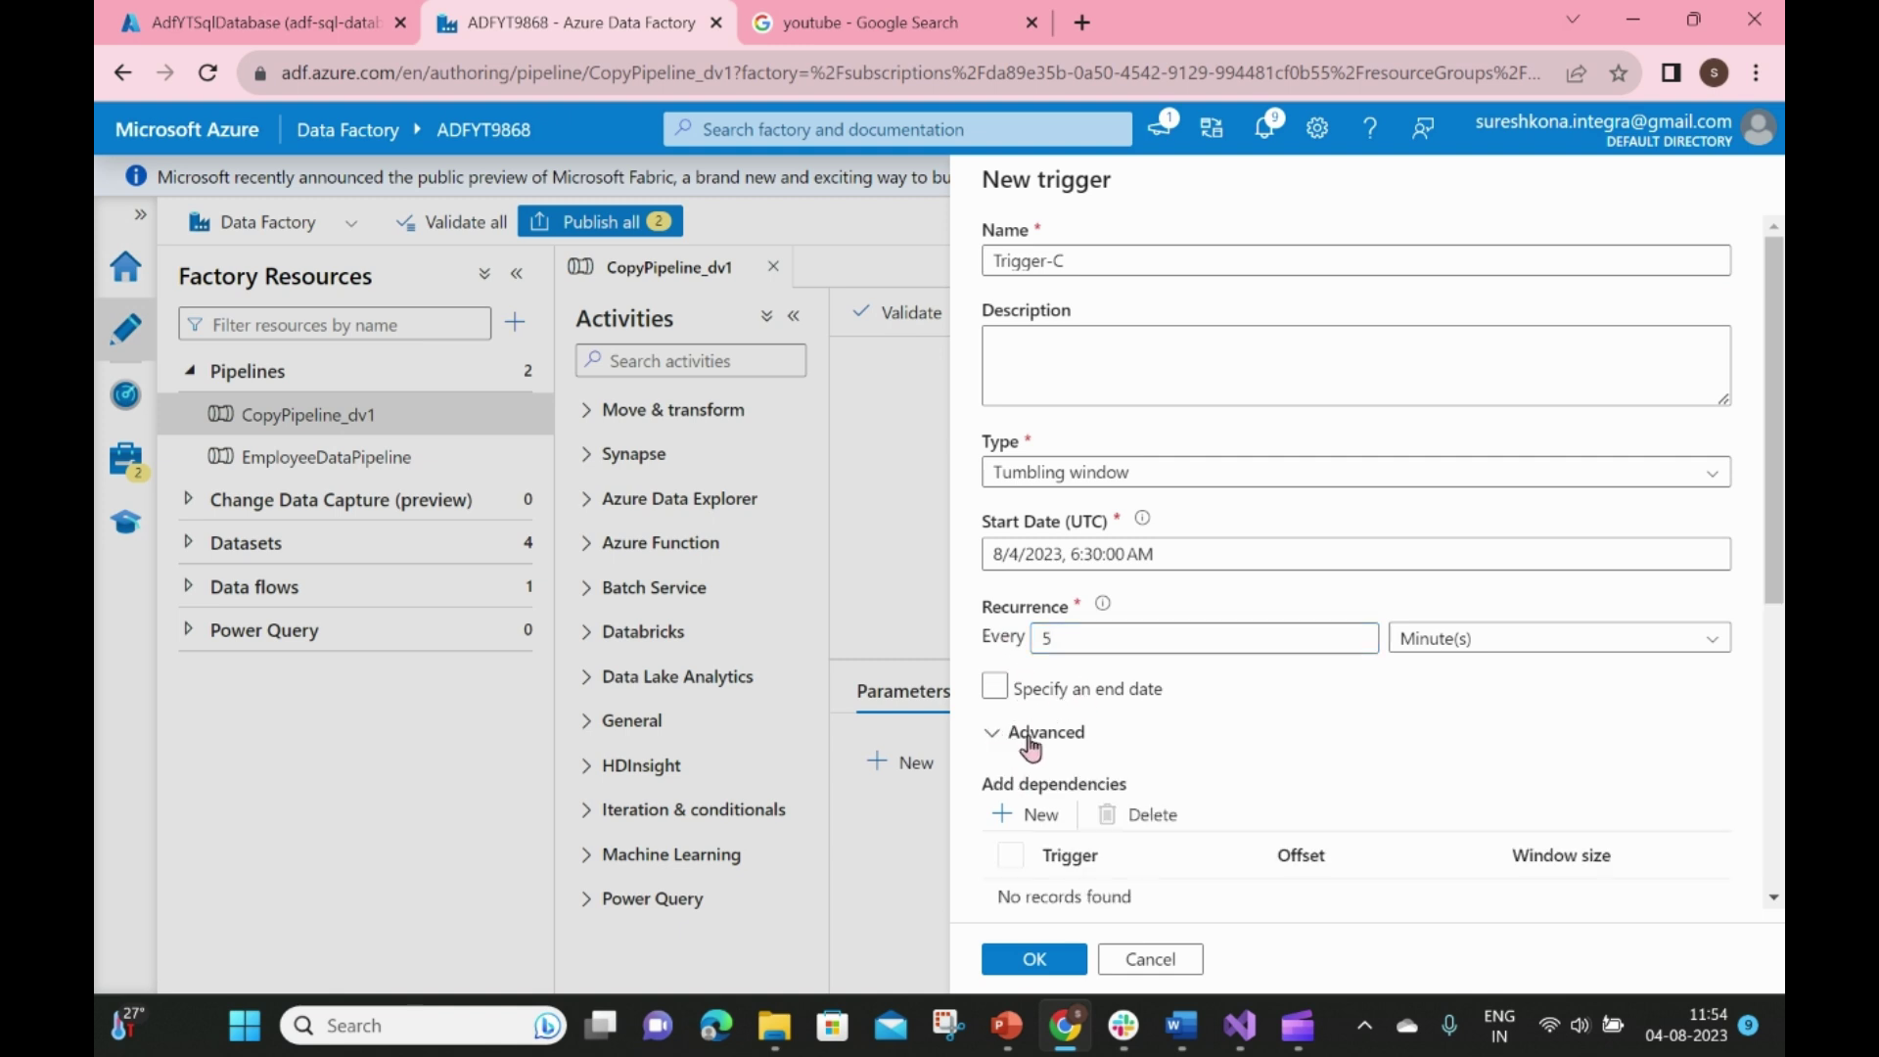
scroll(1154, 736, down, 1)
click(1022, 683)
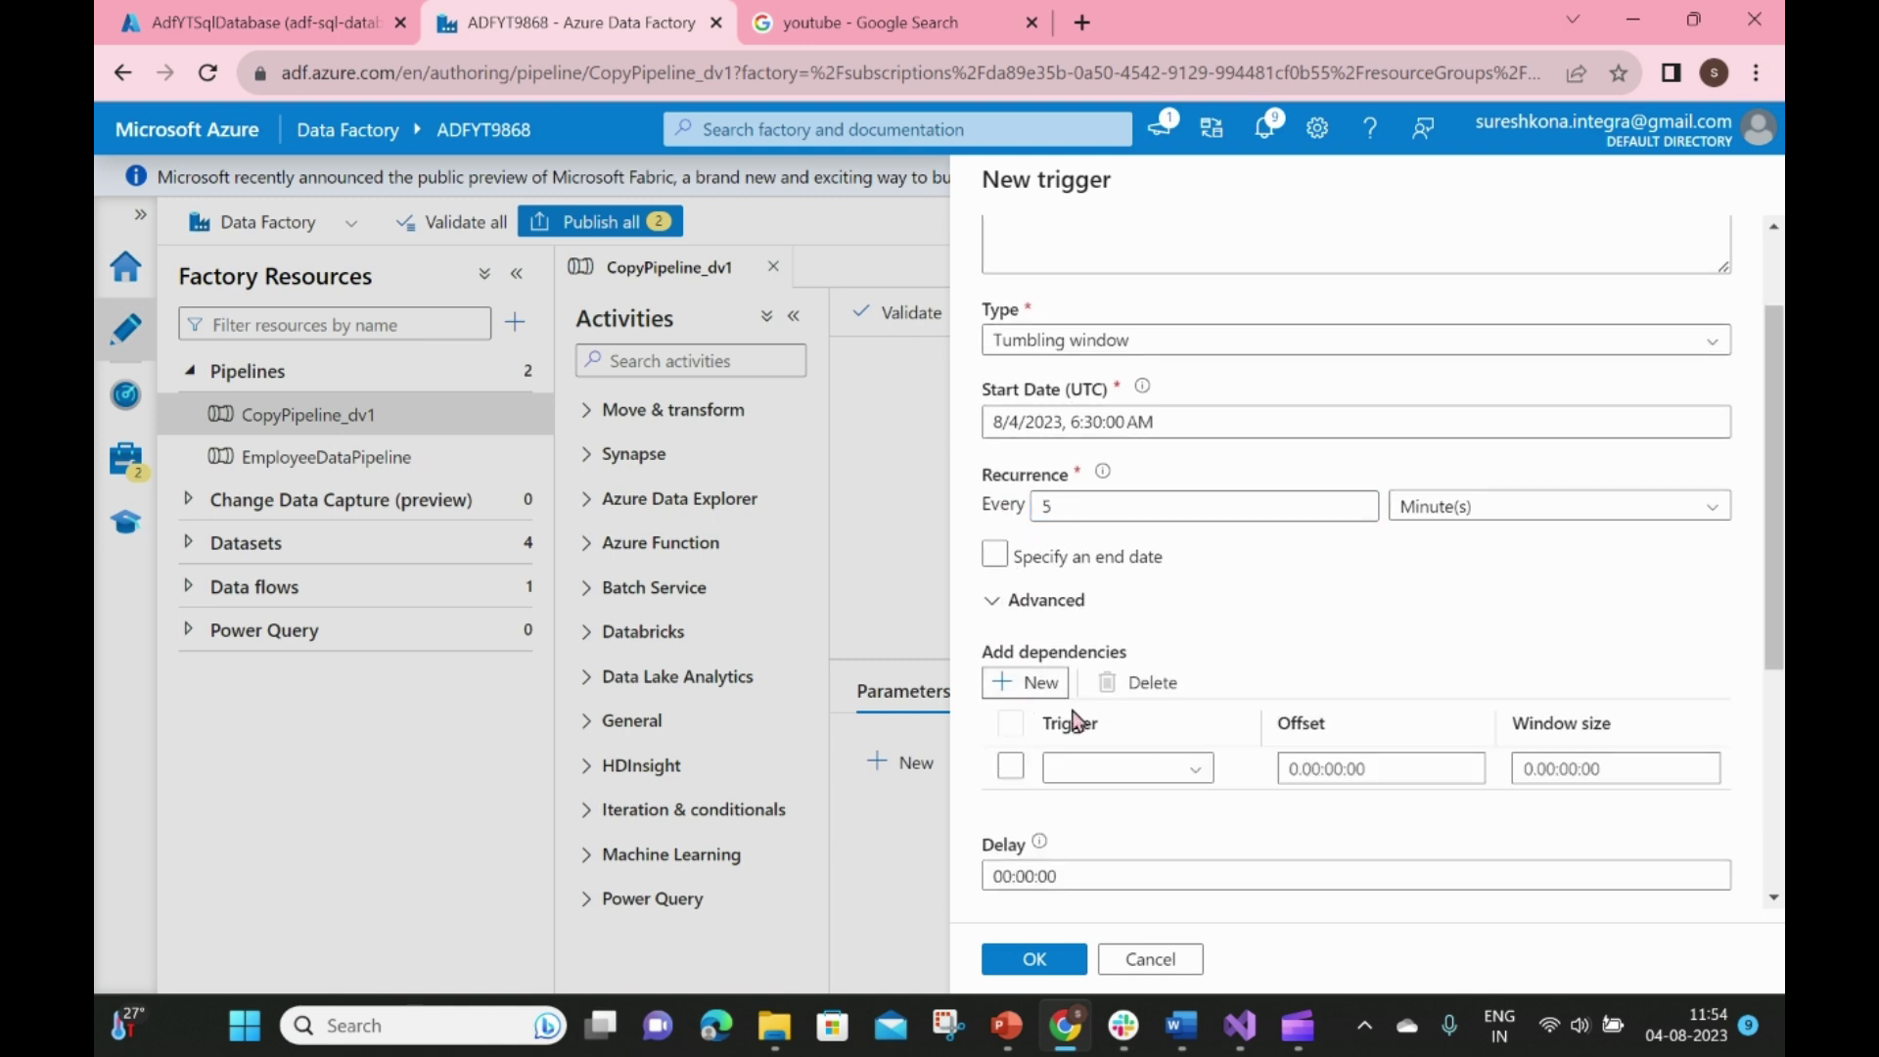
click(1194, 773)
click(1100, 890)
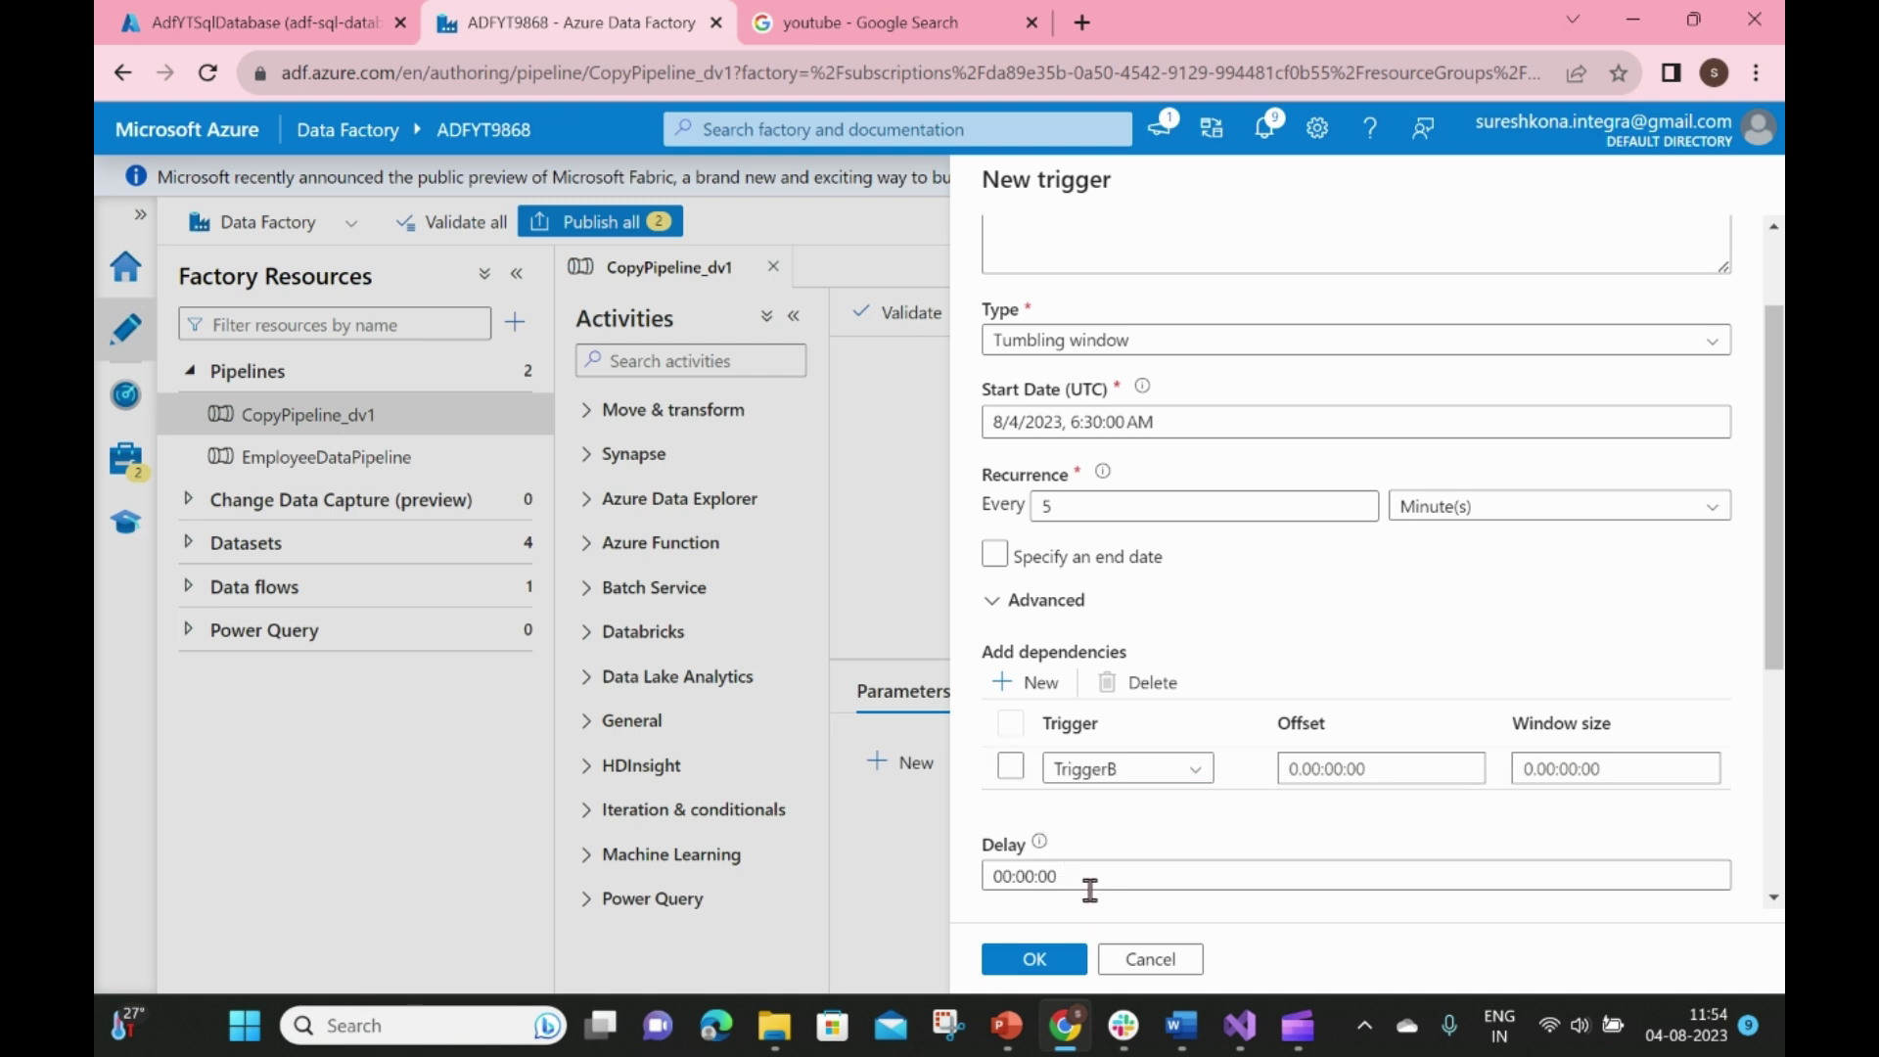
Set the offset of the TriggerB dependency to -0.00:05:00 and finish creating Trigger-C
click(1288, 766)
key(ctrl+a)
key(BackSpace)
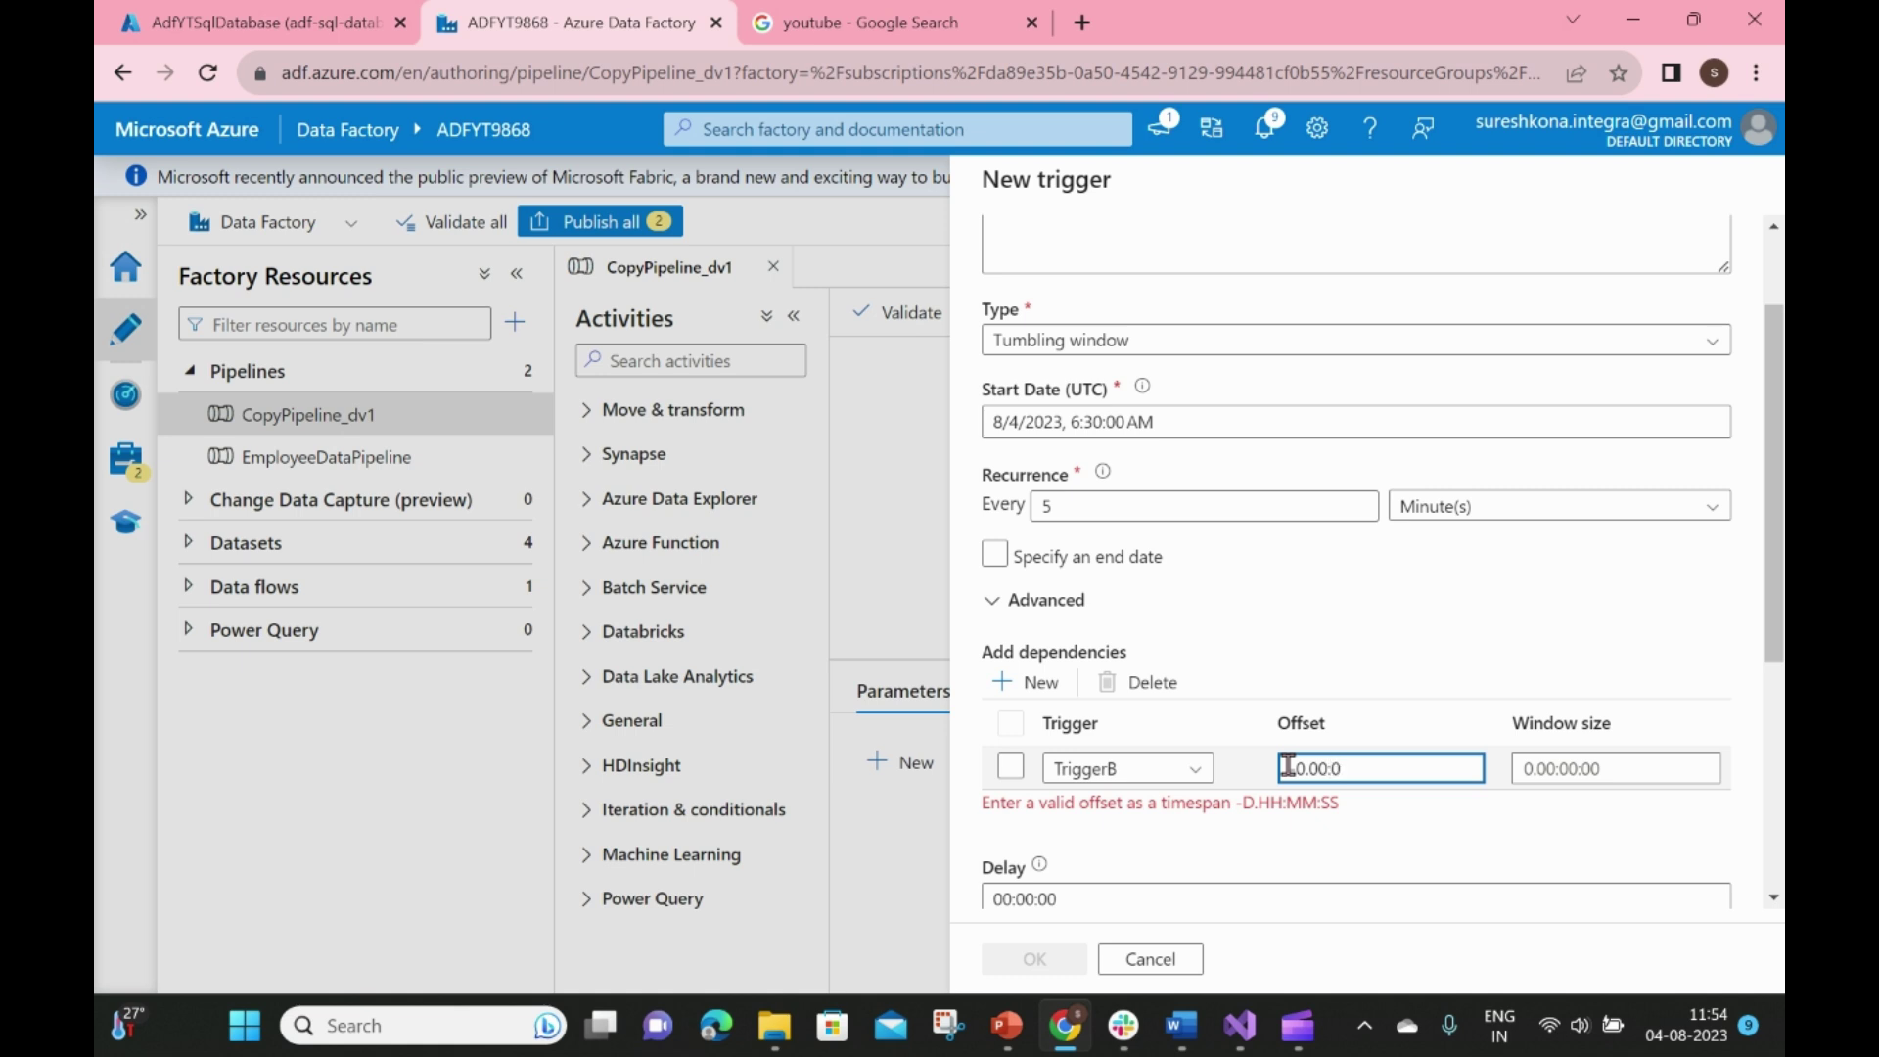
text(0.00:05:00)
scroll(1316, 837, down, 3)
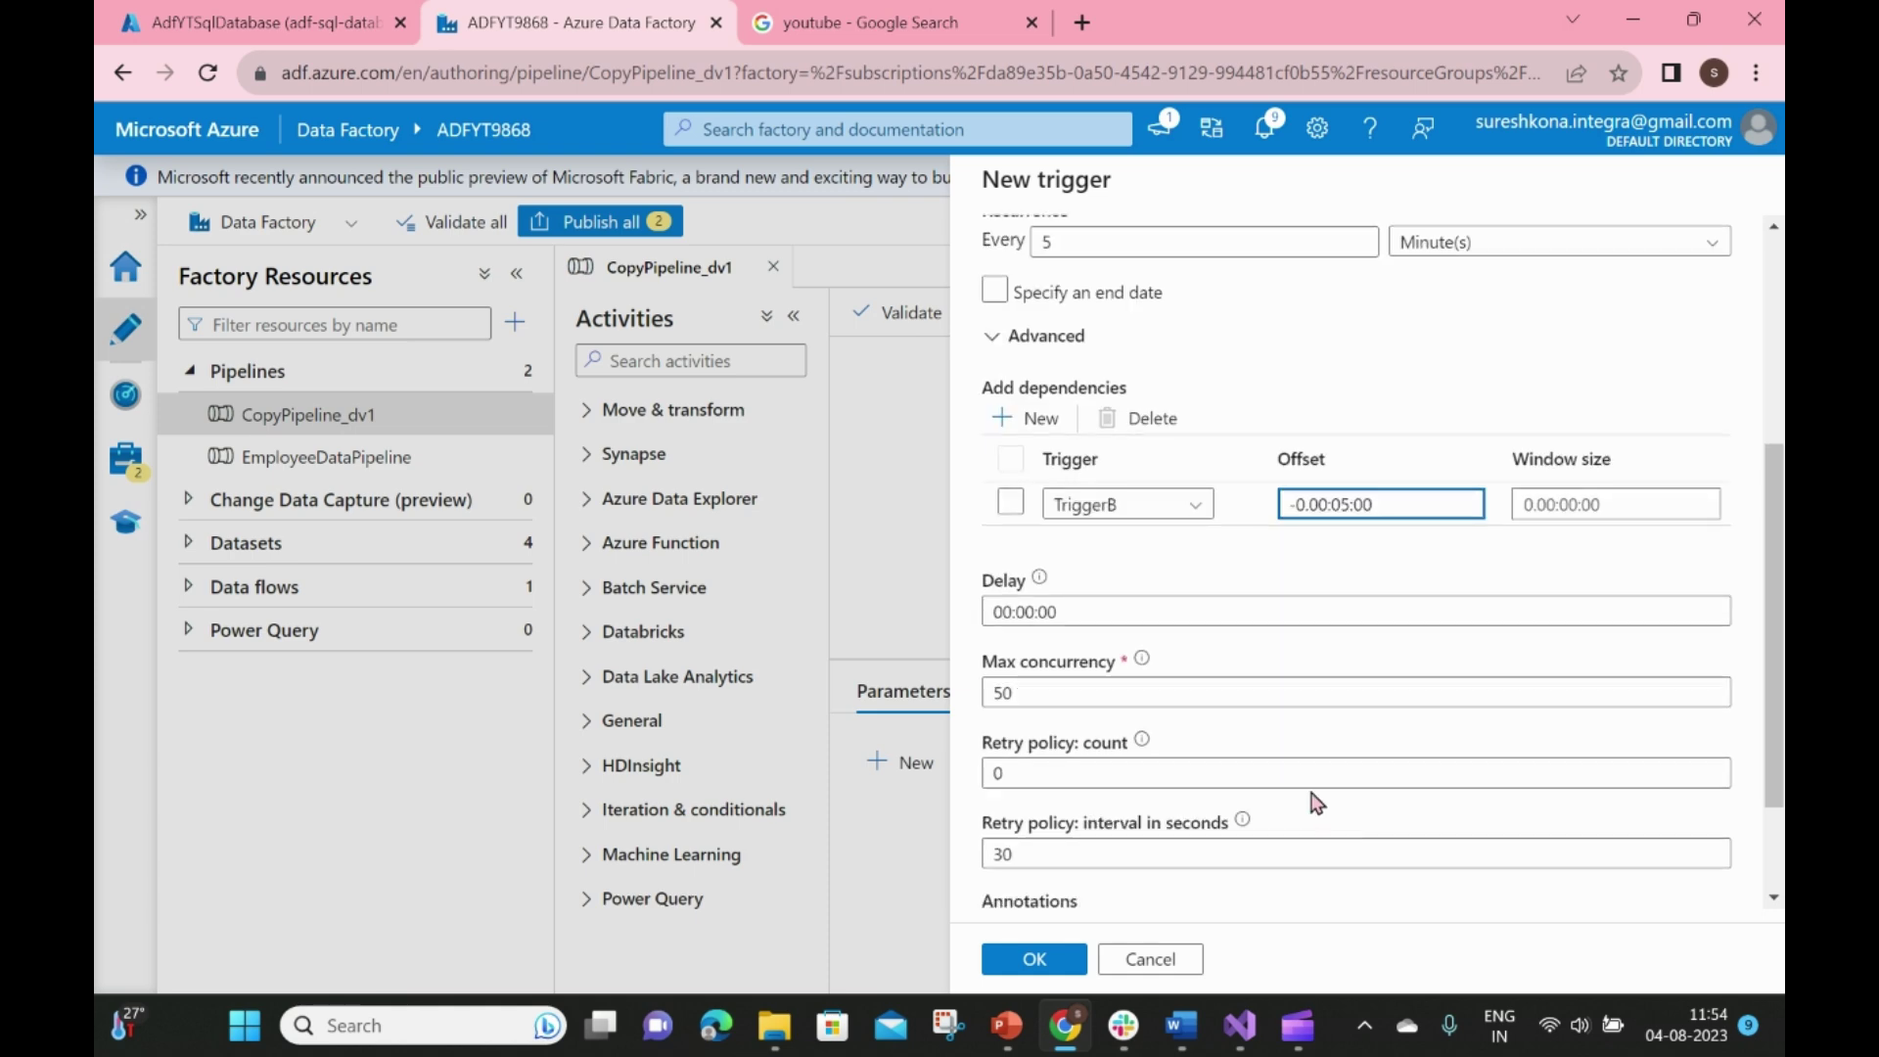
click(1045, 968)
click(1072, 961)
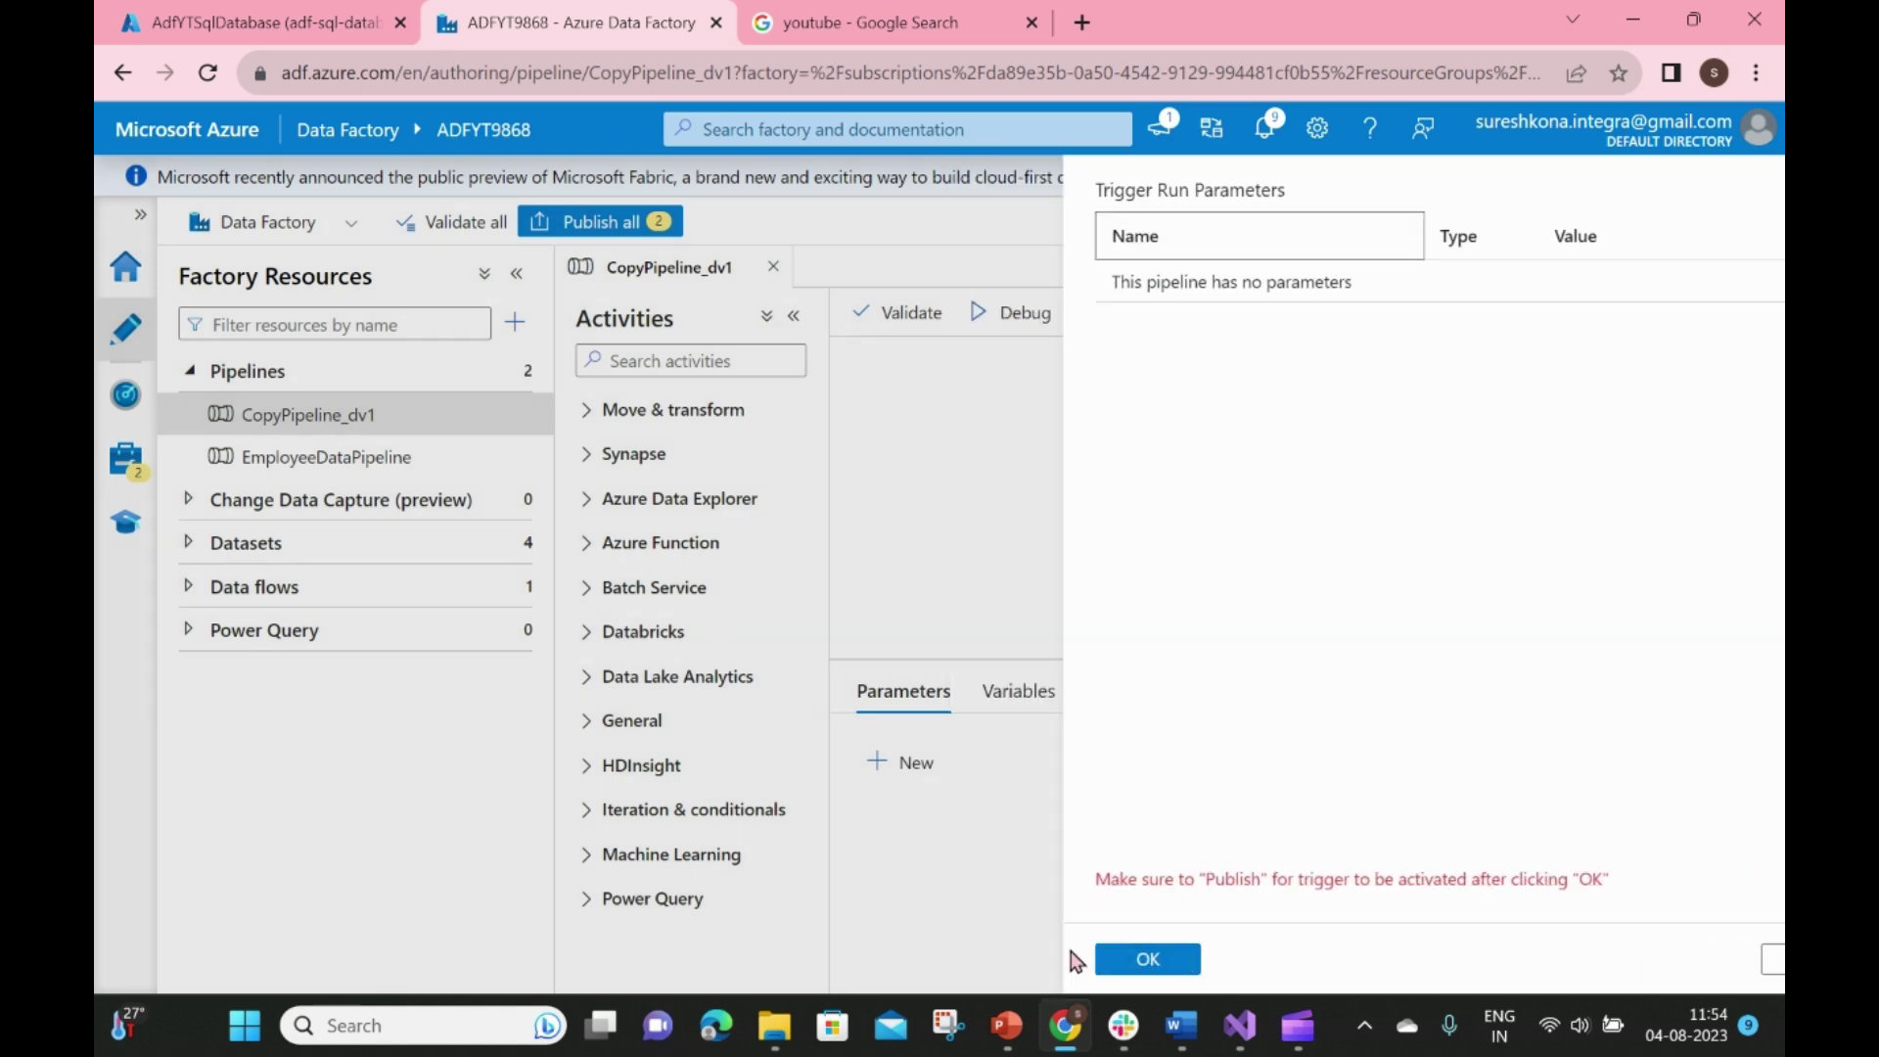
Start another new trigger for the CopyPipeline_dv1 pipeline and name it Trigger-D
click(1116, 311)
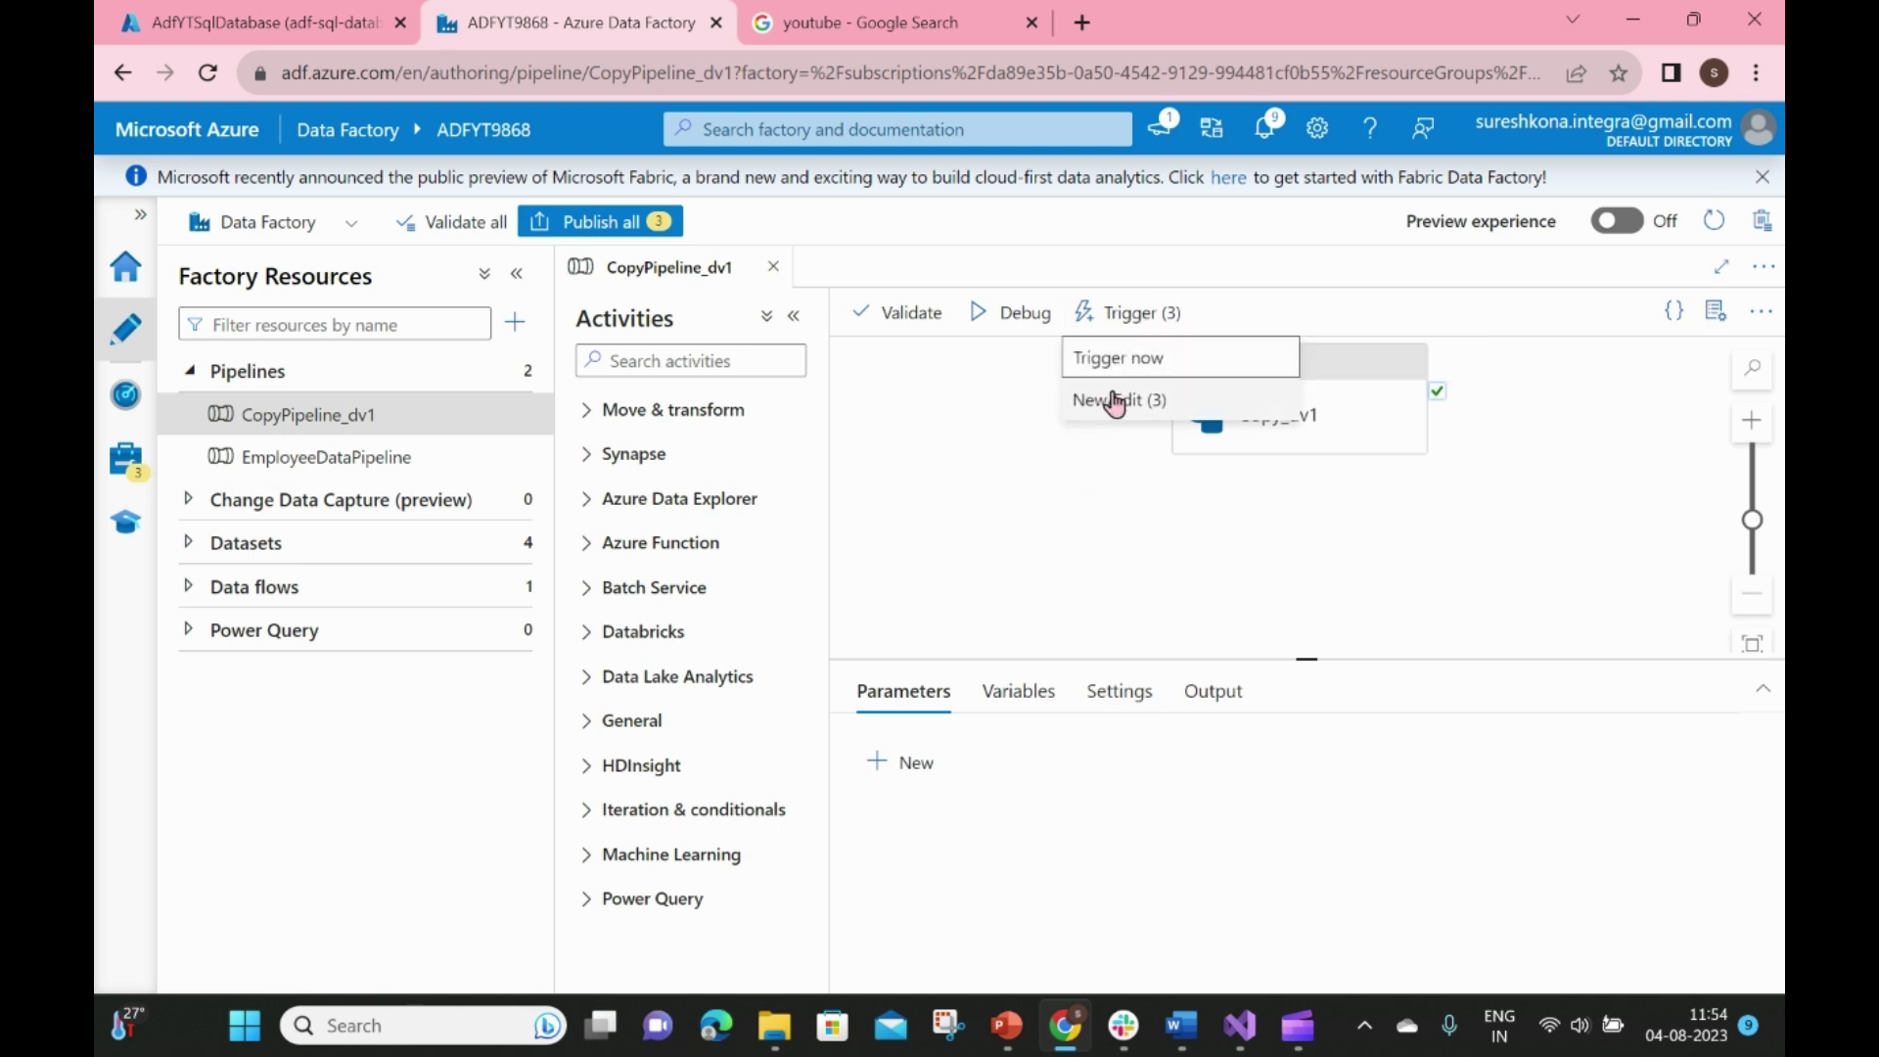
click(1110, 402)
click(1052, 266)
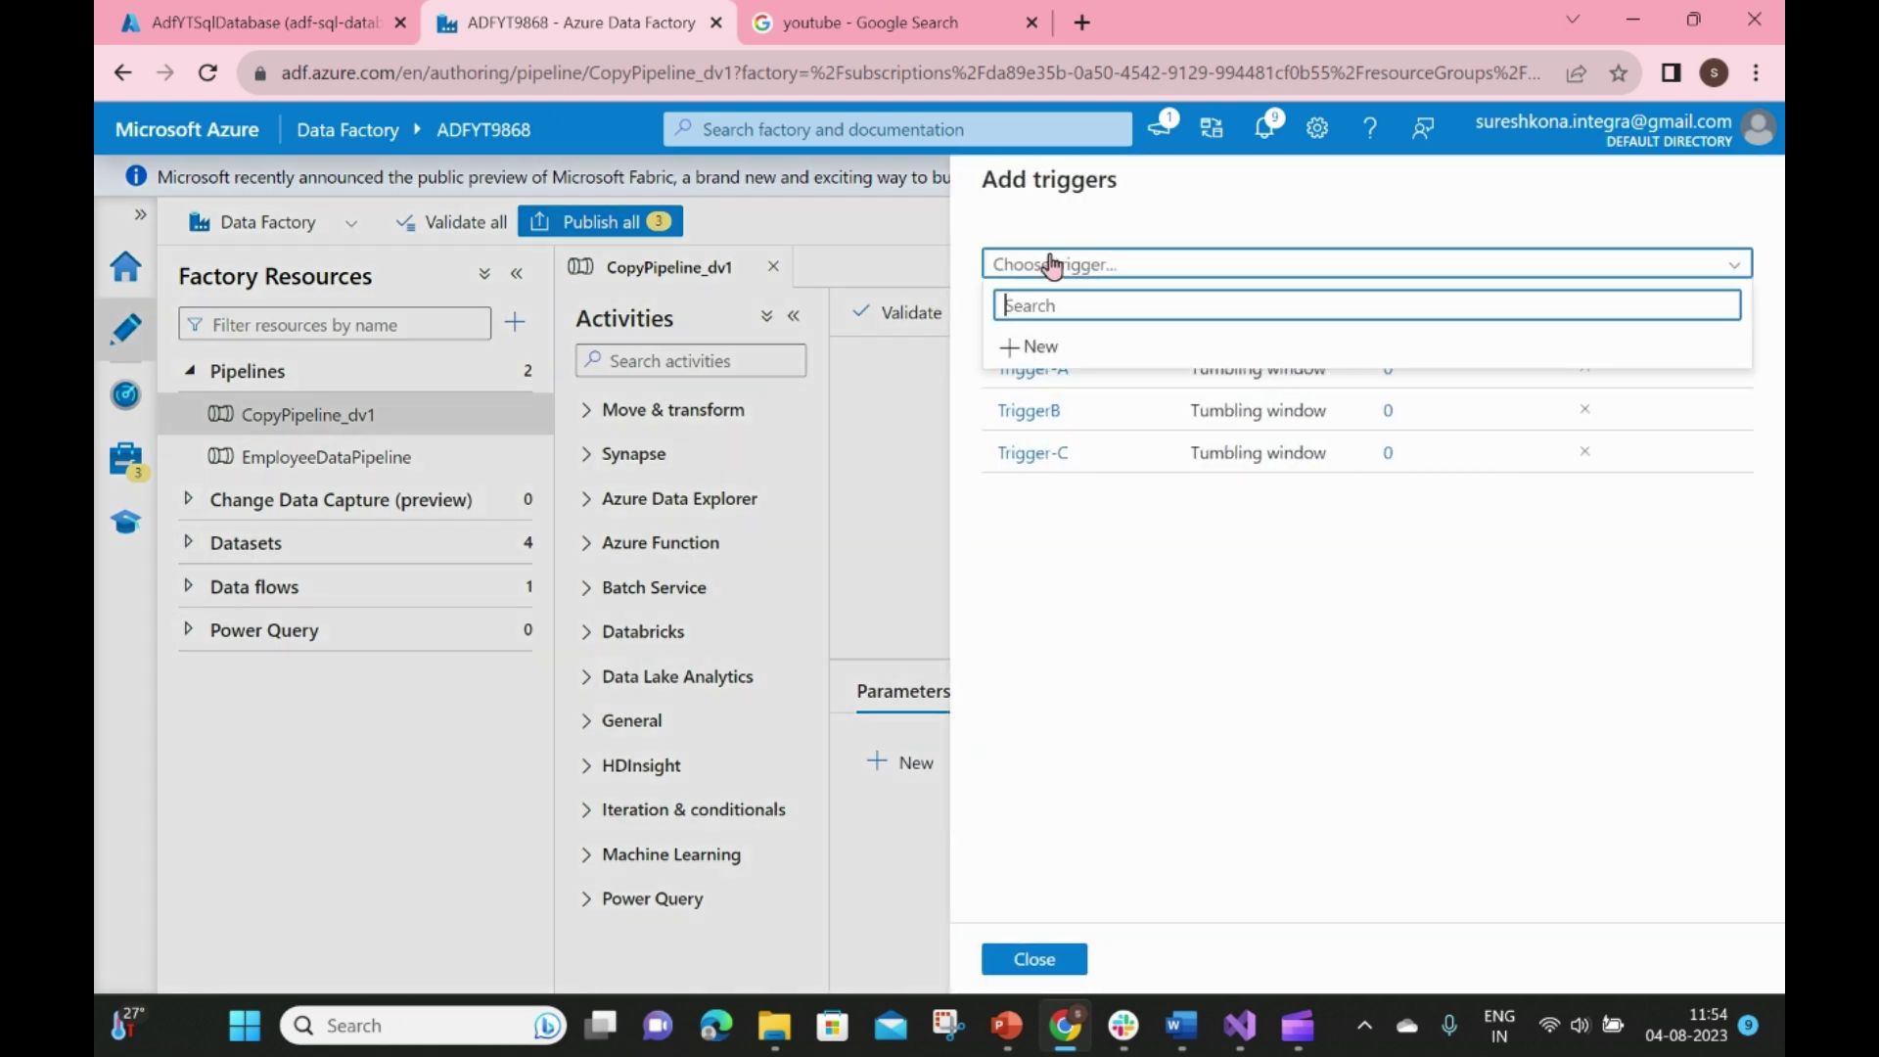
click(1059, 354)
click(1120, 260)
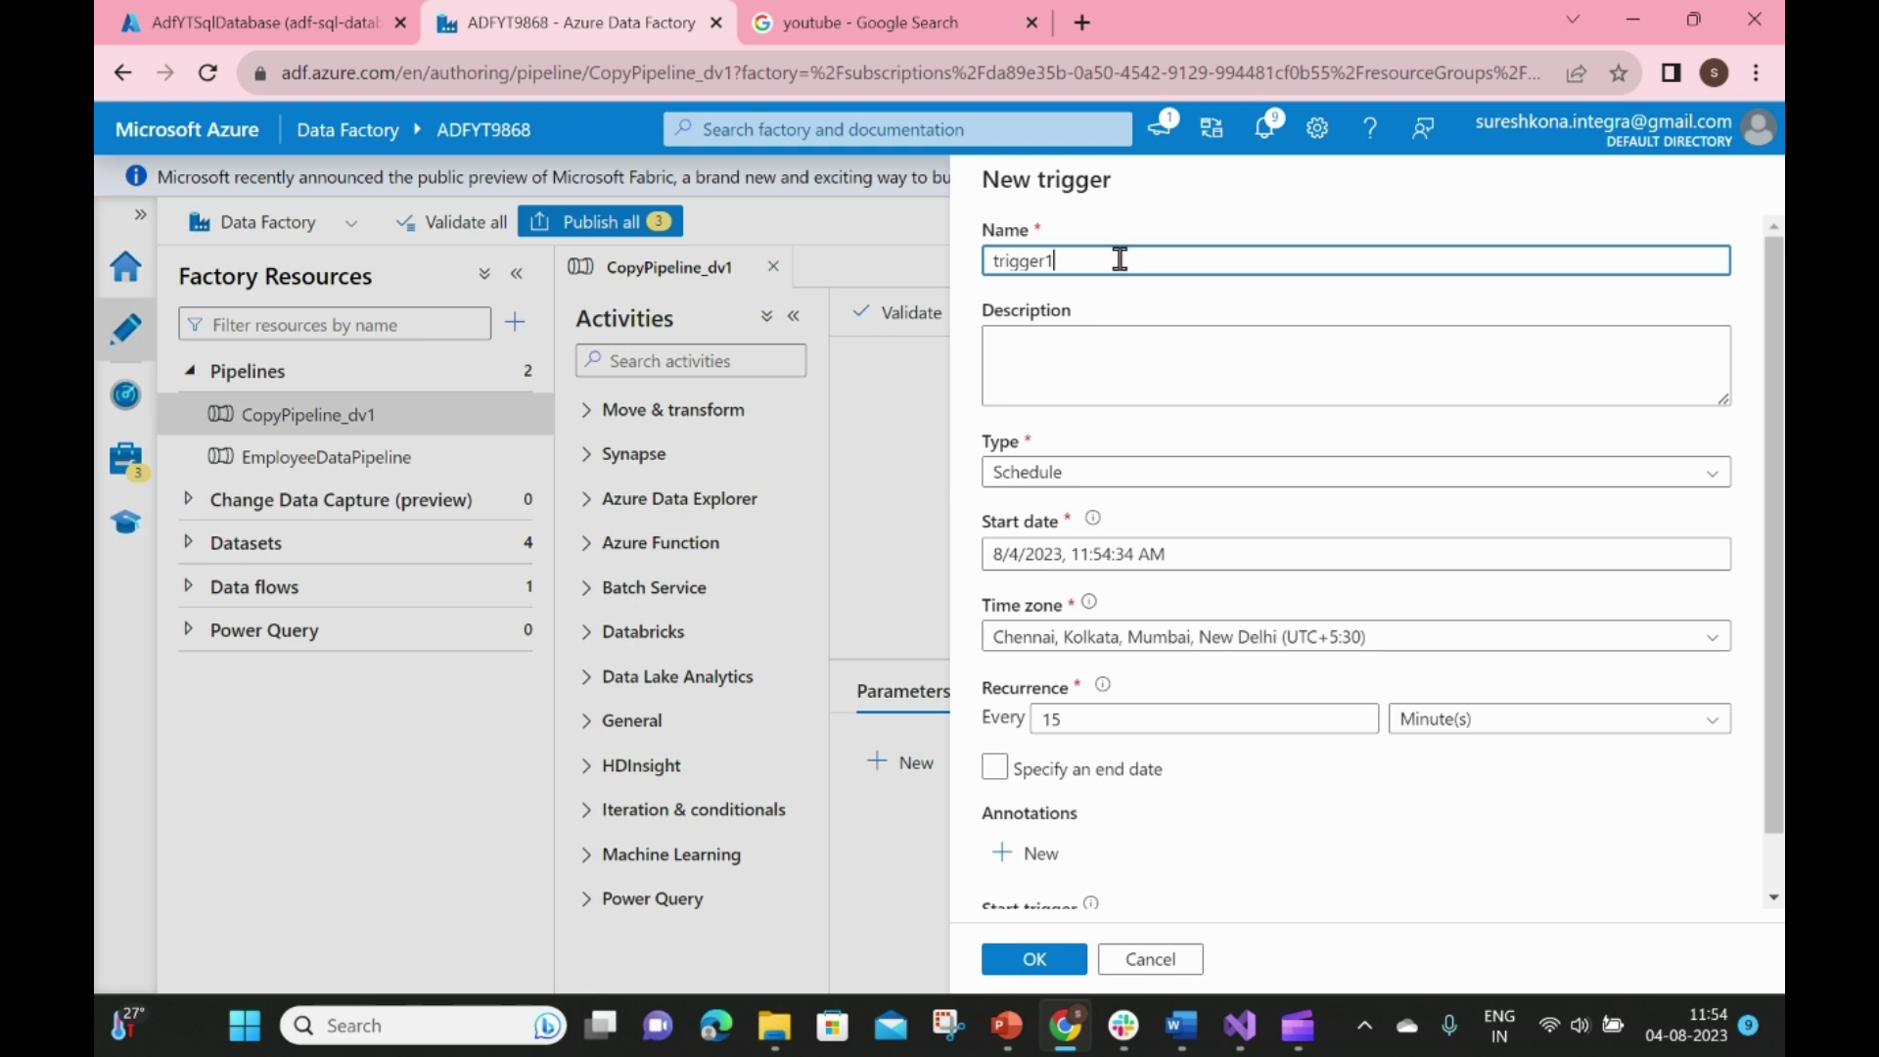
click(998, 262)
key(BackSpace)
text(T)
Set Trigger-D's type to Tumbling window and its recurrence to every 5 minutes
click(1045, 472)
click(1069, 599)
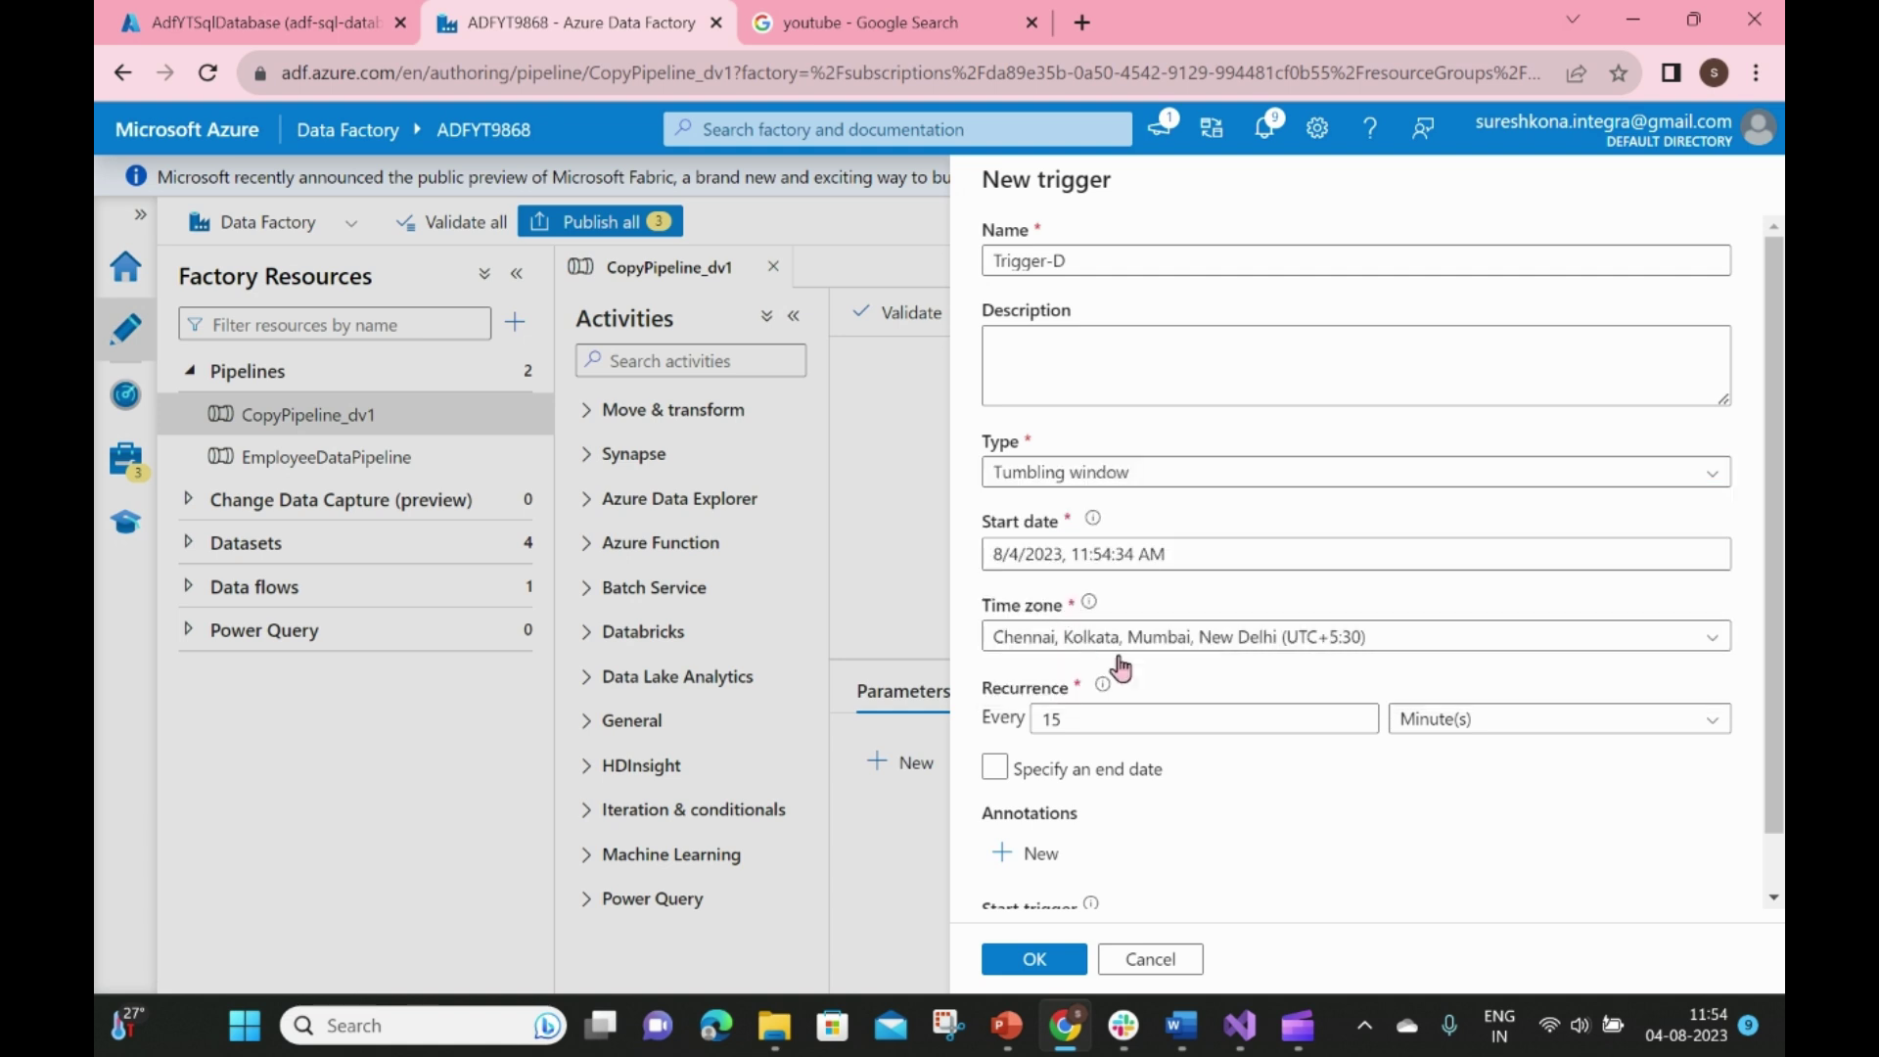
click(1043, 763)
click(1051, 638)
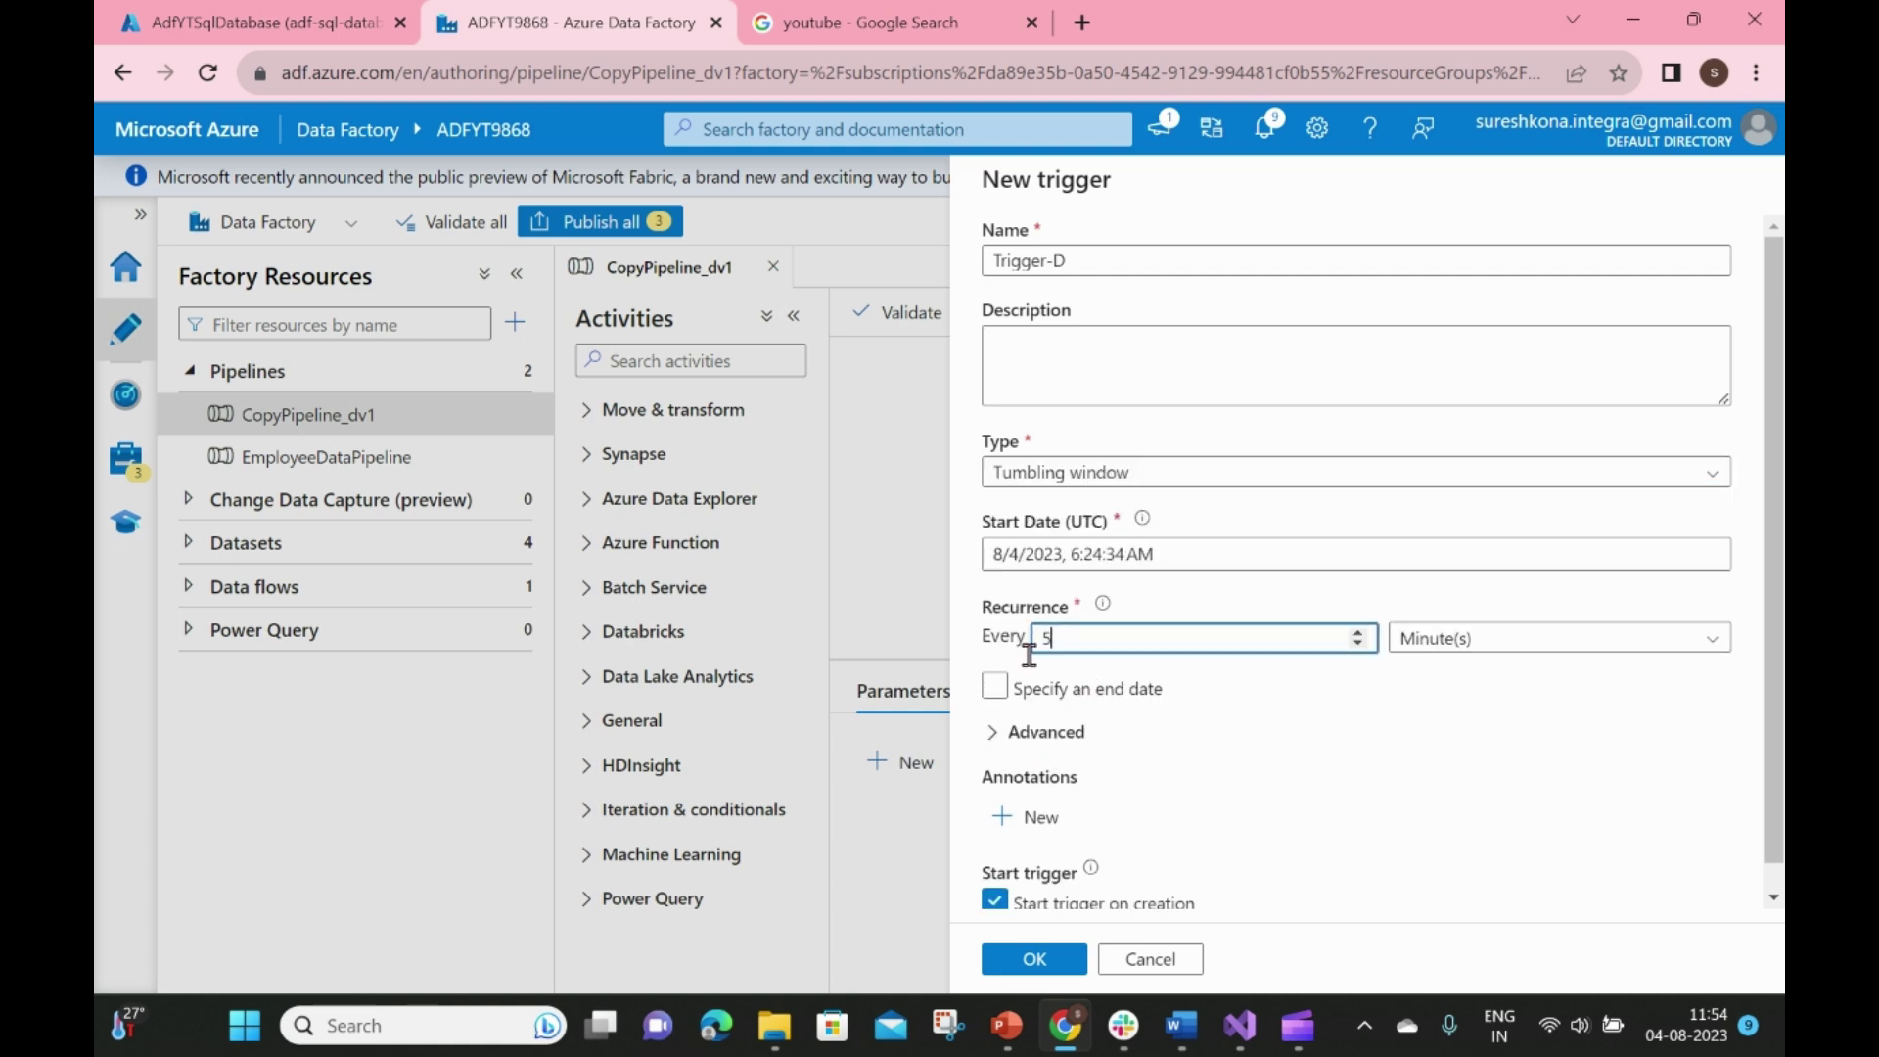
key(BackSpace)
Set Trigger-D's UTC start time to 6:30:00 AM on 8/4/2023
click(1086, 554)
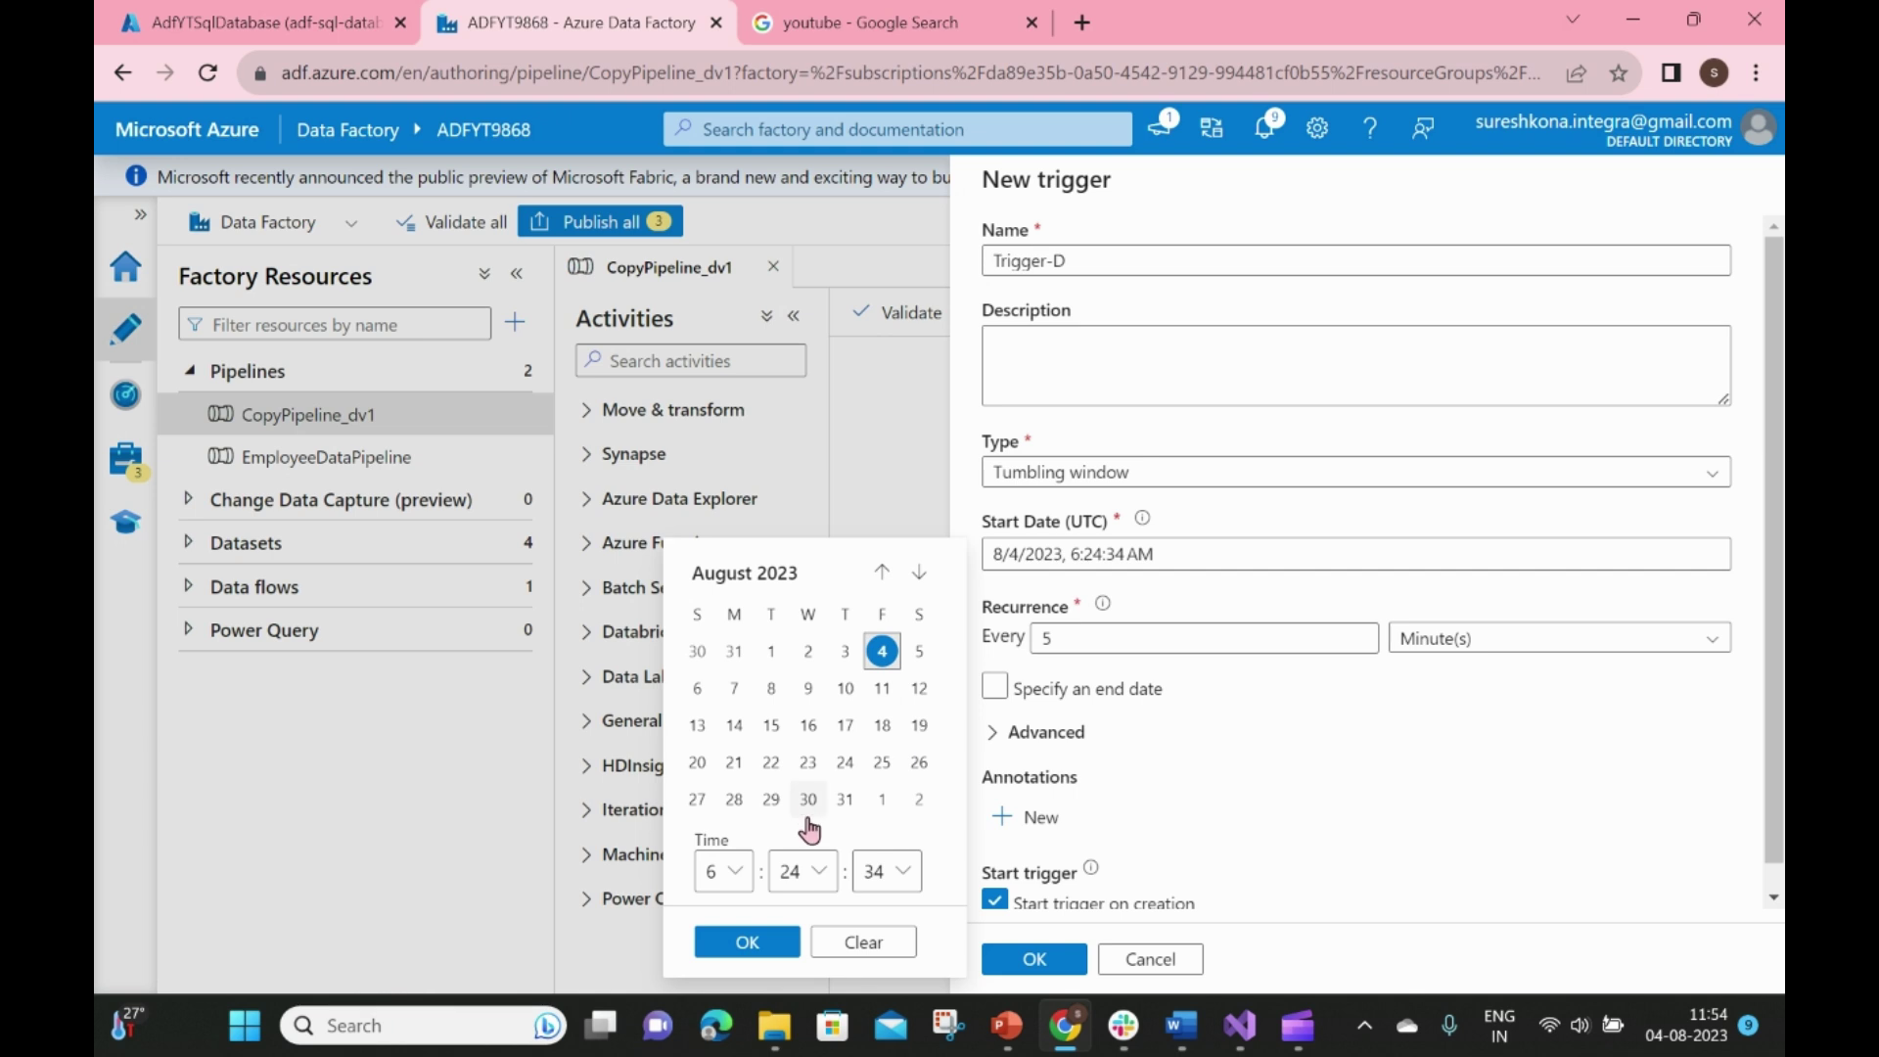
click(822, 873)
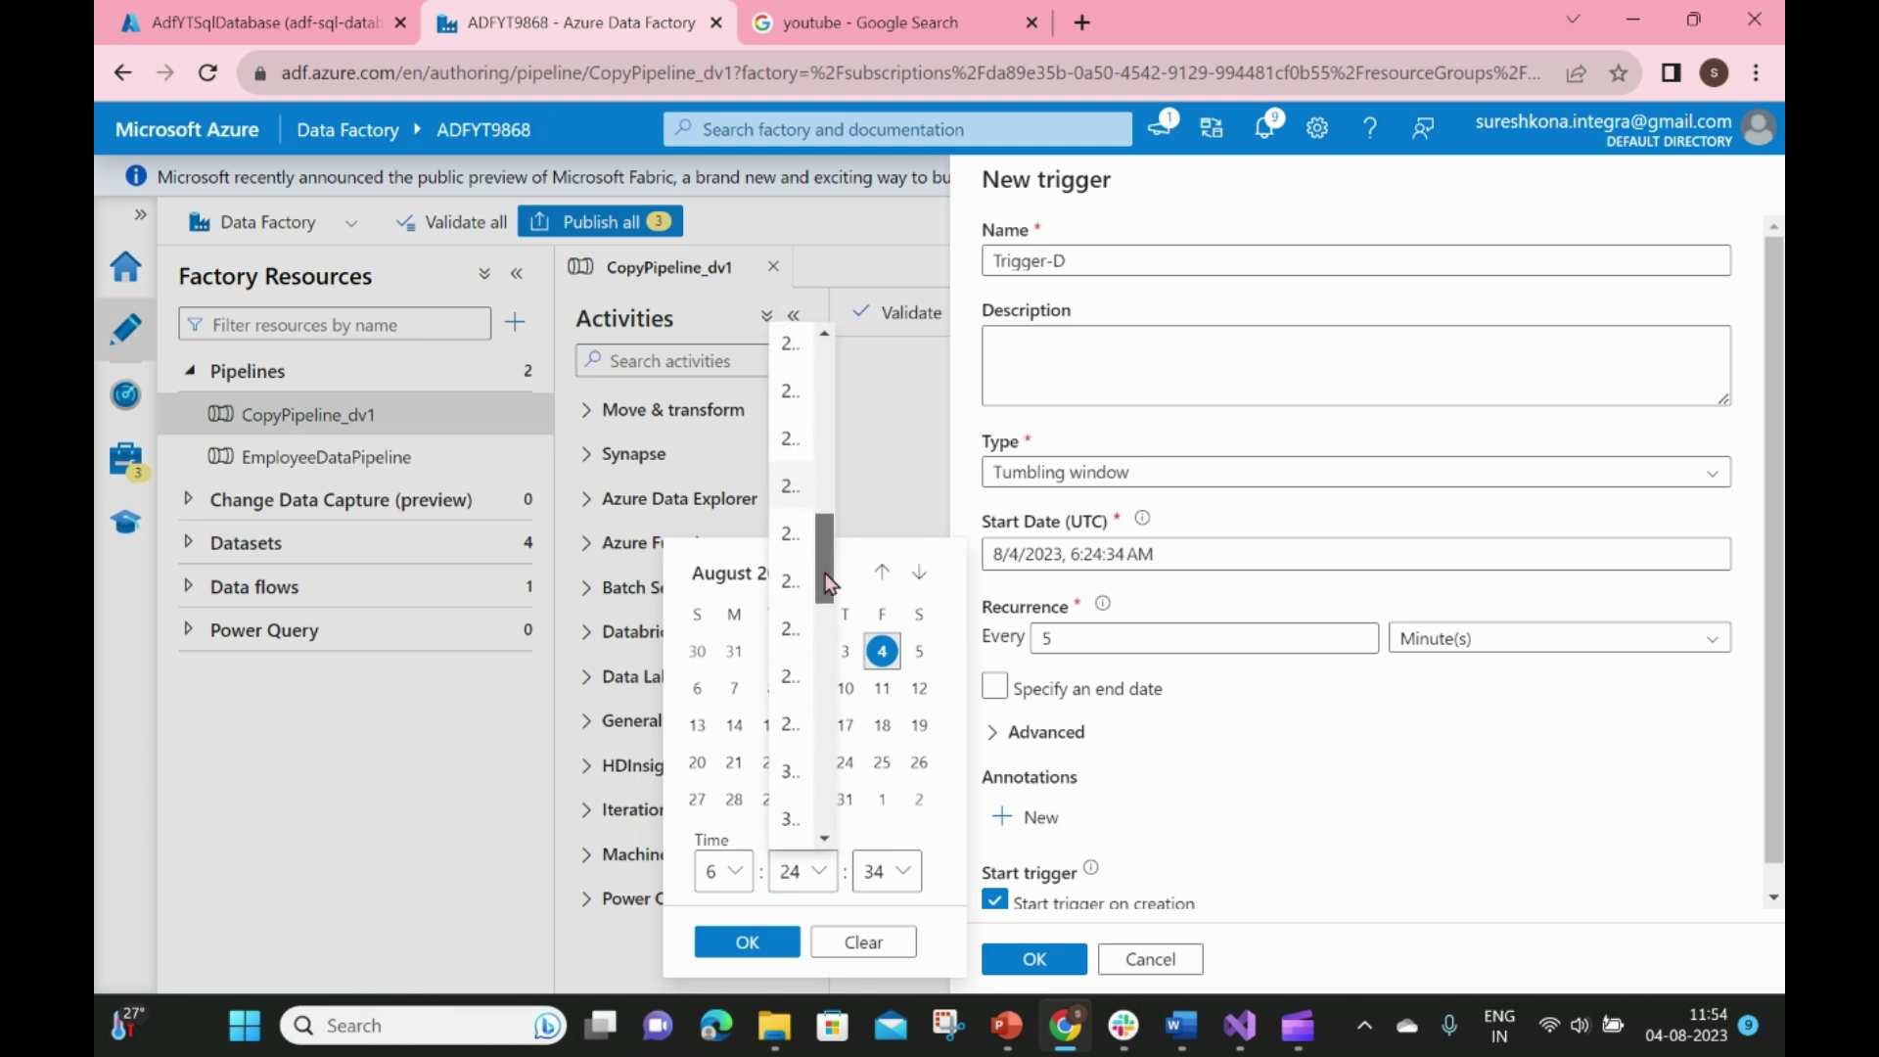
click(789, 662)
click(886, 870)
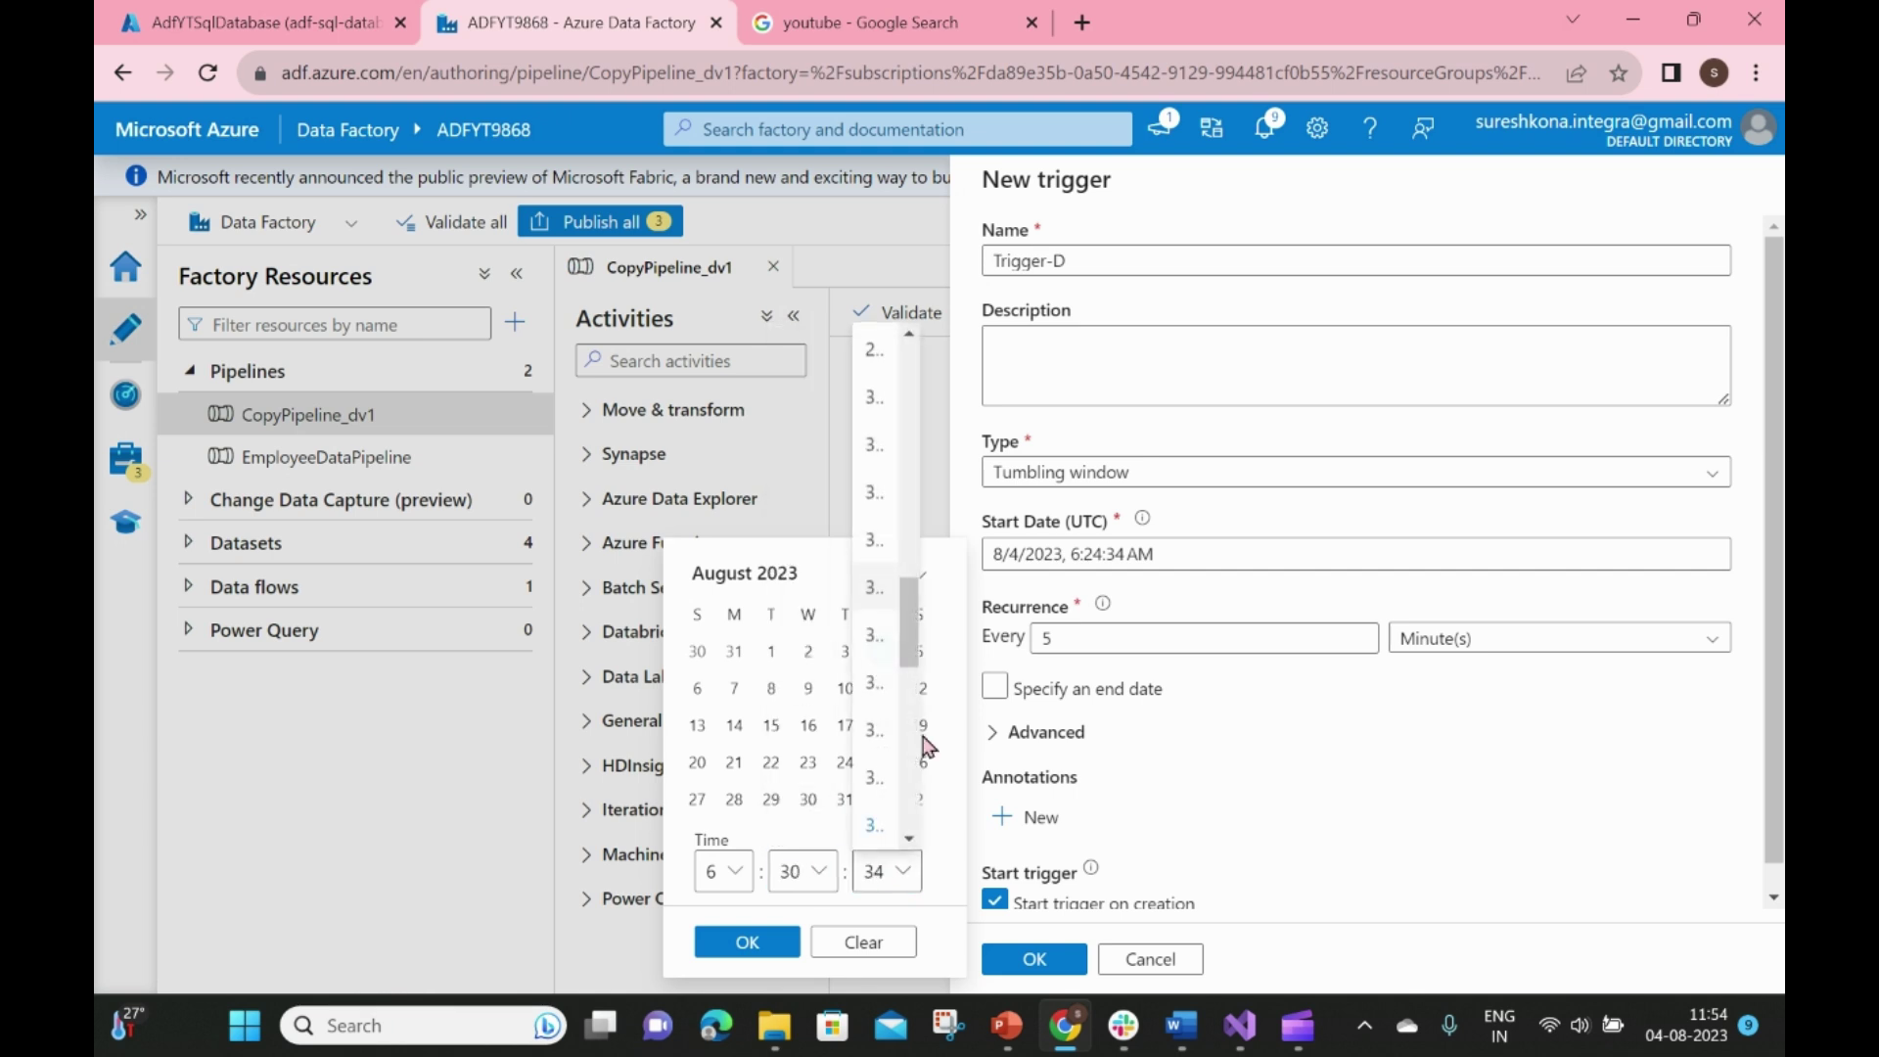
drag(910, 604, 909, 347)
click(874, 350)
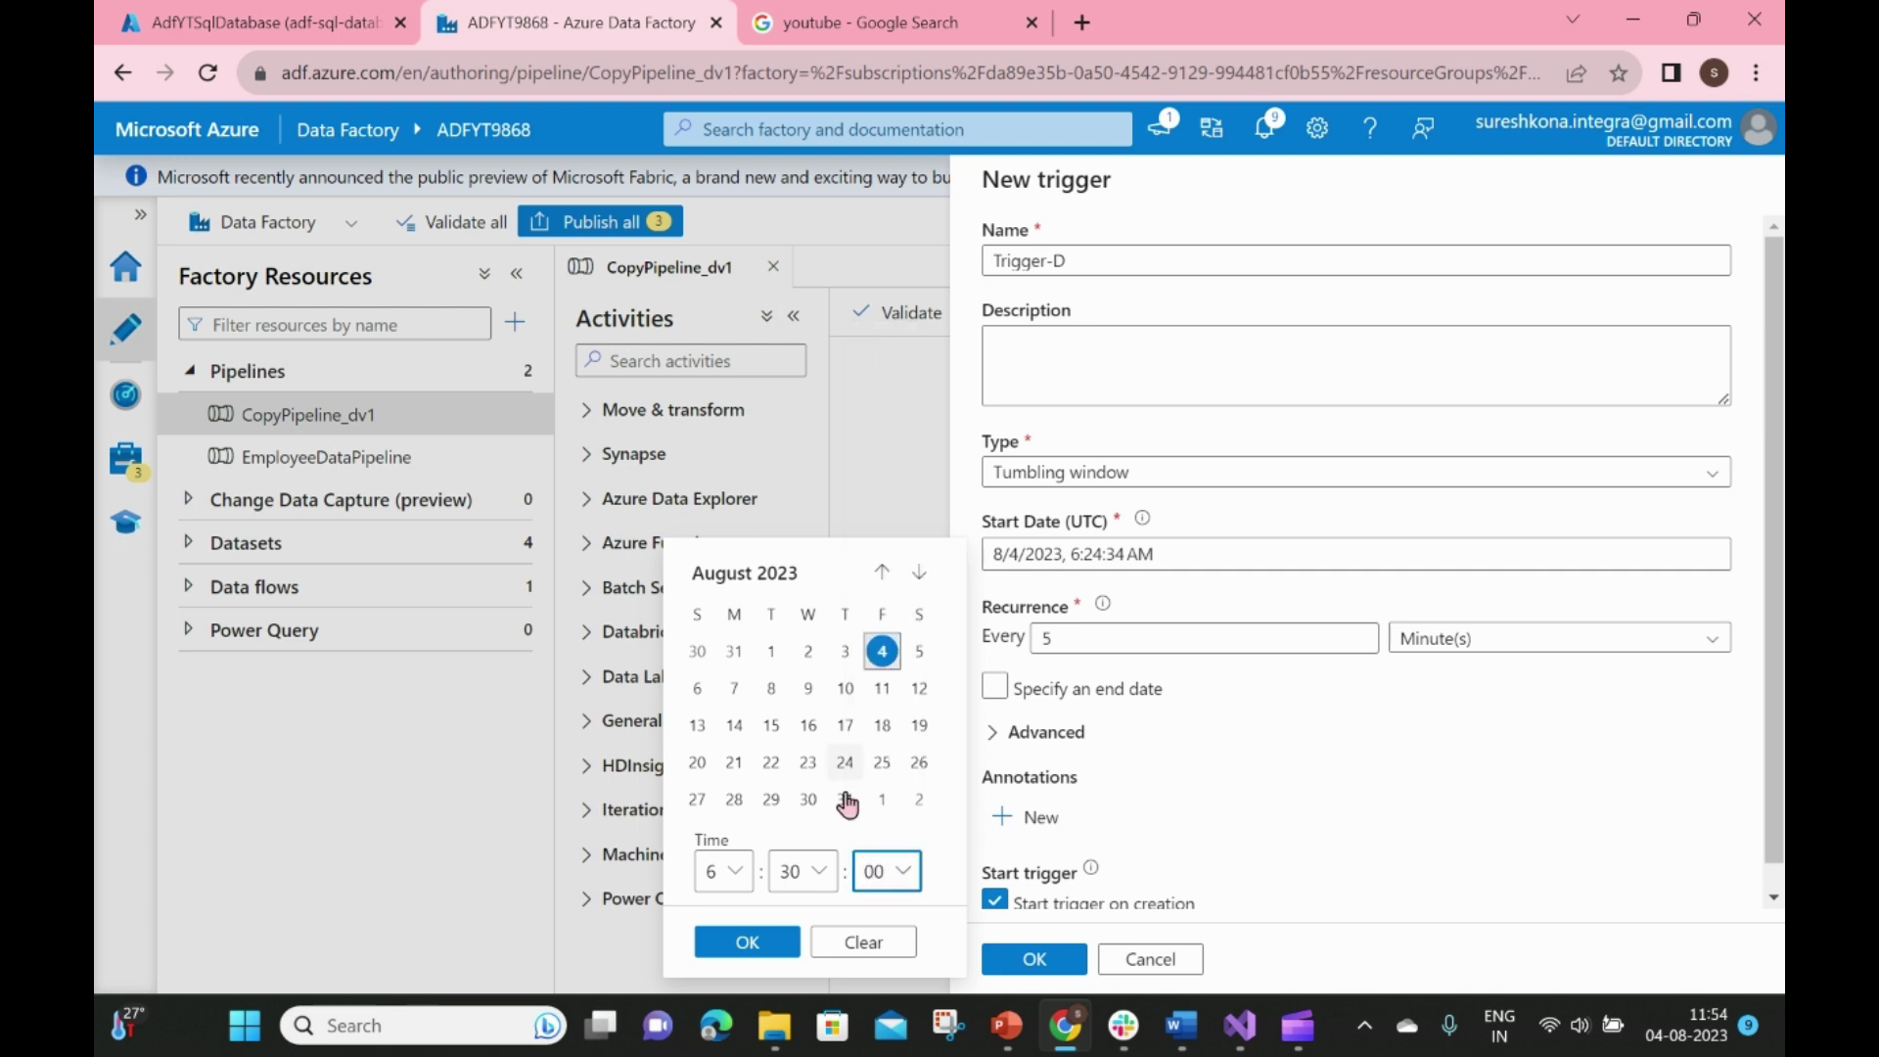
click(746, 941)
Add a dependency on Trigger-C in Trigger-D's advanced settings
scroll(1166, 763, down, 1)
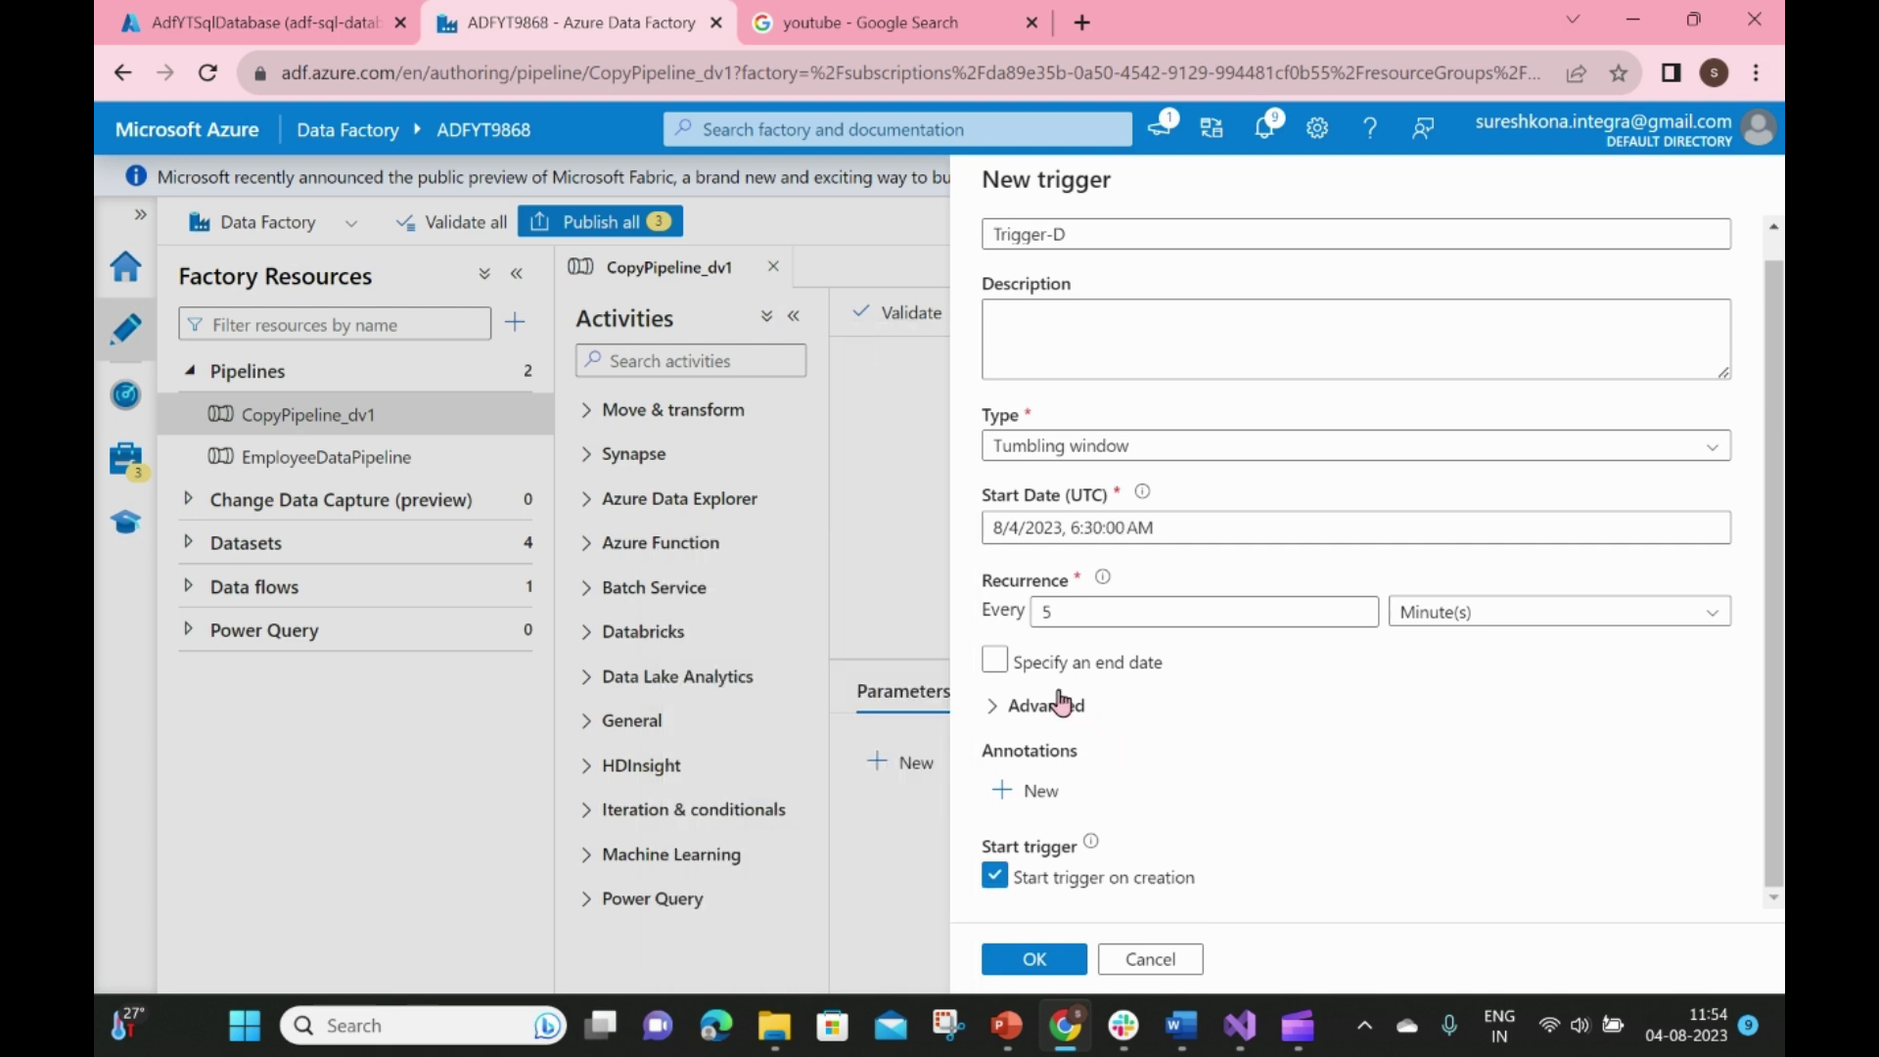
click(1014, 719)
scroll(1154, 721, down, 3)
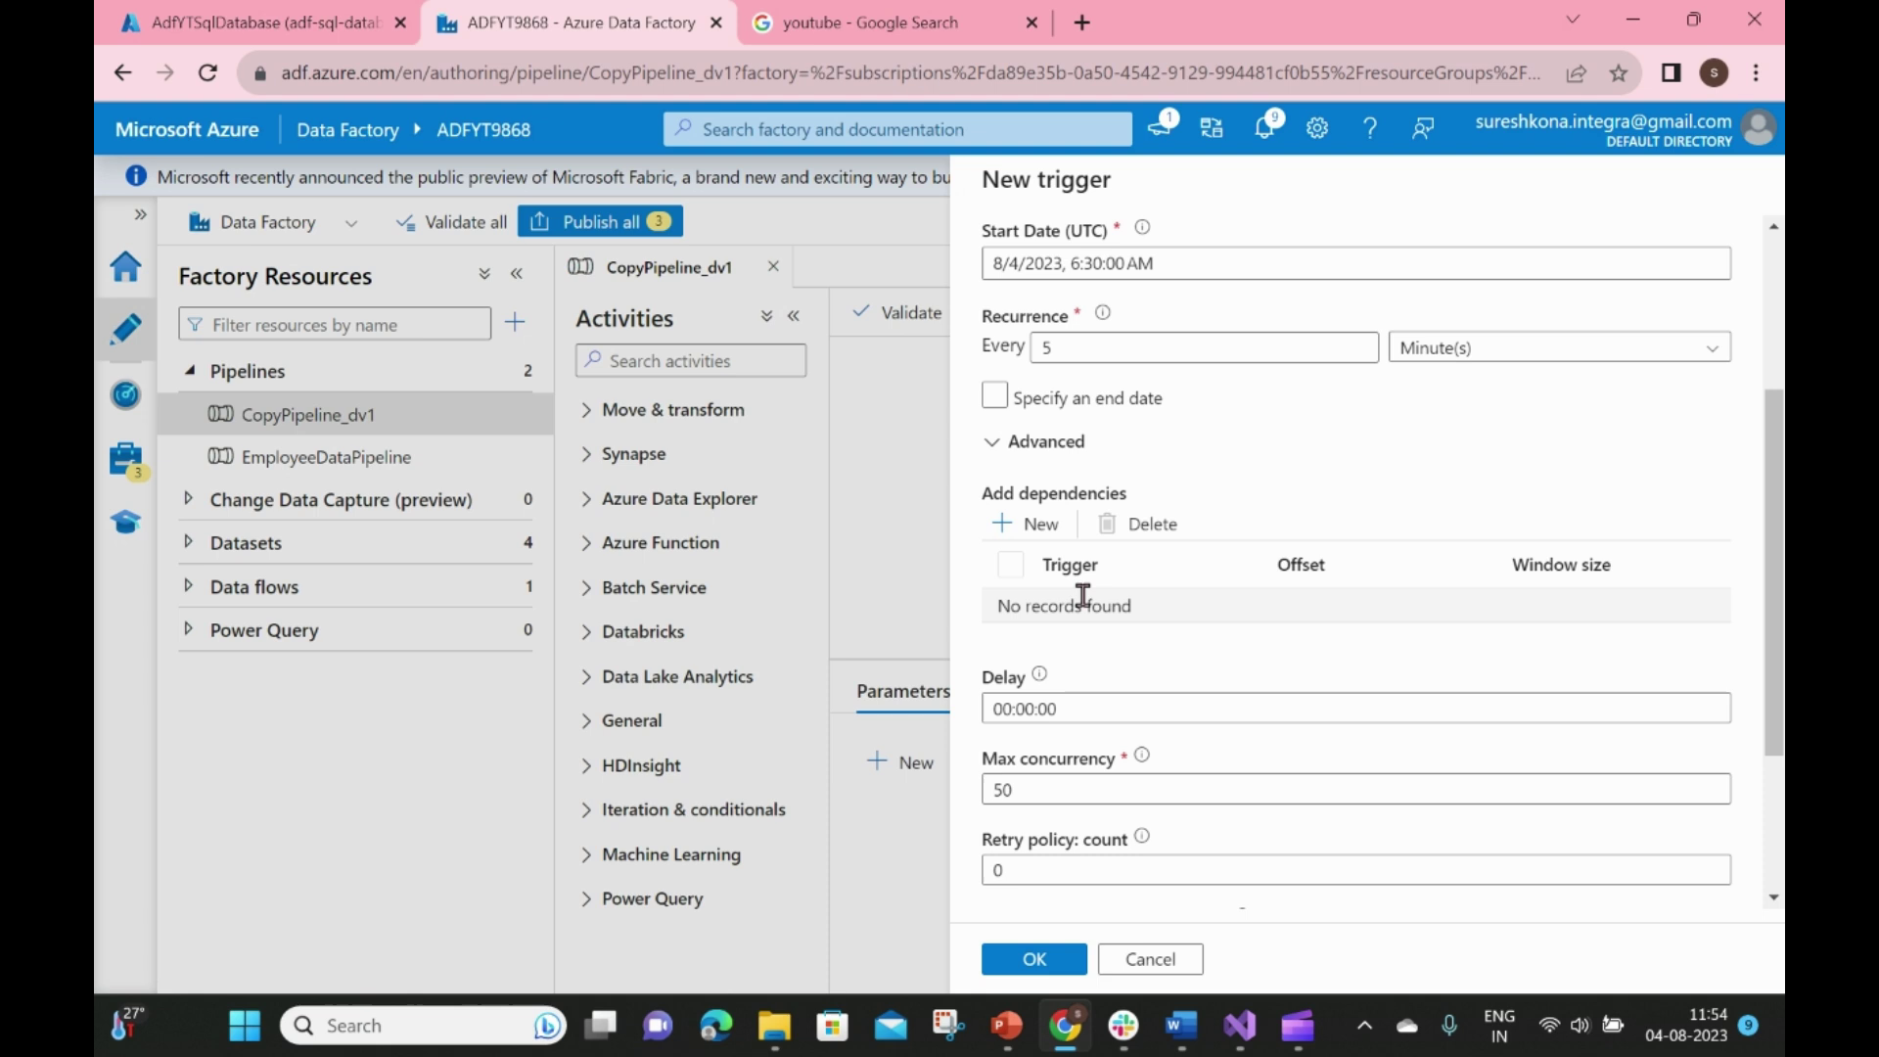
click(1039, 524)
click(1154, 613)
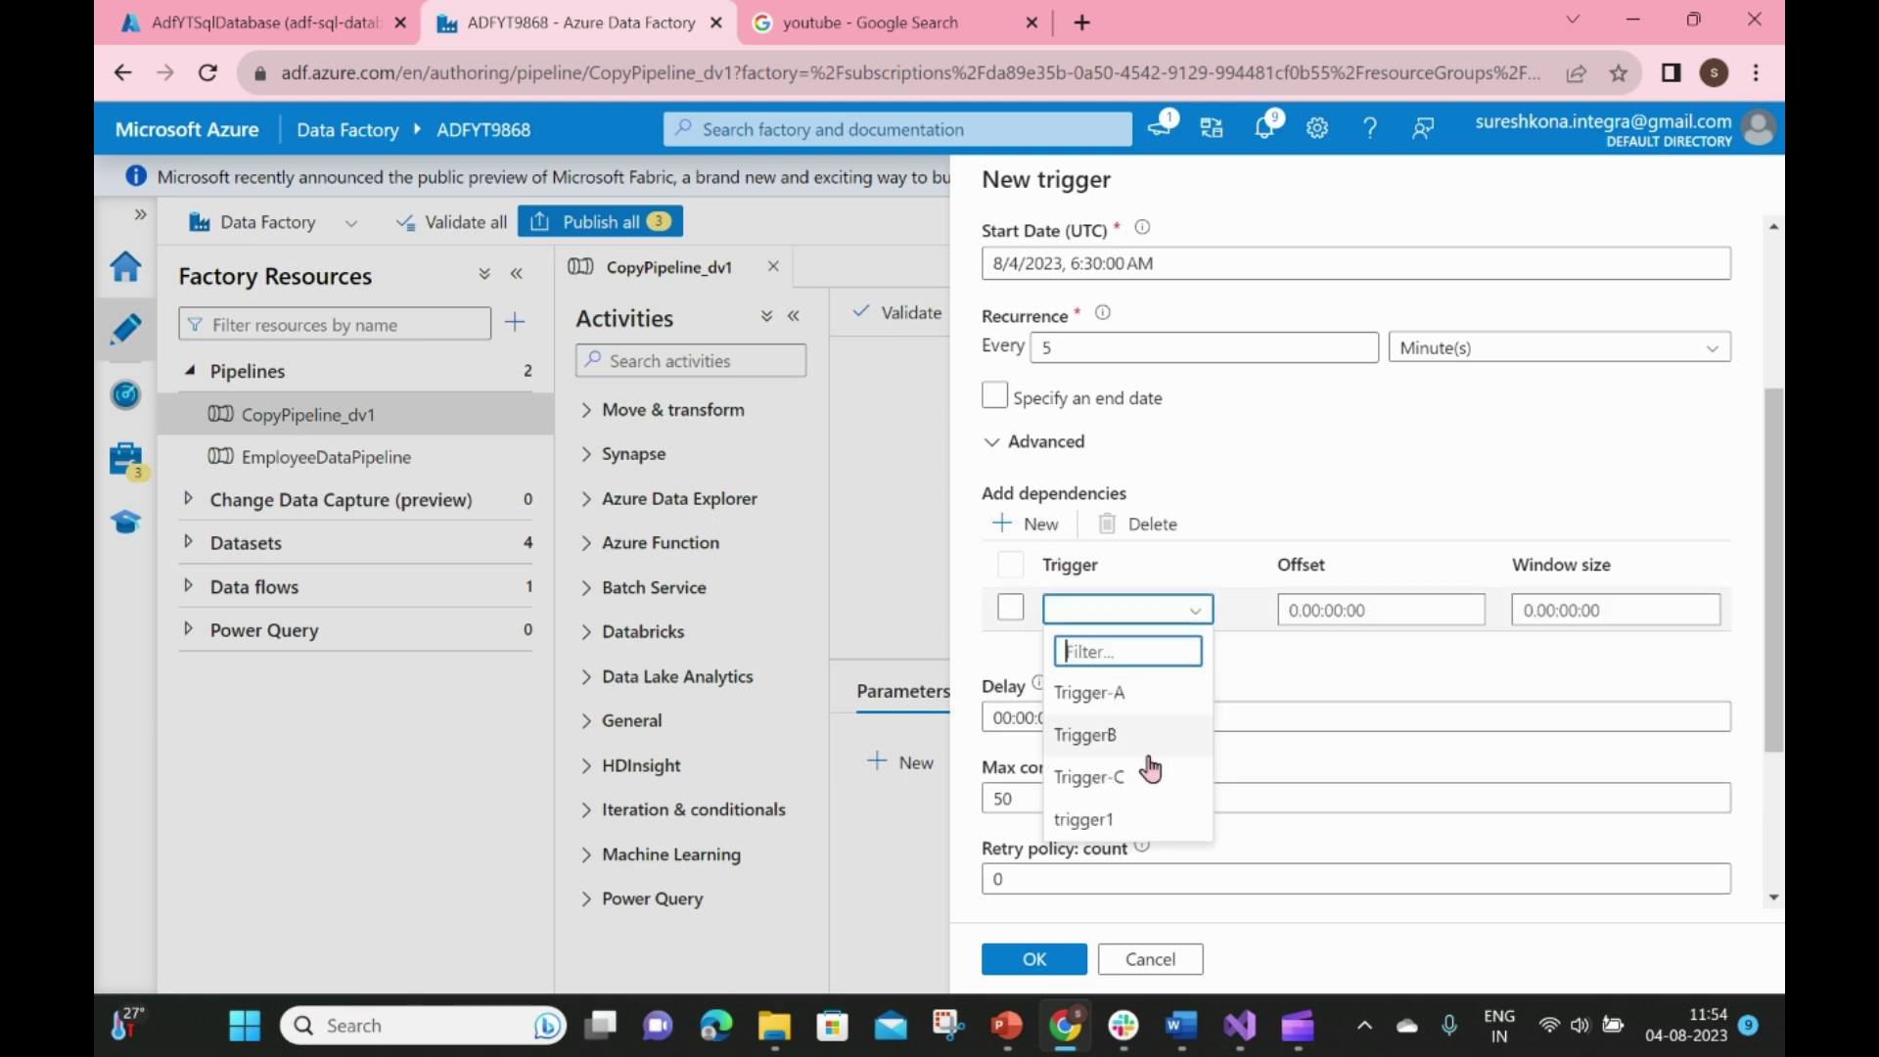
click(1148, 778)
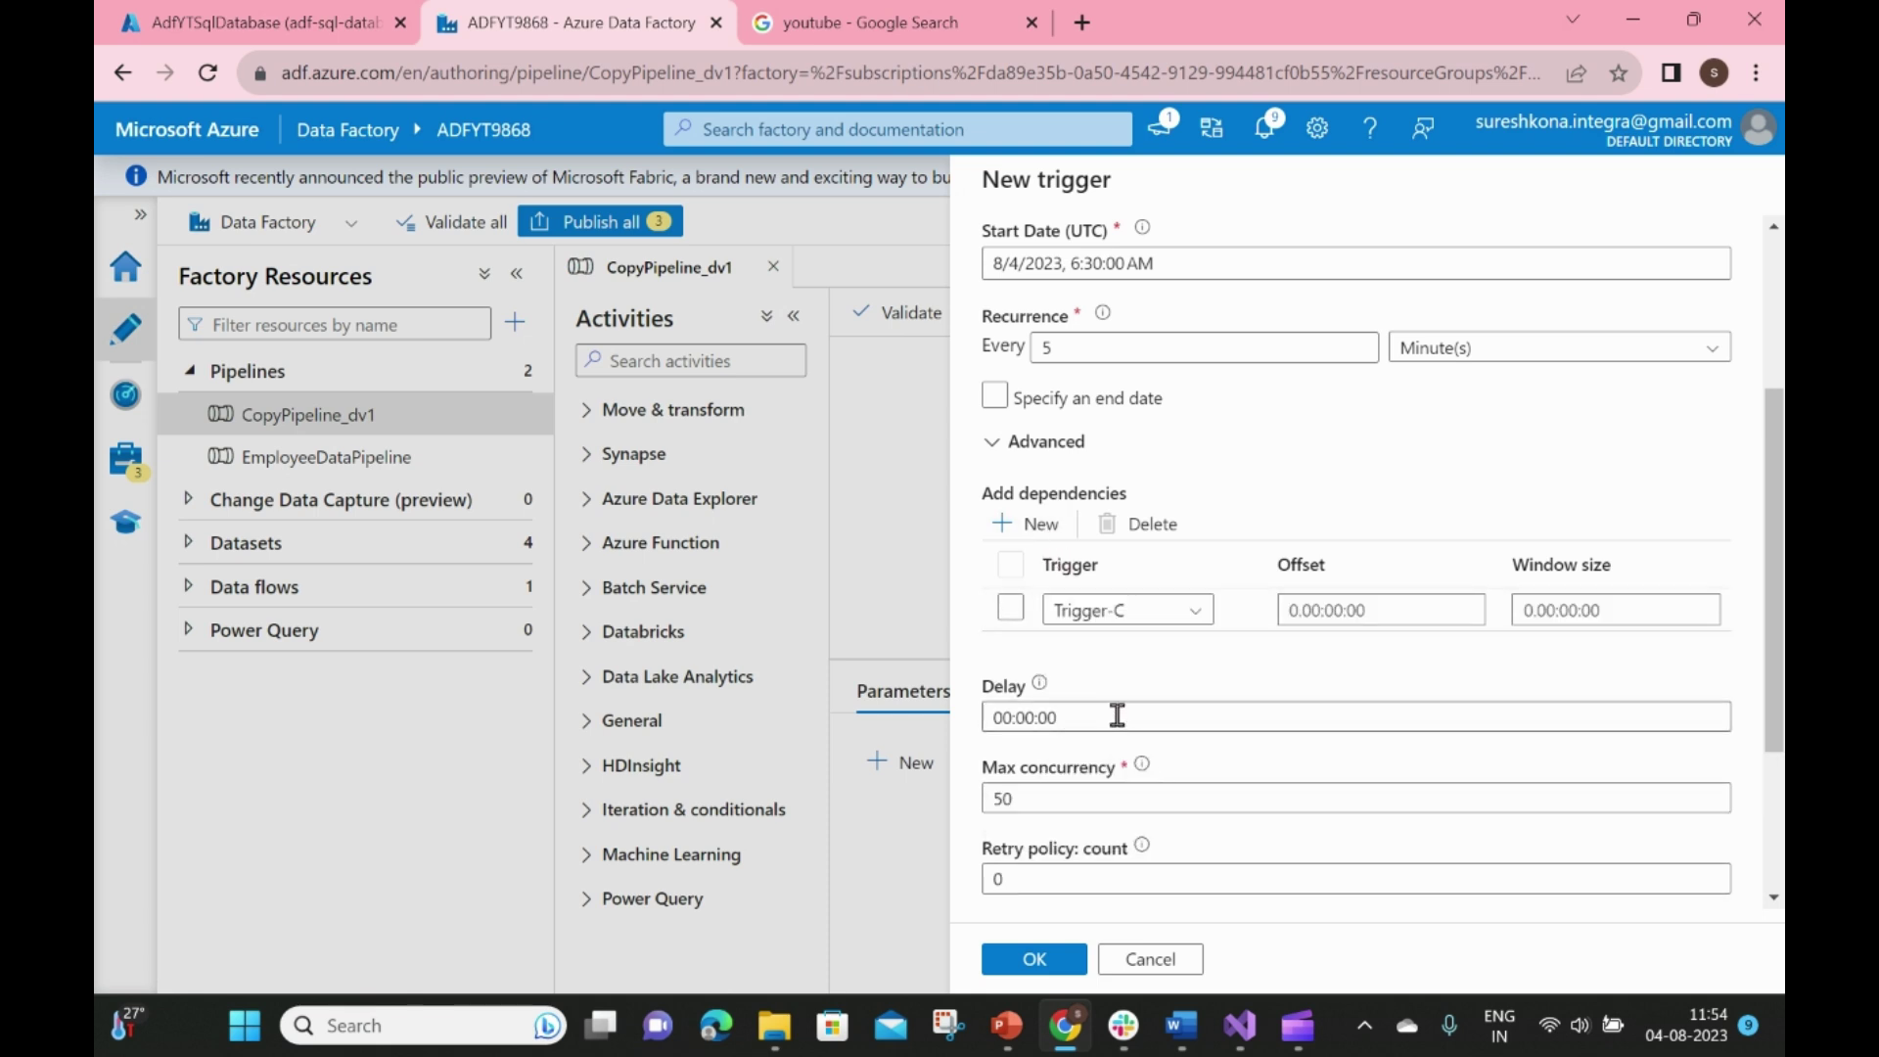
Set the offset of Trigger-D's dependency on Trigger-C to -0.00:05:00
click(1299, 611)
key(ctrl+a)
text(-)
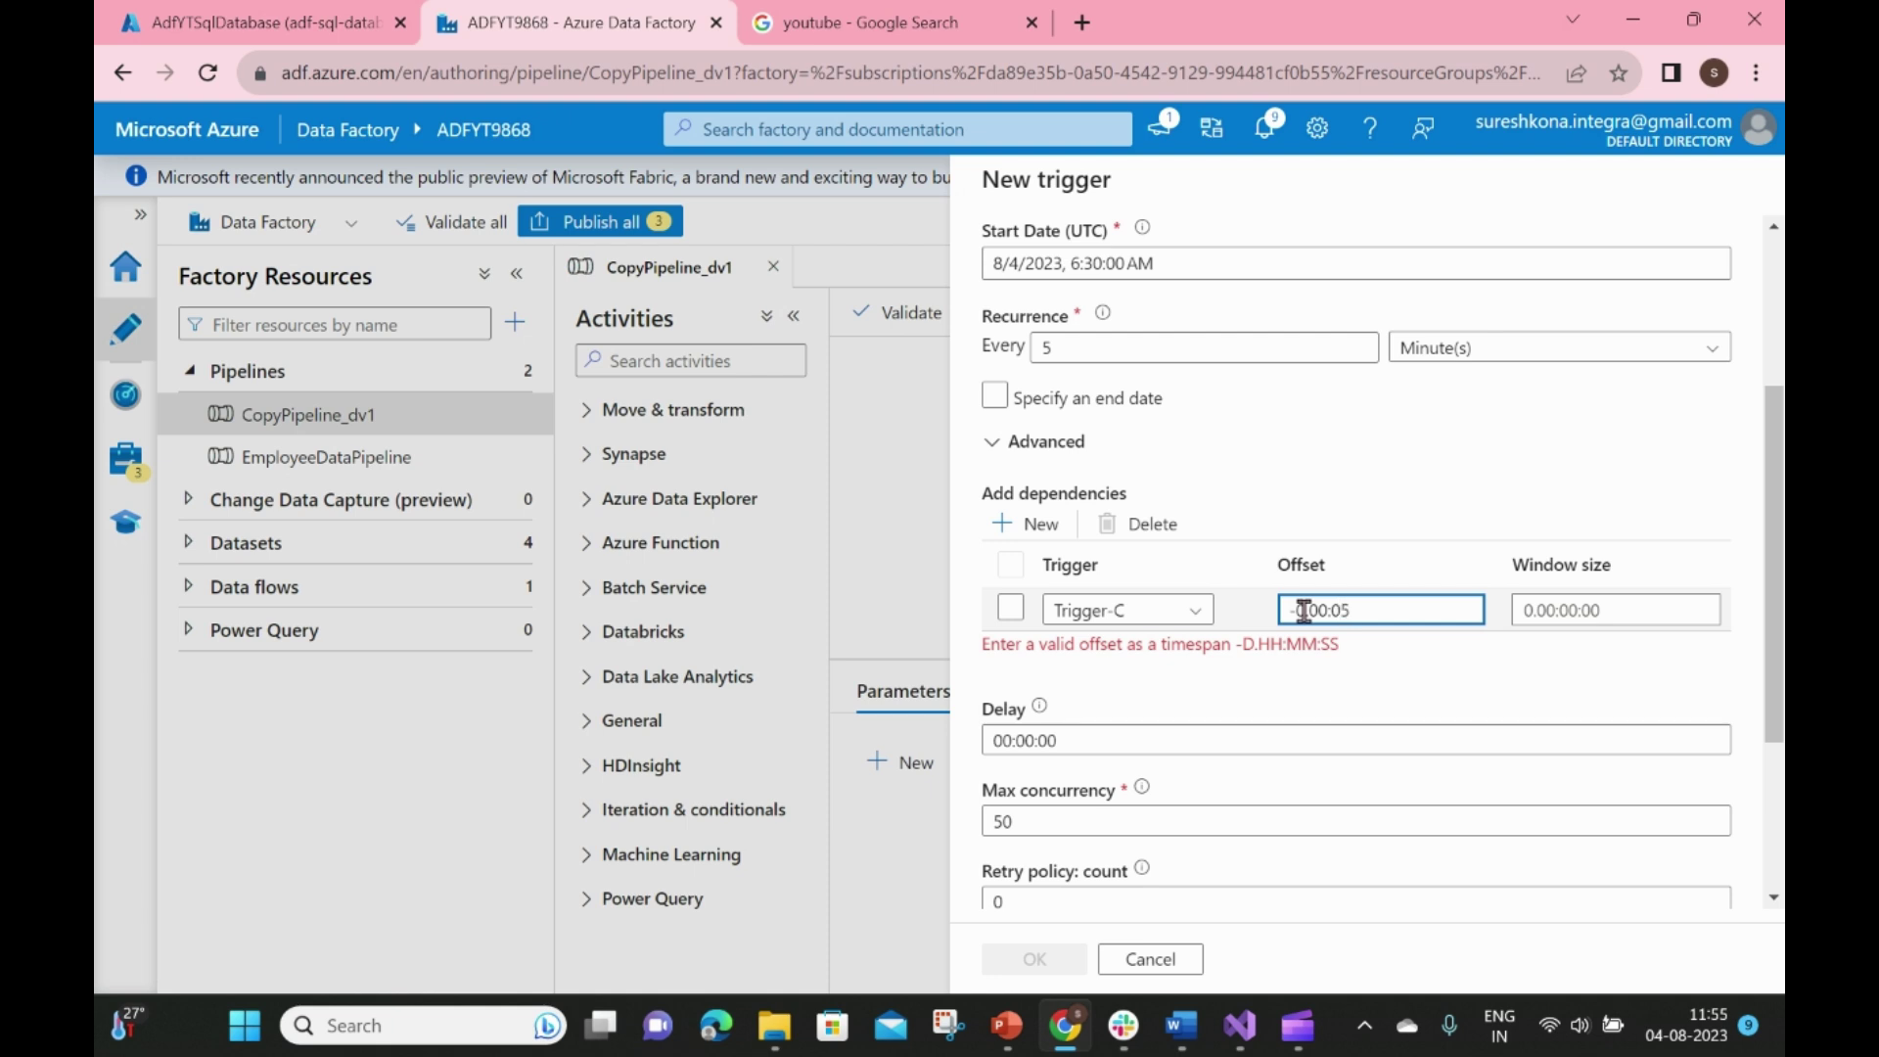
text(0.00:05:00)
Set the window size of Trigger-D's dependency on Trigger-C to 0.00:10:00
click(1549, 609)
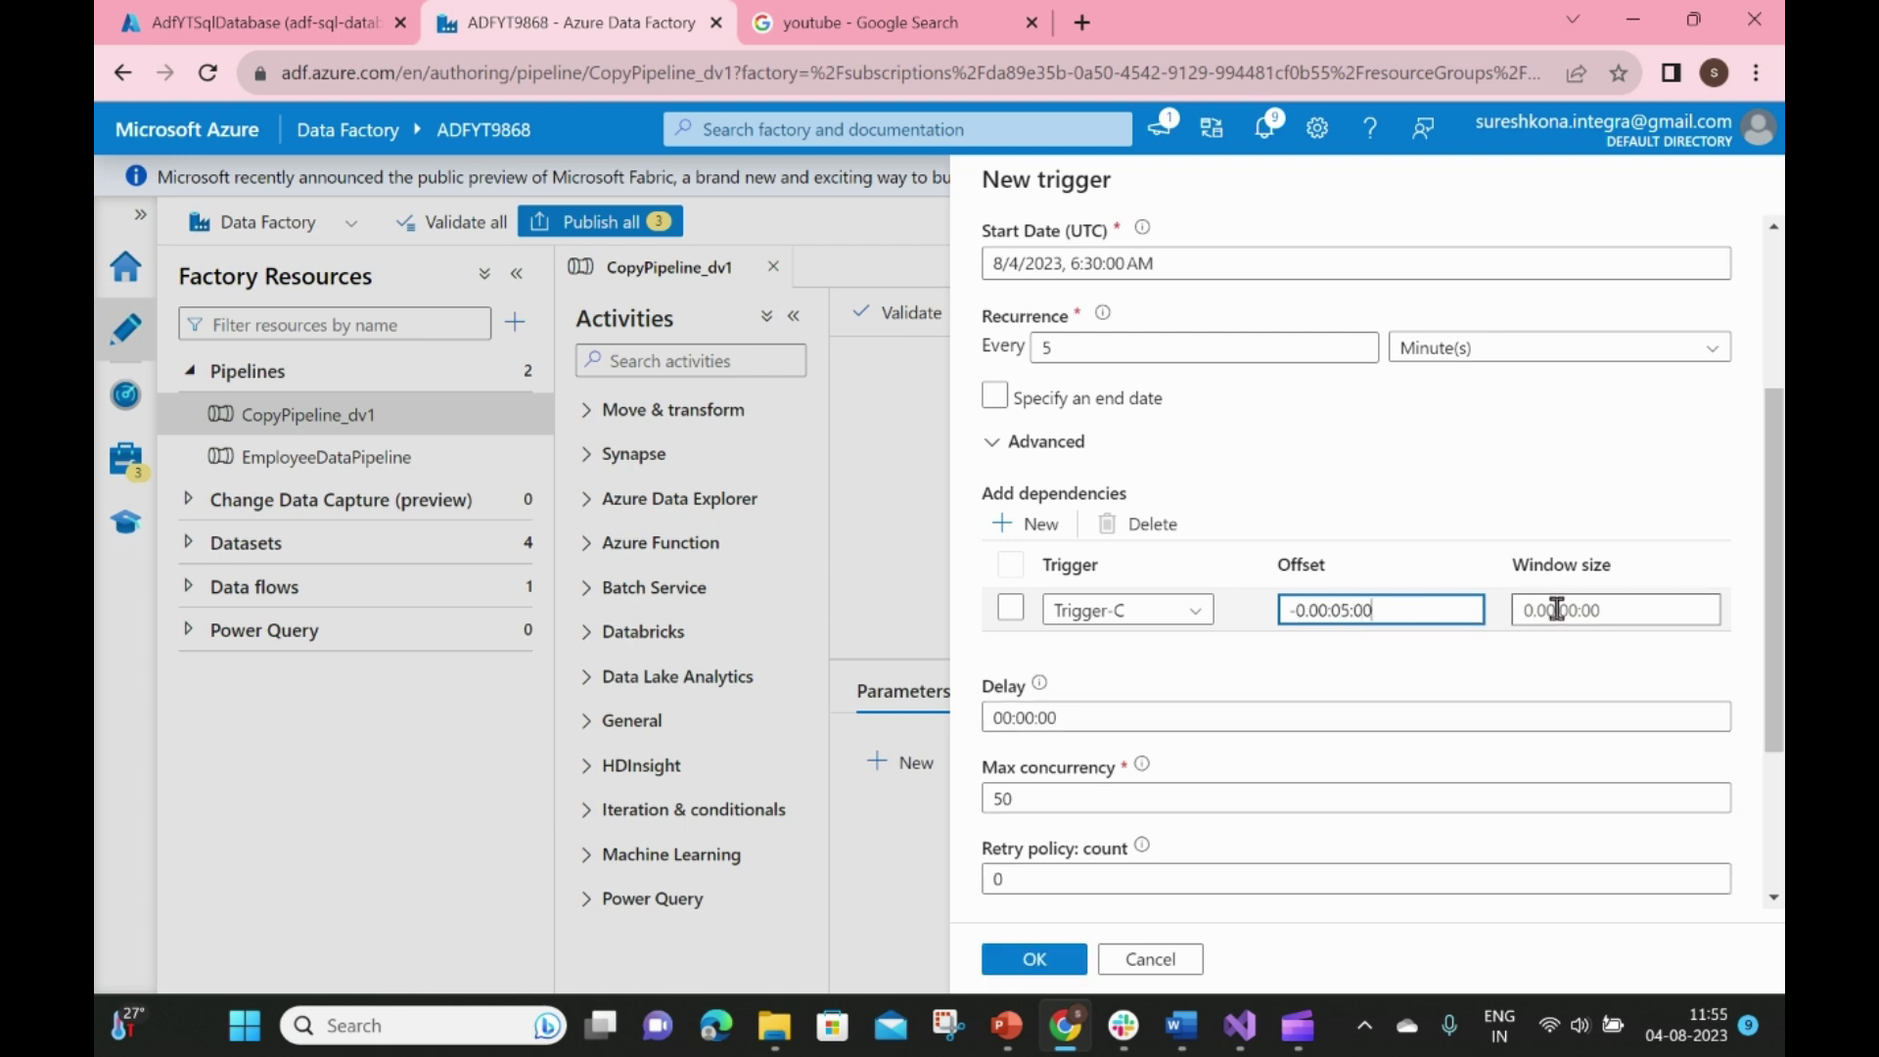
text(0)
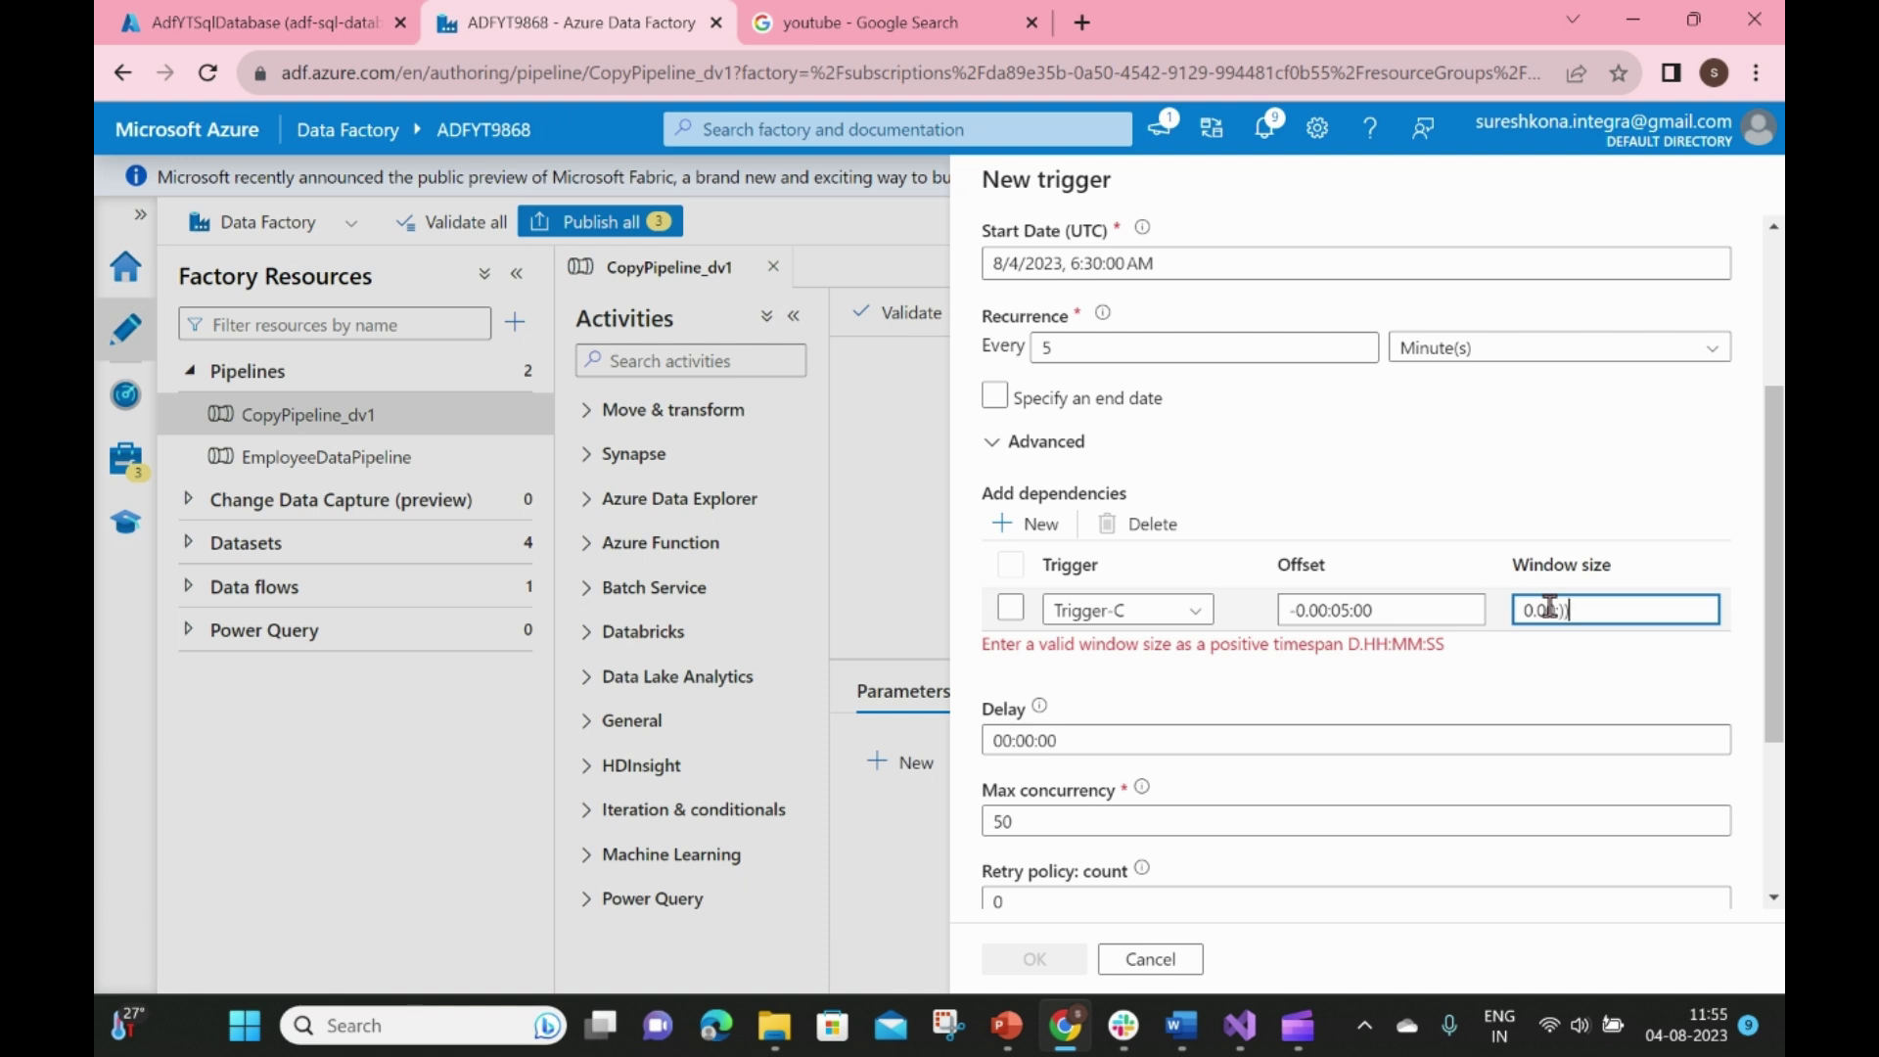
text(.00:00:00)
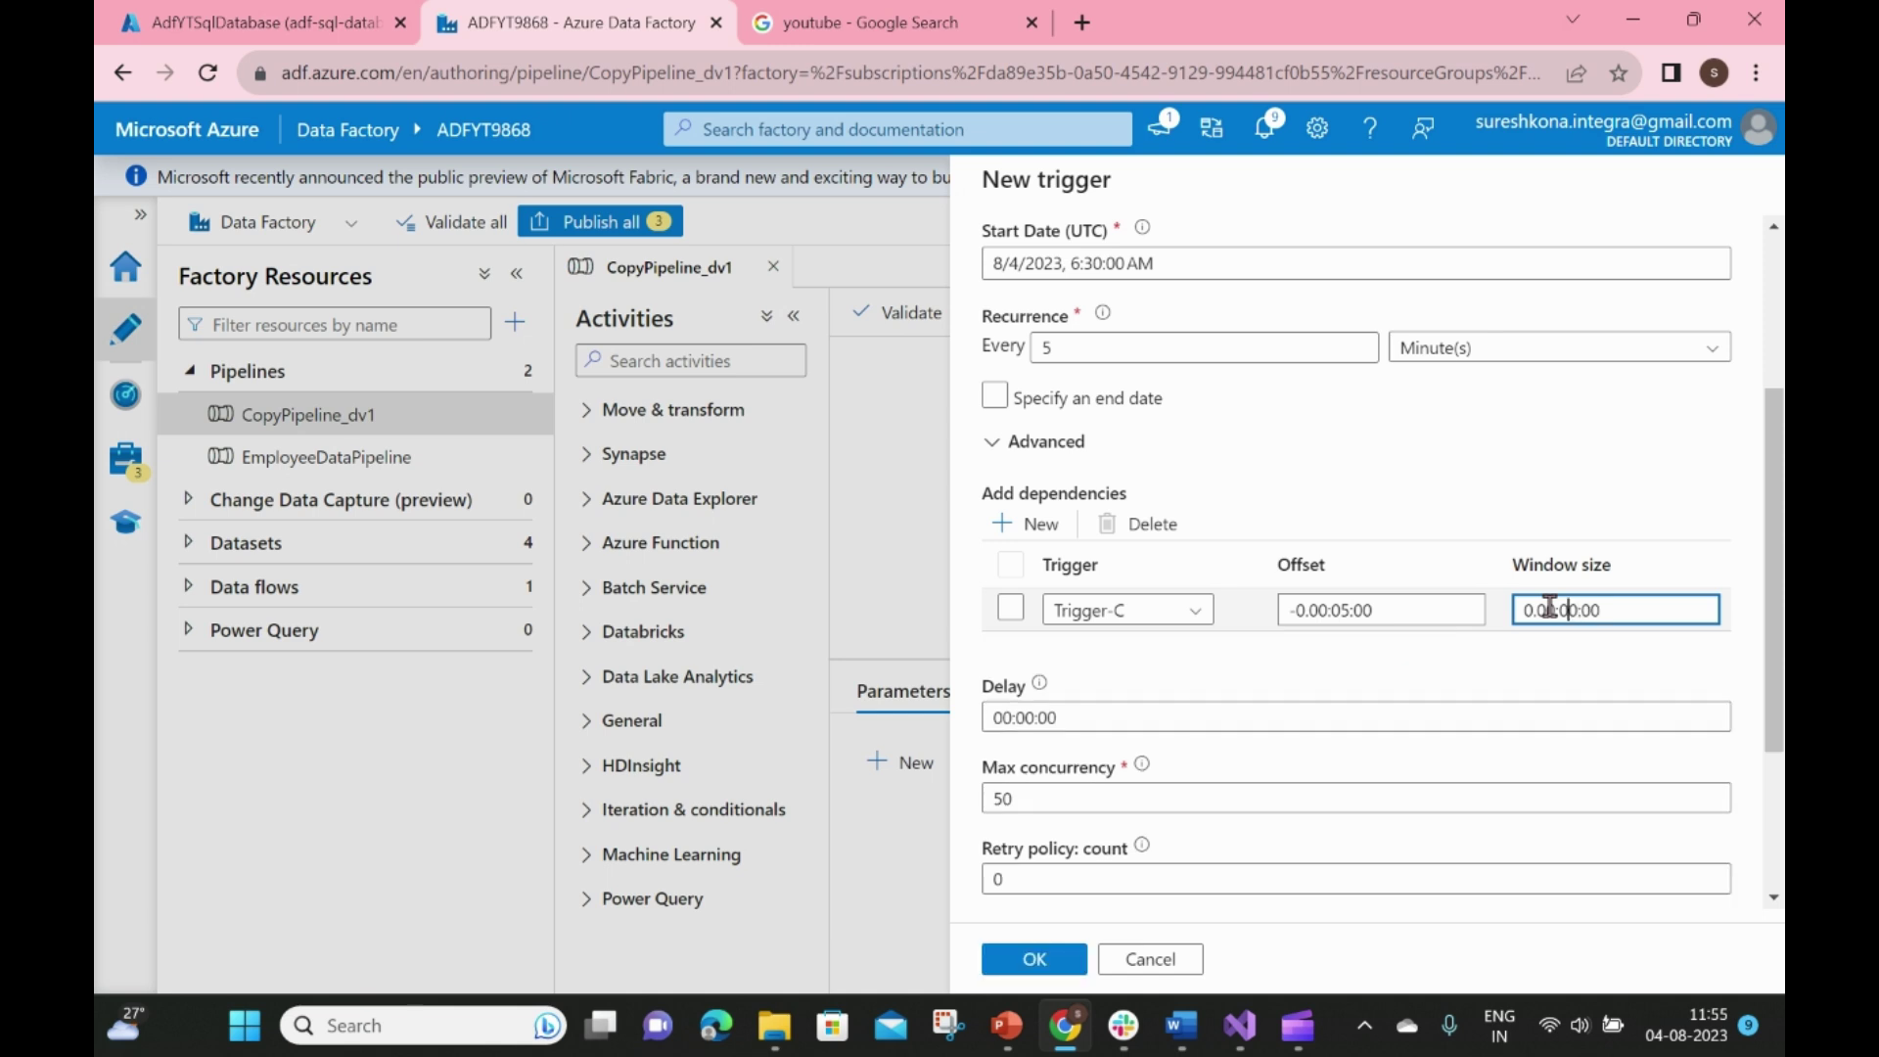
key(BackSpace)
text(1)
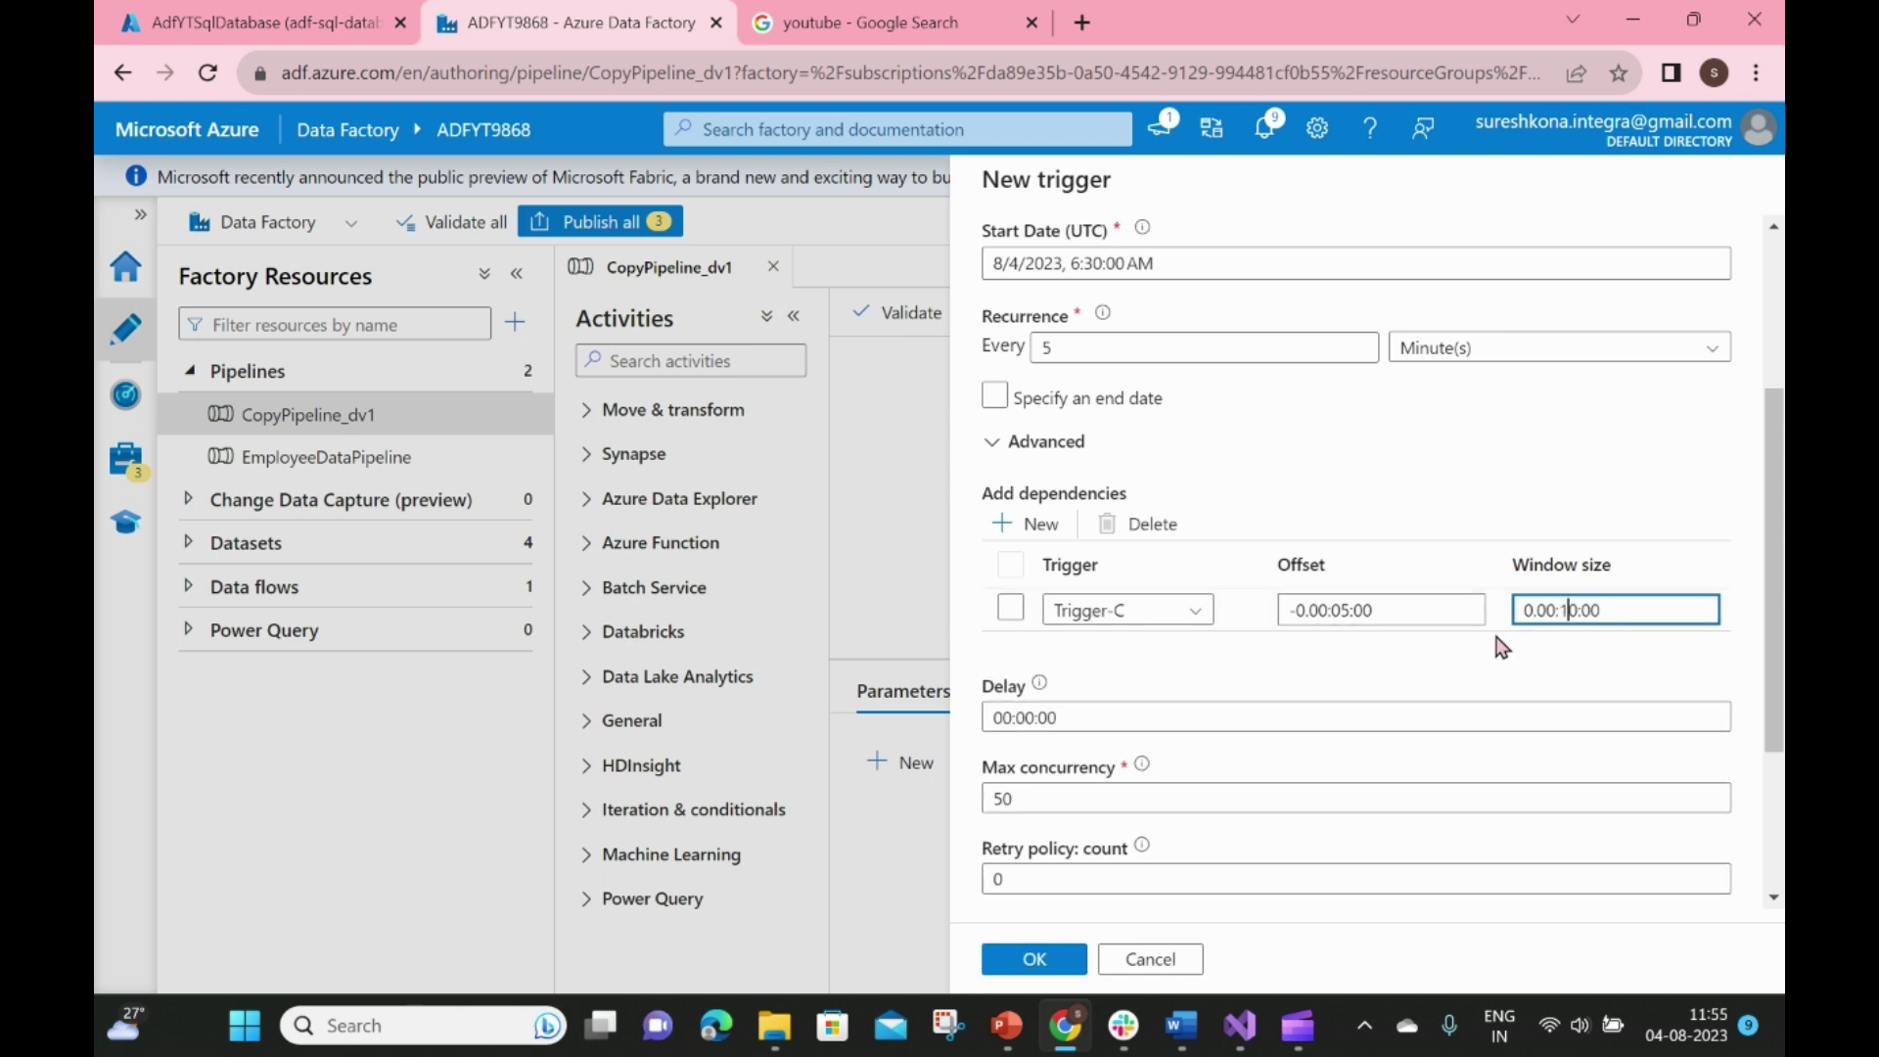
Finish creating Trigger-D, leaving it set to start on creation and without any trigger run parameters
scroll(1502, 648, down, 1)
scroll(1174, 881, down, 1)
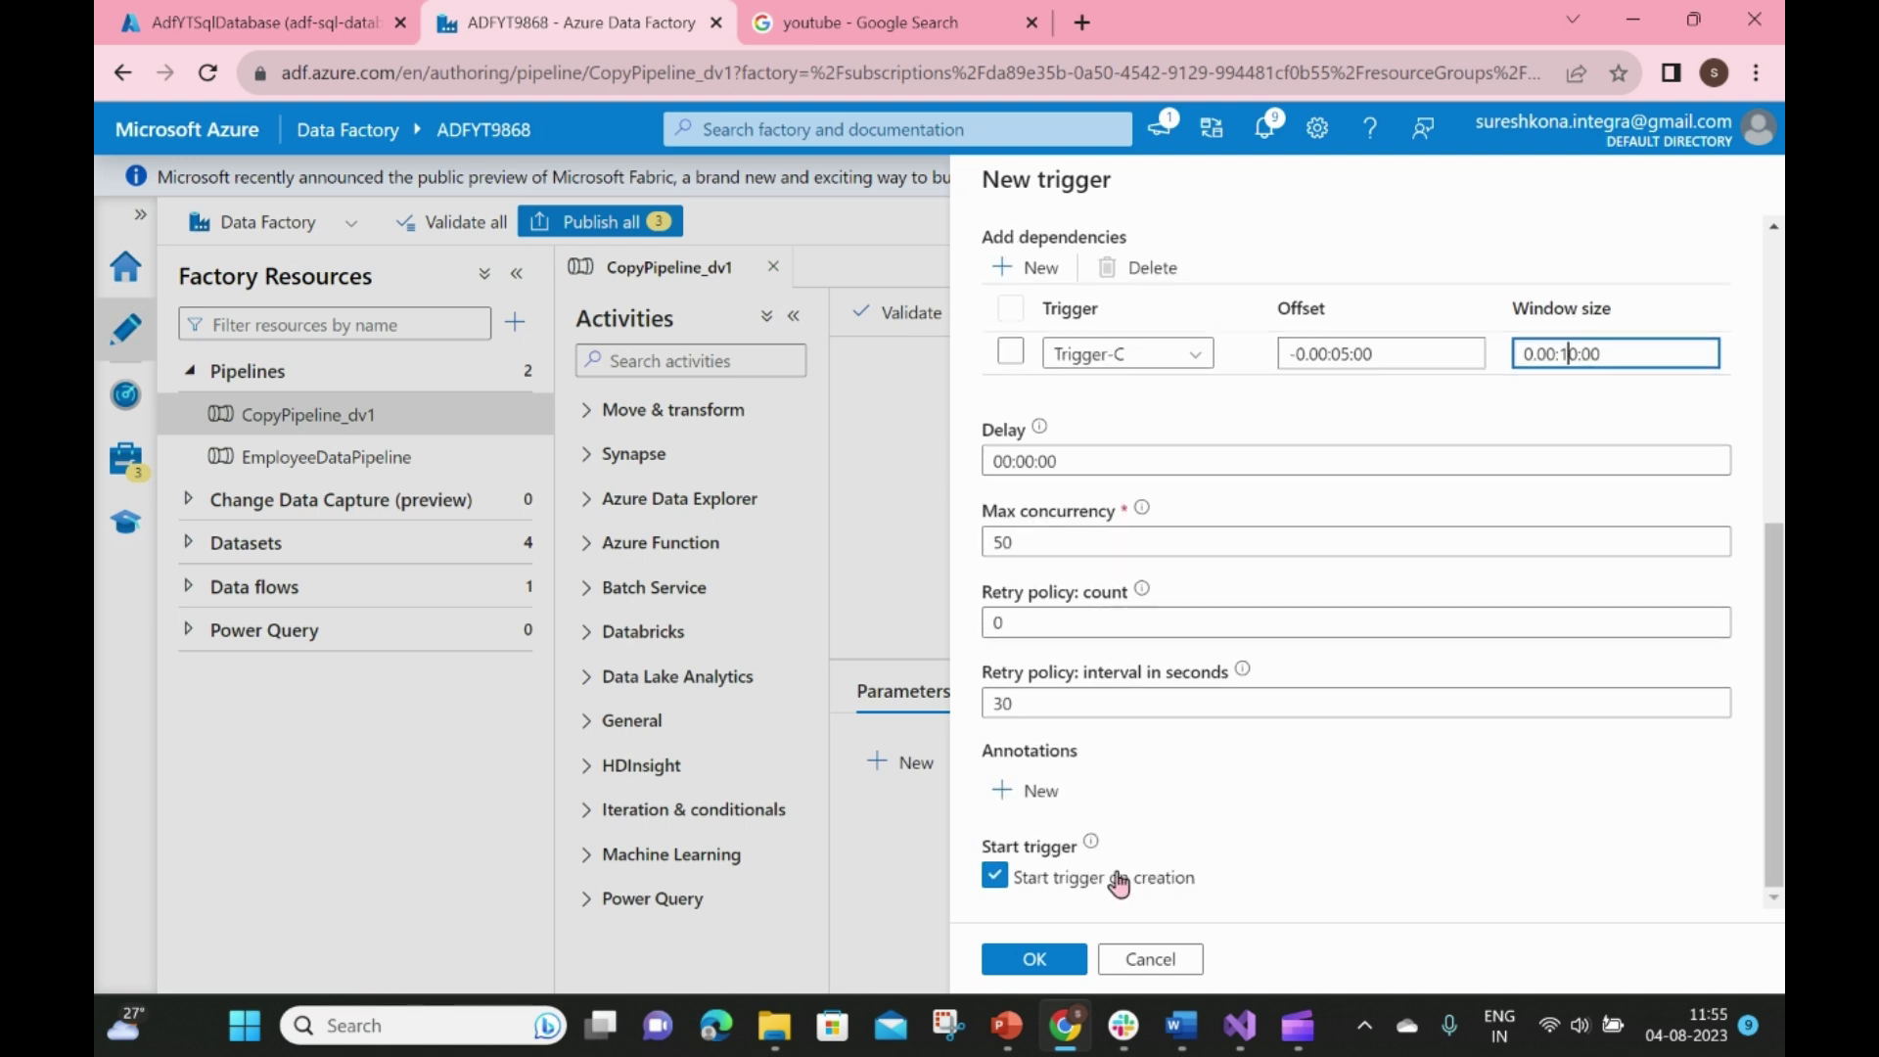
click(1055, 961)
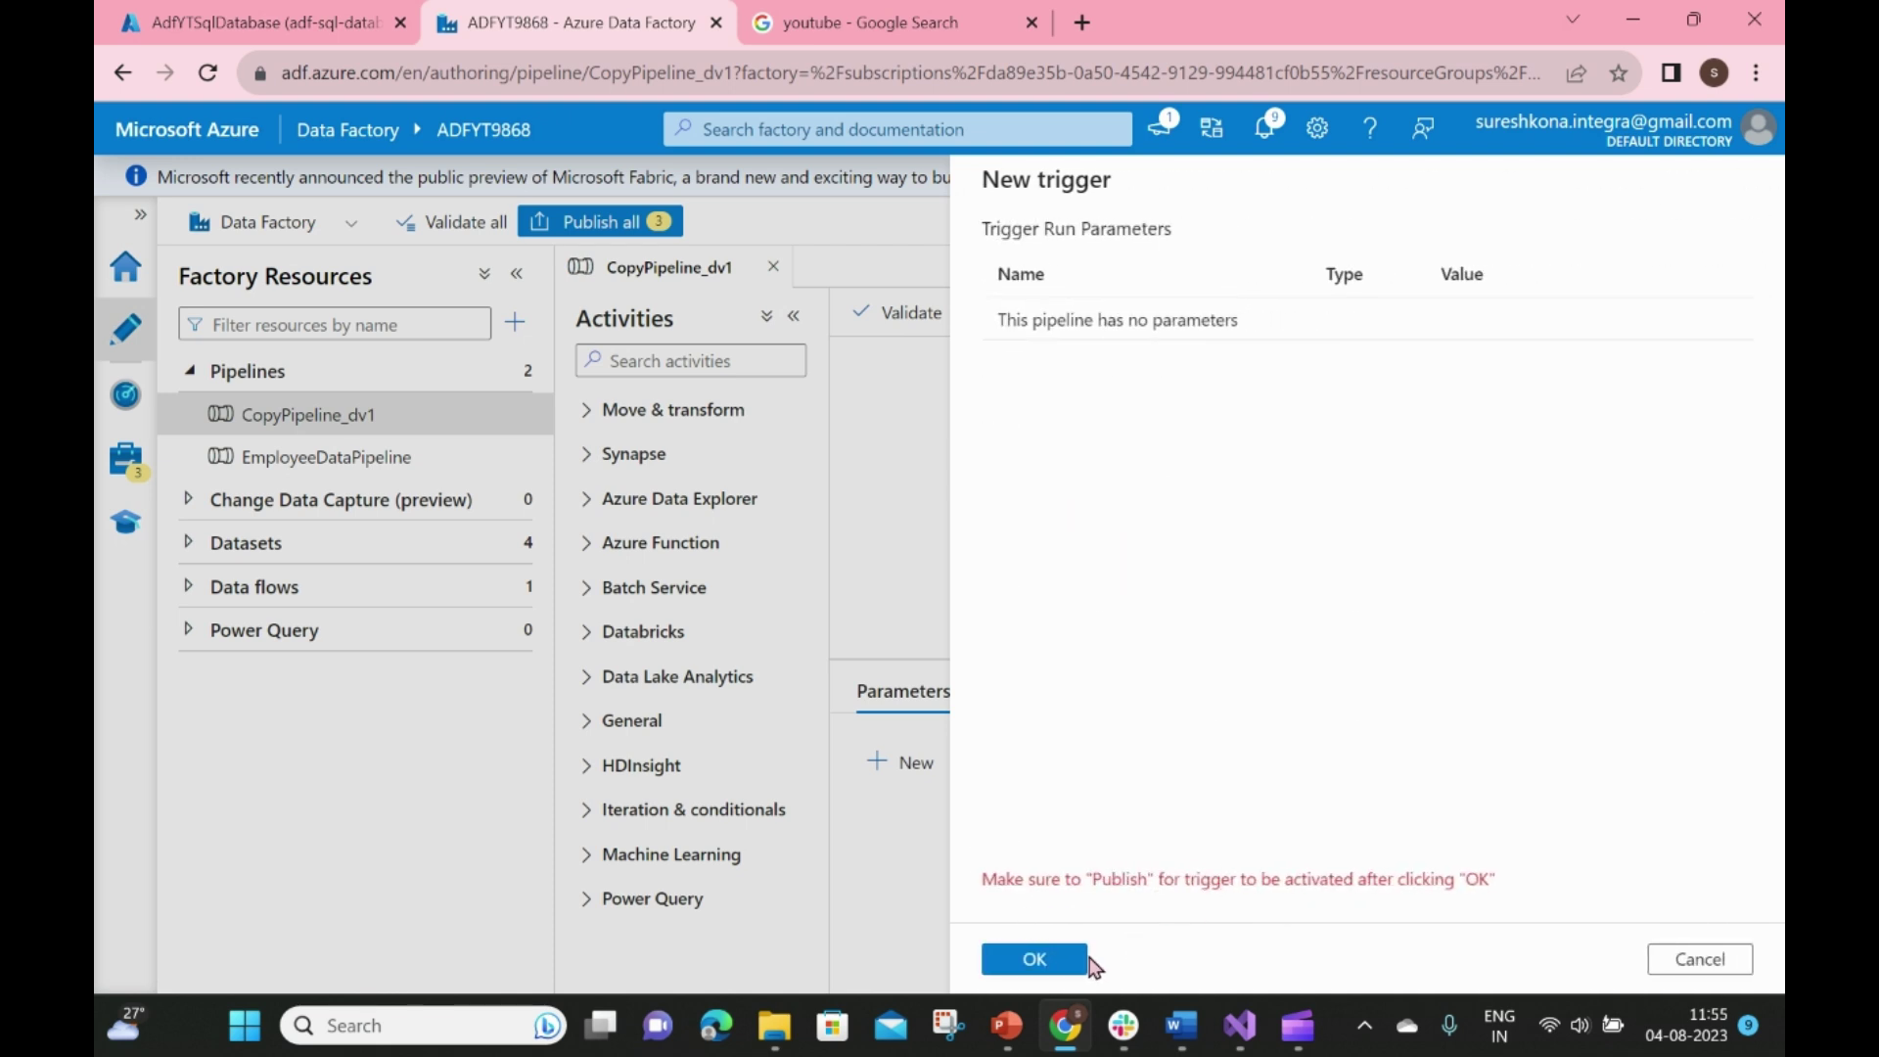
click(1085, 959)
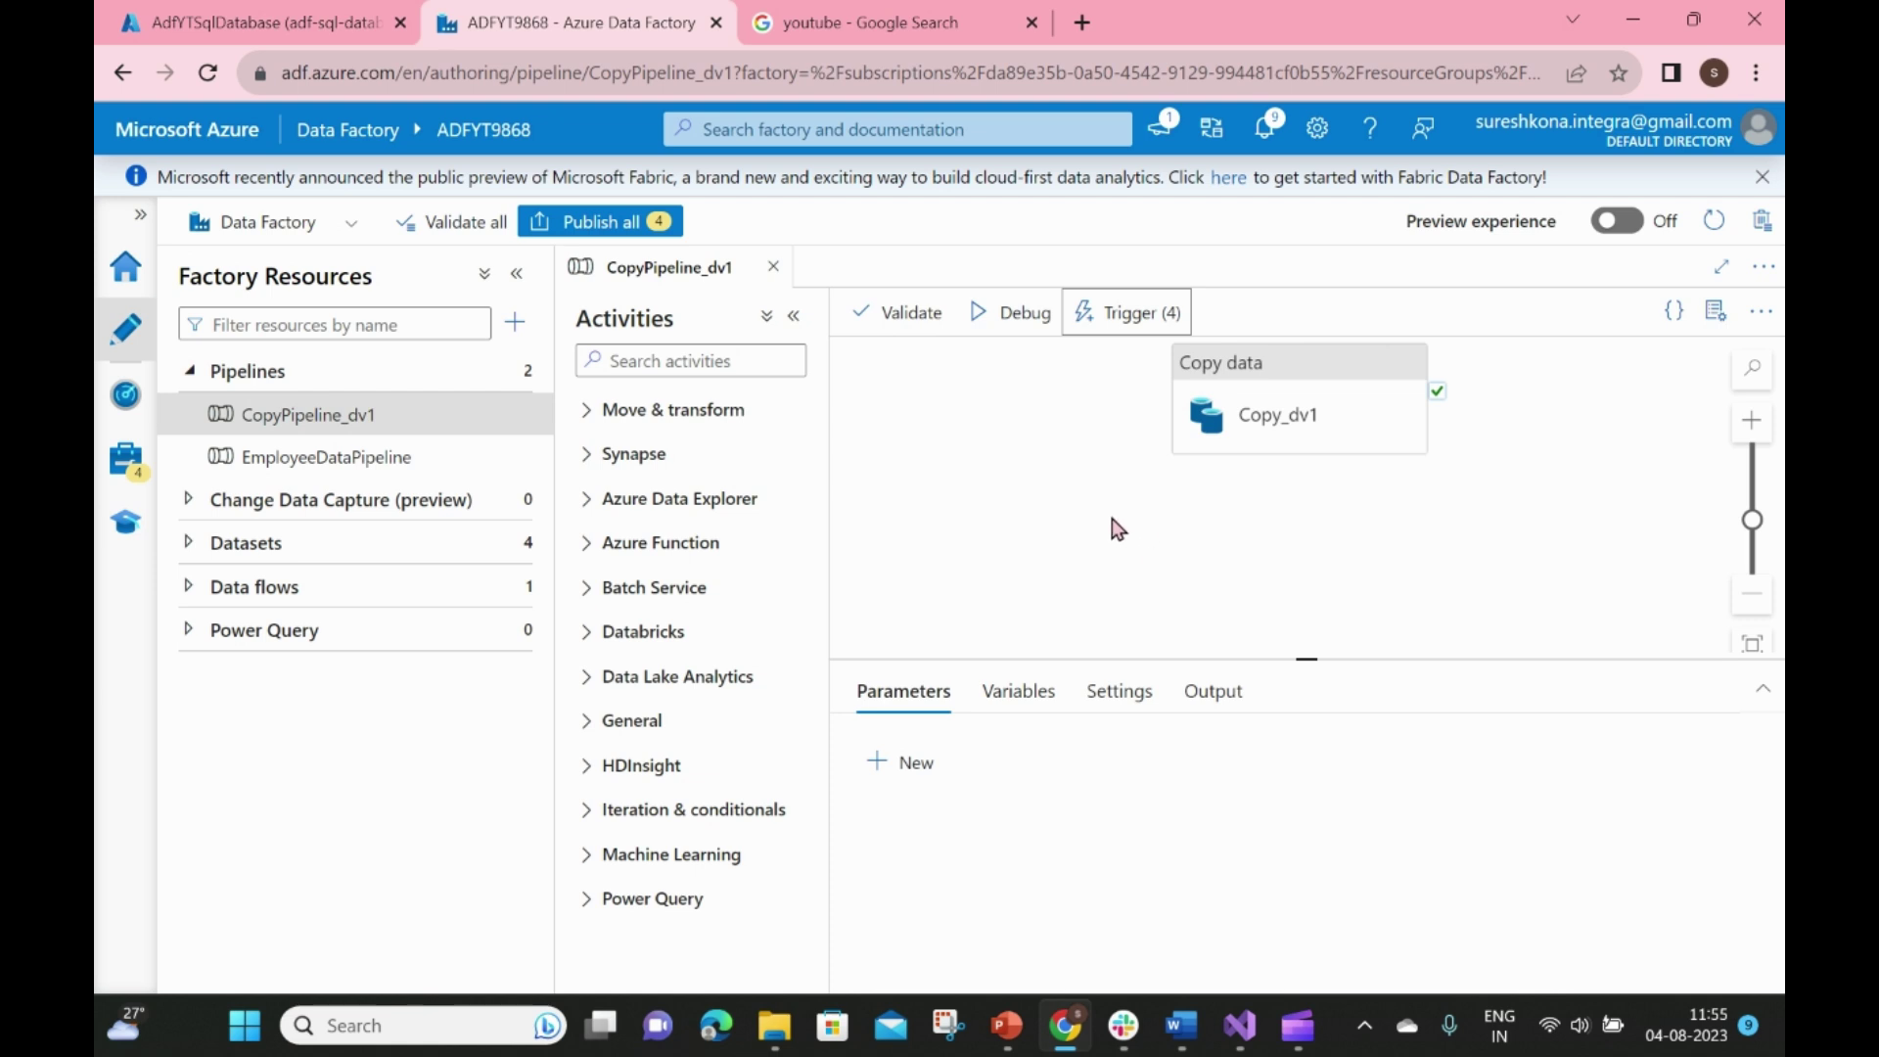
Rename CopyPipeline_dv1's existing TriggerB as Trigger-B and save the trigger
click(1124, 332)
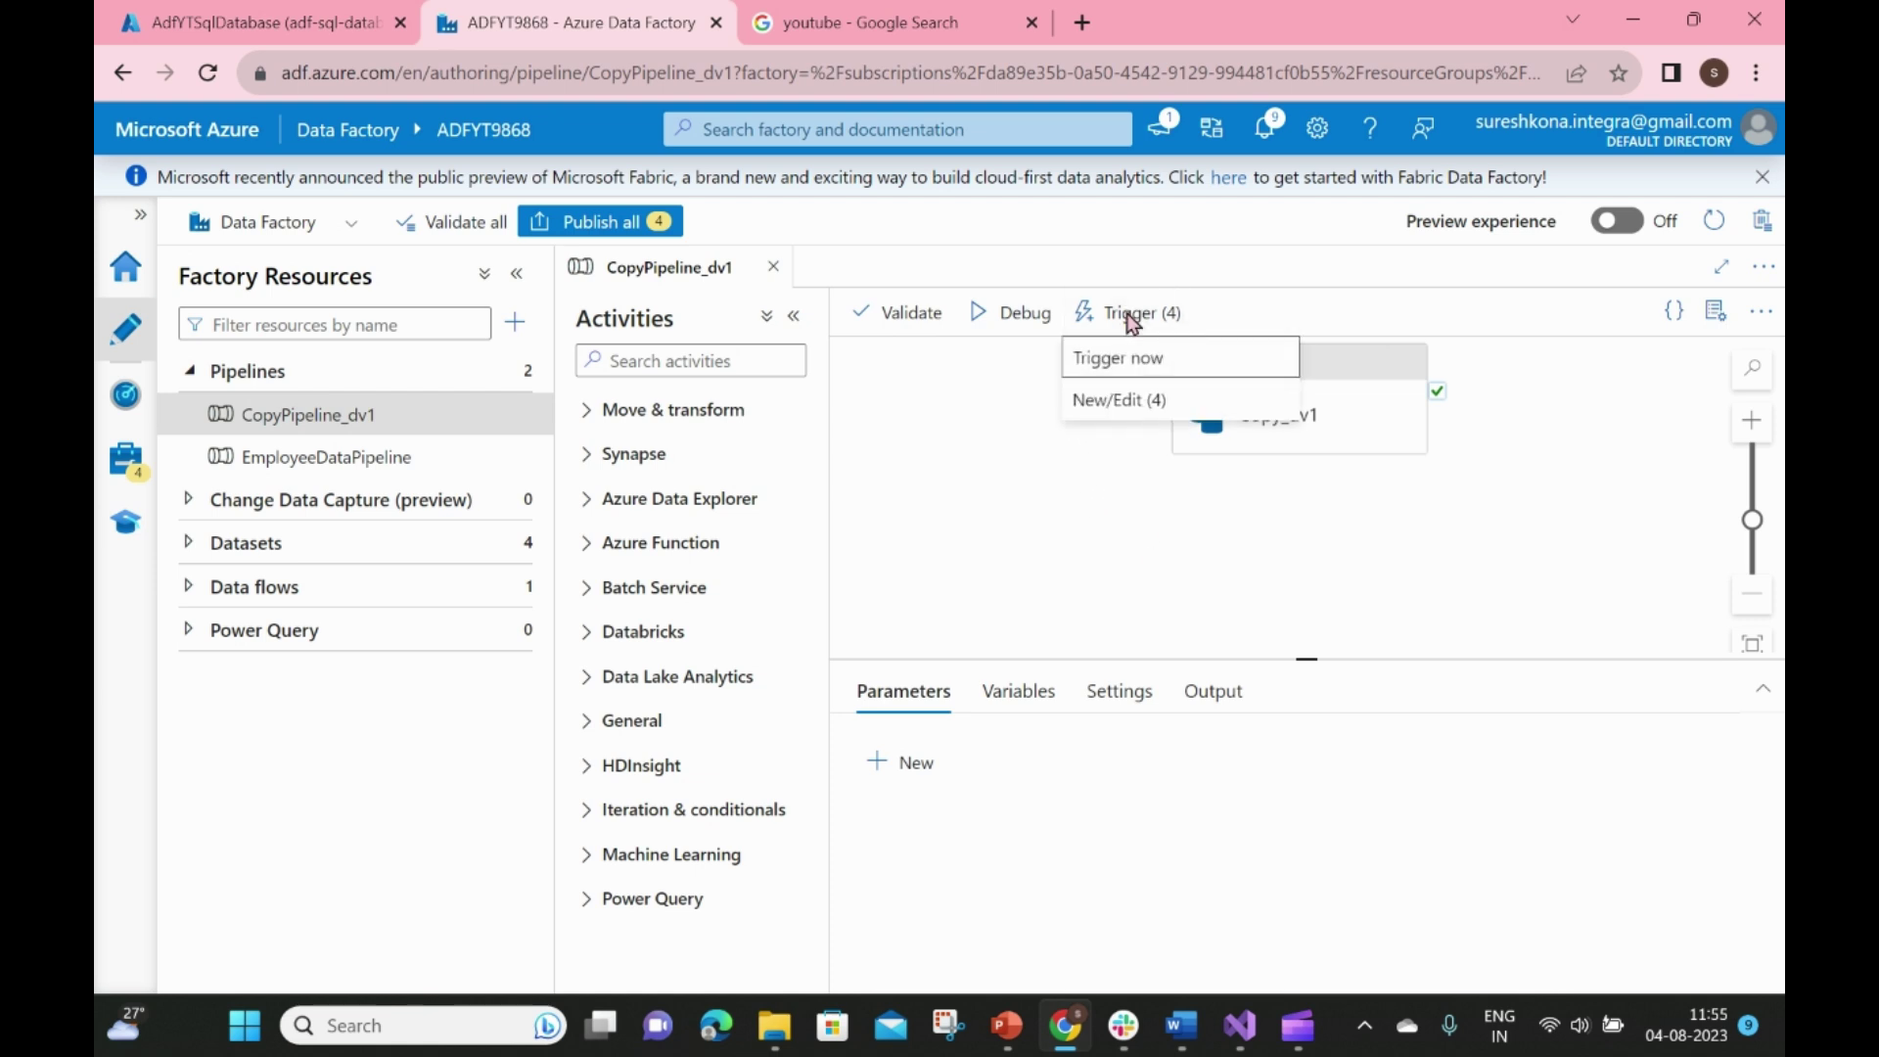
click(1127, 395)
click(1039, 411)
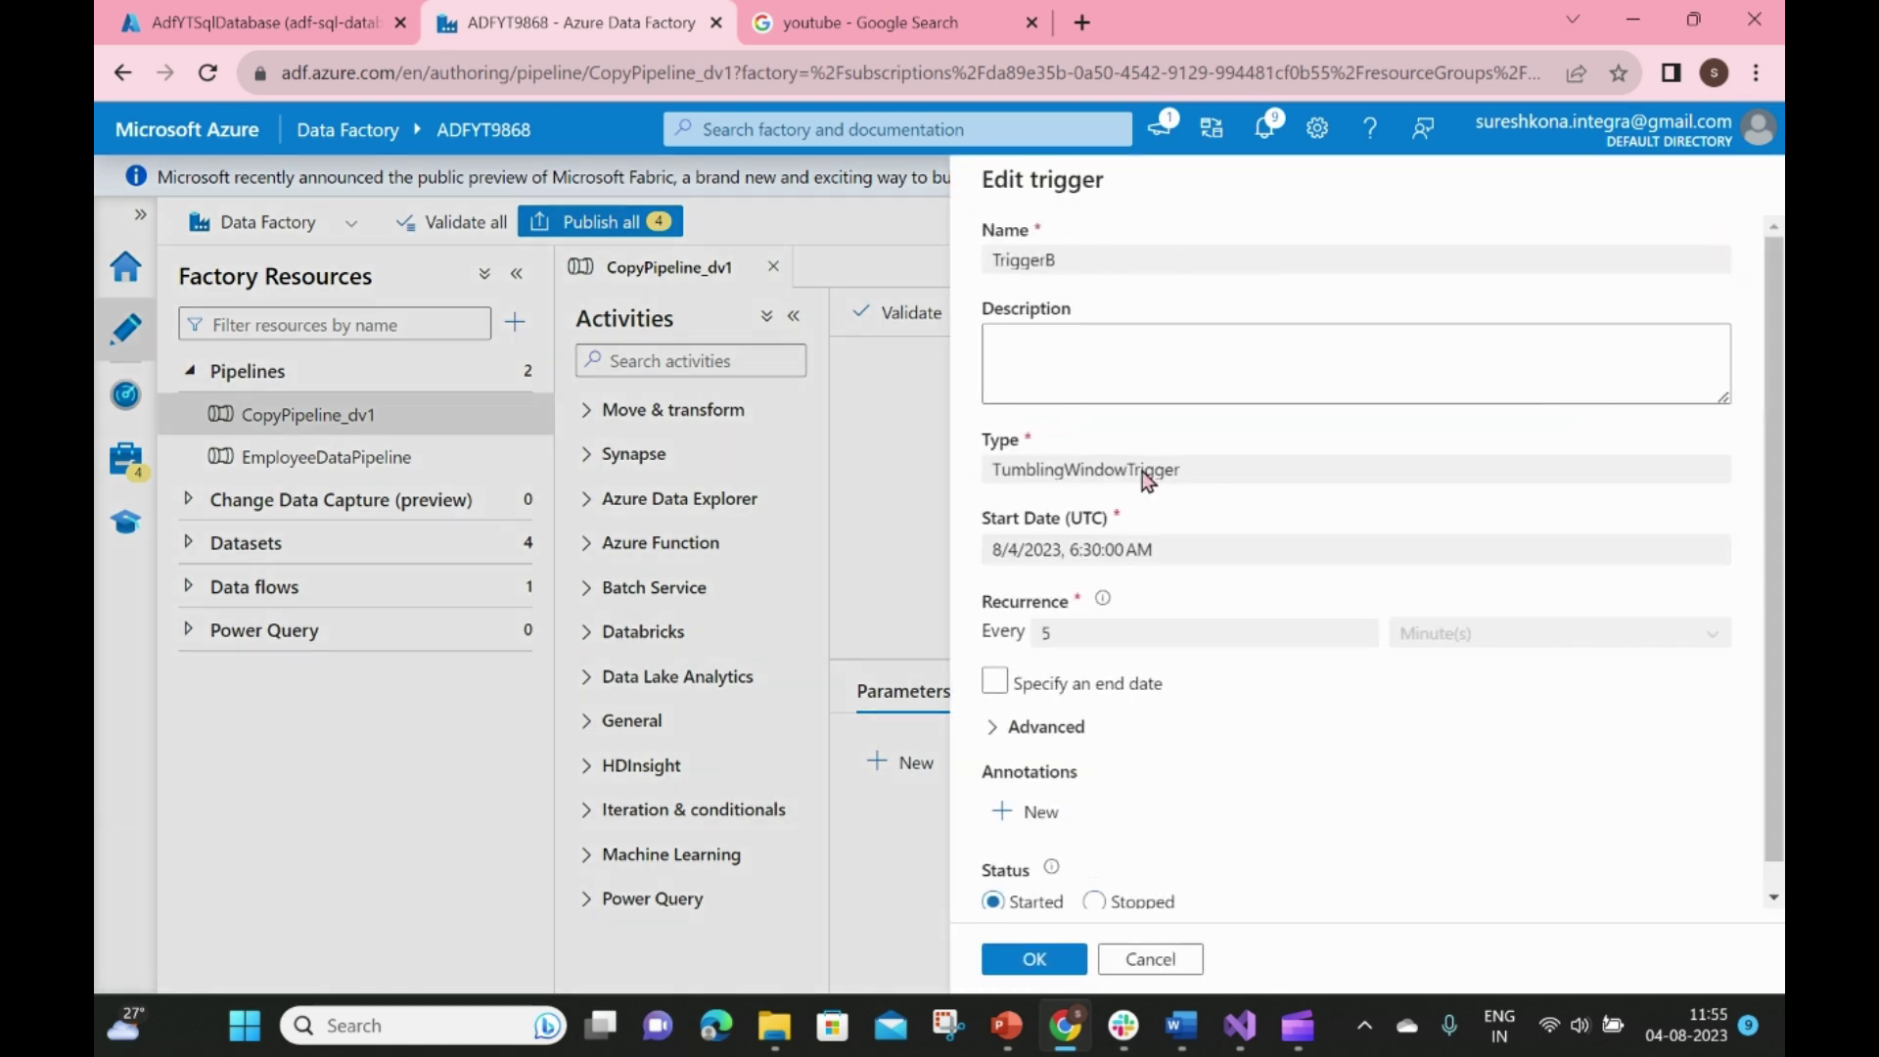
click(1050, 261)
key(BackSpace)
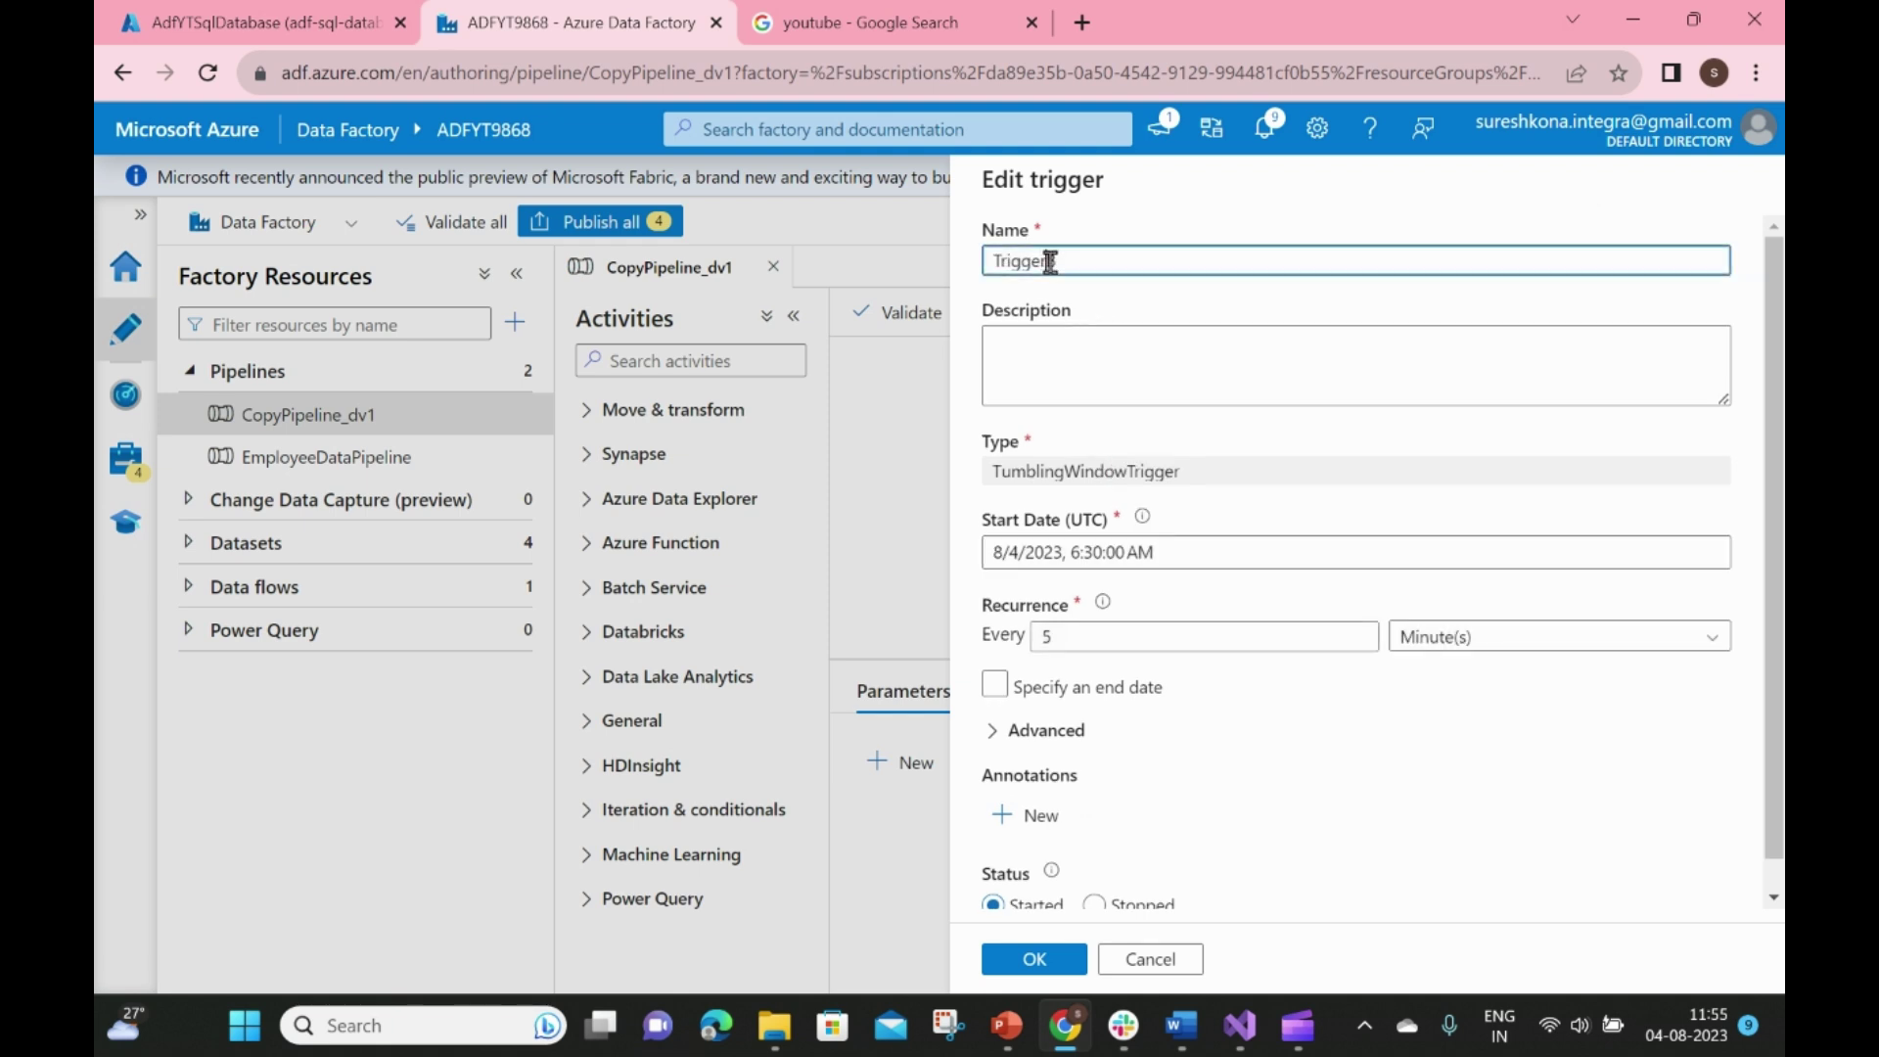
click(1034, 958)
click(1030, 959)
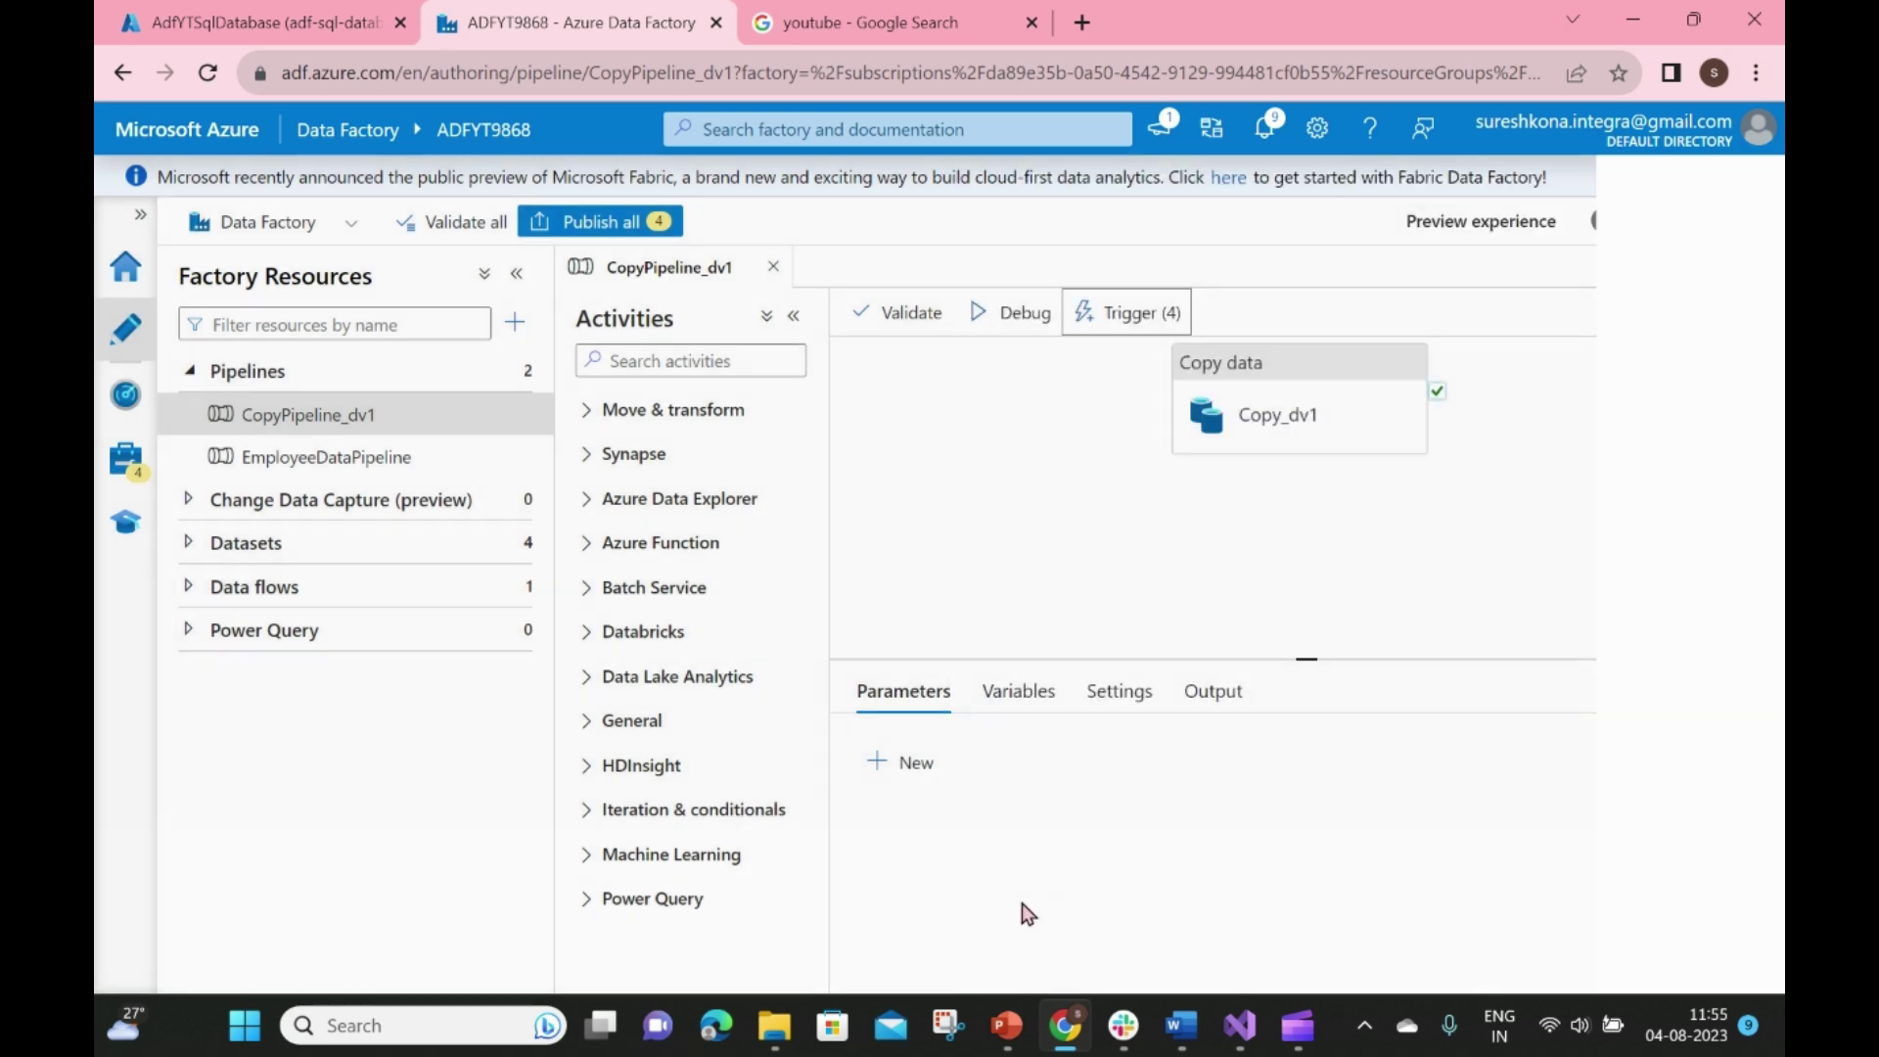
Publish the pending new triggers Trigger-A, Trigger-B, Trigger-C and Trigger-D, and dismiss the completion notification
click(1132, 323)
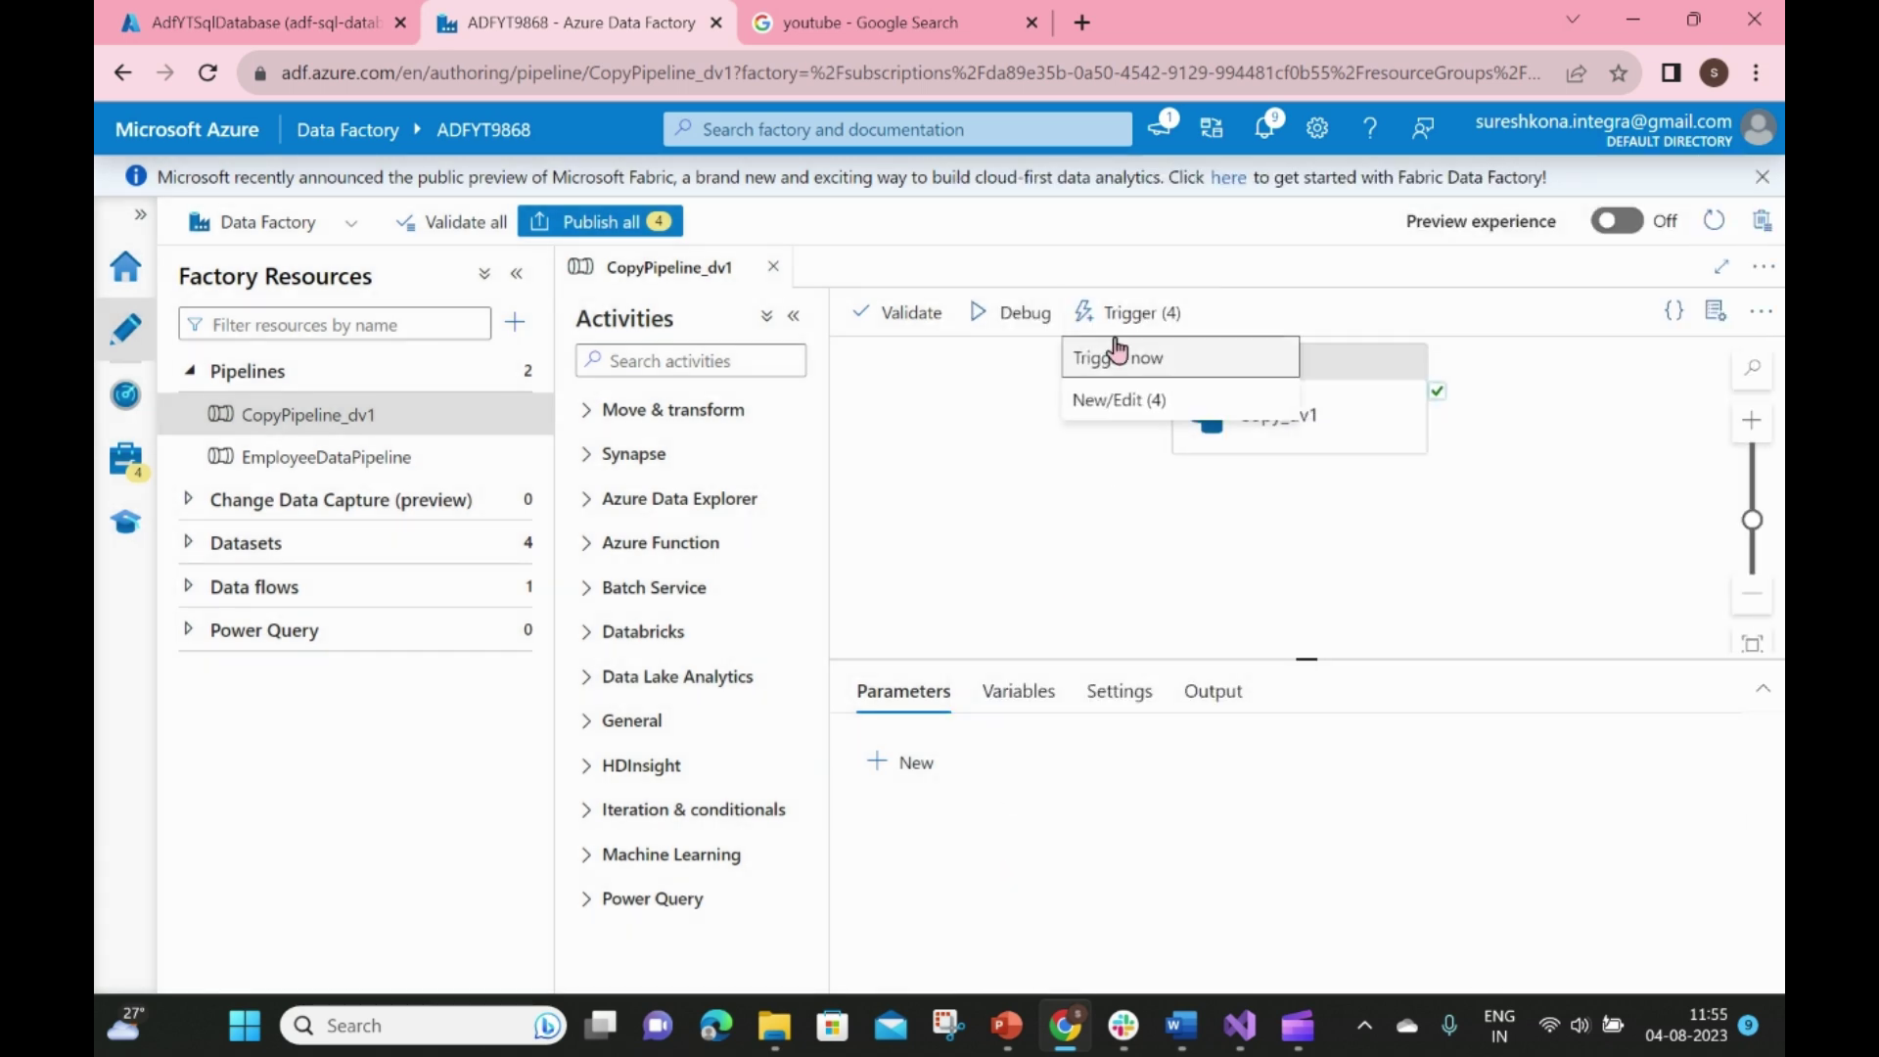
click(1002, 490)
click(622, 224)
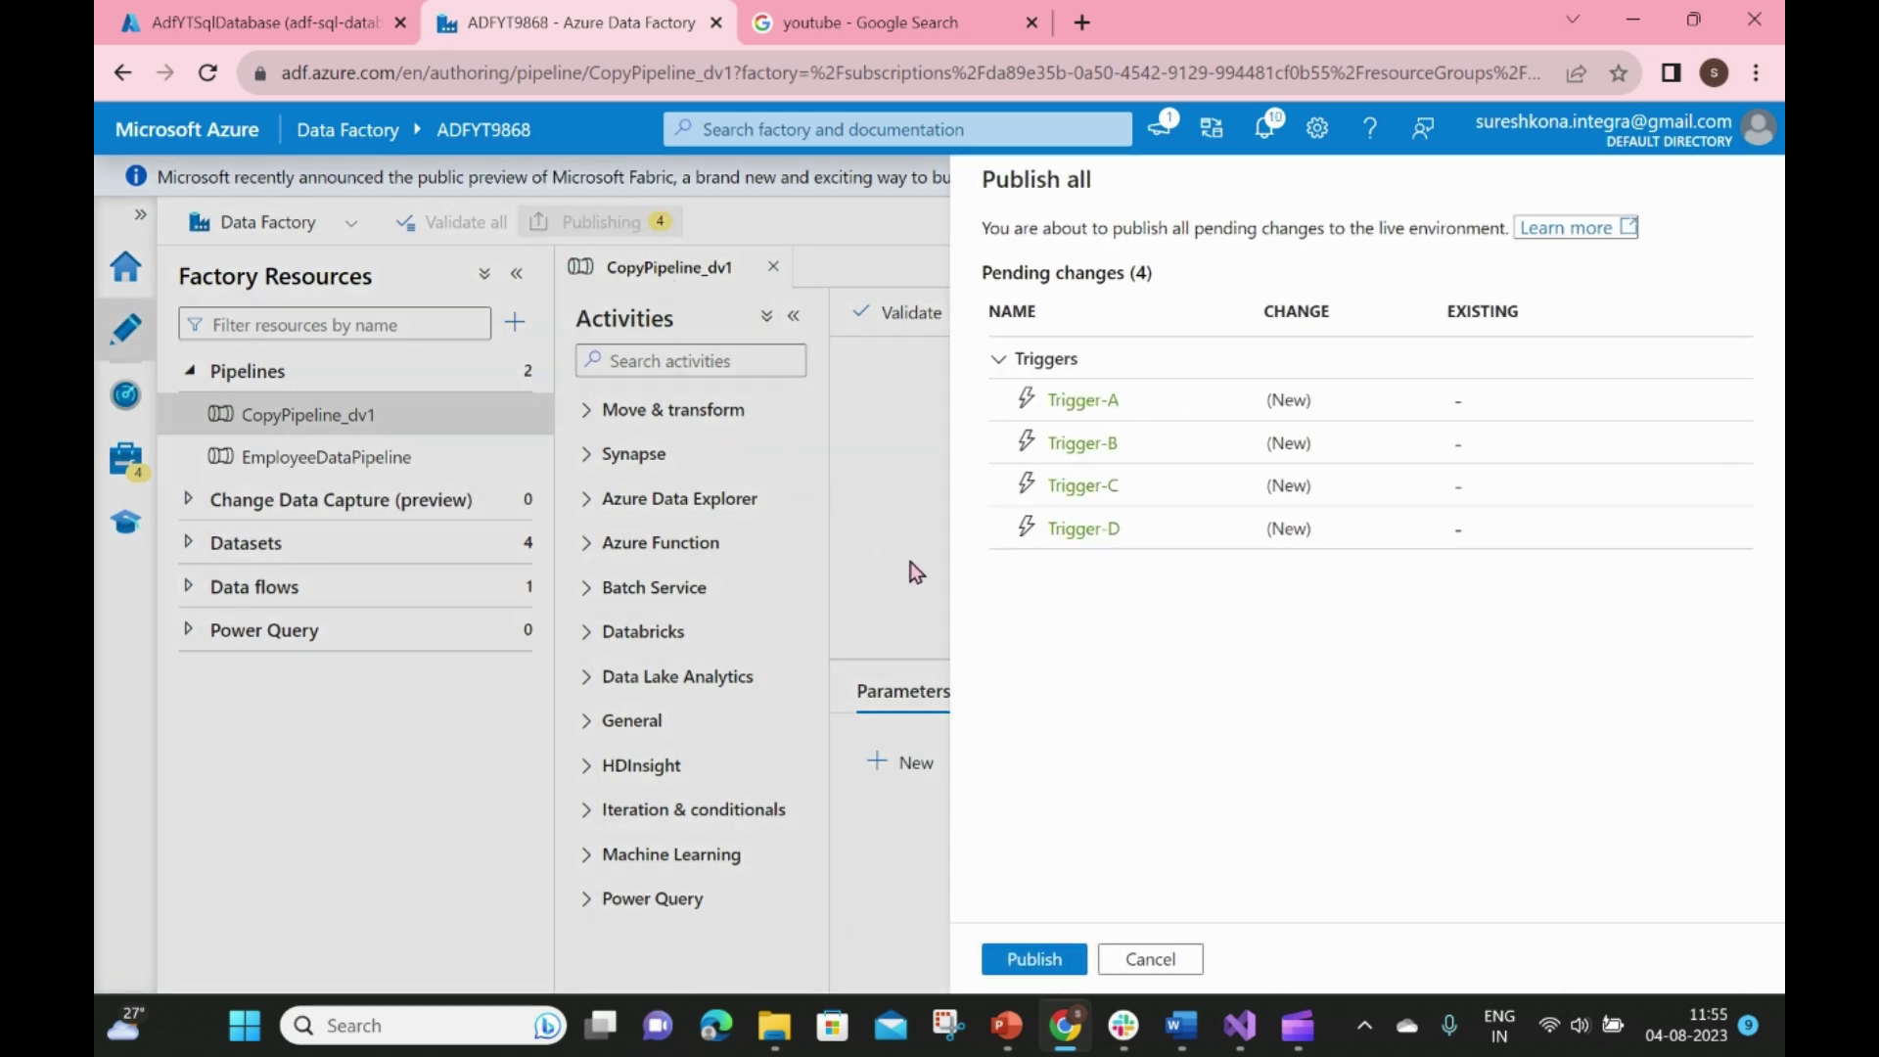
click(1035, 960)
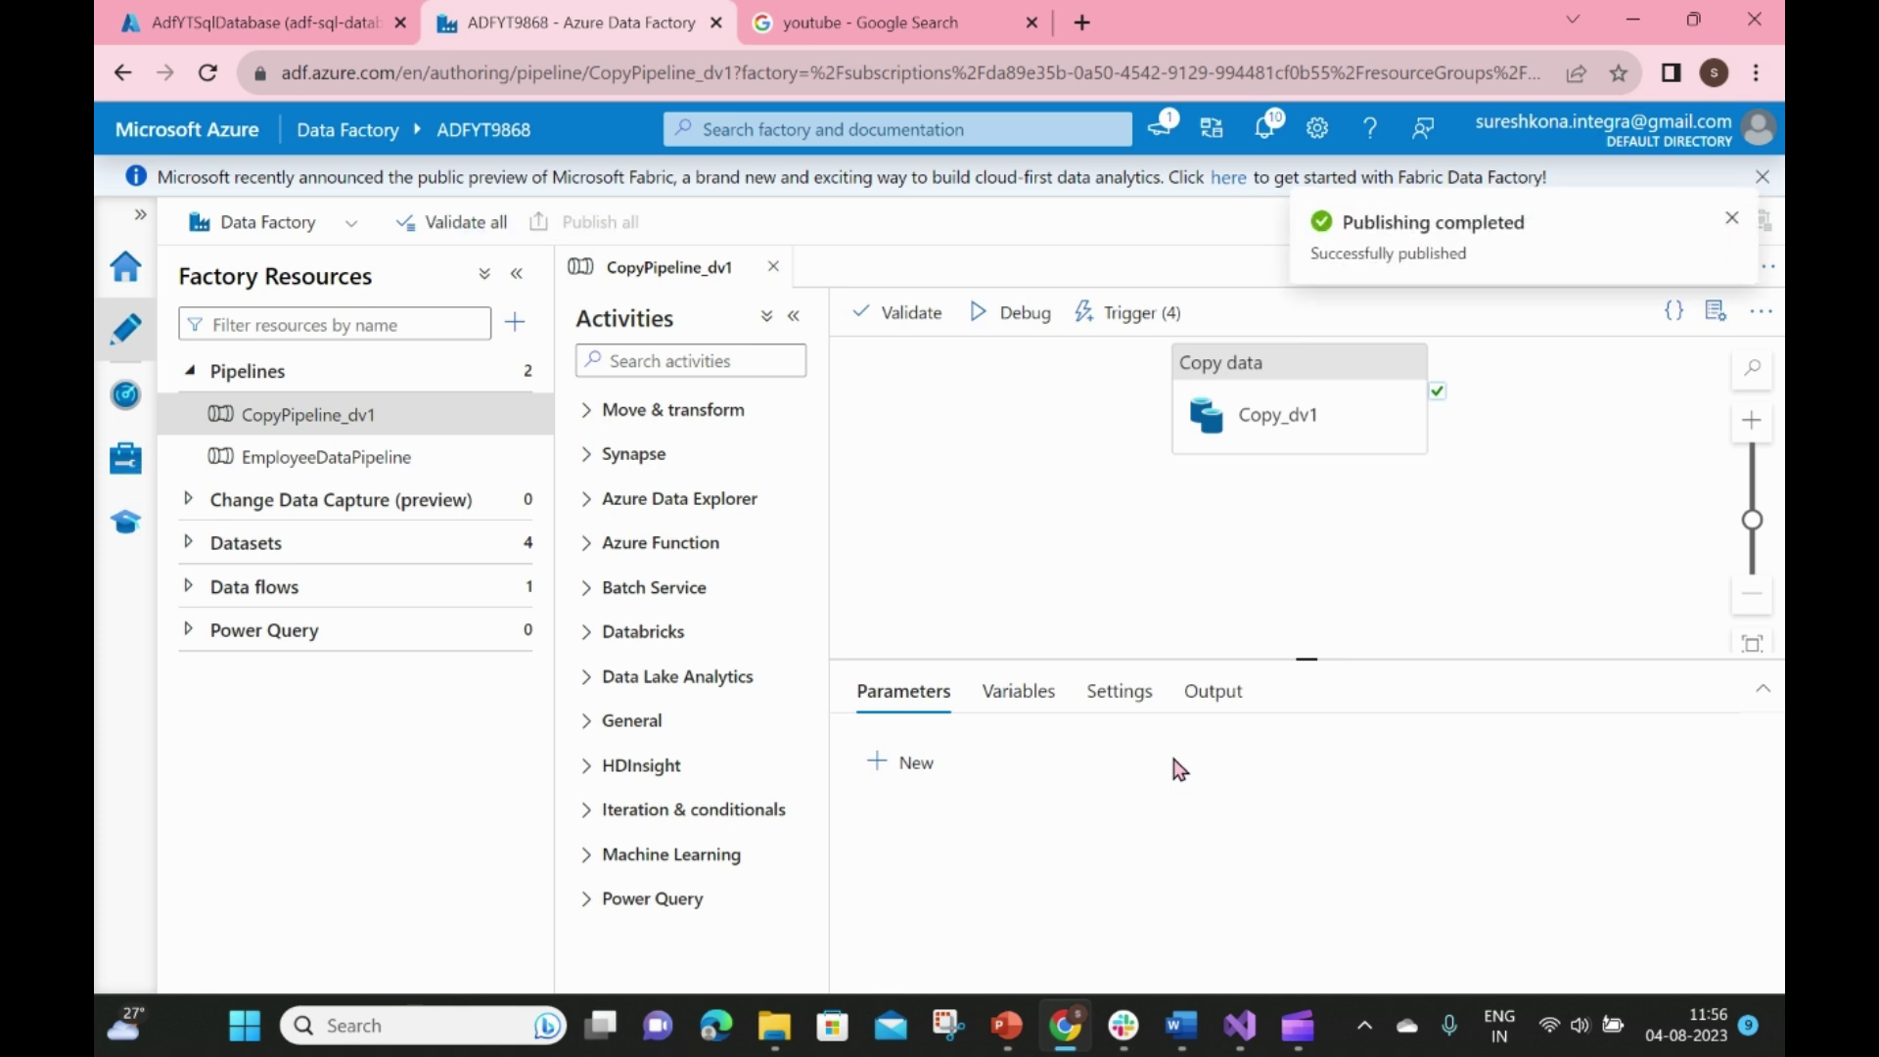
click(1731, 218)
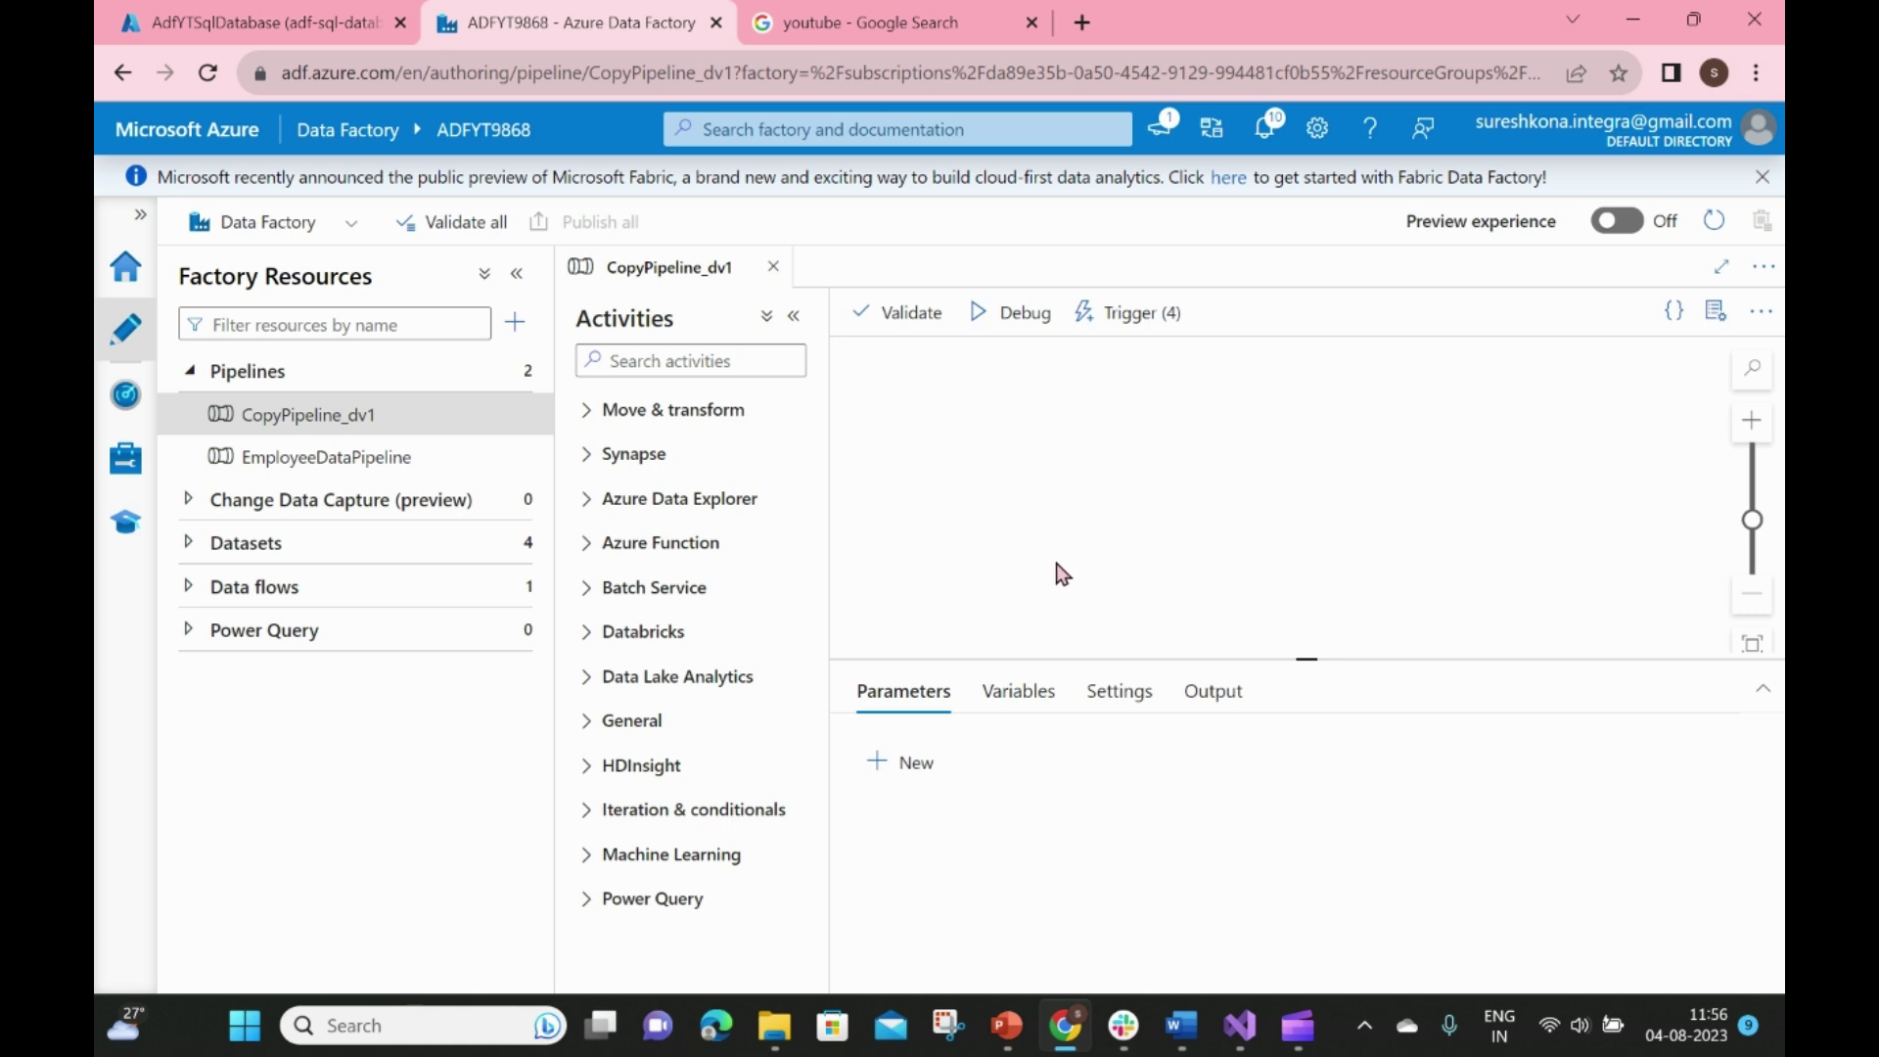
View the tumbling window trigger runs in monitoring and refresh the list for the latest runs
click(122, 398)
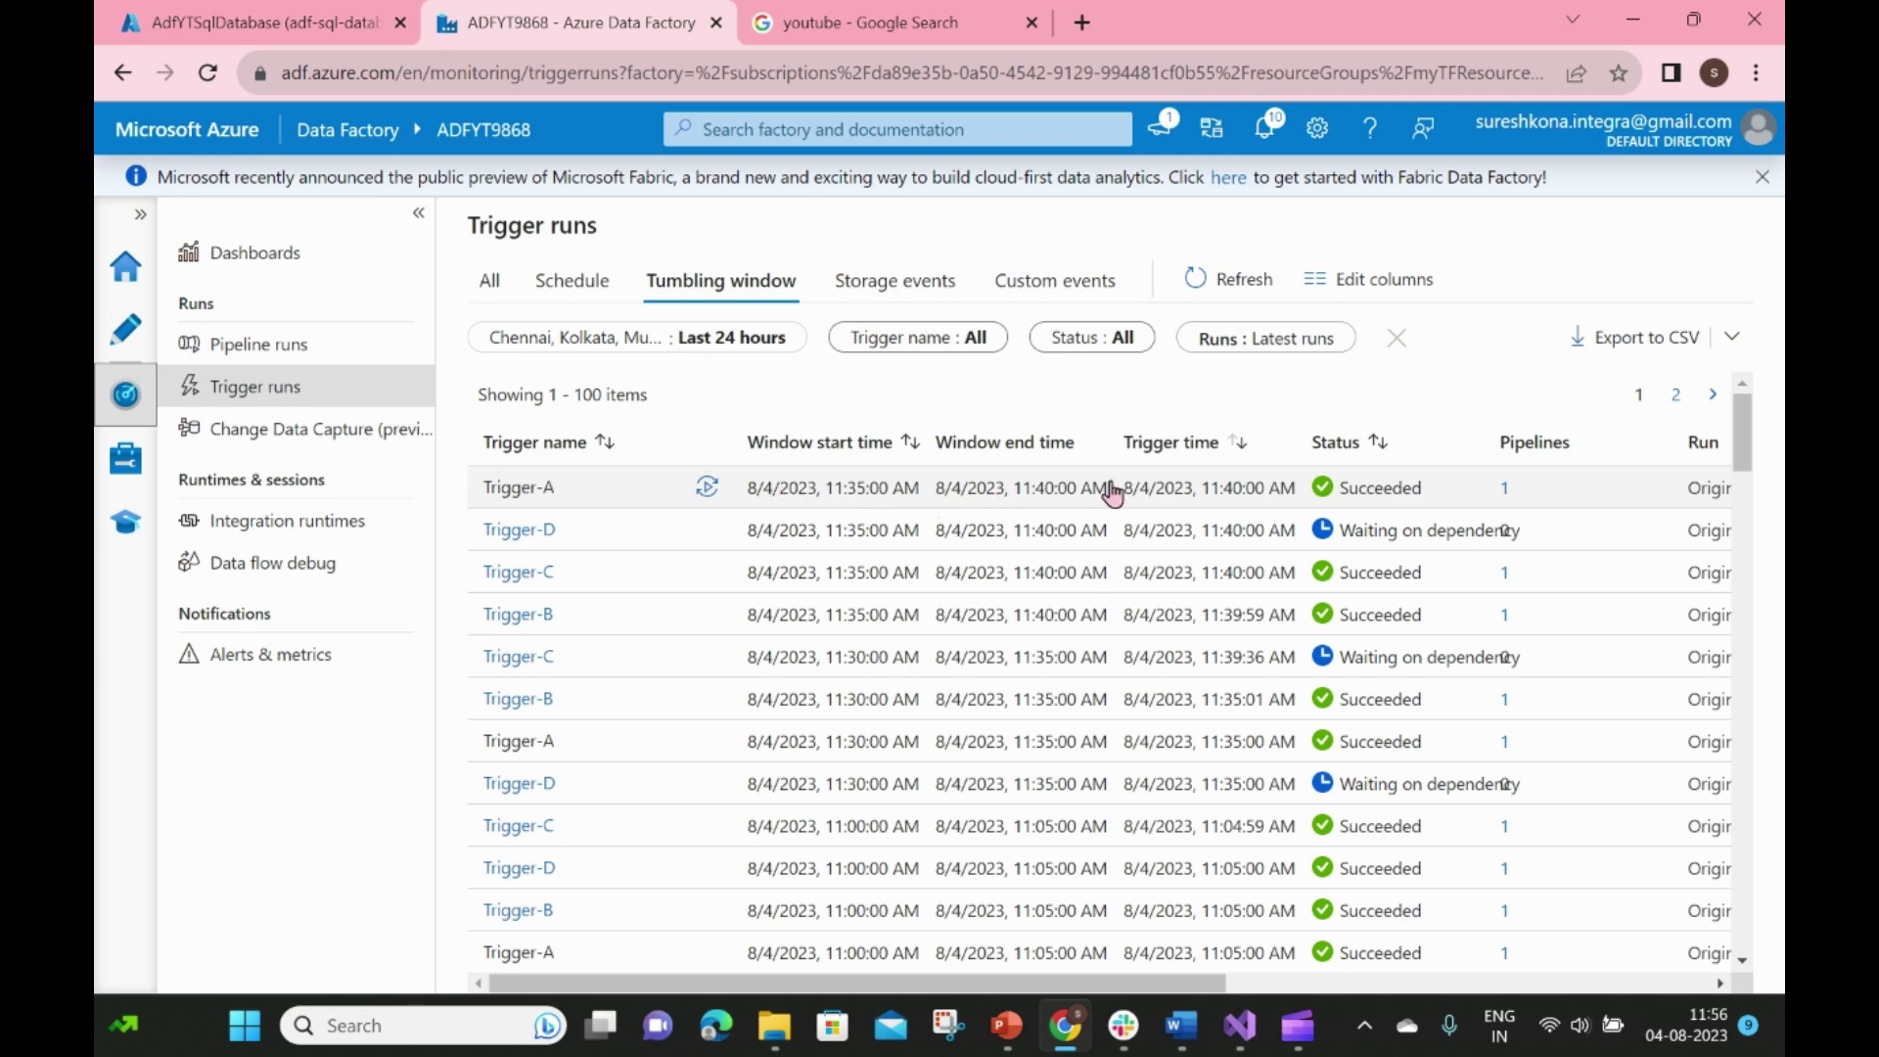
key(alt+Tab)
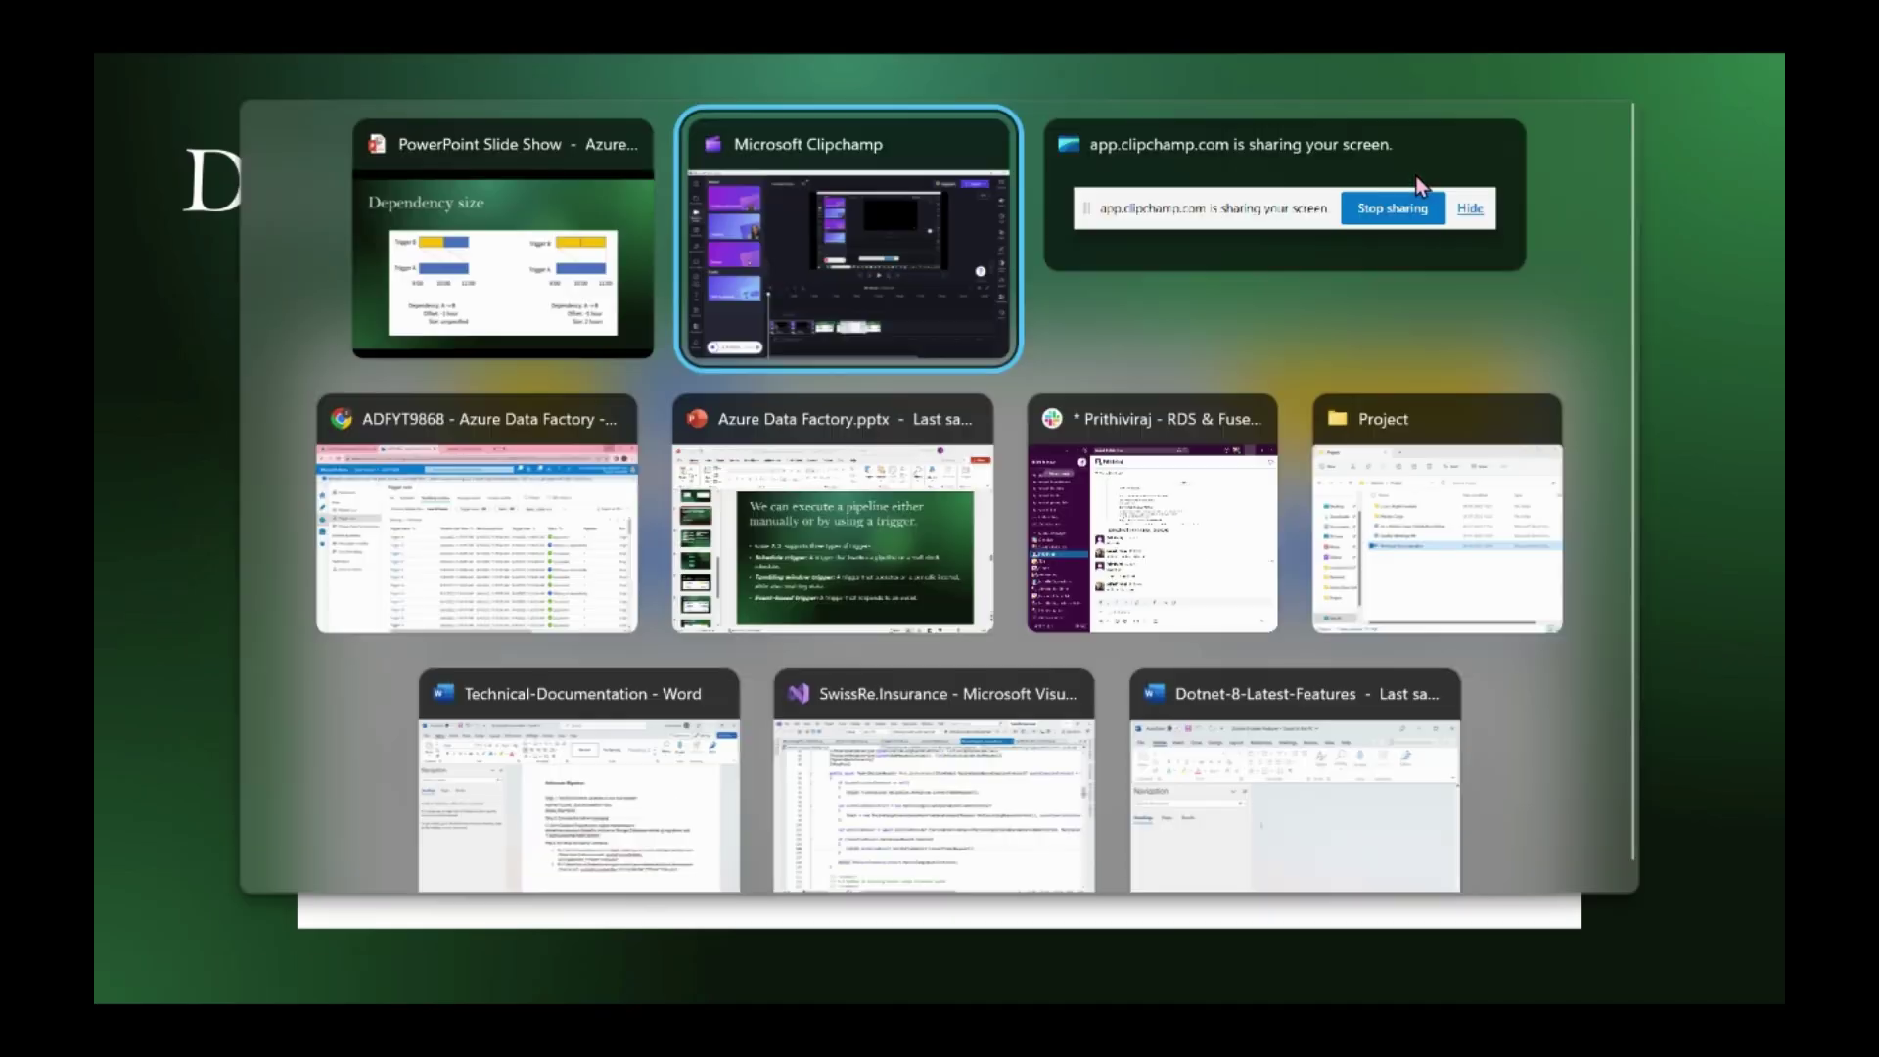
key(alt+Tab)
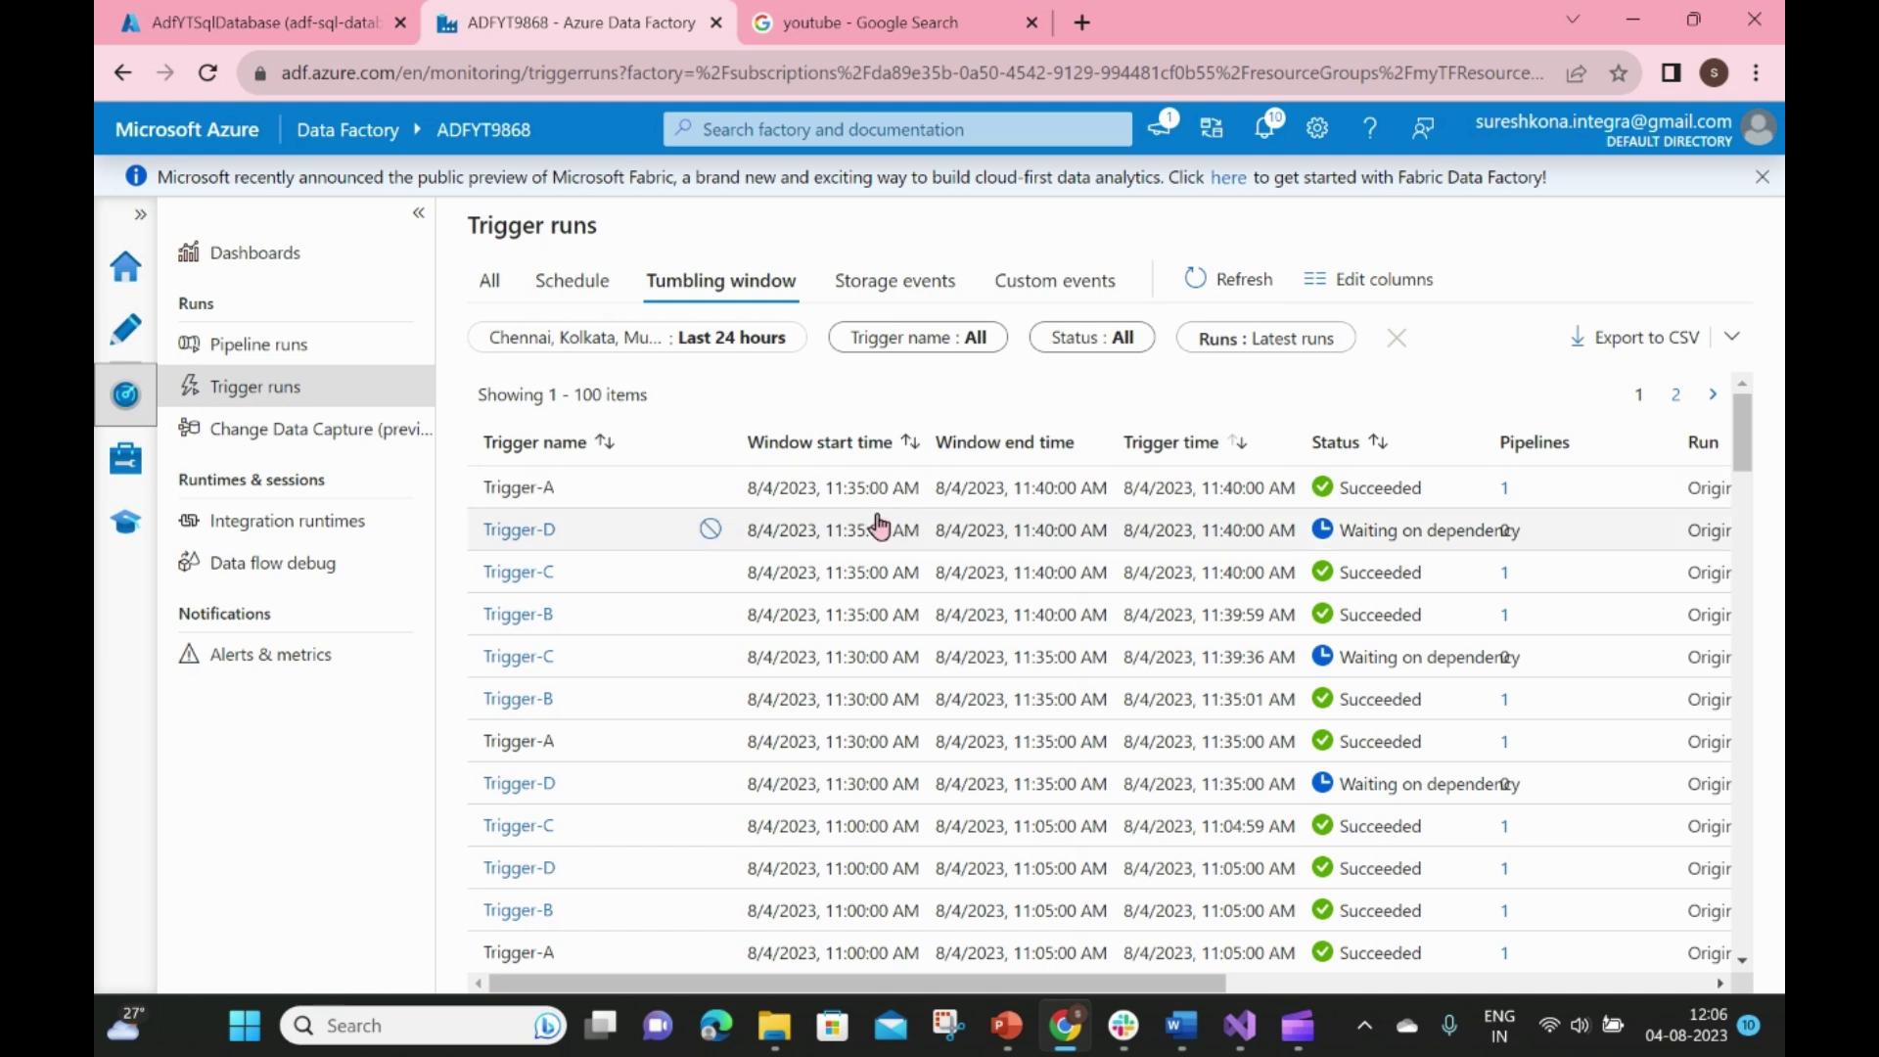
click(1209, 283)
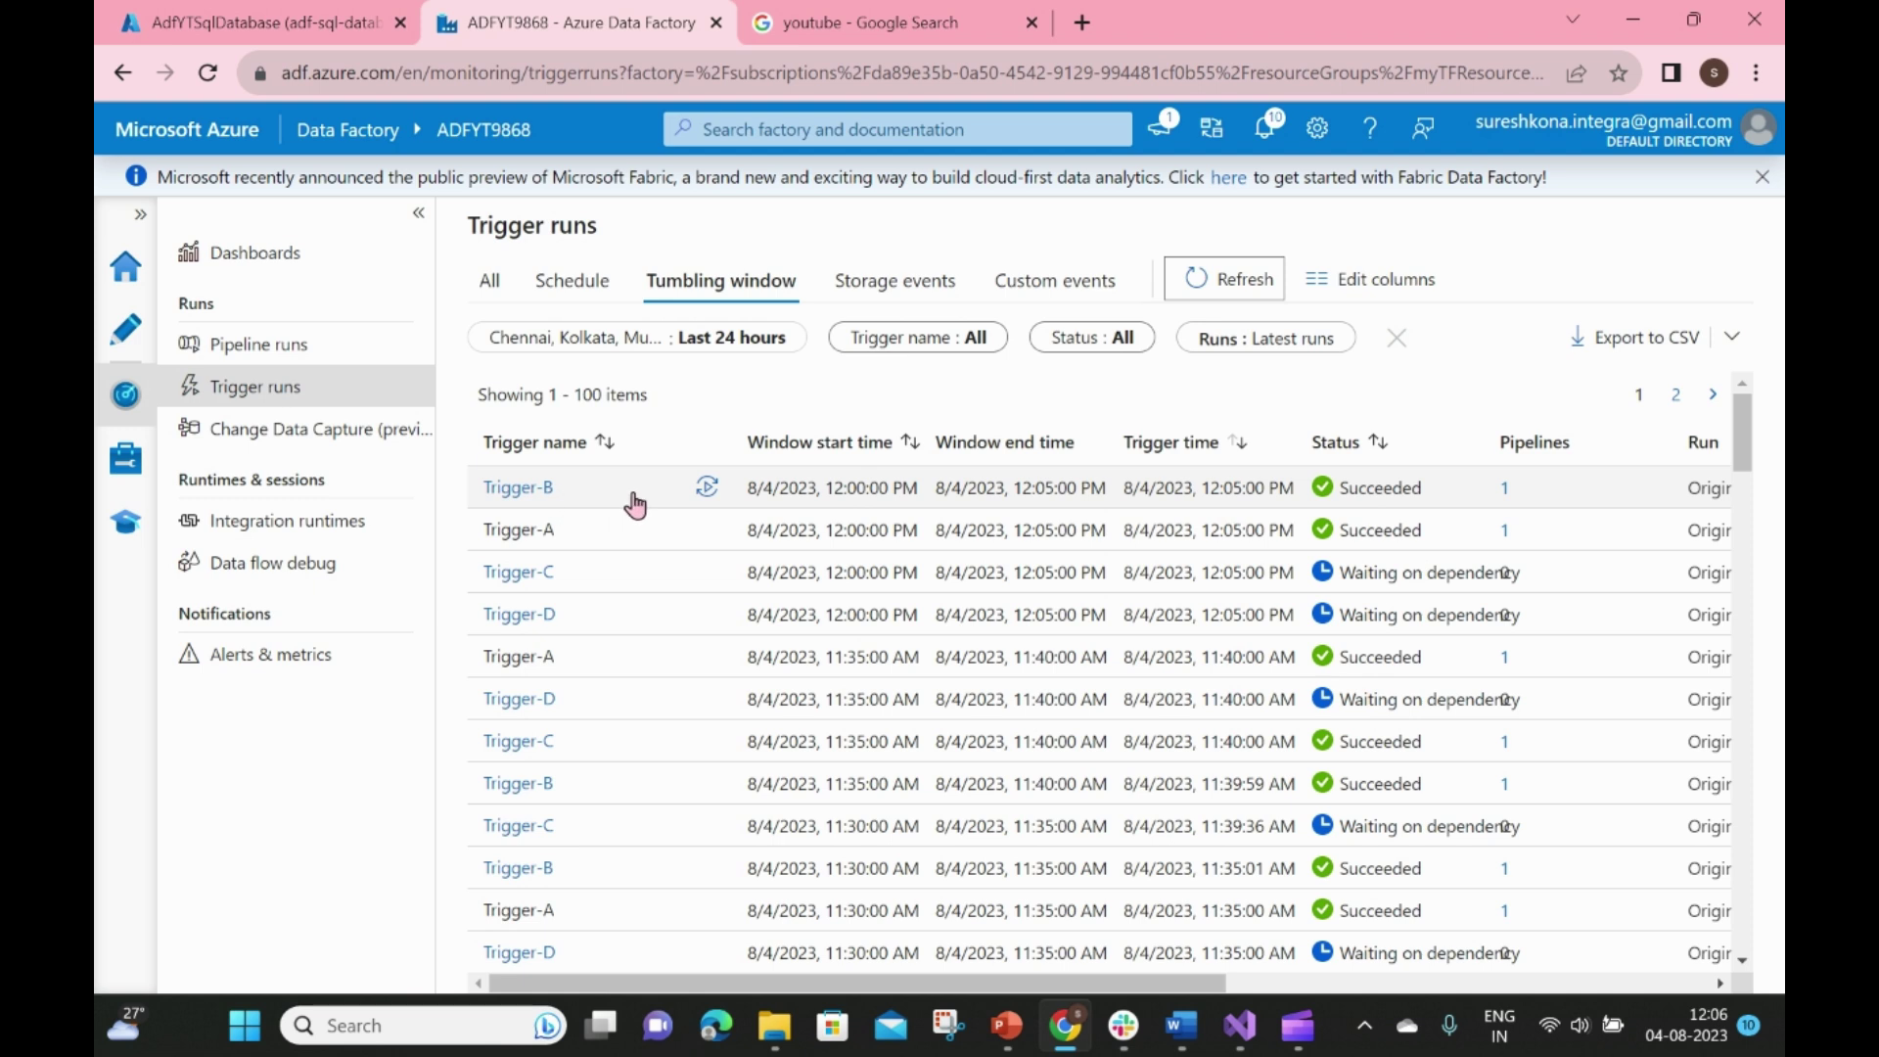
Examine the upstream dependency window on Trigger-A for Trigger-B's 12:00 PM run, then return to all trigger runs
click(526, 487)
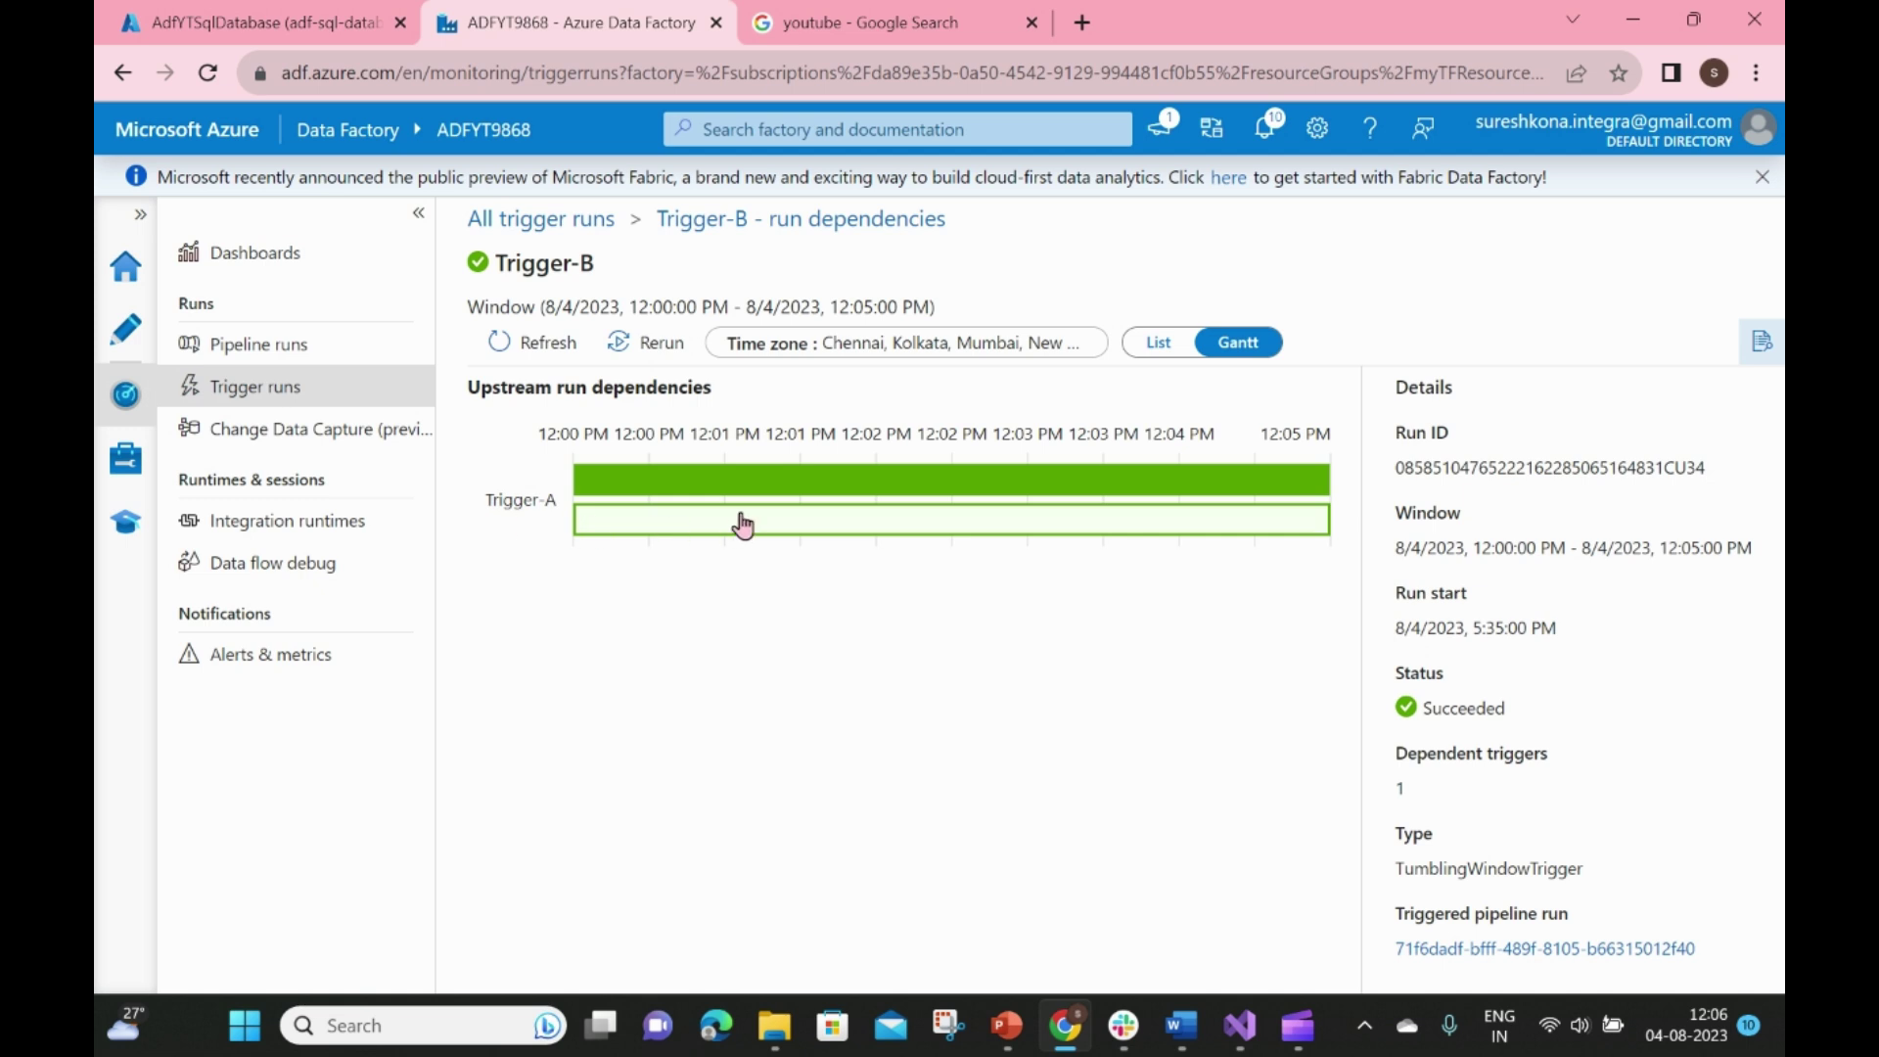
mouse_move(766, 521)
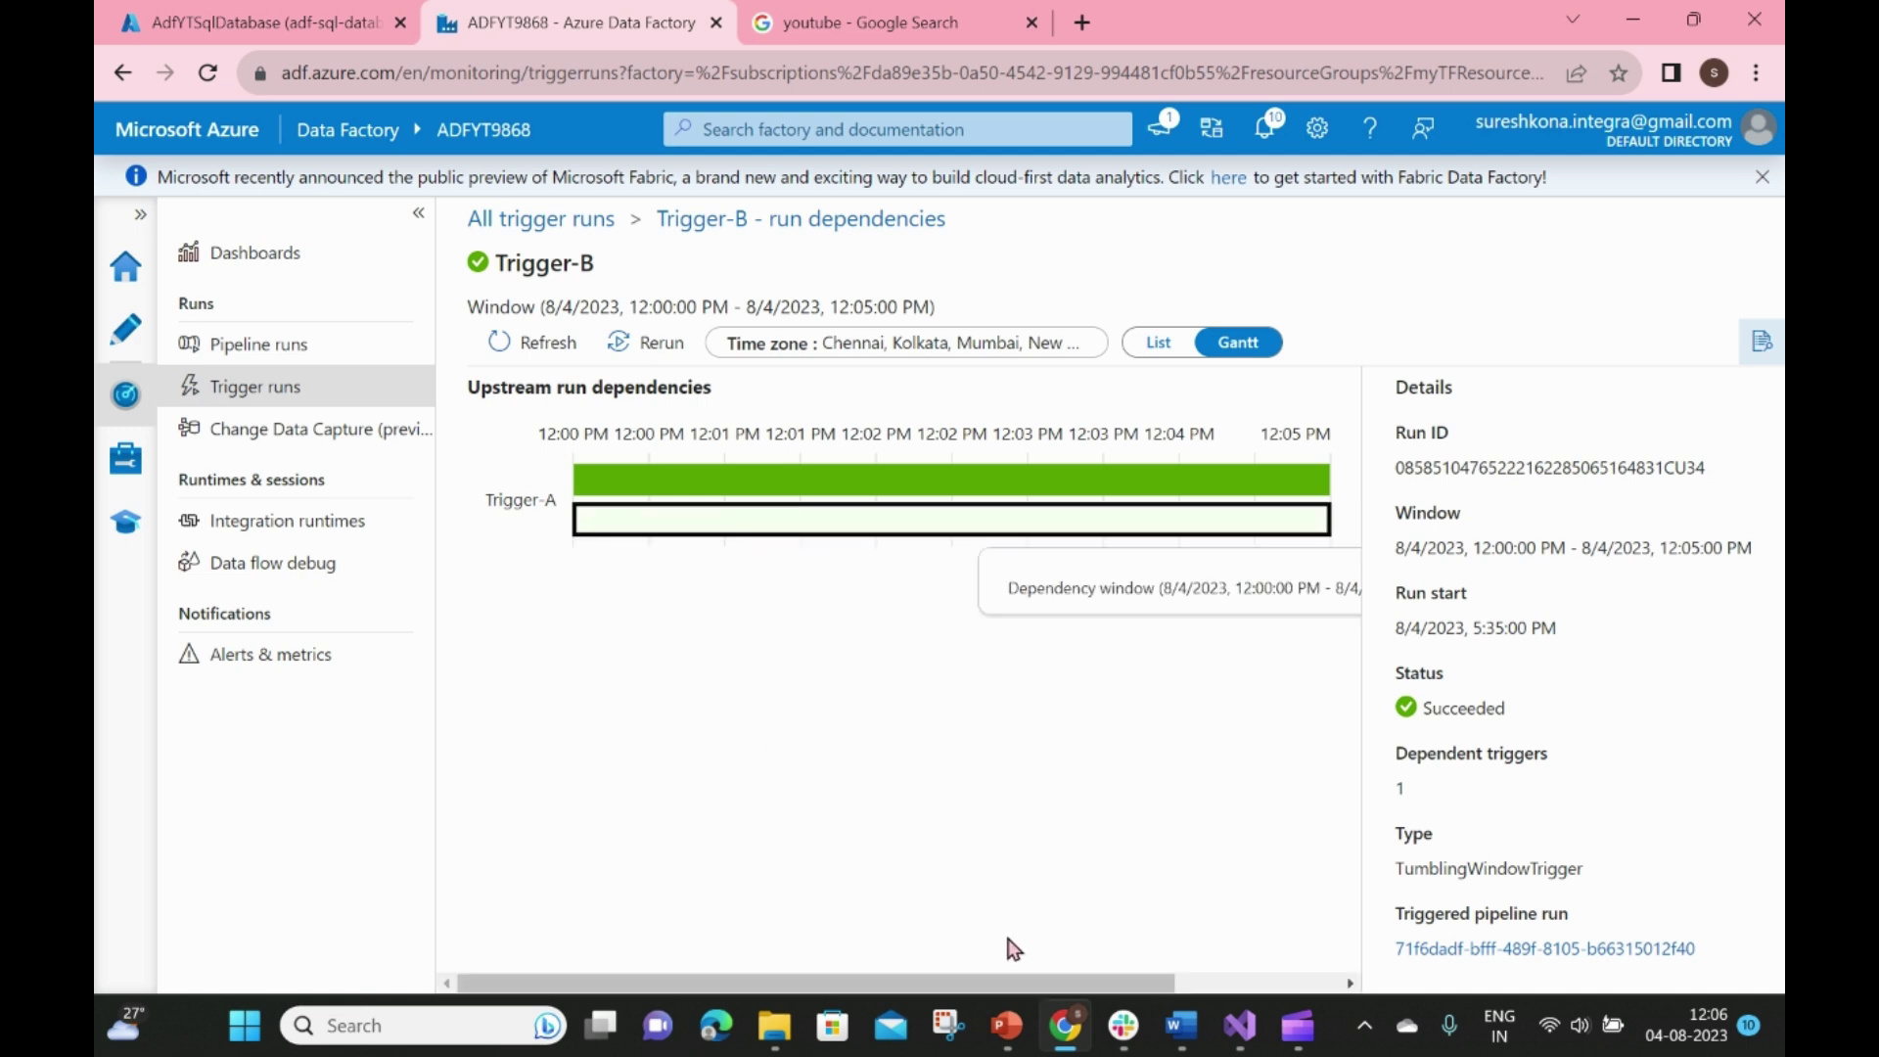
drag(1065, 978, 1179, 977)
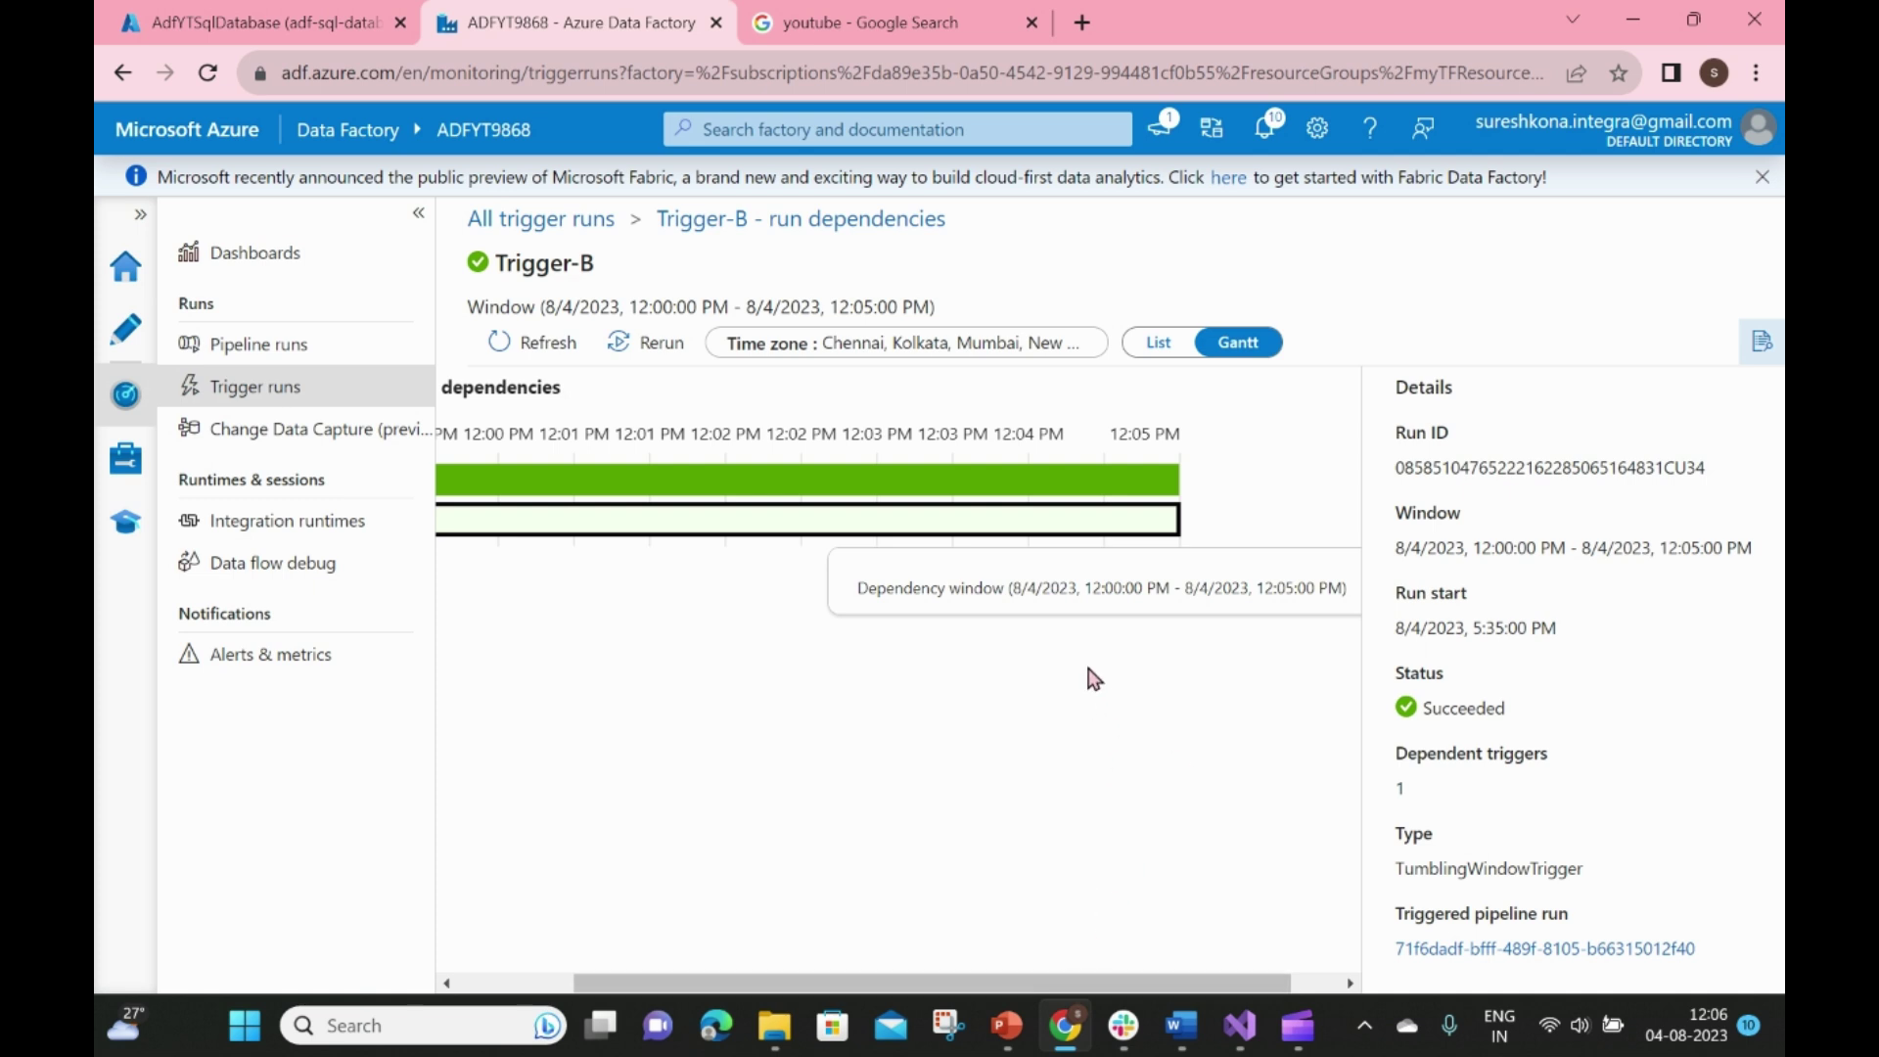
drag(1035, 978, 752, 847)
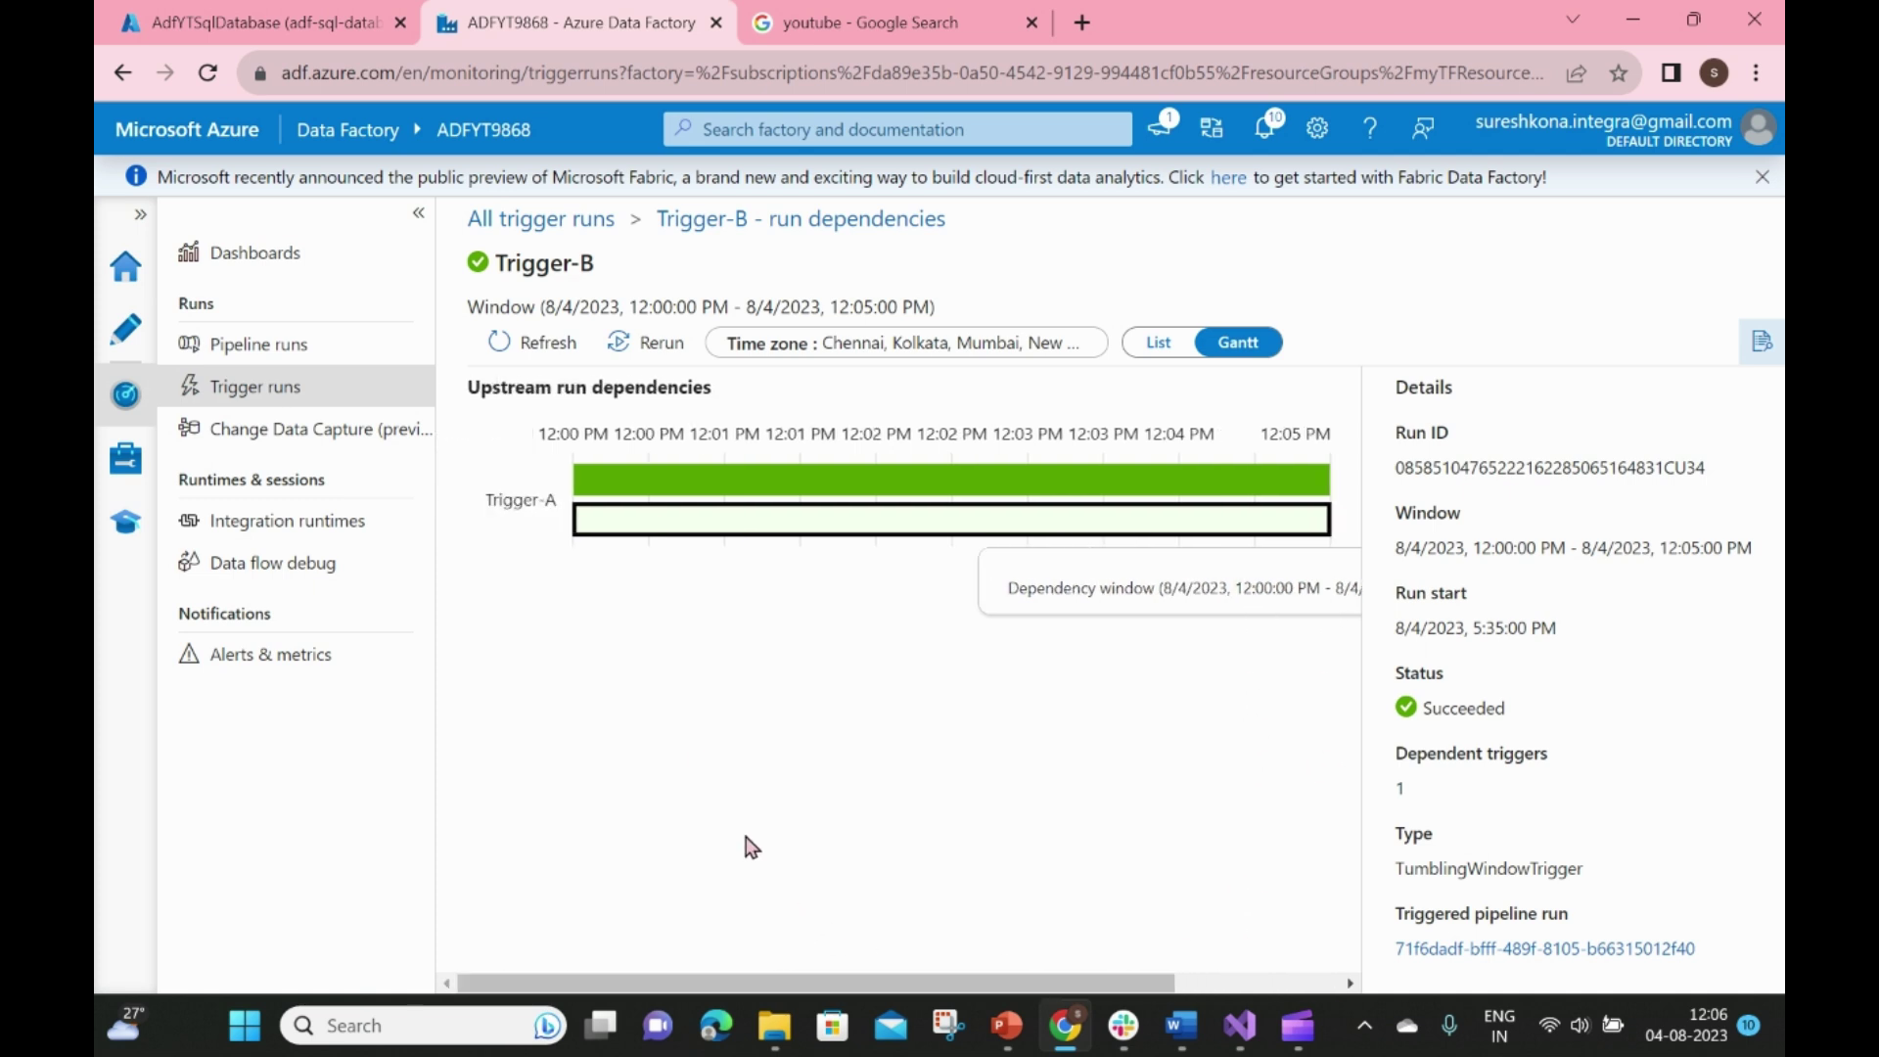
click(579, 224)
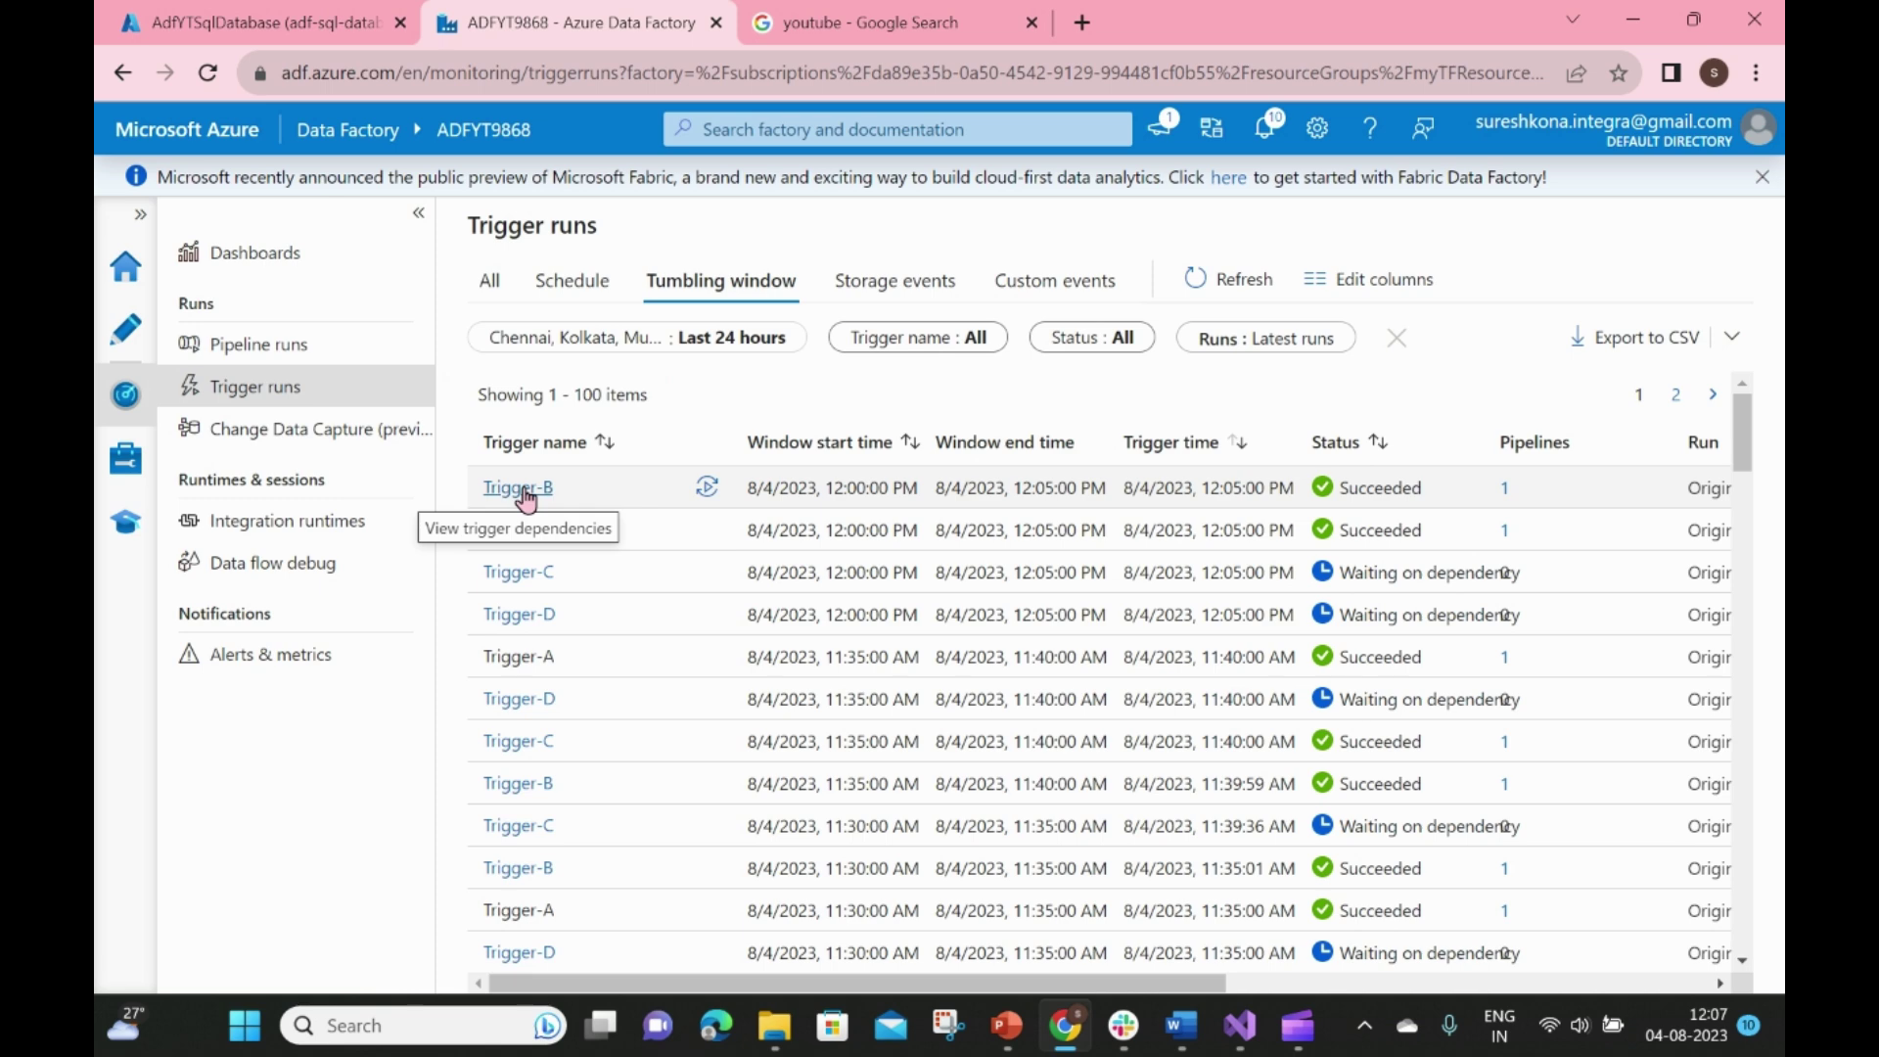
Review Trigger-B's dependency offset and window size in its advanced settings, and close it without changes
click(116, 457)
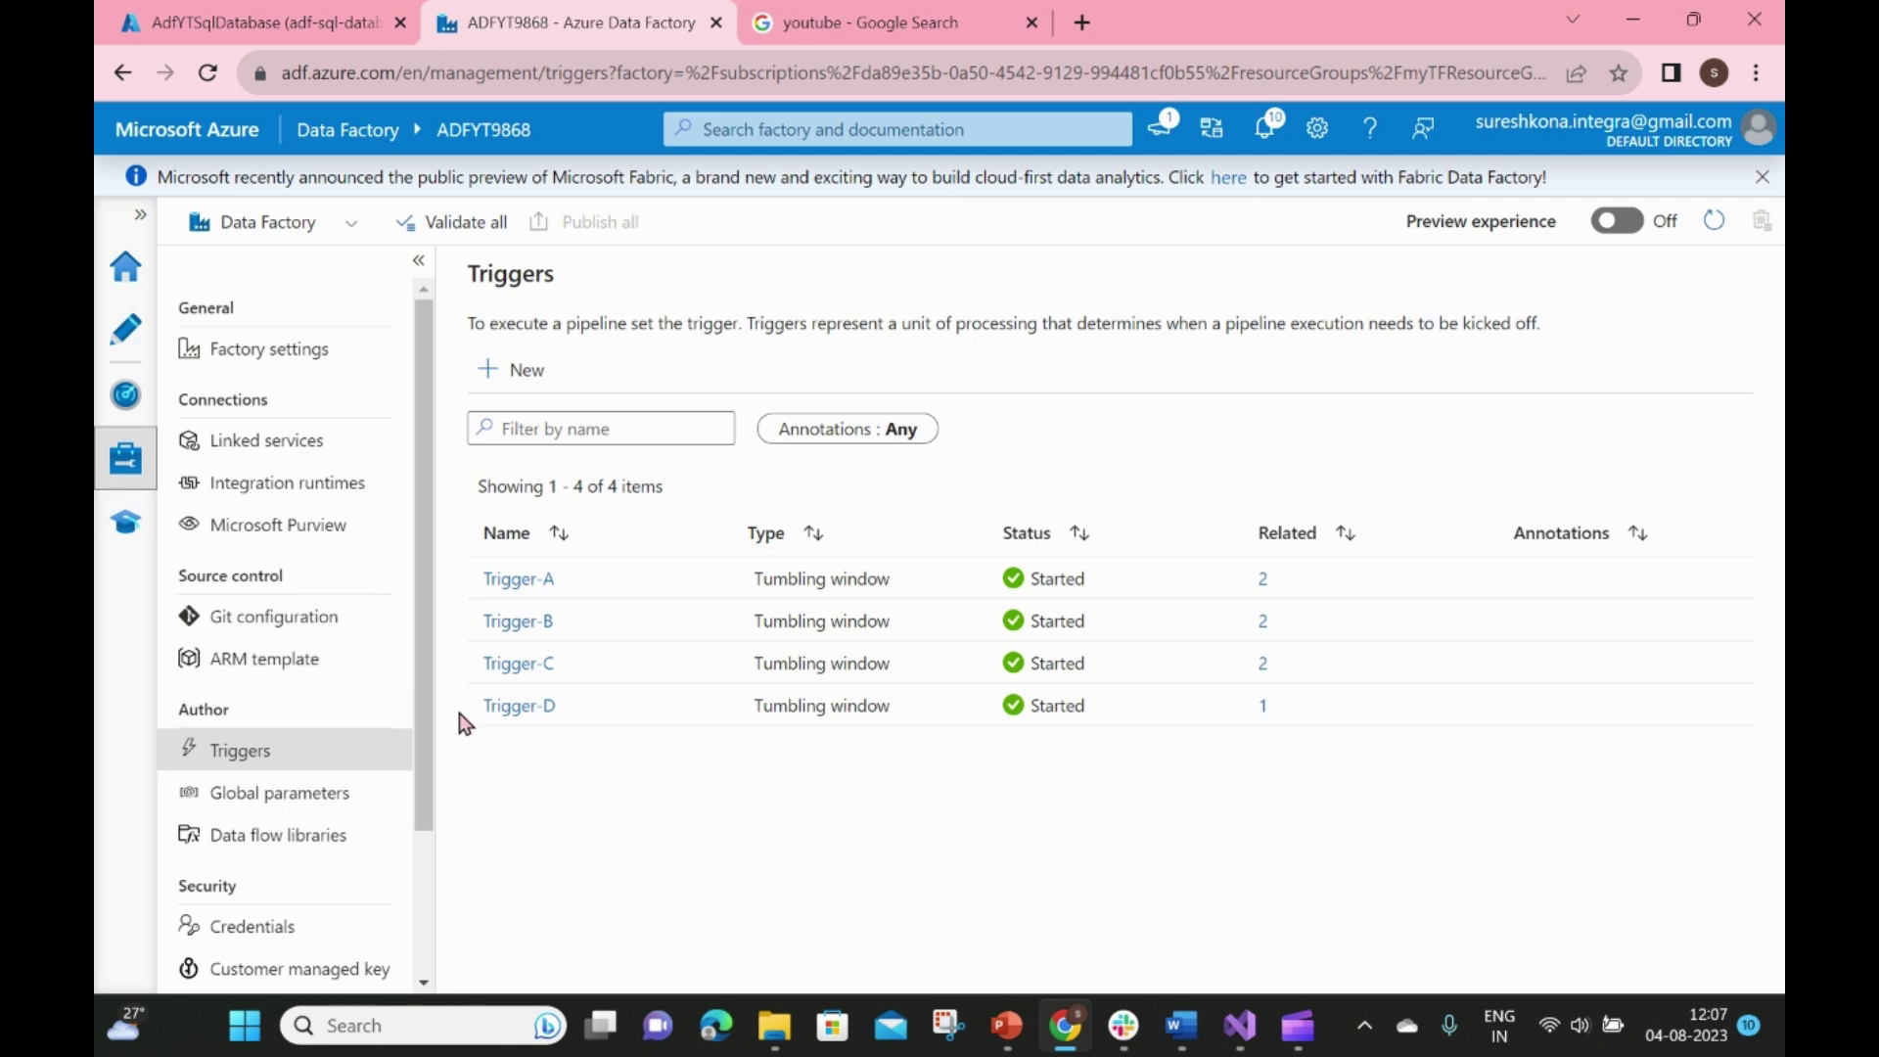
click(516, 621)
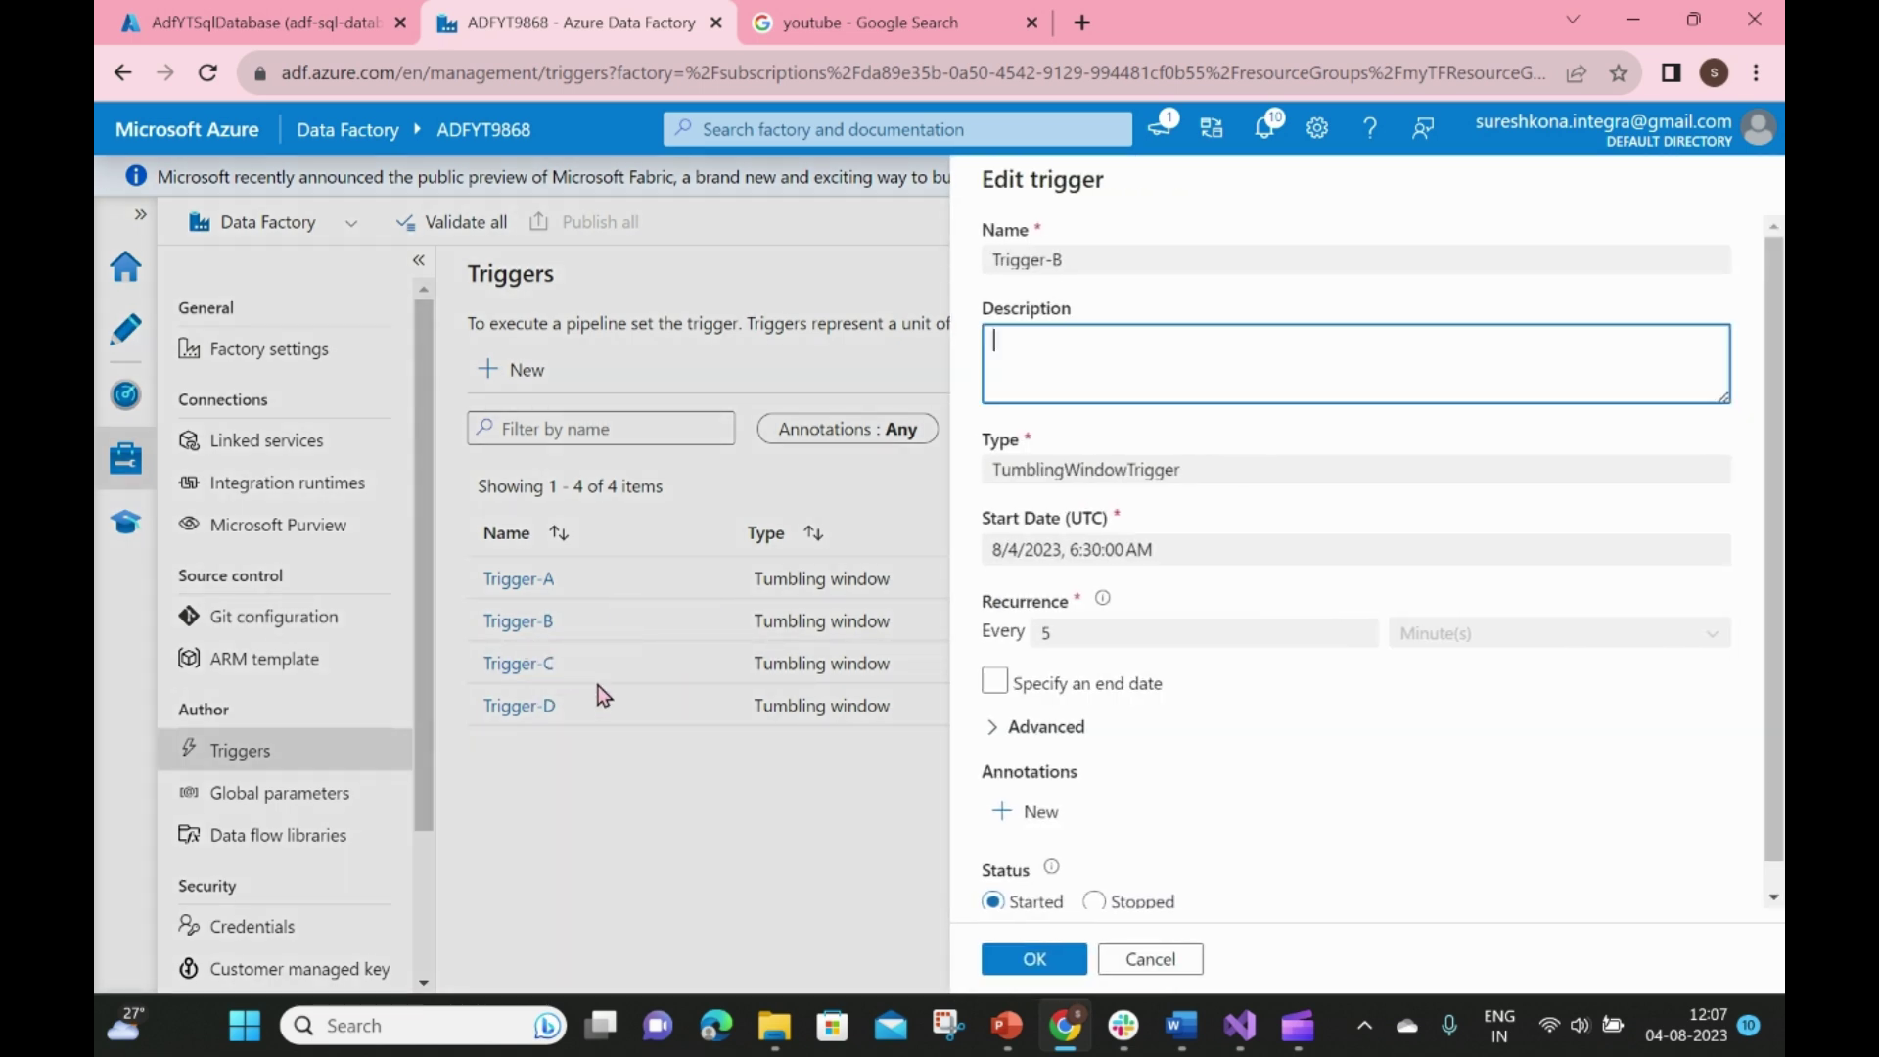
scroll(1223, 771, down, 1)
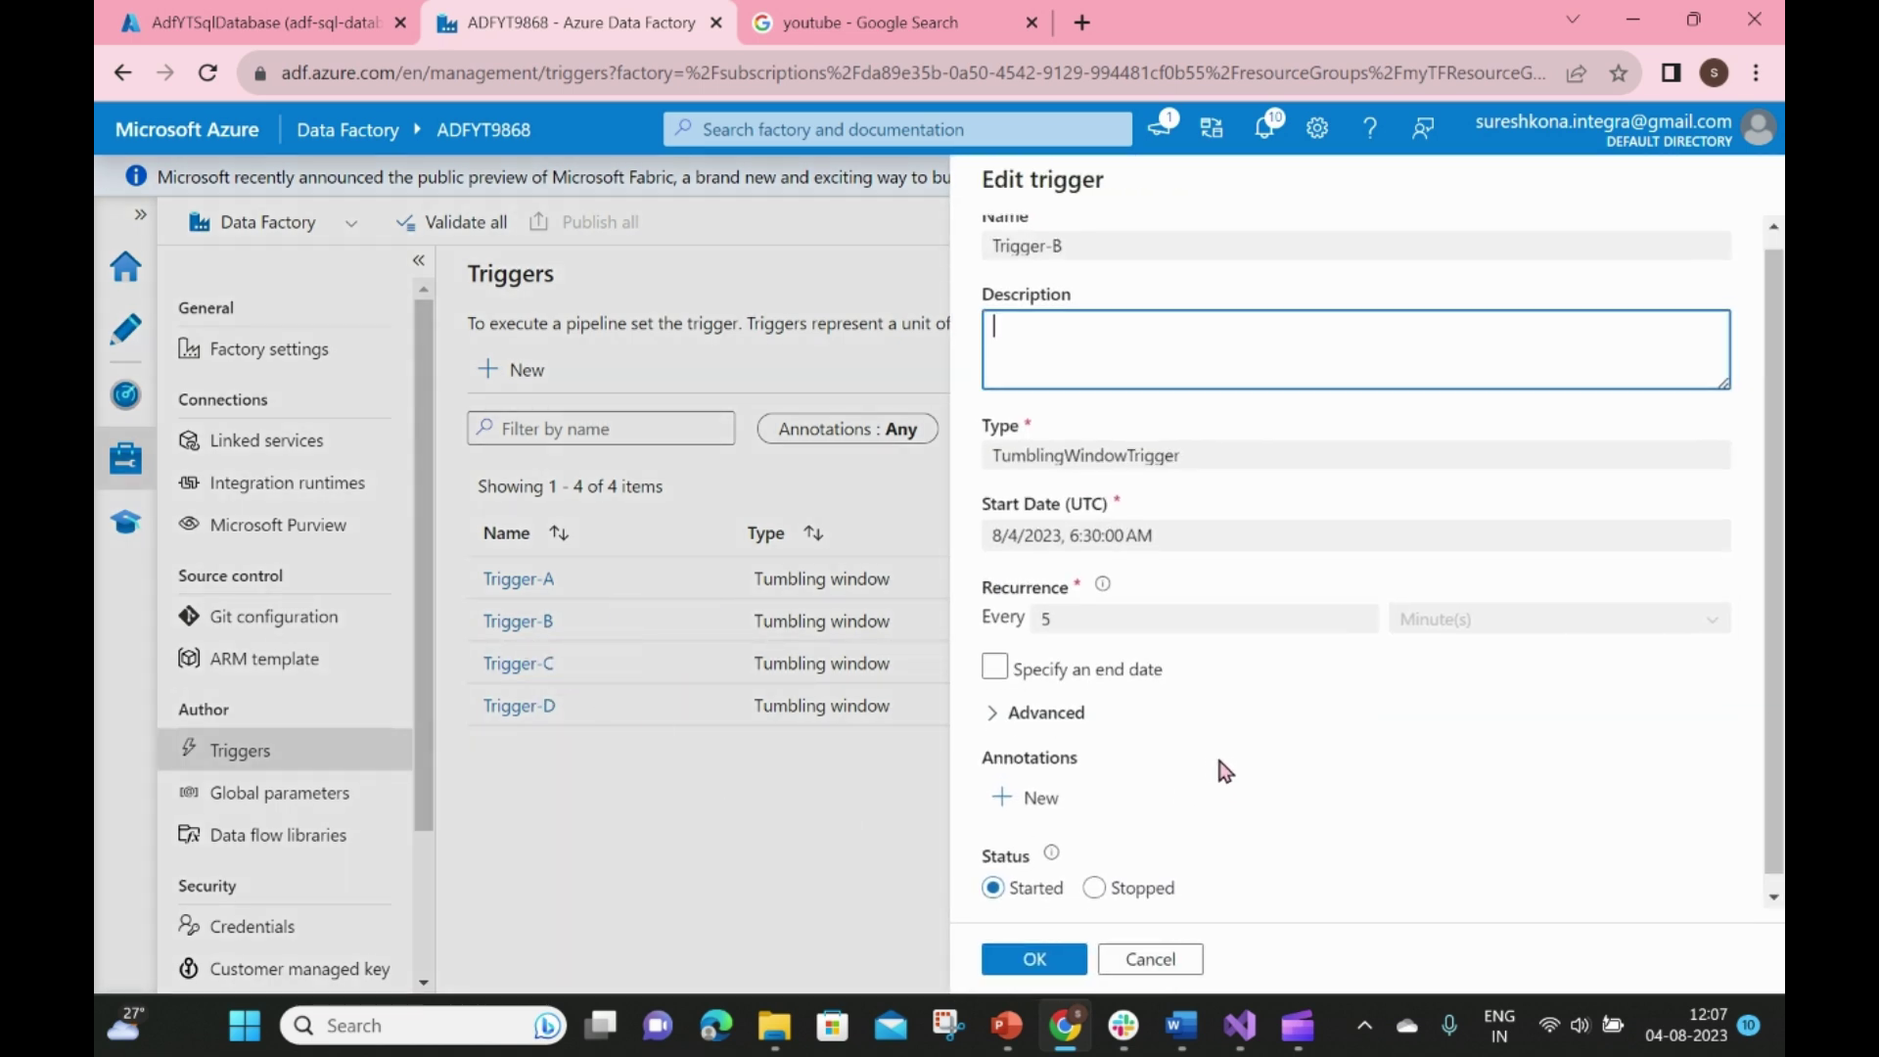
click(1000, 700)
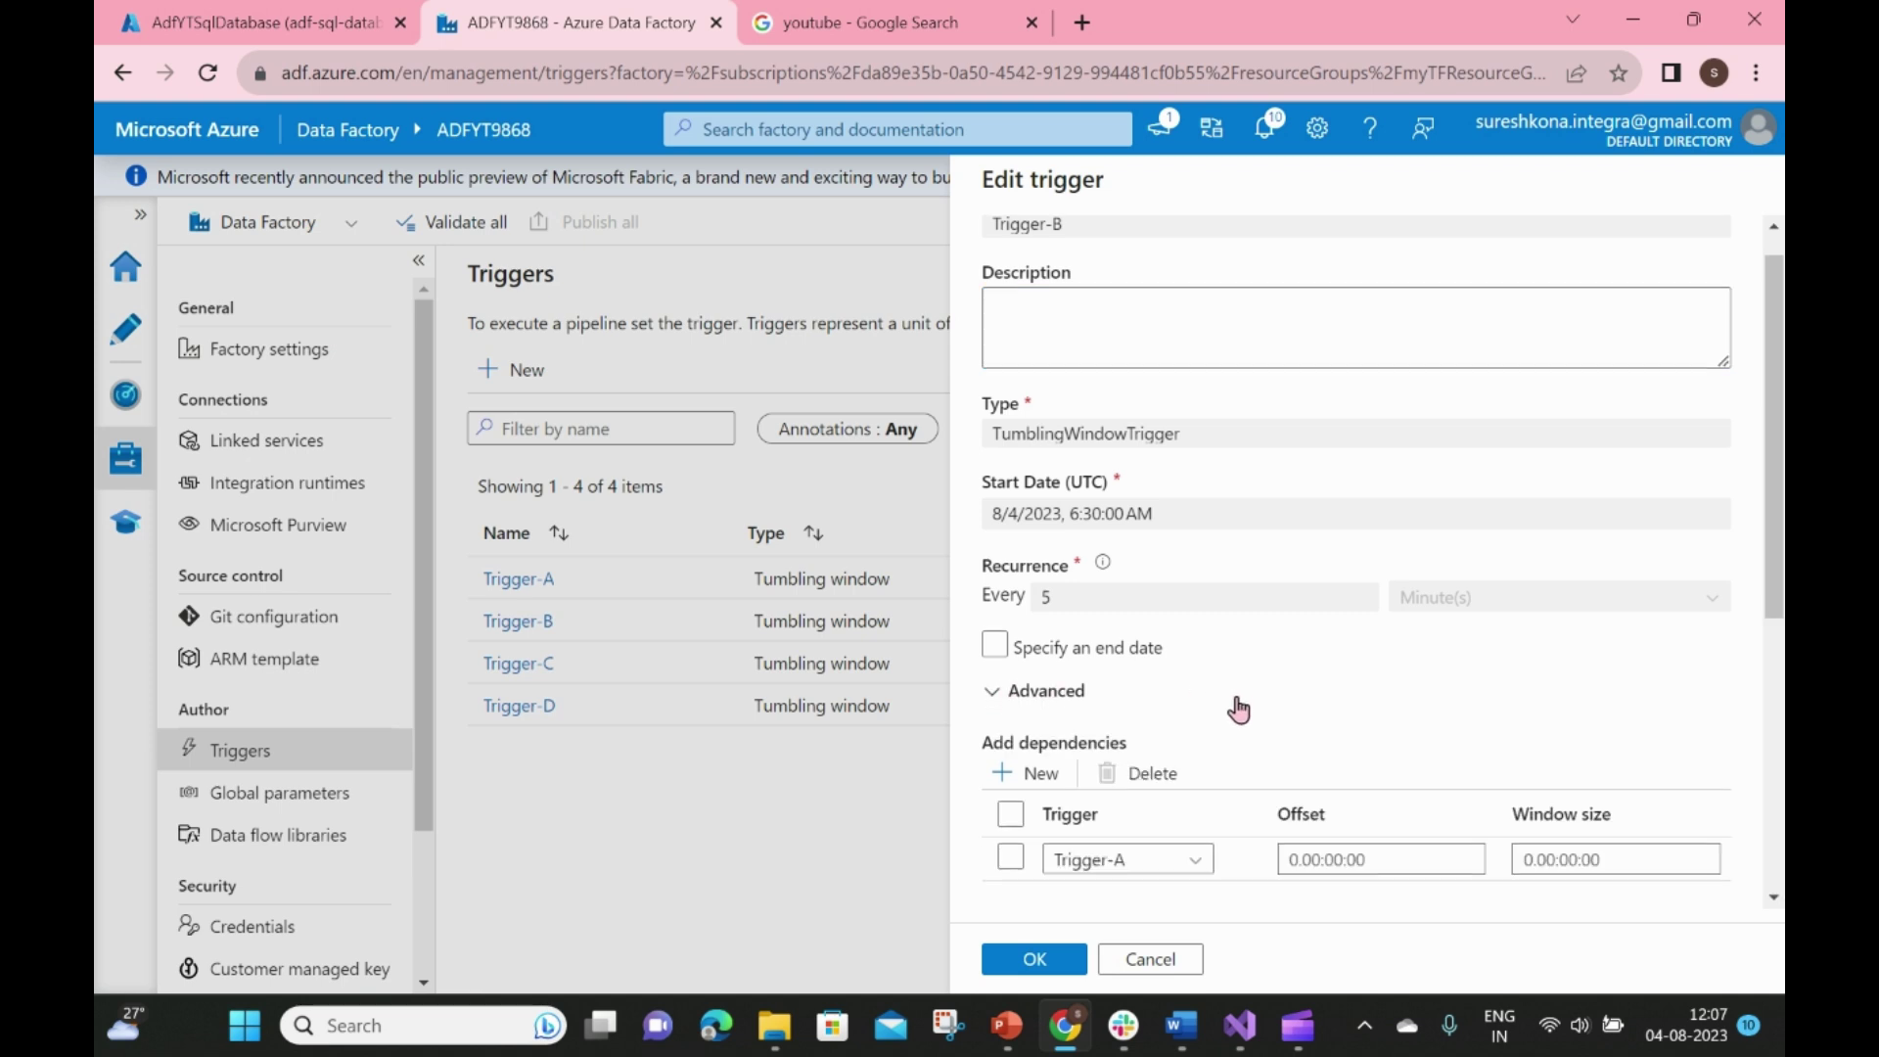
scroll(1239, 729, down, 3)
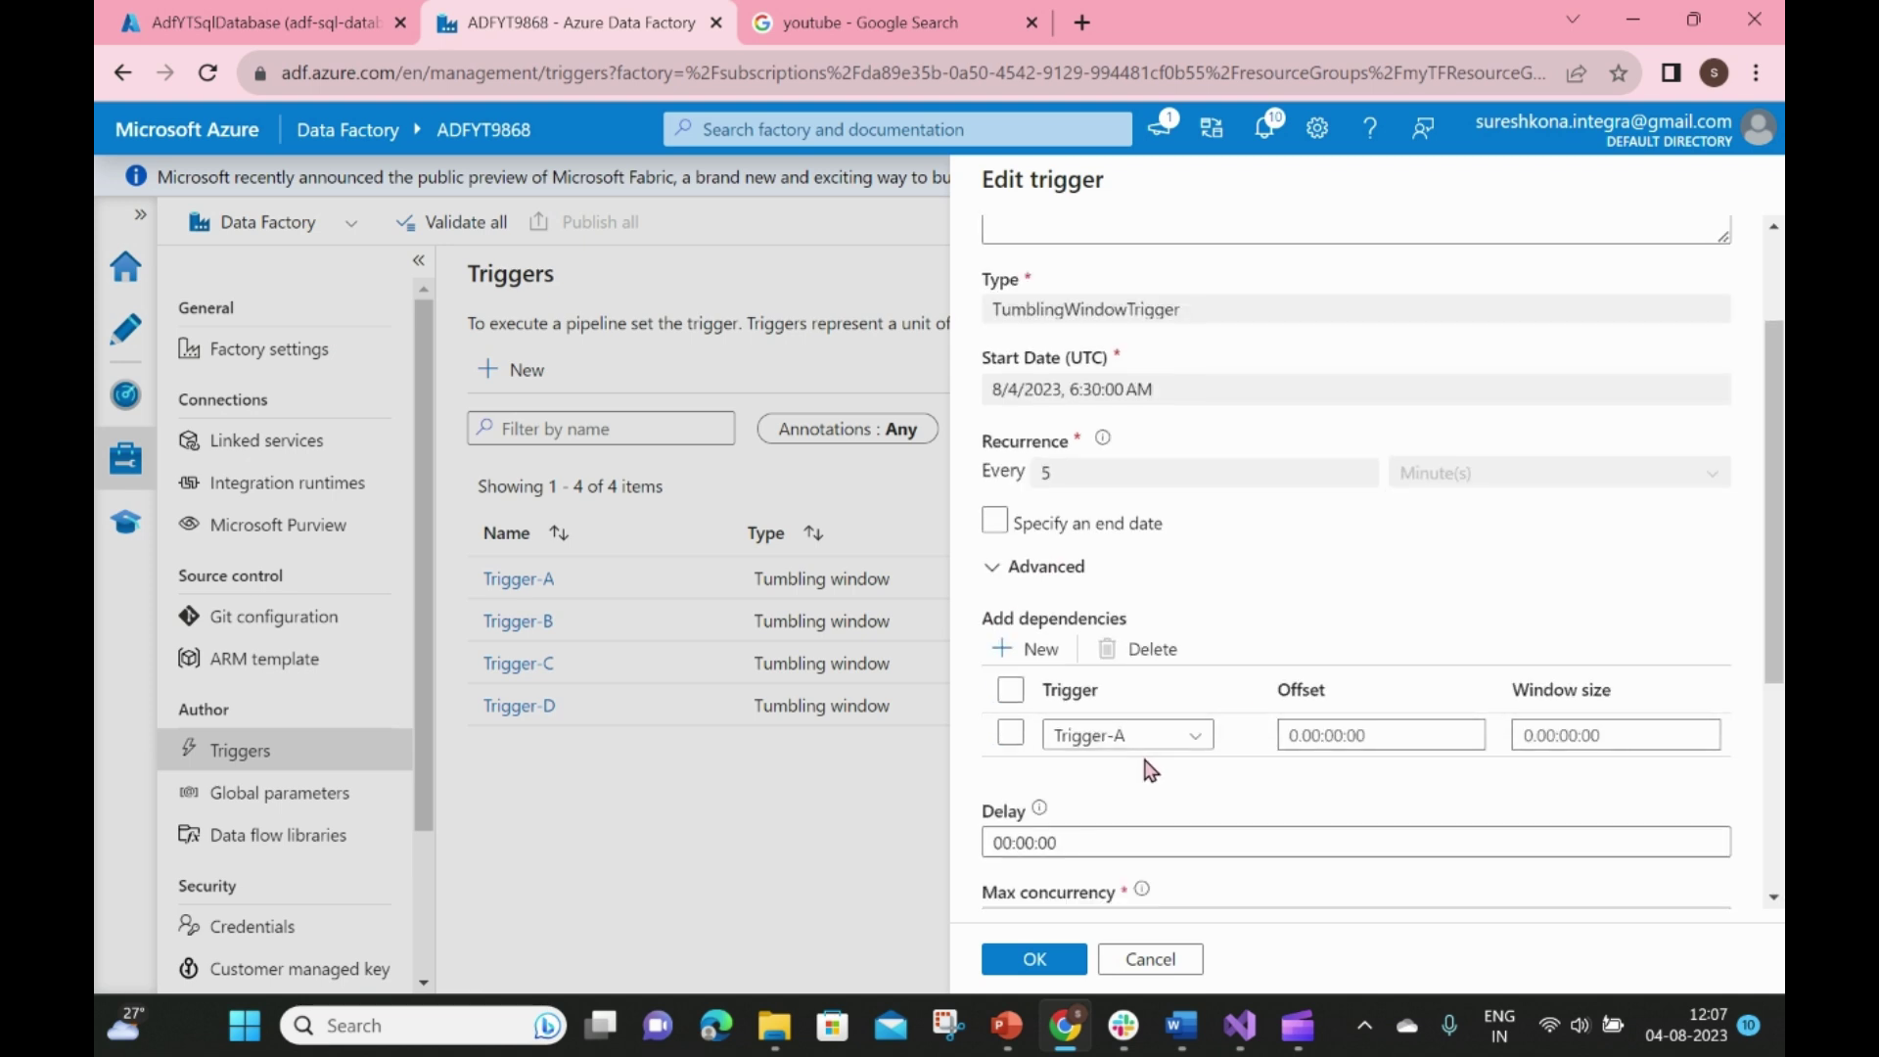
click(1150, 959)
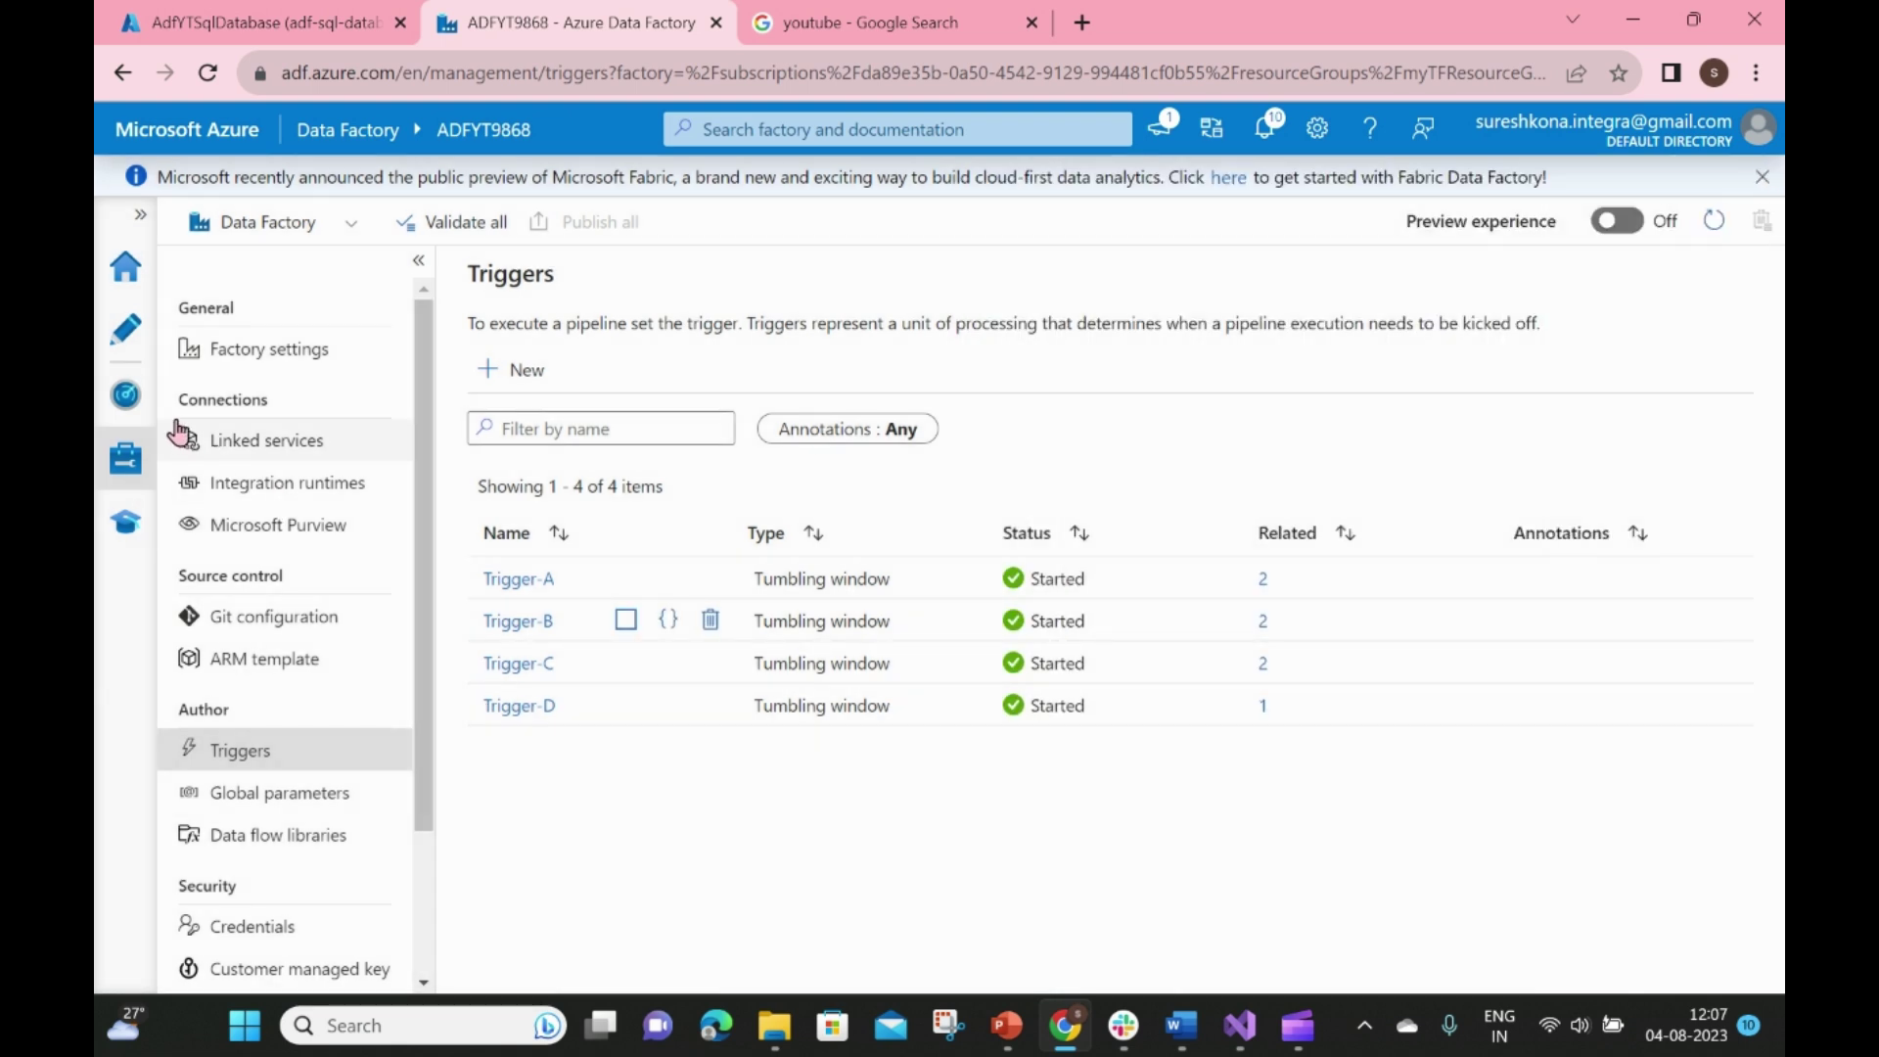
Examine the upstream dependency window on Trigger-B for Trigger-C's 12:00 PM run, then return to all trigger runs
click(126, 394)
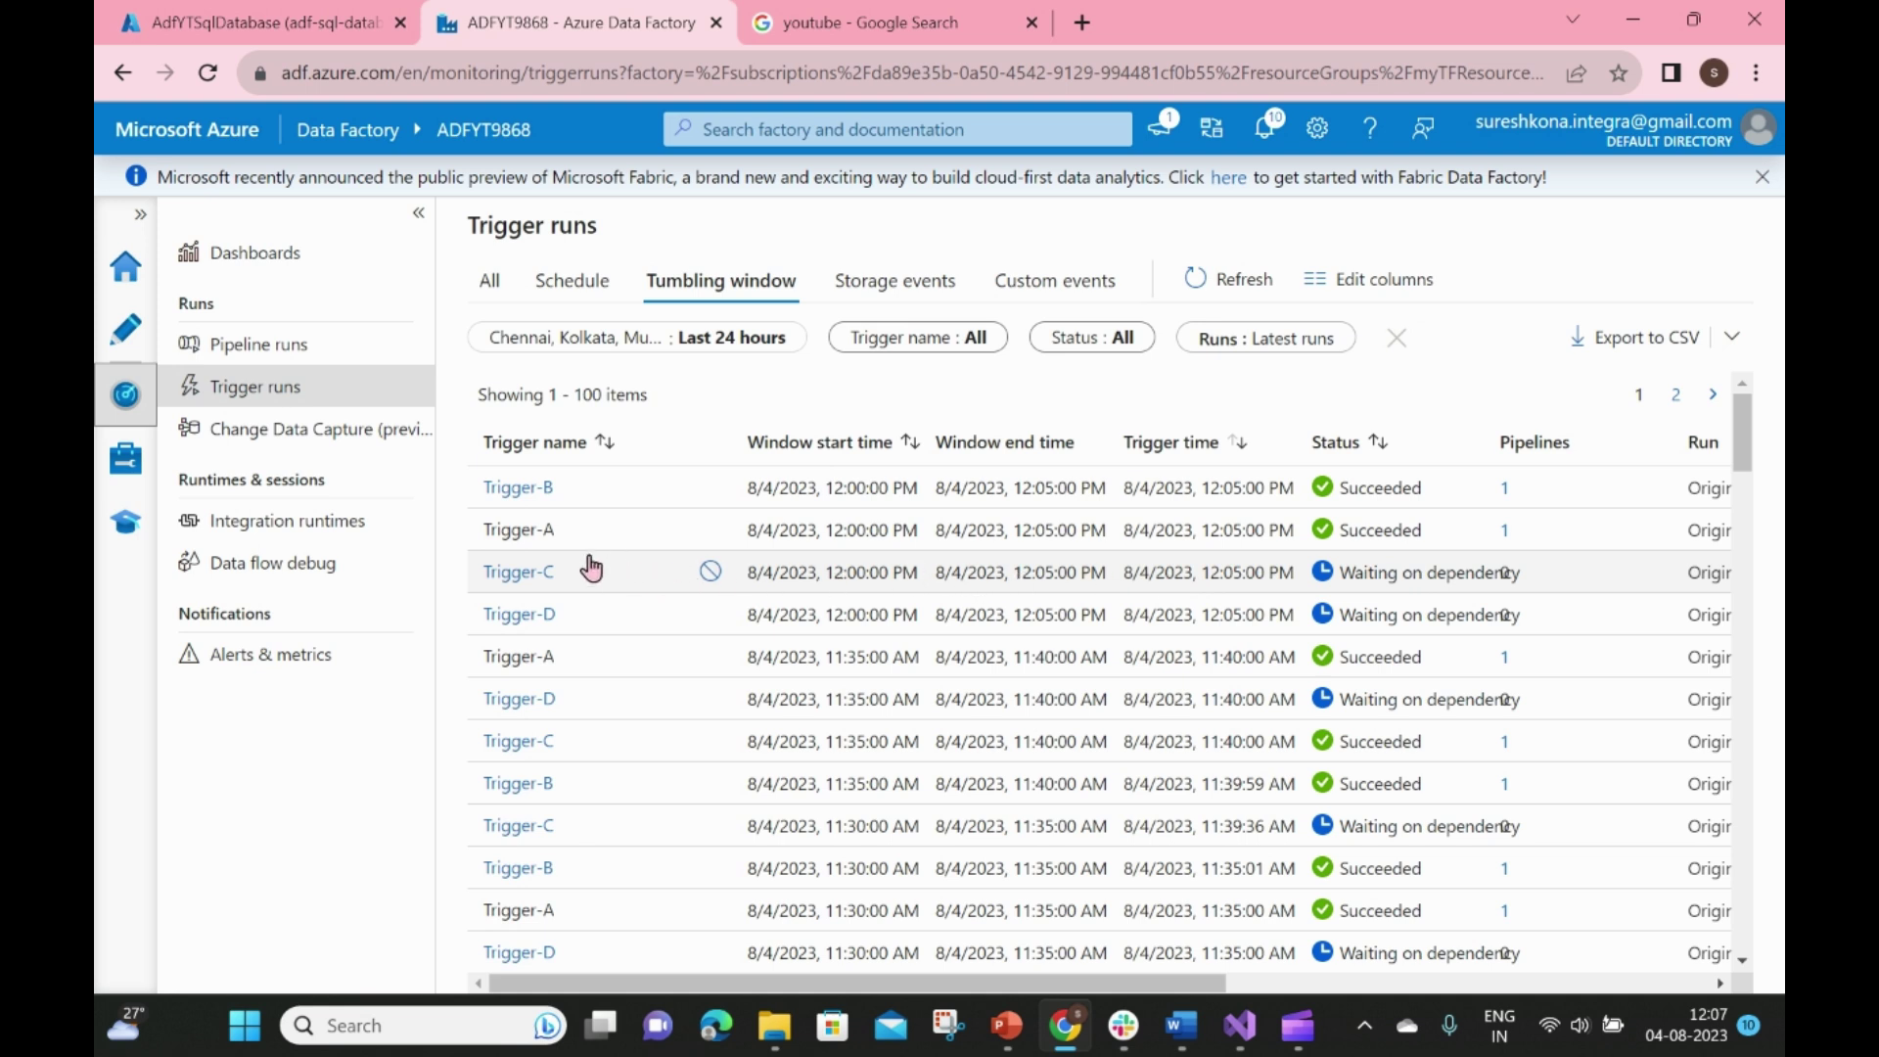
click(520, 574)
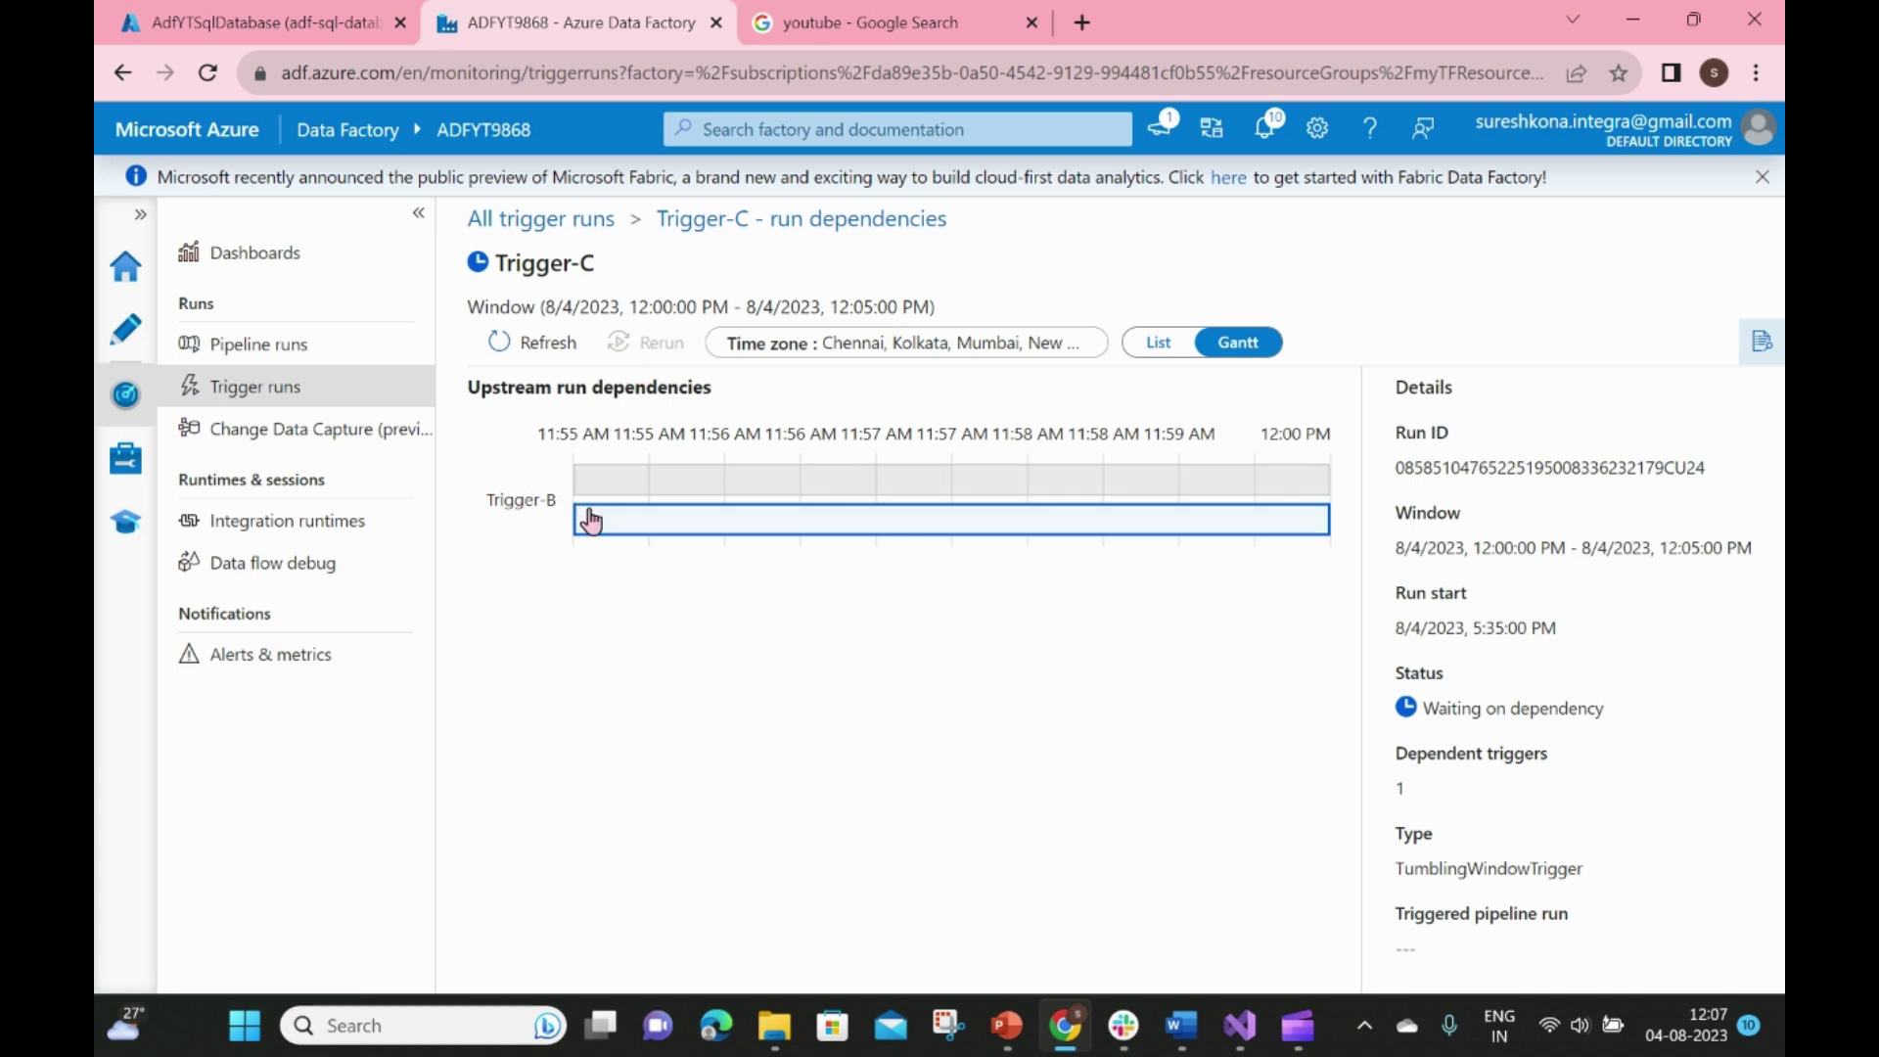
click(690, 530)
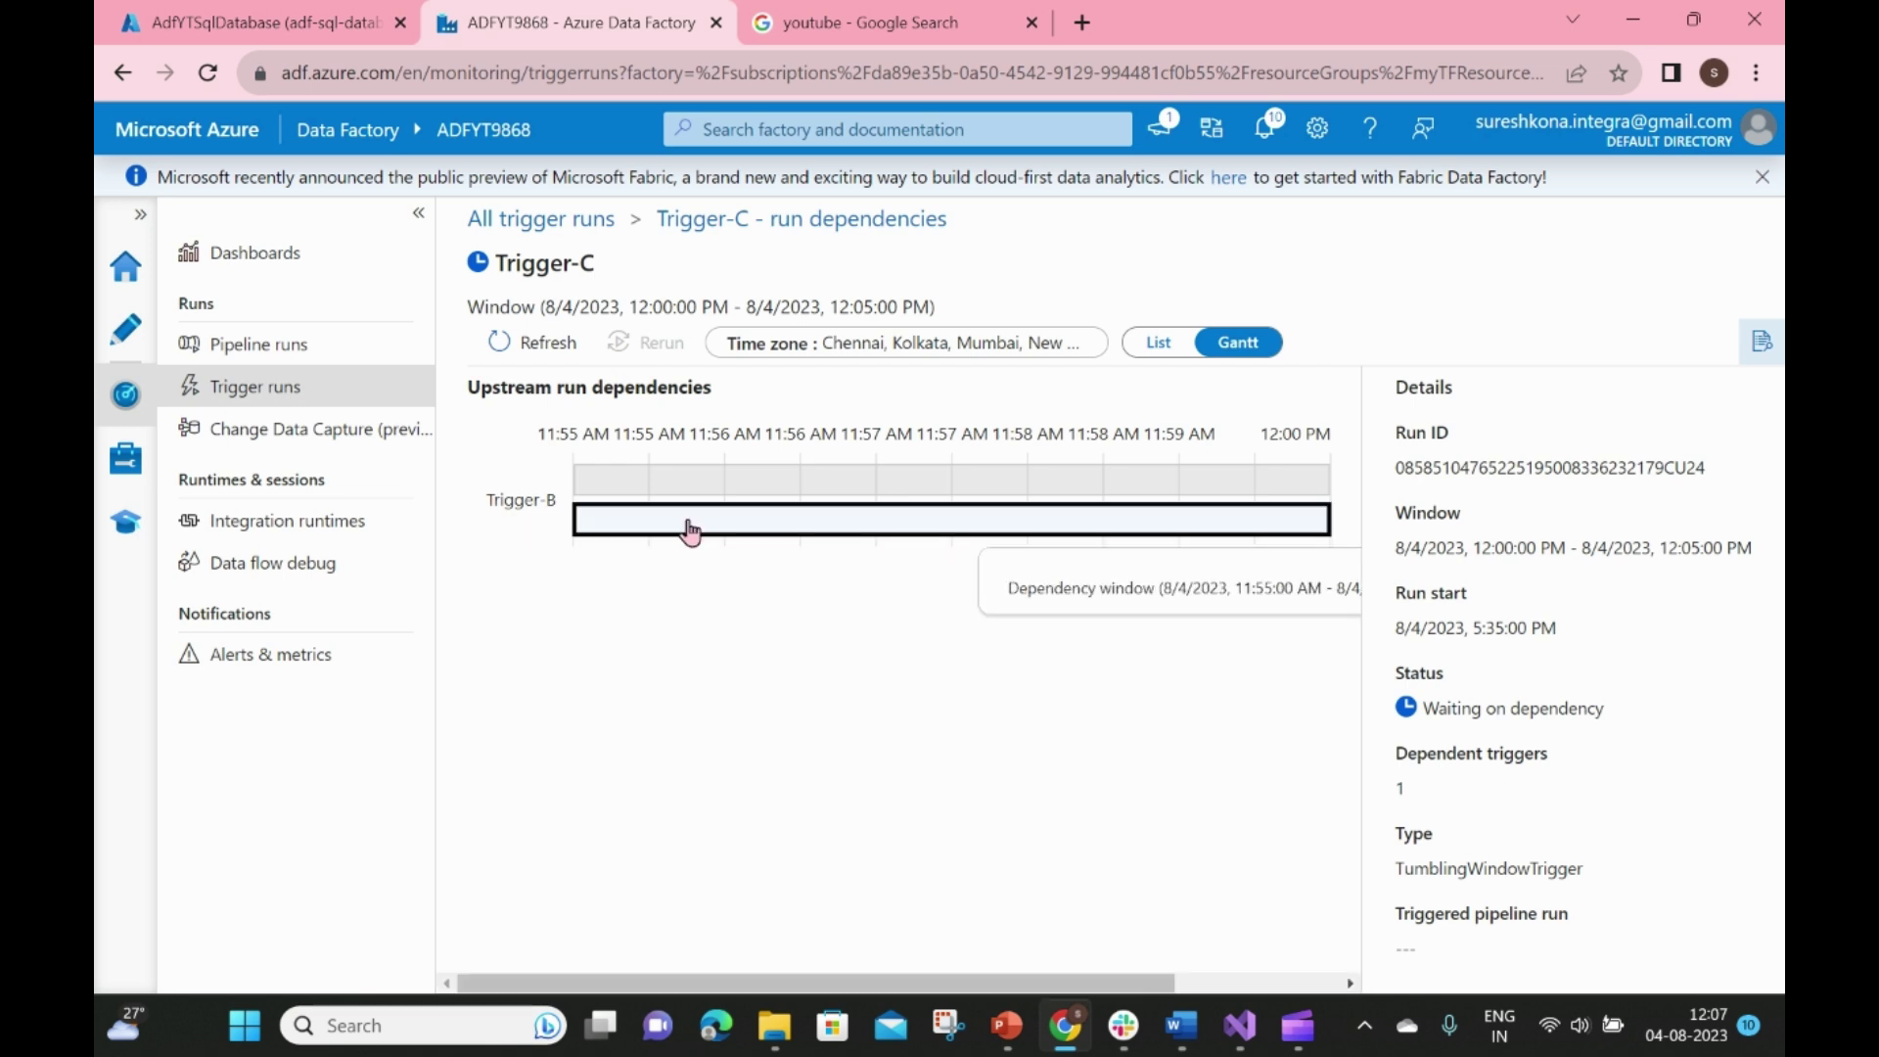
drag(1028, 979, 1118, 977)
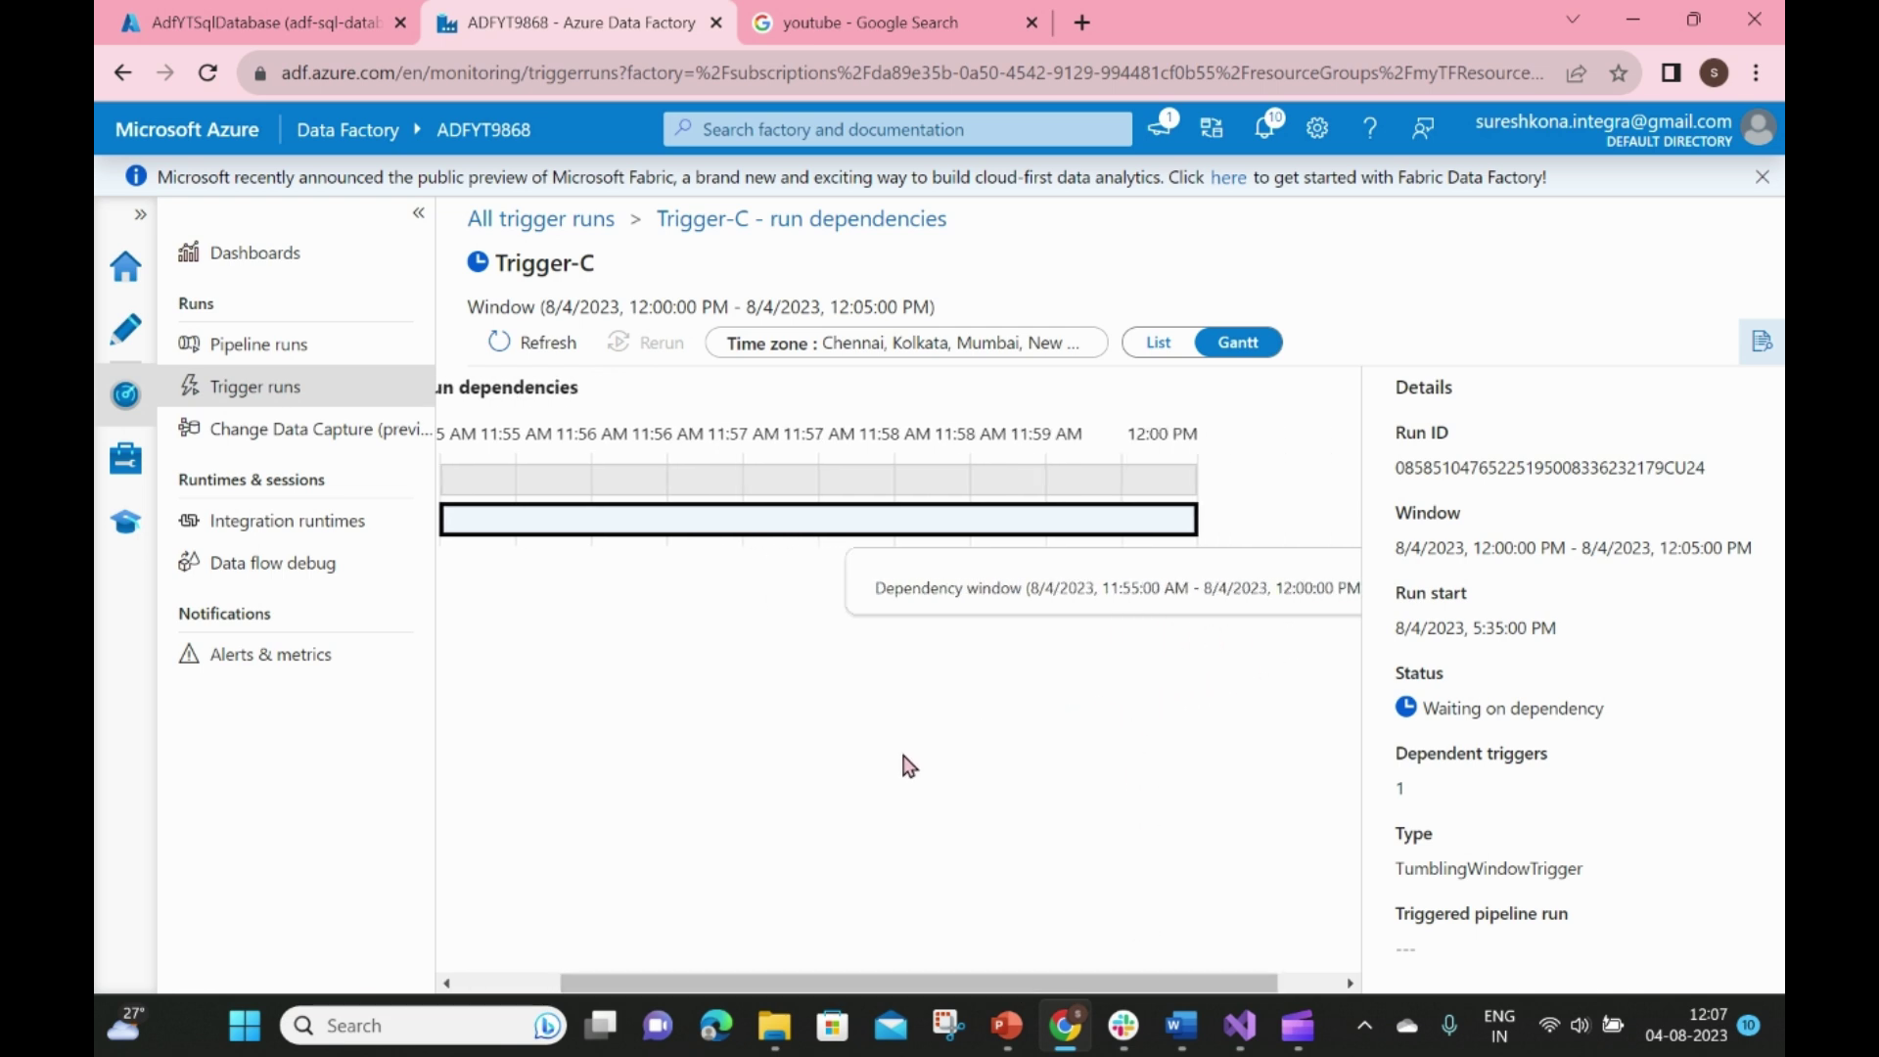
drag(788, 979, 667, 940)
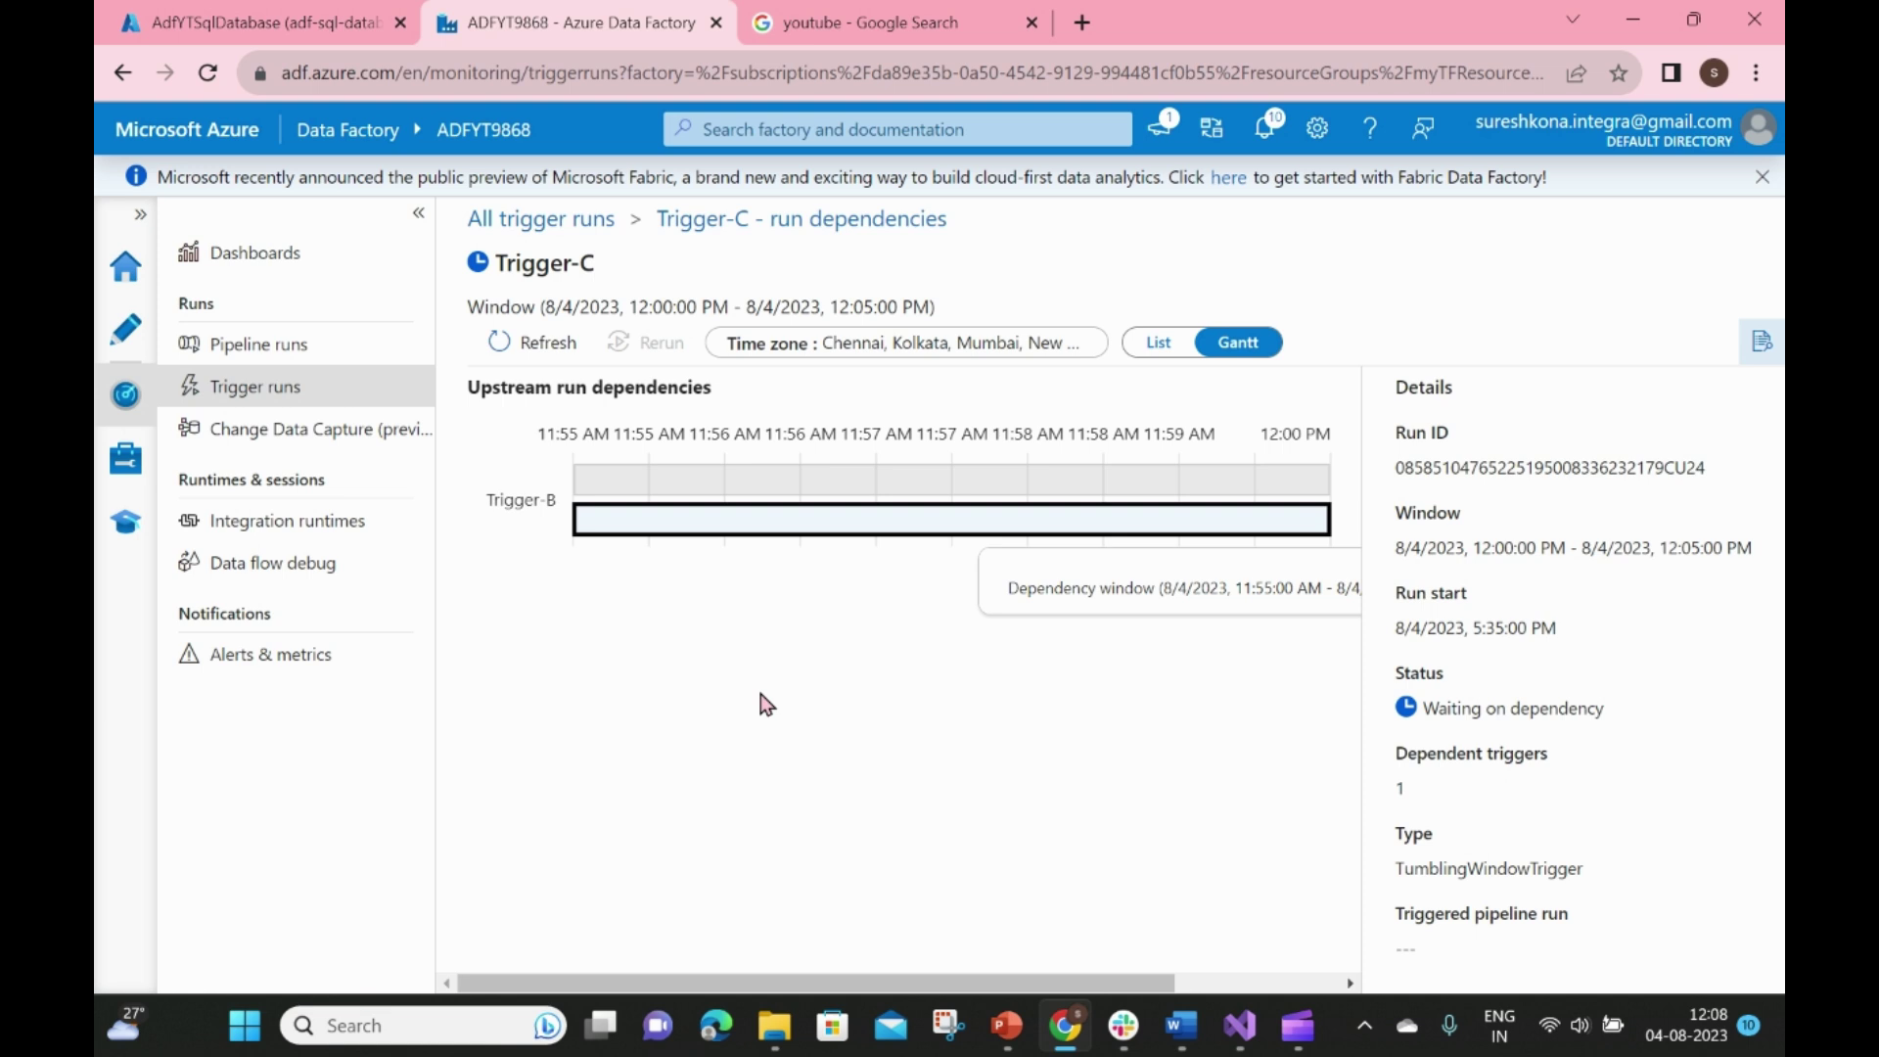
click(570, 224)
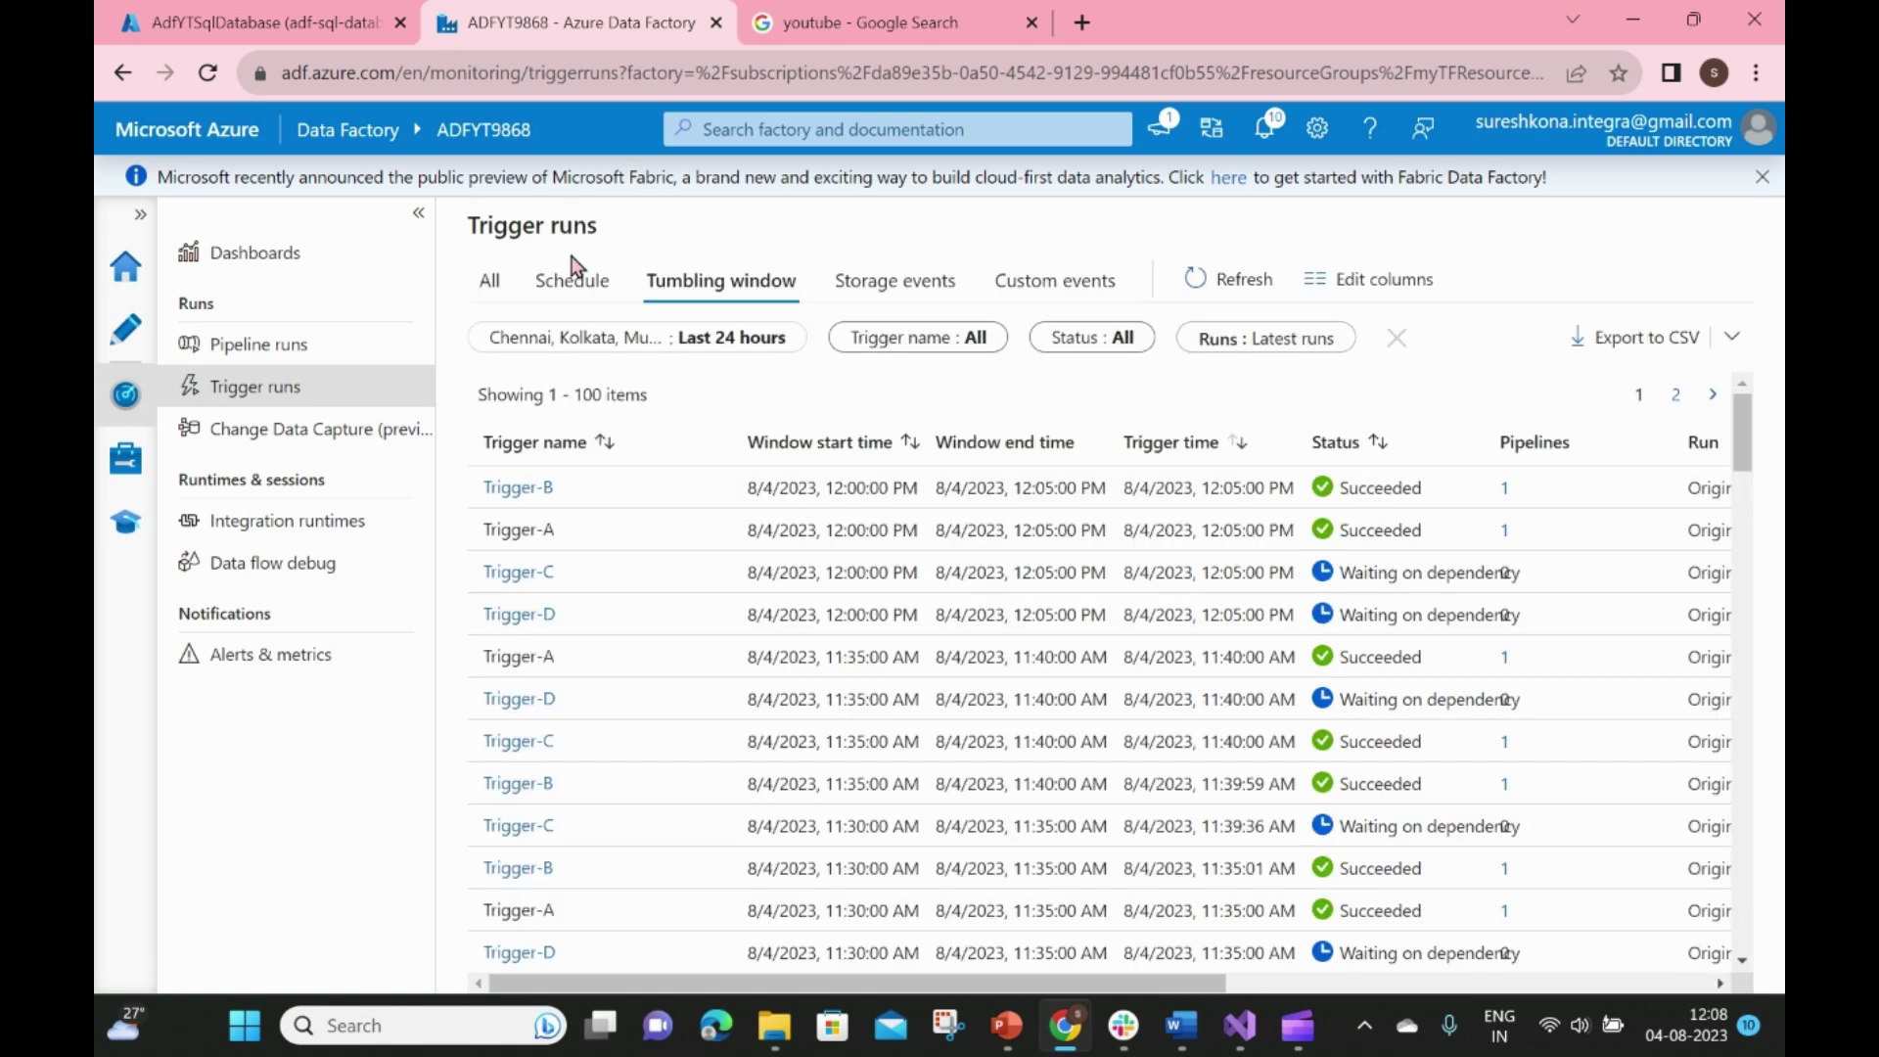
Review Trigger-C's dependency on Trigger-B, including offset and window size, in its advanced settings and accept the trigger as is
click(115, 455)
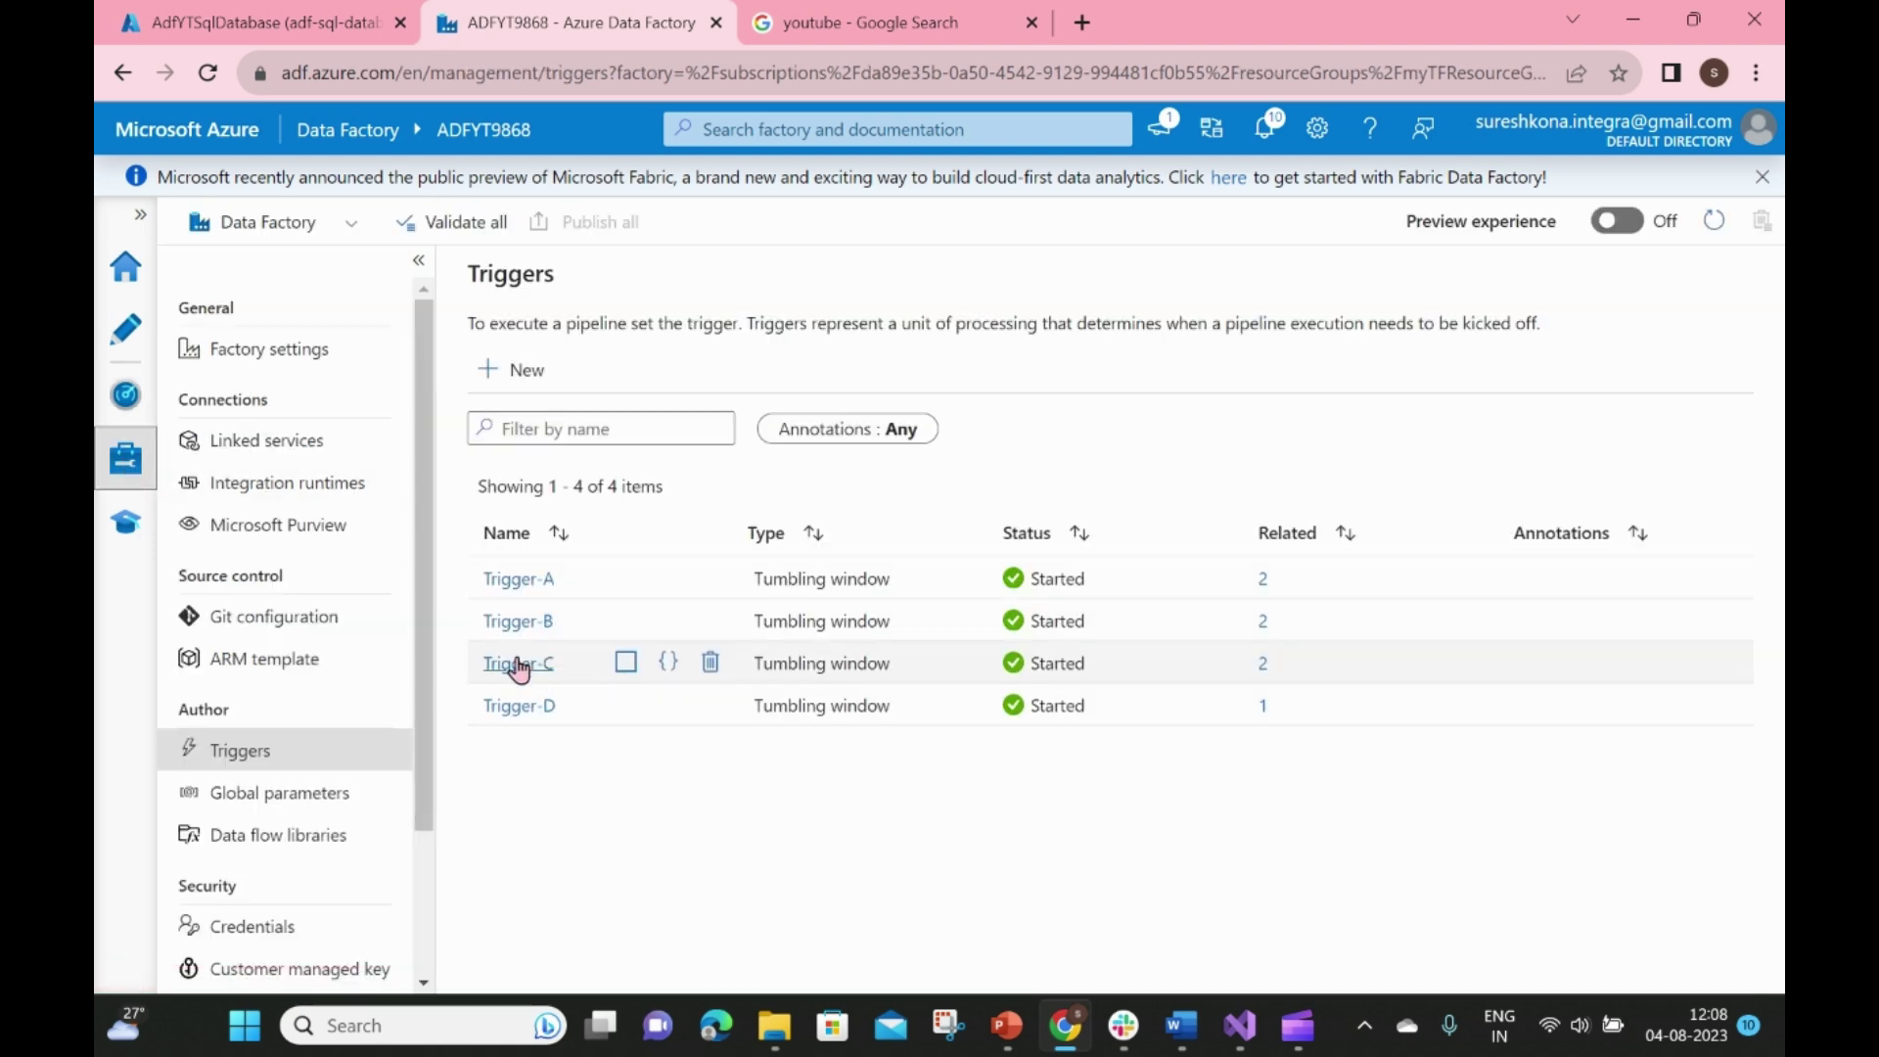
click(538, 664)
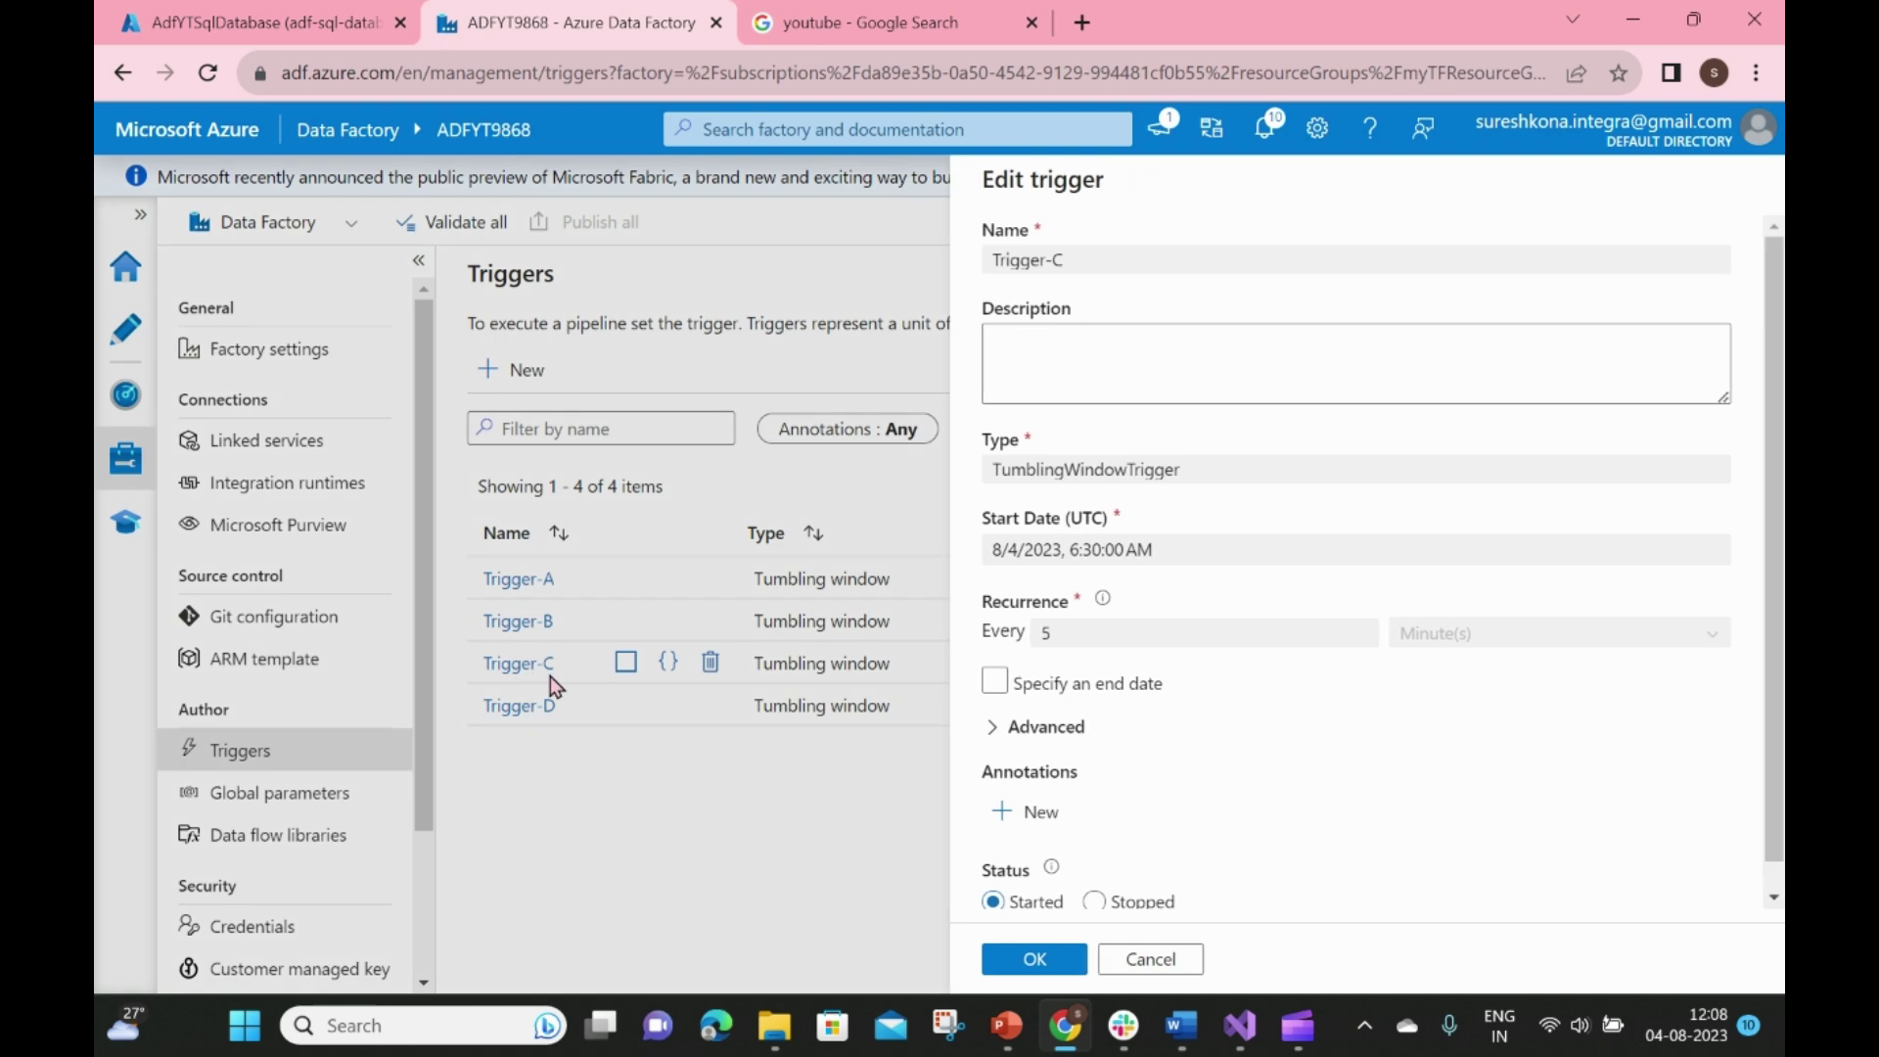
click(996, 732)
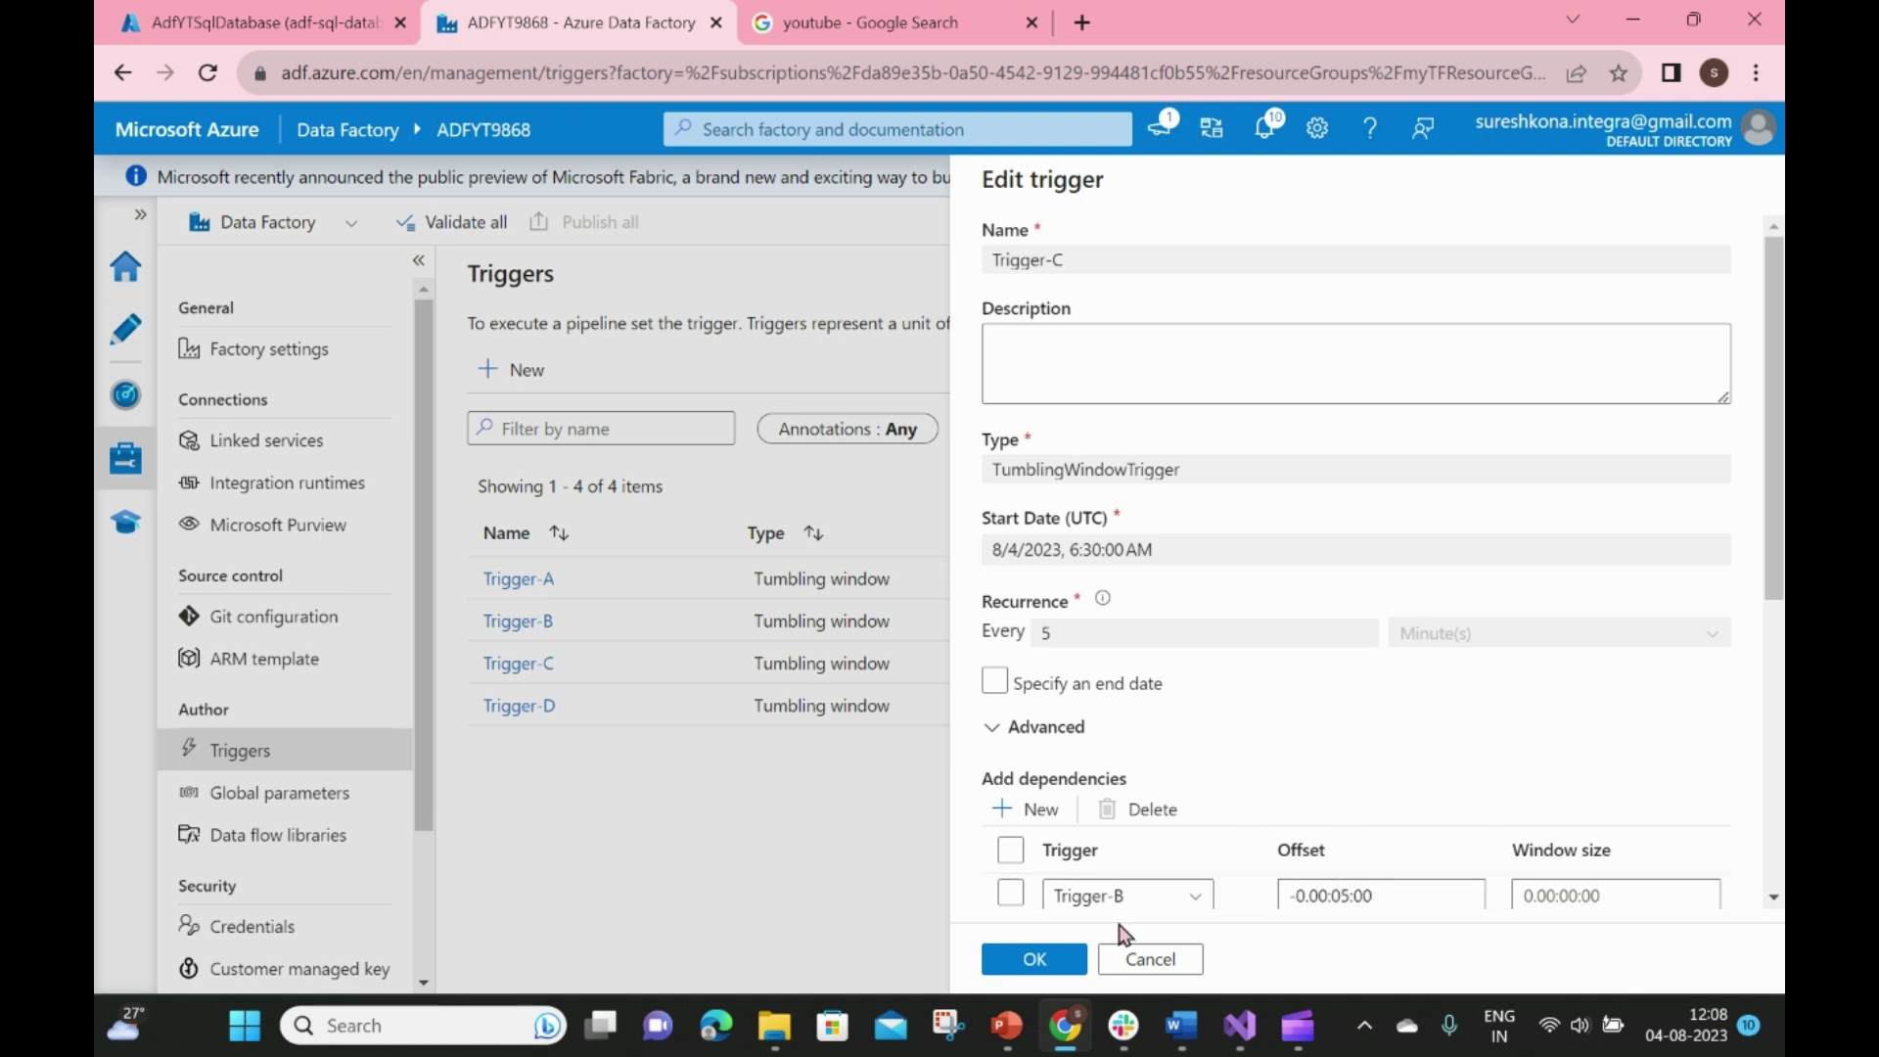
click(1035, 959)
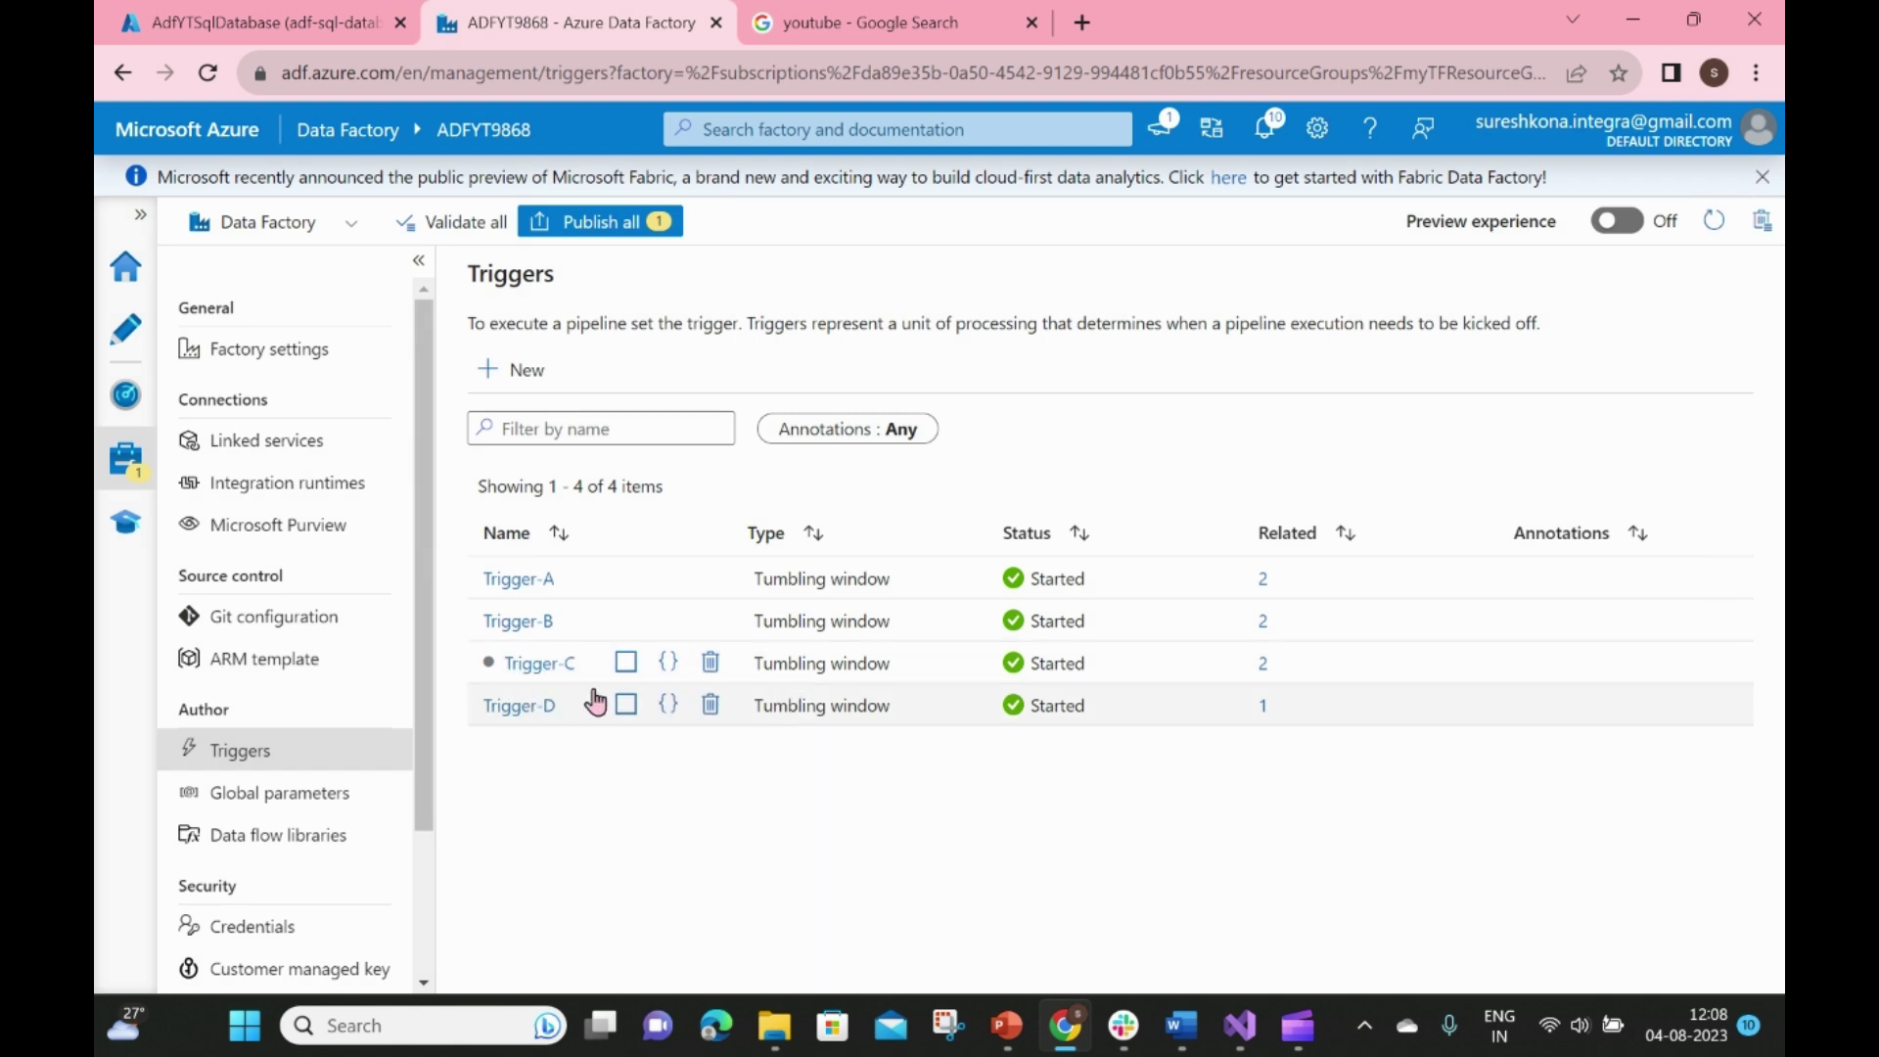
Examine the upstream dependency window on Trigger-C for Trigger-D's 12:00 PM run in monitoring, then return to all trigger runs
click(120, 395)
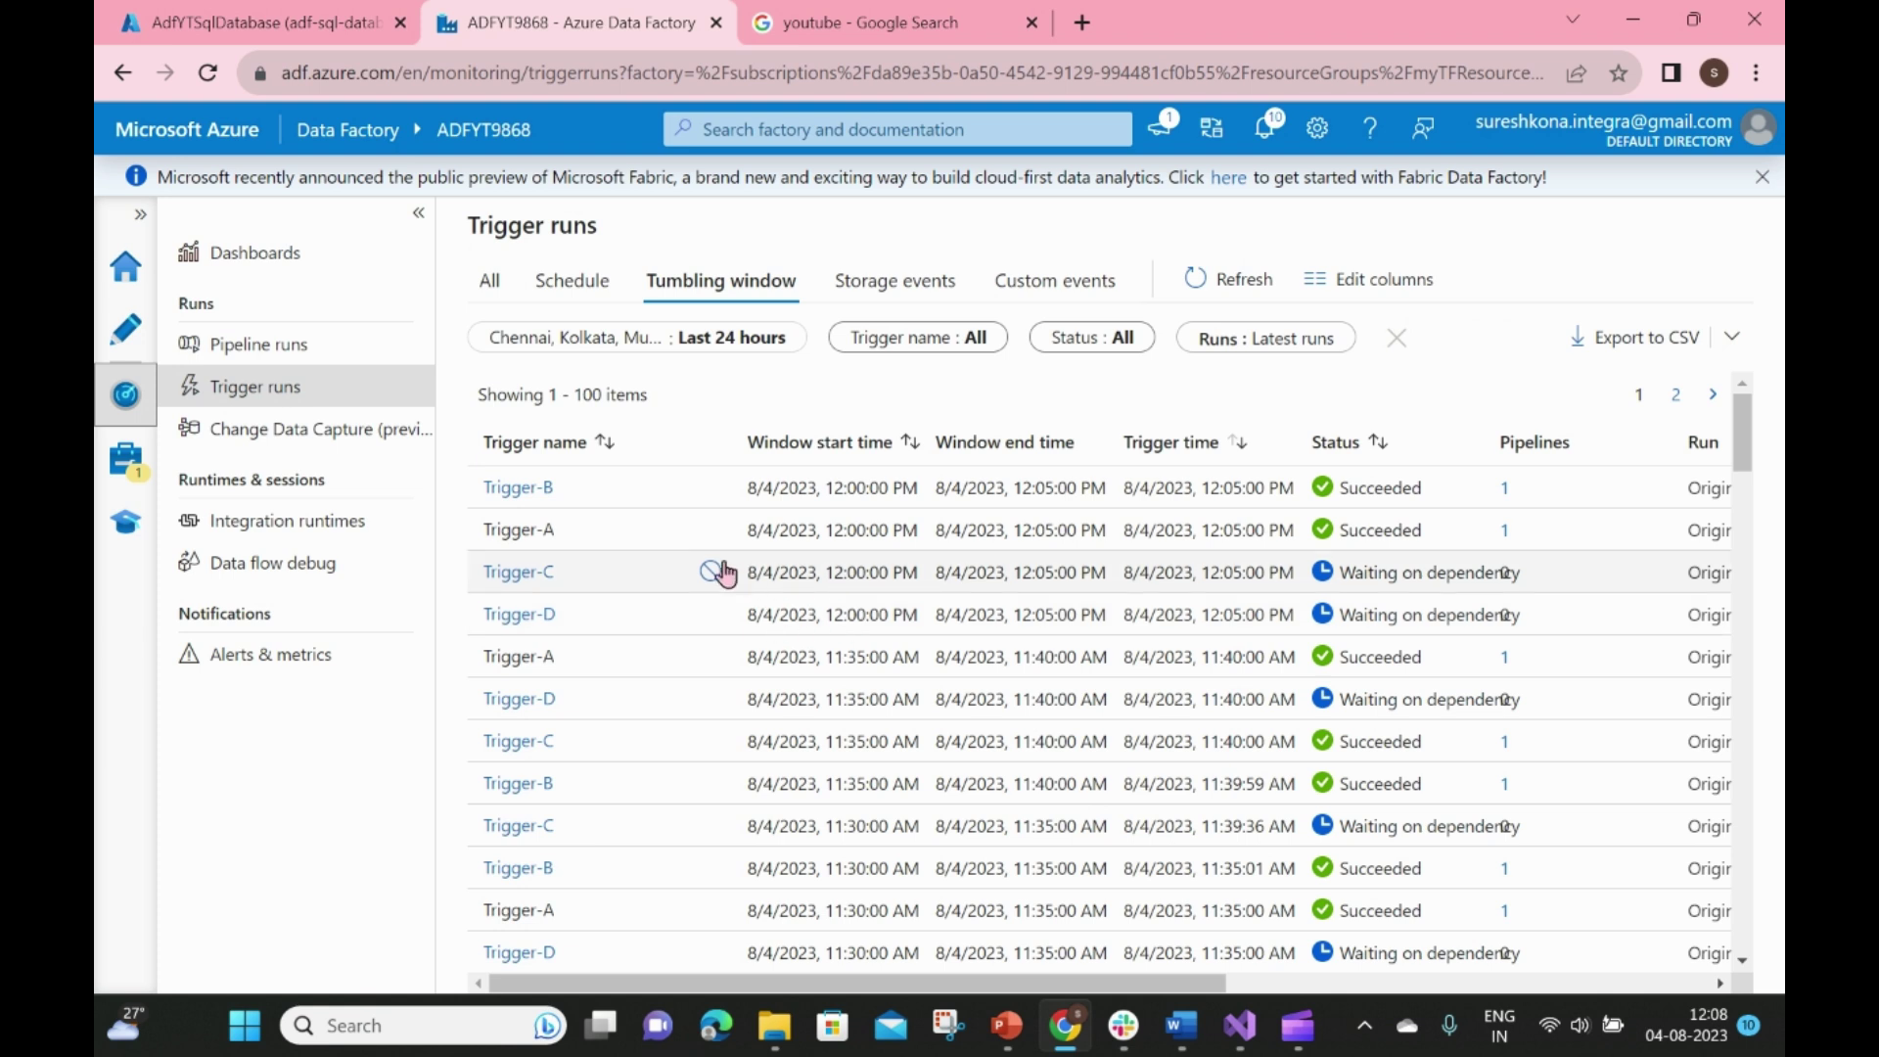
click(542, 617)
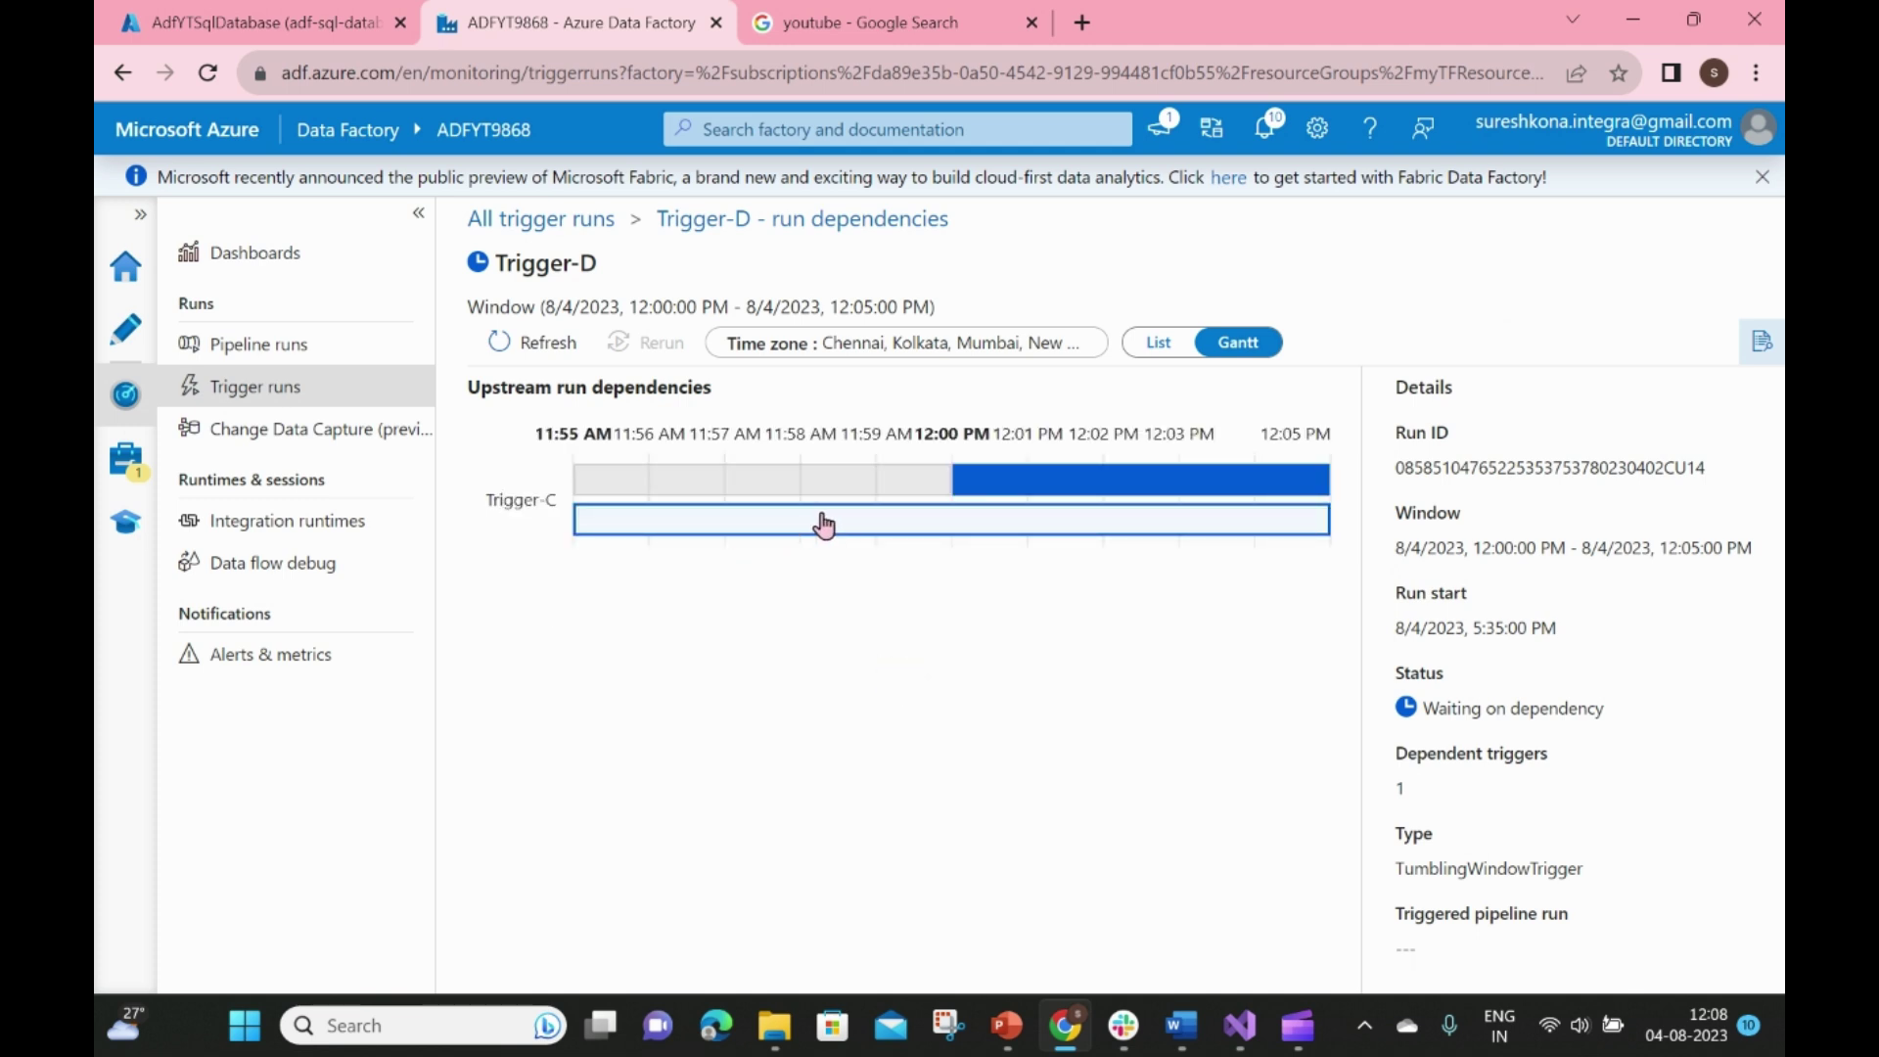
click(860, 526)
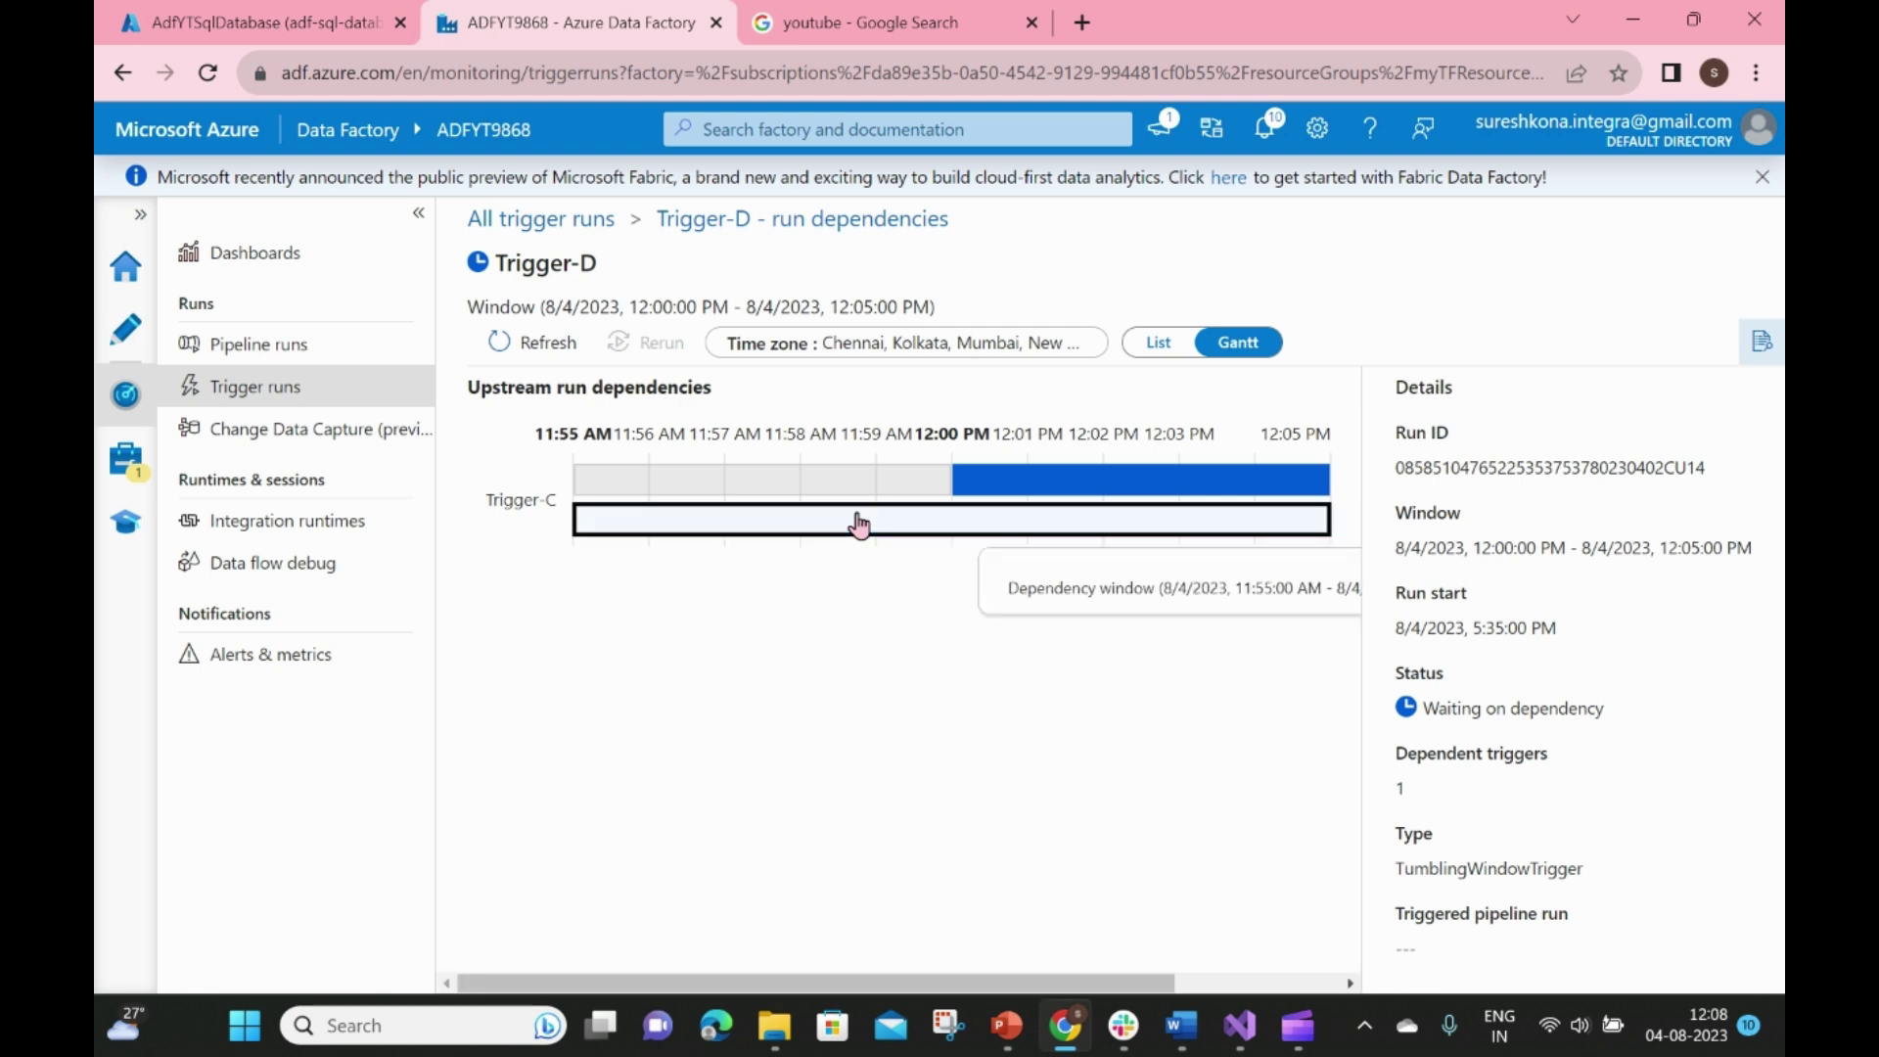
drag(1017, 979, 1155, 959)
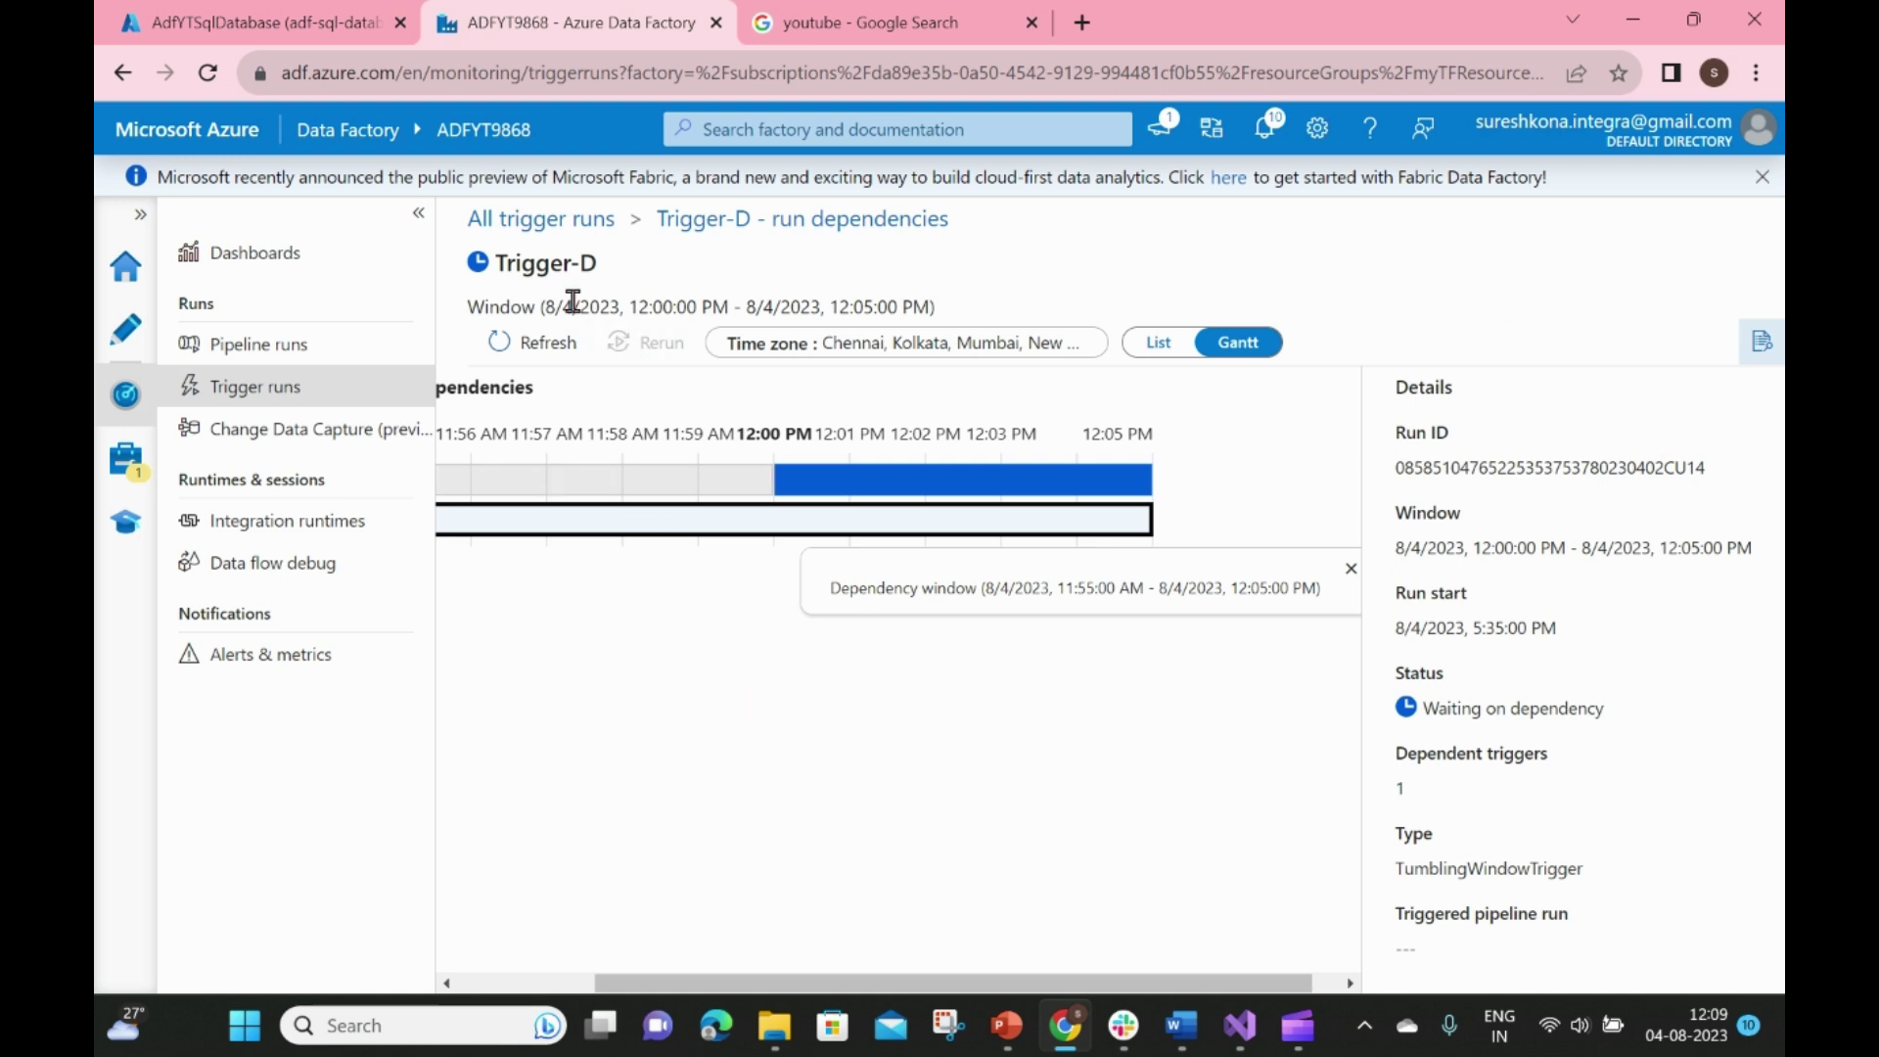
drag(631, 298, 918, 302)
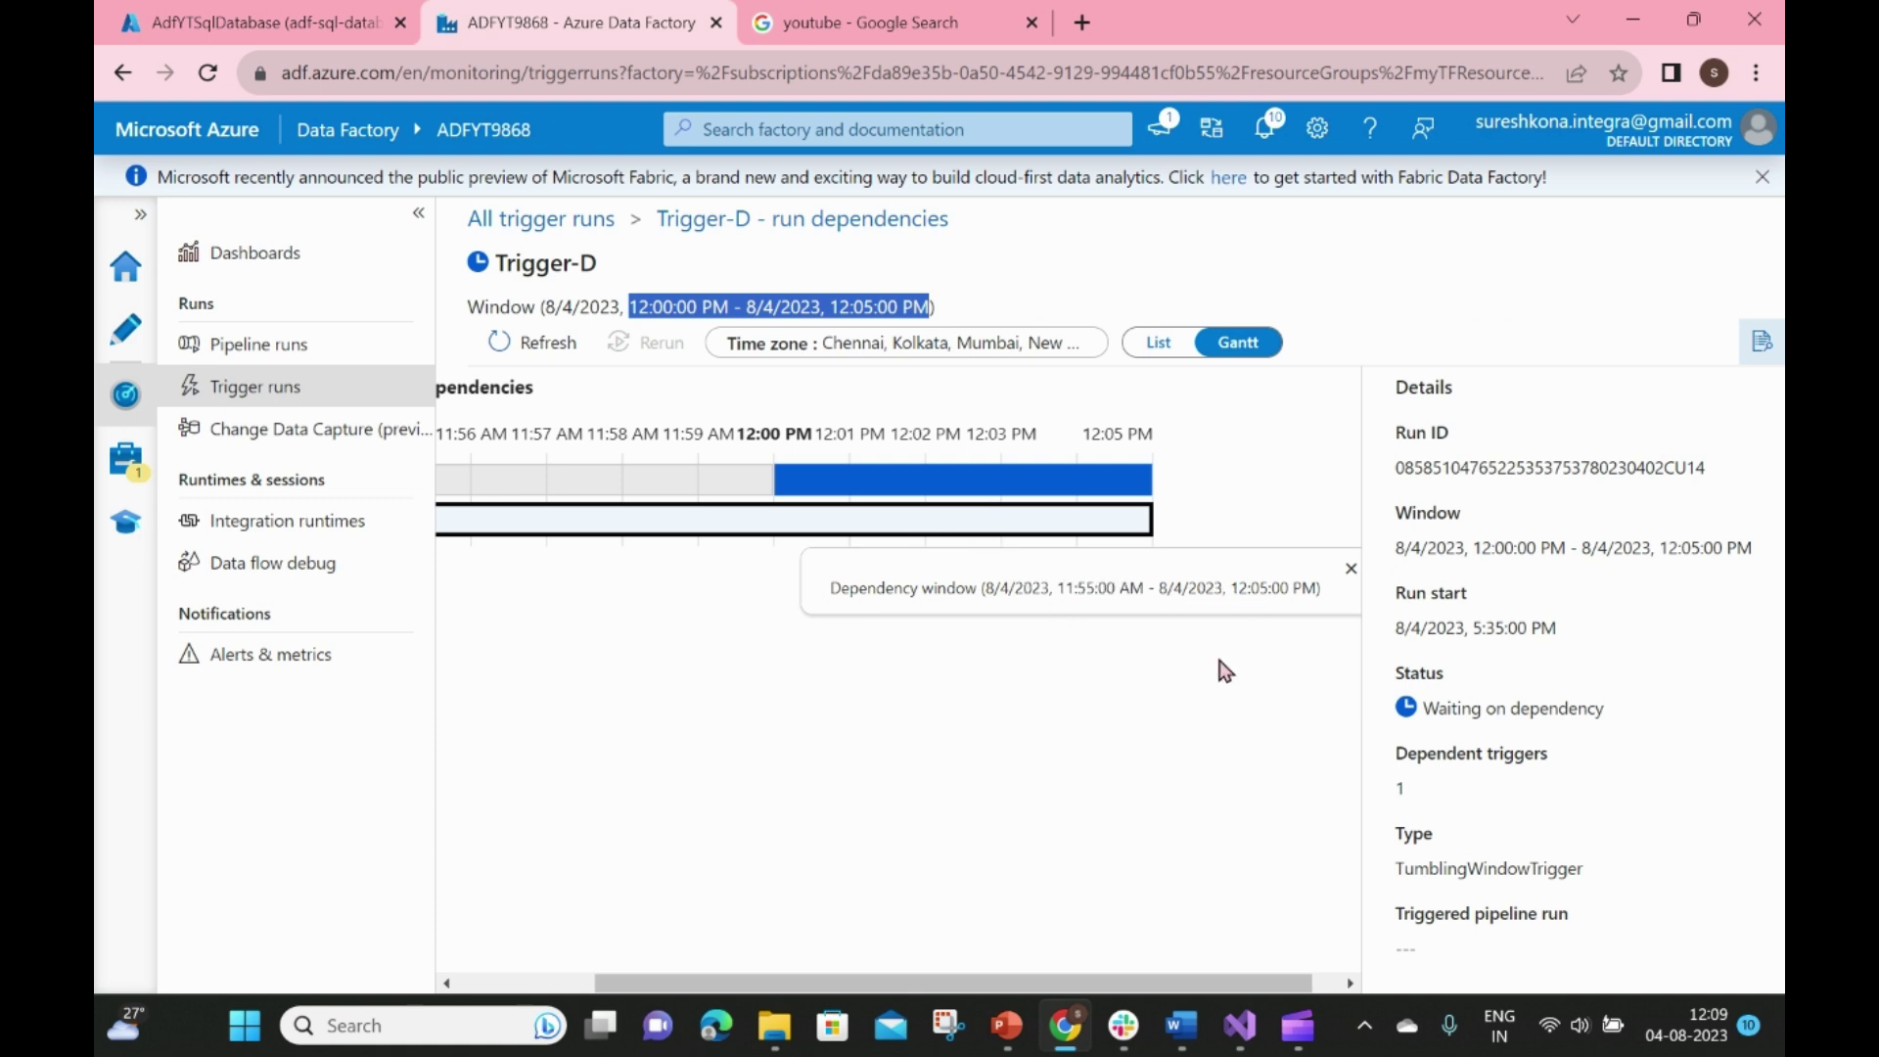
click(536, 985)
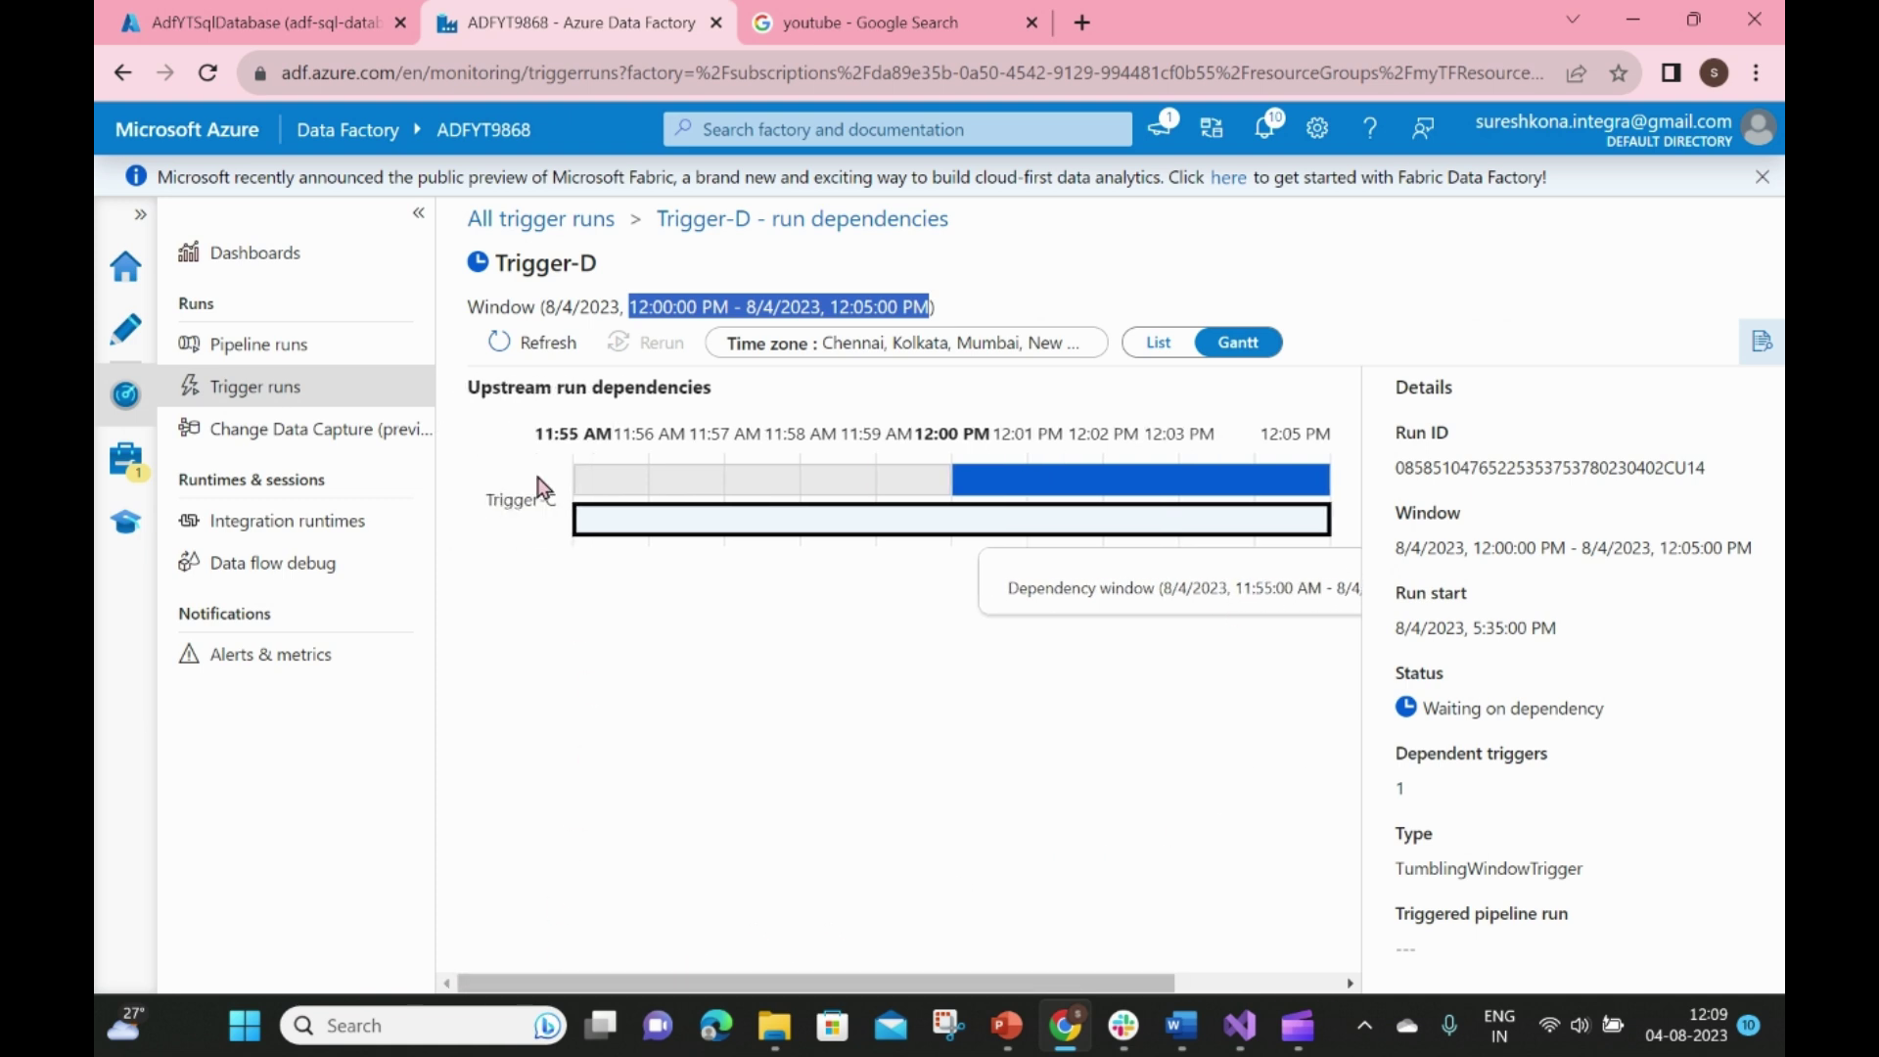
click(538, 231)
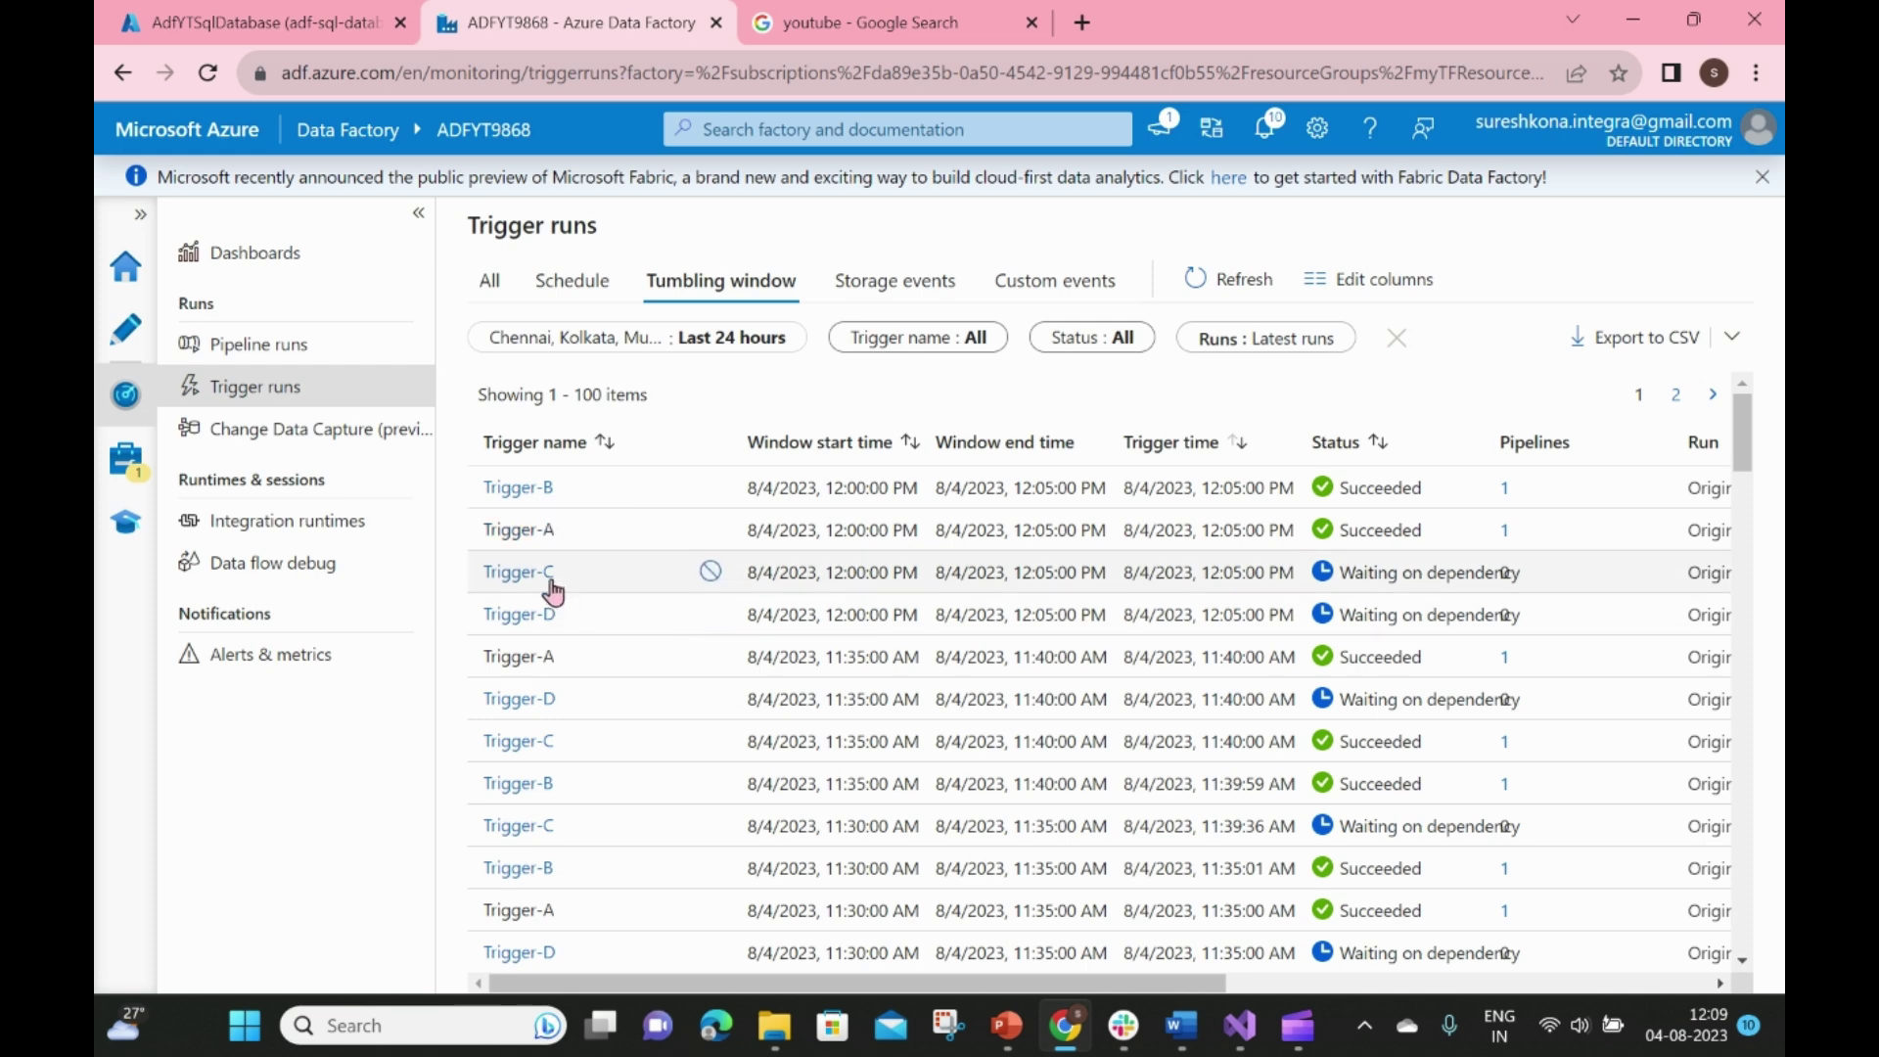
Refresh the tumbling window trigger runs to load the latest runs
click(1205, 281)
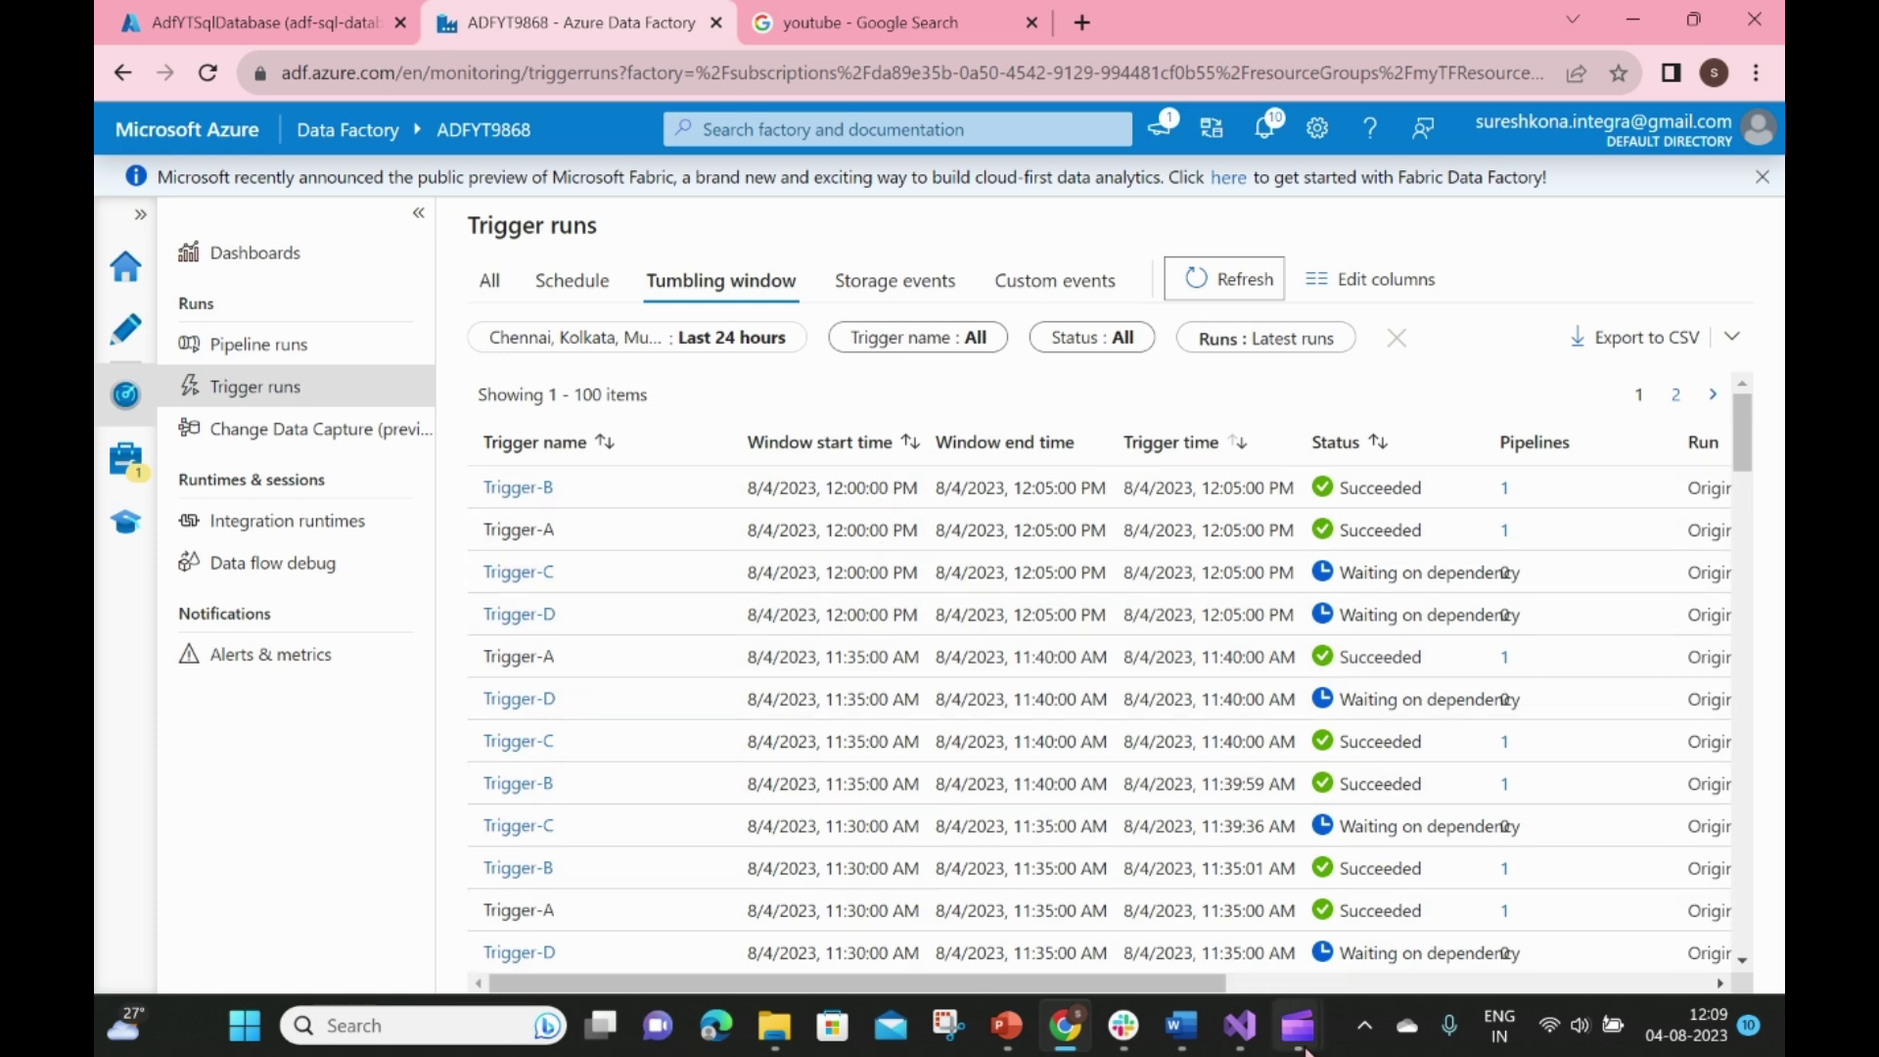
mouse_move(1302, 1044)
click(1212, 914)
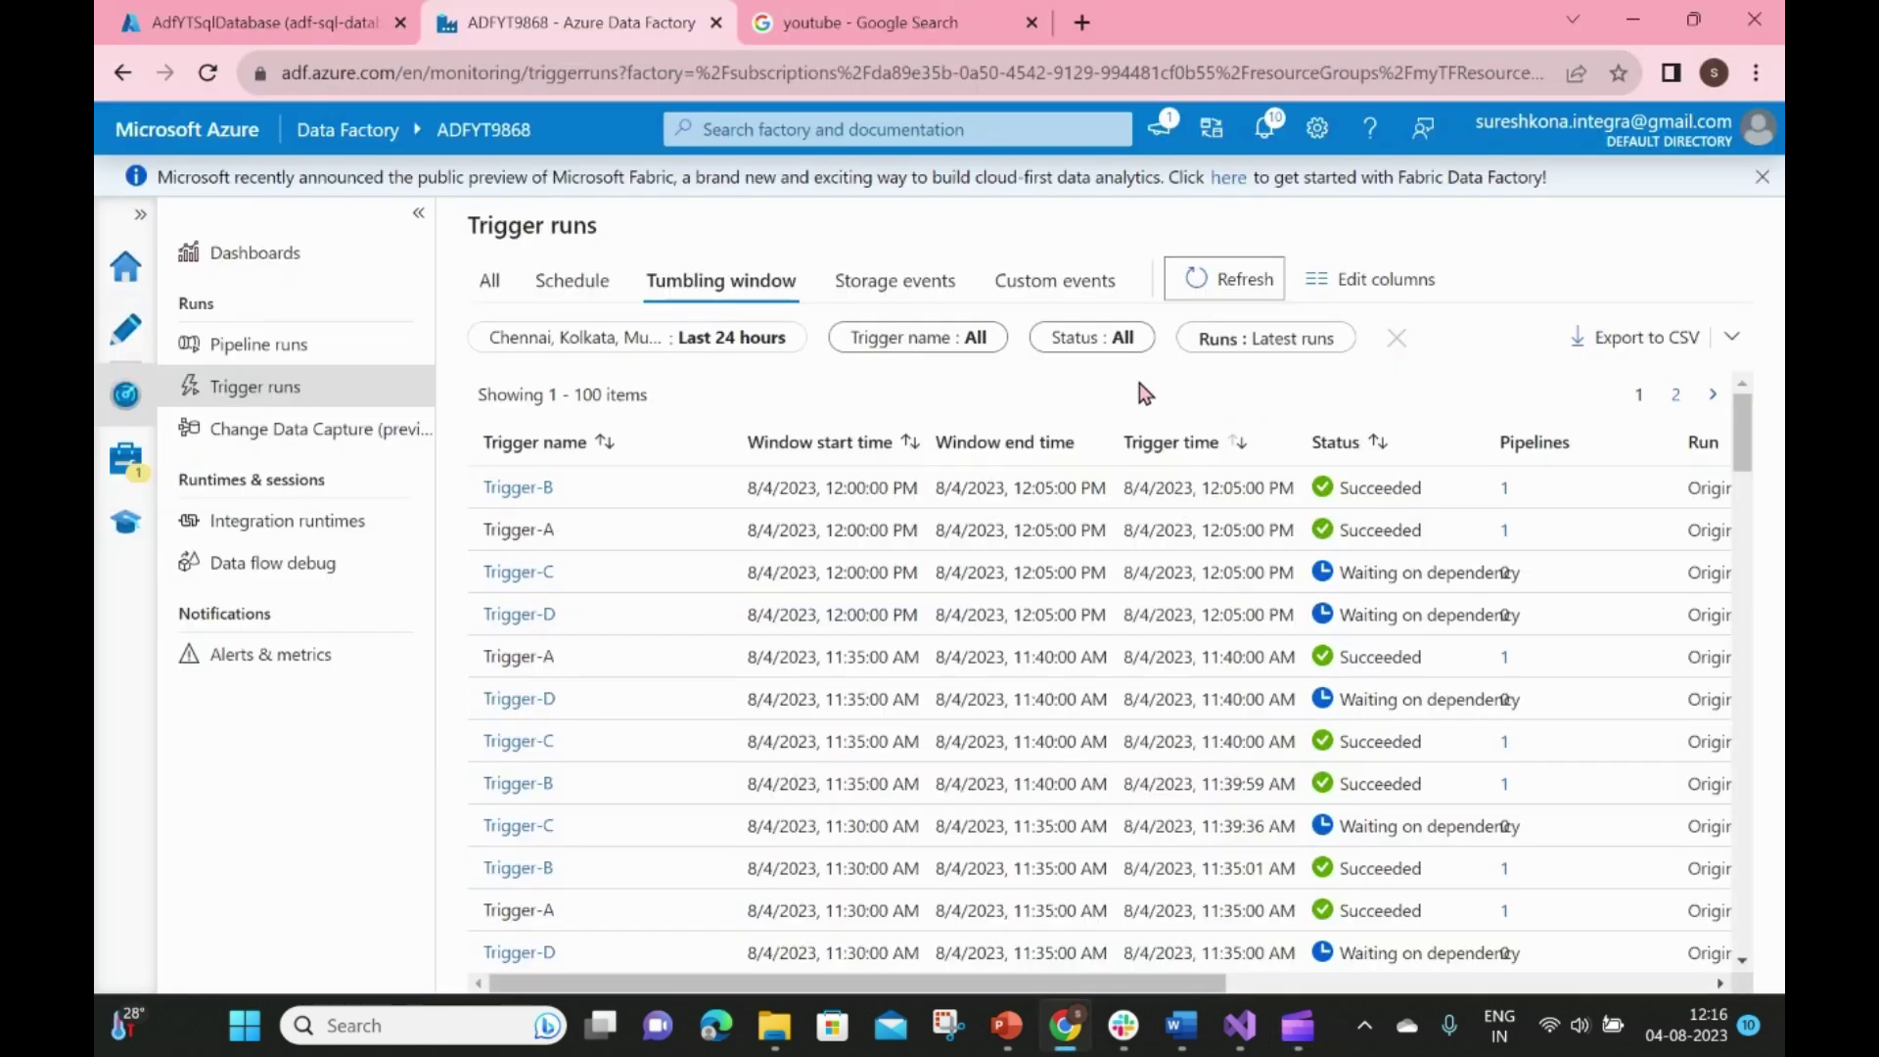
click(1210, 284)
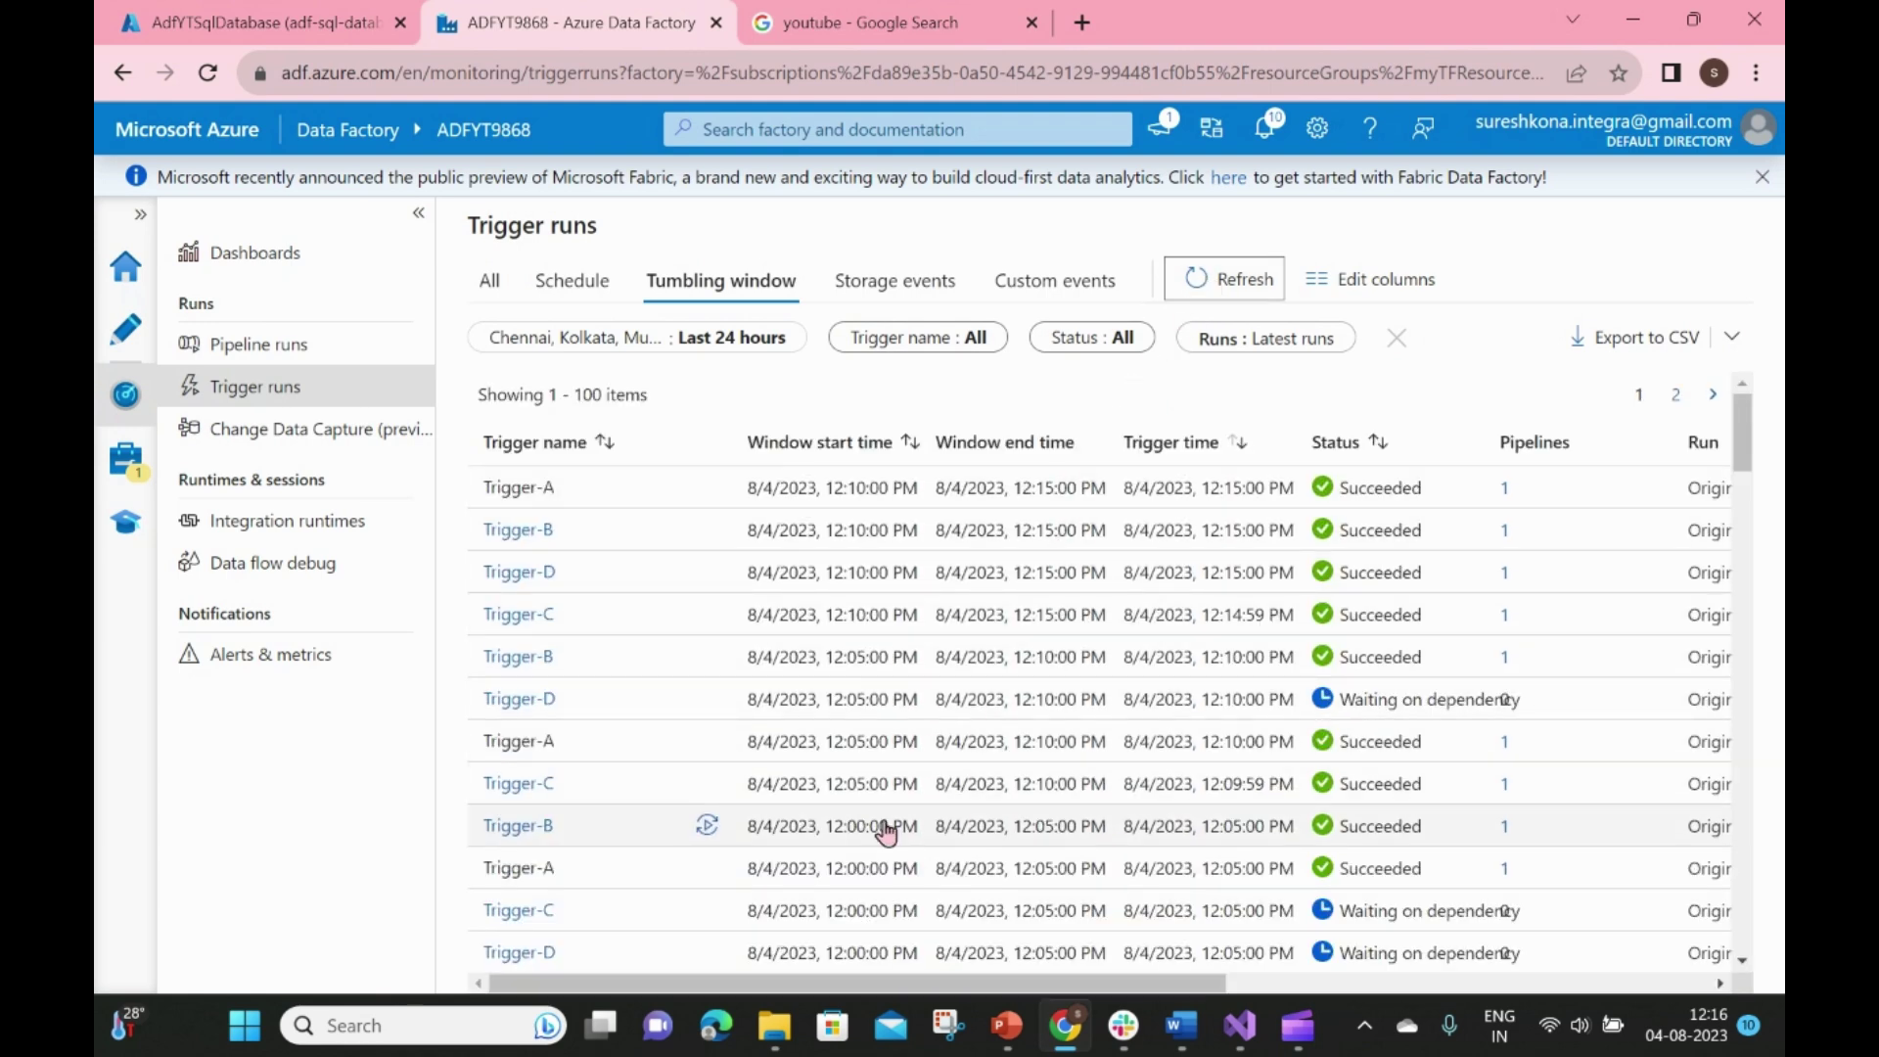
Examine the upstream dependency window on Trigger-B for Trigger-C's 12:05 PM run, then return to all trigger runs
scroll(871, 852, down, 1)
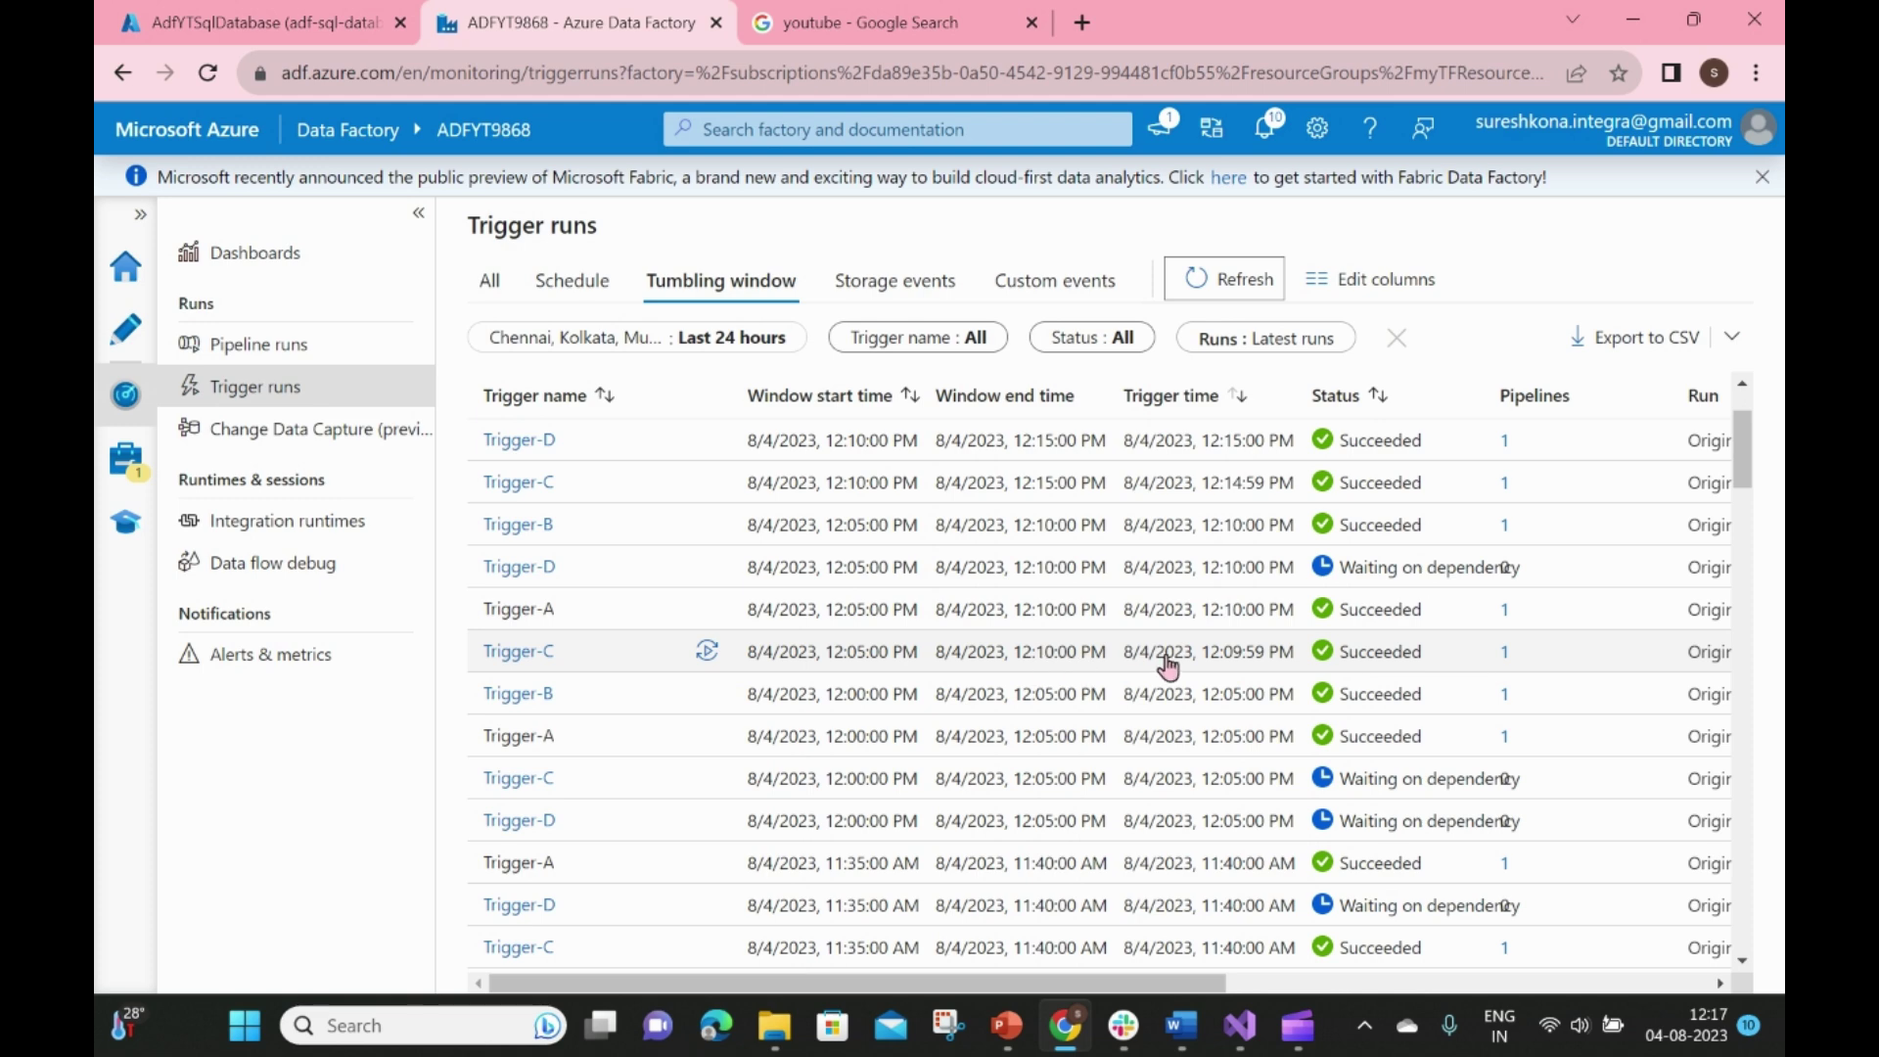
click(514, 651)
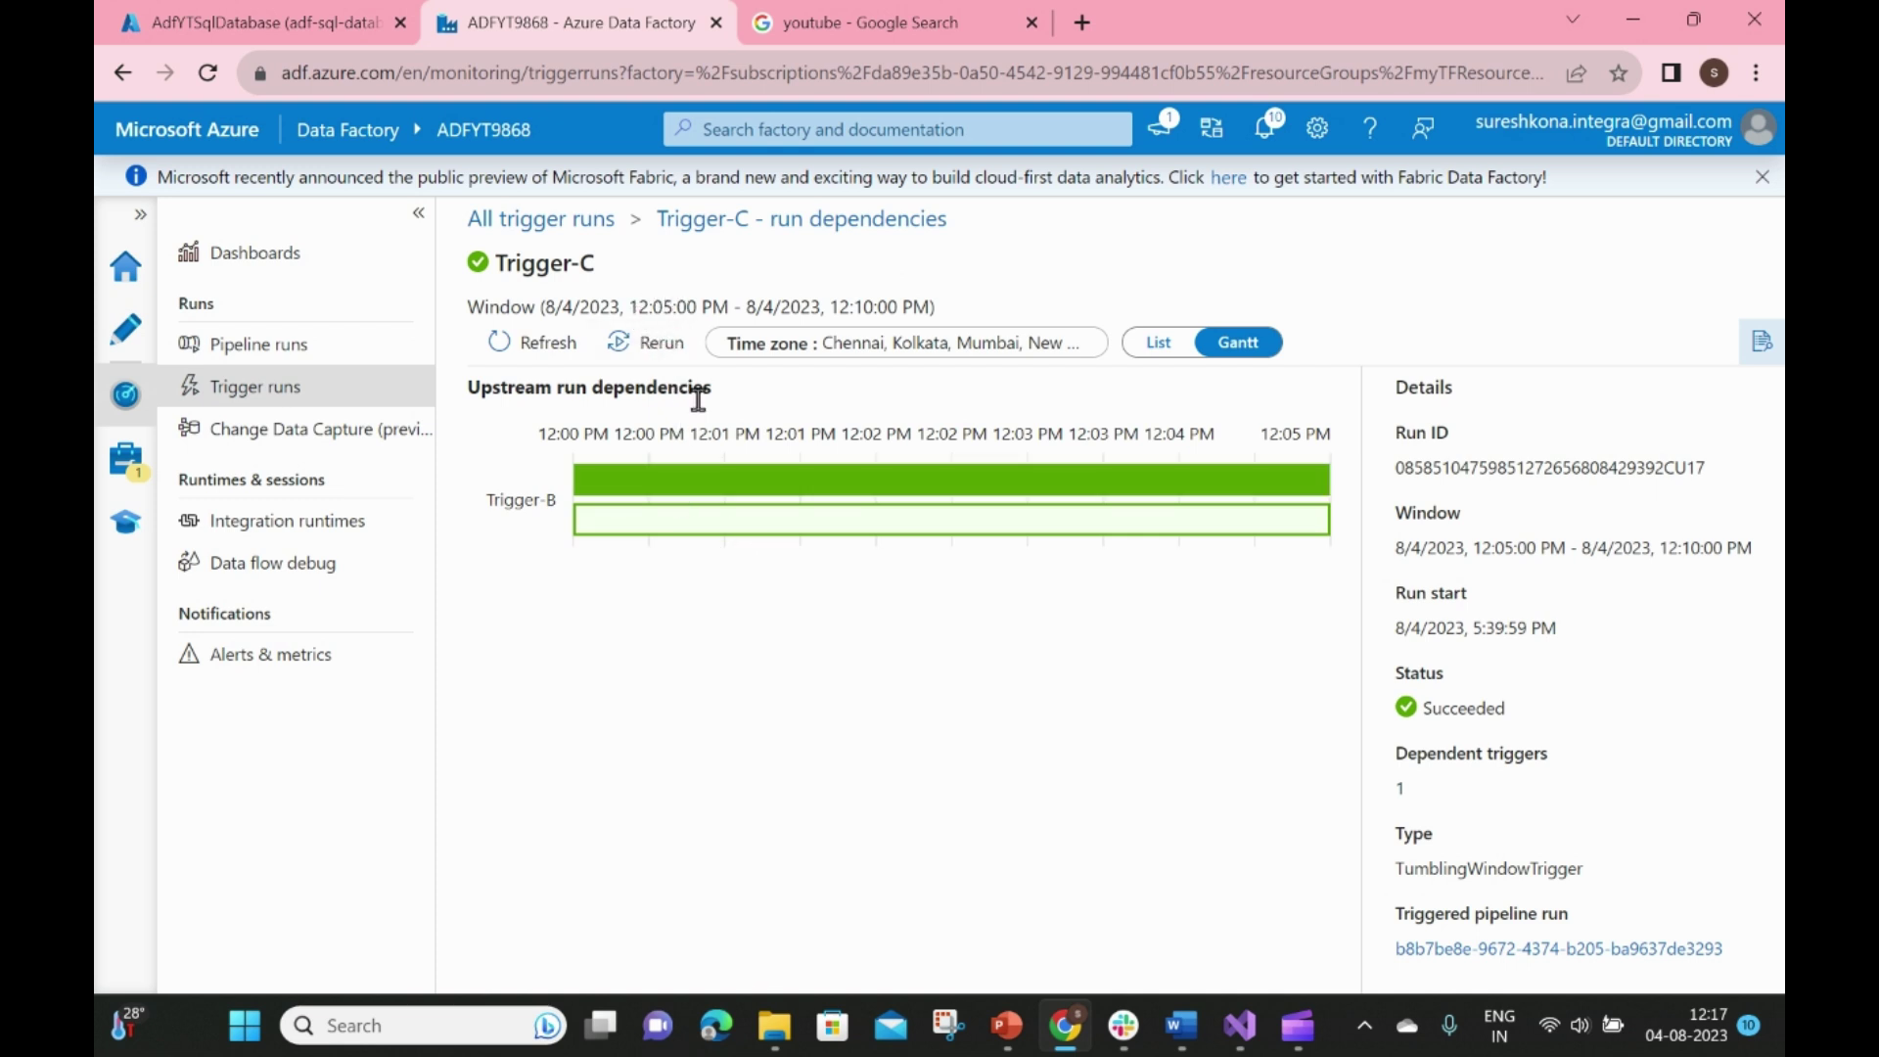
click(828, 521)
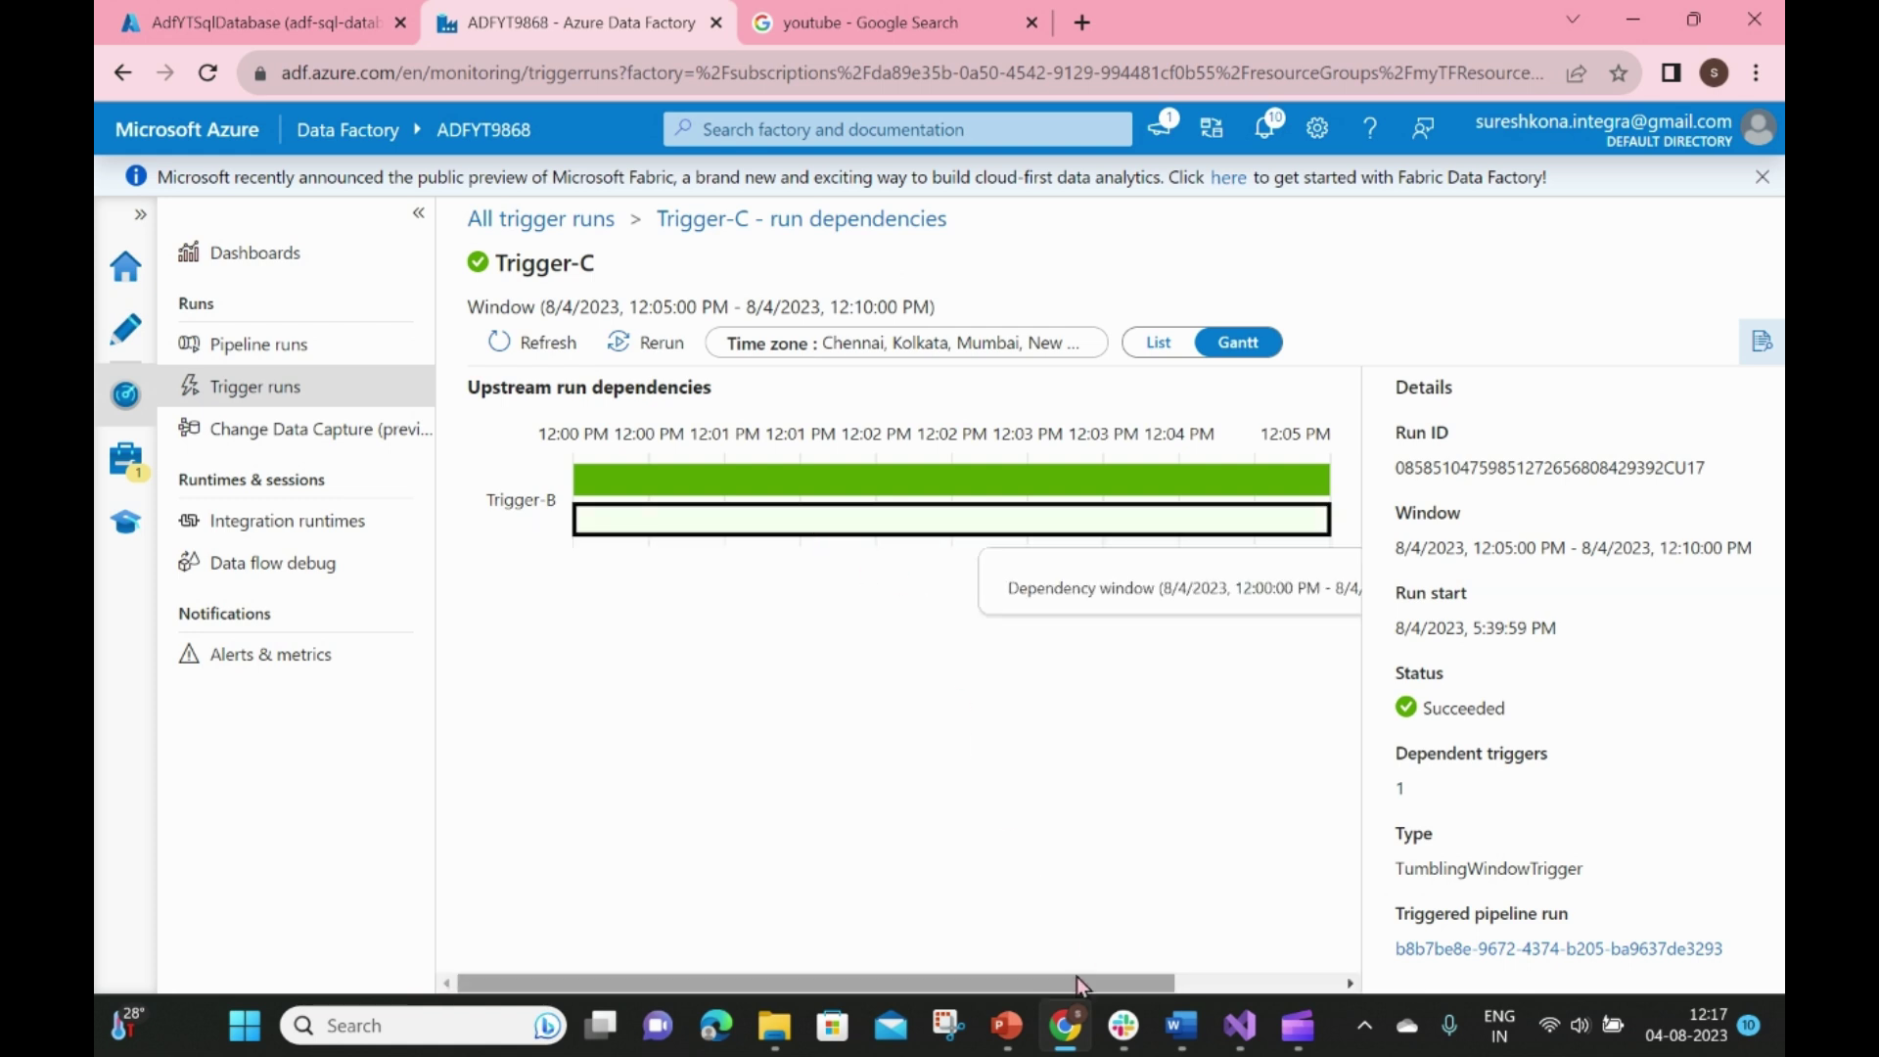
drag(1077, 982, 1234, 981)
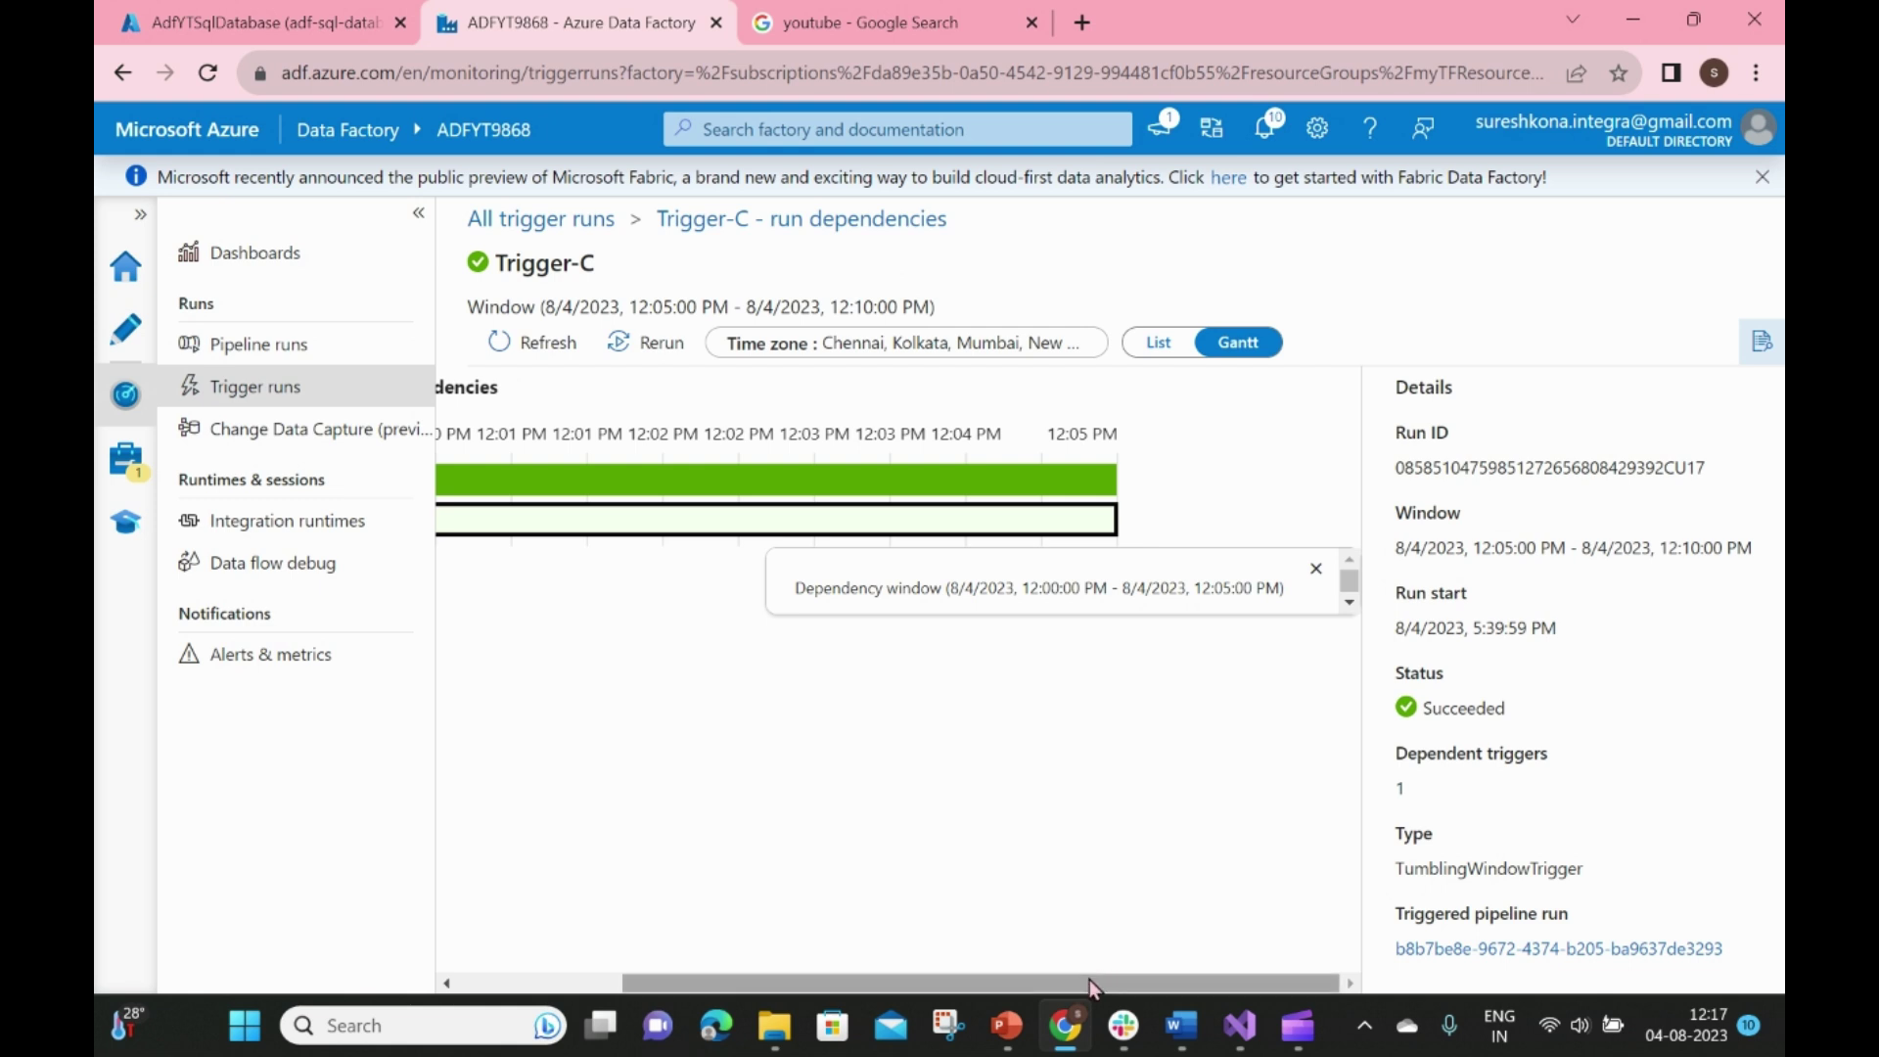
drag(1089, 978, 839, 913)
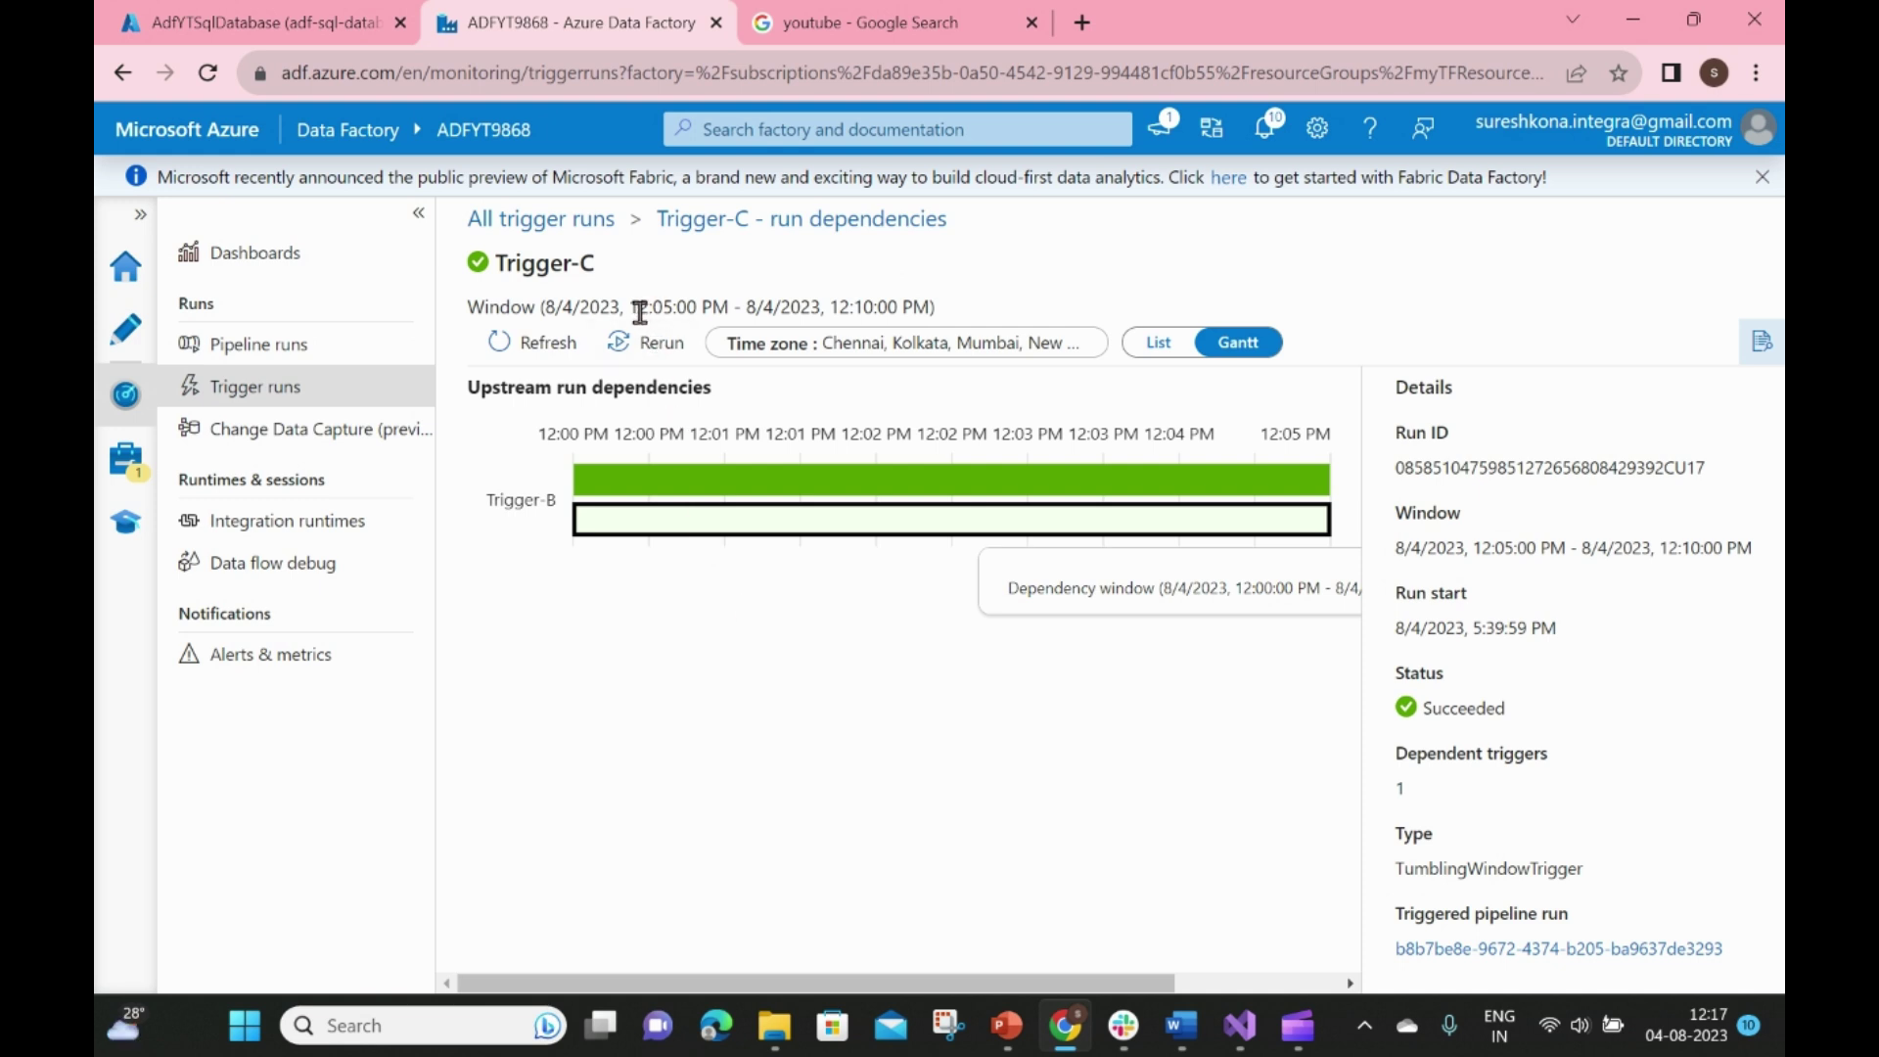
drag(634, 307, 897, 302)
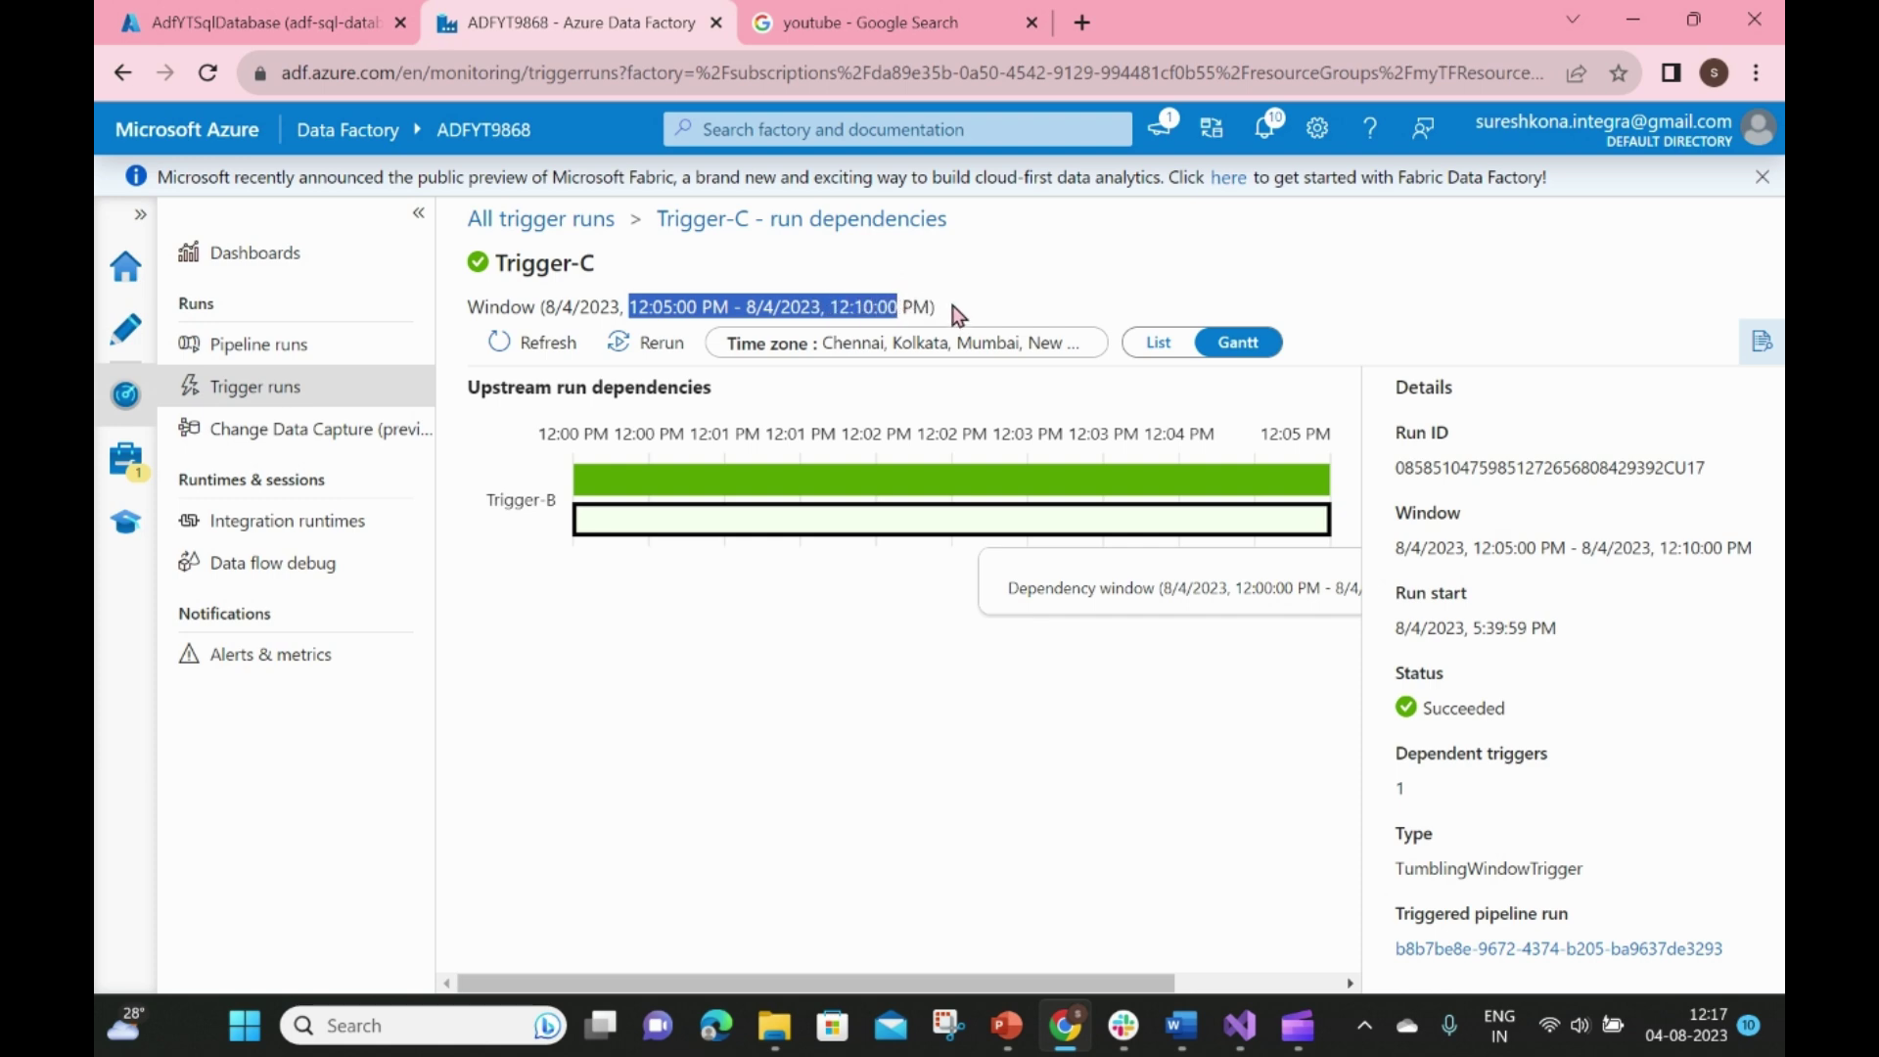
click(577, 219)
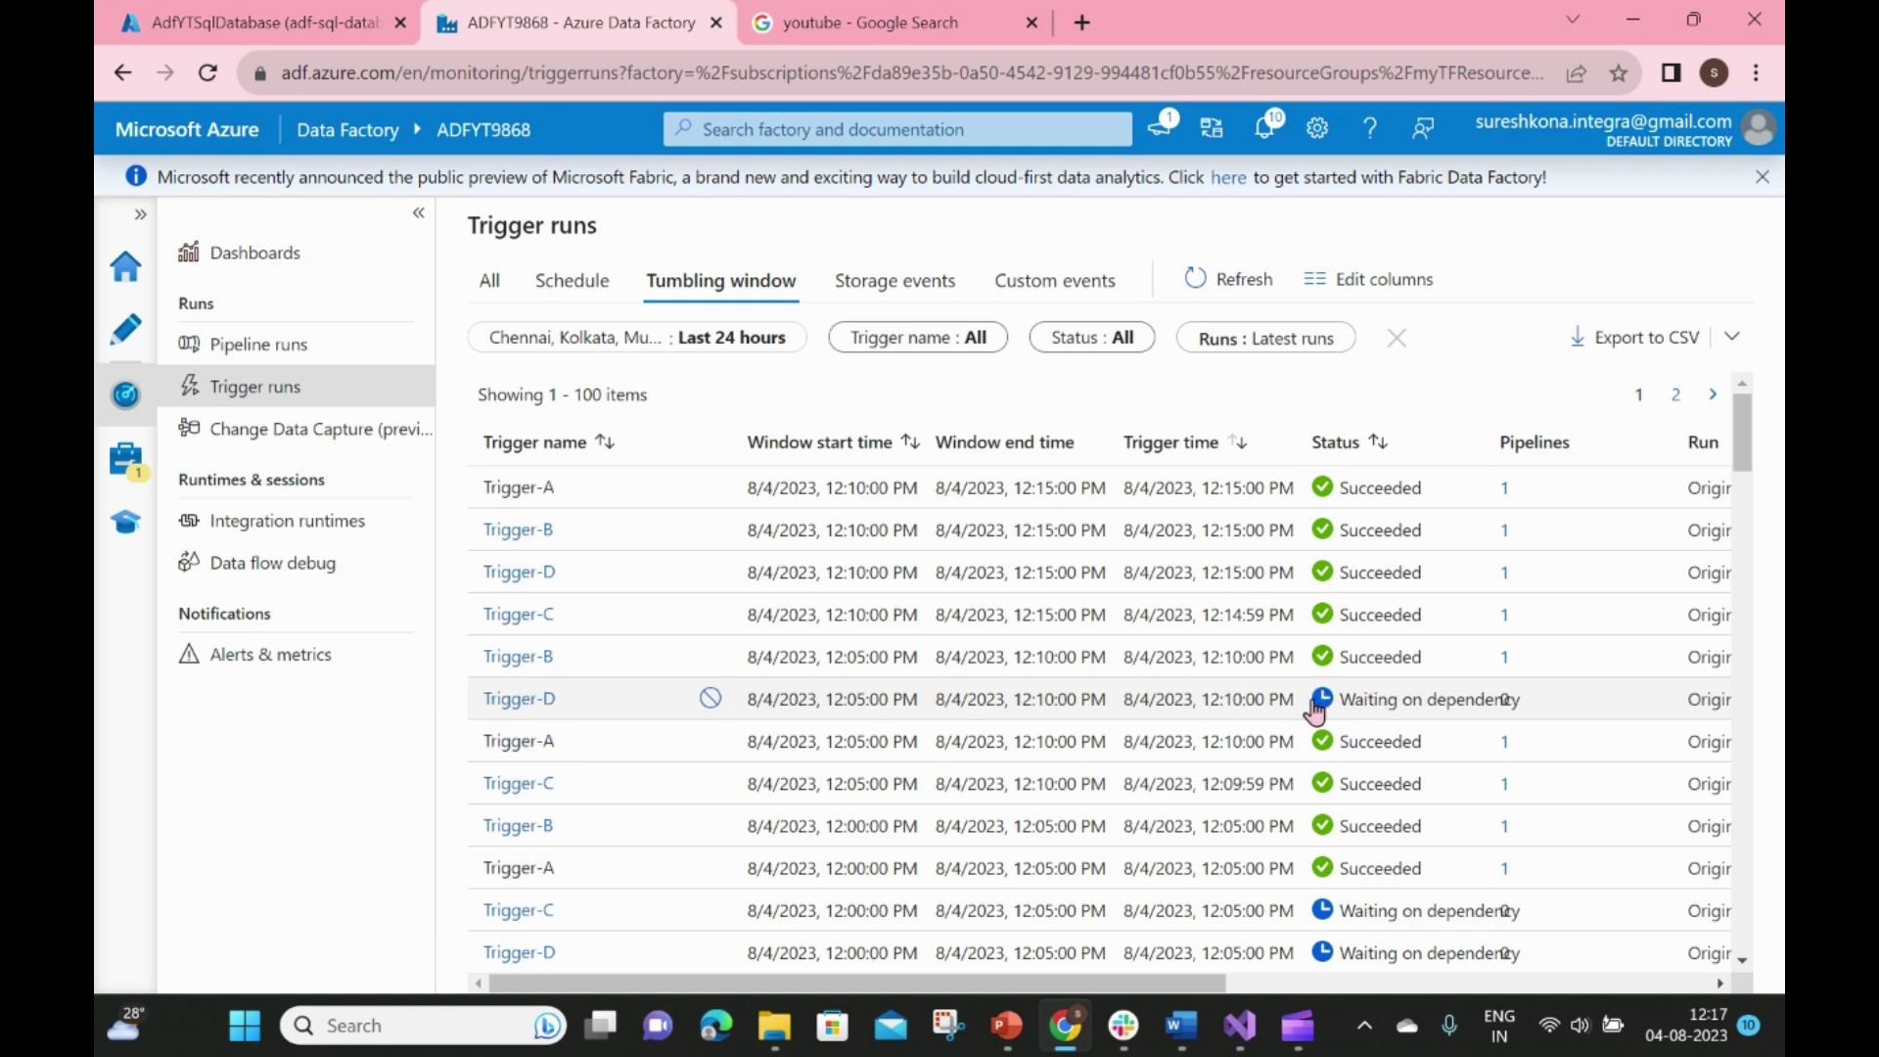
Examine the upstream dependency window on Trigger-C for Trigger-D's 12:05 PM run, then return to all trigger runs
click(538, 699)
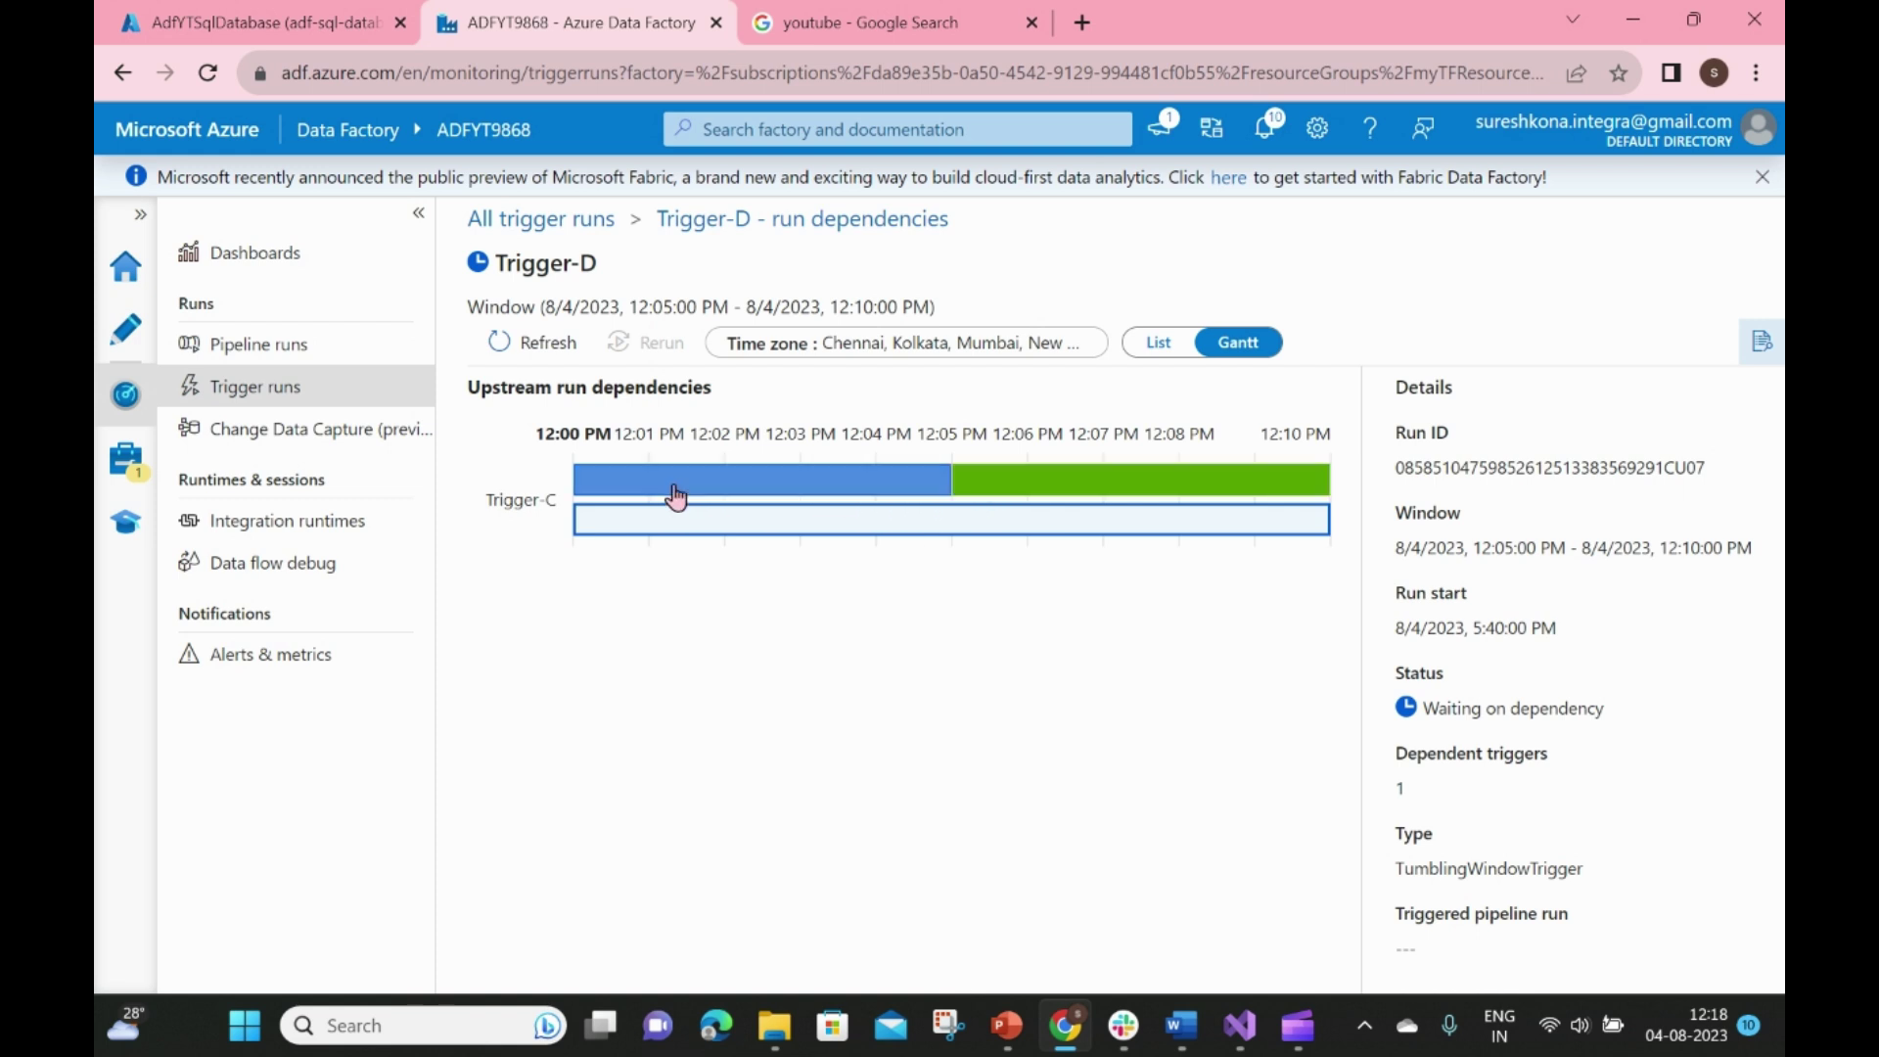
drag(581, 264, 508, 274)
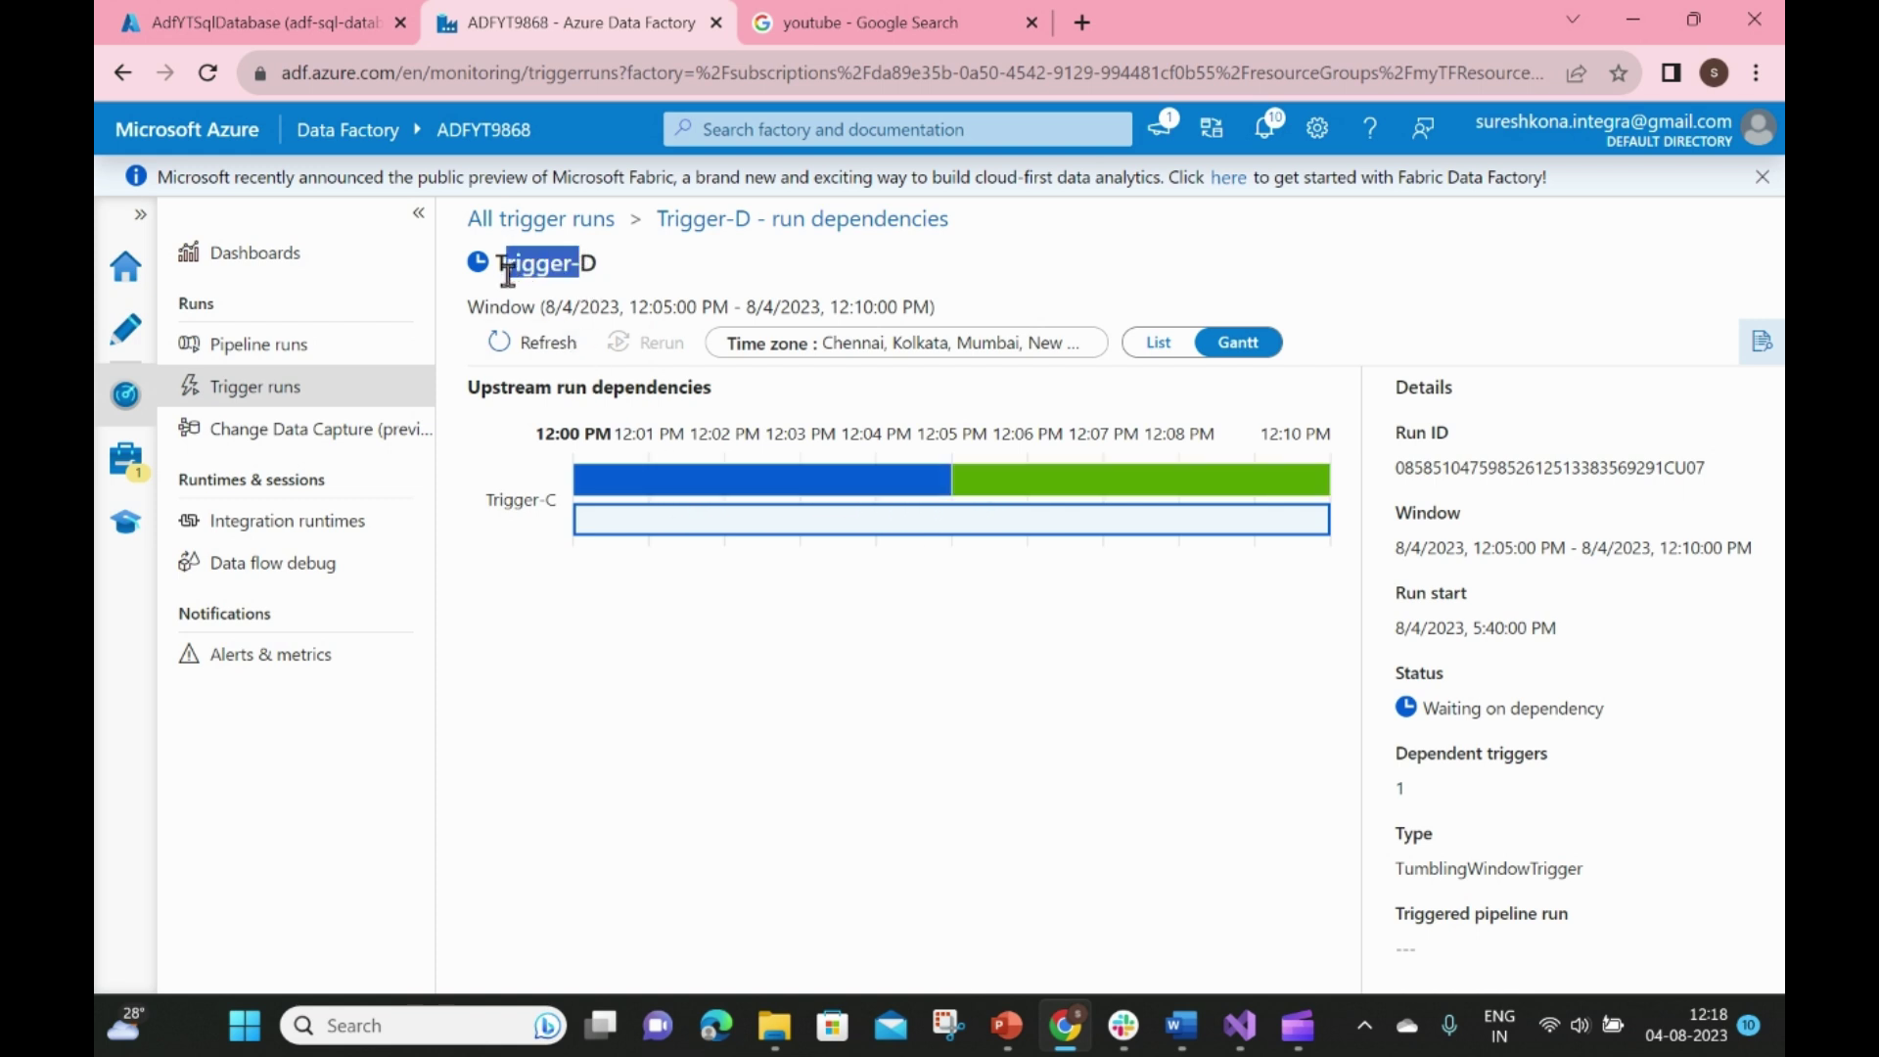
drag(550, 500, 491, 500)
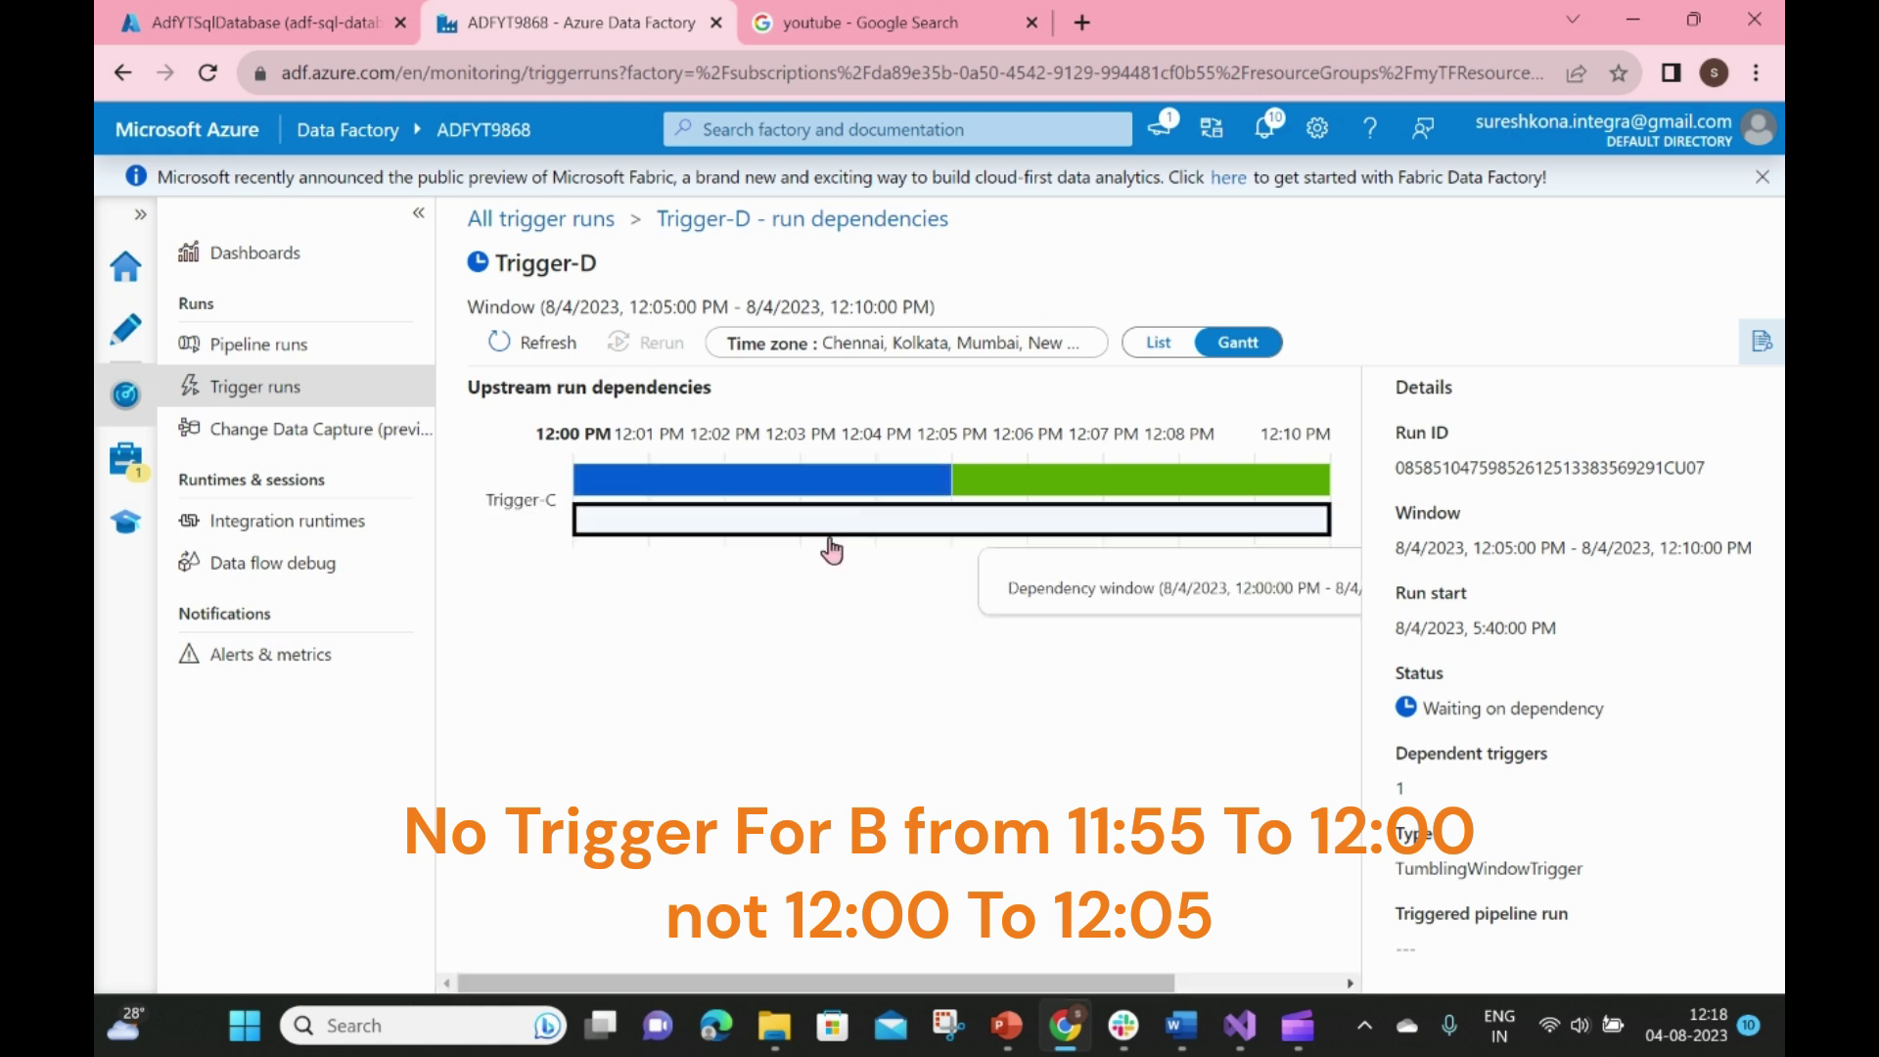
mouse_move(951, 983)
mouse_down()
mouse_move(1126, 975)
mouse_move(948, 971)
mouse_up()
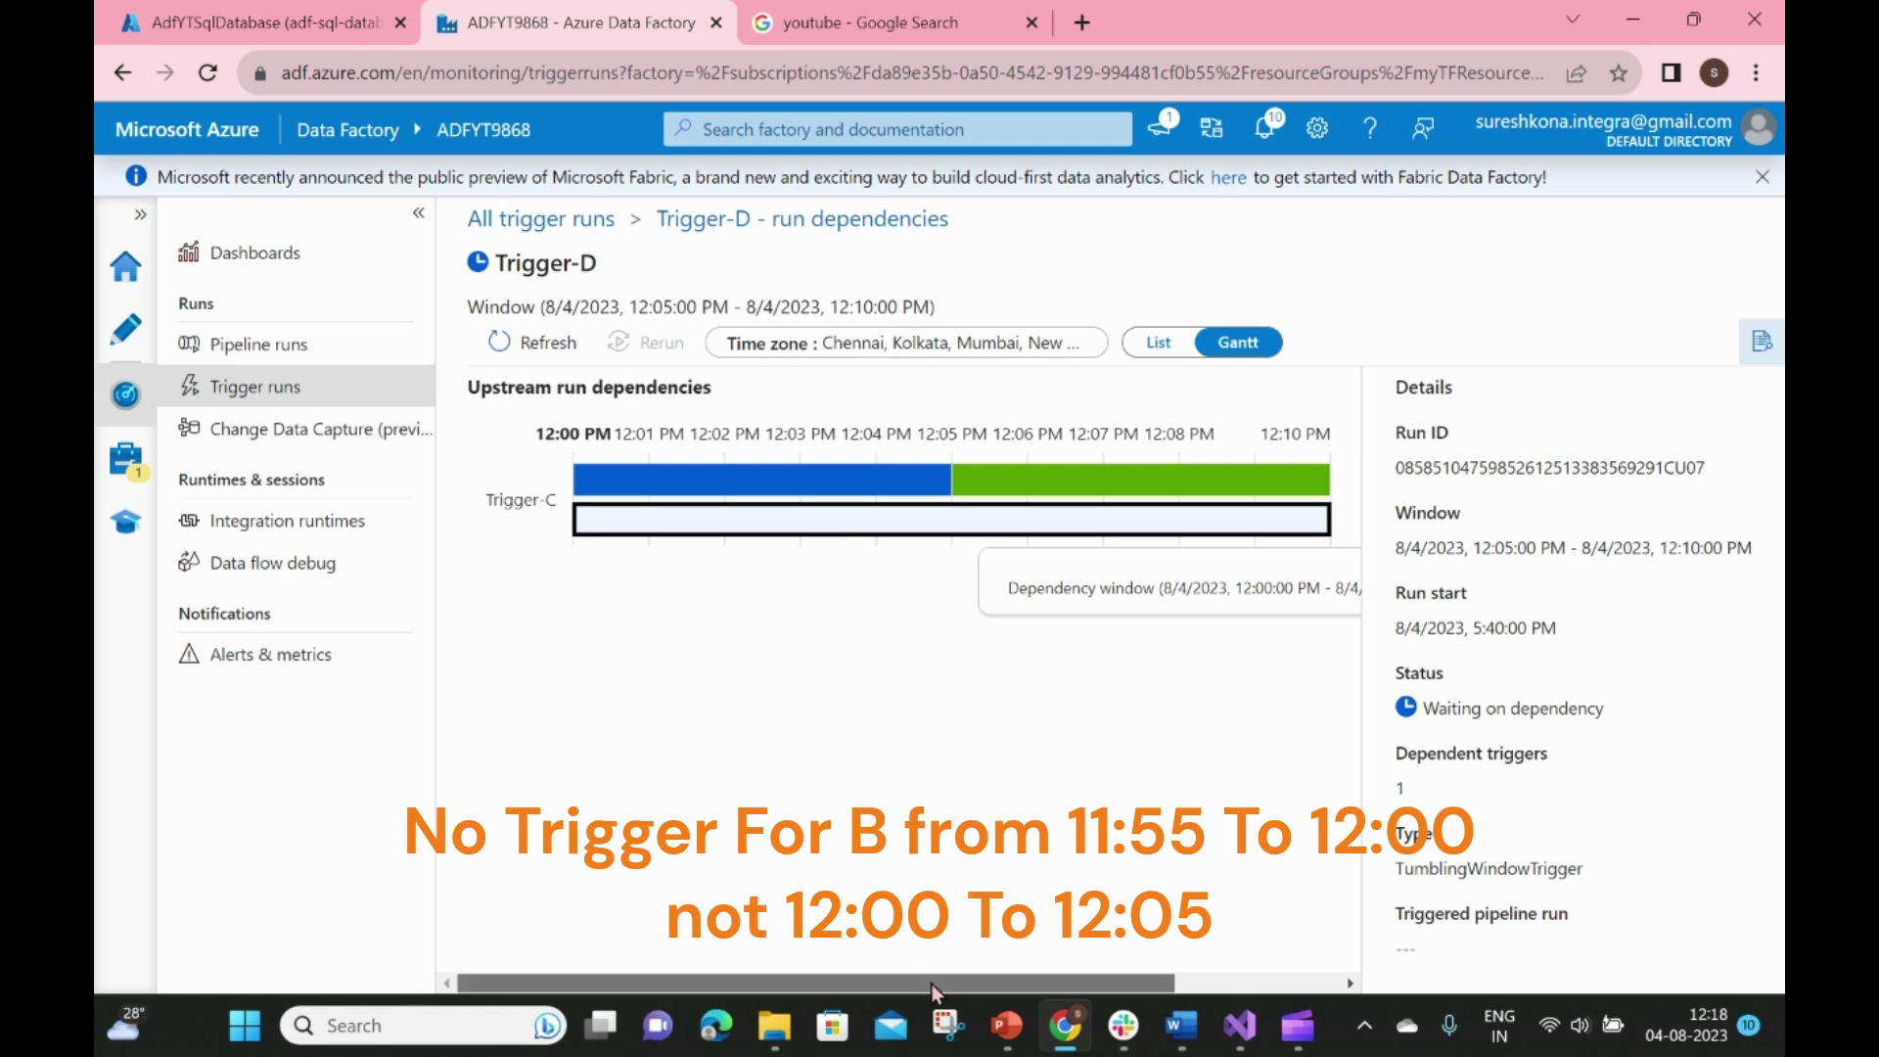
drag(932, 983, 871, 967)
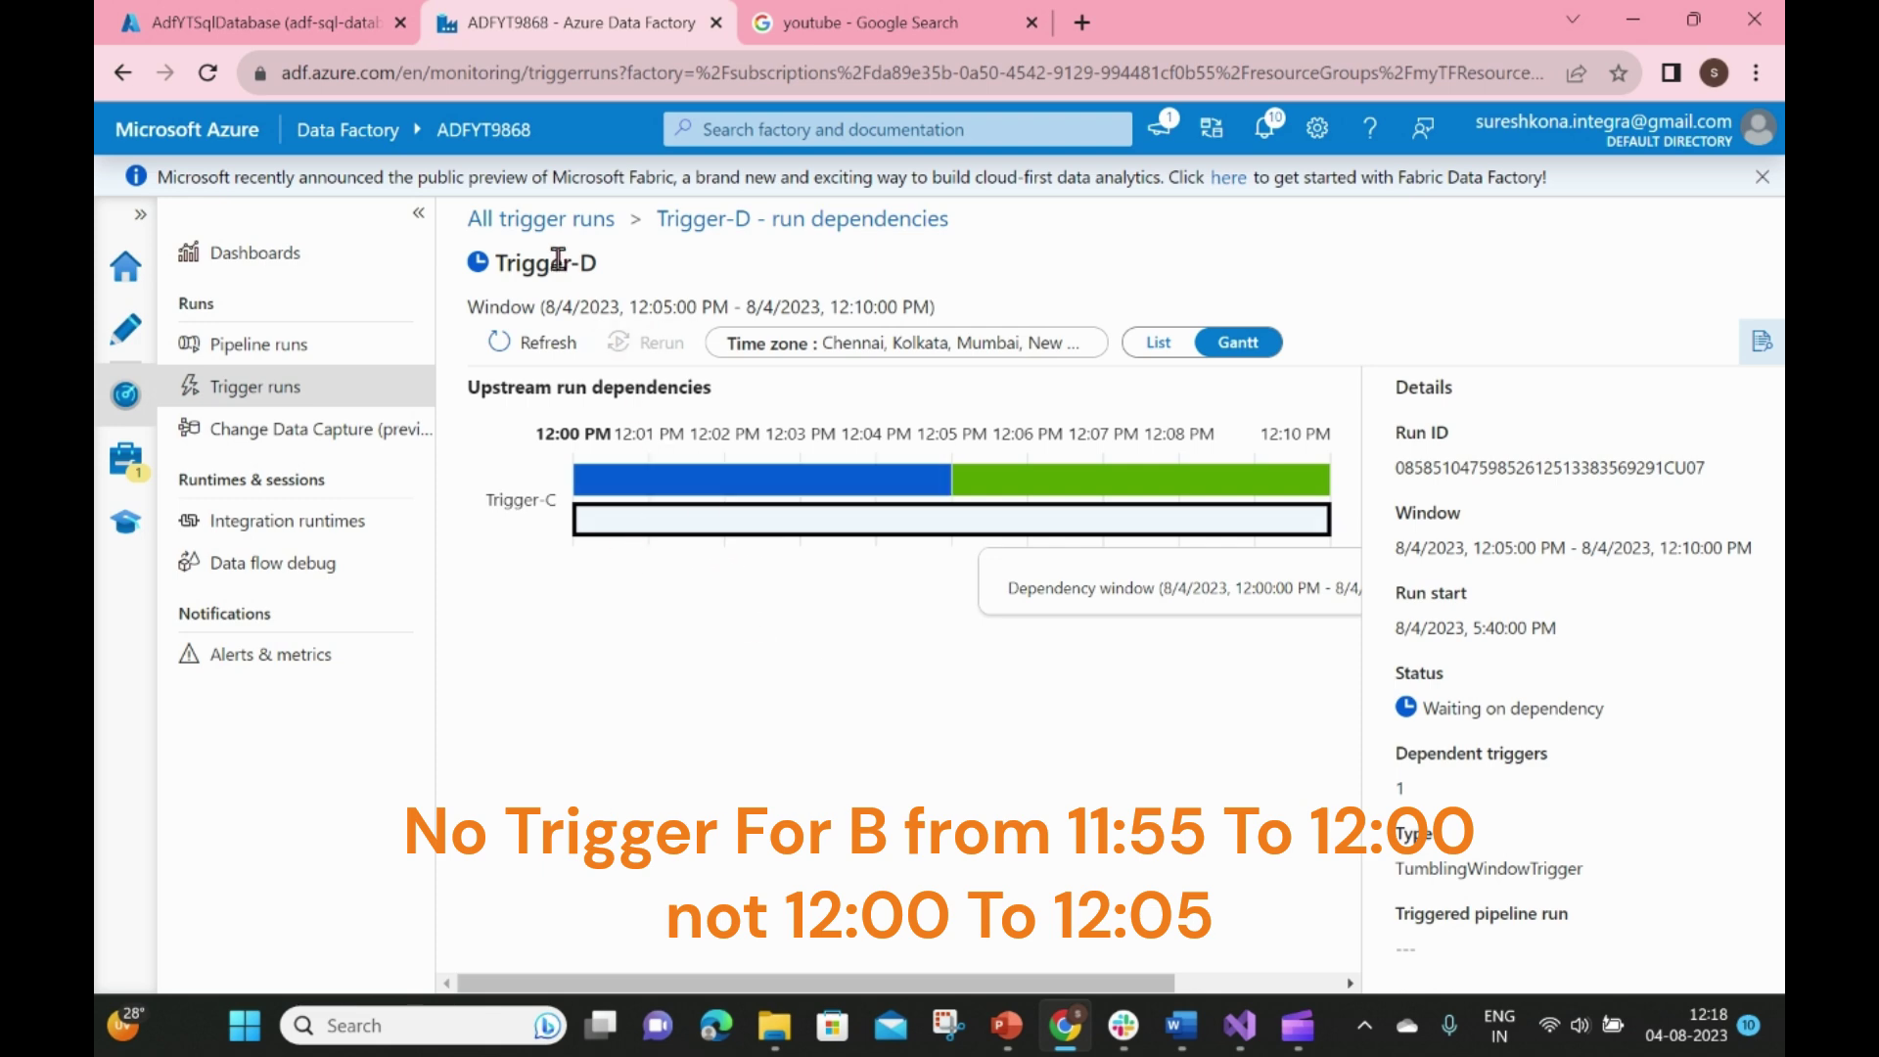
click(558, 219)
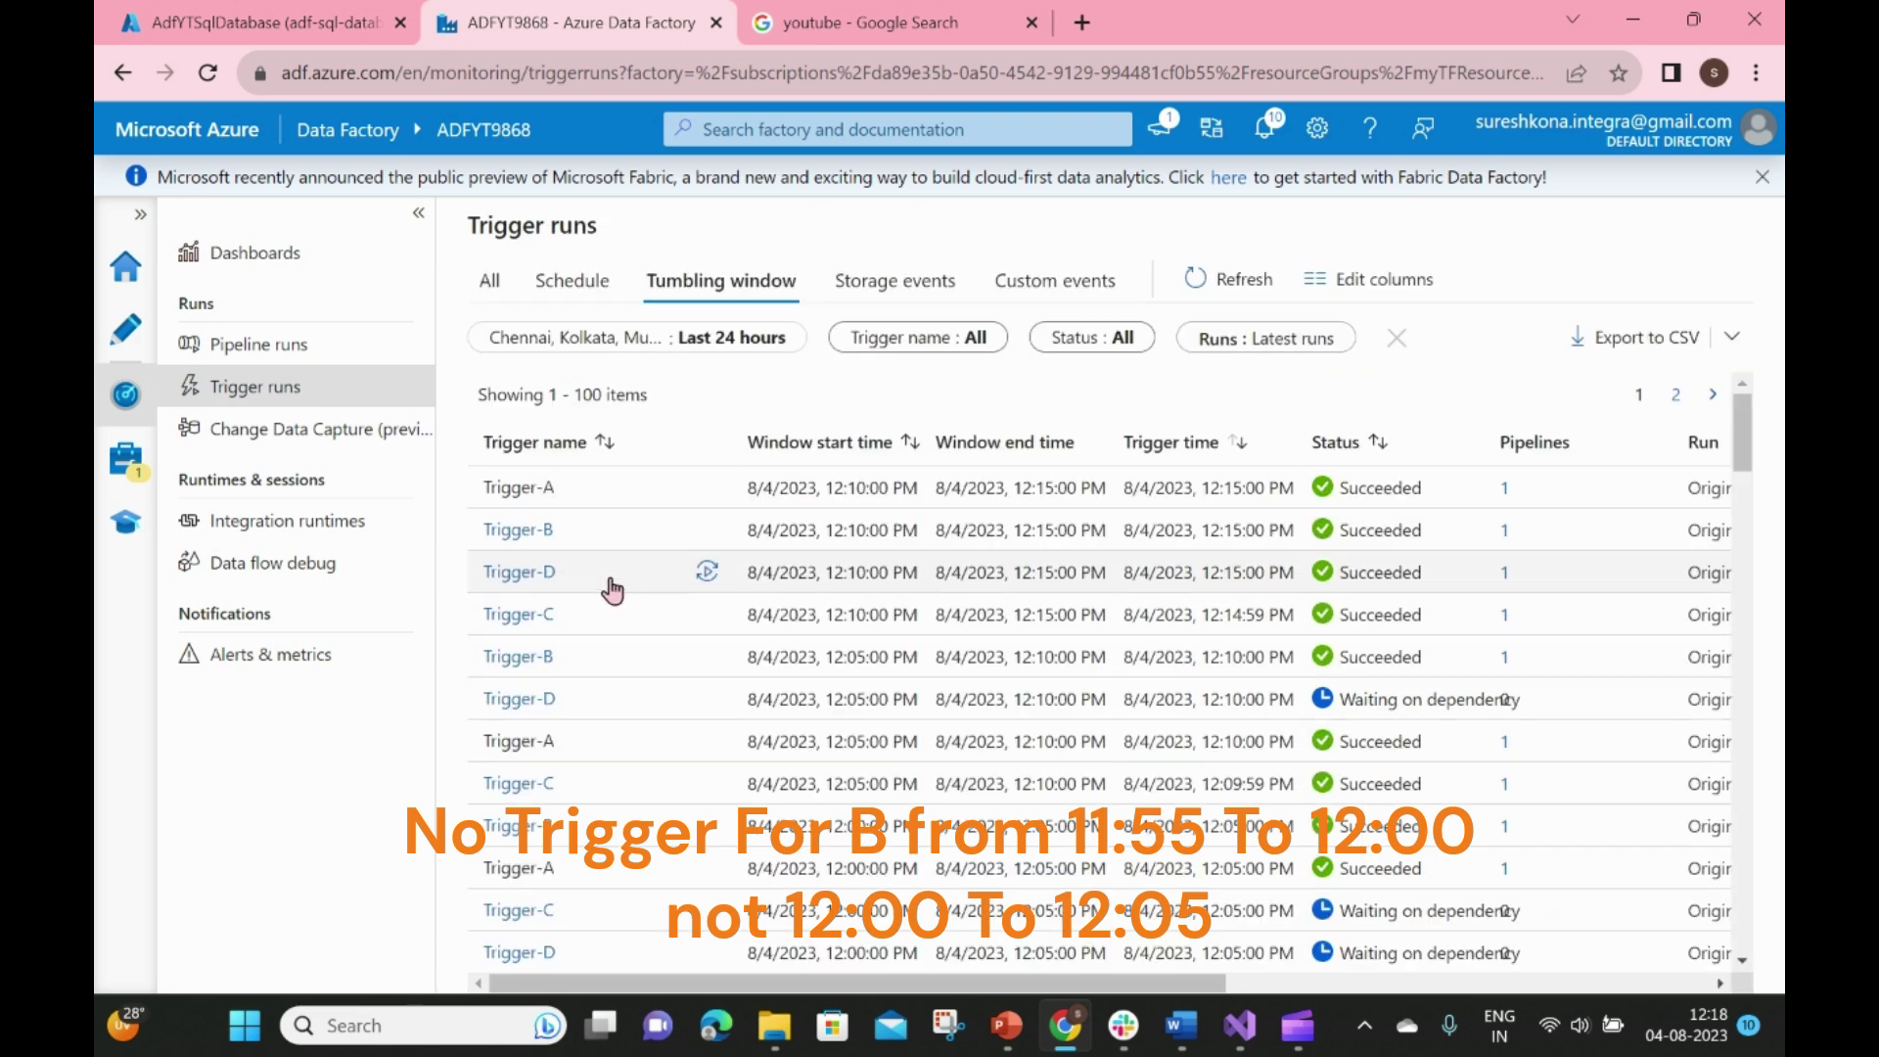
Examine the upstream dependency window on Trigger-C for Trigger-D's 12:10 PM run, then return to all trigger runs
click(534, 581)
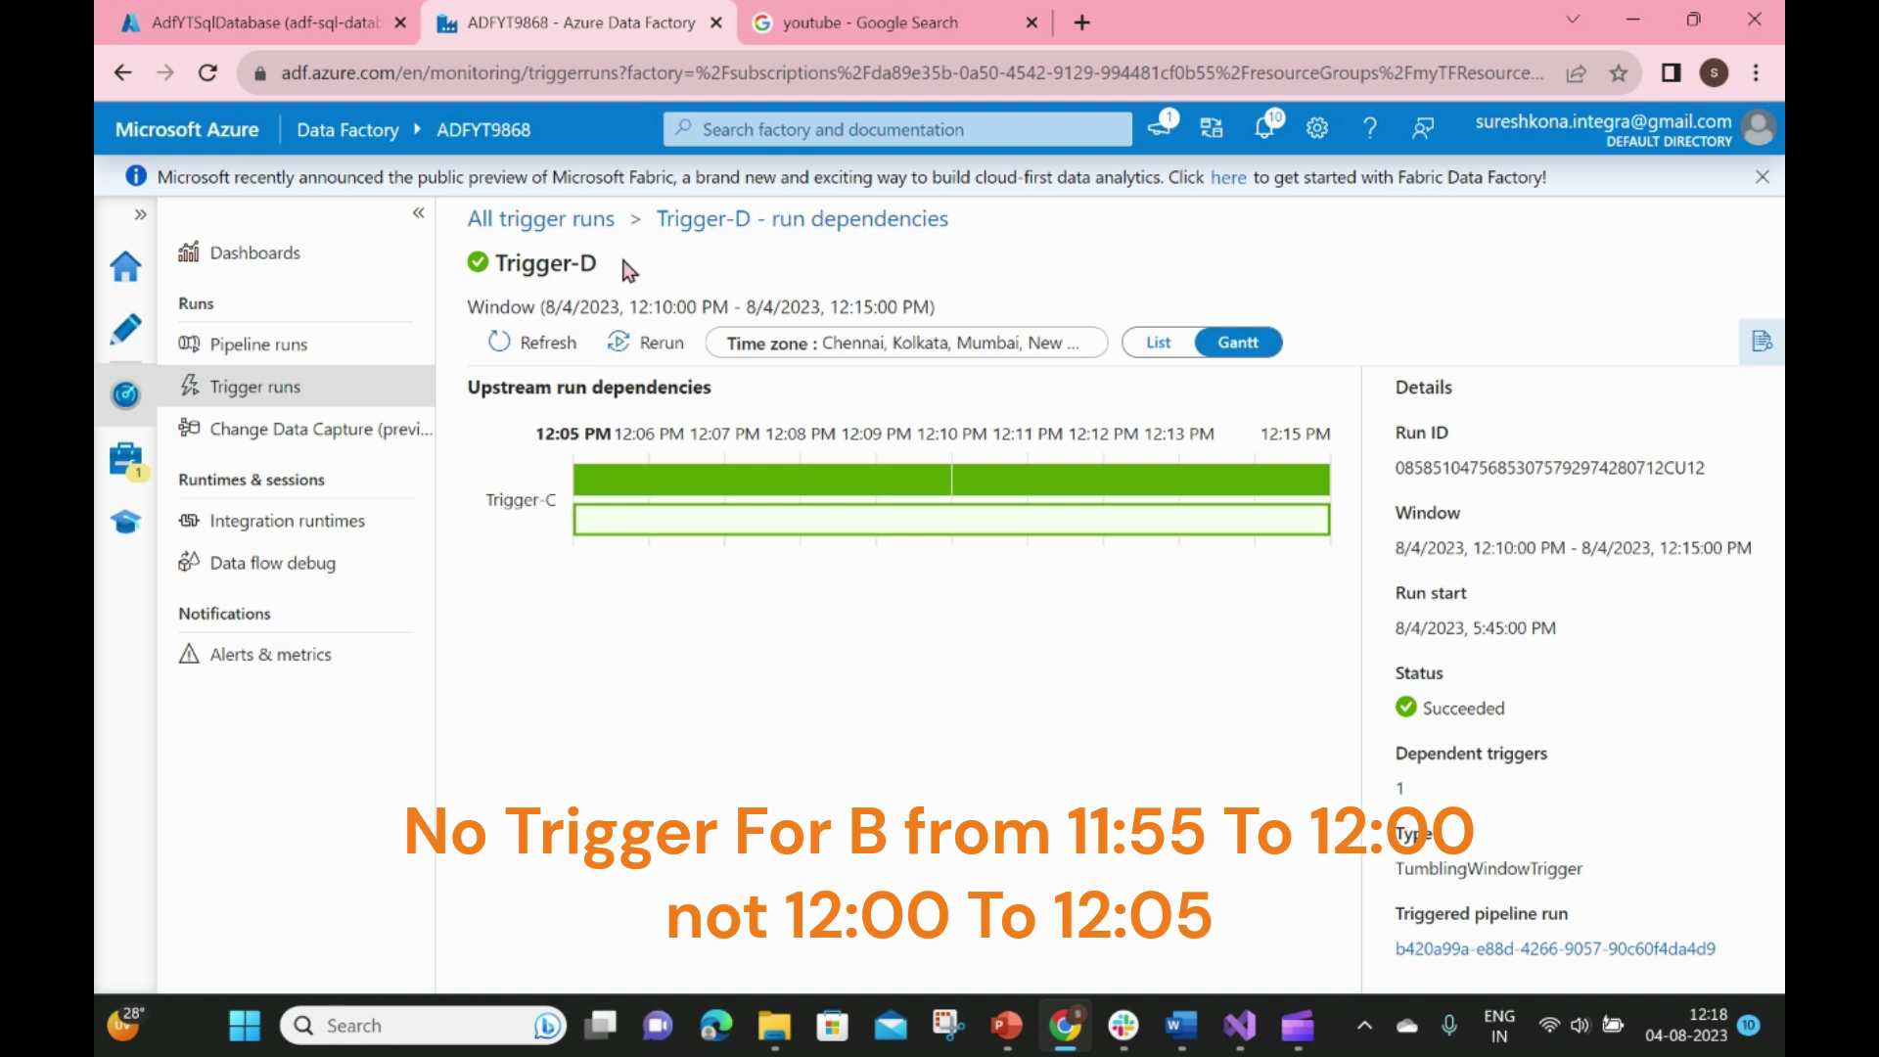
drag(624, 264, 501, 280)
drag(554, 500, 488, 500)
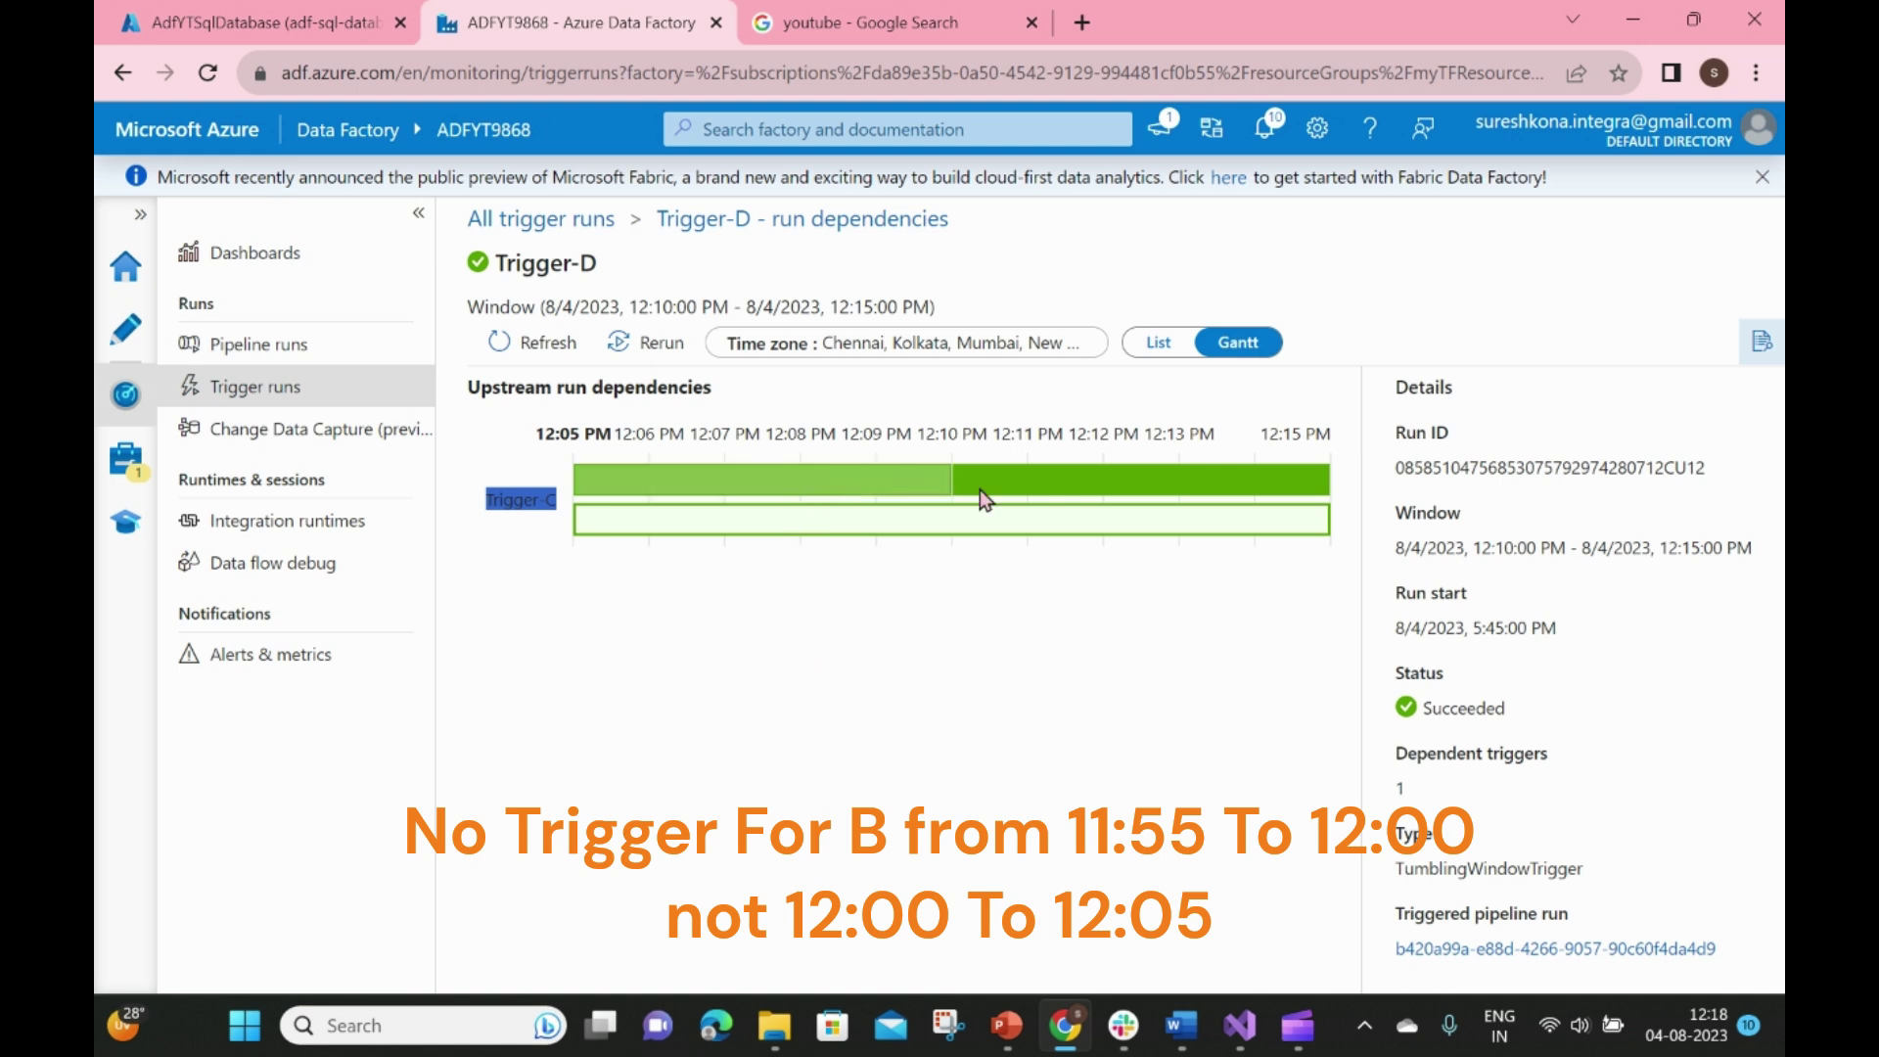
click(860, 524)
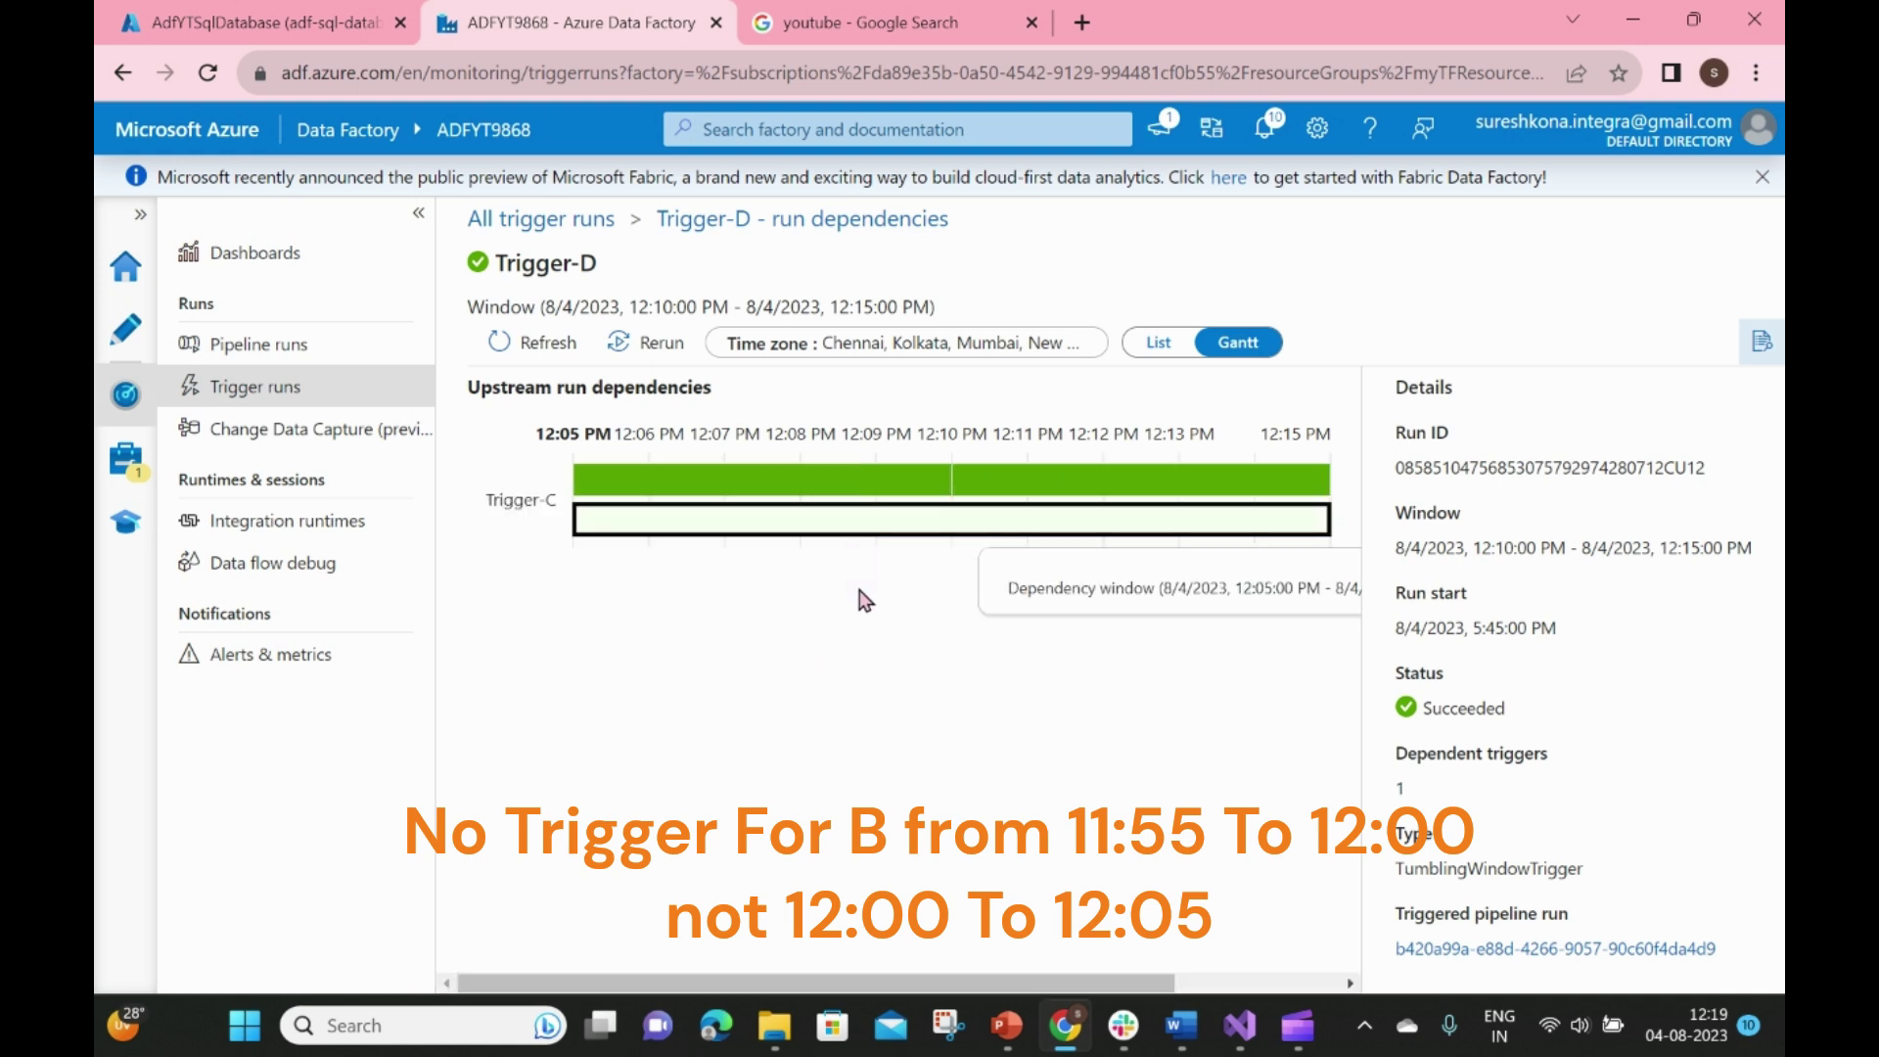
drag(1029, 987, 1143, 994)
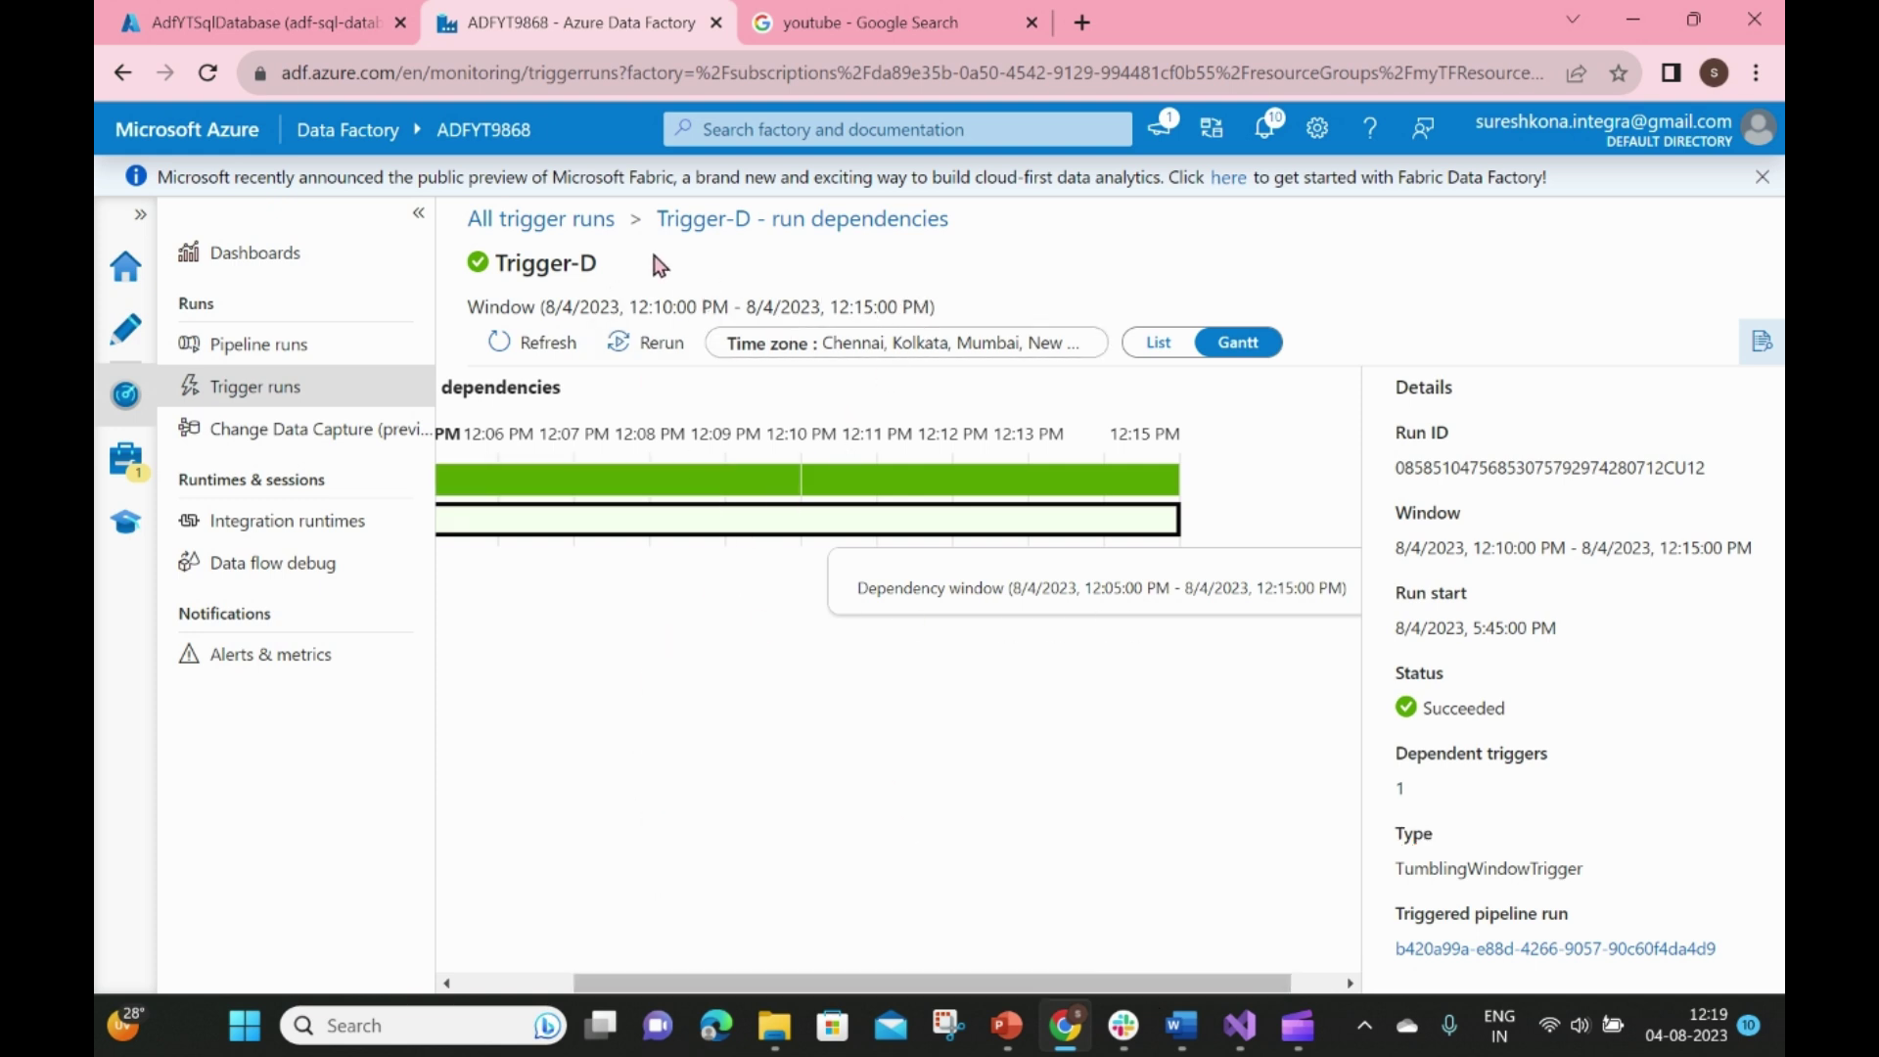
drag(632, 304, 931, 306)
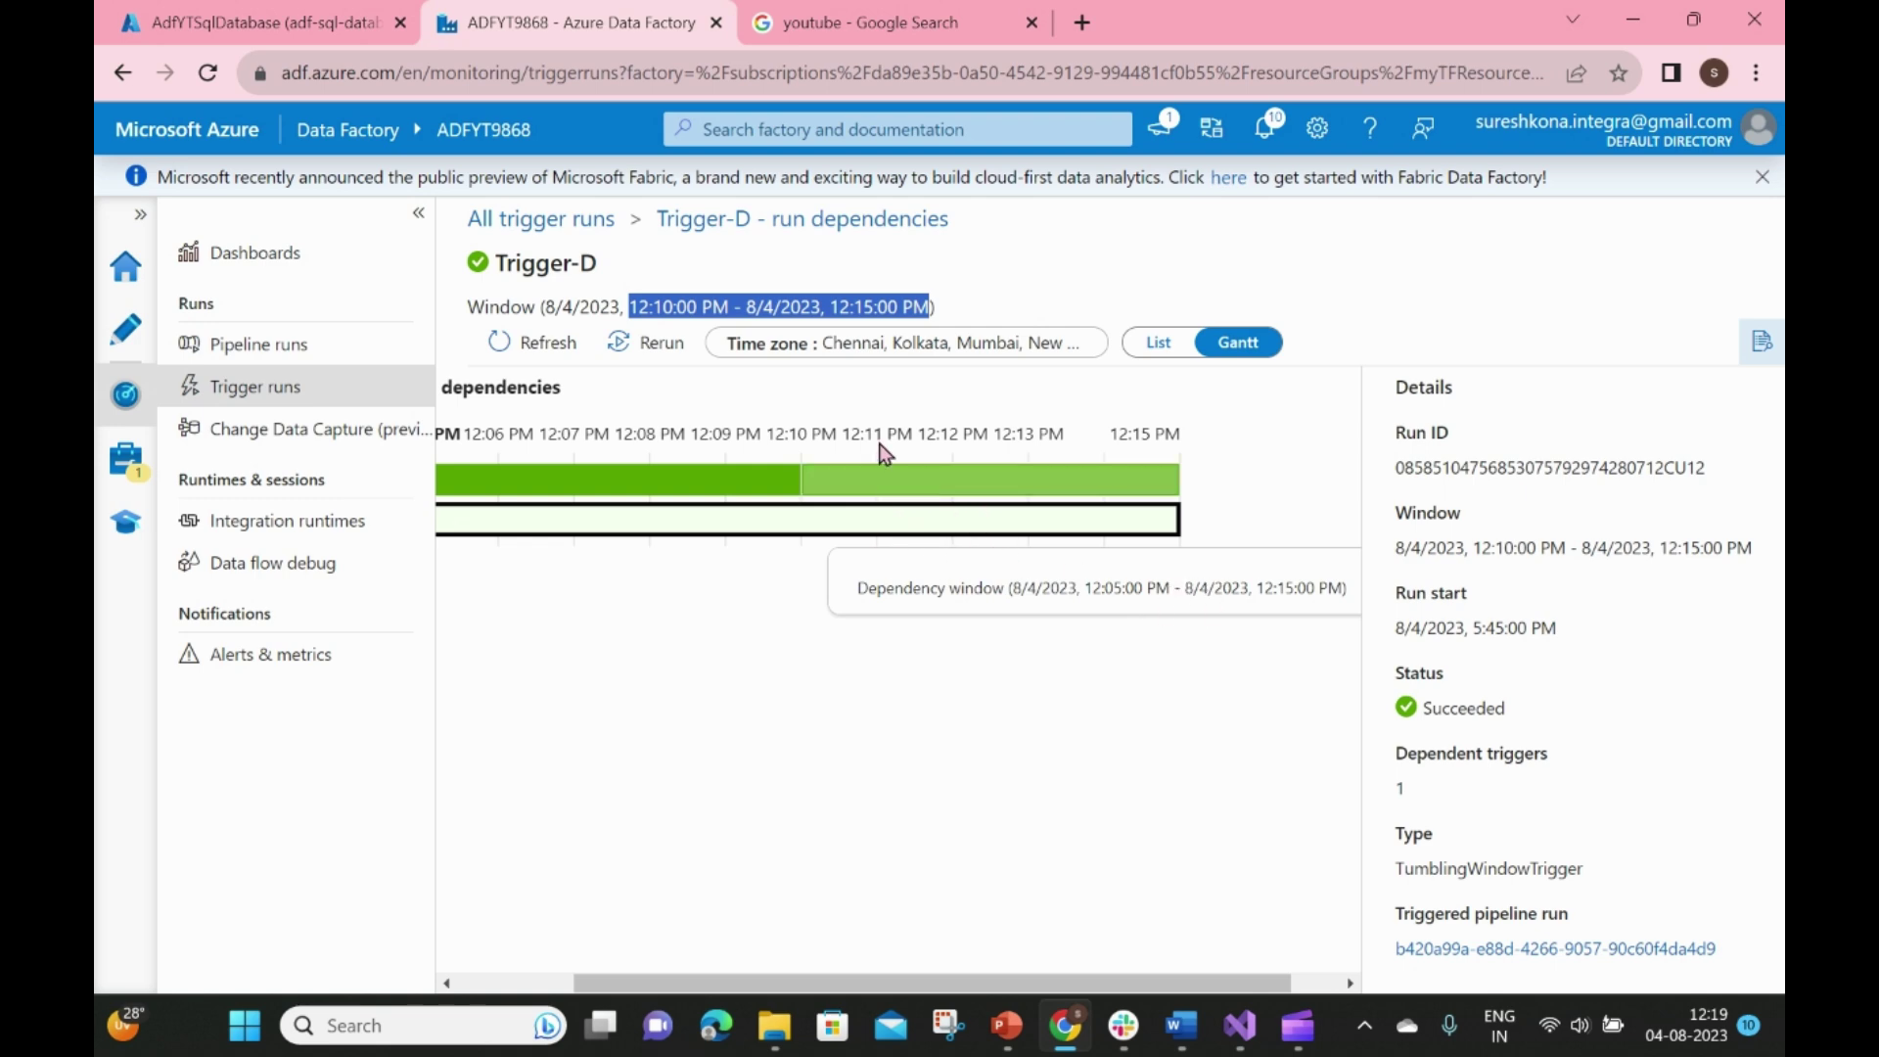
click(546, 221)
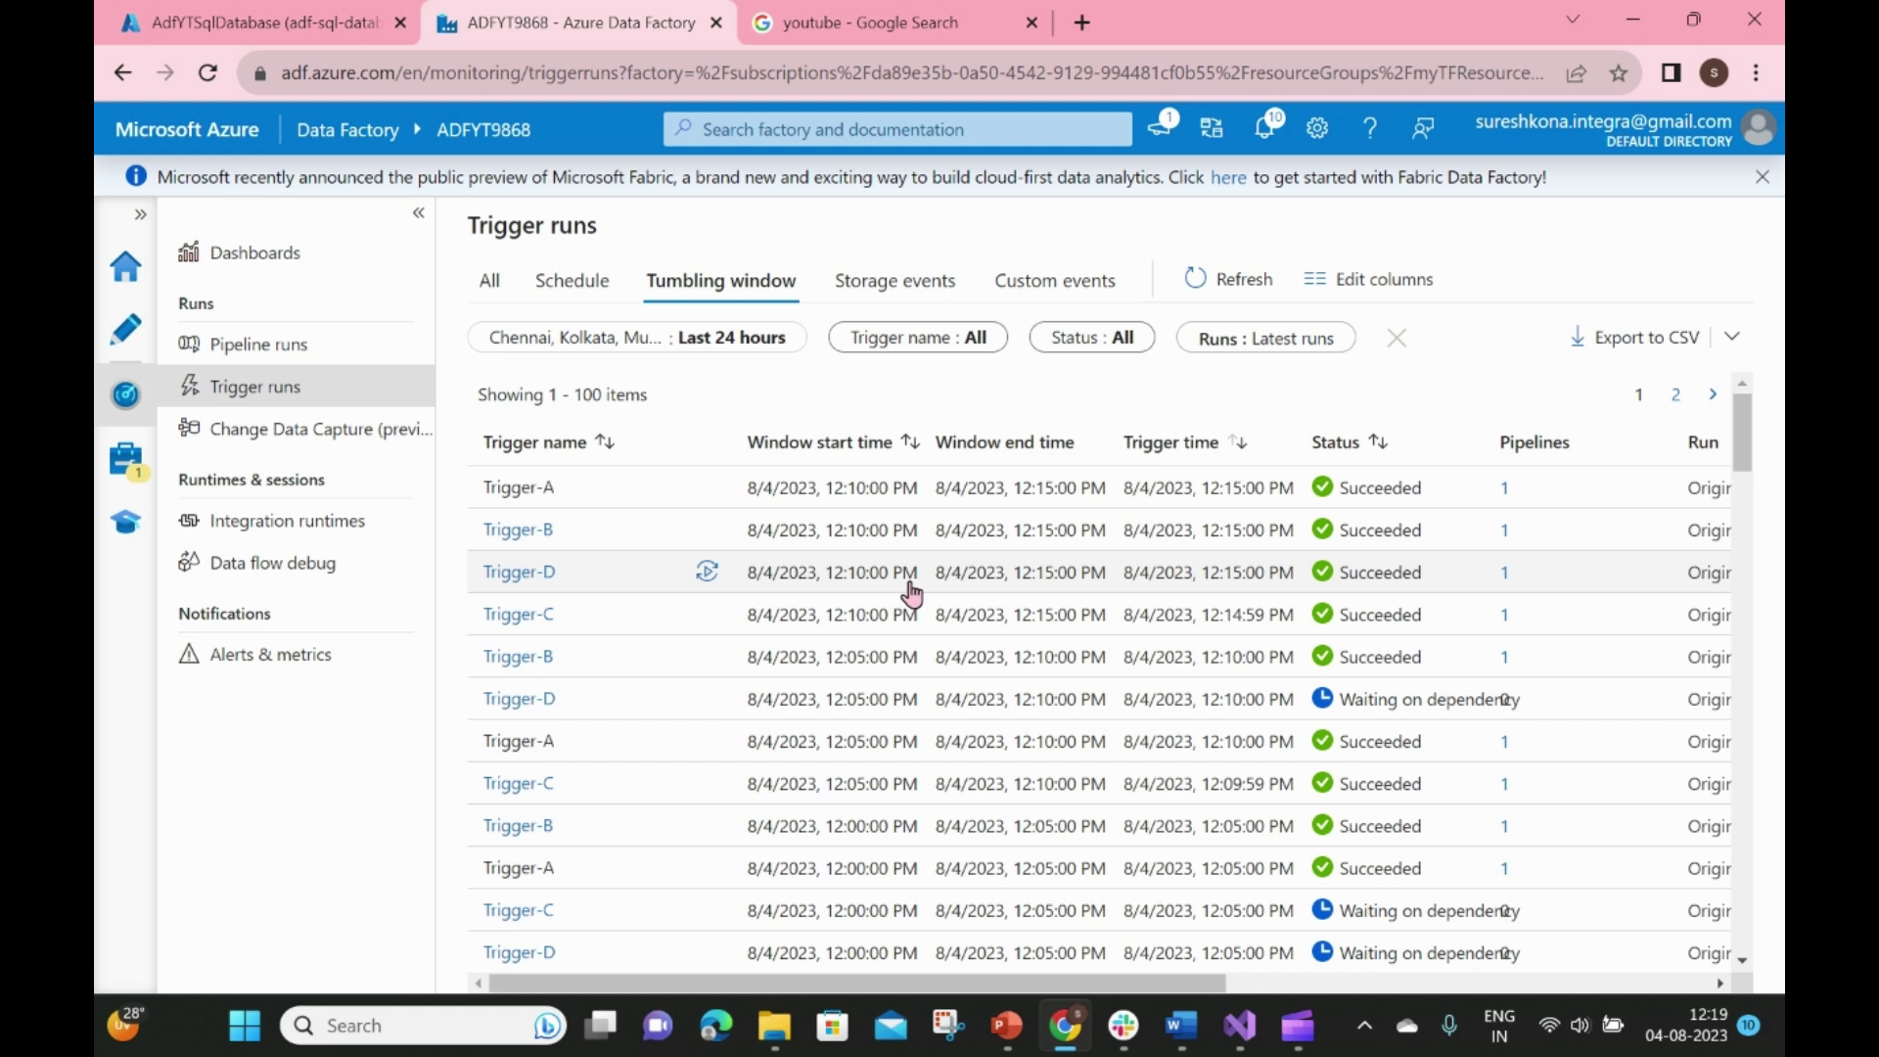
Stop Trigger-A in the data factory's trigger management list
click(125, 453)
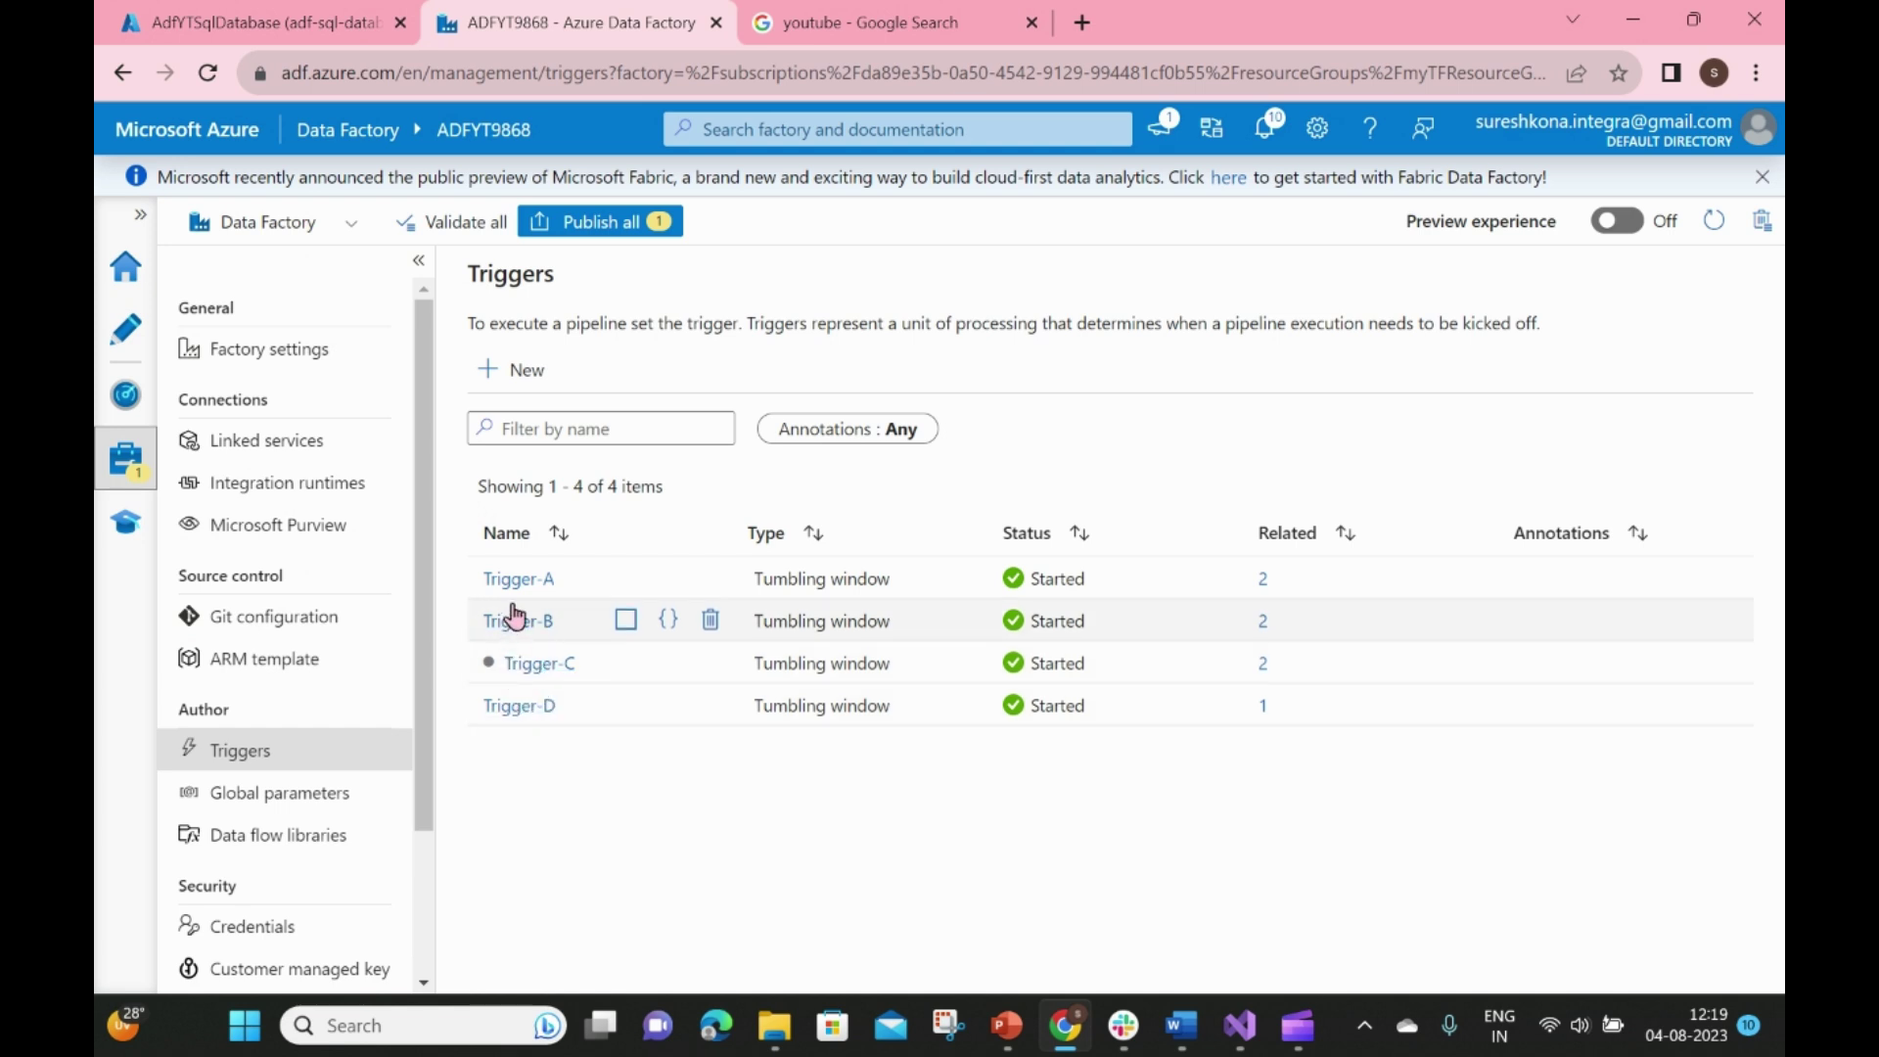
click(624, 580)
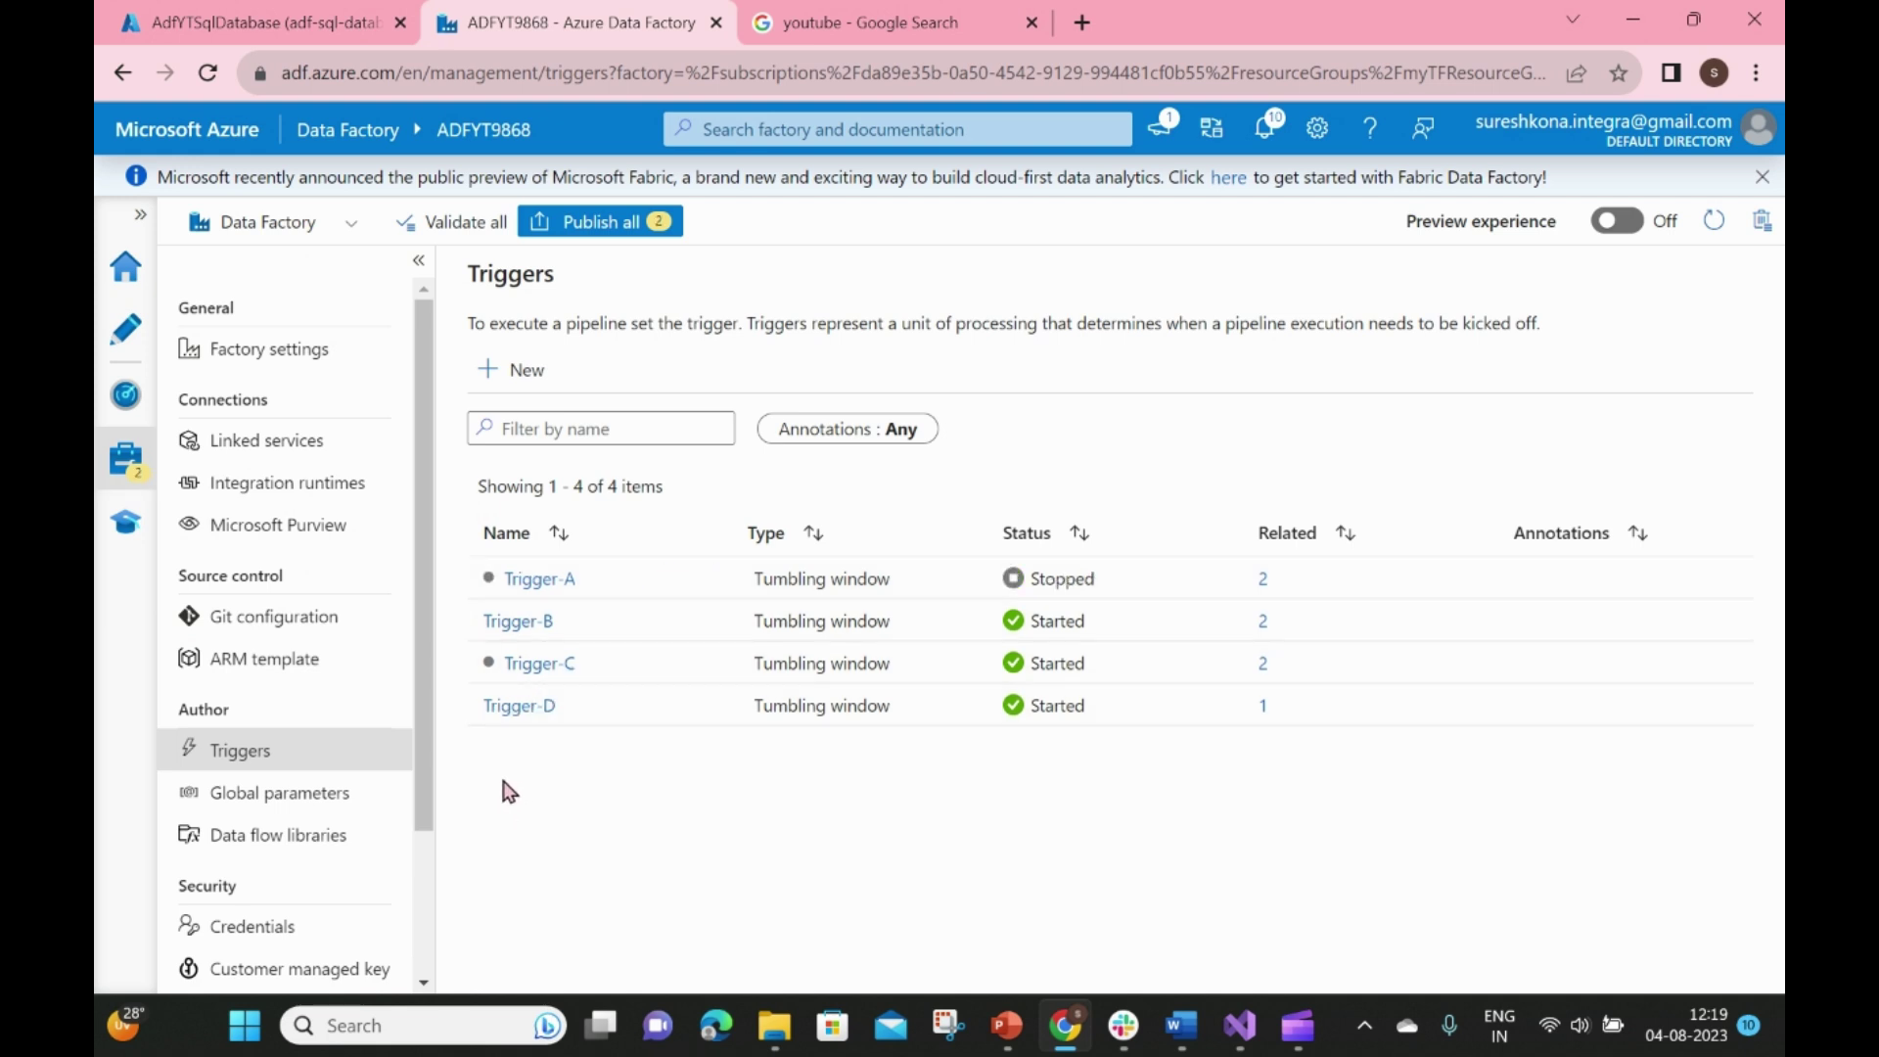
Publish the pending trigger changes to the data factory
click(593, 225)
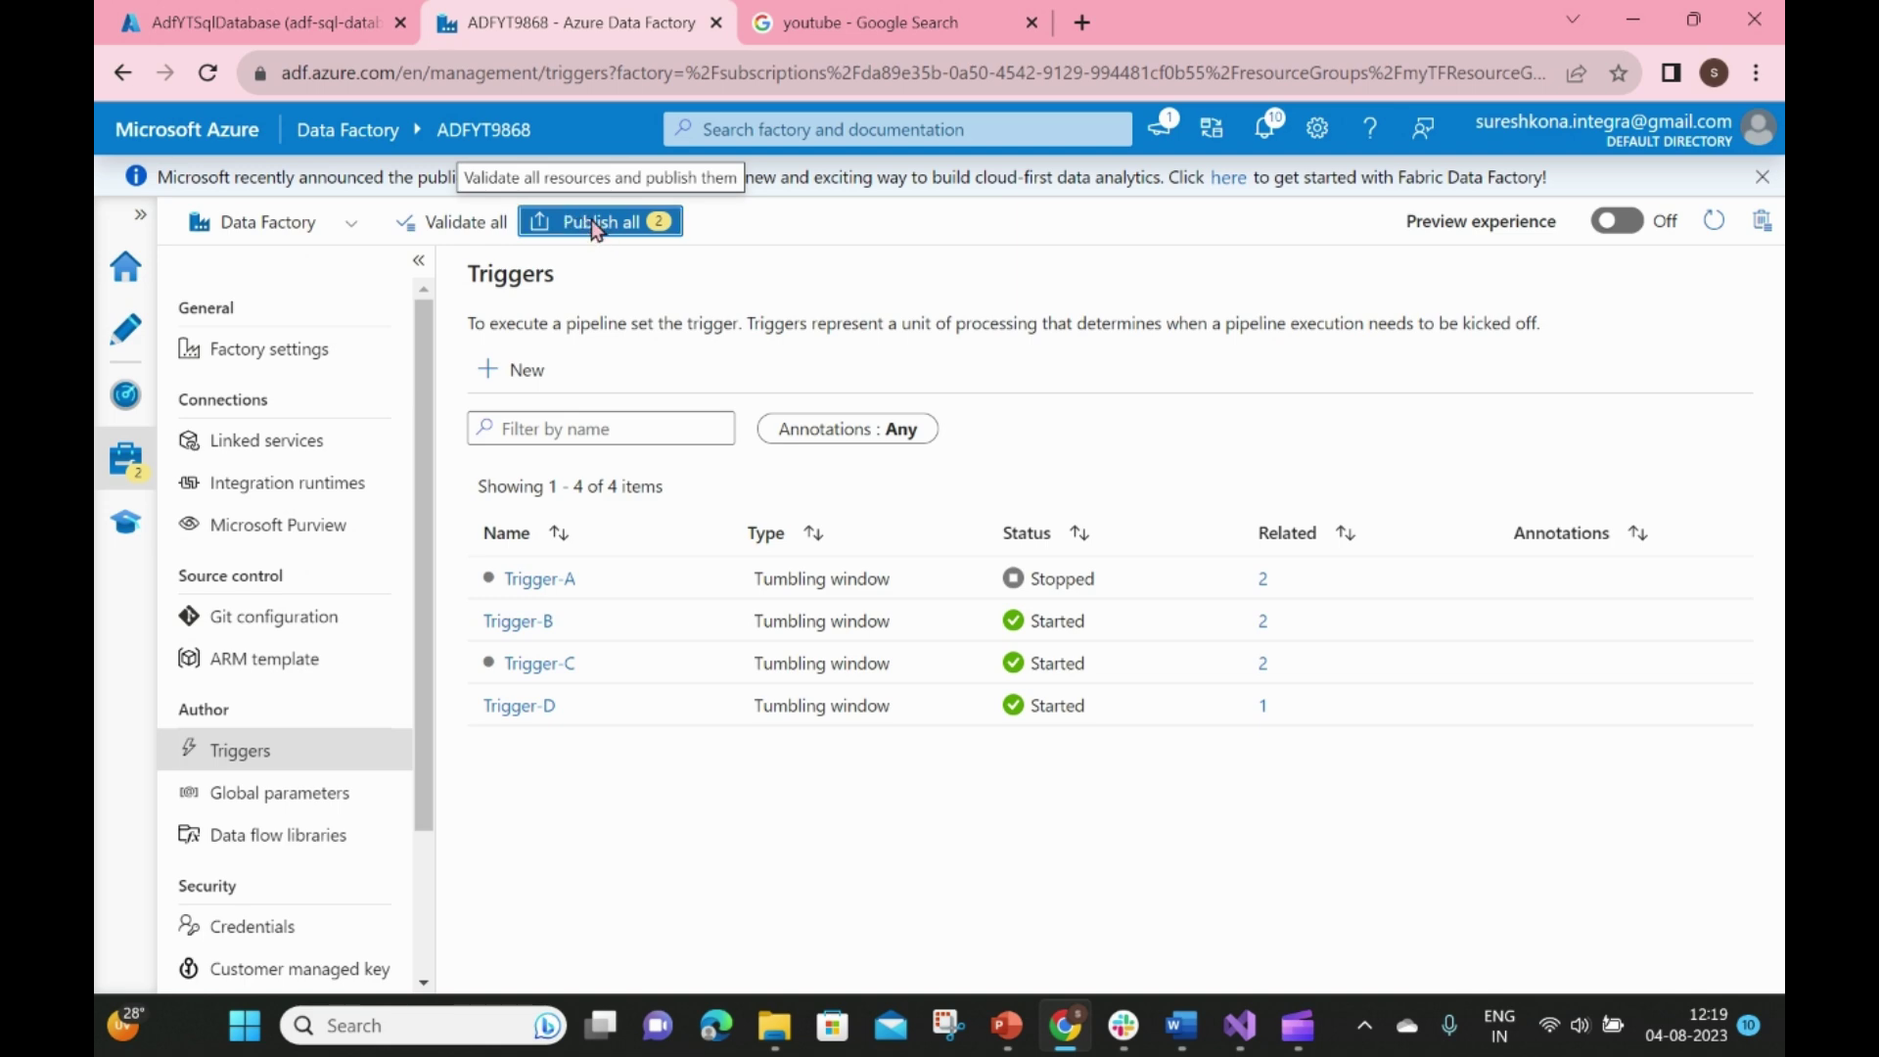
click(1034, 958)
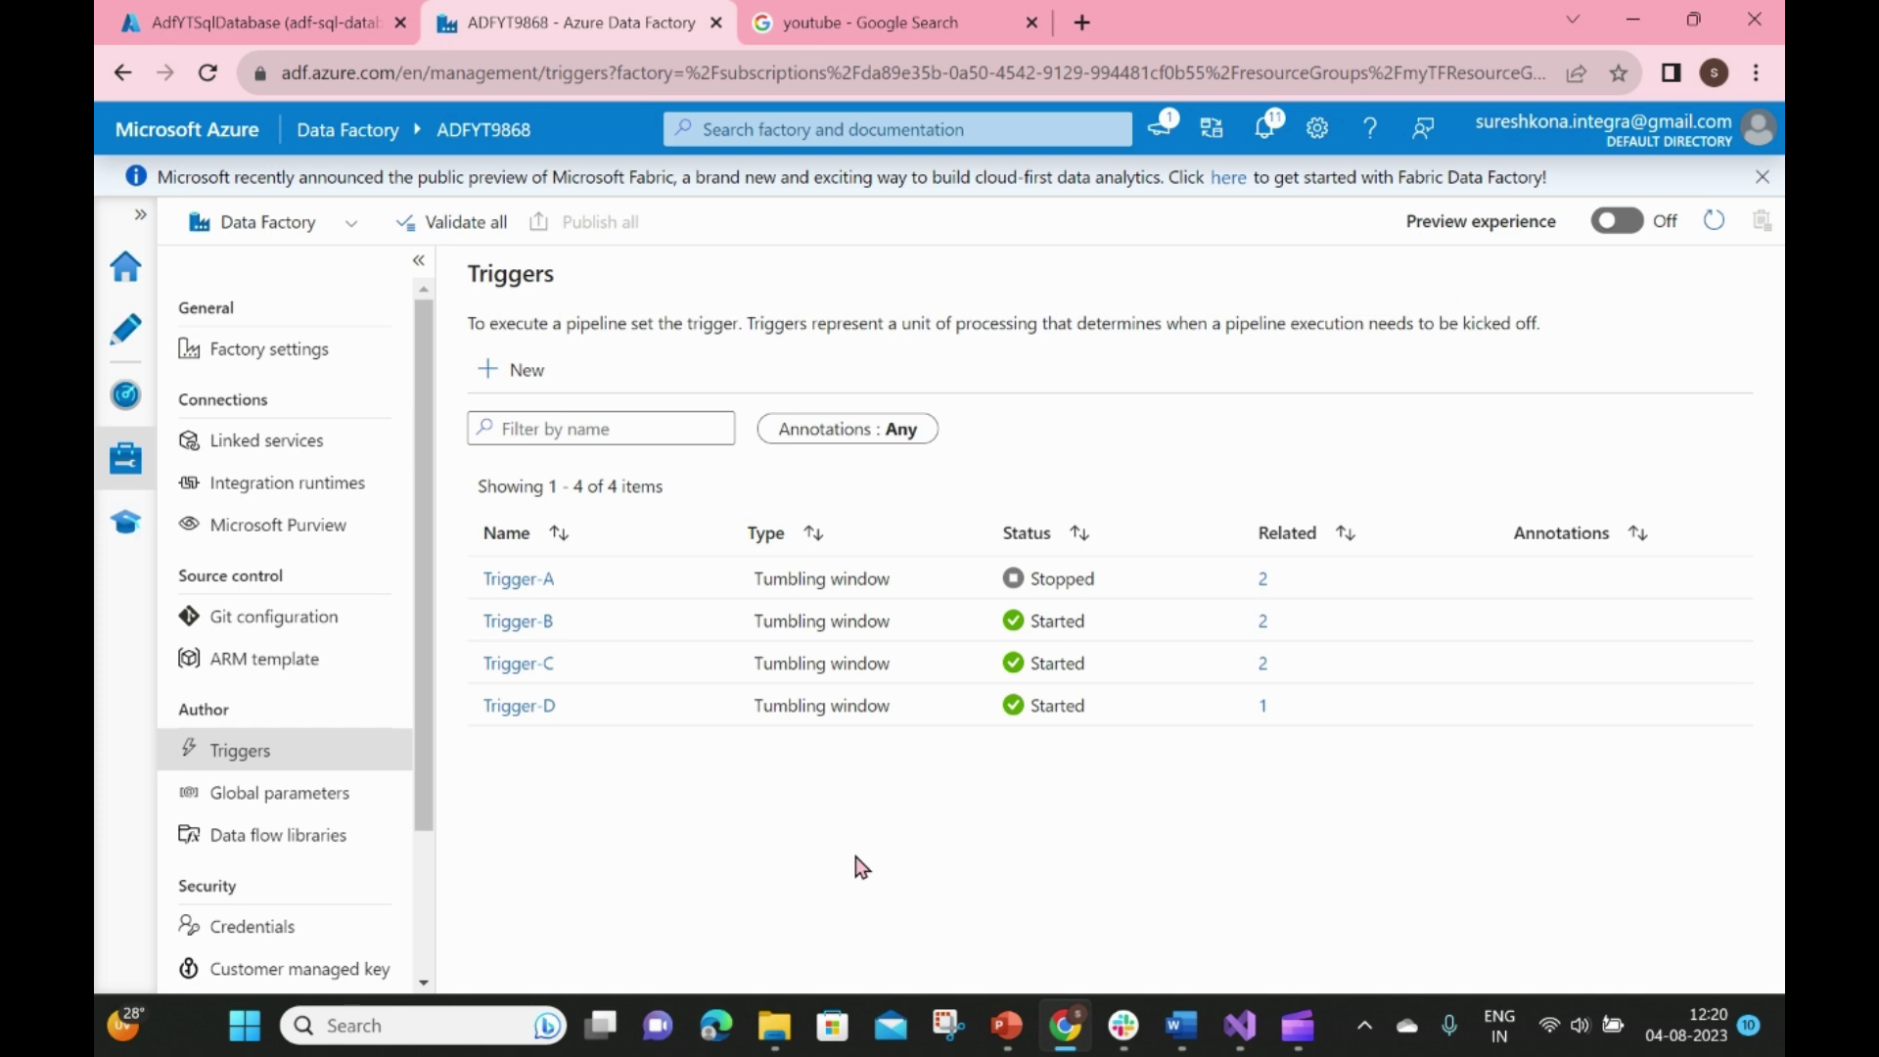
Open the tumbling window trigger runs in monitoring and refresh them to check the latest runs of triggers A to D
click(122, 397)
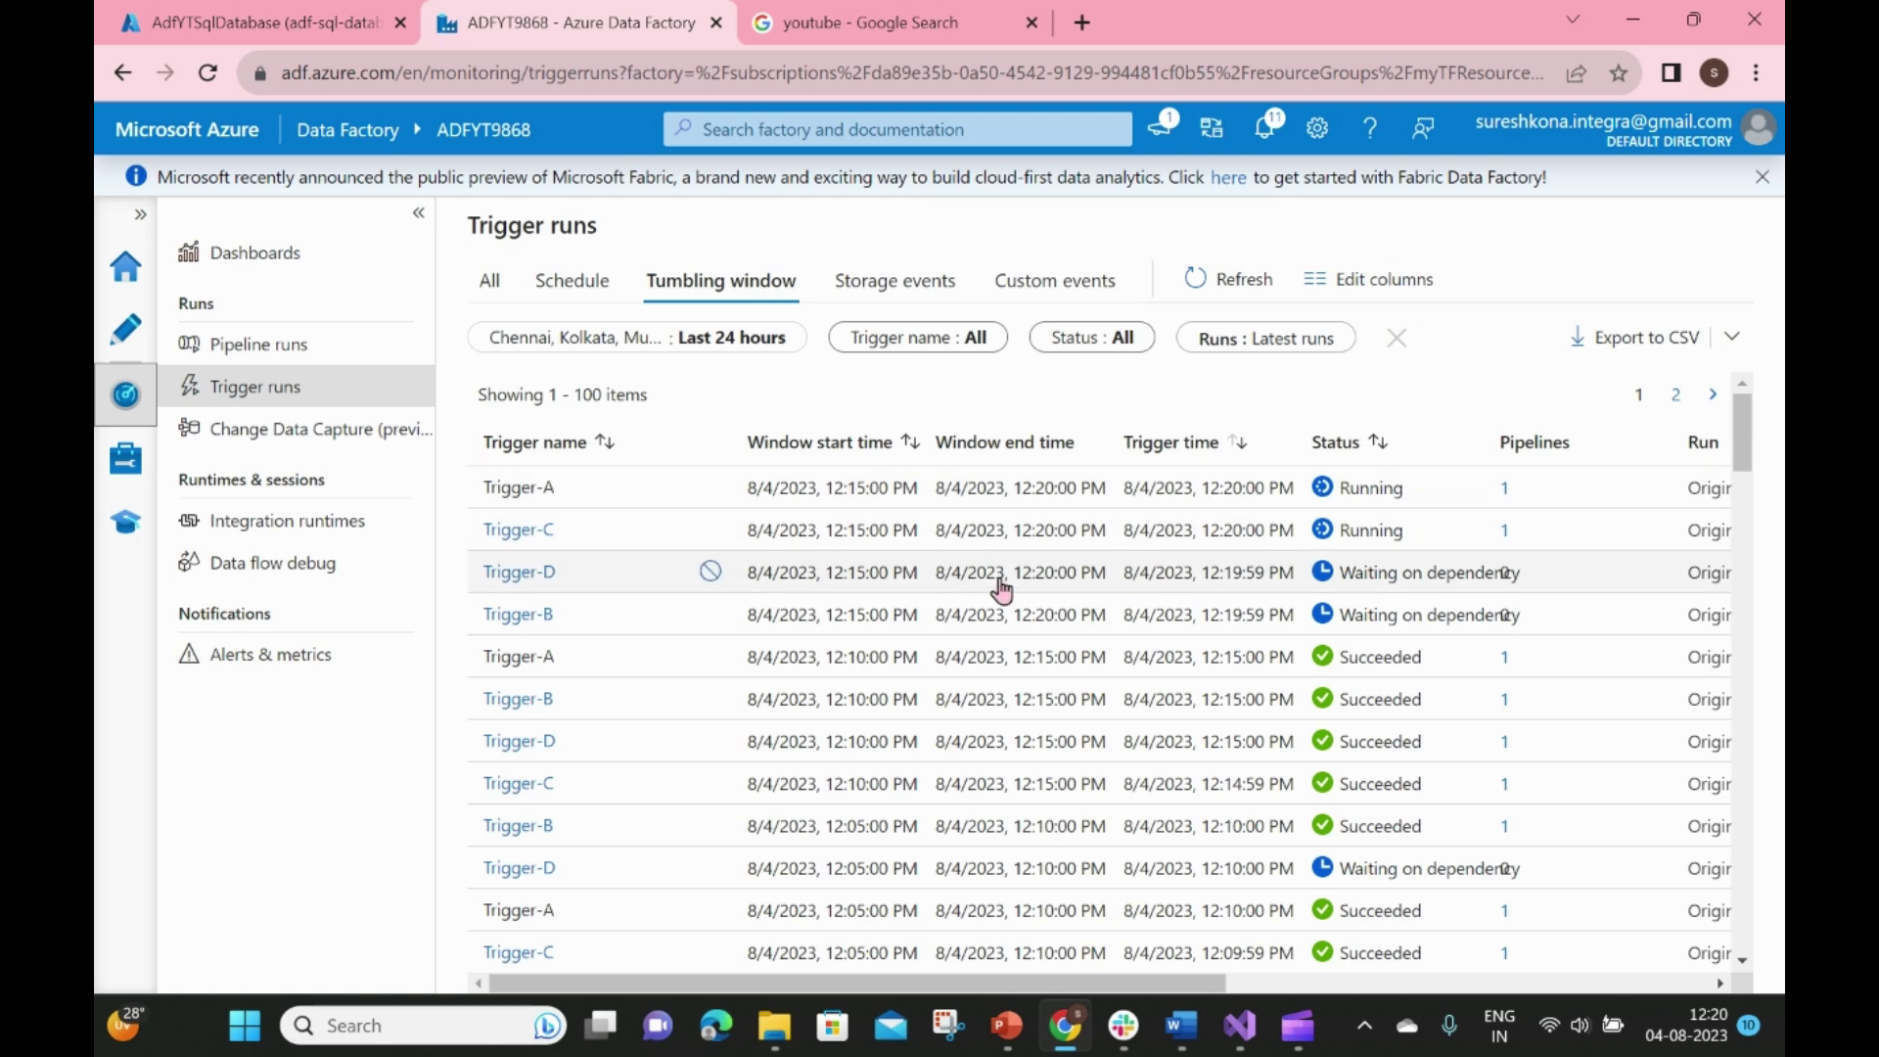
click(1202, 286)
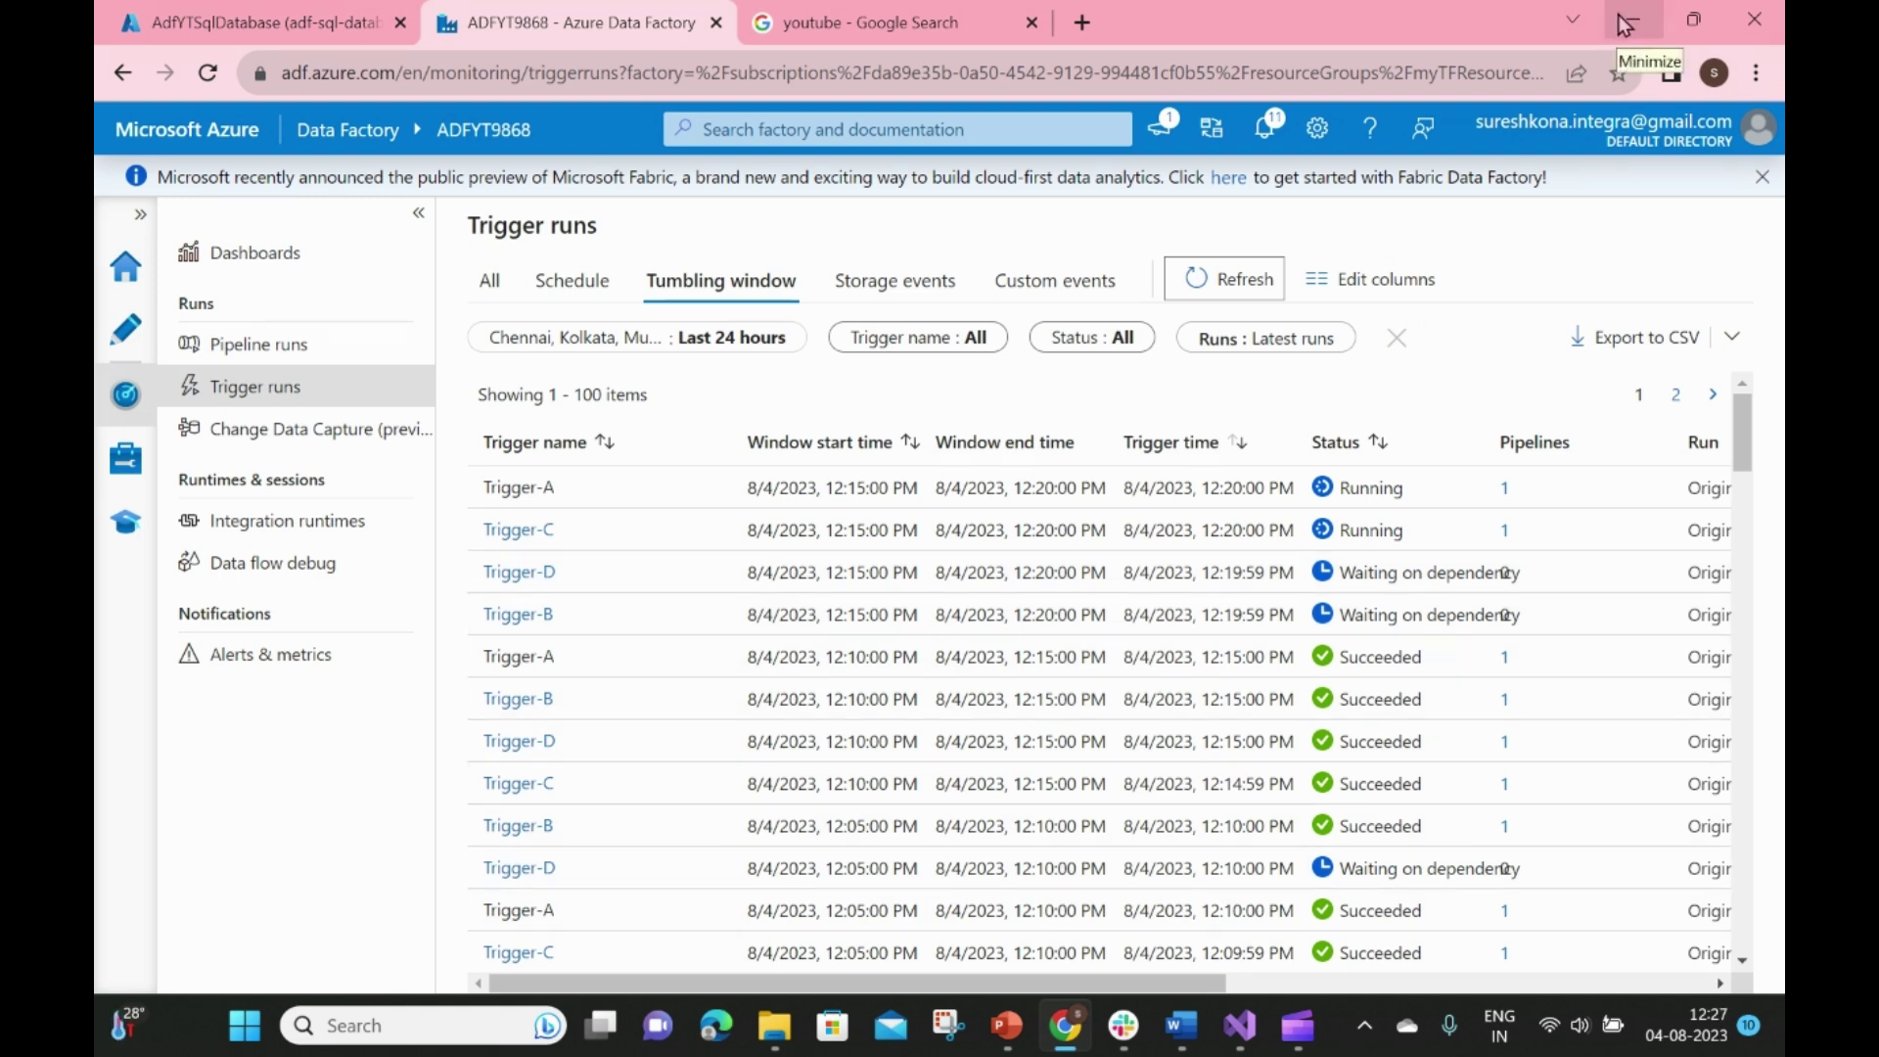
click(1222, 279)
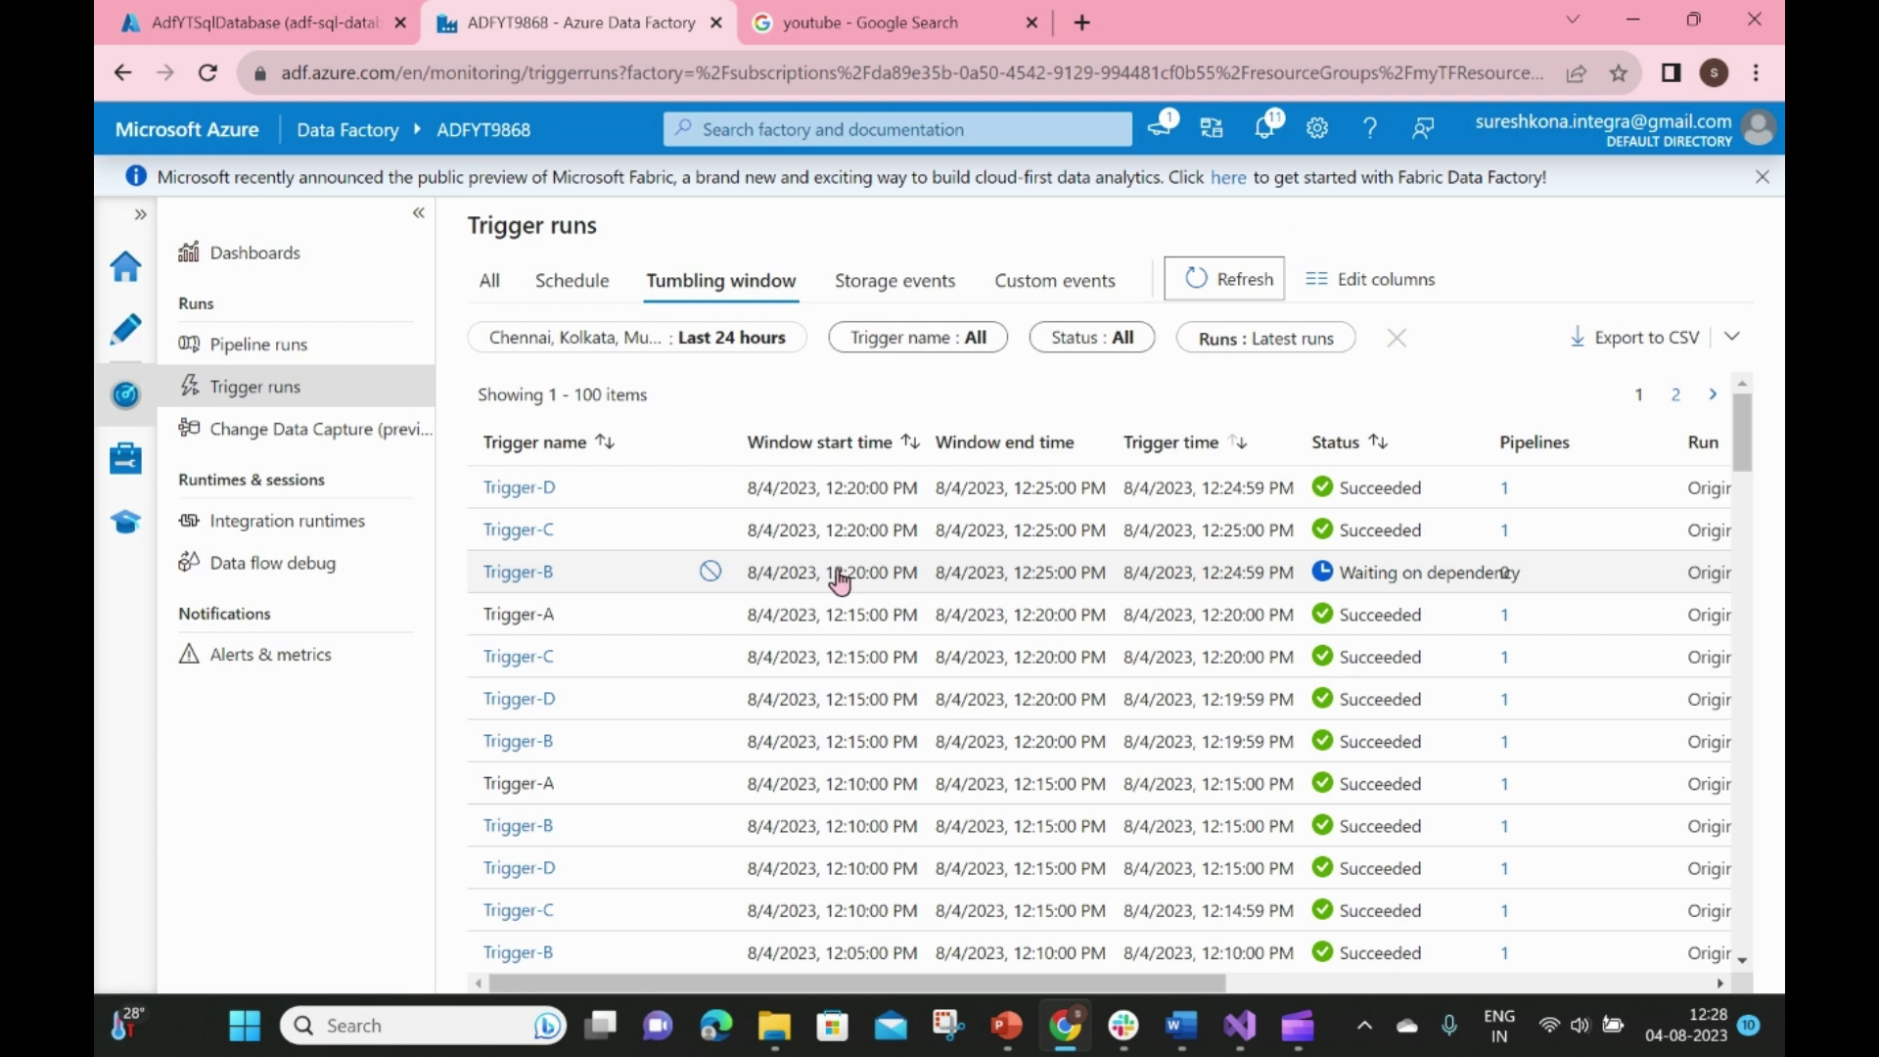
Examine the upstream dependency window on Trigger-A for Trigger-B's 12:20 PM run, and return to all trigger runs
click(544, 572)
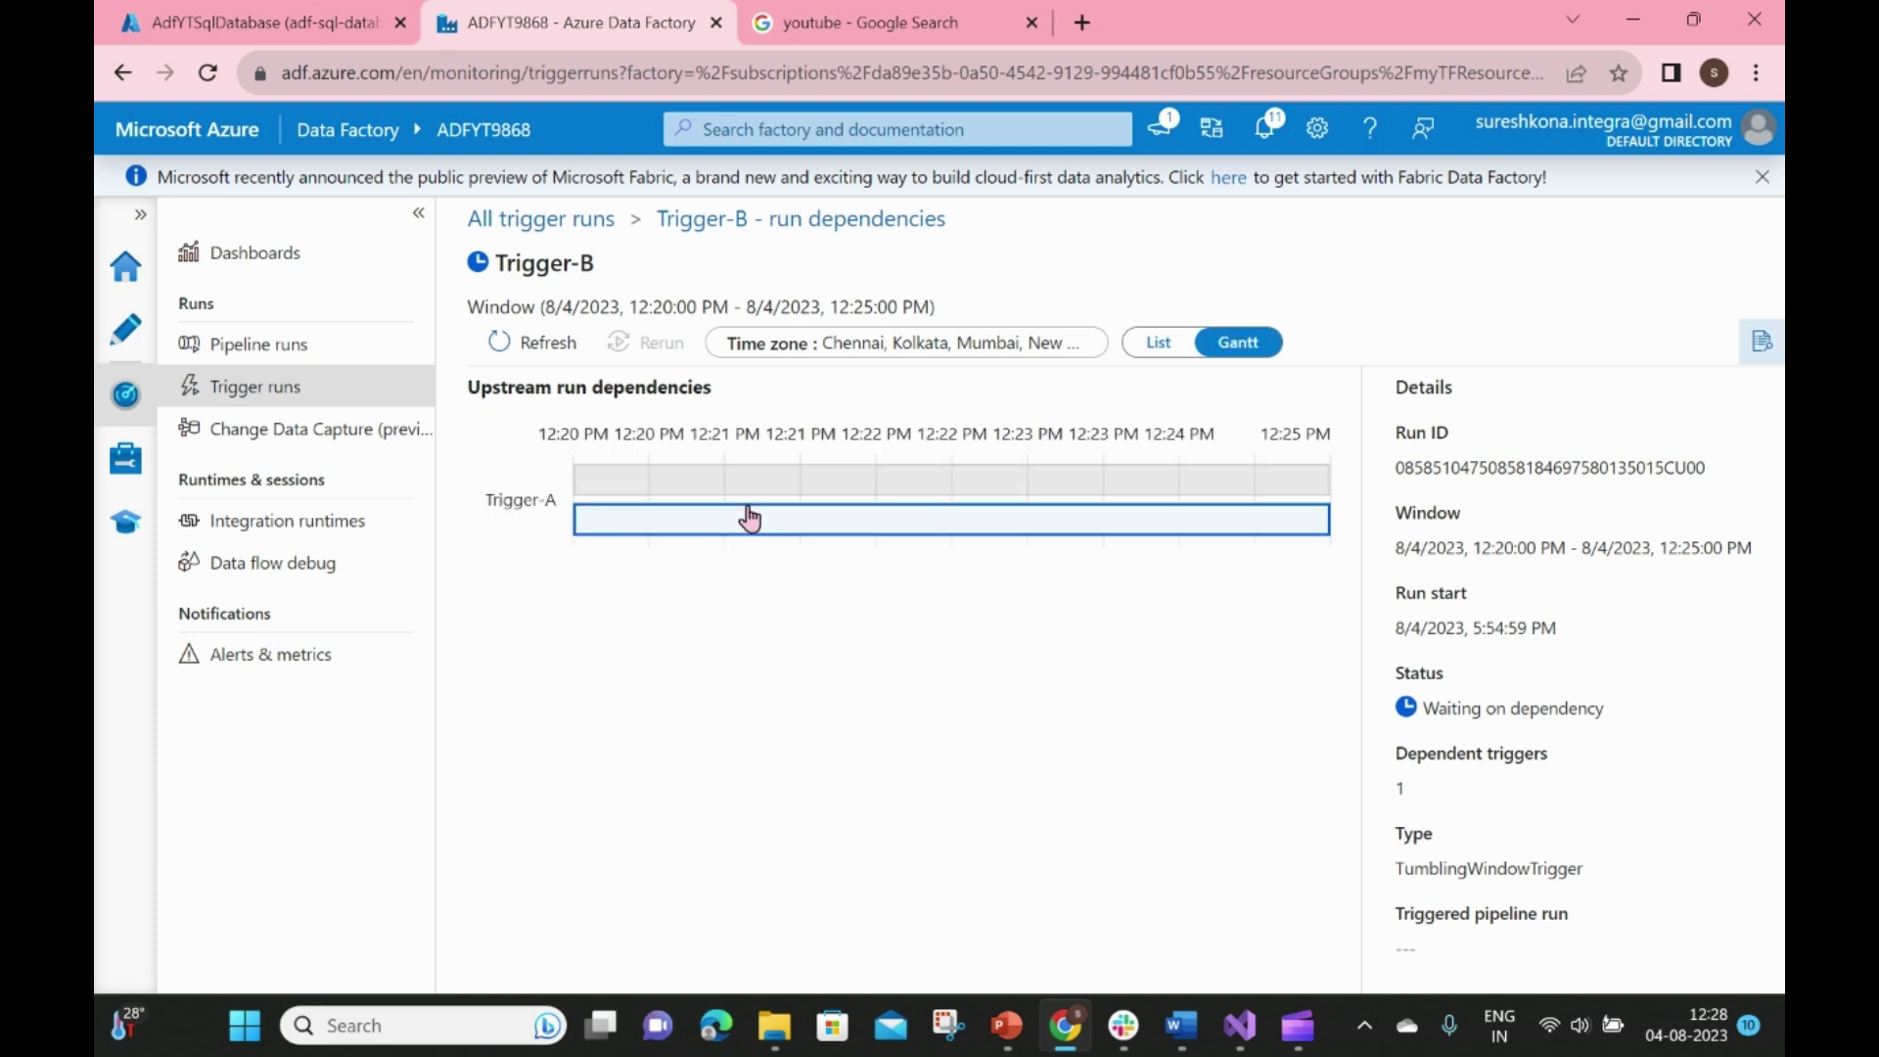
mouse_move(682, 527)
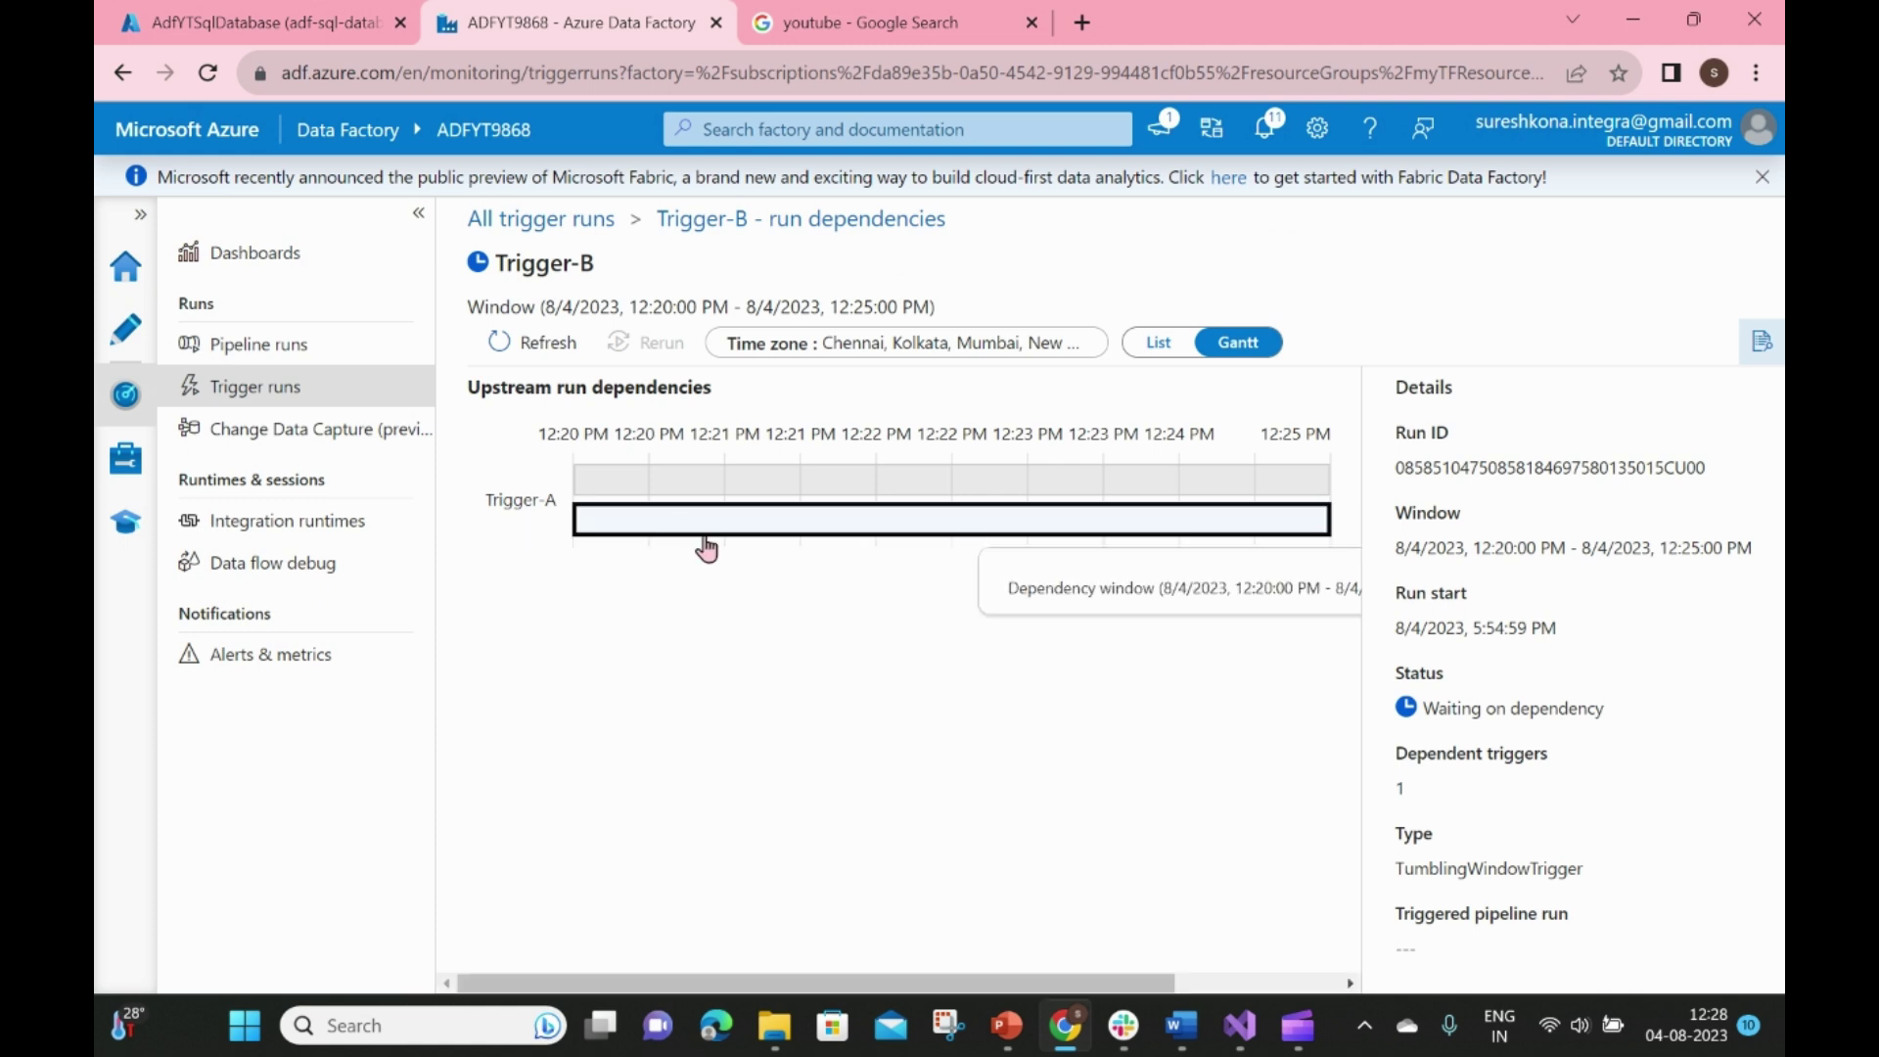
drag(1121, 980, 1237, 957)
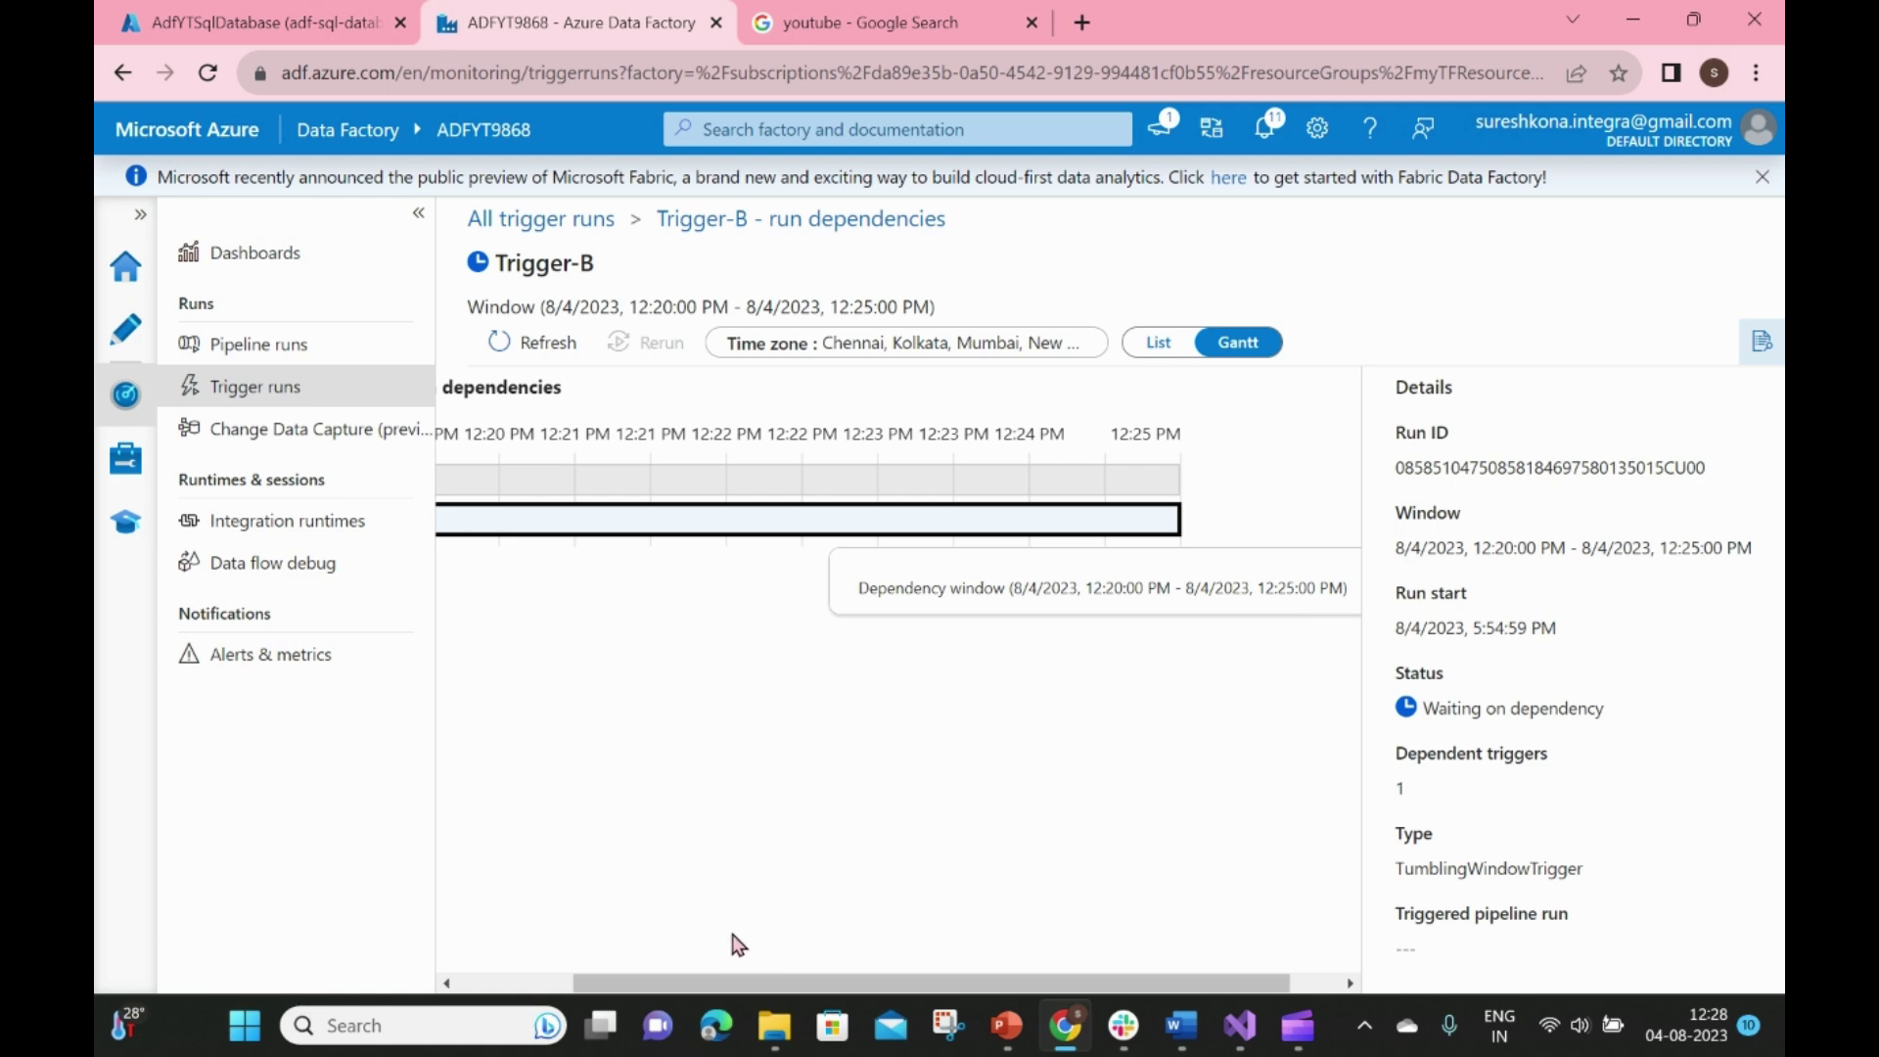
click(550, 982)
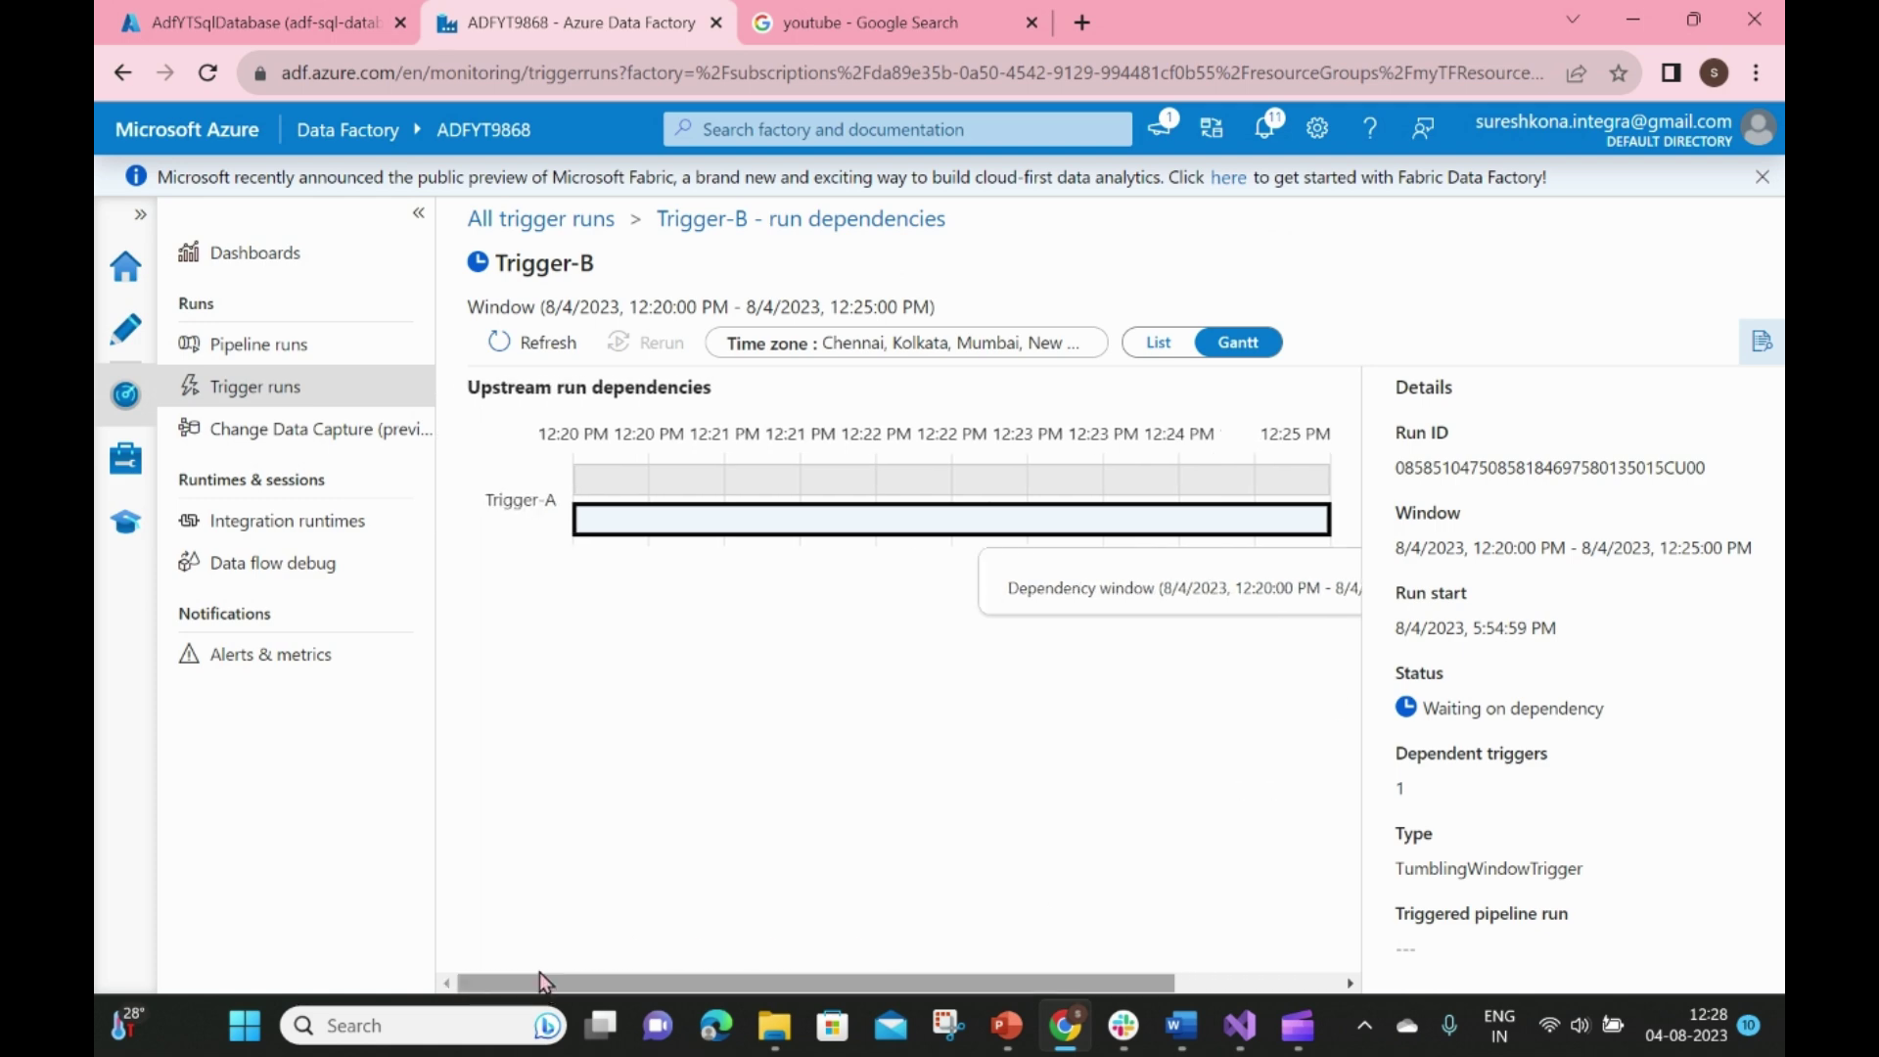
click(545, 221)
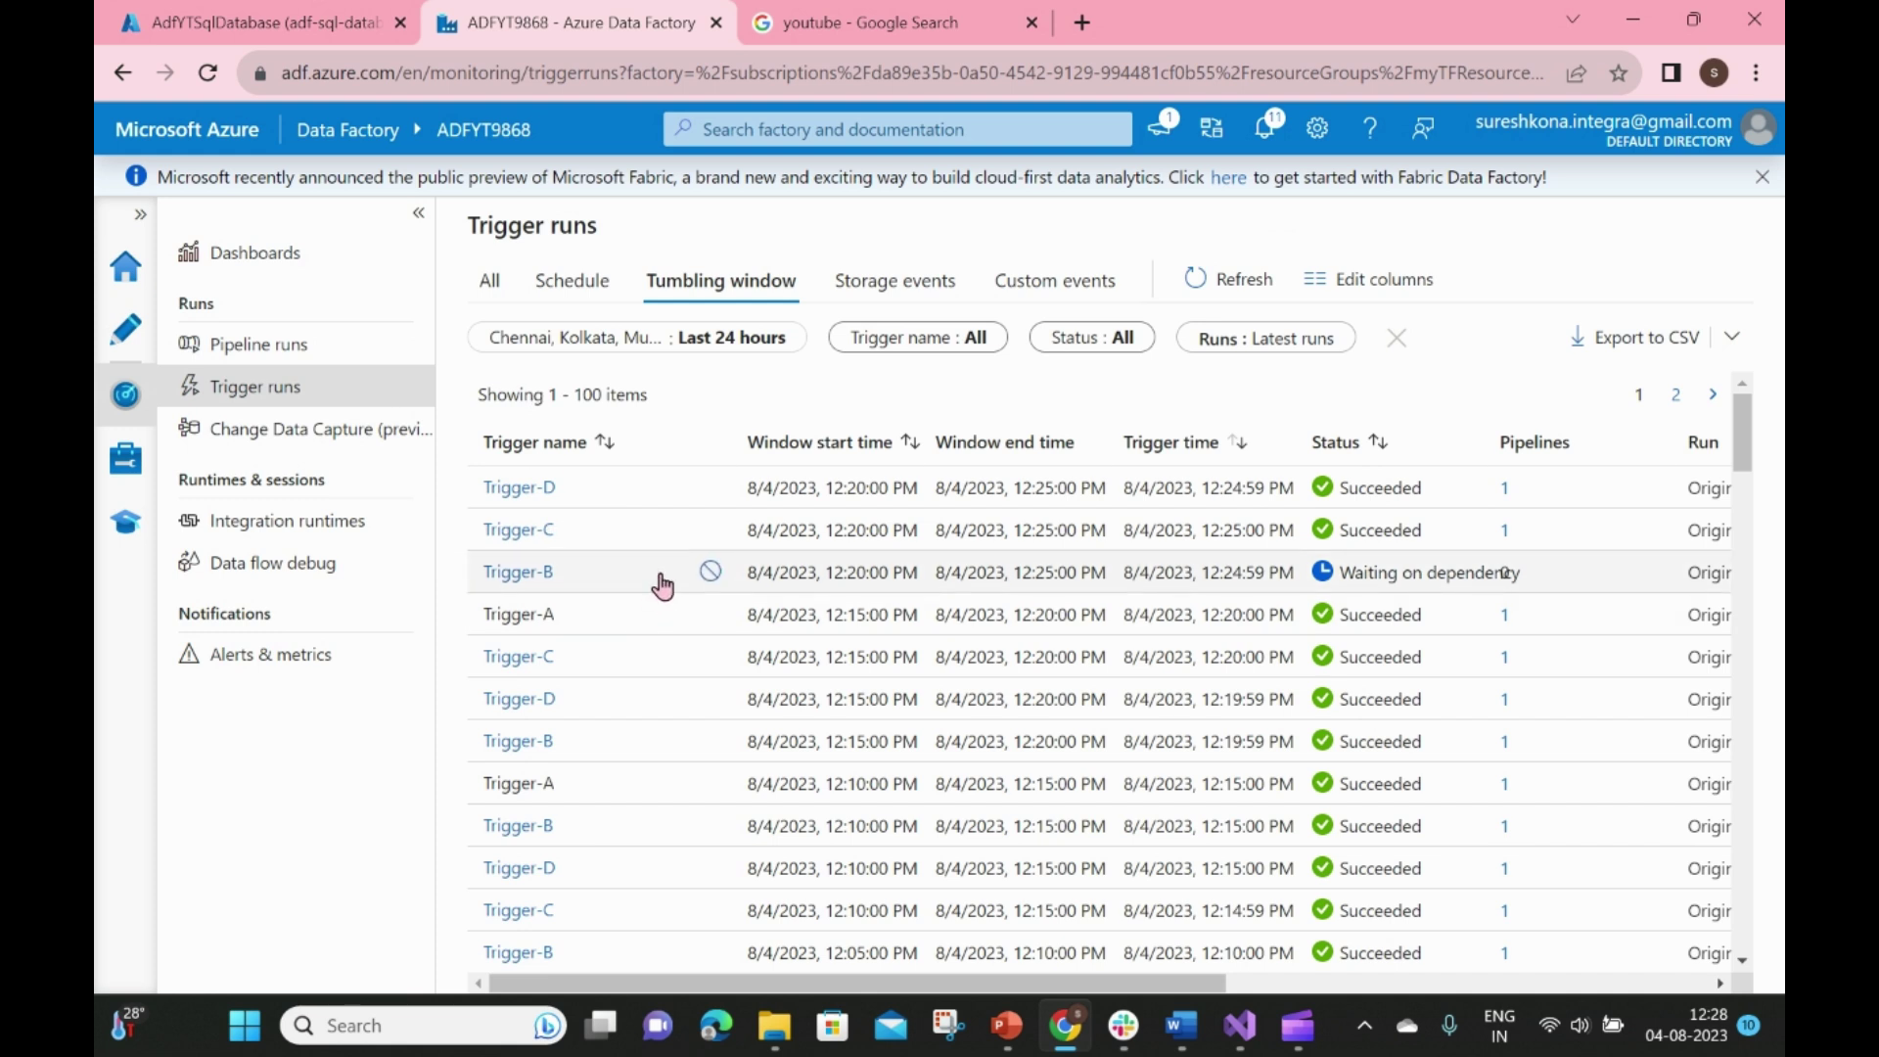
Examine the upstream dependency window on Trigger-B for Trigger-C's 12:20 PM run, and refresh the list of all trigger runs
click(542, 538)
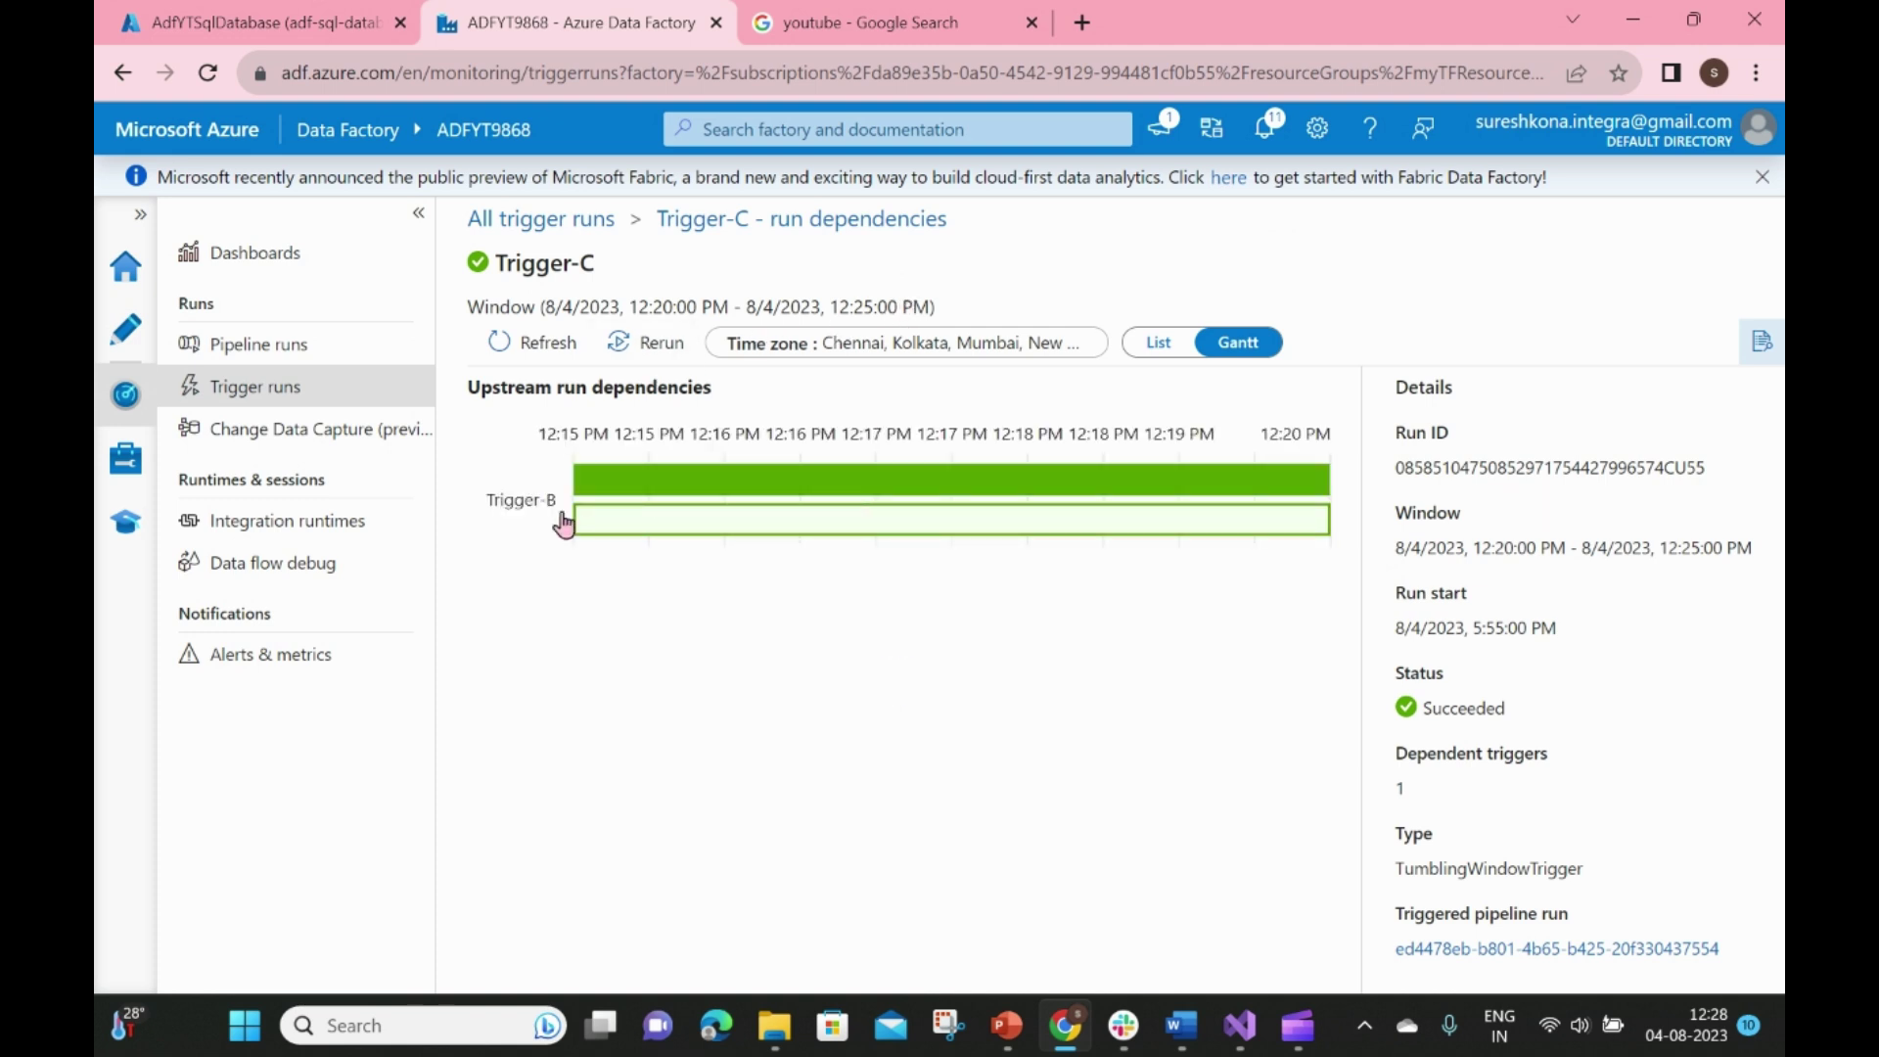
drag(554, 502, 495, 520)
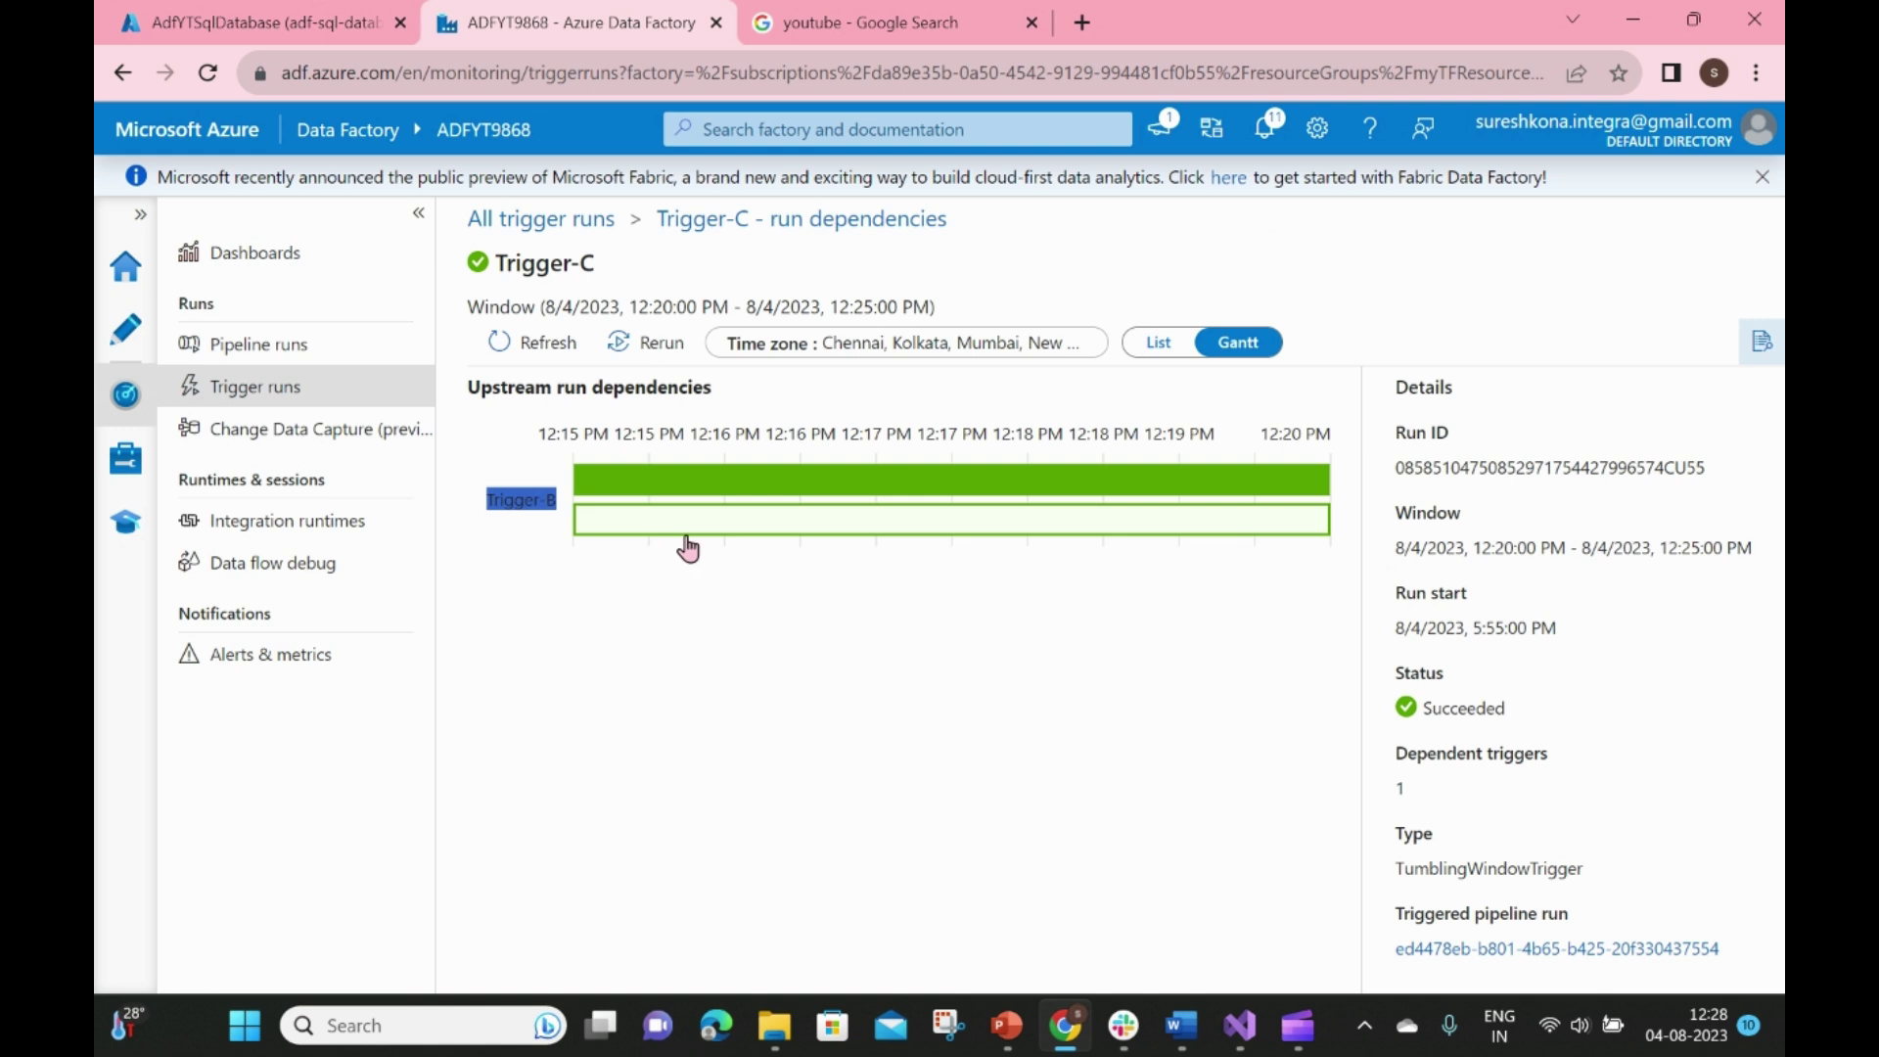
click(794, 528)
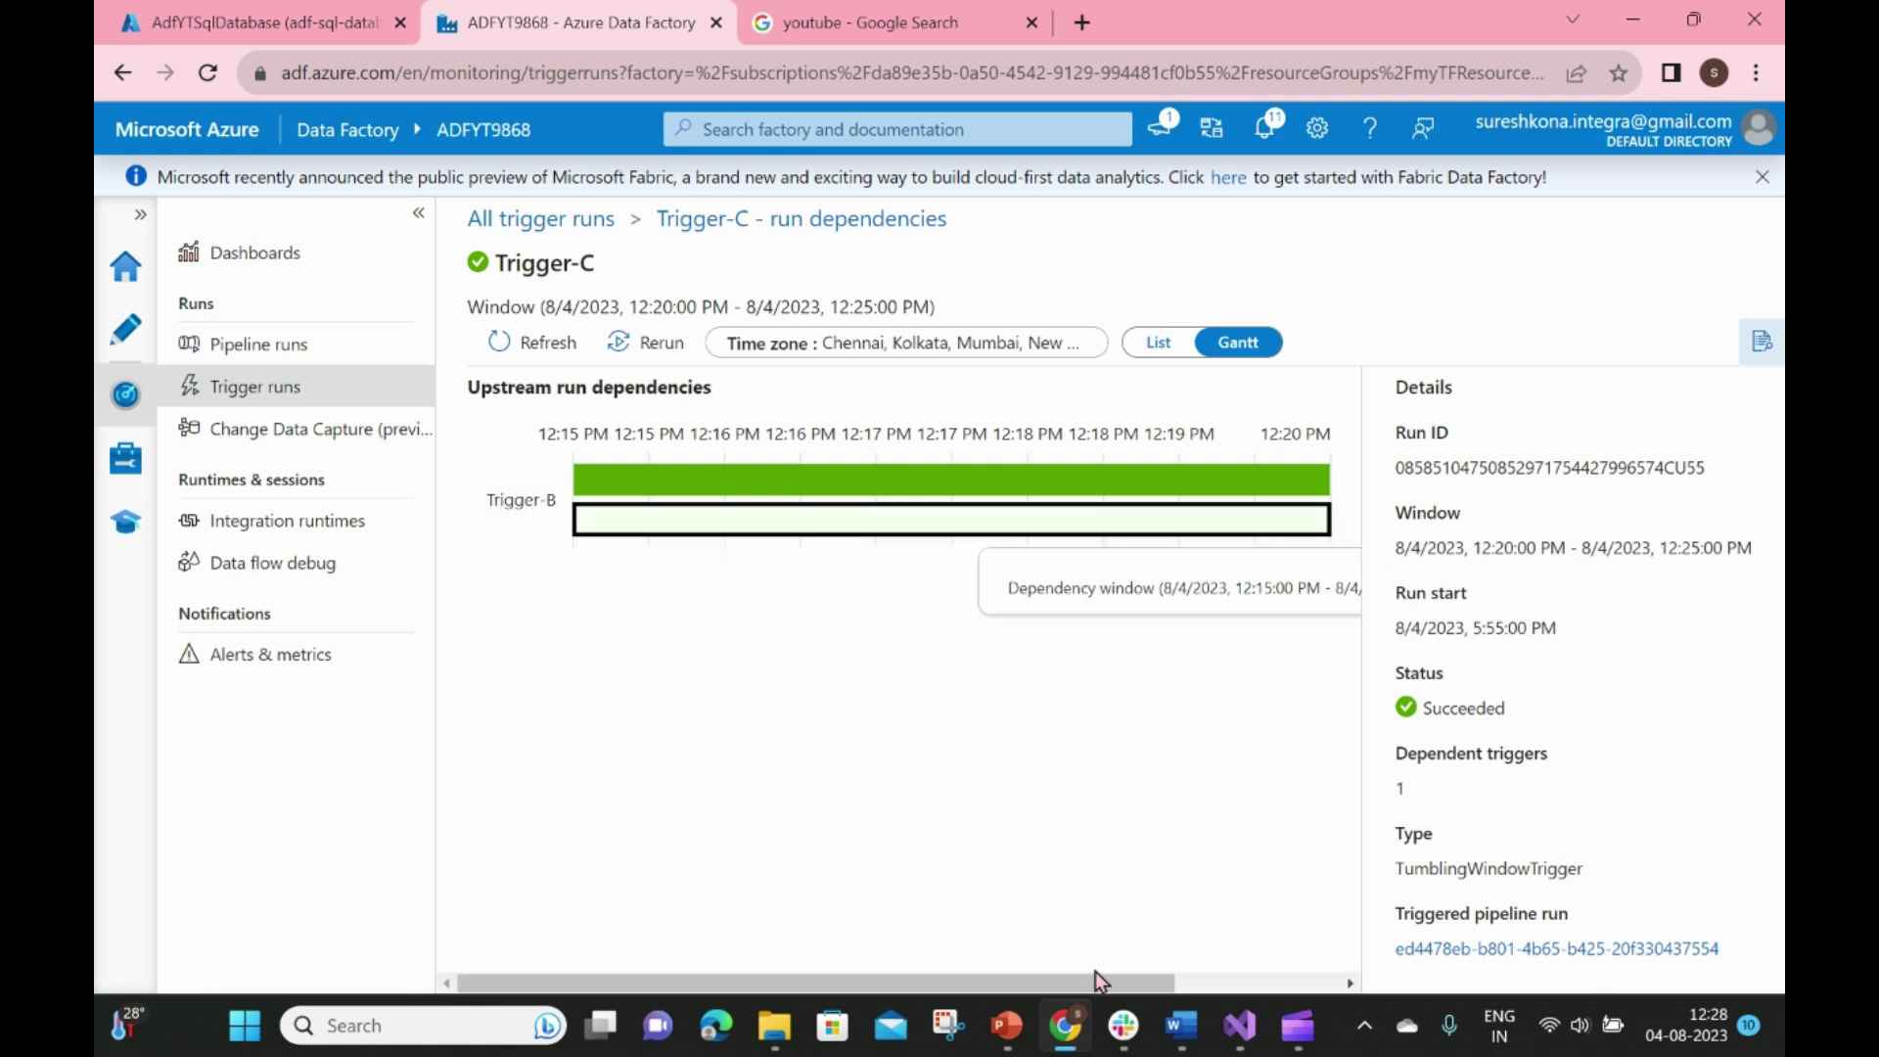
drag(1077, 980, 858, 955)
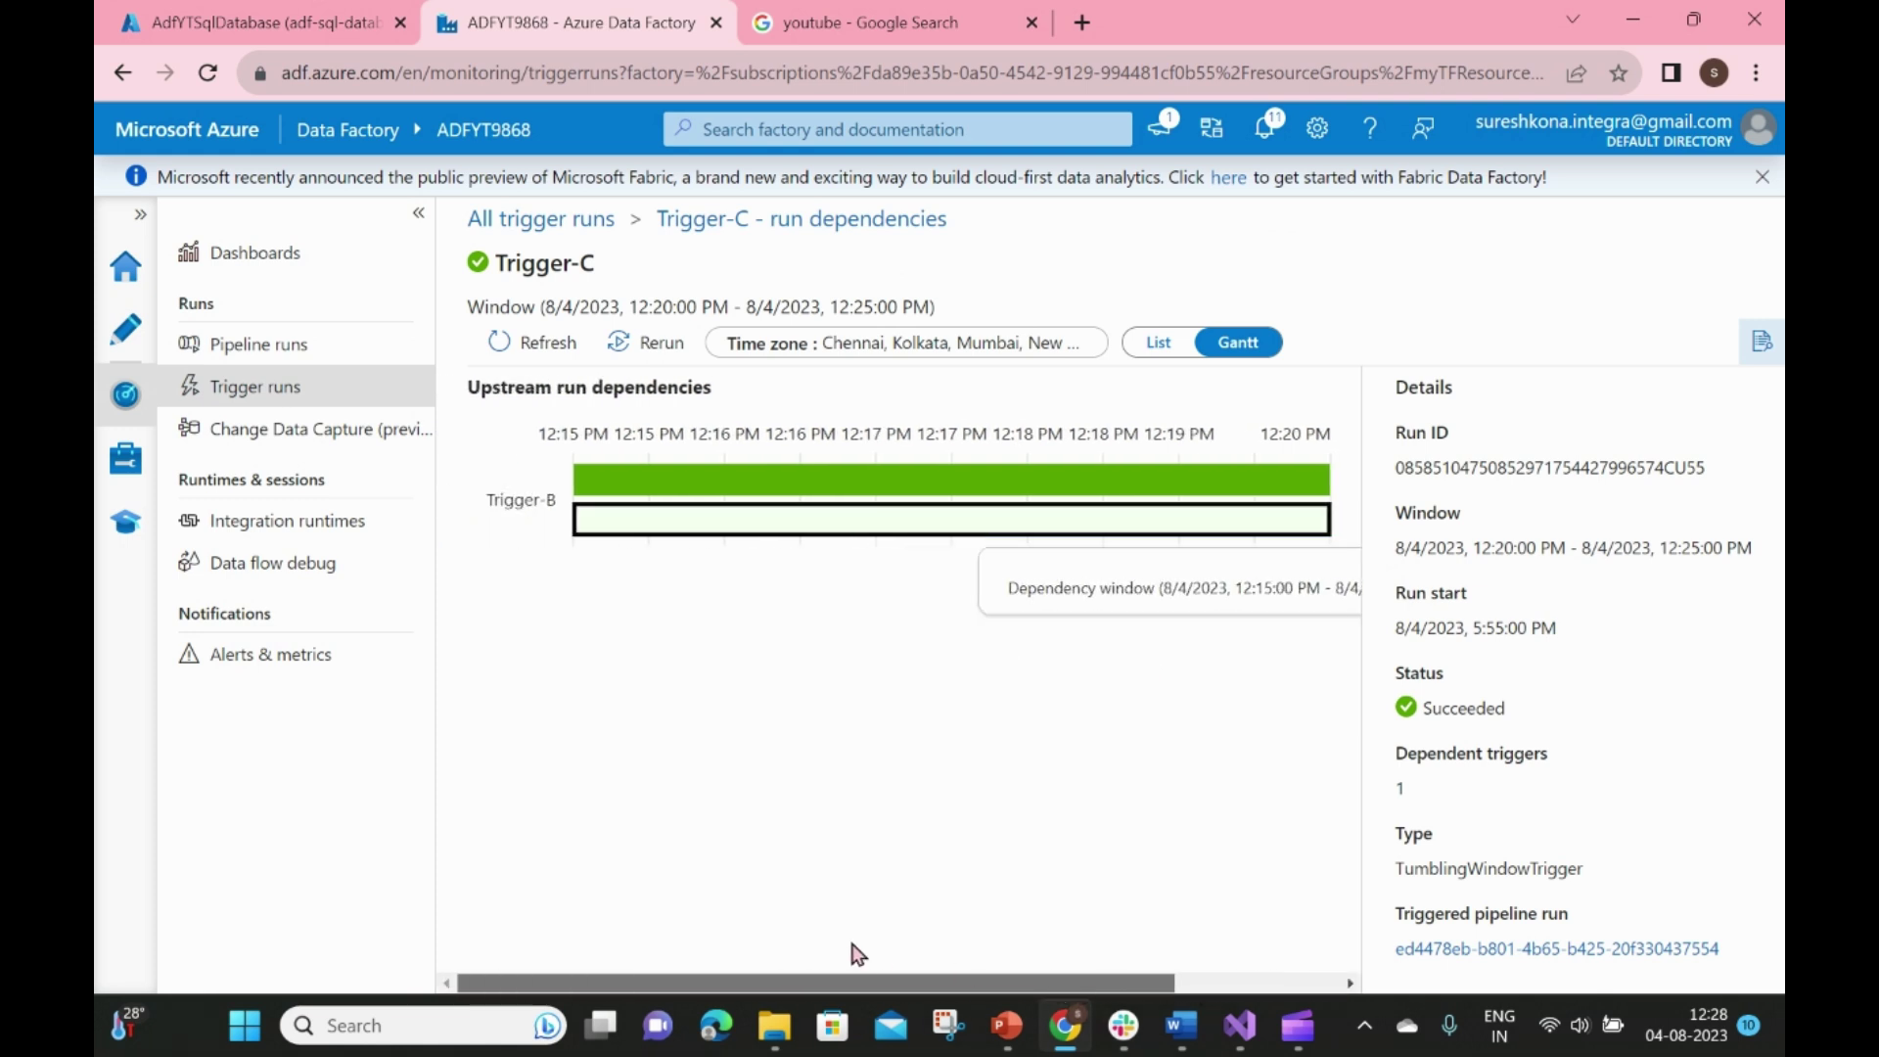
click(541, 224)
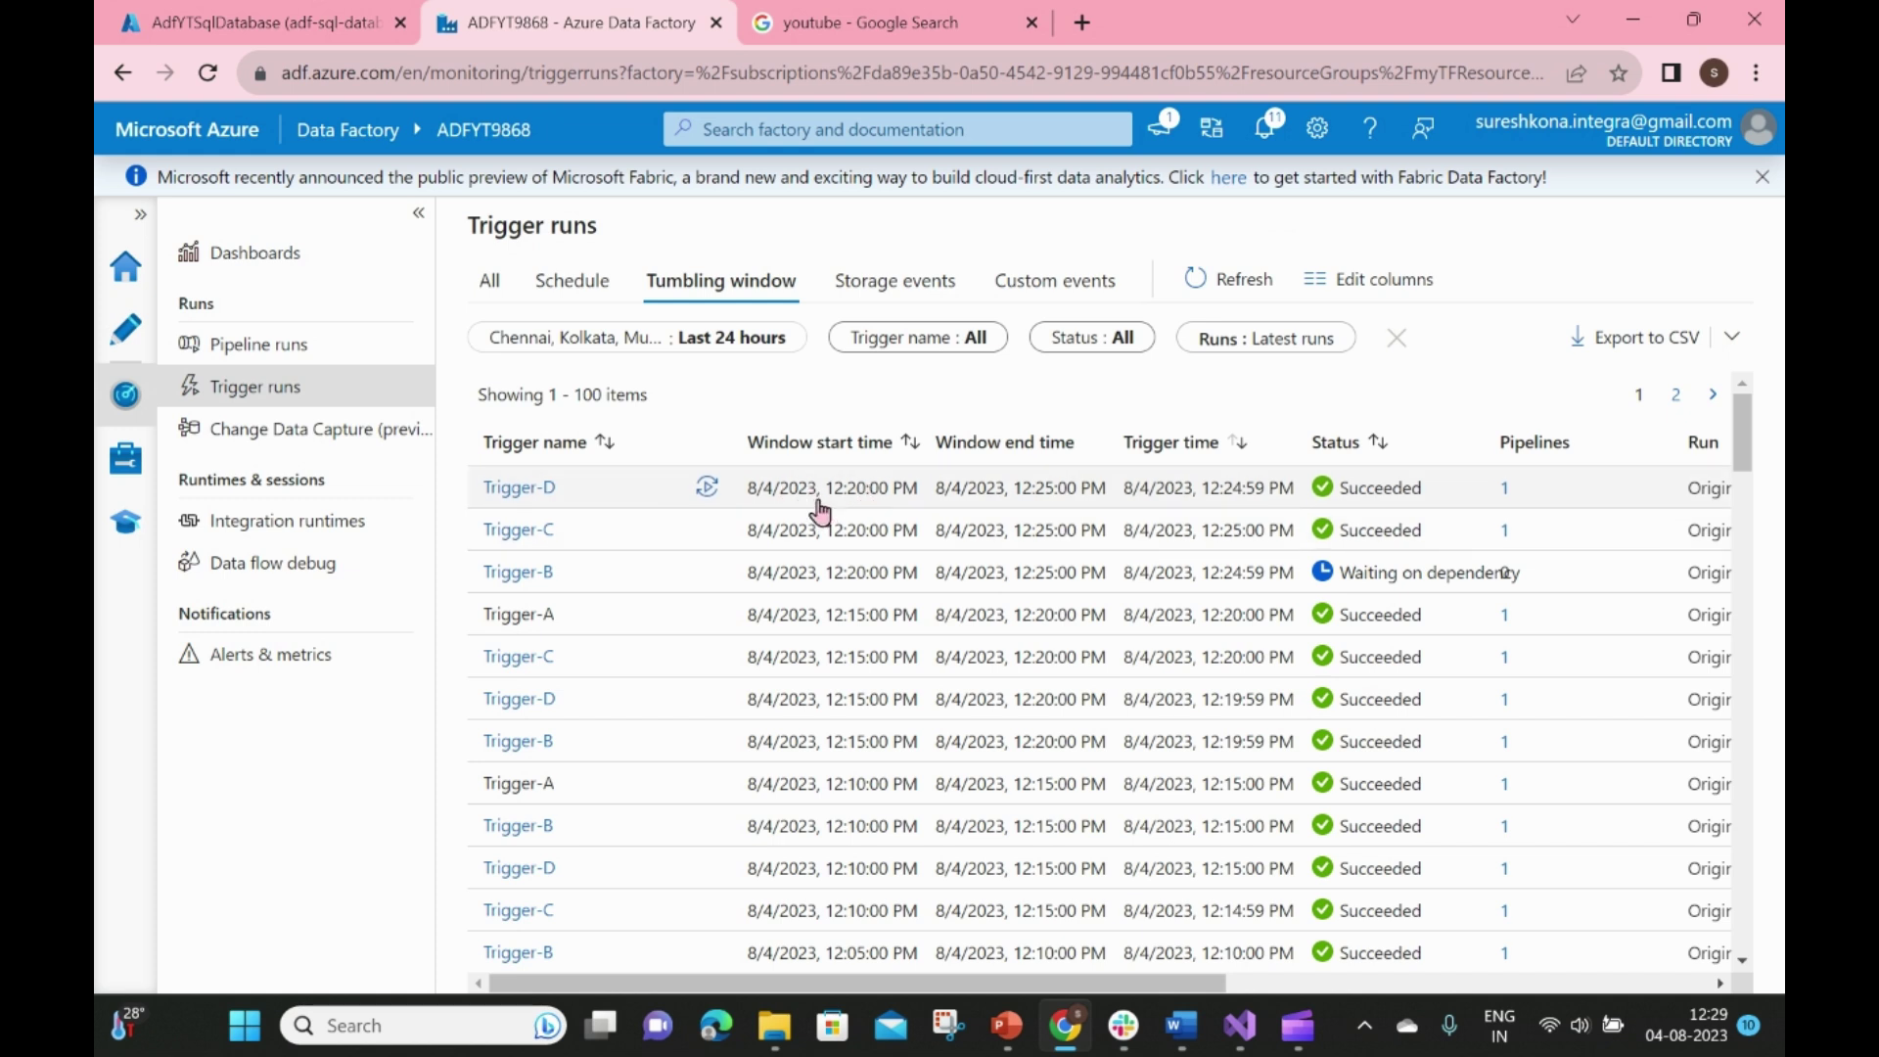
click(1200, 286)
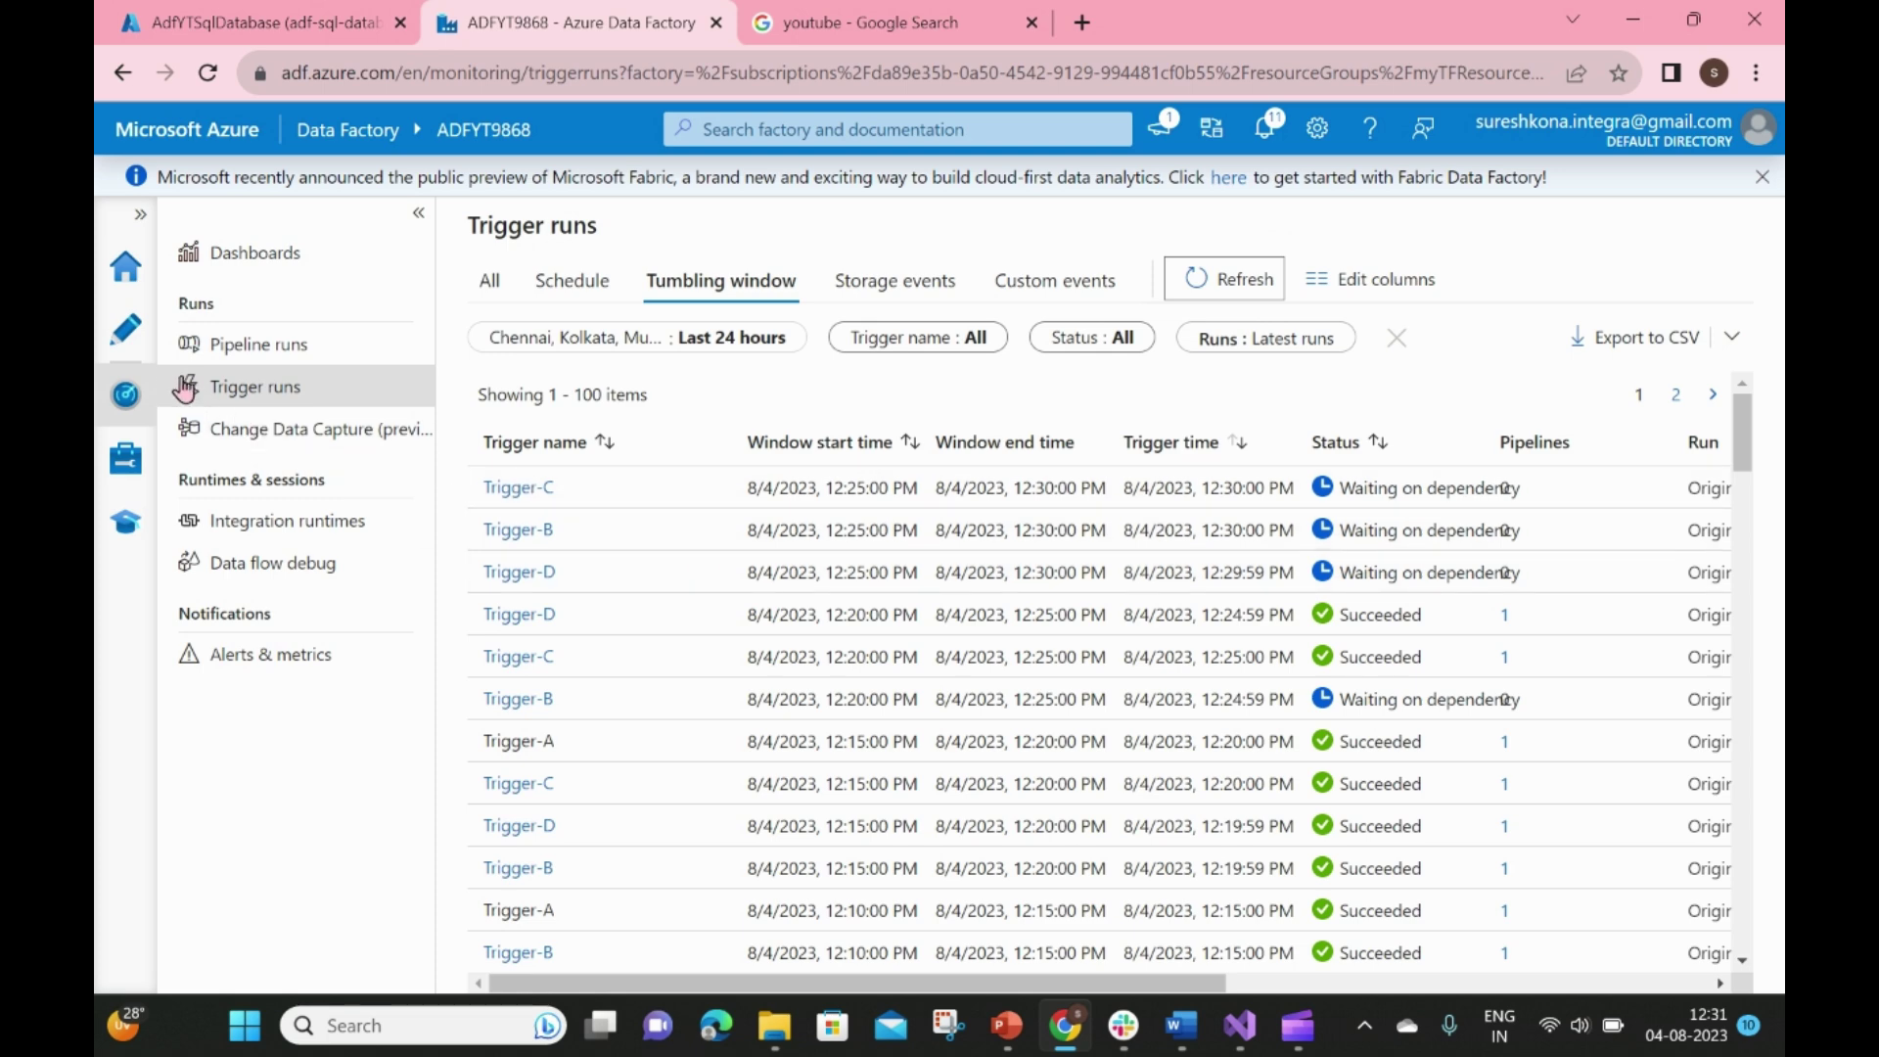
Add a new trigger of type Storage events named EventTrigger to CopyPipeline_dv1
click(131, 335)
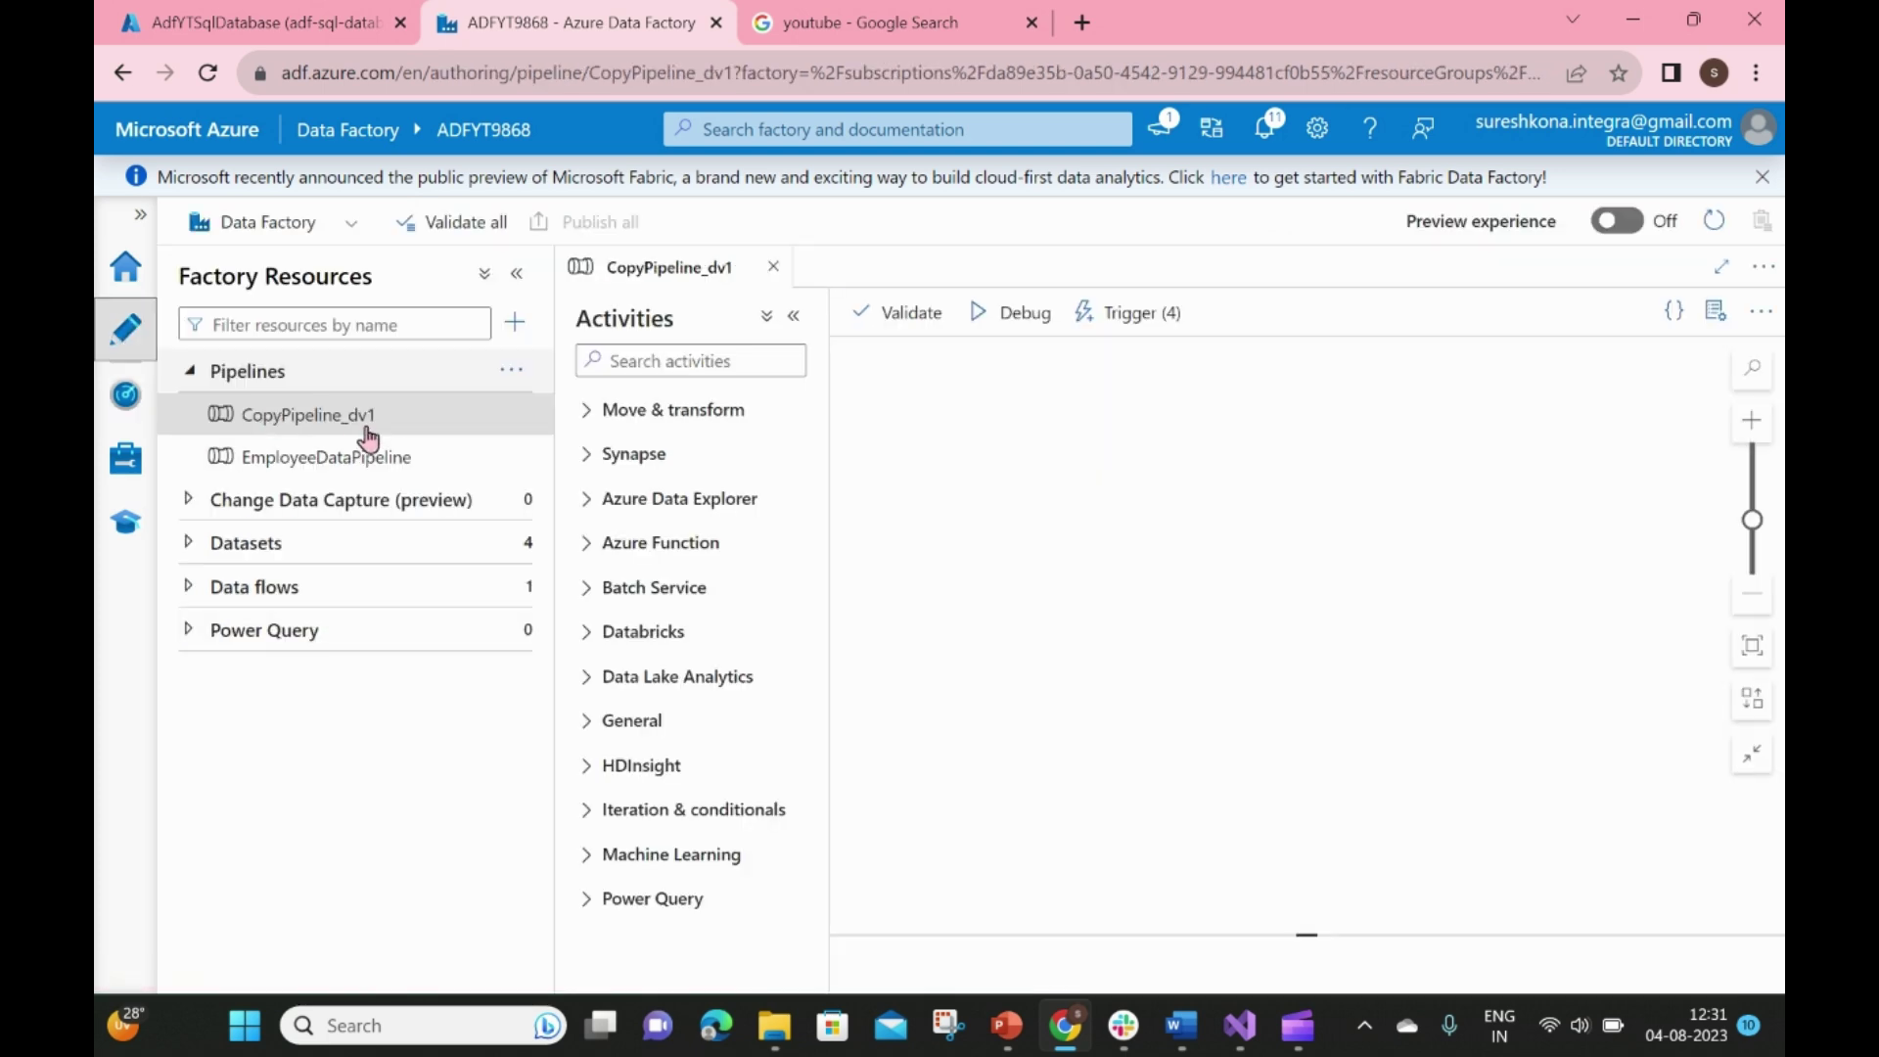
click(1125, 315)
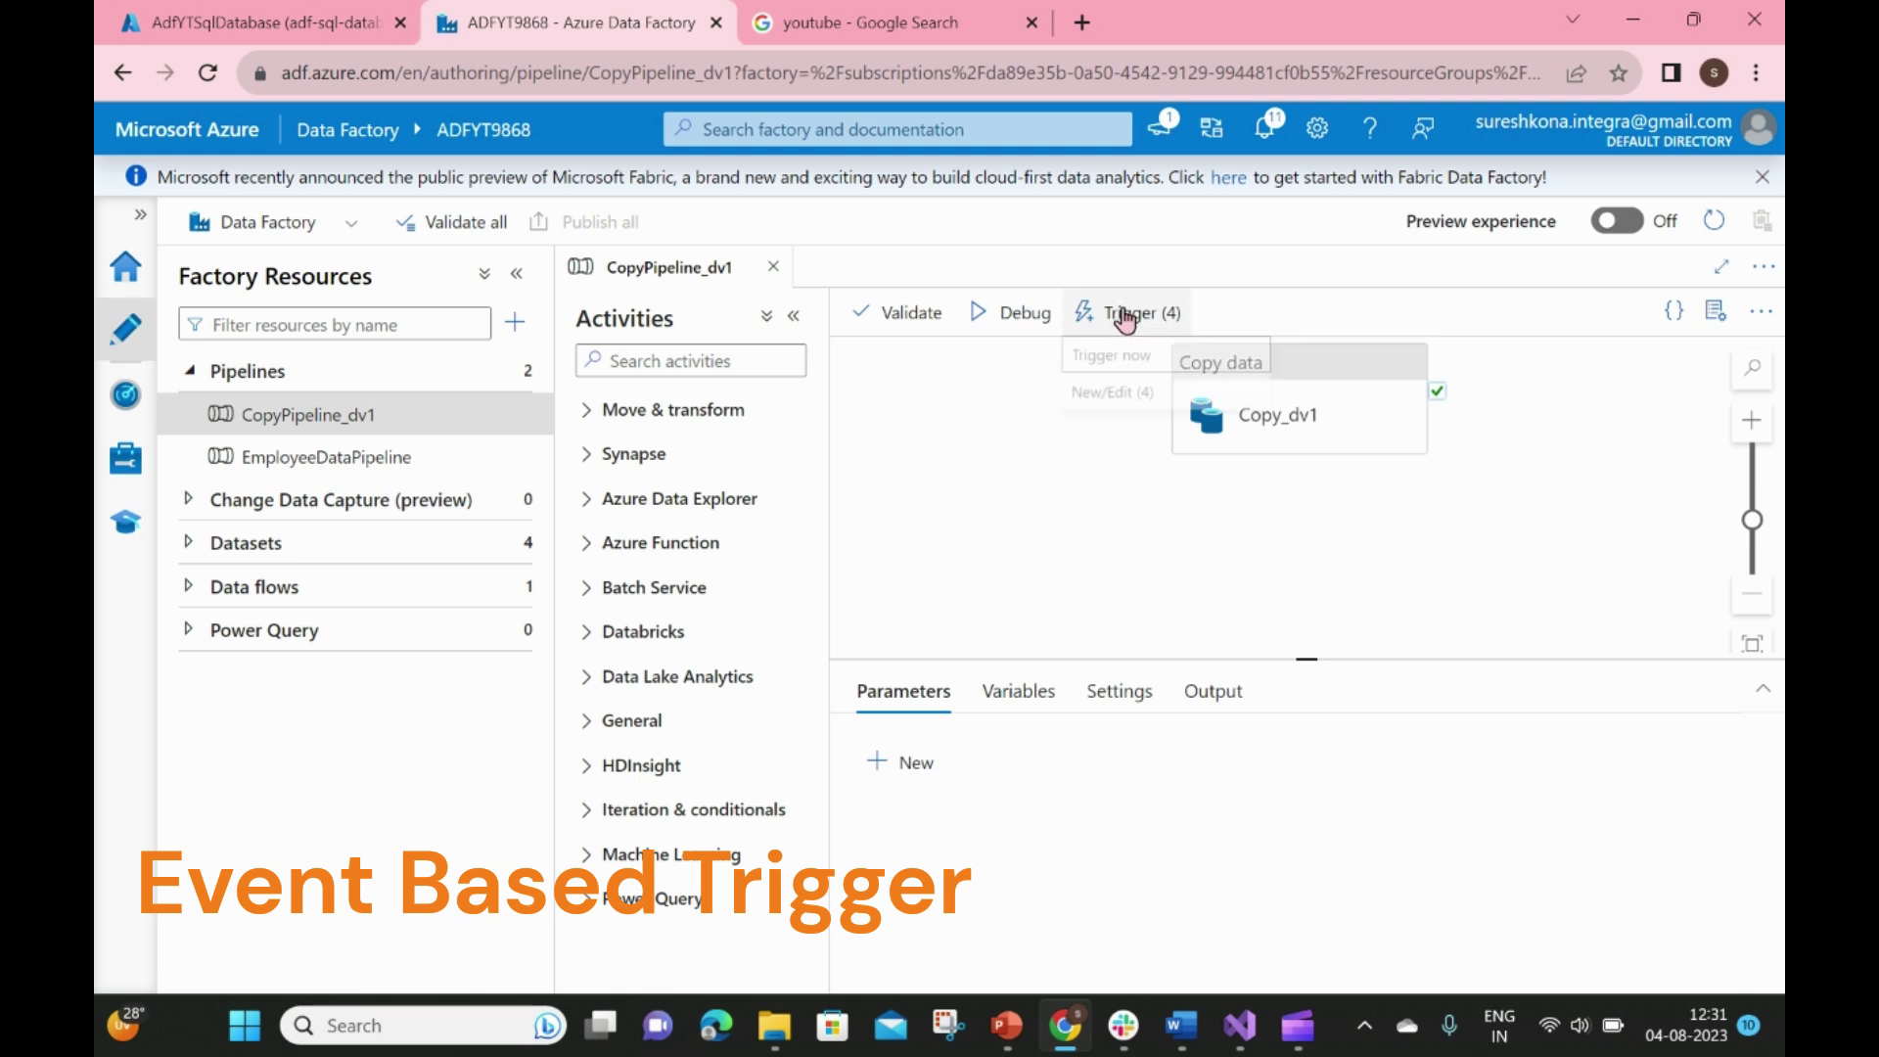
click(1106, 403)
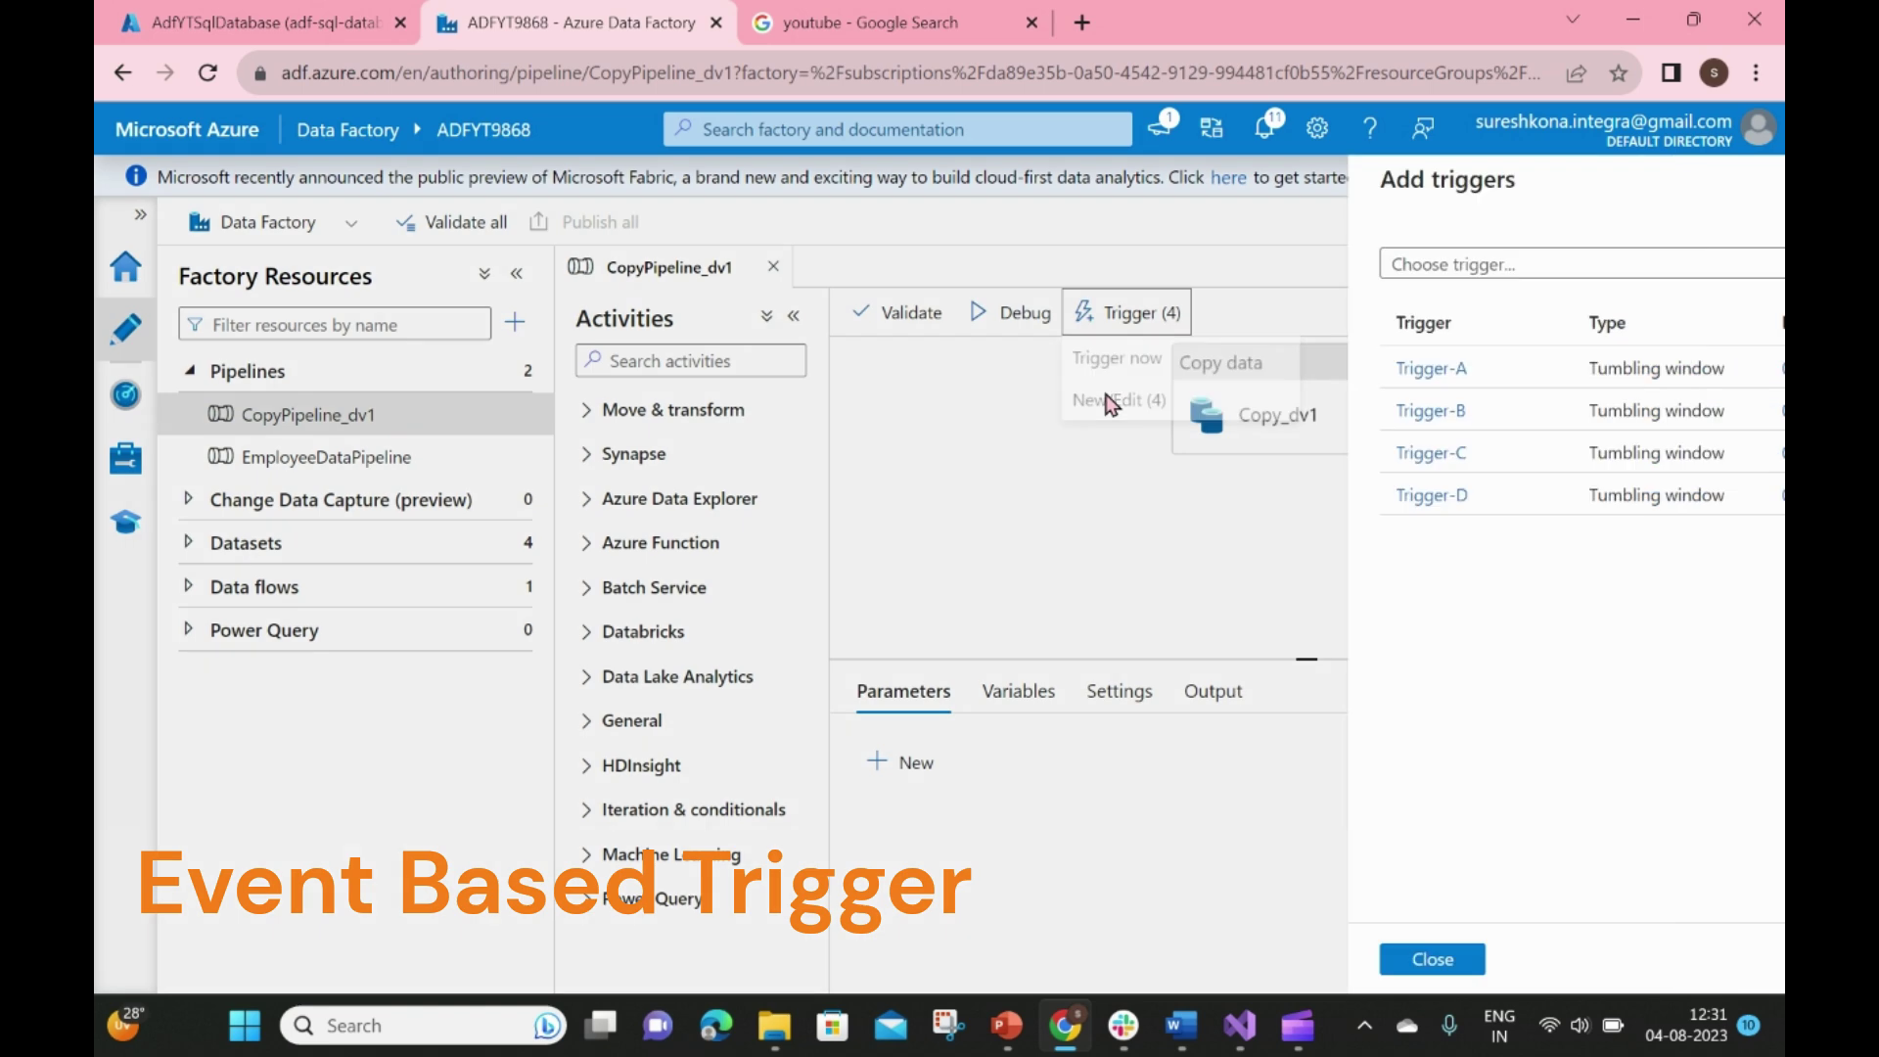
click(1039, 268)
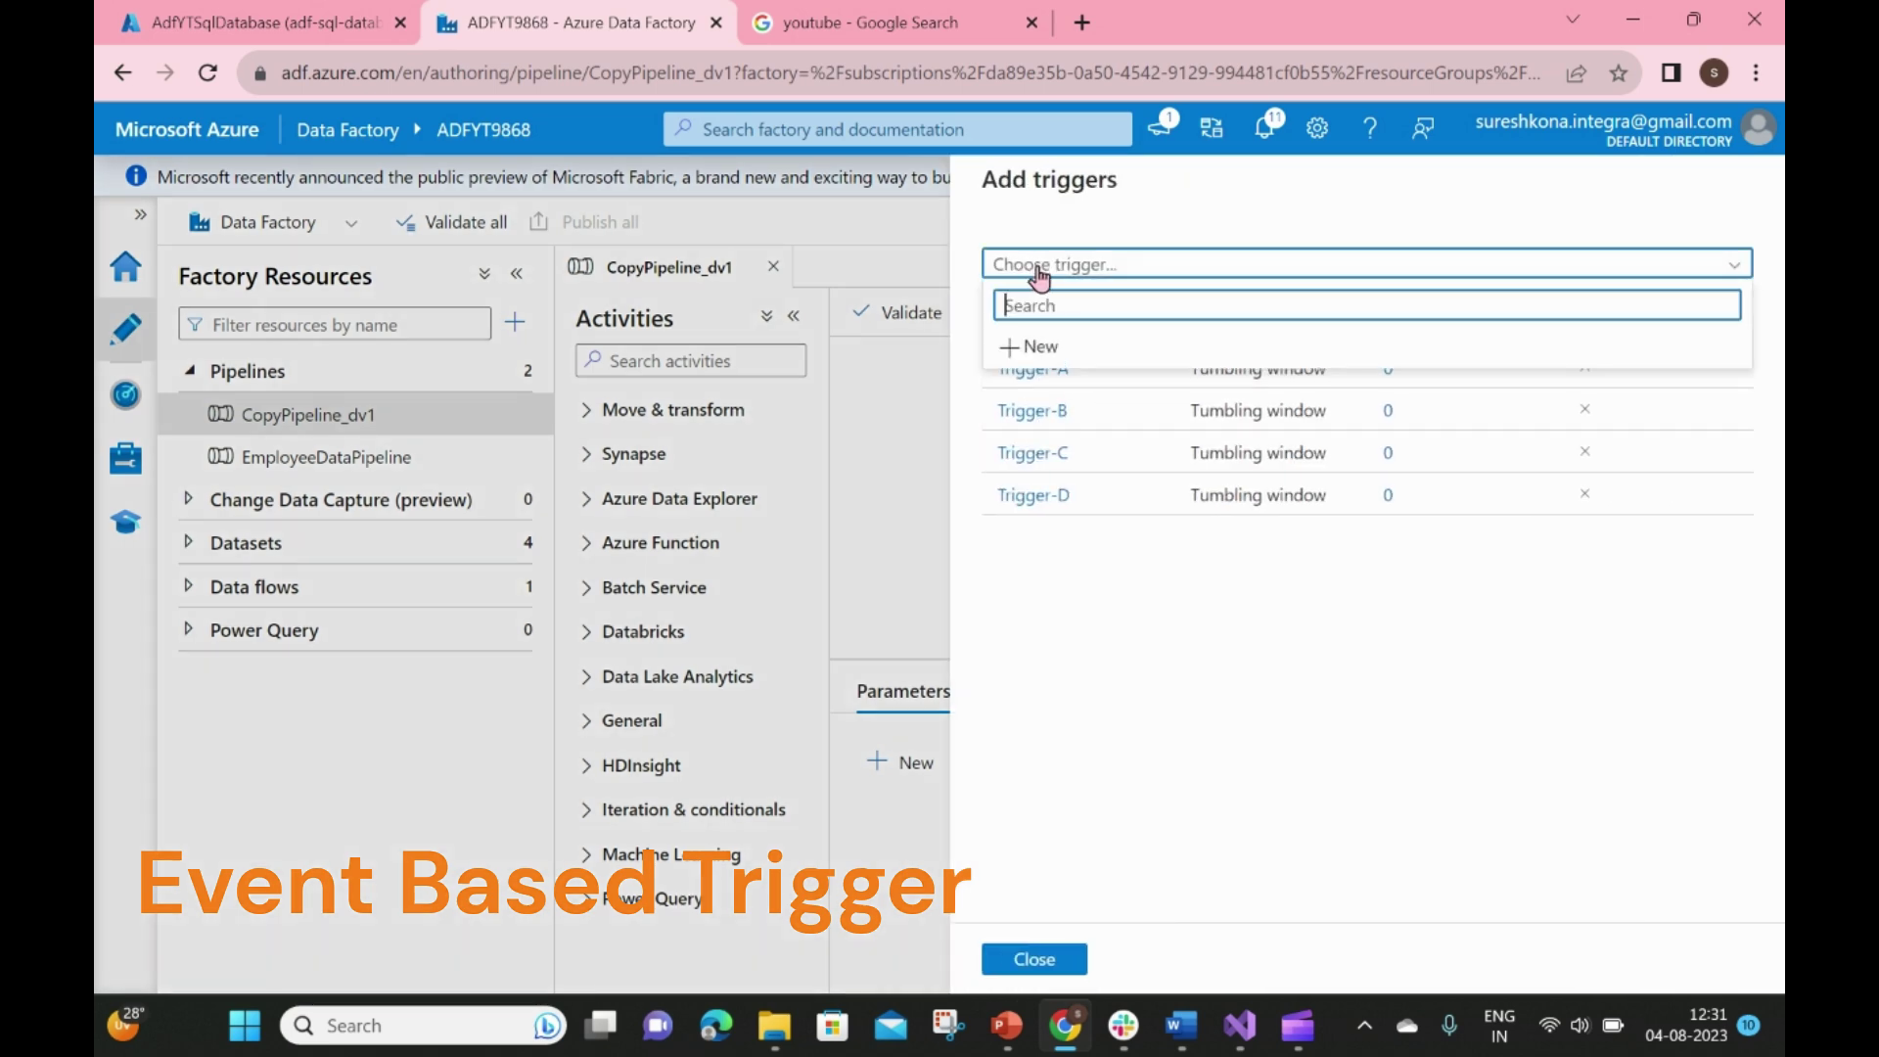
click(1029, 348)
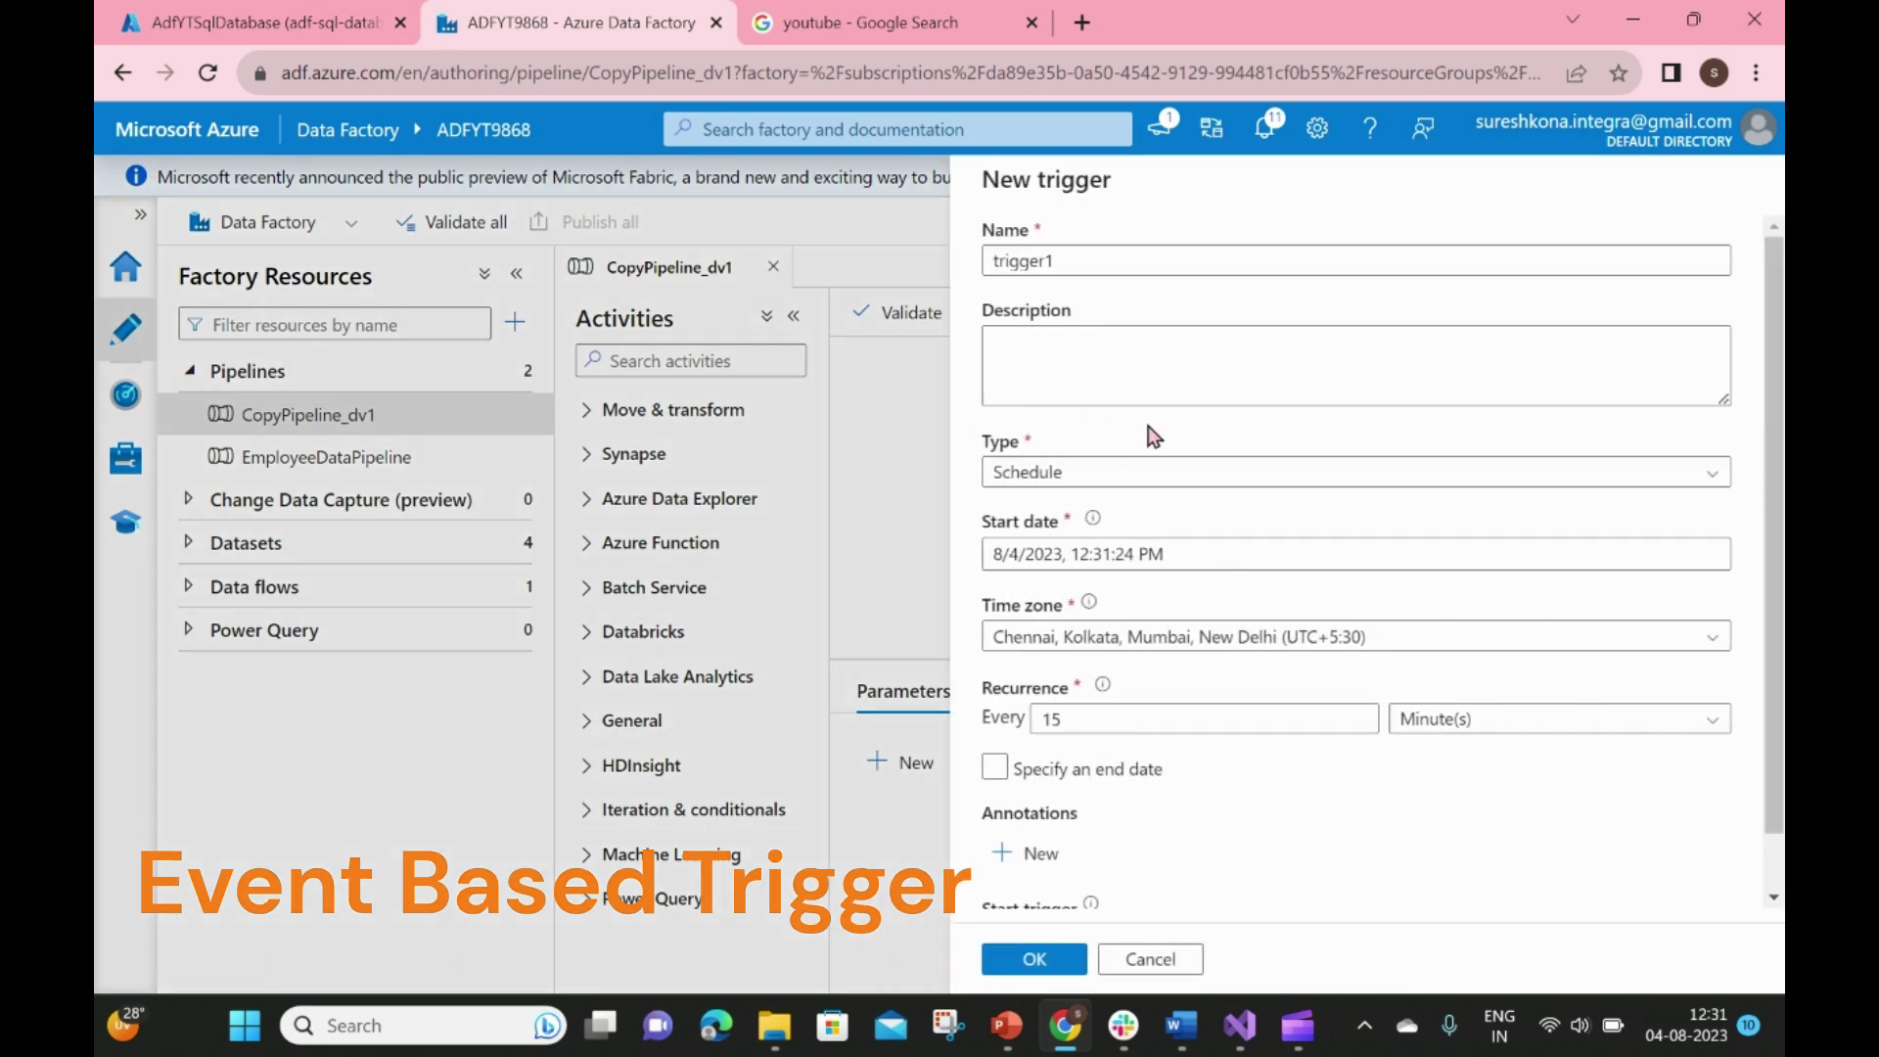
click(1116, 471)
click(1074, 660)
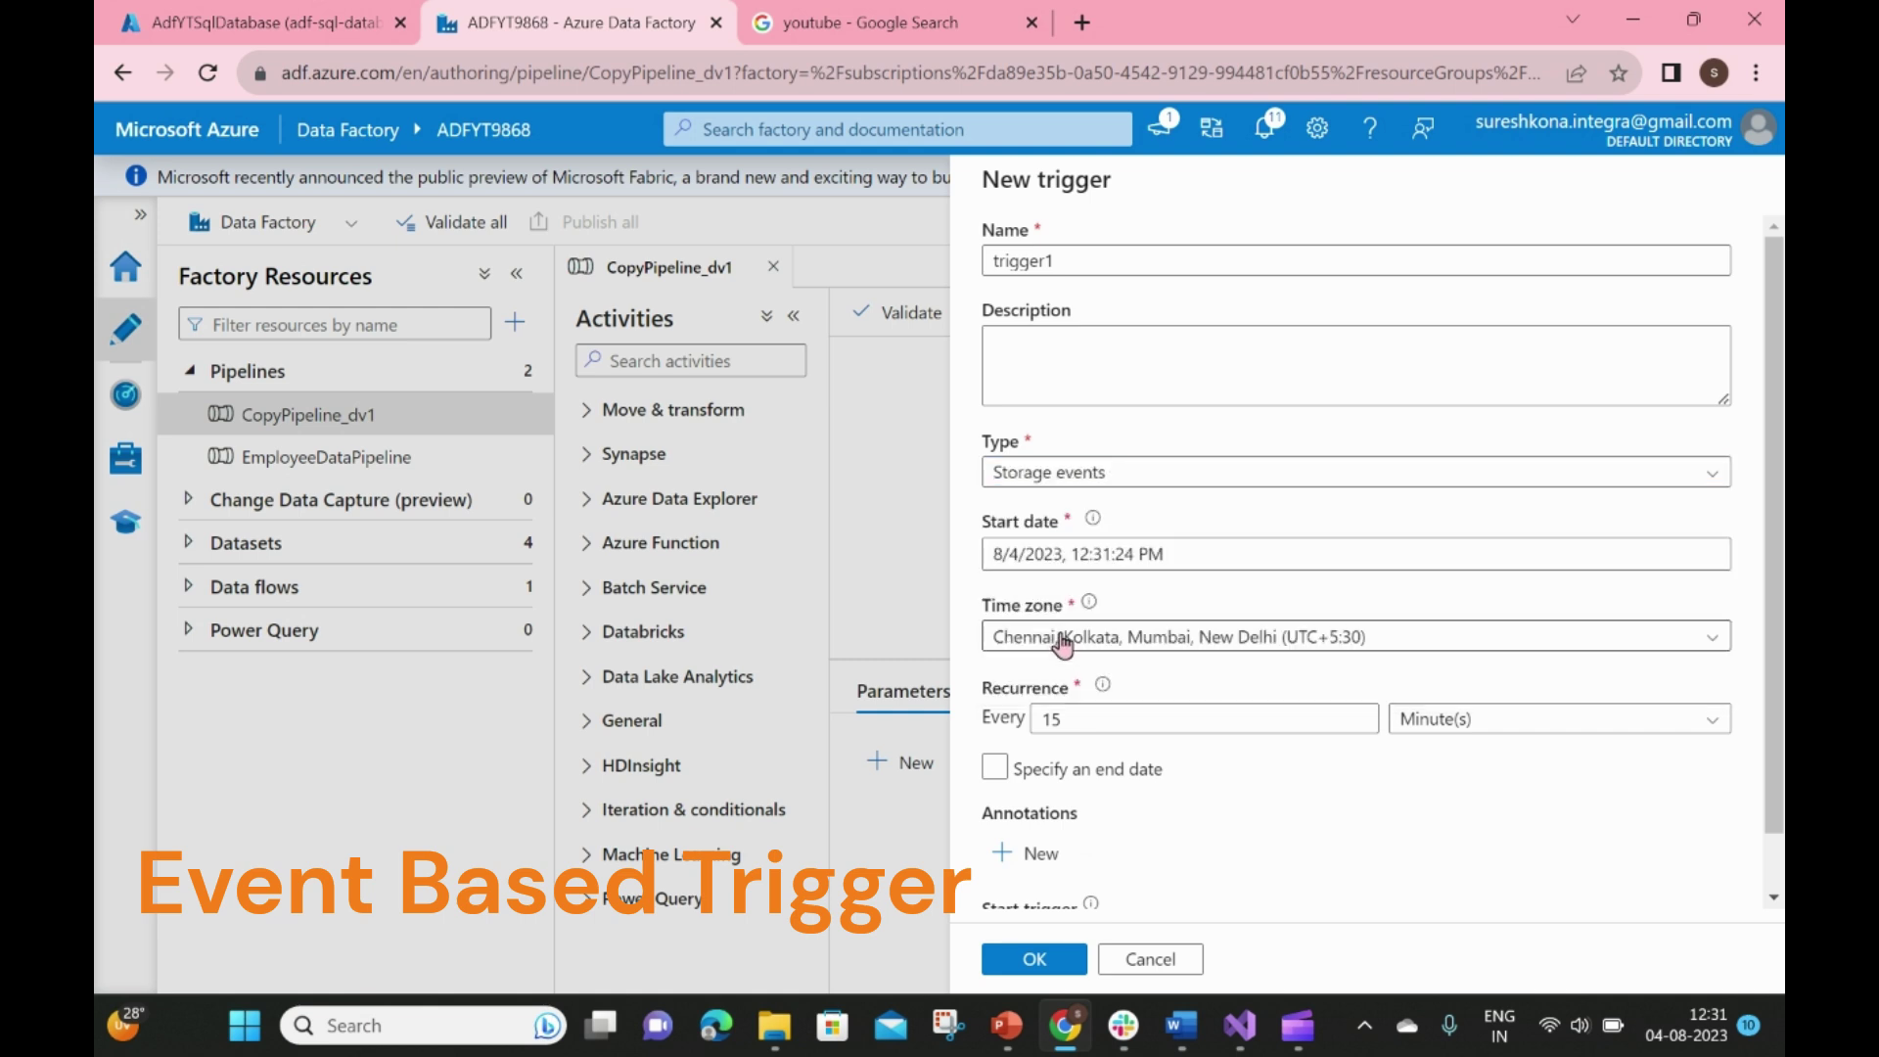
click(1089, 274)
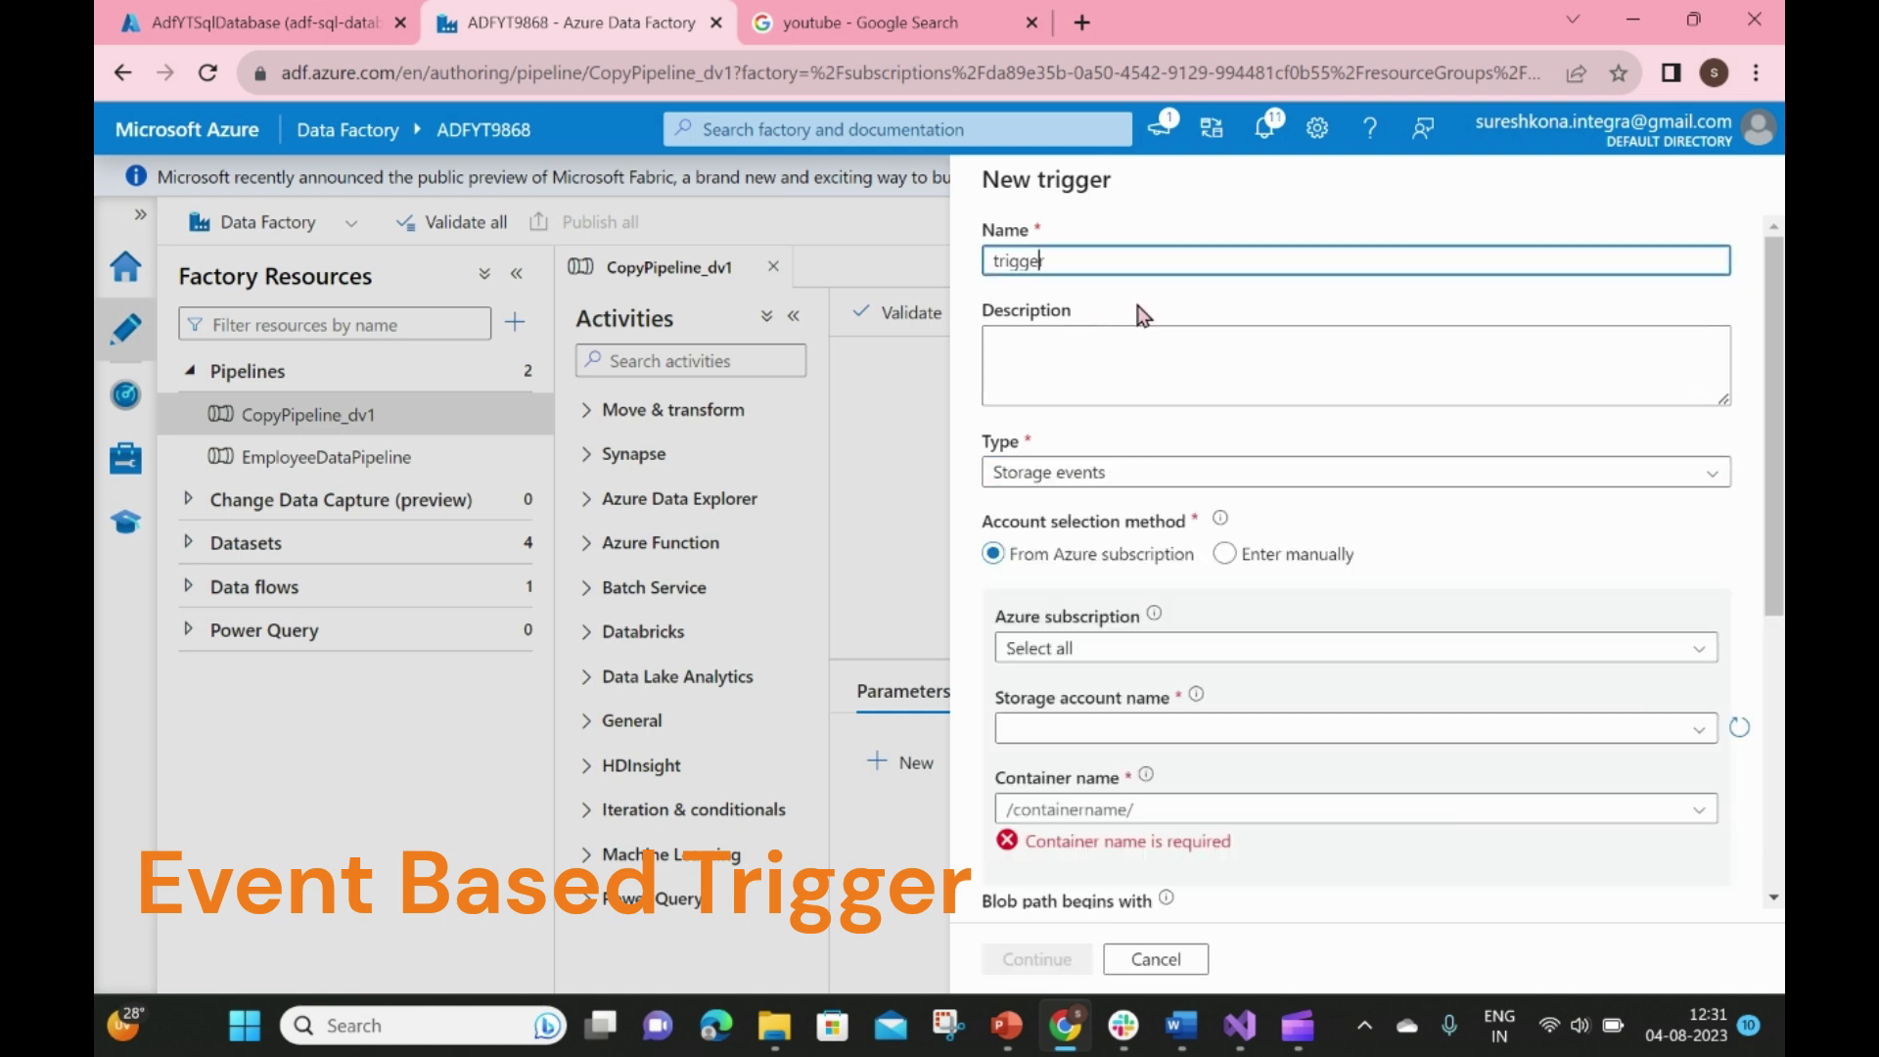
text(EventT)
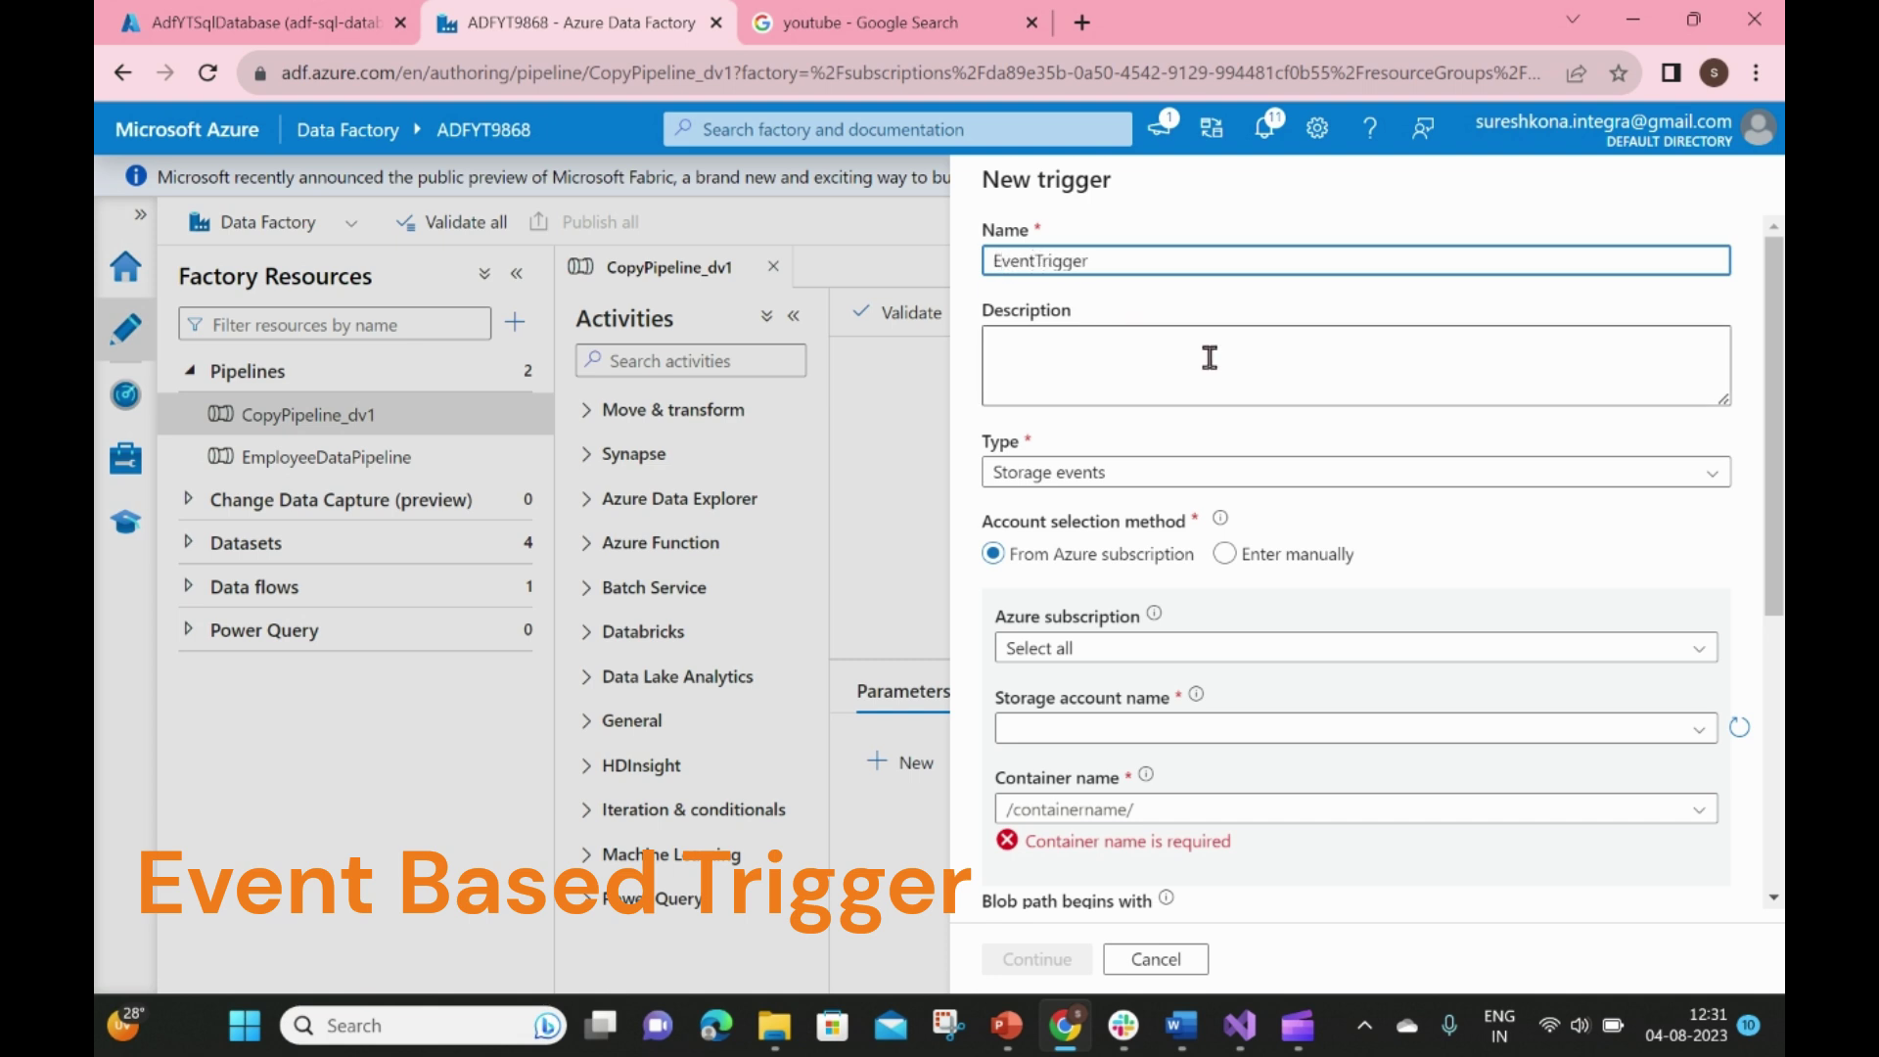
Set EventTrigger's source to the Free Trial subscription, storage account userdetails and container usercontainer
click(1325, 650)
click(1202, 734)
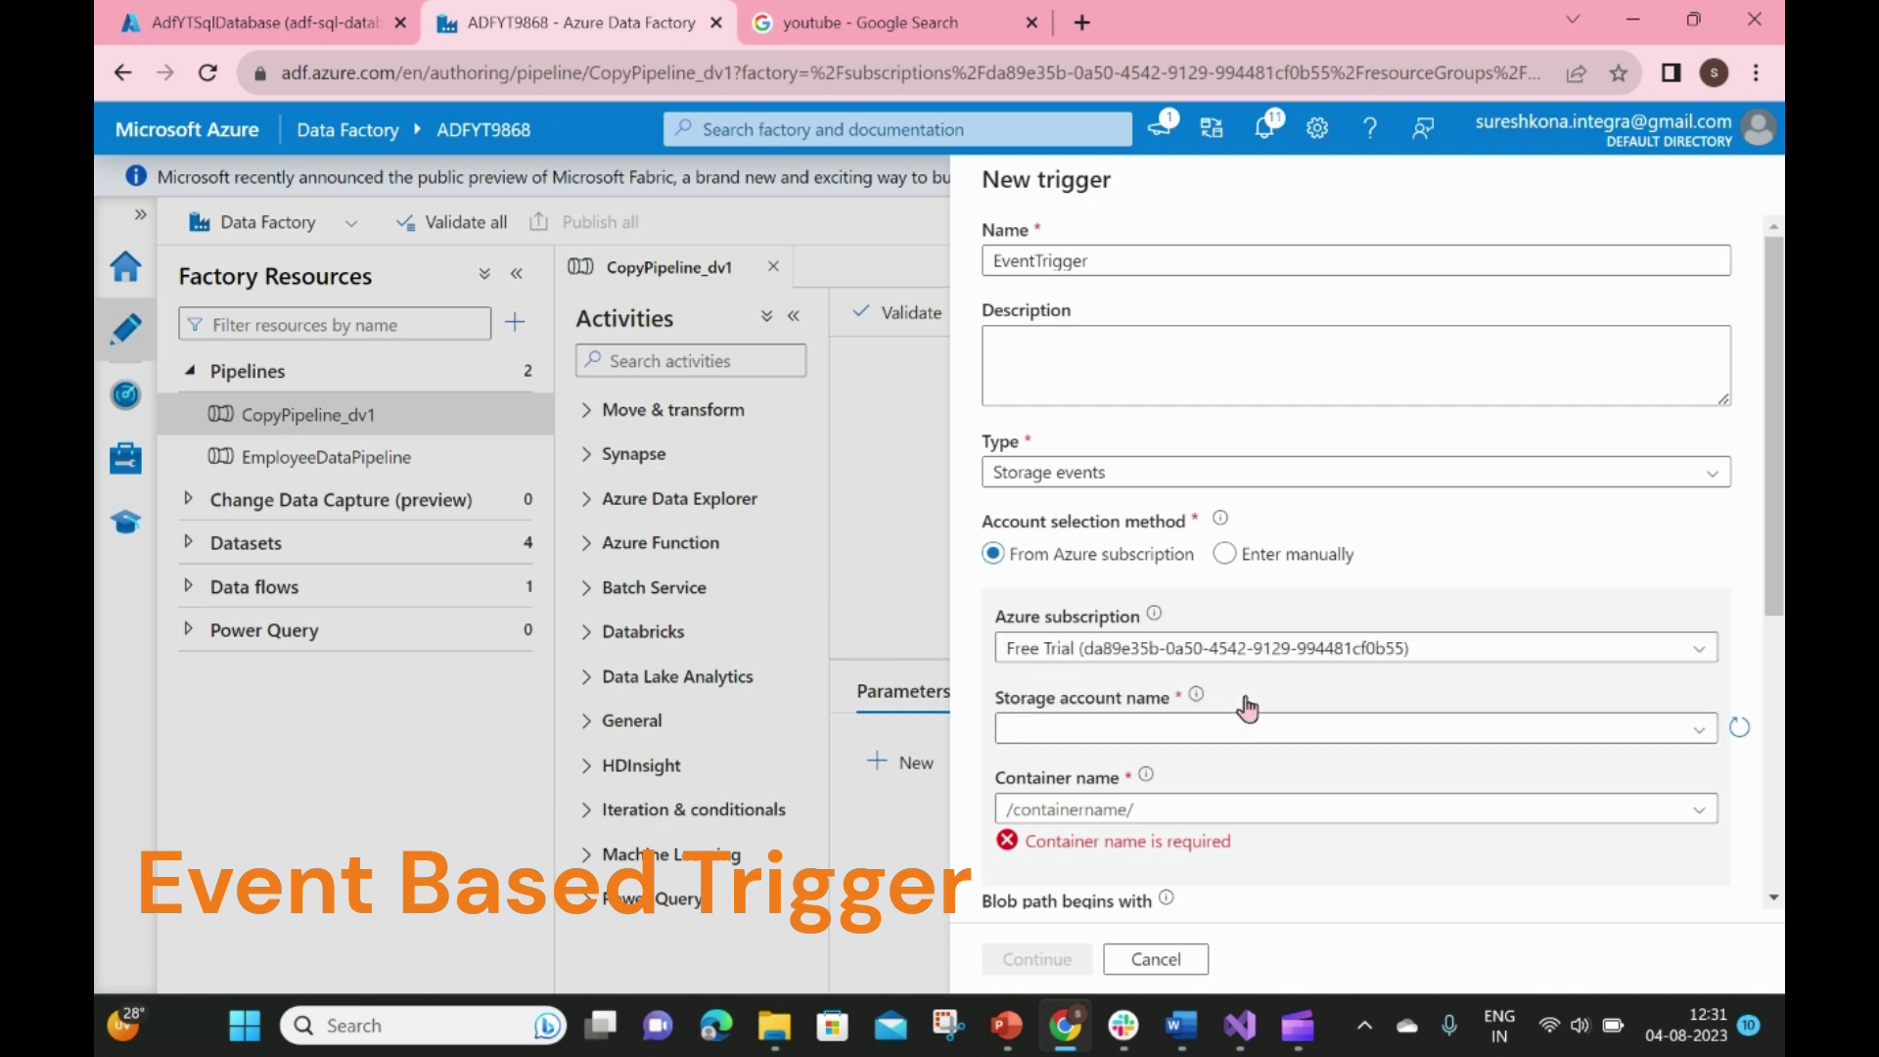
scroll(1116, 685, down, 3)
click(1171, 470)
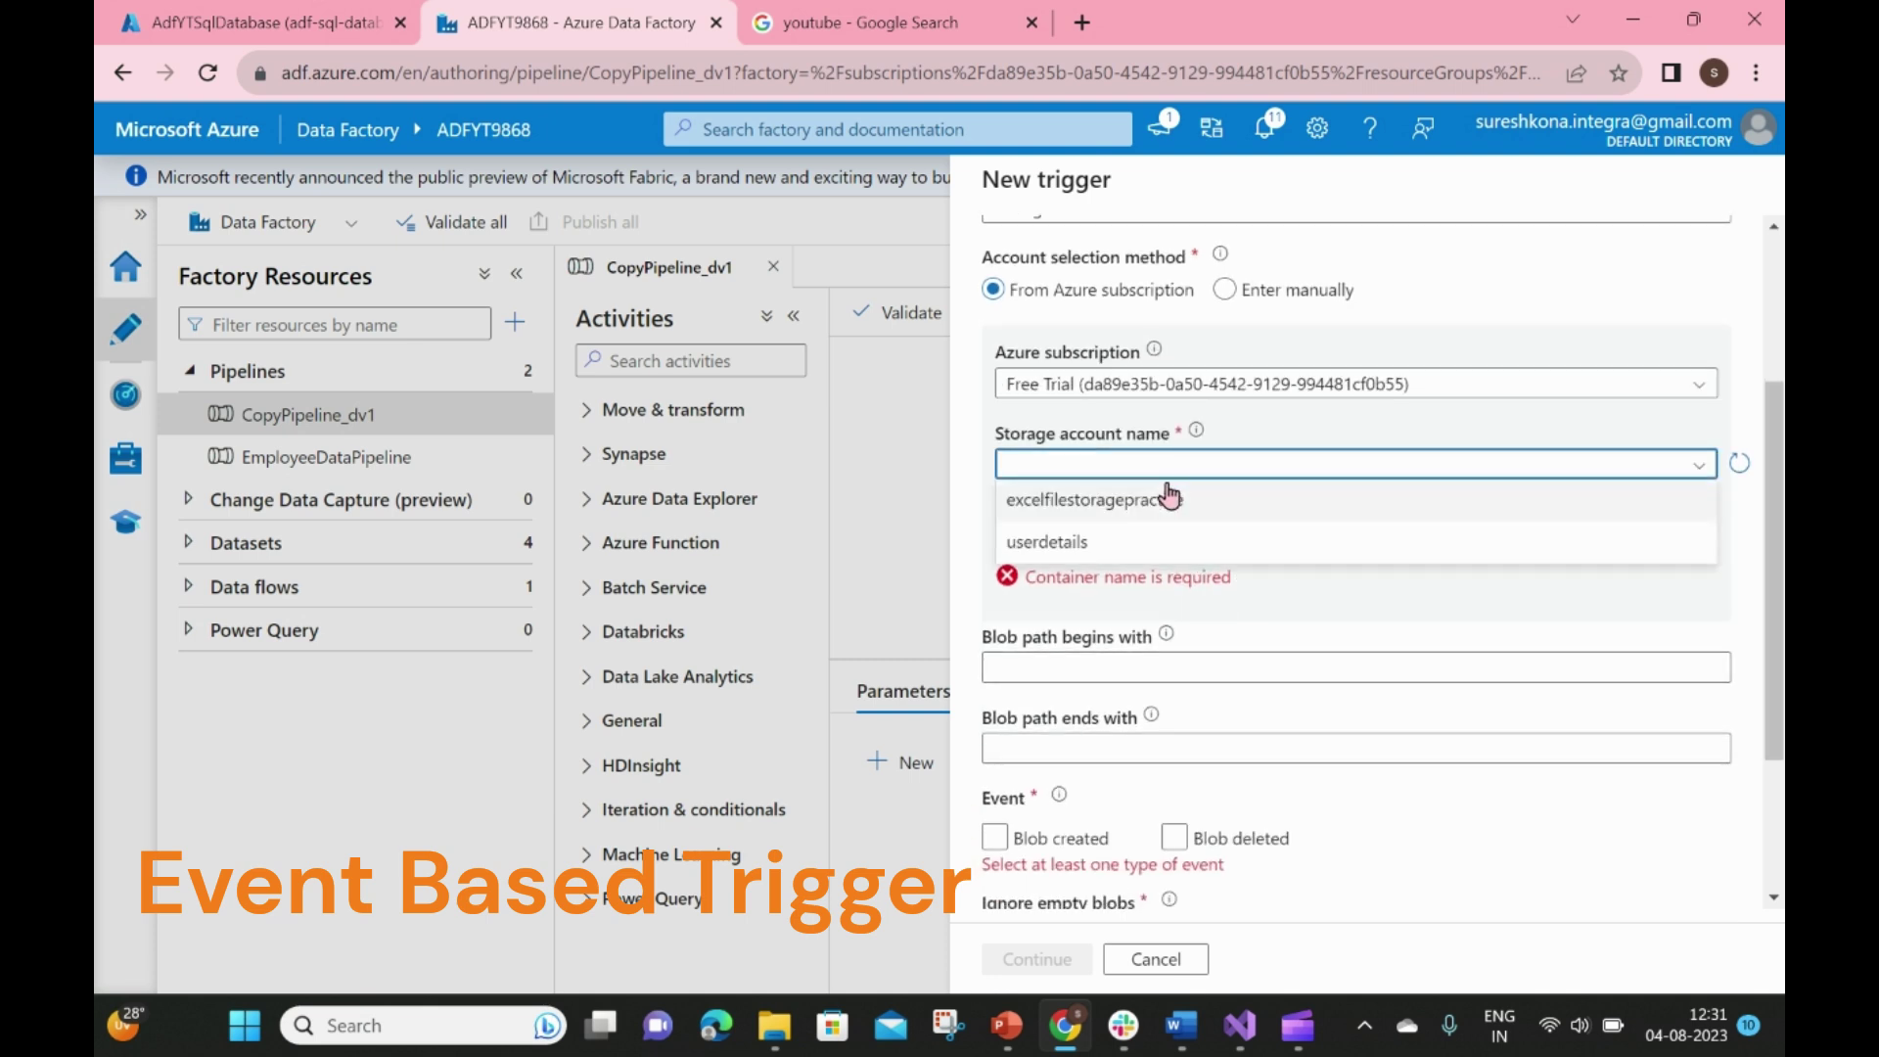
click(1077, 542)
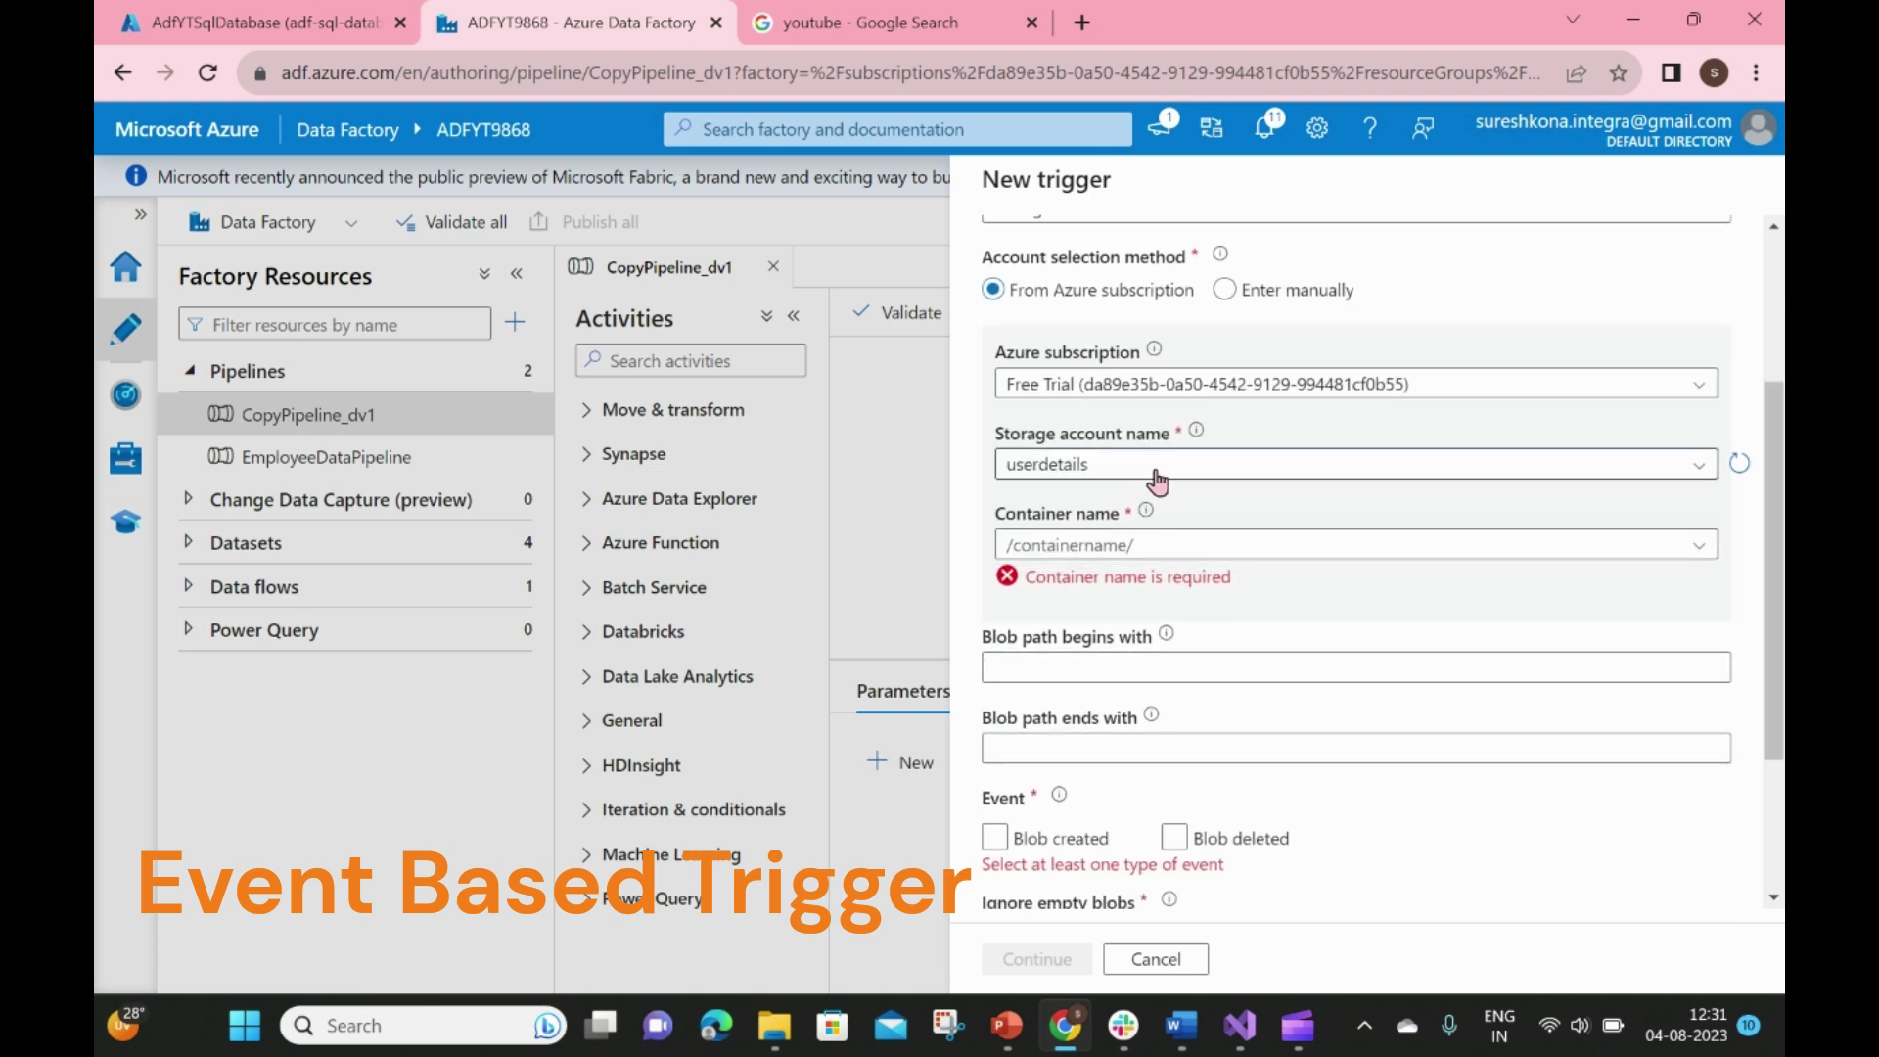
click(1020, 546)
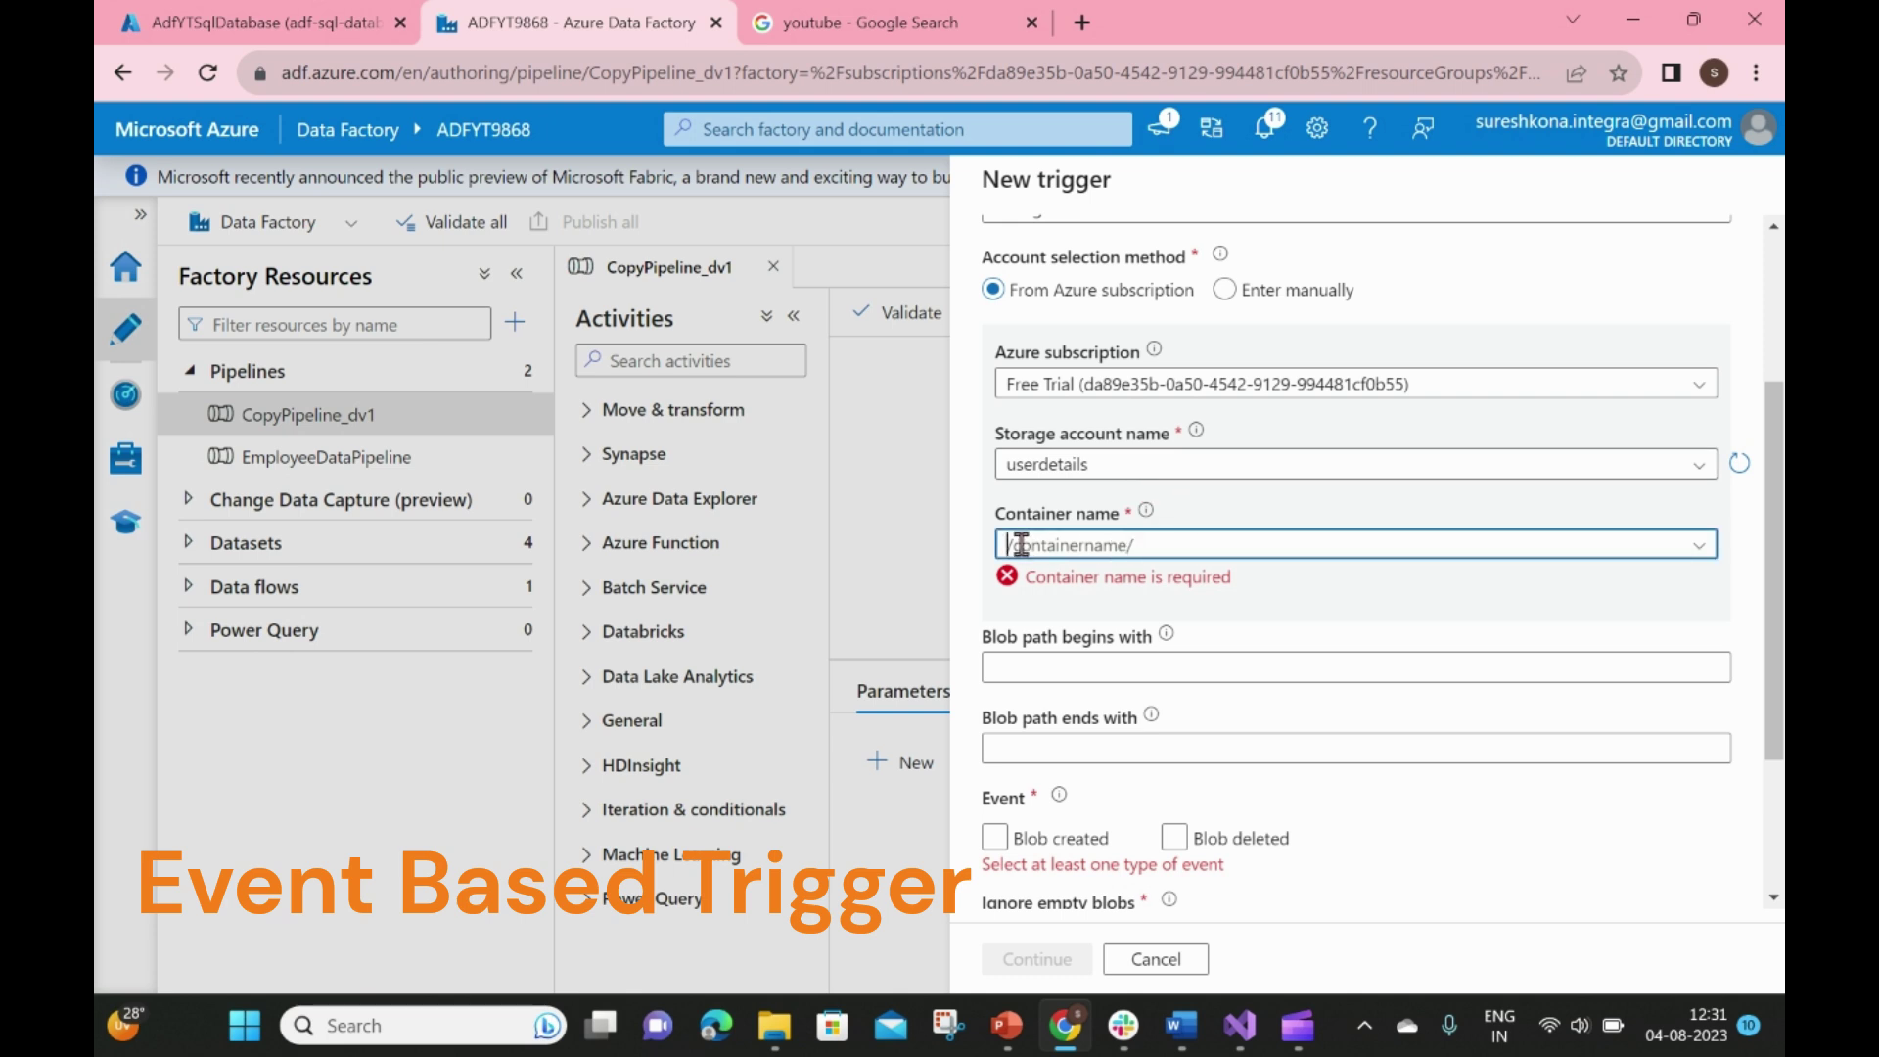
text(iner/)
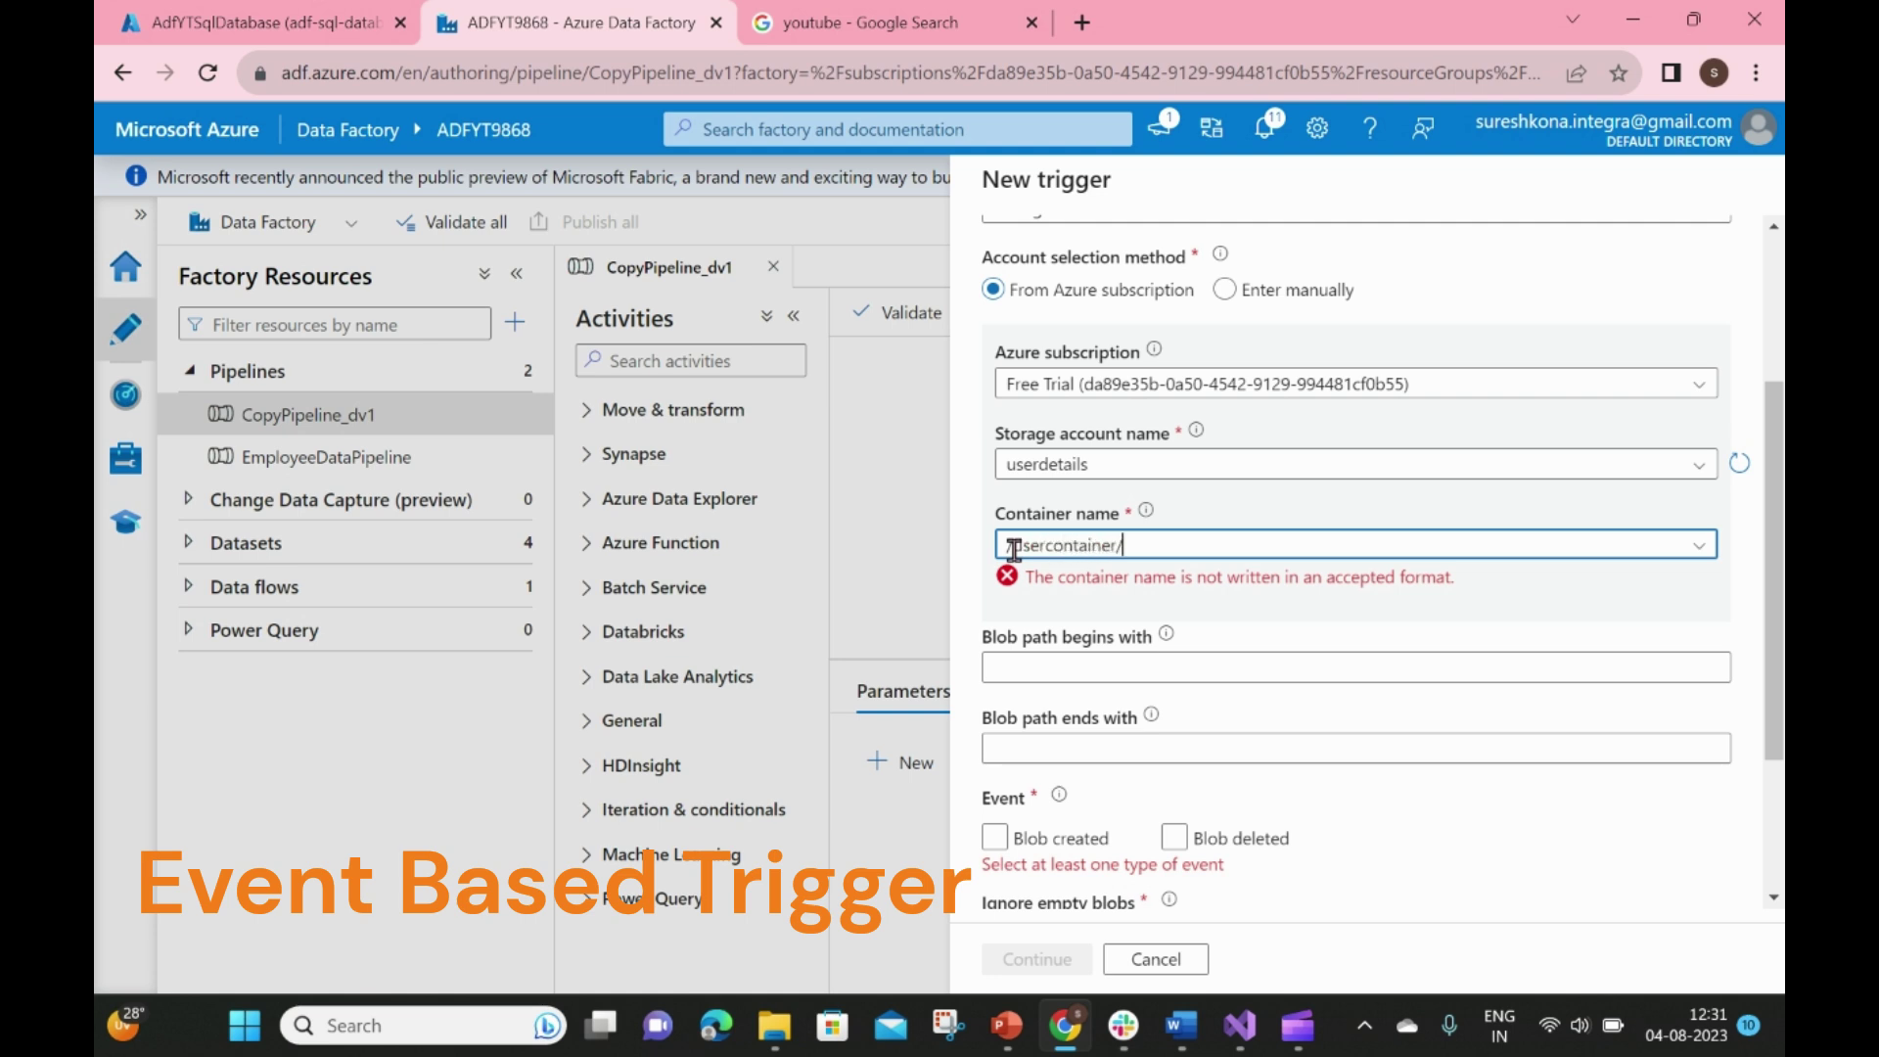
key(BackSpace)
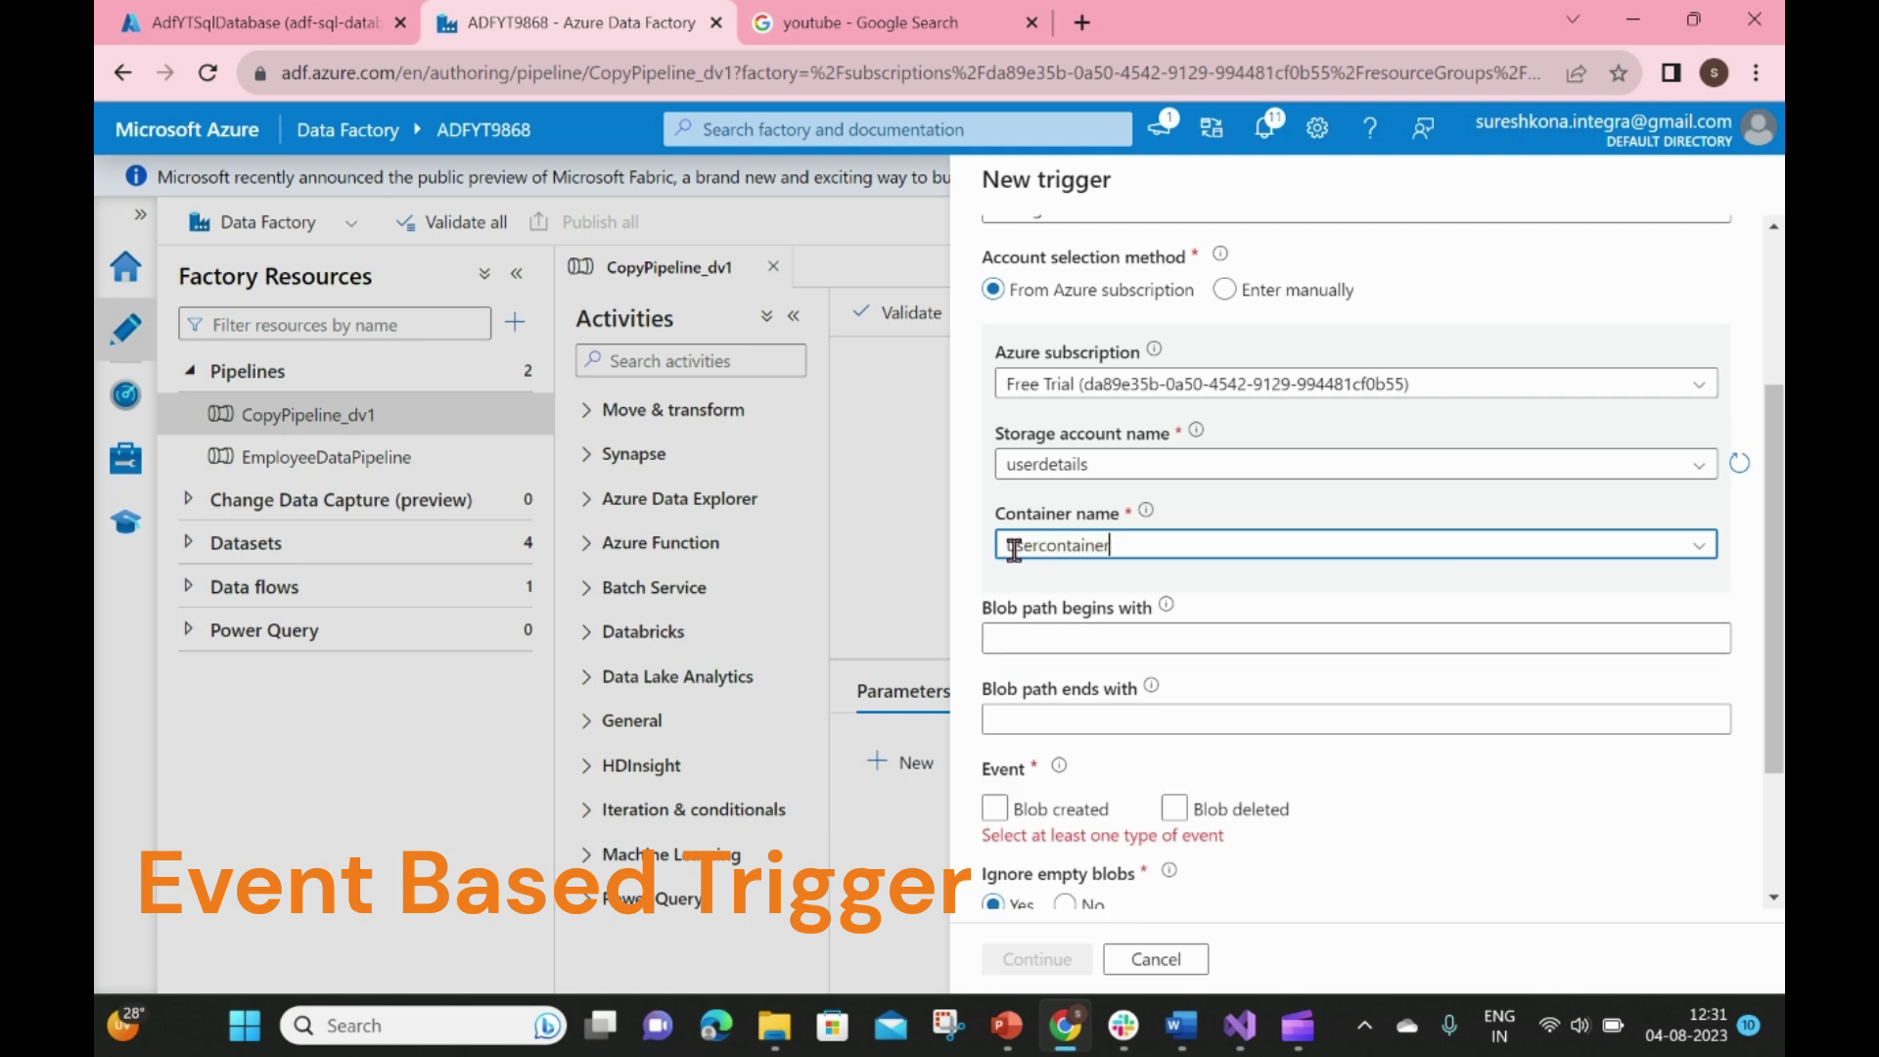
Set the blob path to begin with User and end with .txt, and enable the Blob created event
click(1052, 641)
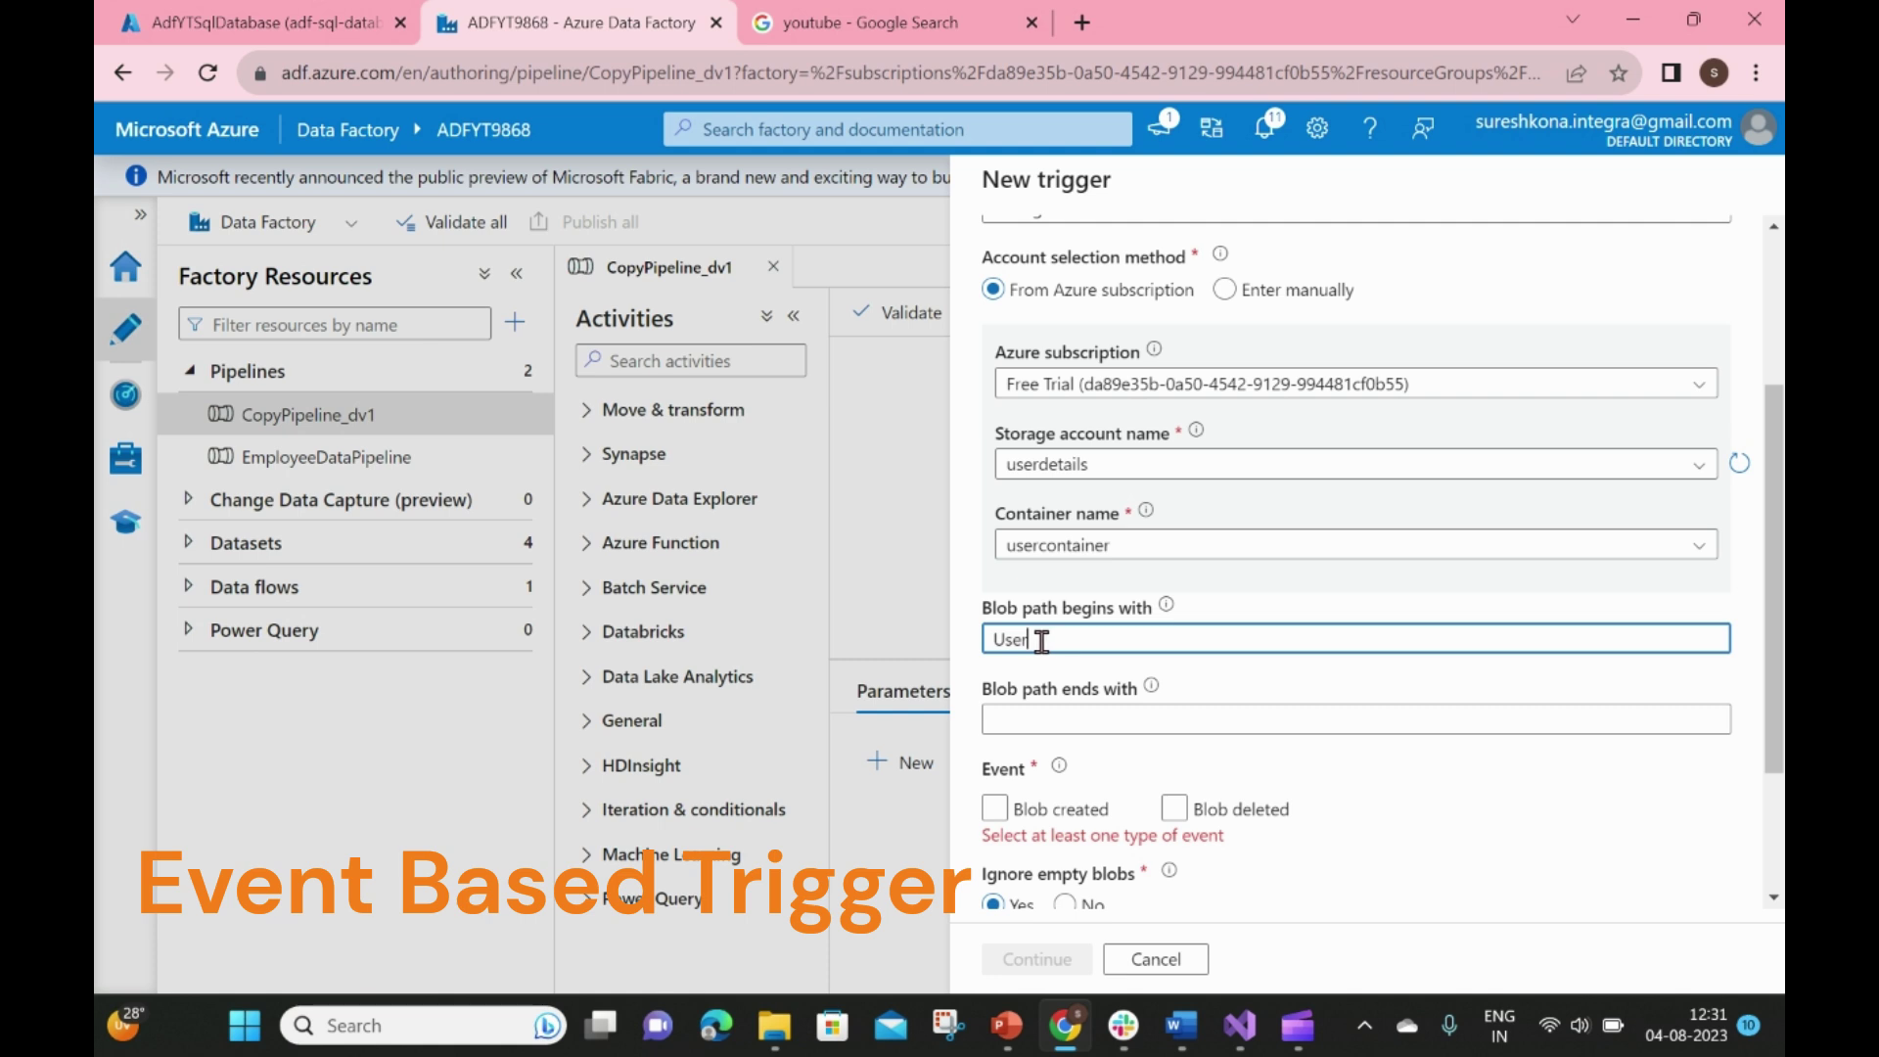
drag(1035, 641, 1003, 638)
click(1096, 714)
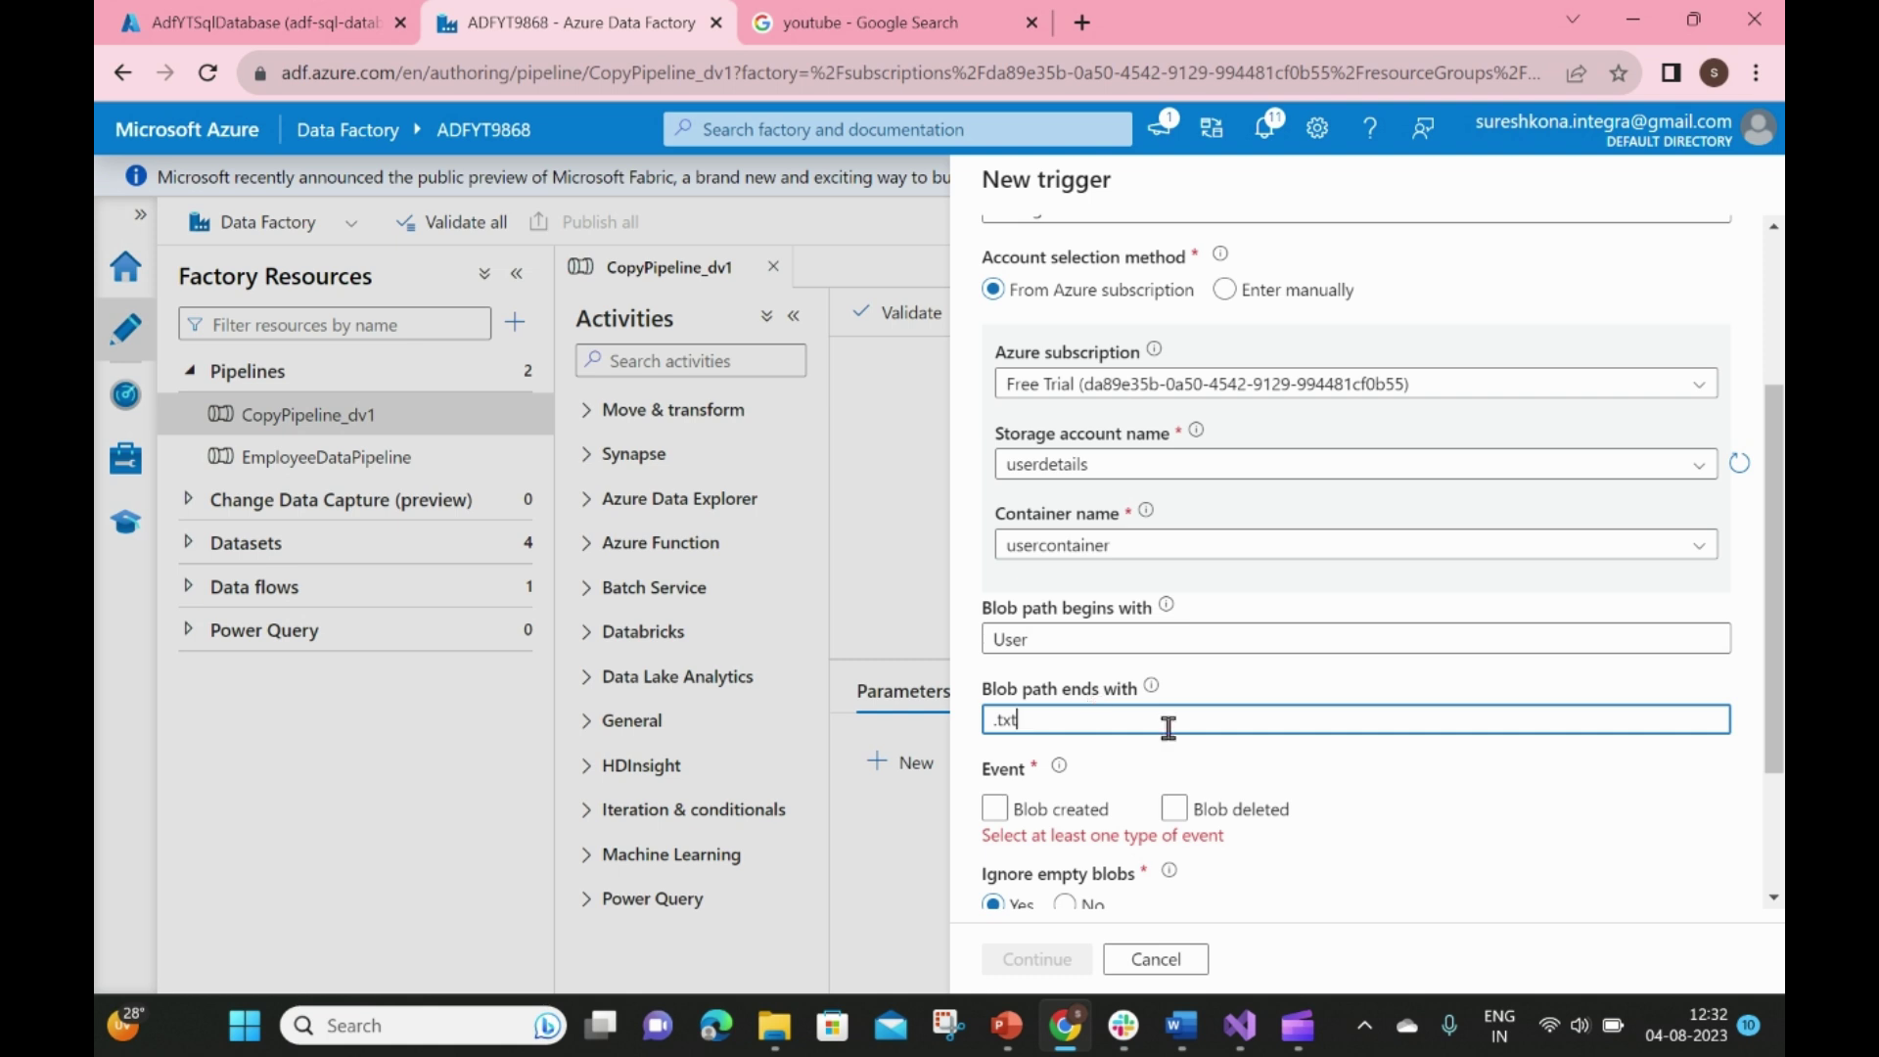
click(1339, 760)
scroll(1338, 761, down, 1)
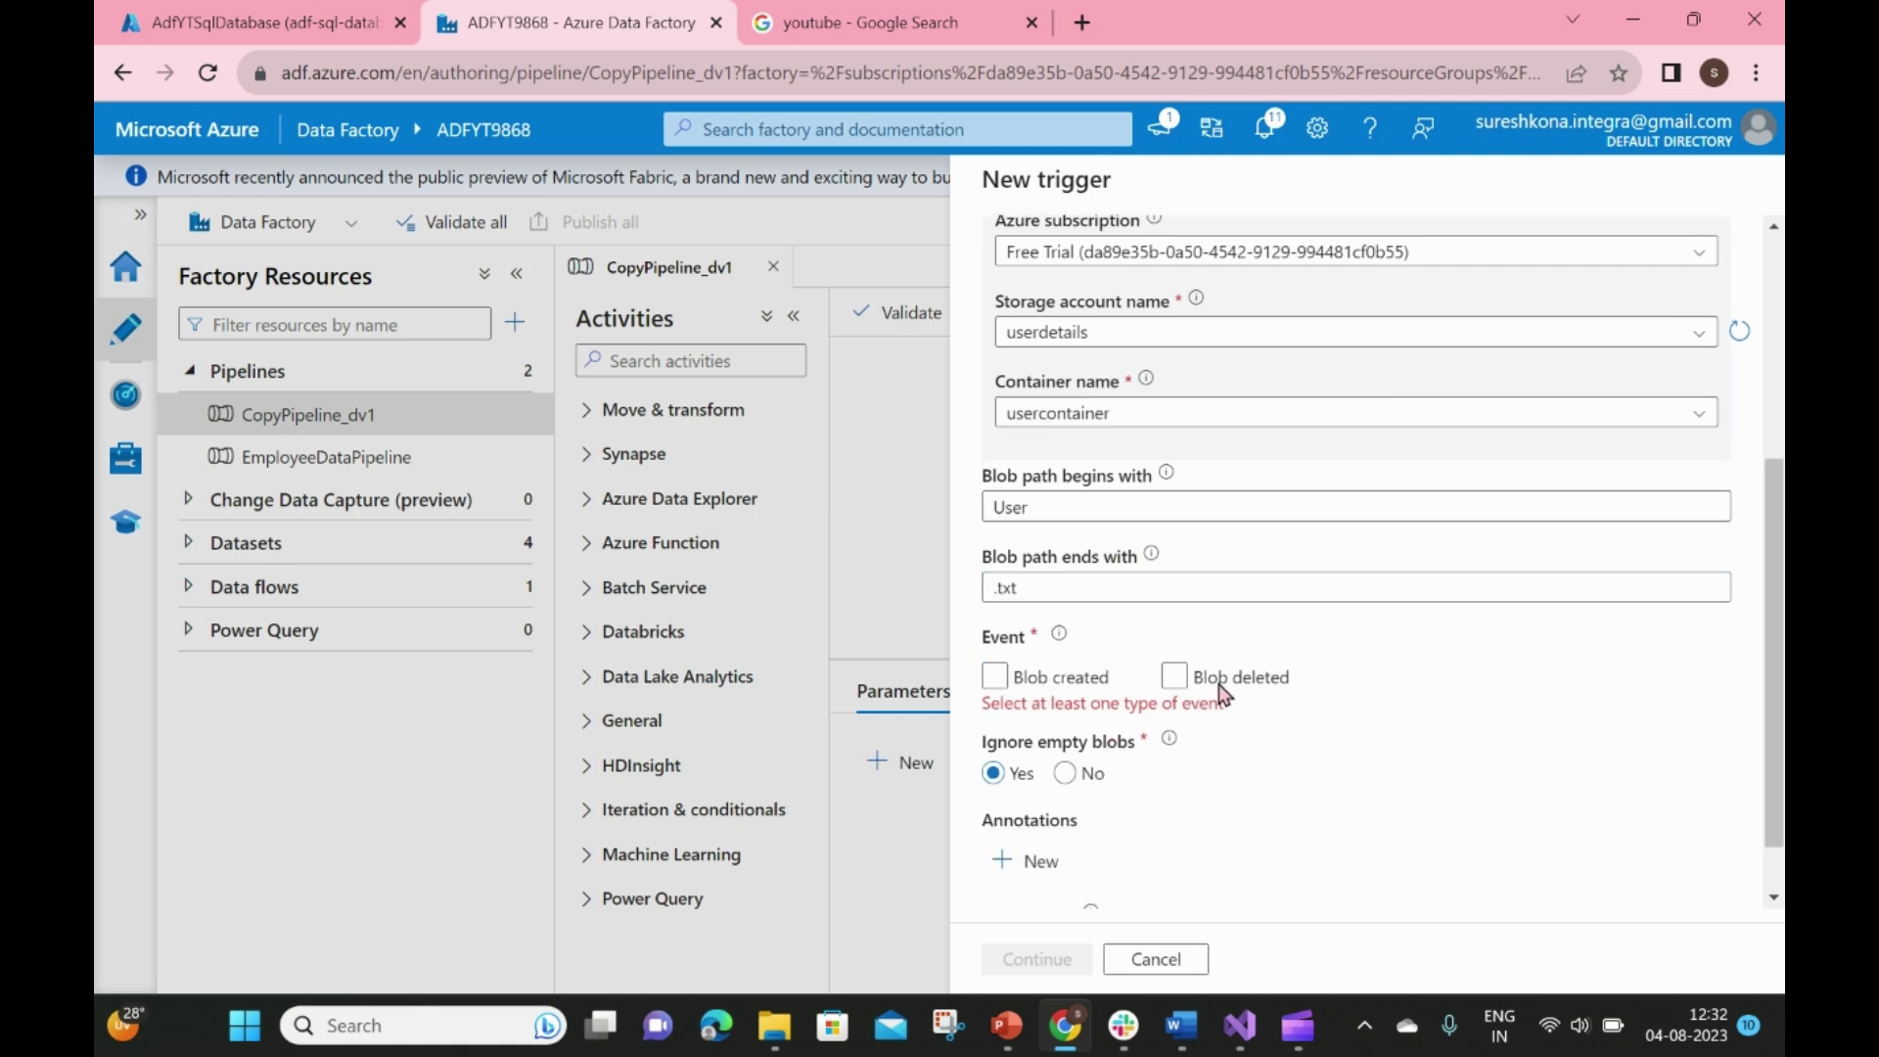
click(994, 677)
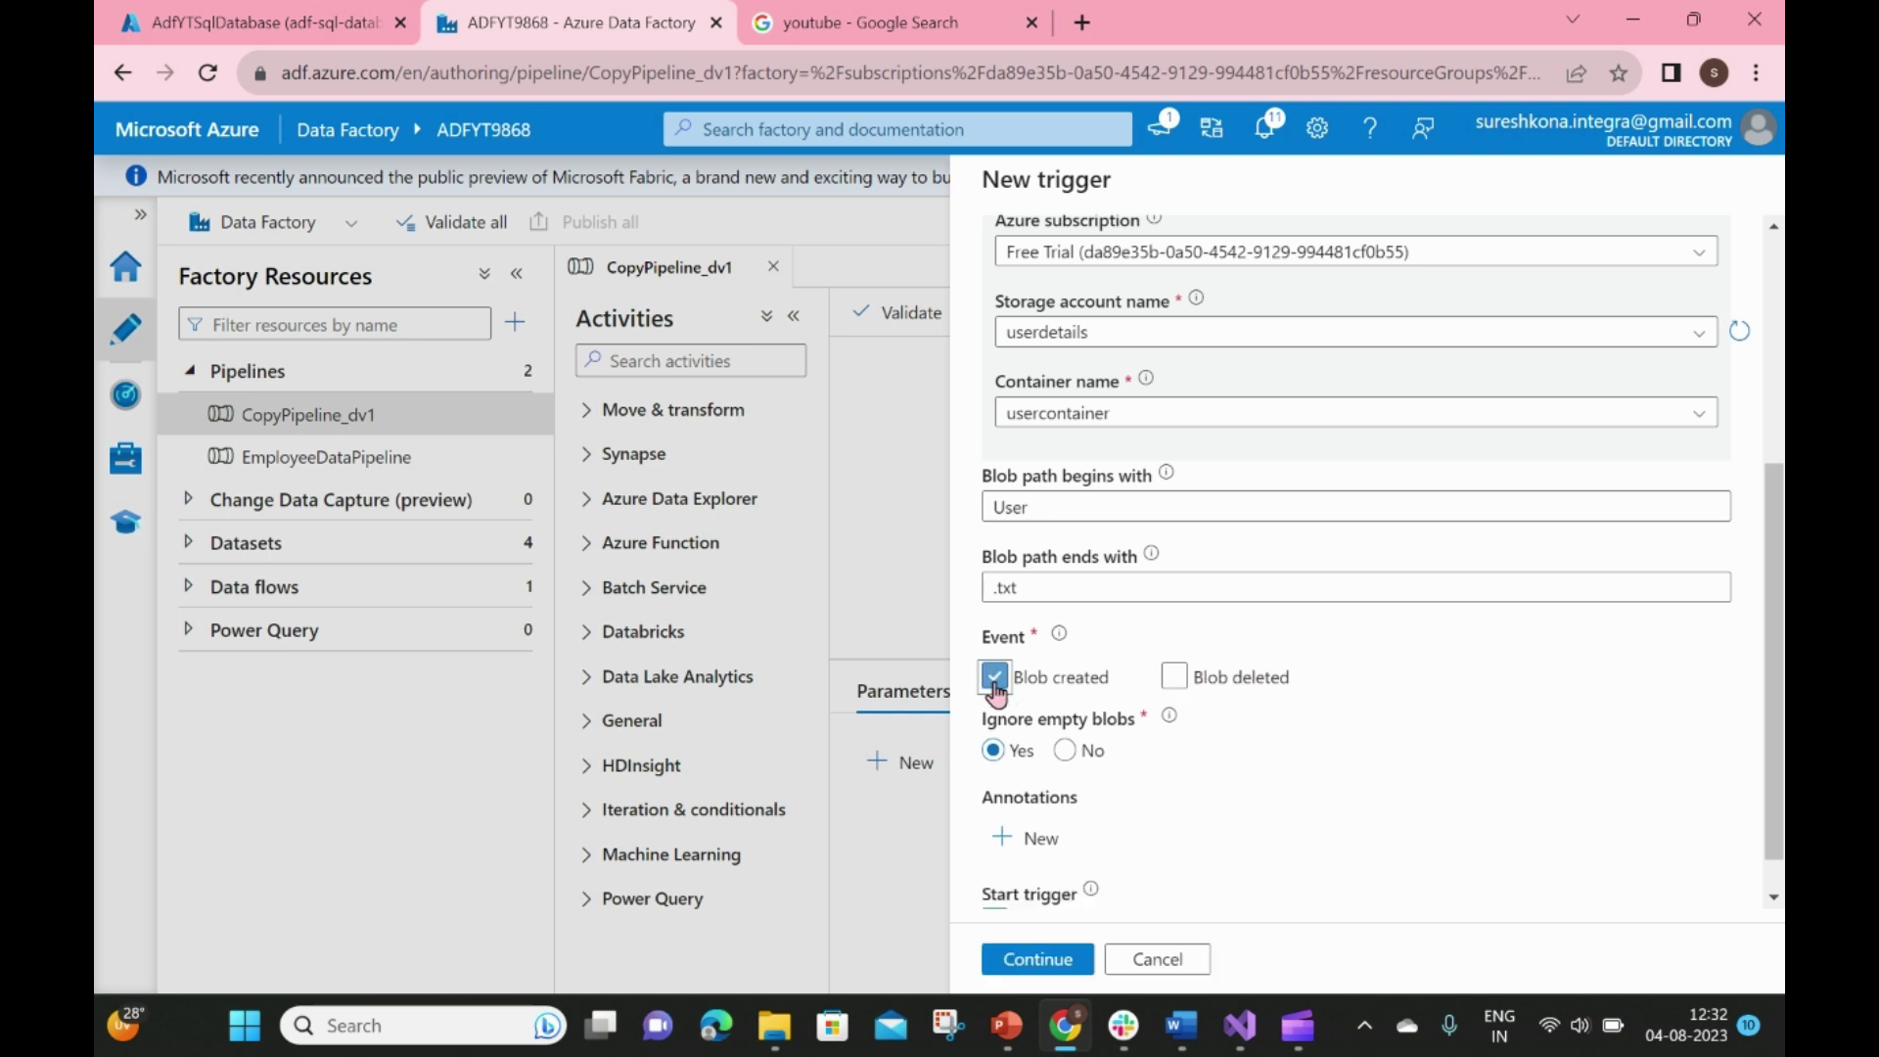
scroll(1211, 821, down, 1)
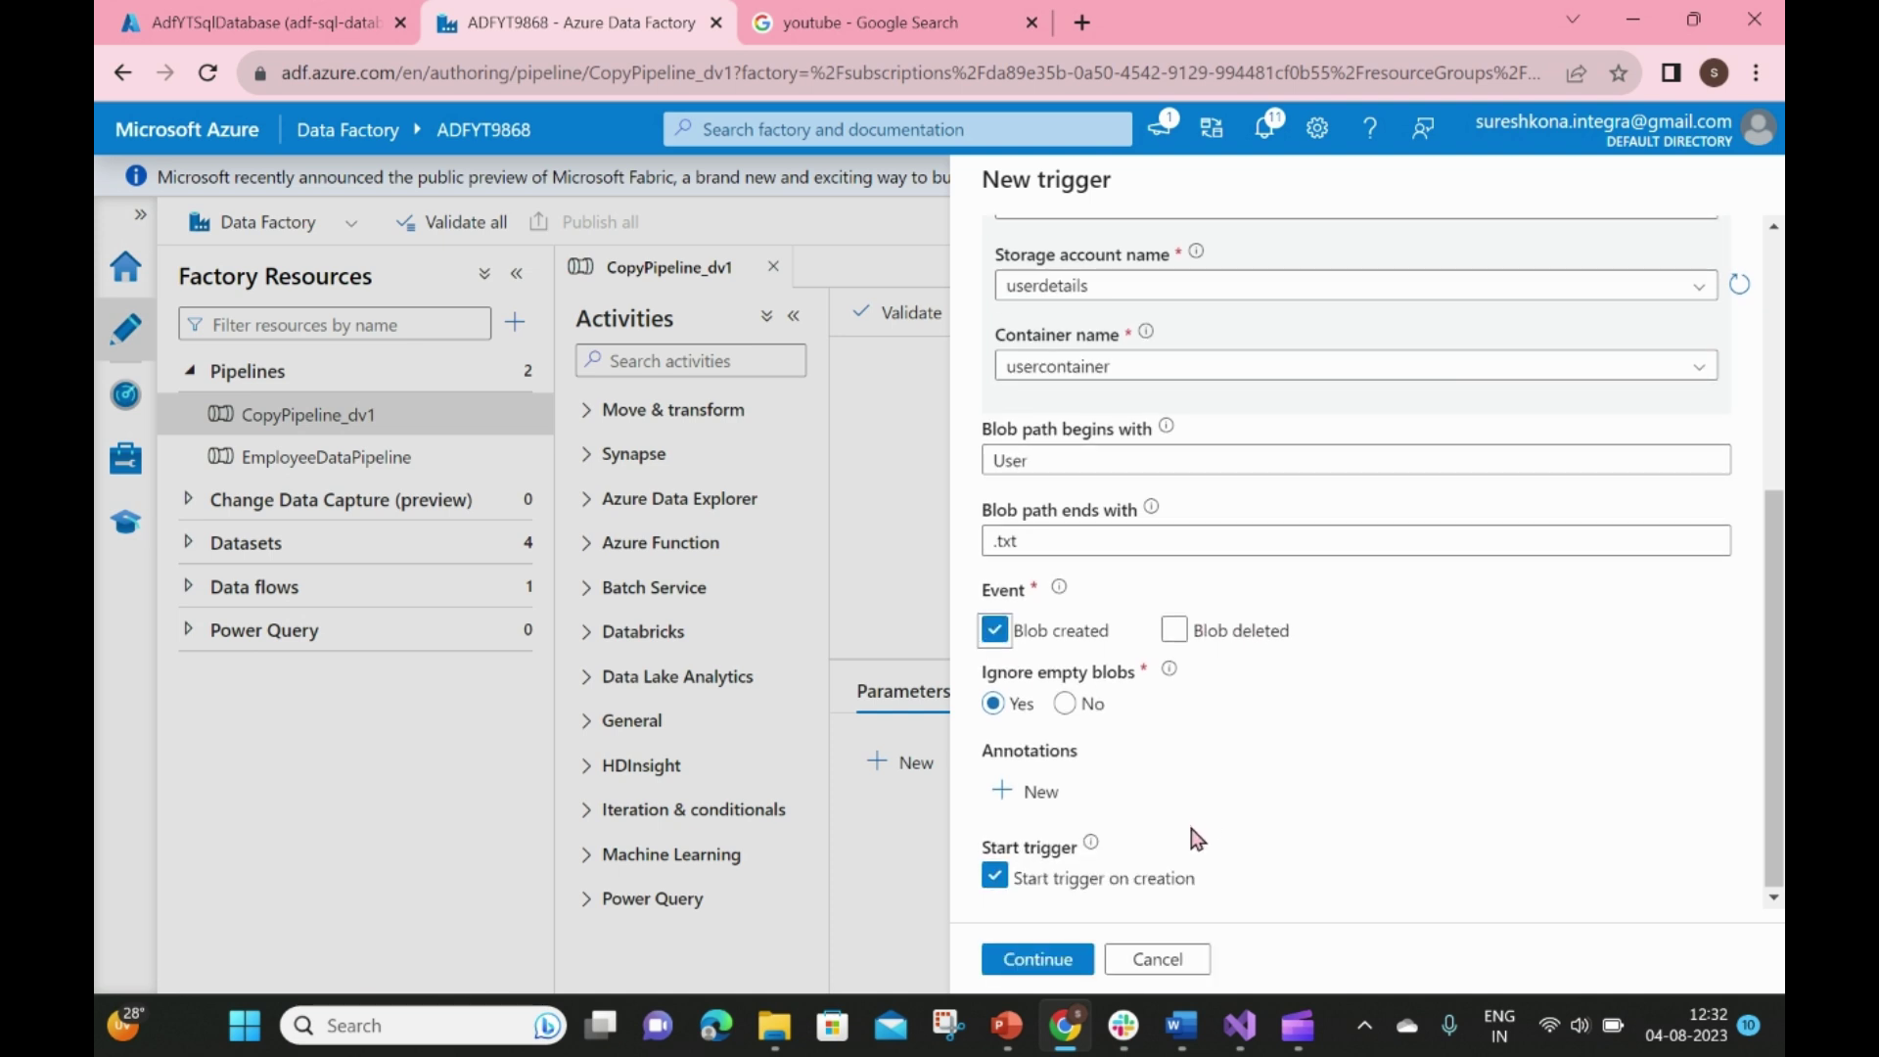
Preview the blobs matching EventTrigger's filters, finish creating the trigger without run parameters, and publish it
click(1043, 961)
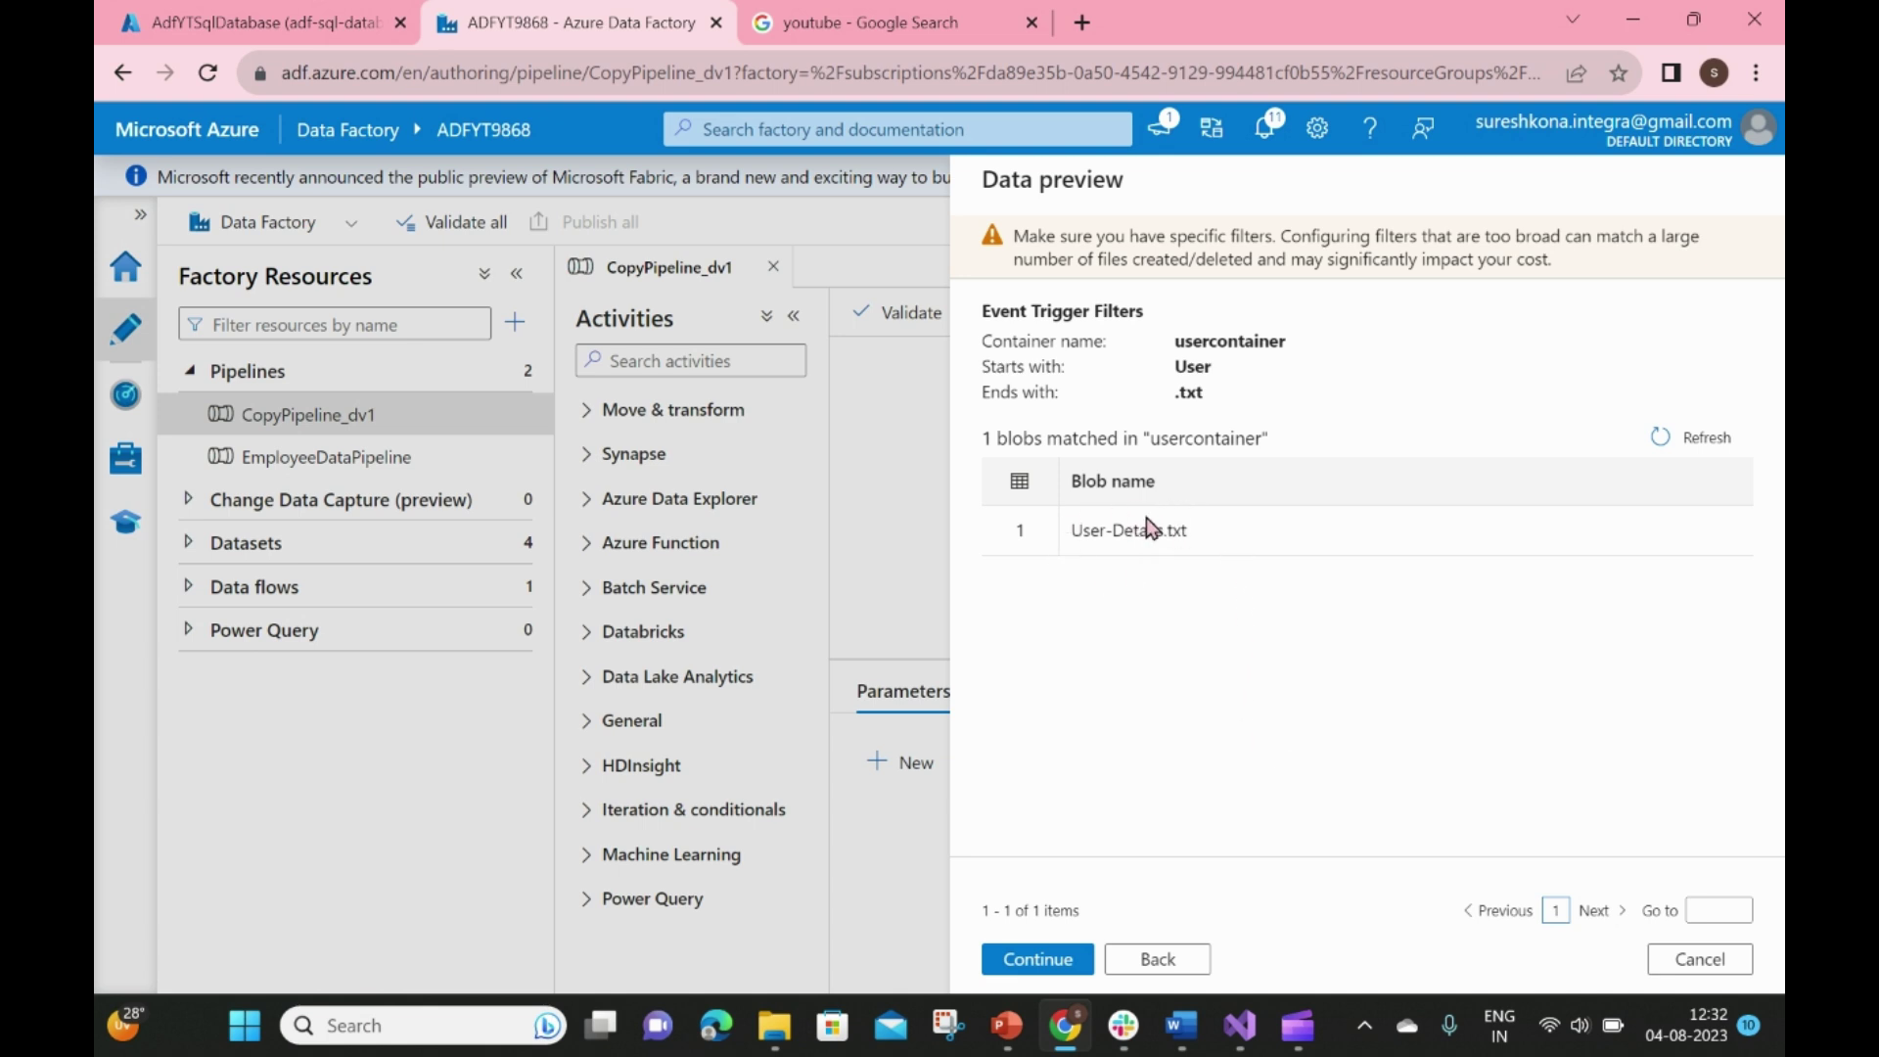
drag(1171, 368, 1282, 403)
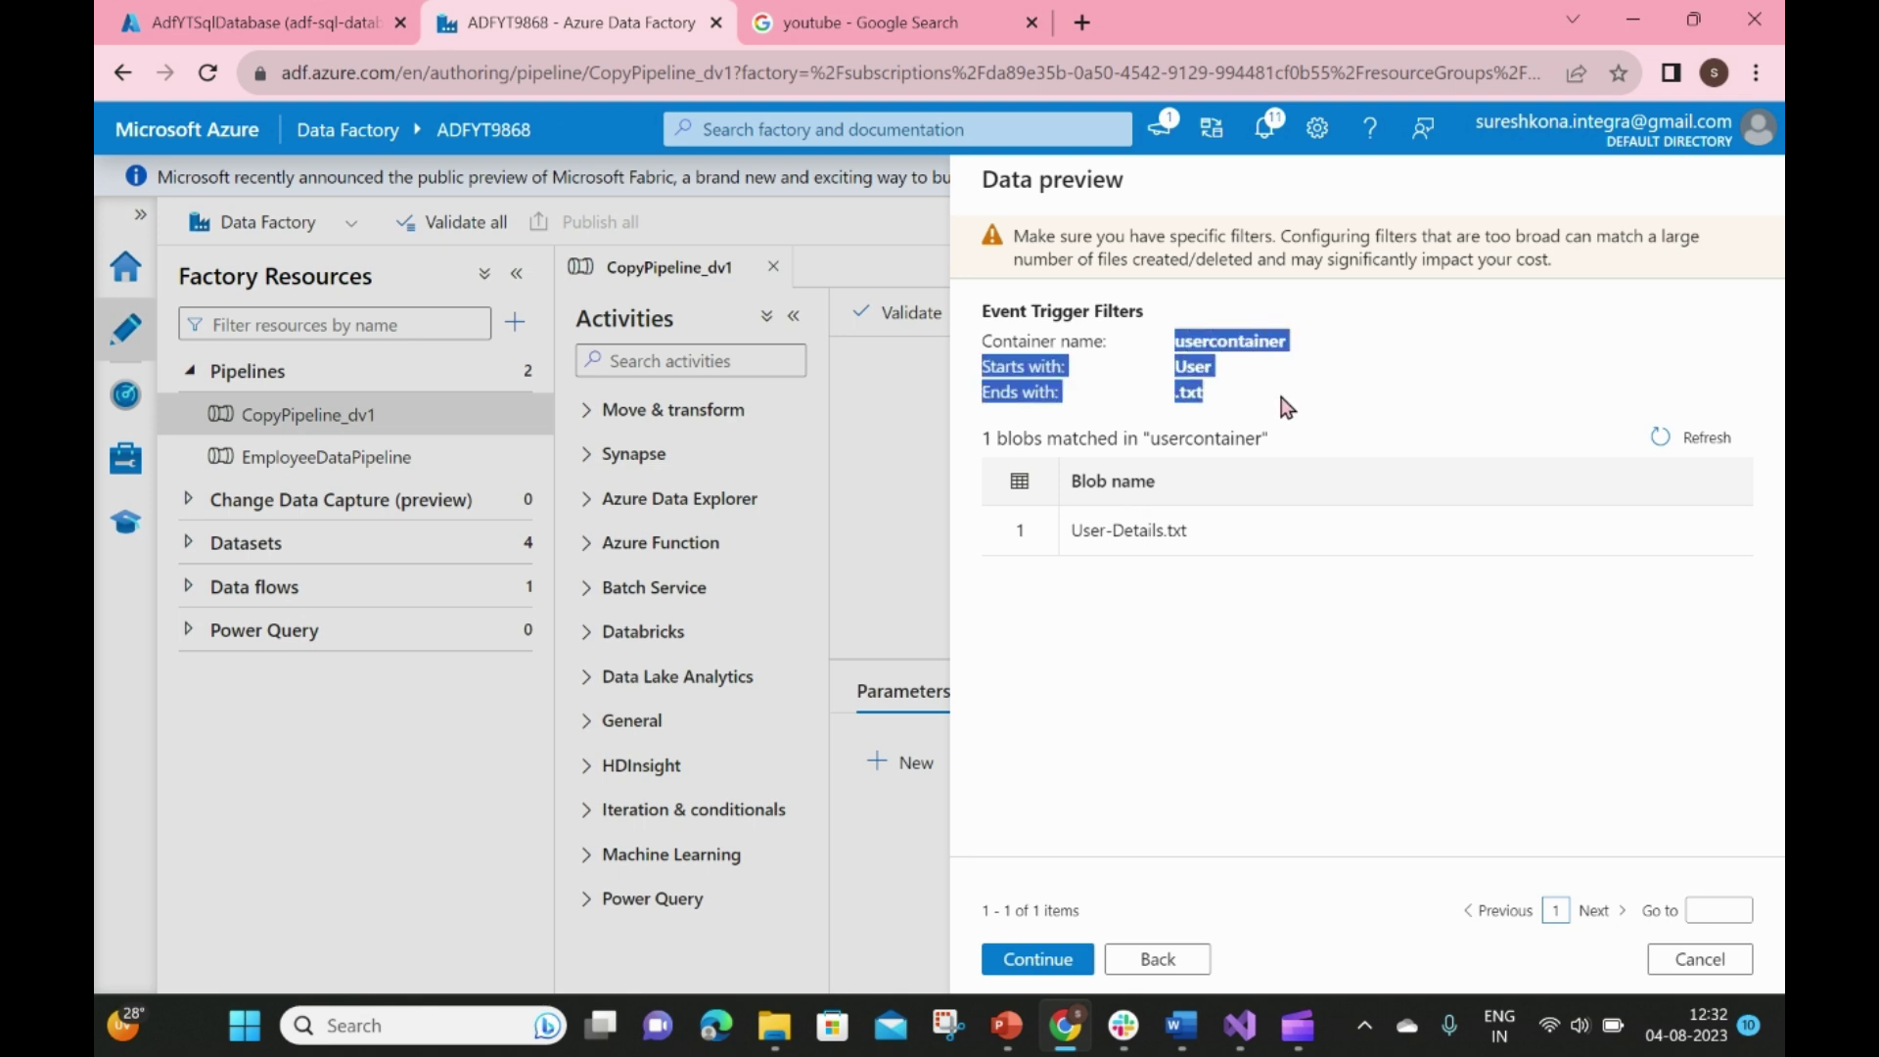
click(1042, 963)
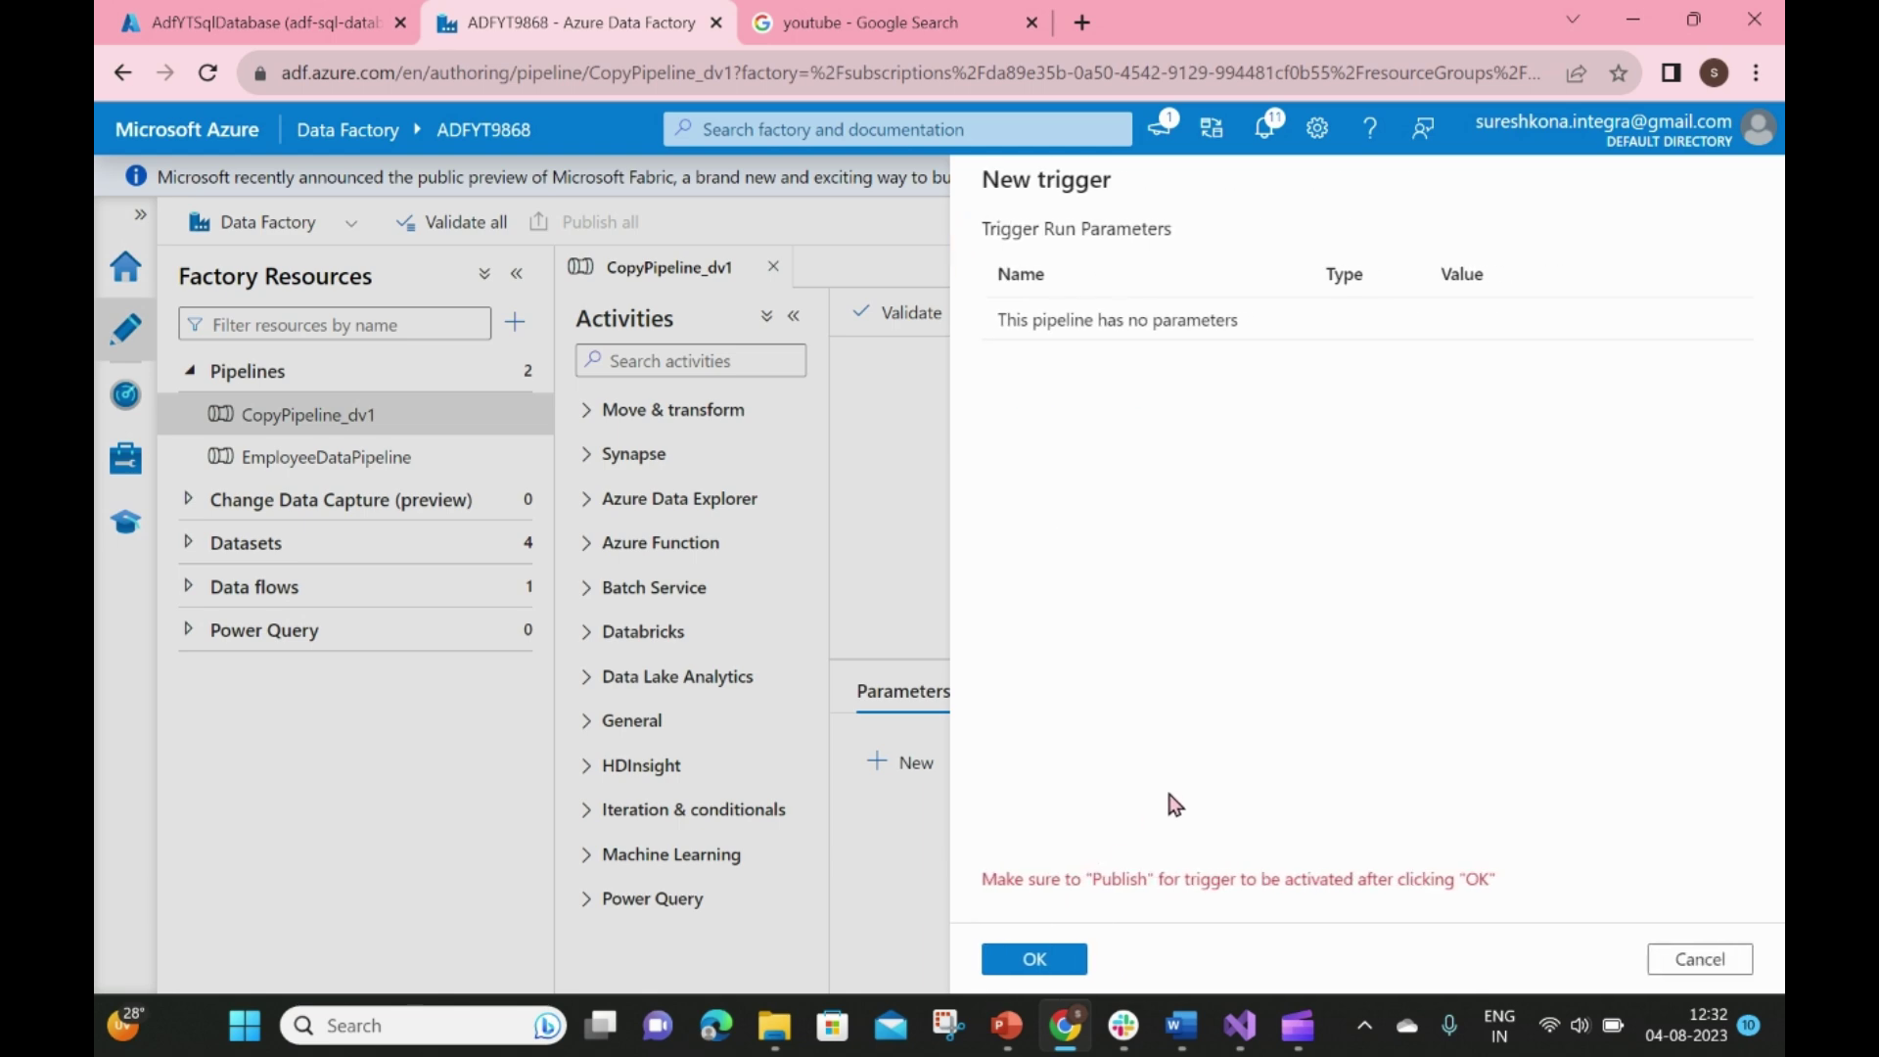
click(1040, 965)
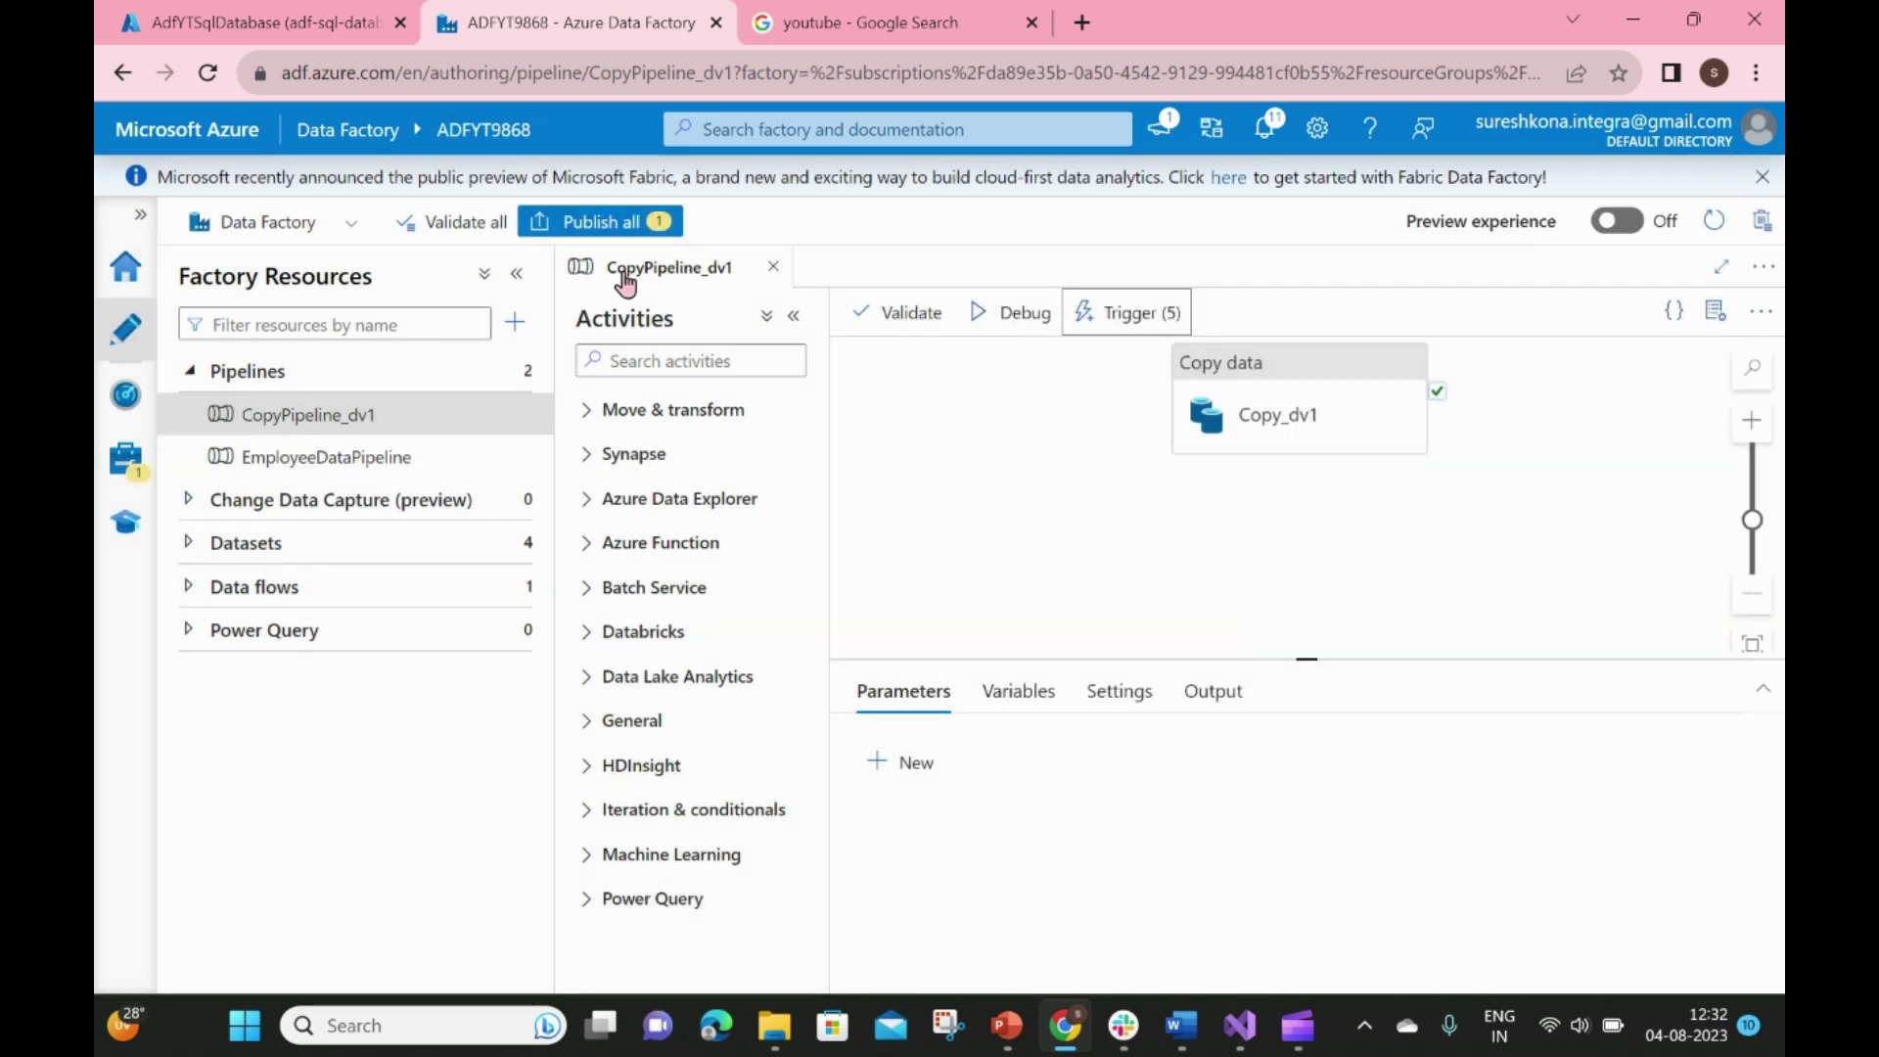
click(595, 223)
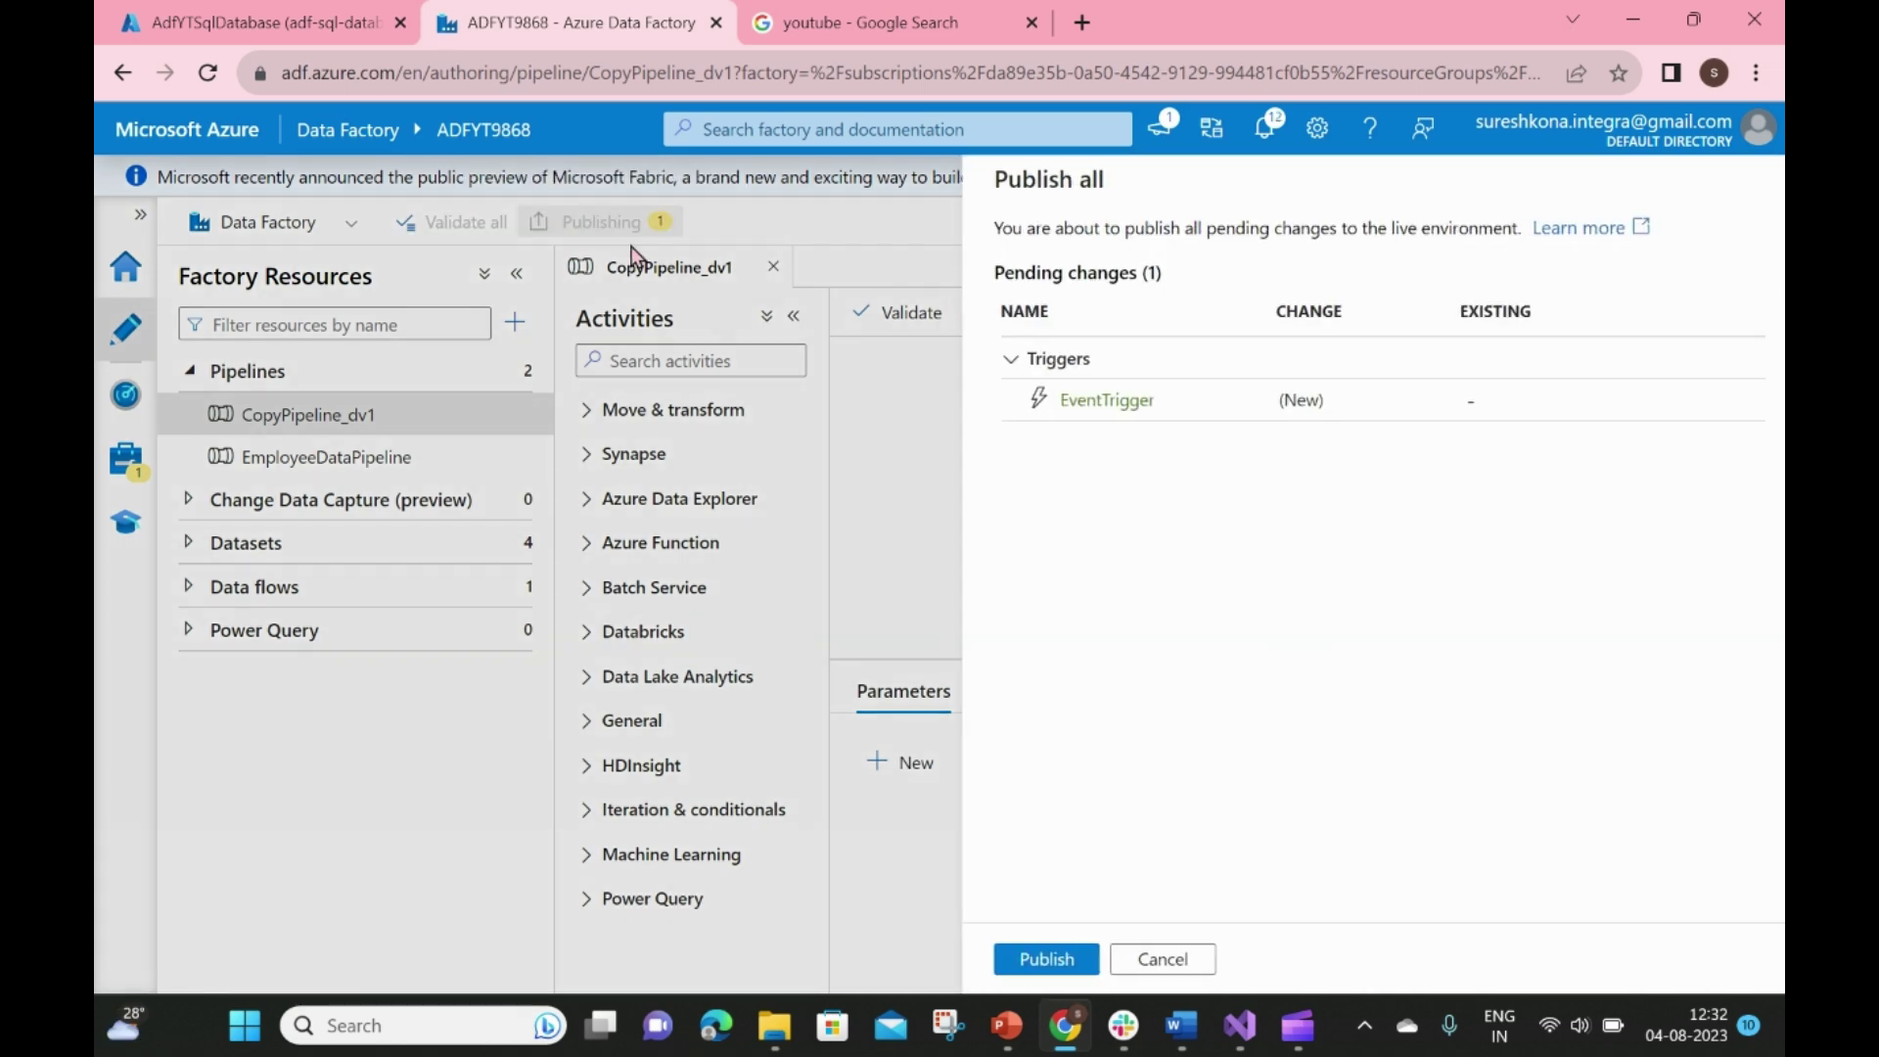
click(1039, 949)
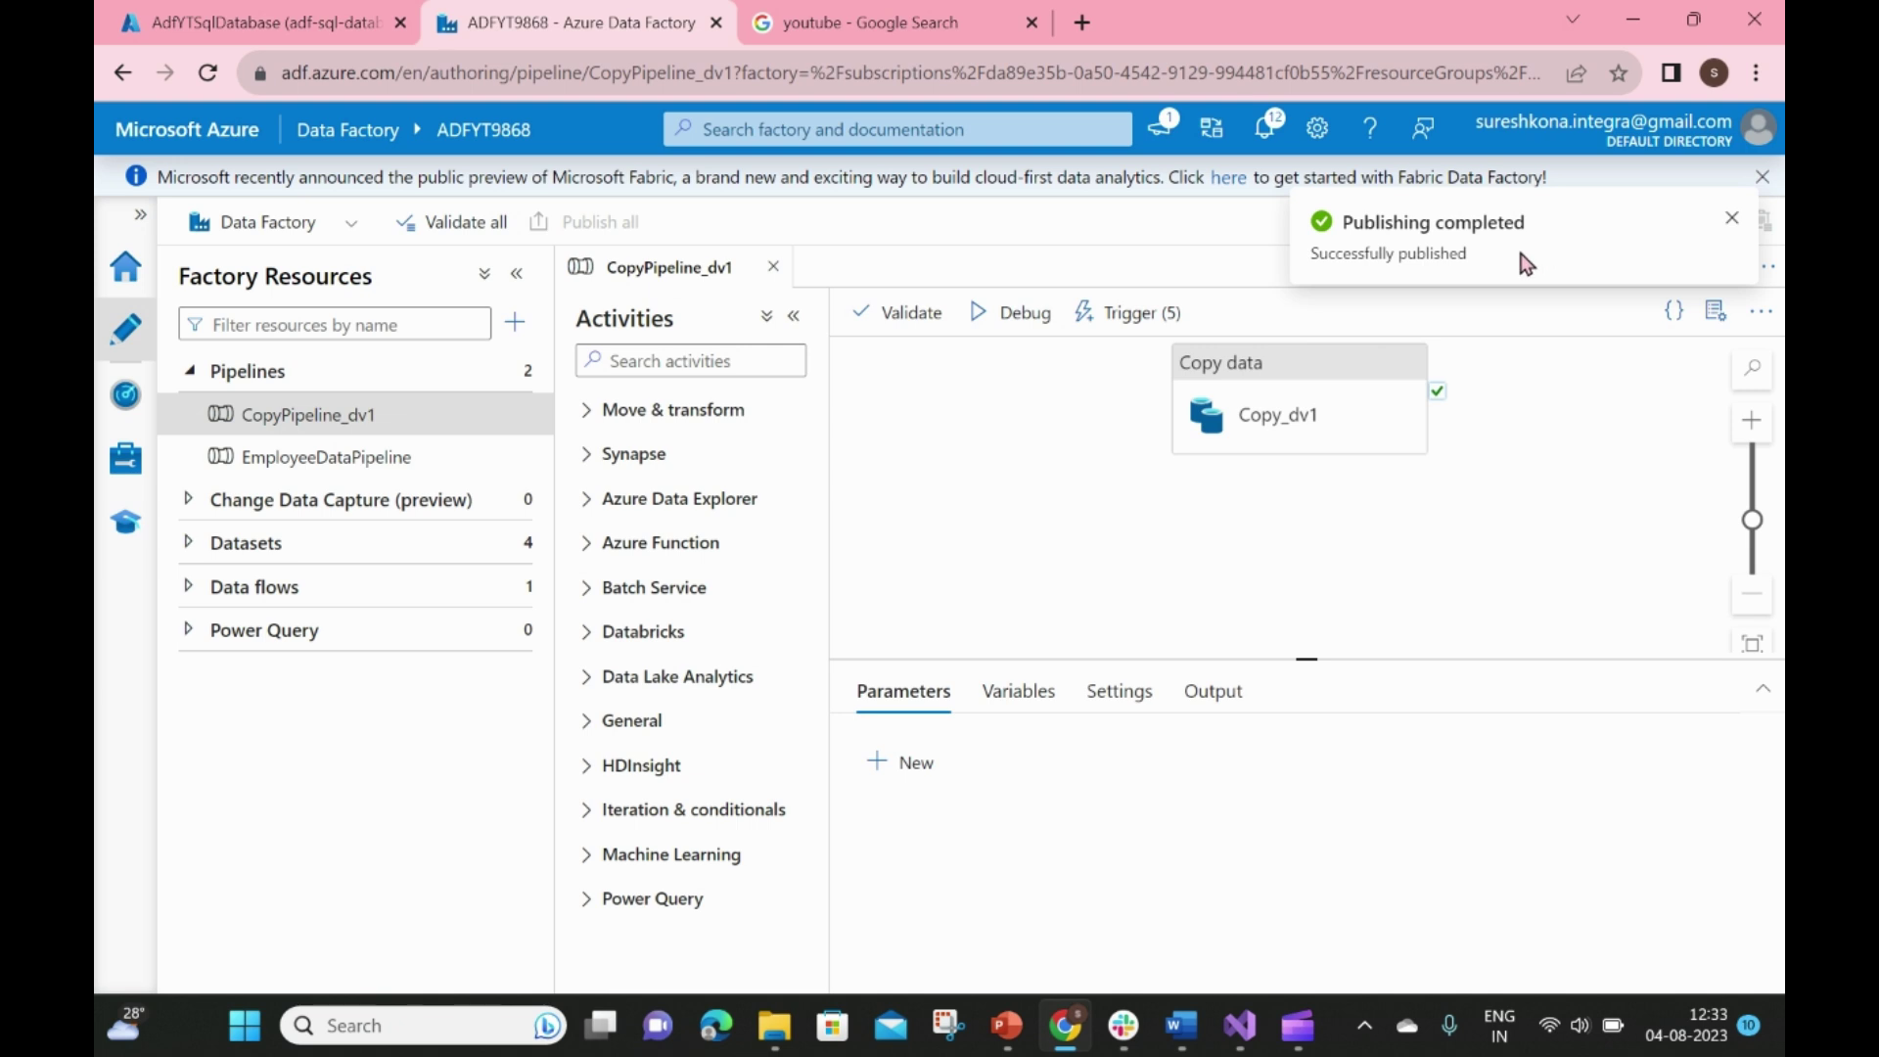
Rerun the Select query on [dbo].[DemoUser] in AdfYTSqlDatabase and examine the CreatedDate values of the returned rows
click(259, 23)
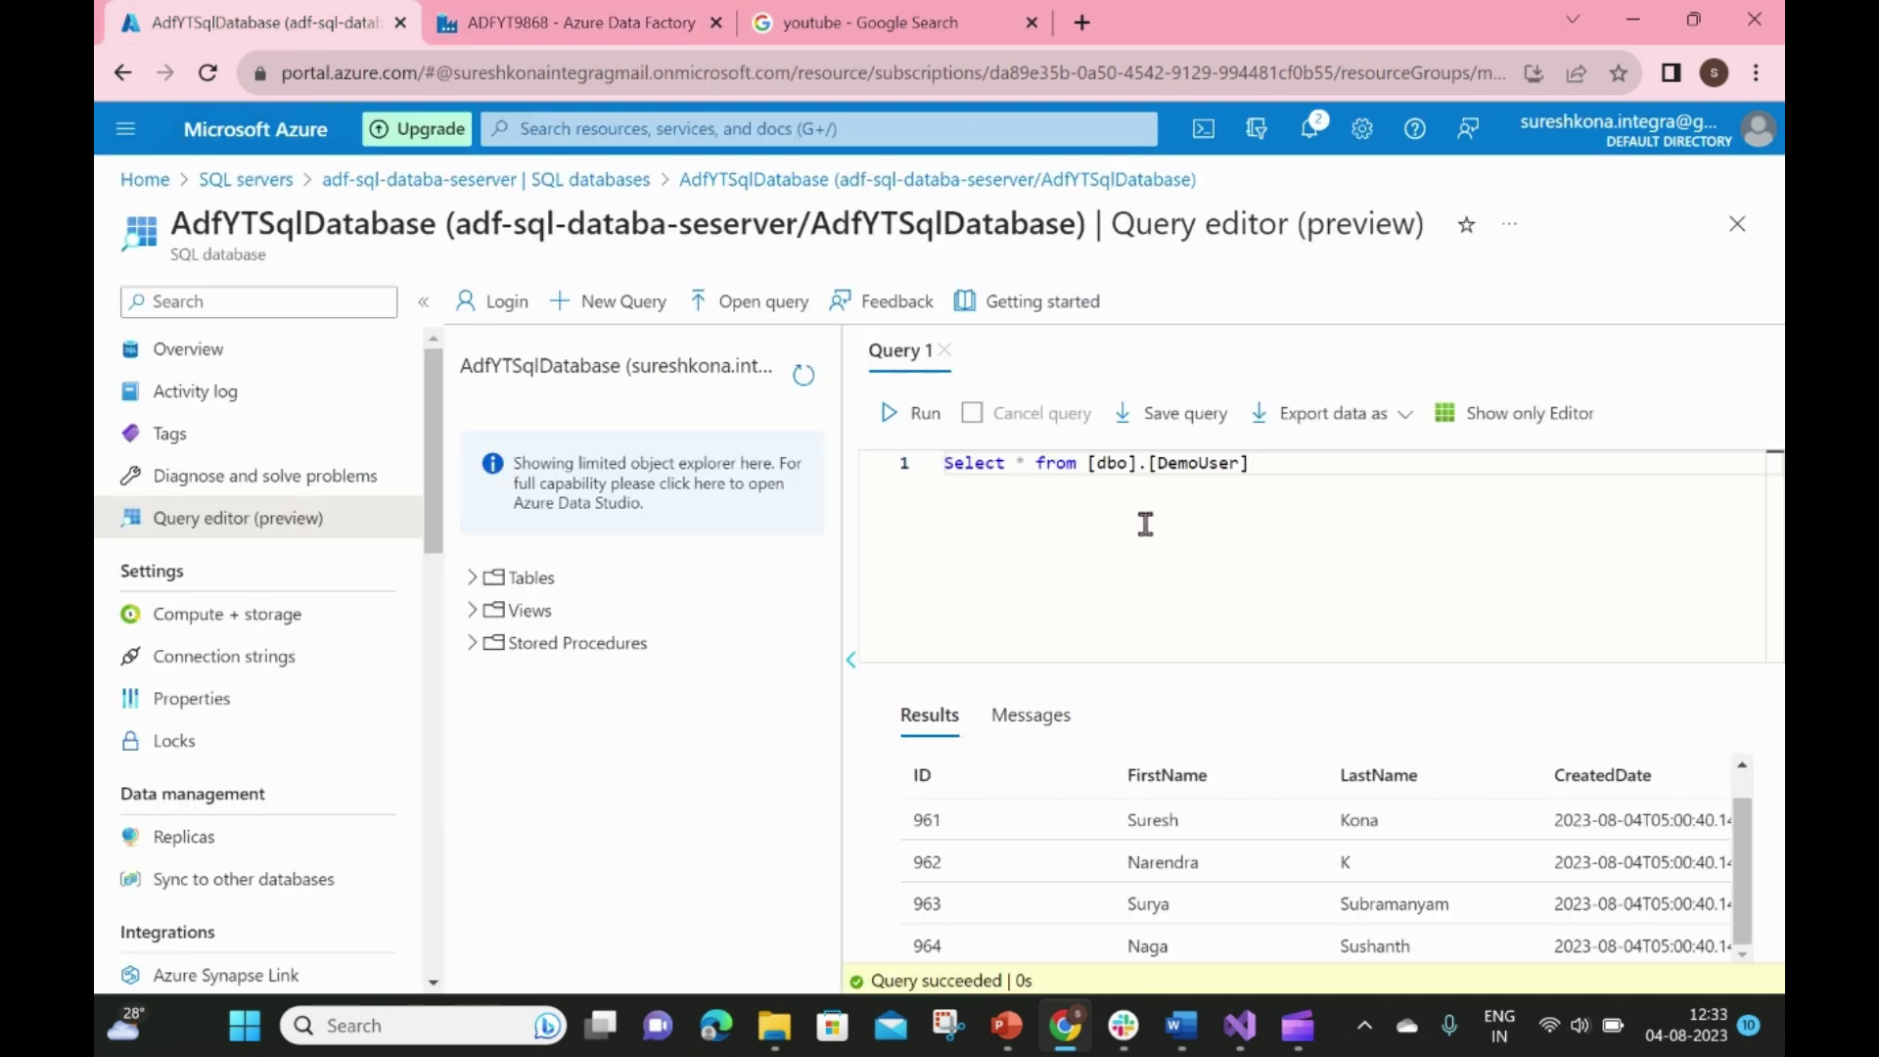
drag(1289, 469, 910, 470)
click(915, 413)
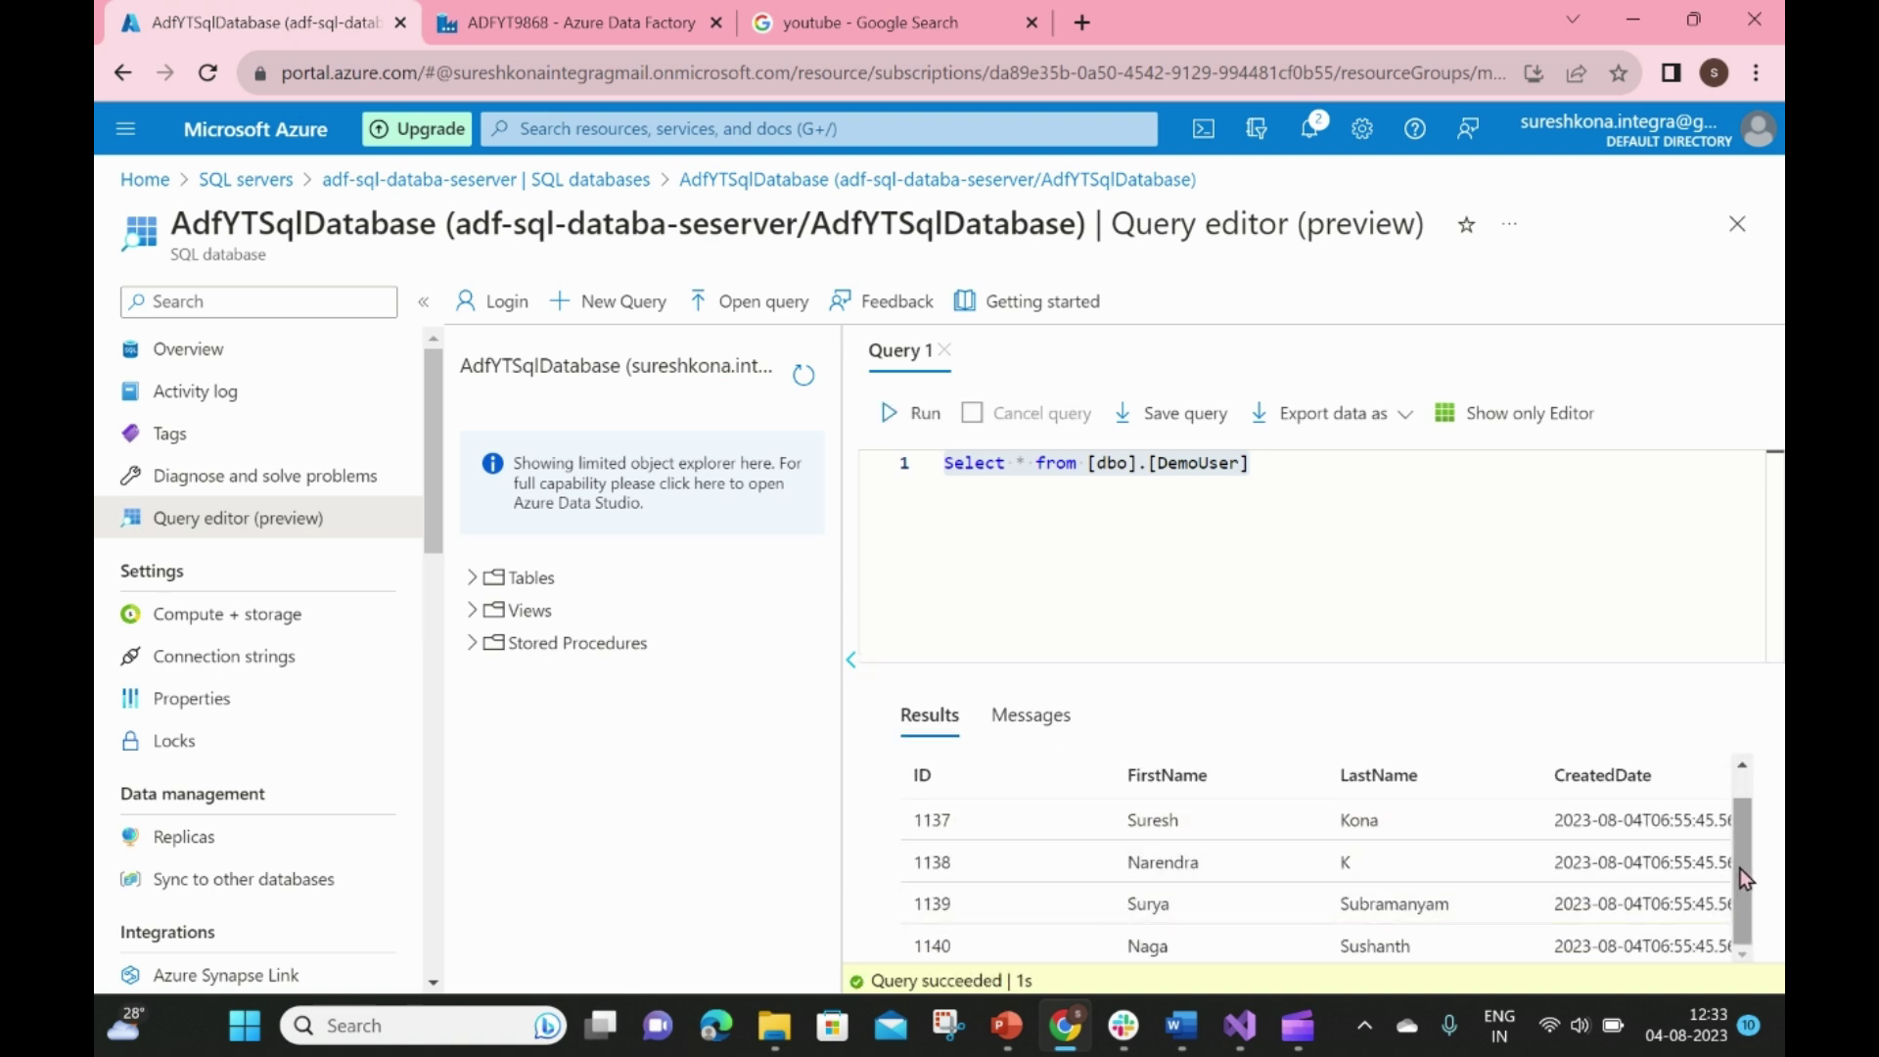
drag(1742, 867, 1747, 825)
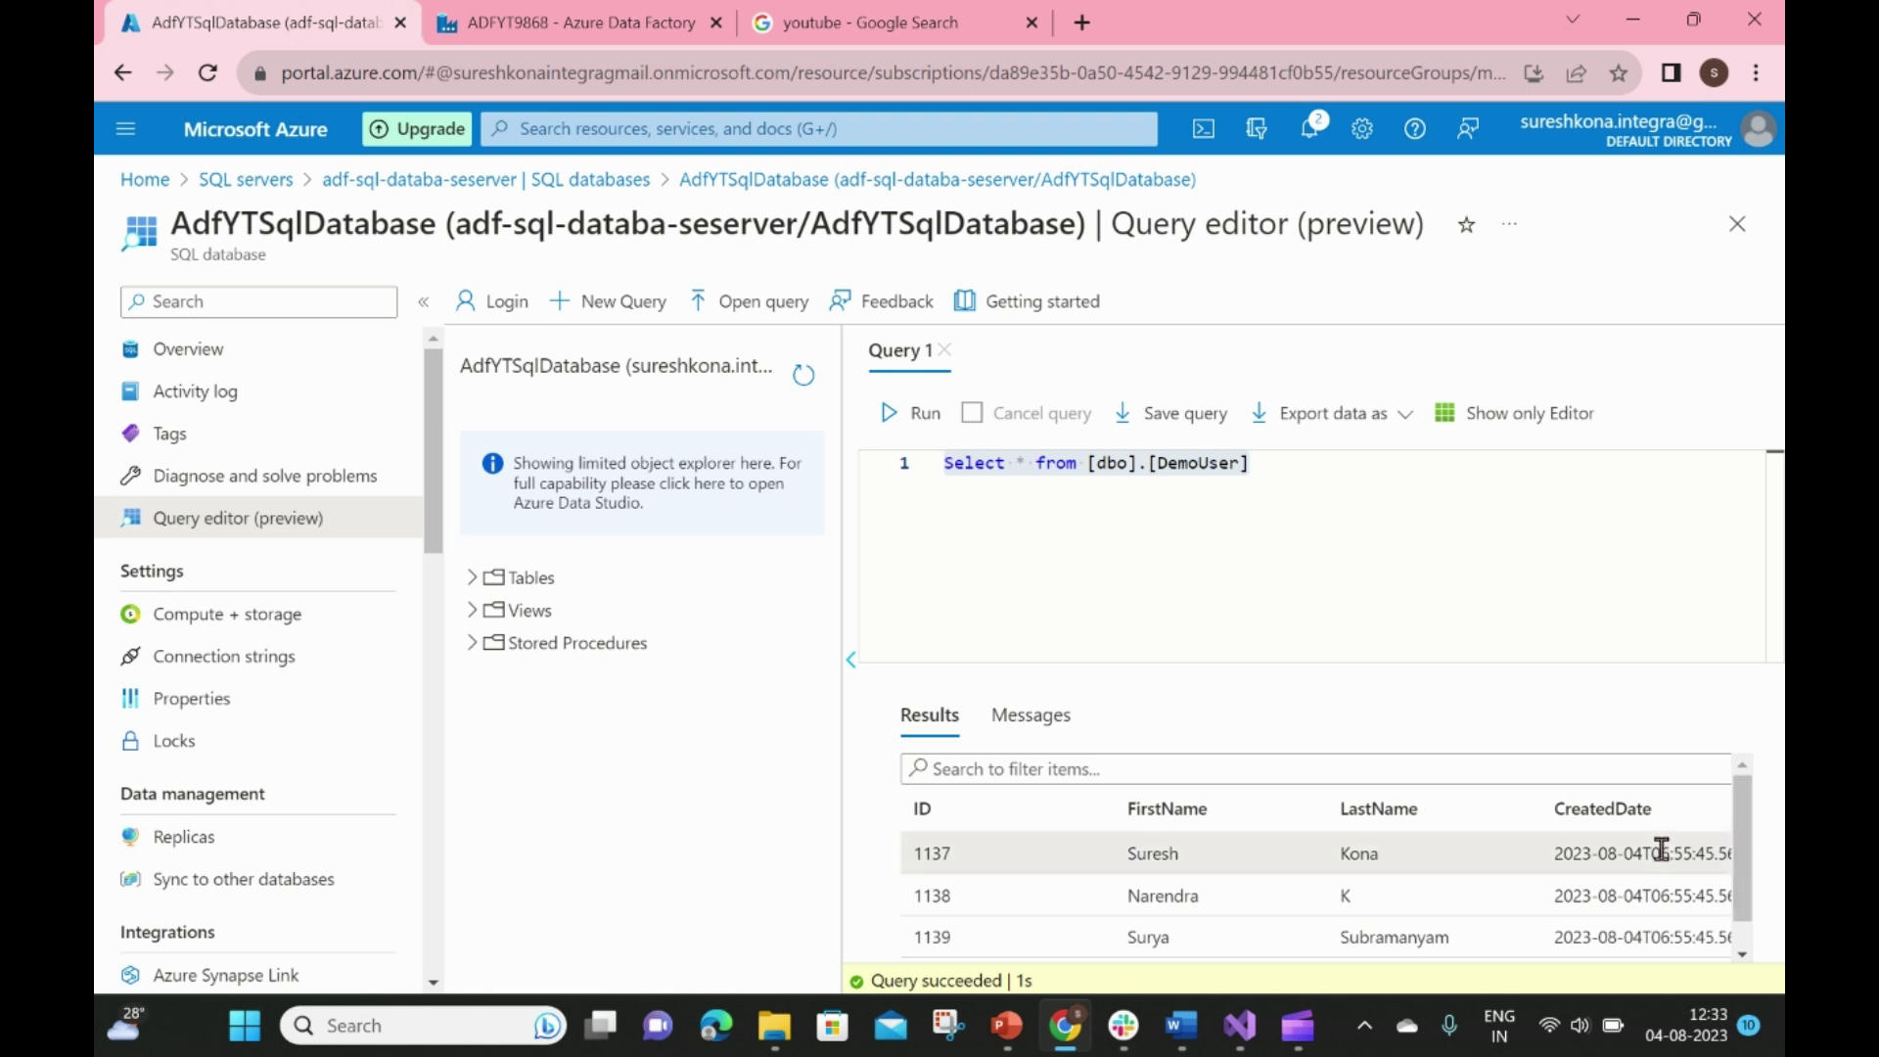
drag(1661, 849, 1705, 854)
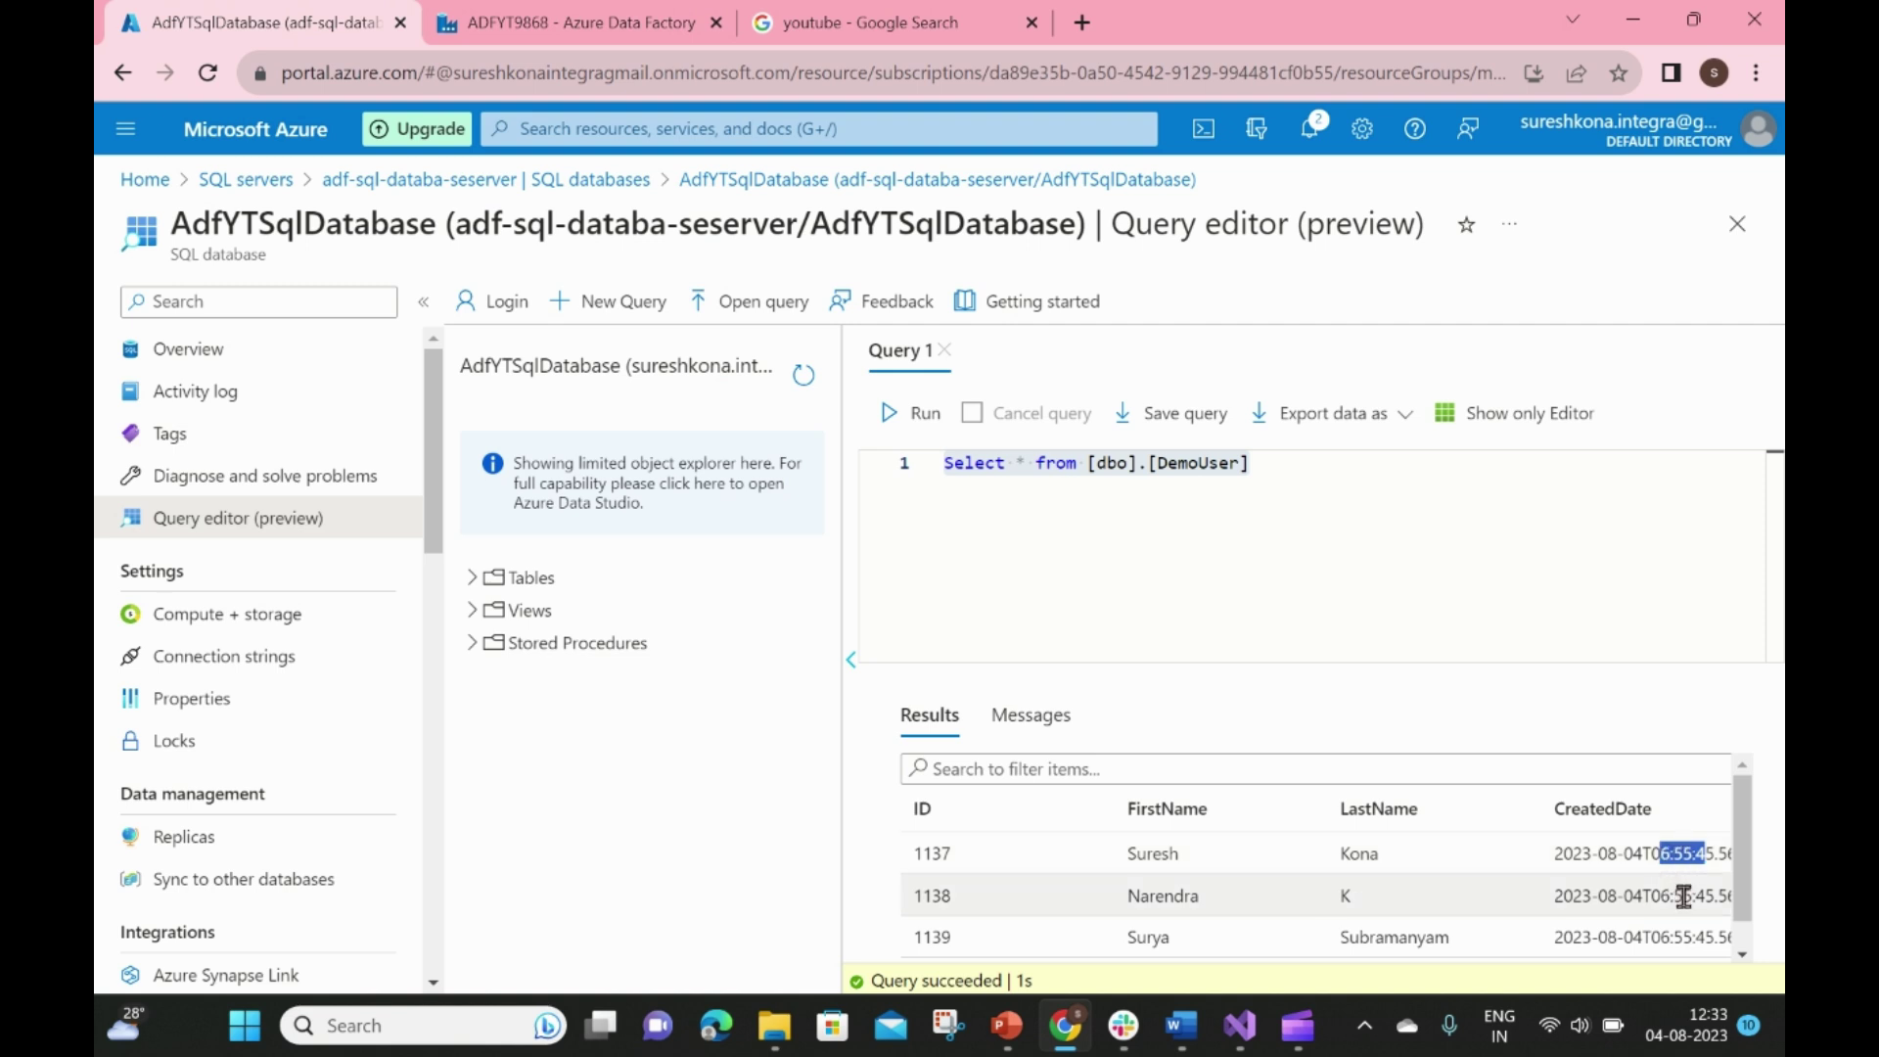
scroll(1675, 929, down, 1)
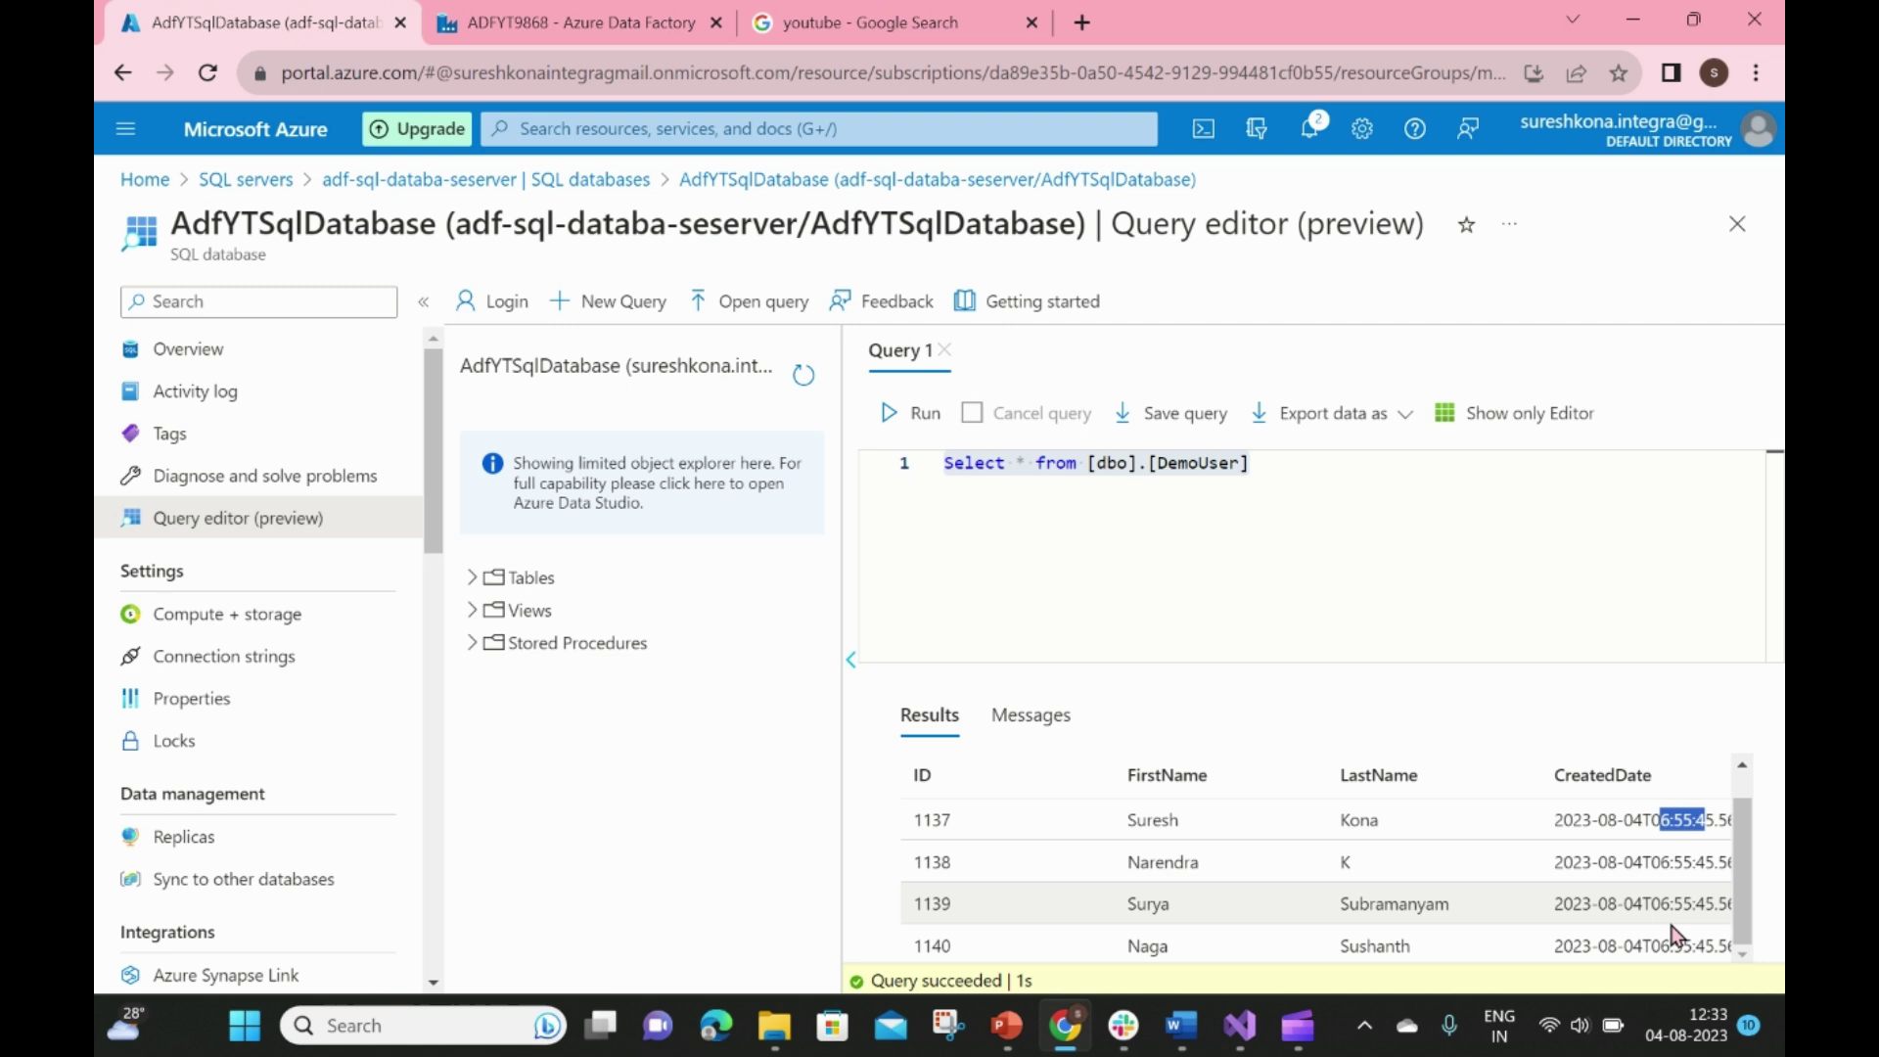
click(1166, 496)
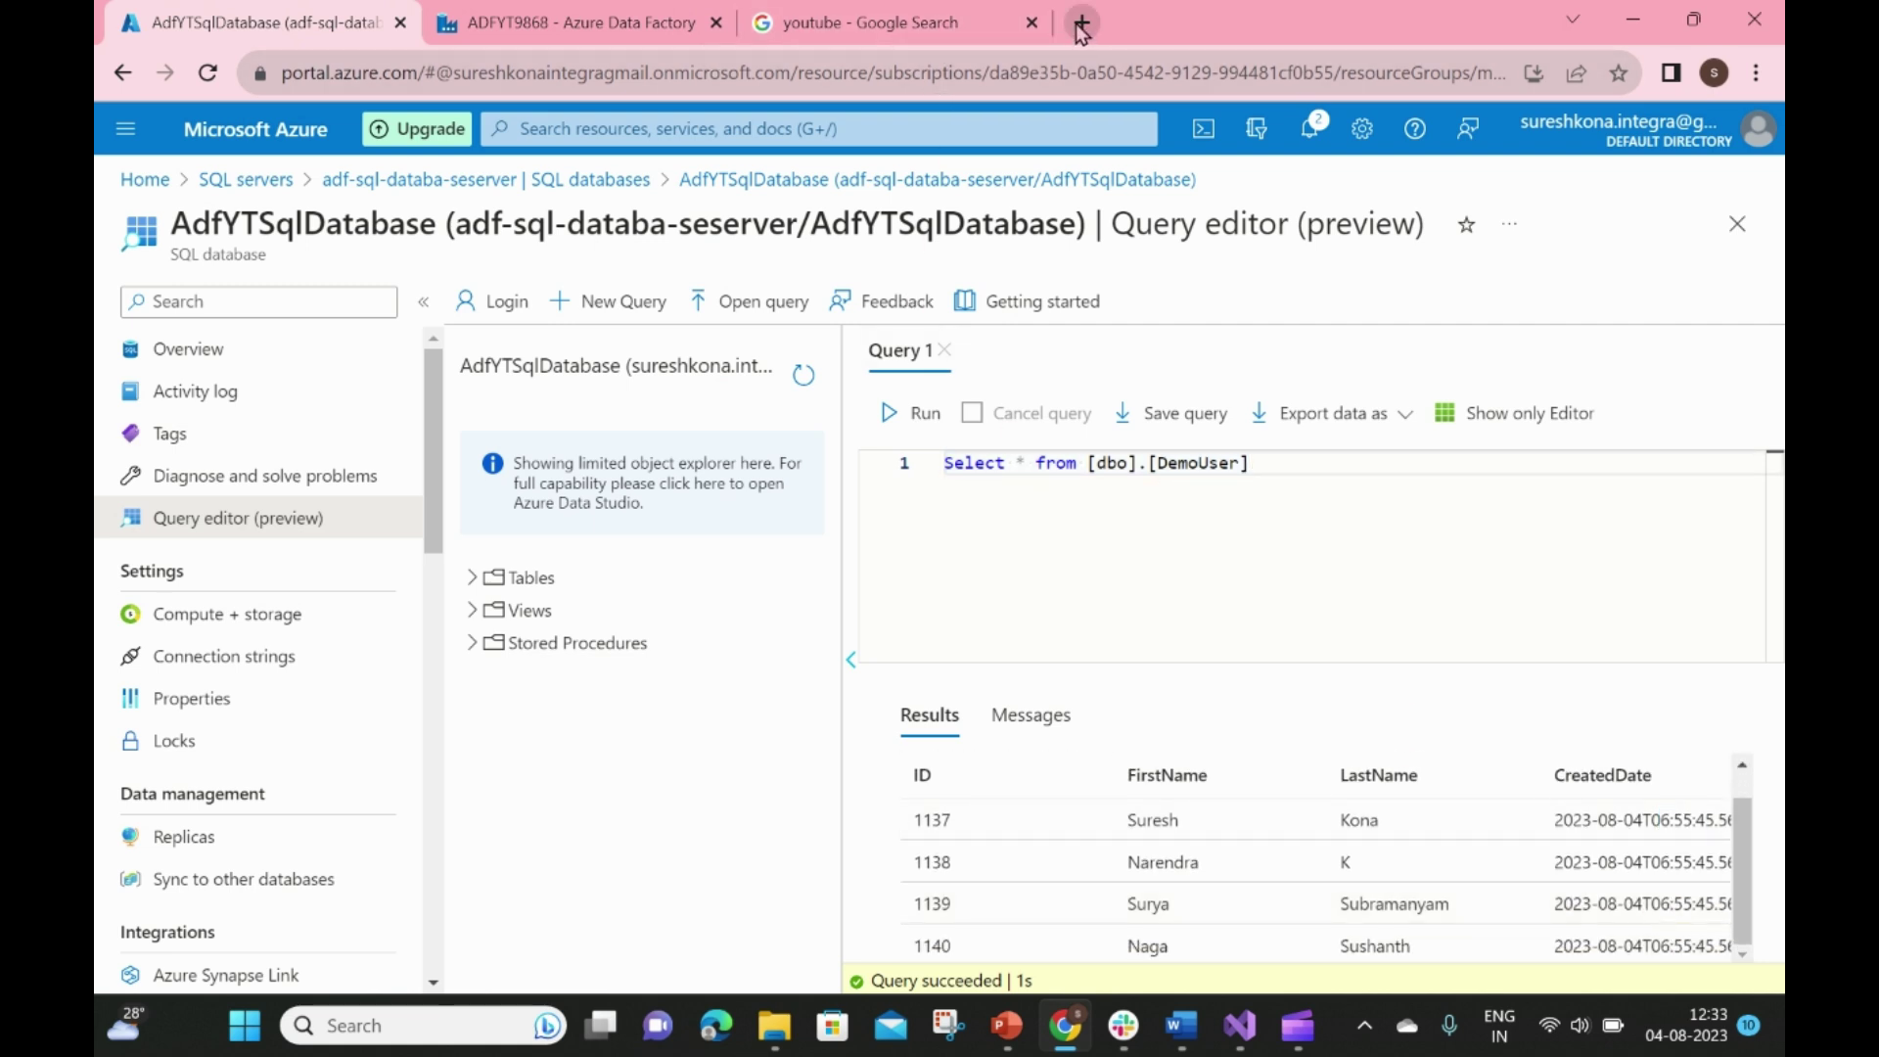
Close the youtube search page and open the Azure portal home page in a separate browser tab
click(1032, 23)
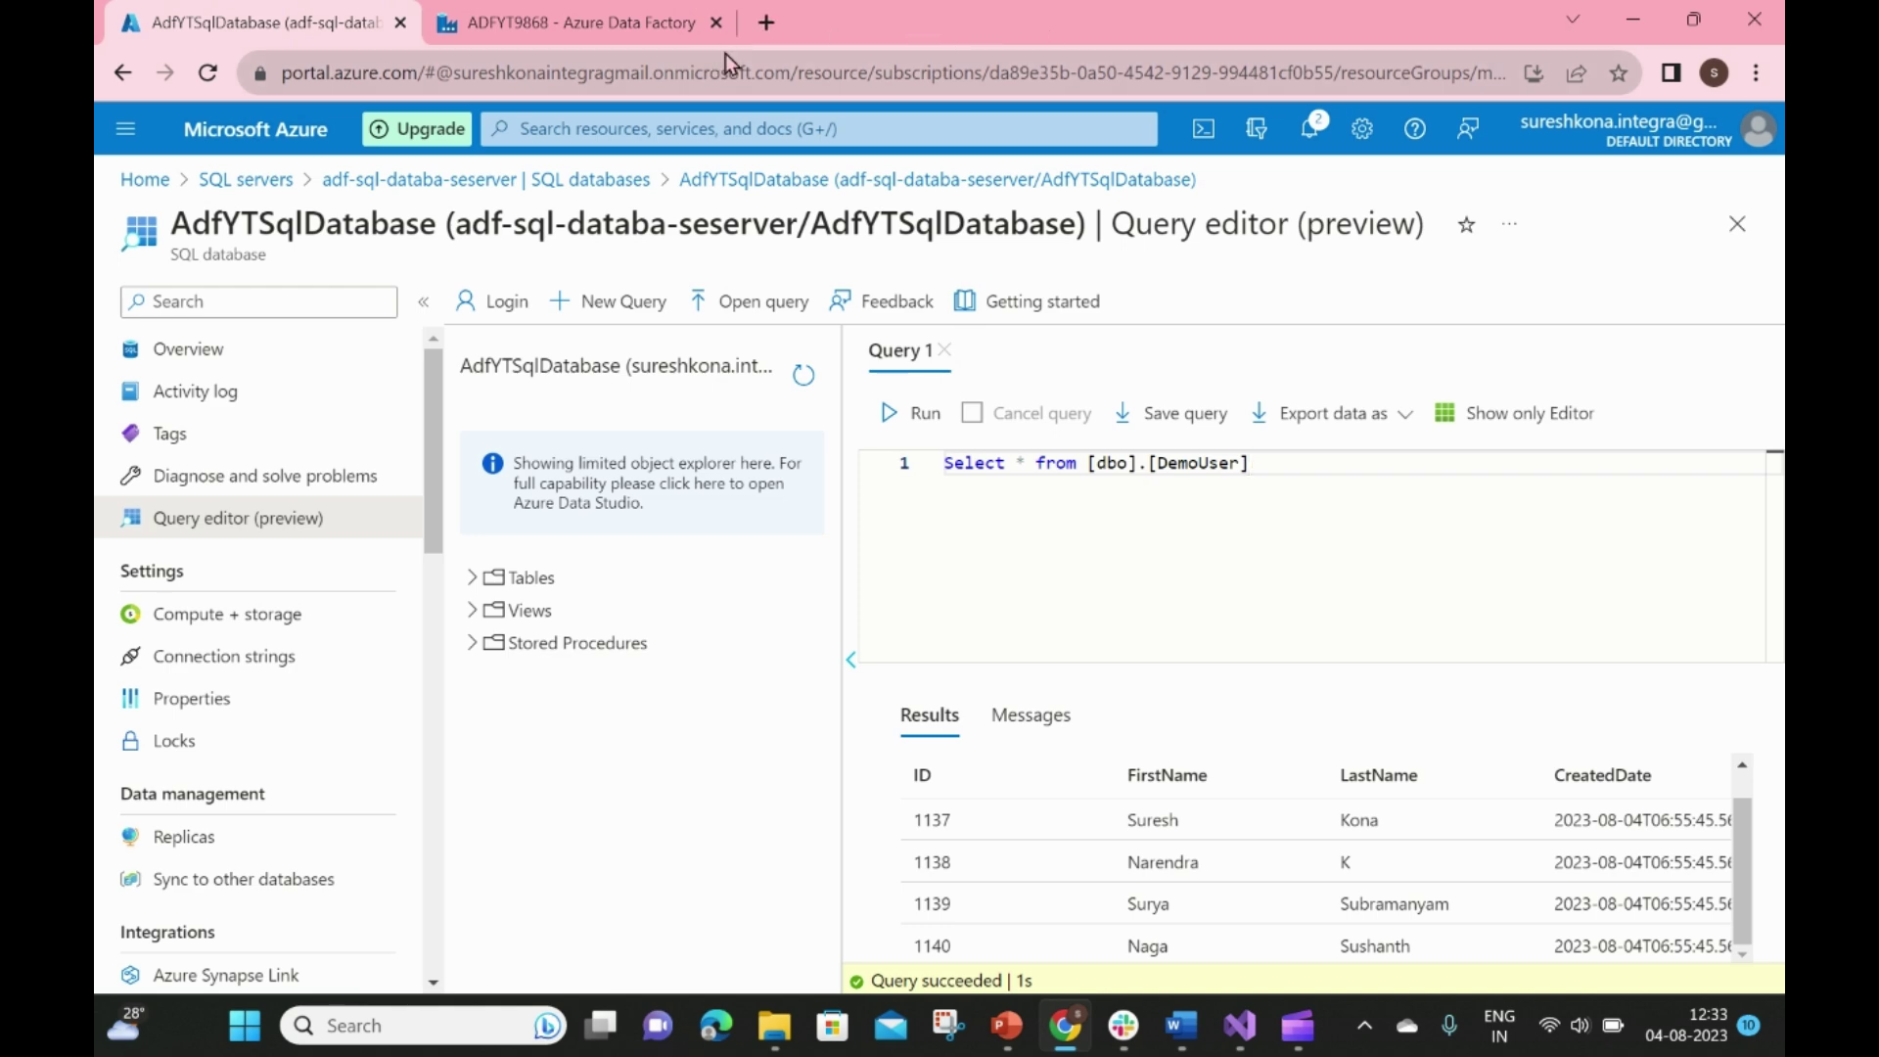
click(768, 30)
click(248, 30)
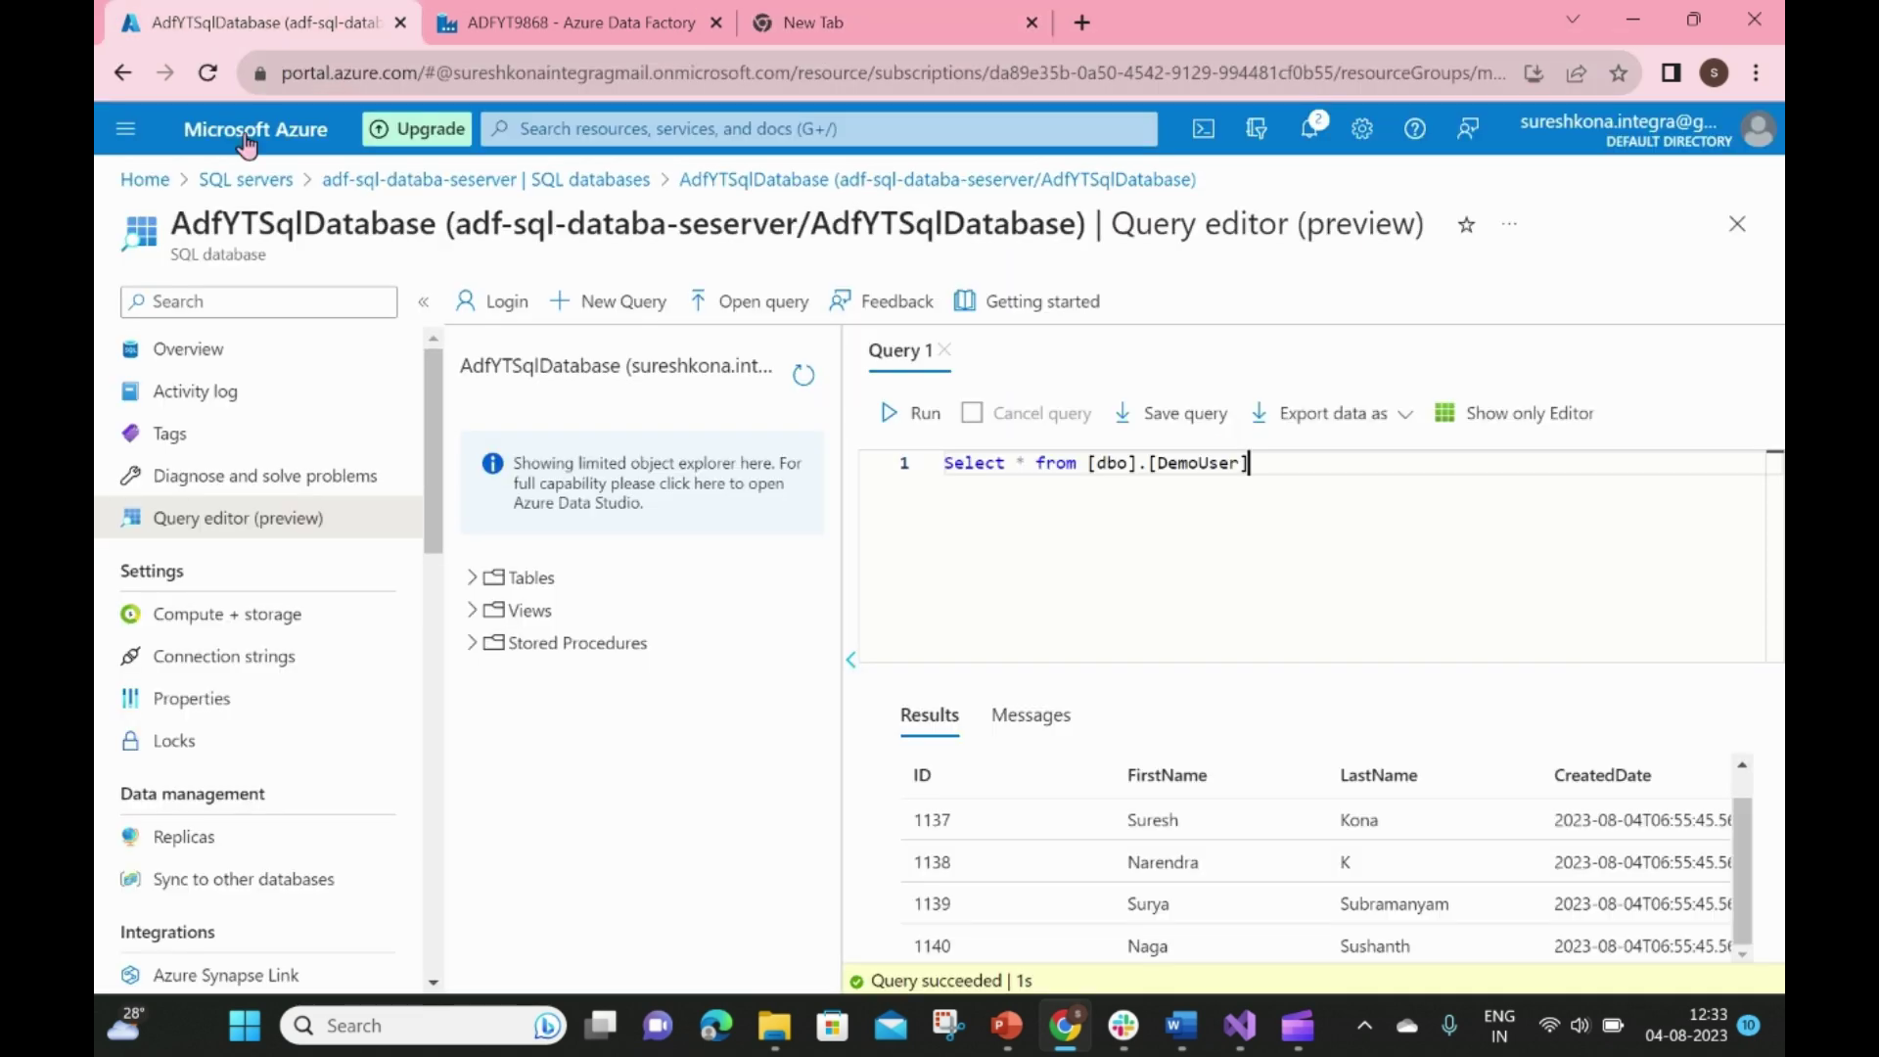
right_click(145, 186)
click(186, 205)
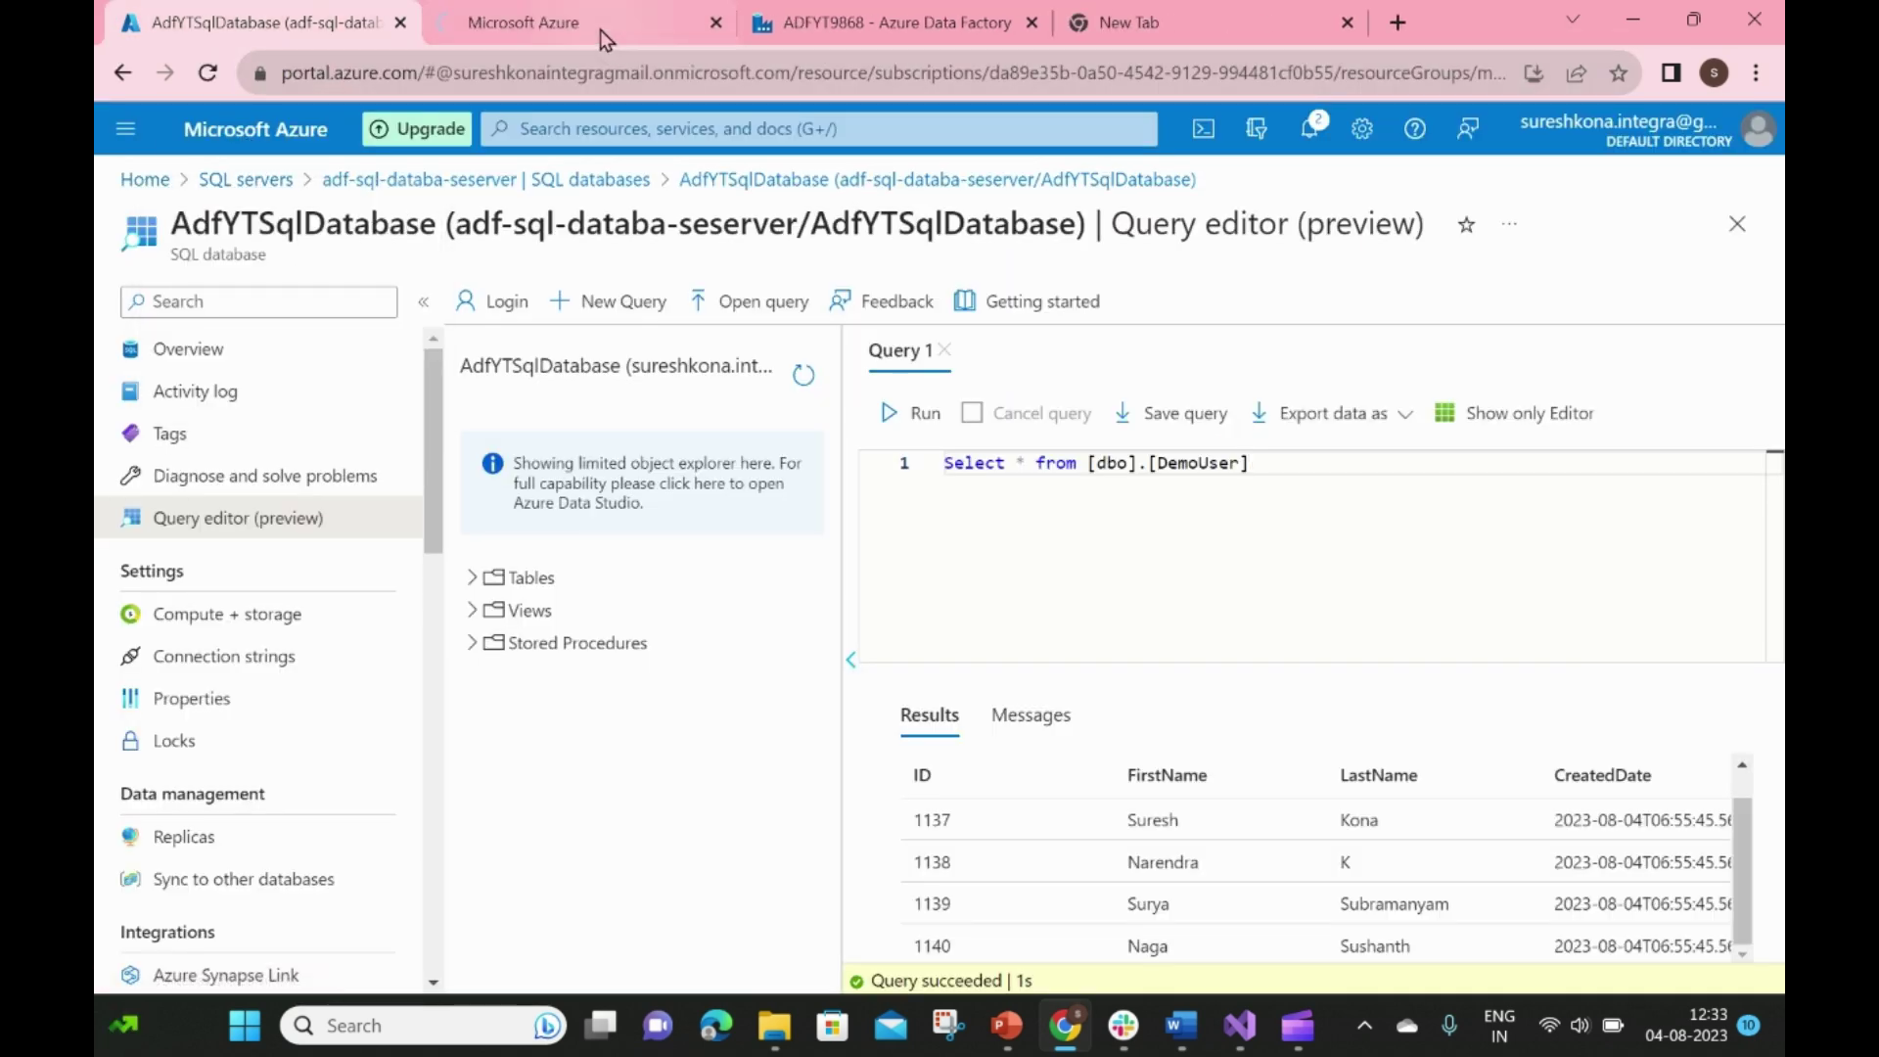
click(597, 27)
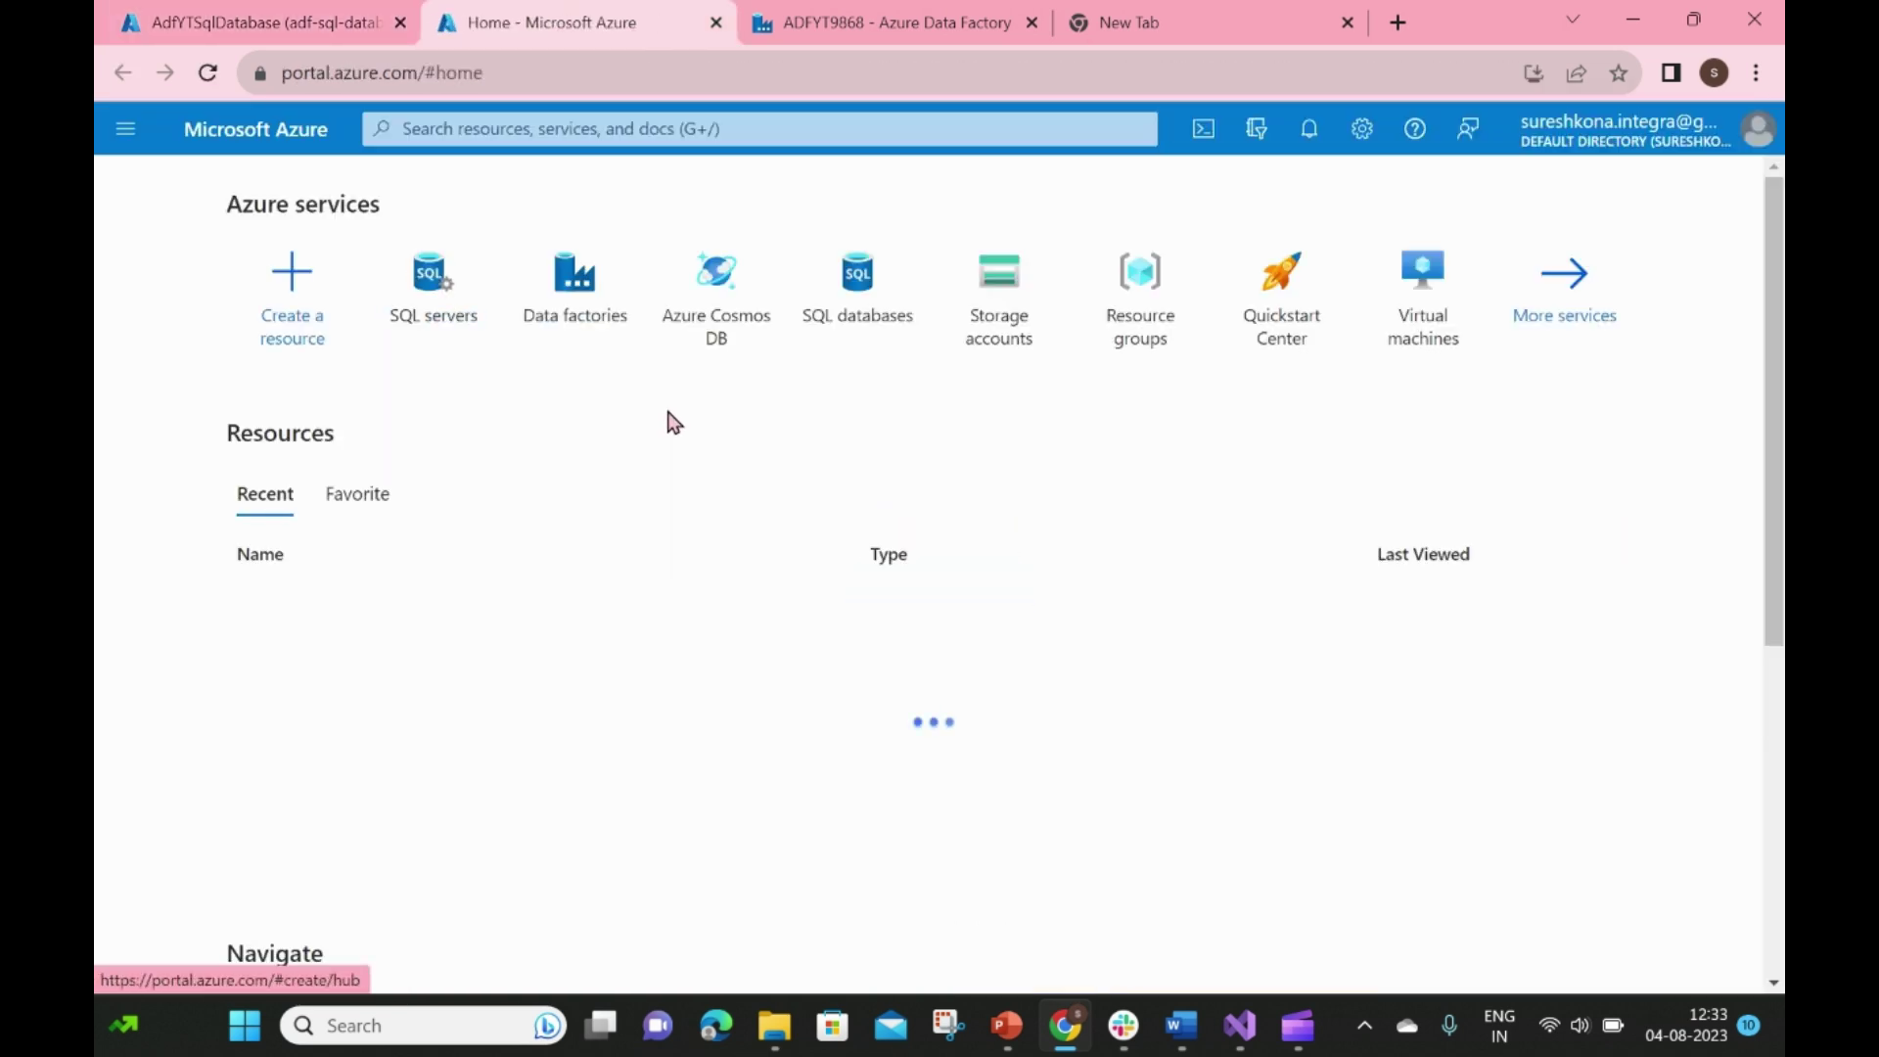
Open usercontainer in the storage browser of the userdetails storage account, and widen the blob list's Name column
scroll(751, 663, down, 2)
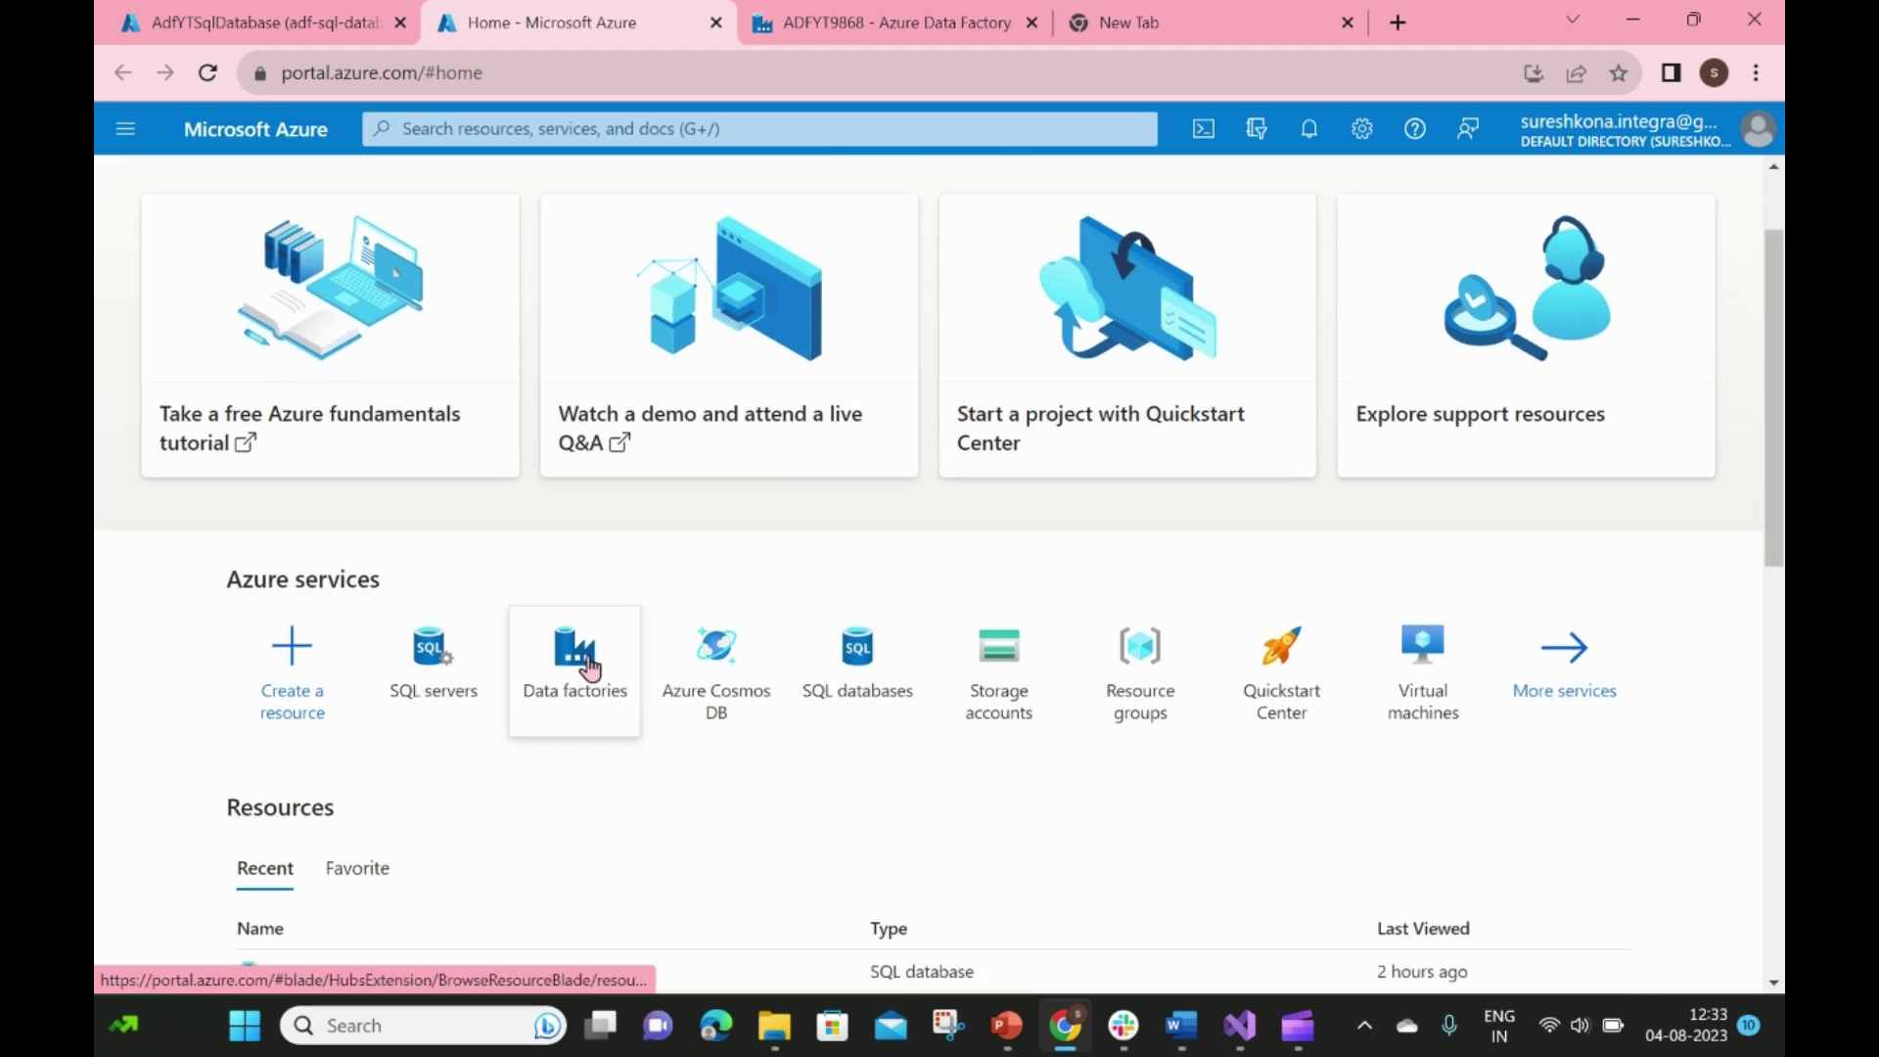
click(994, 703)
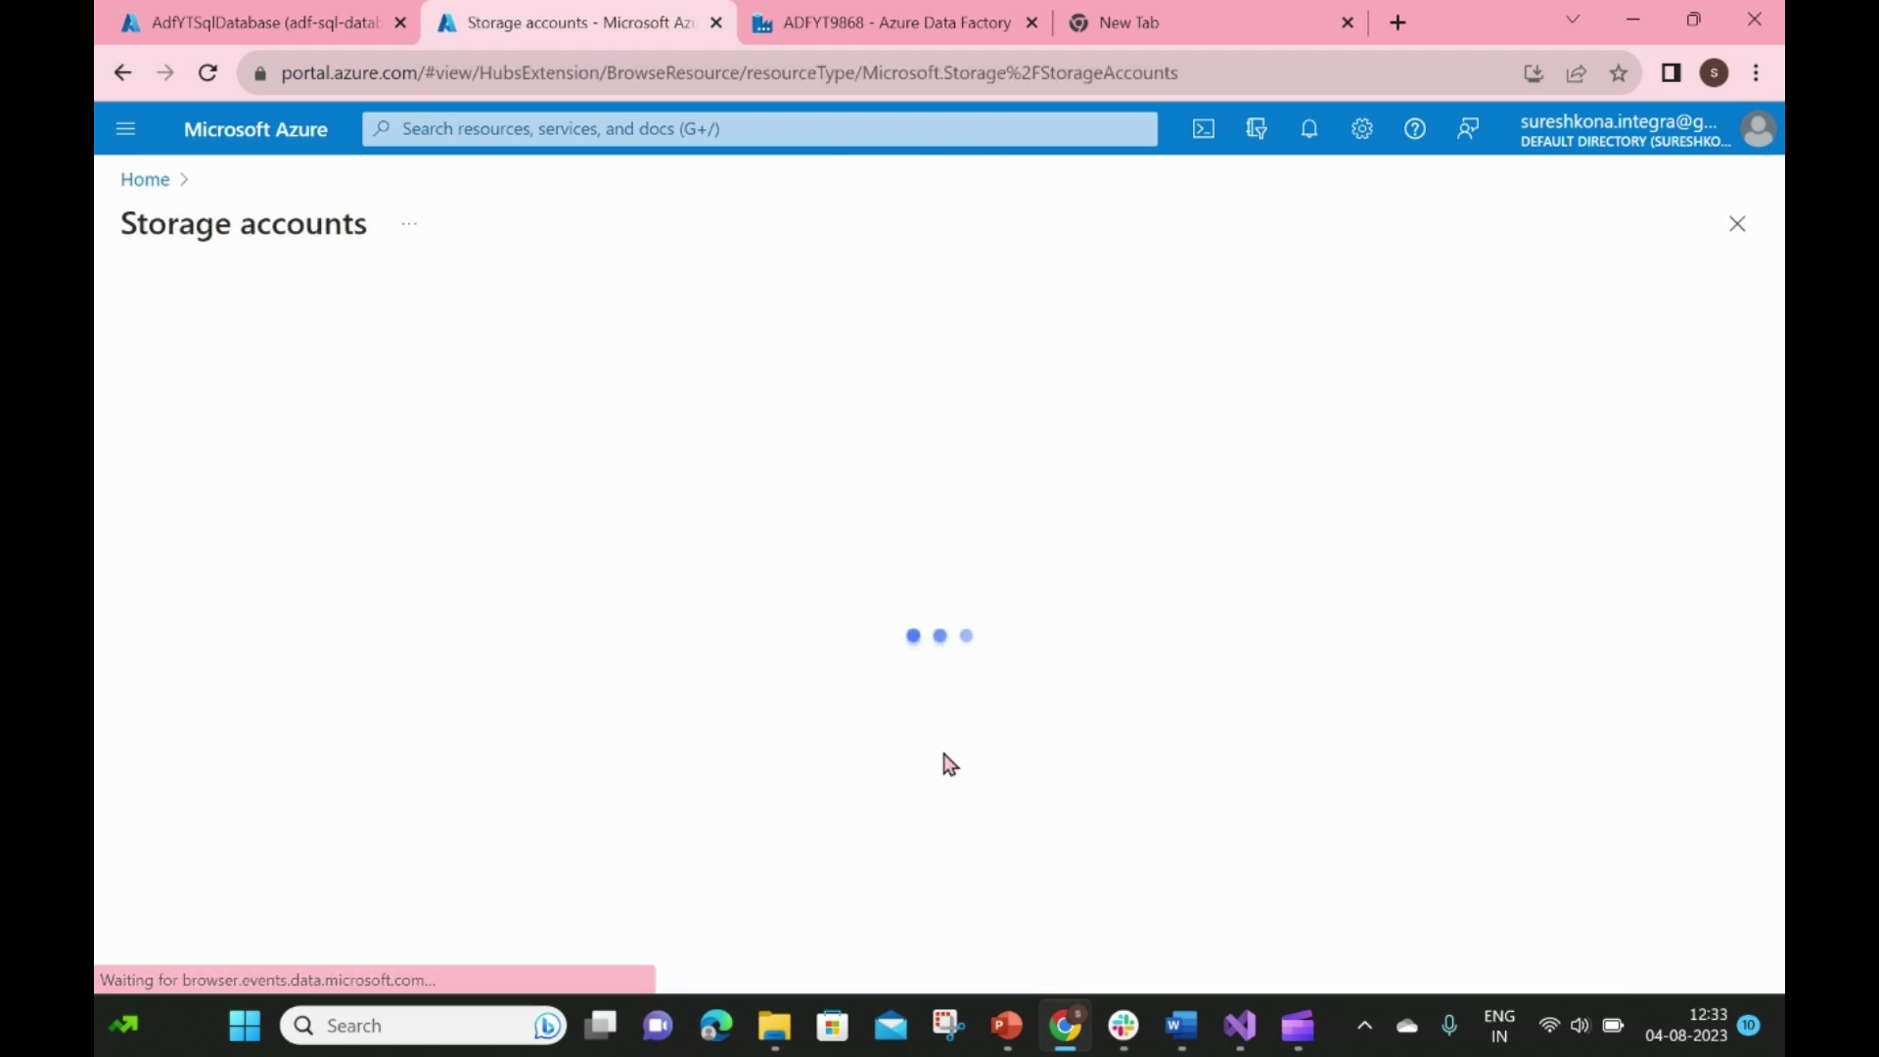
click(255, 554)
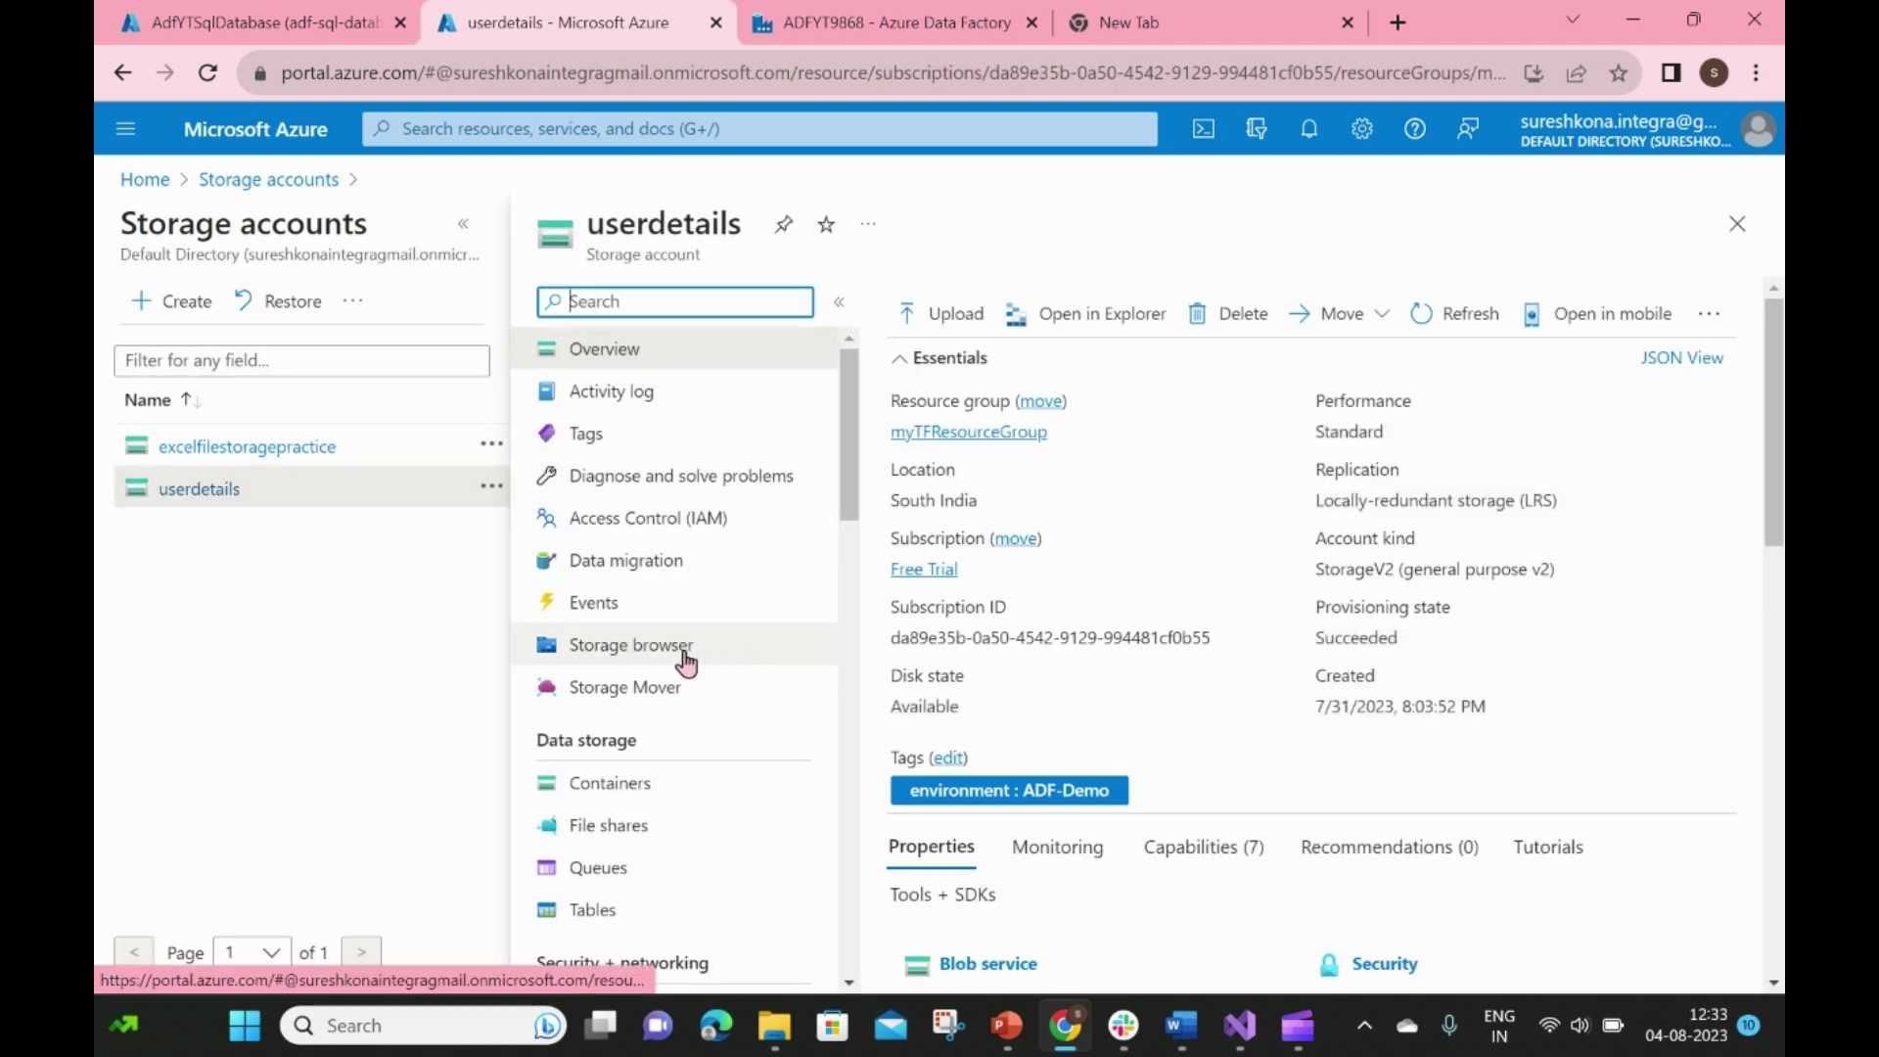
click(684, 649)
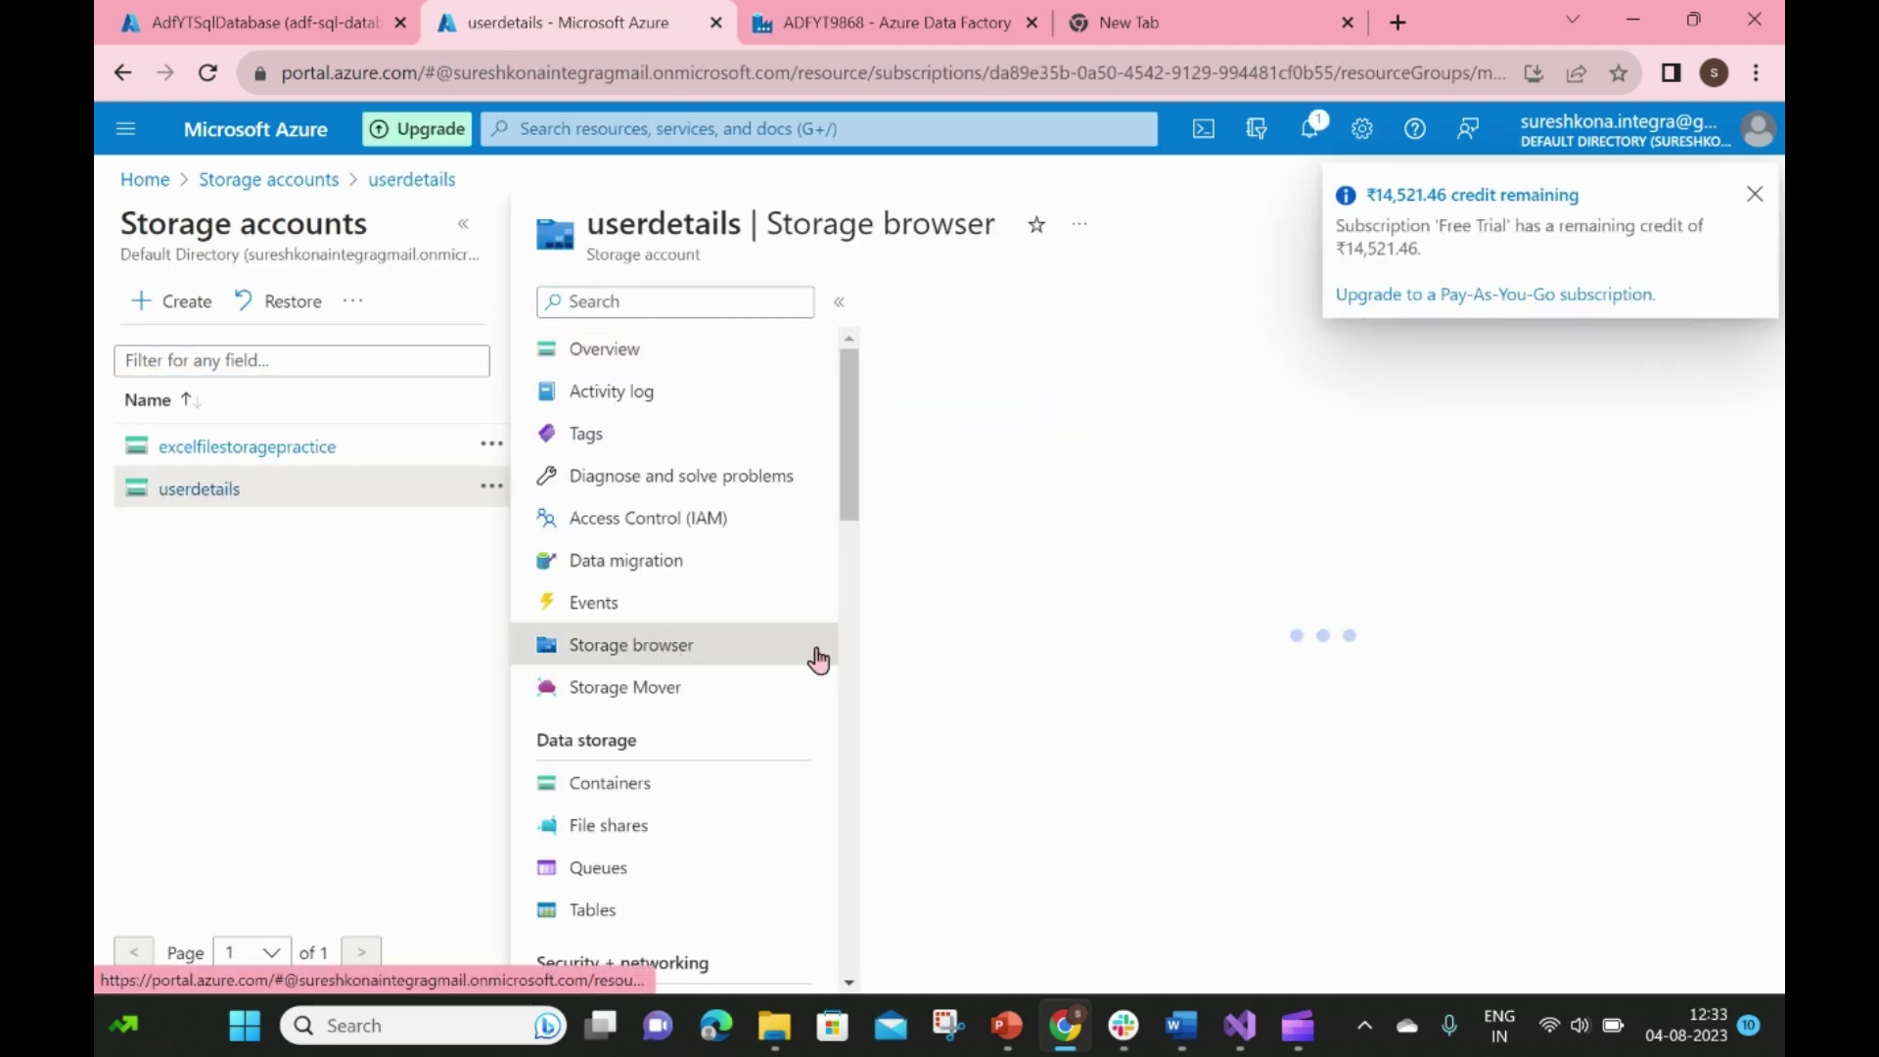
click(1754, 194)
click(972, 443)
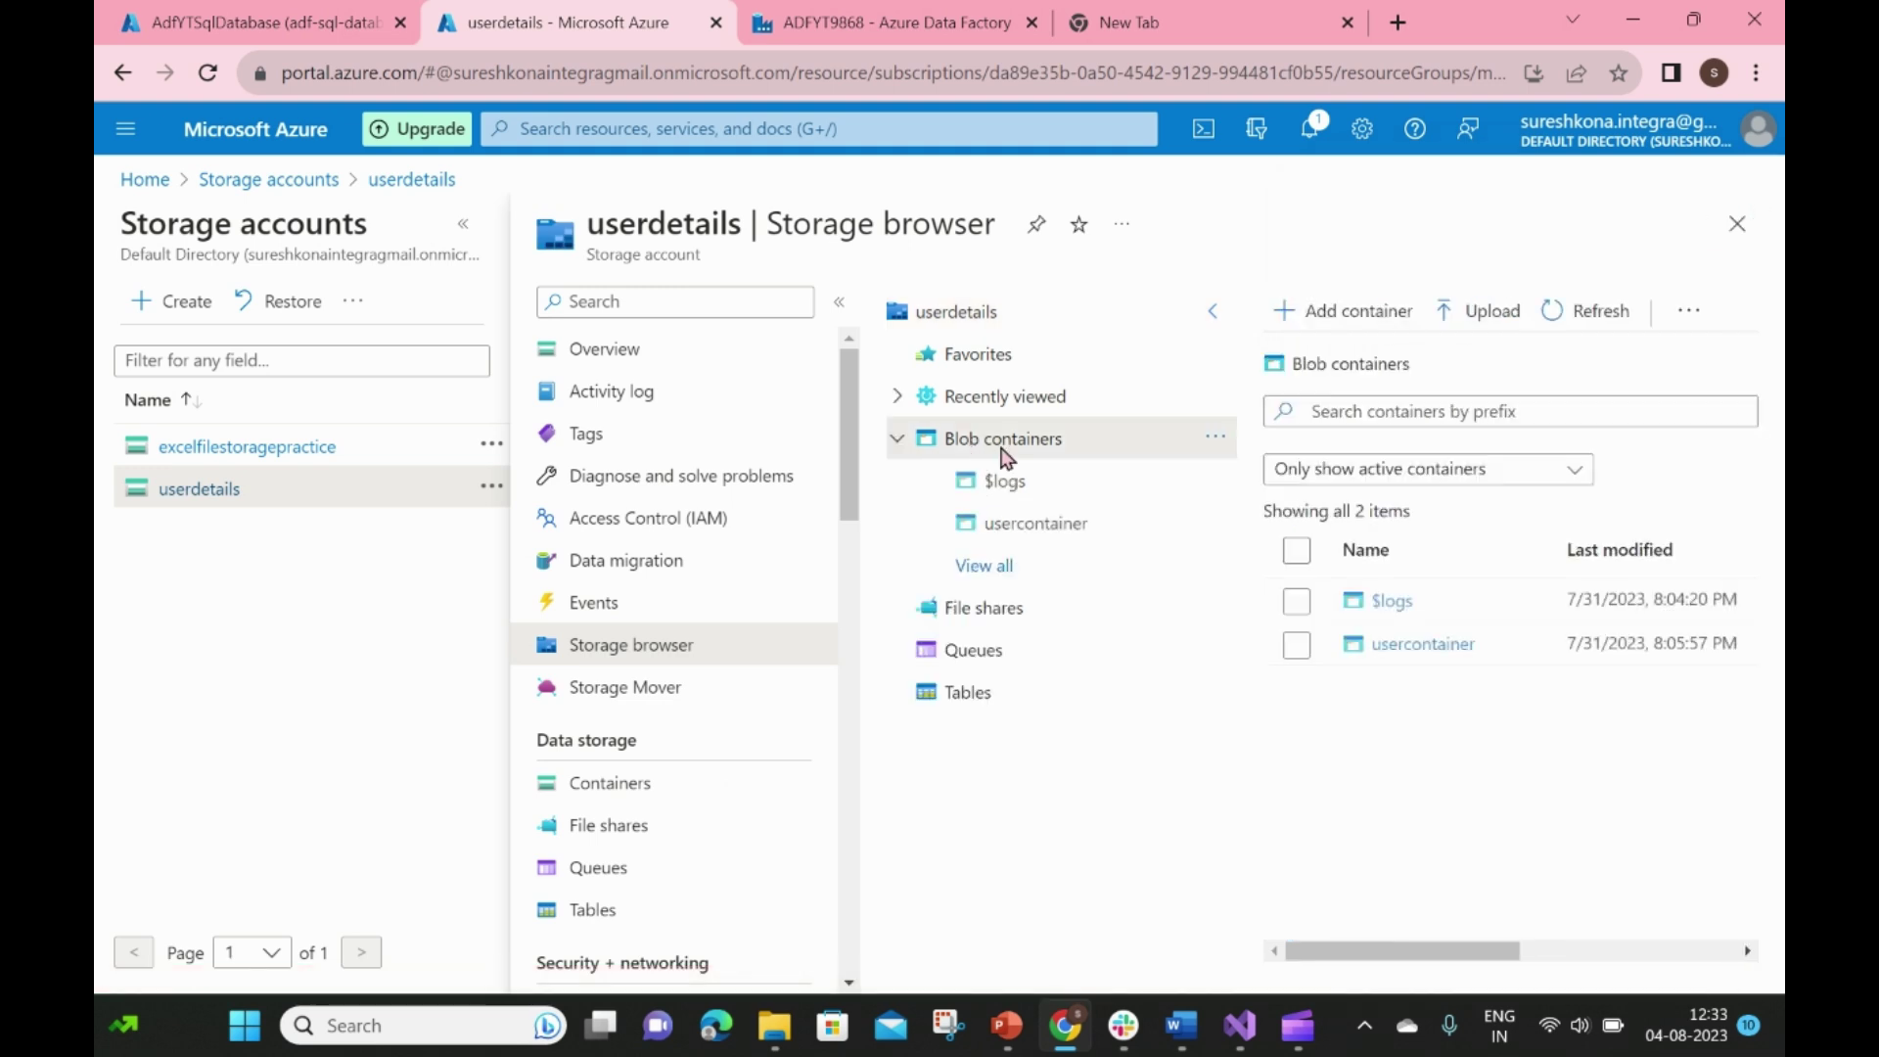
click(1401, 653)
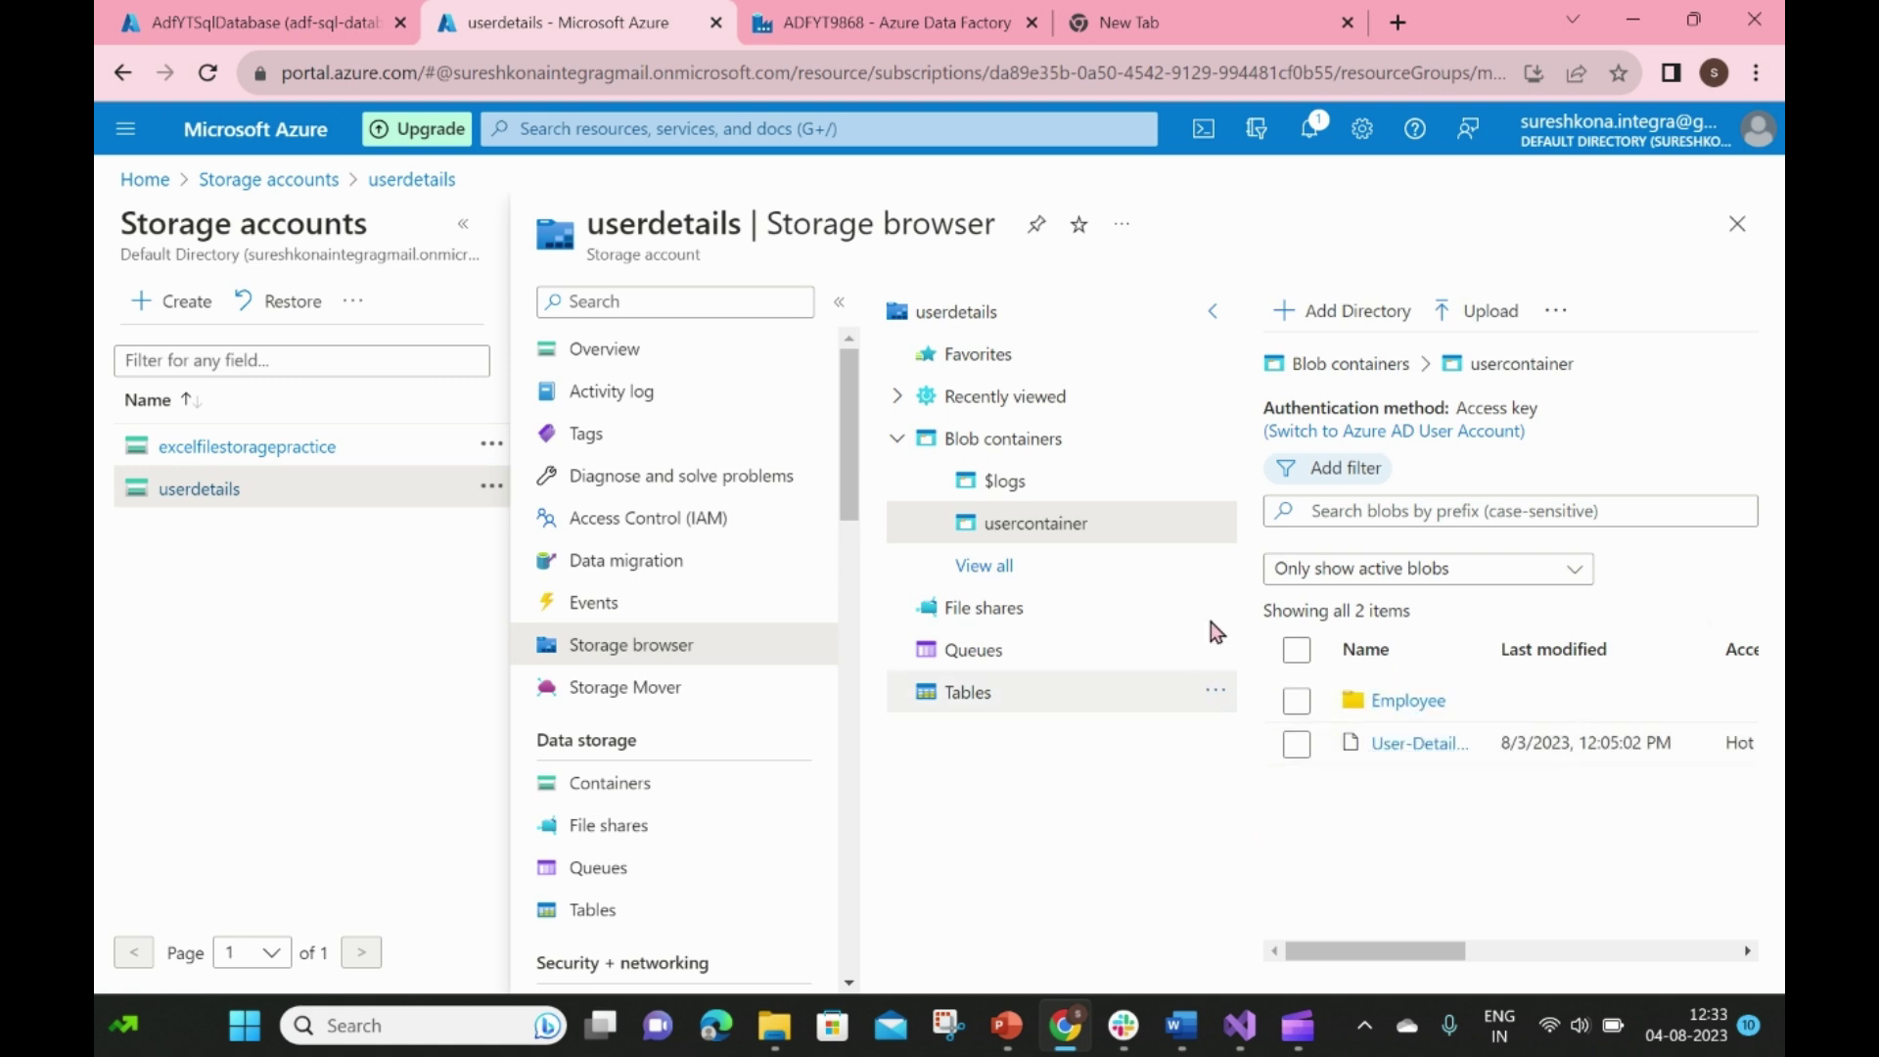
click(463, 224)
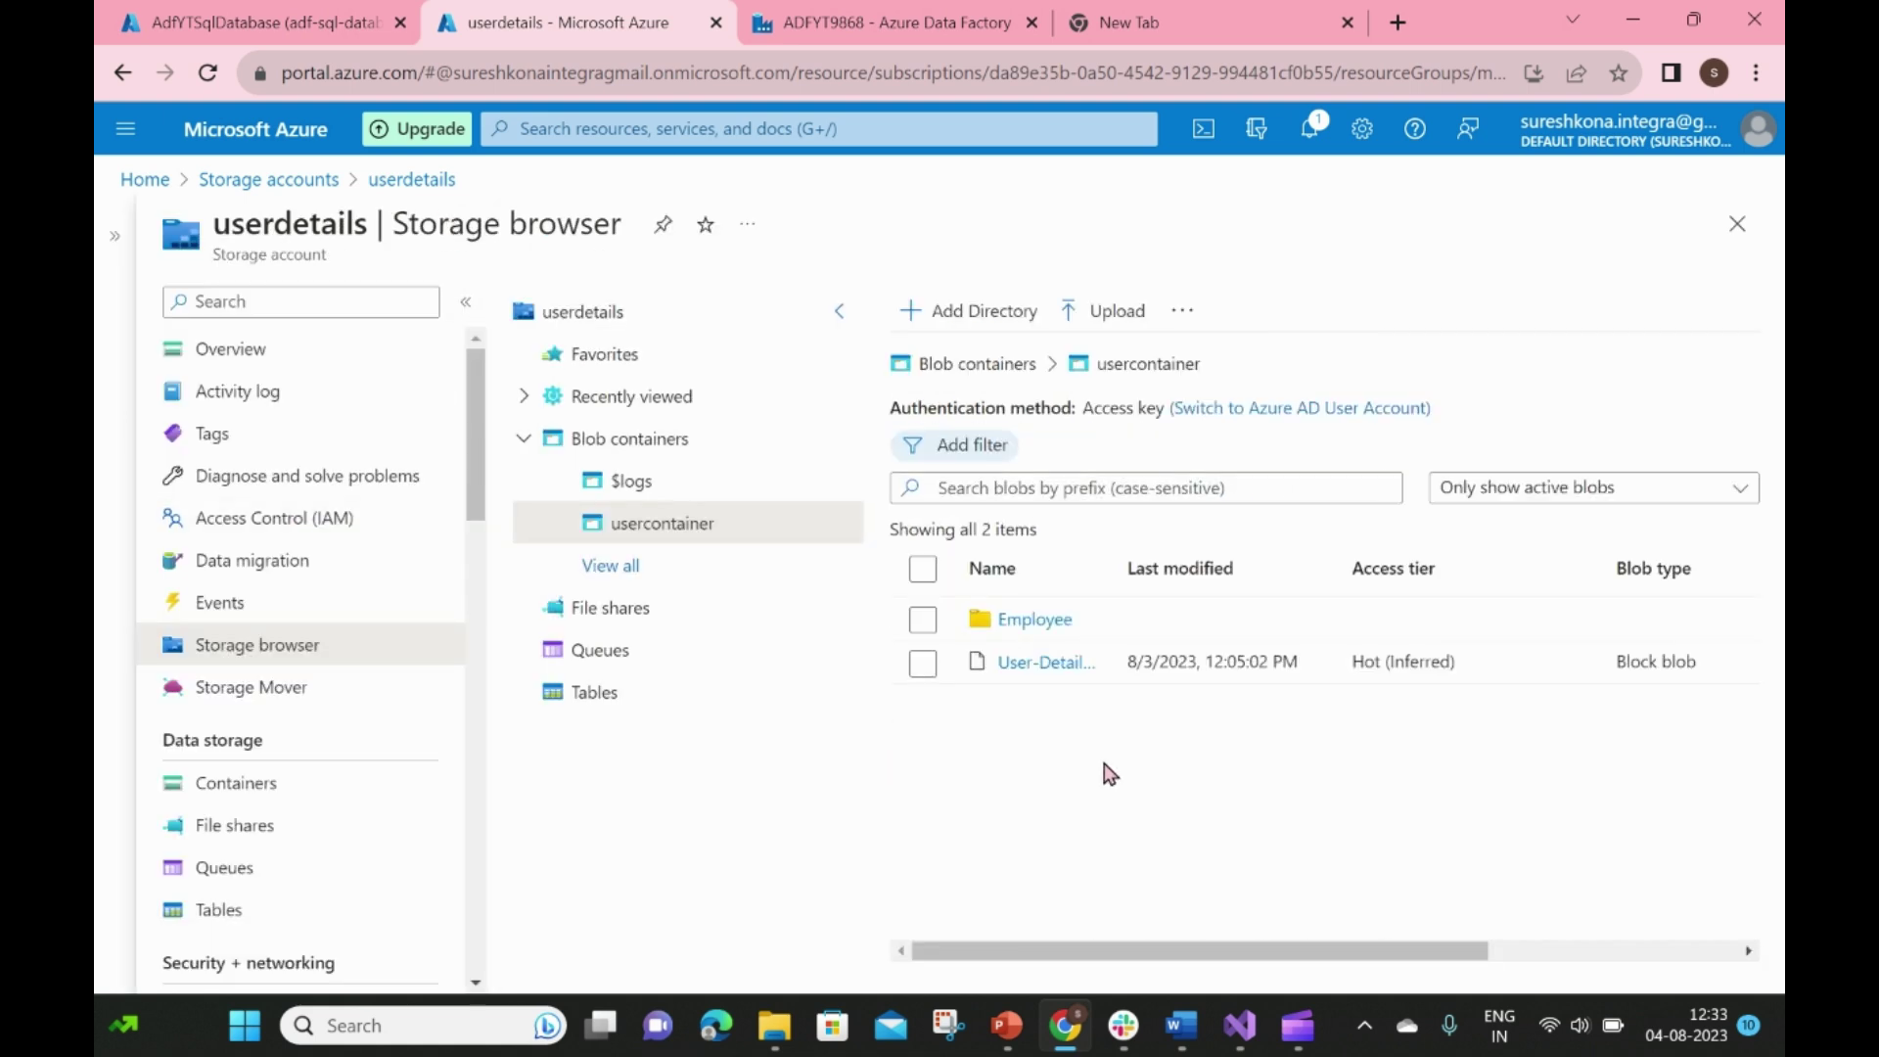
drag(1118, 551, 1212, 567)
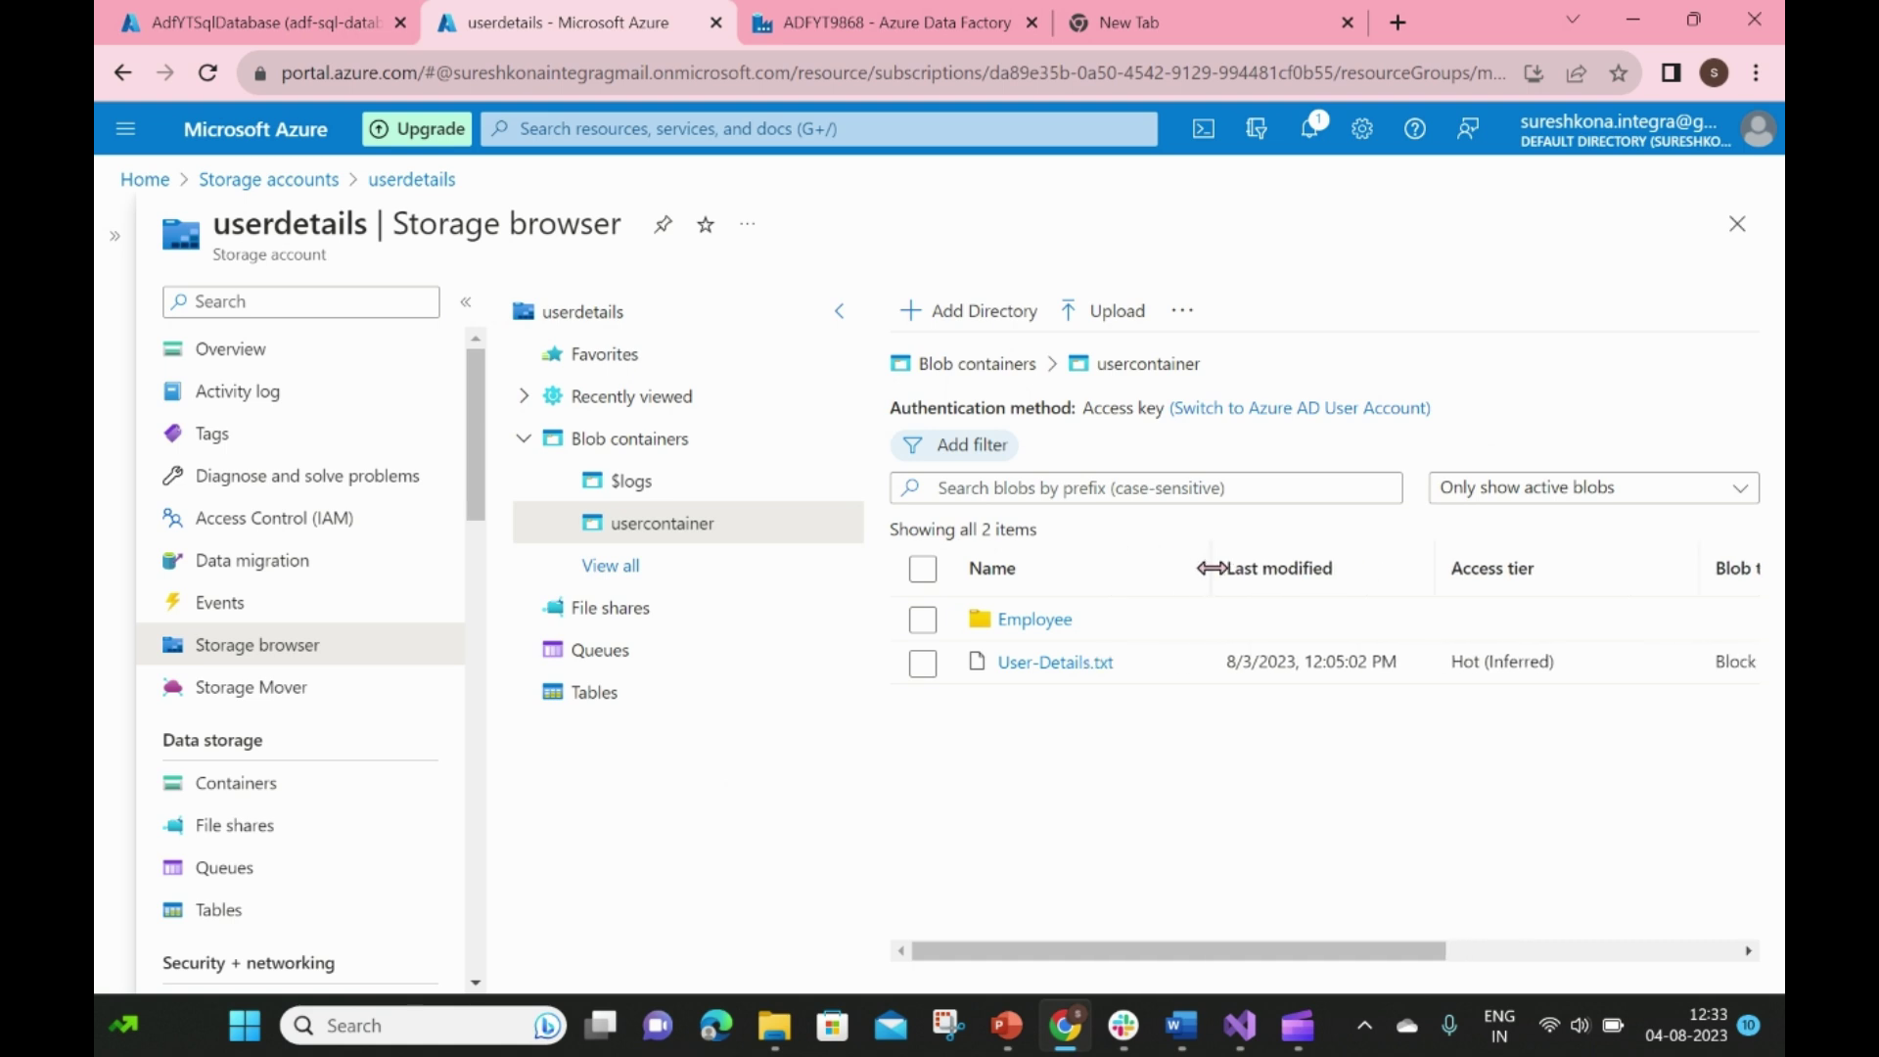
Start a blob upload to usercontainer and browse for files in the Work\Personal folder on drive C
click(1118, 312)
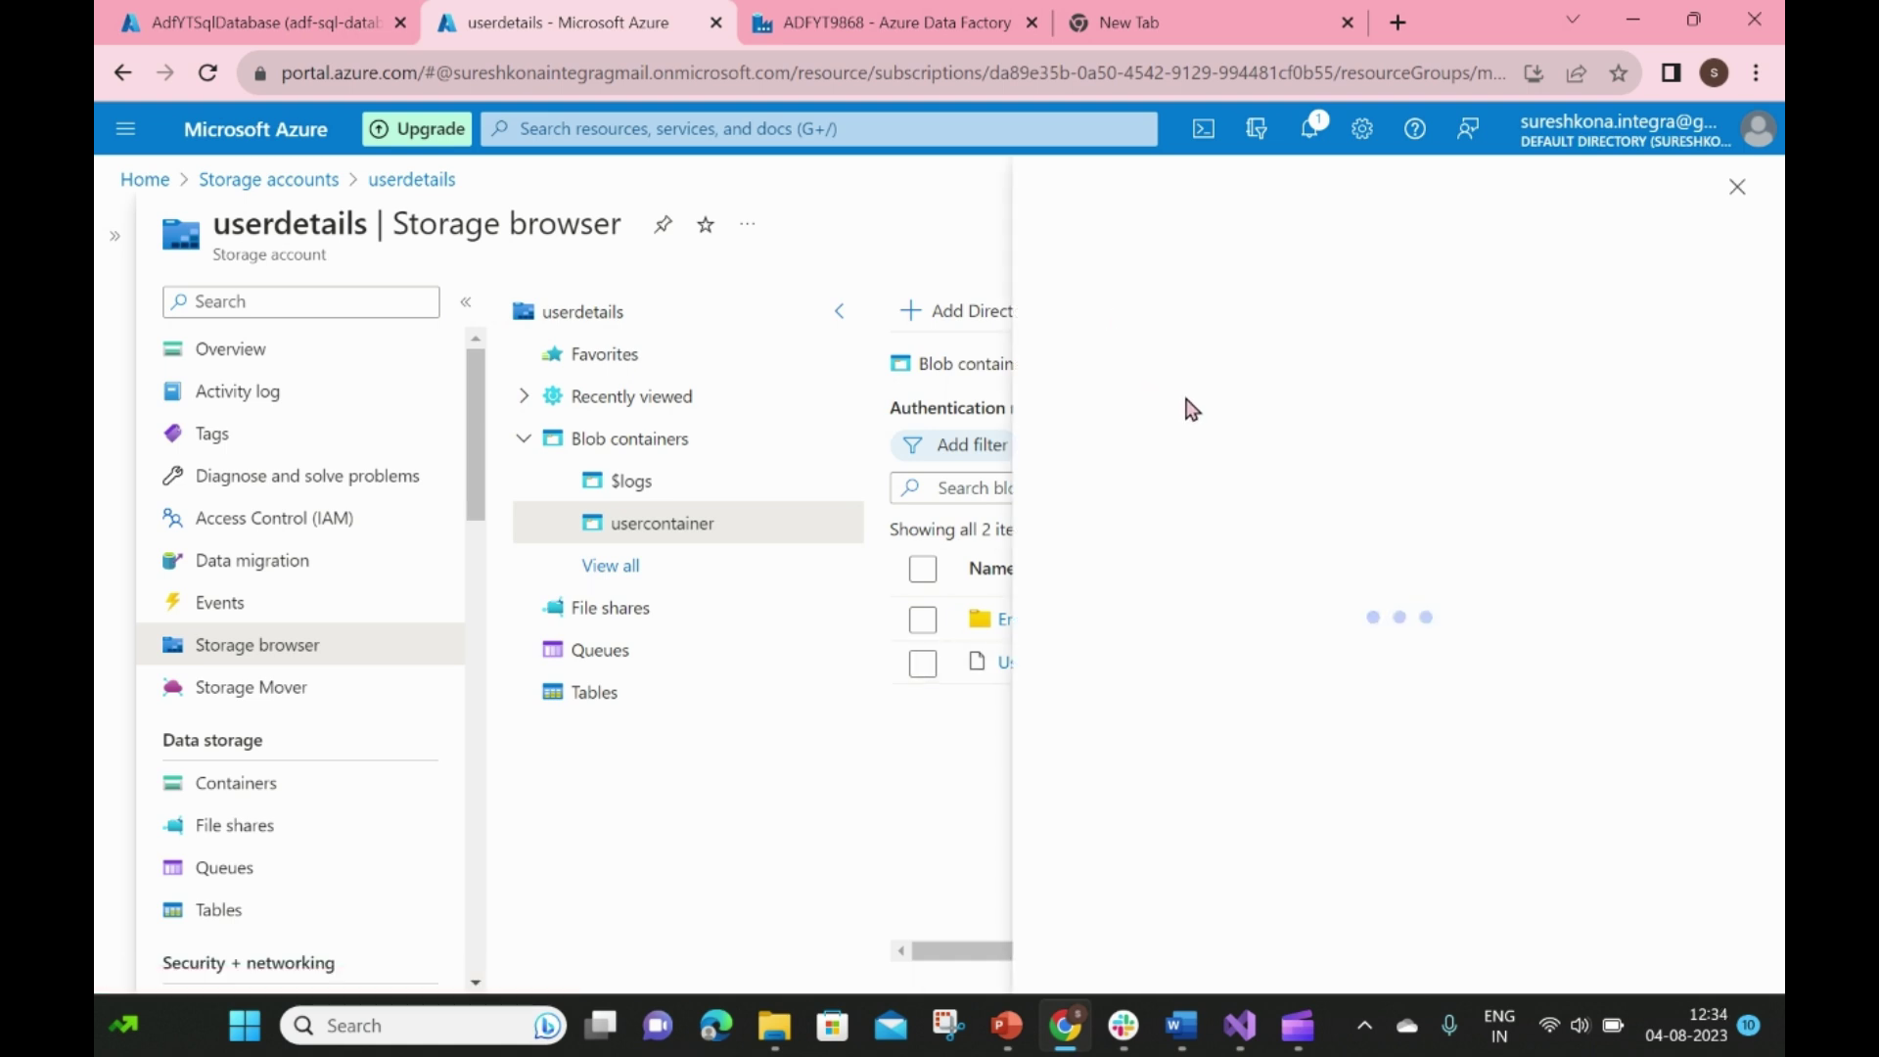
click(1360, 447)
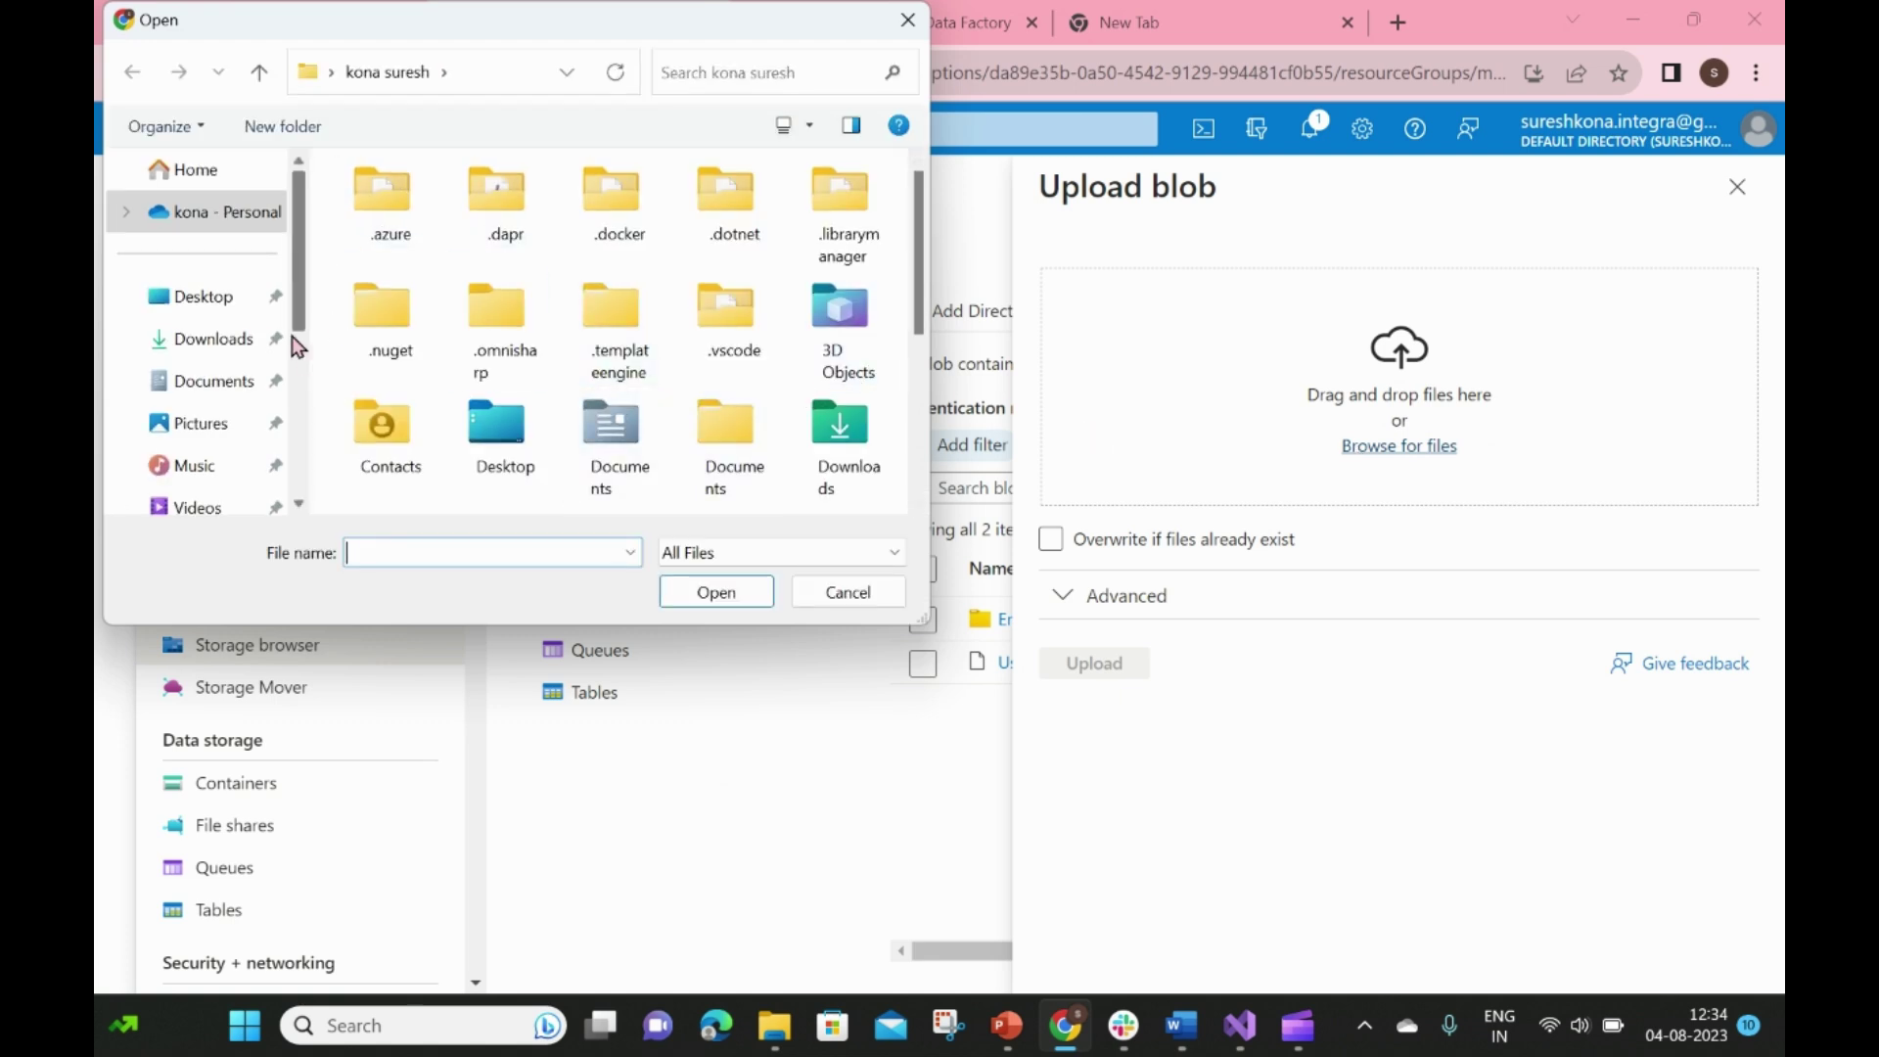
scroll(305, 369, down, 1)
scroll(306, 370, down, 3)
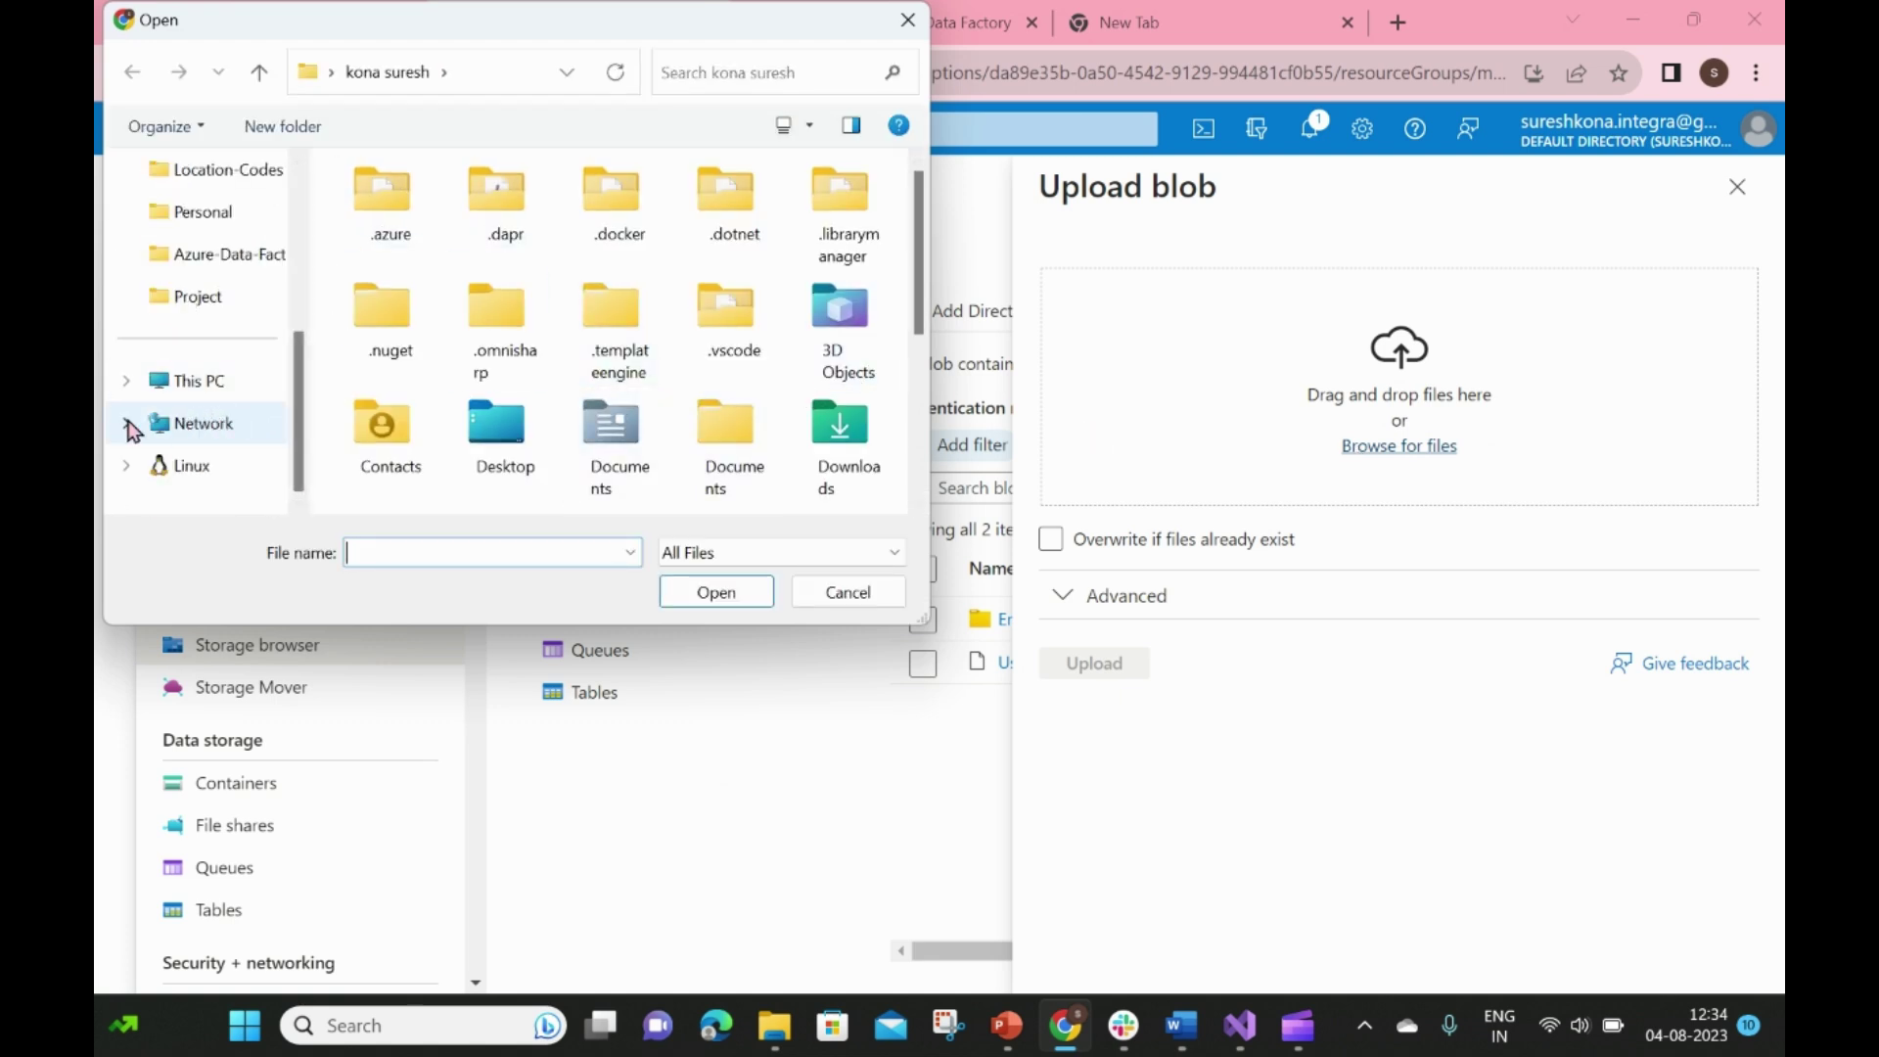
click(127, 381)
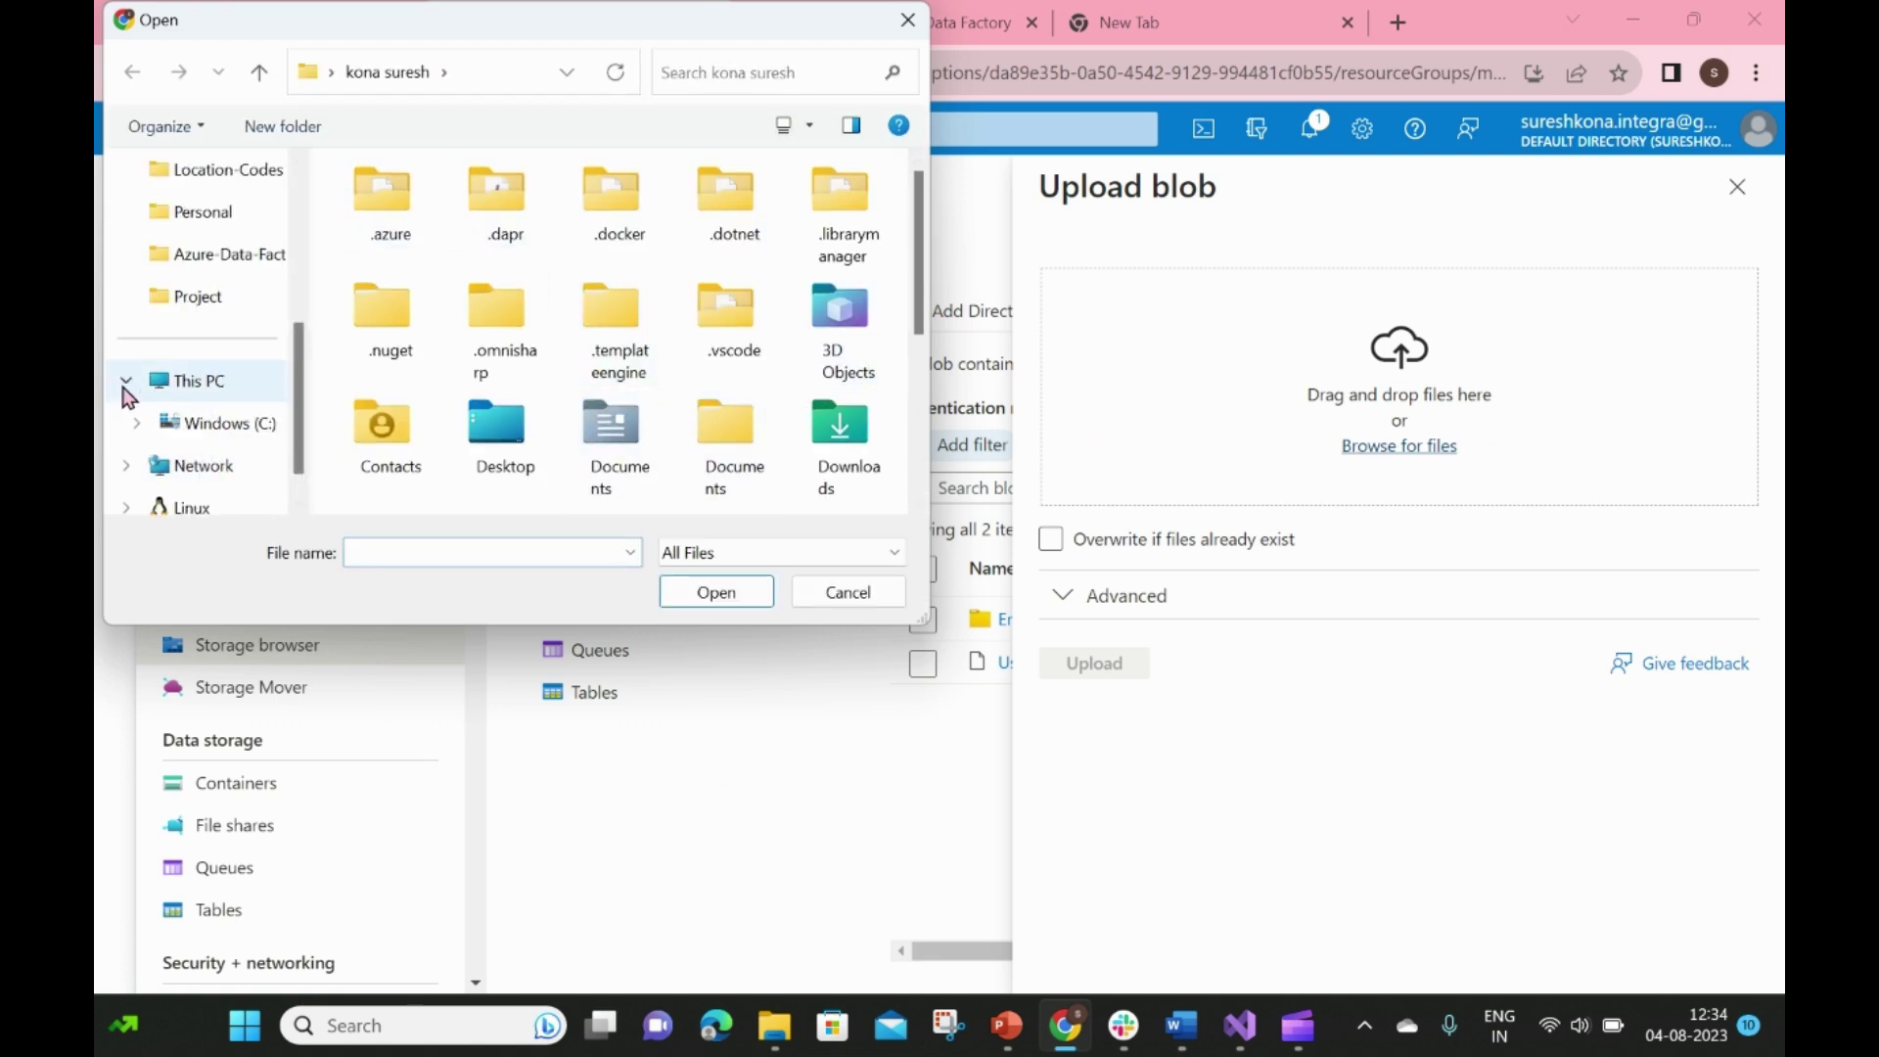
click(217, 431)
scroll(495, 387, down, 2)
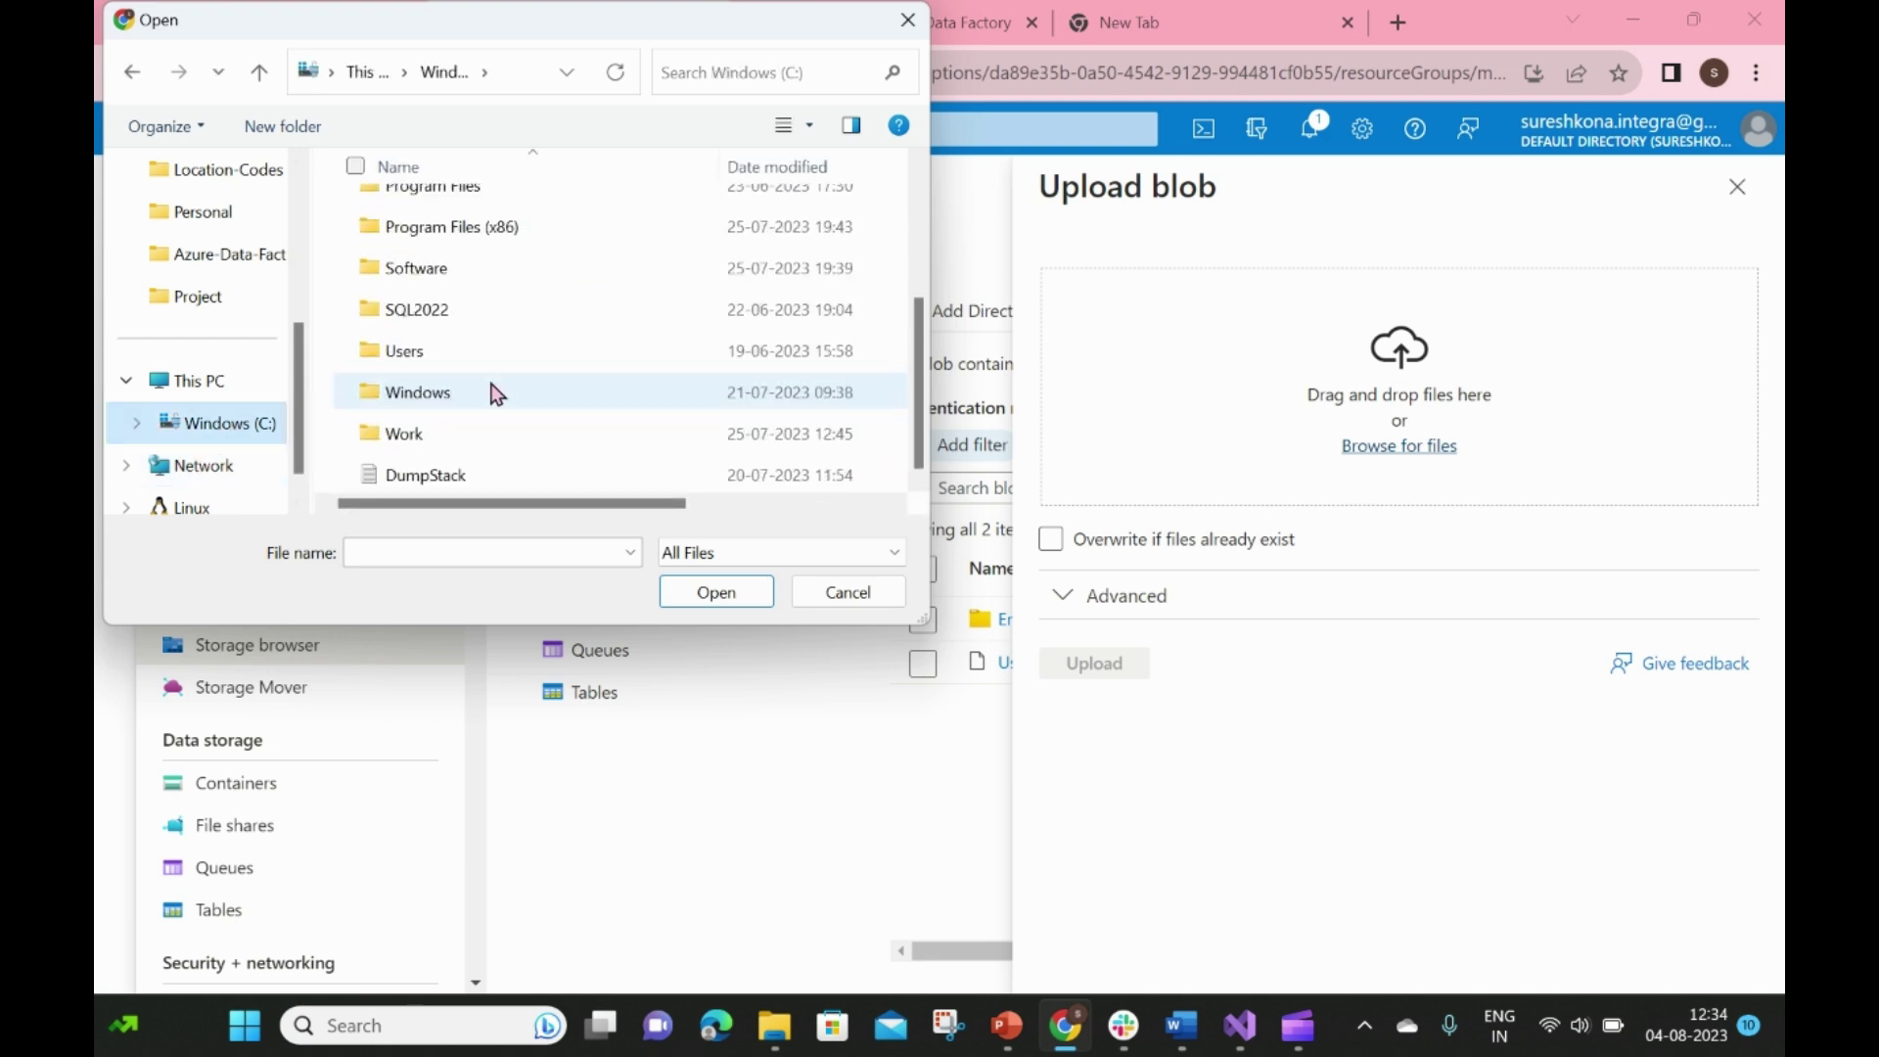
click(420, 437)
double_click(417, 443)
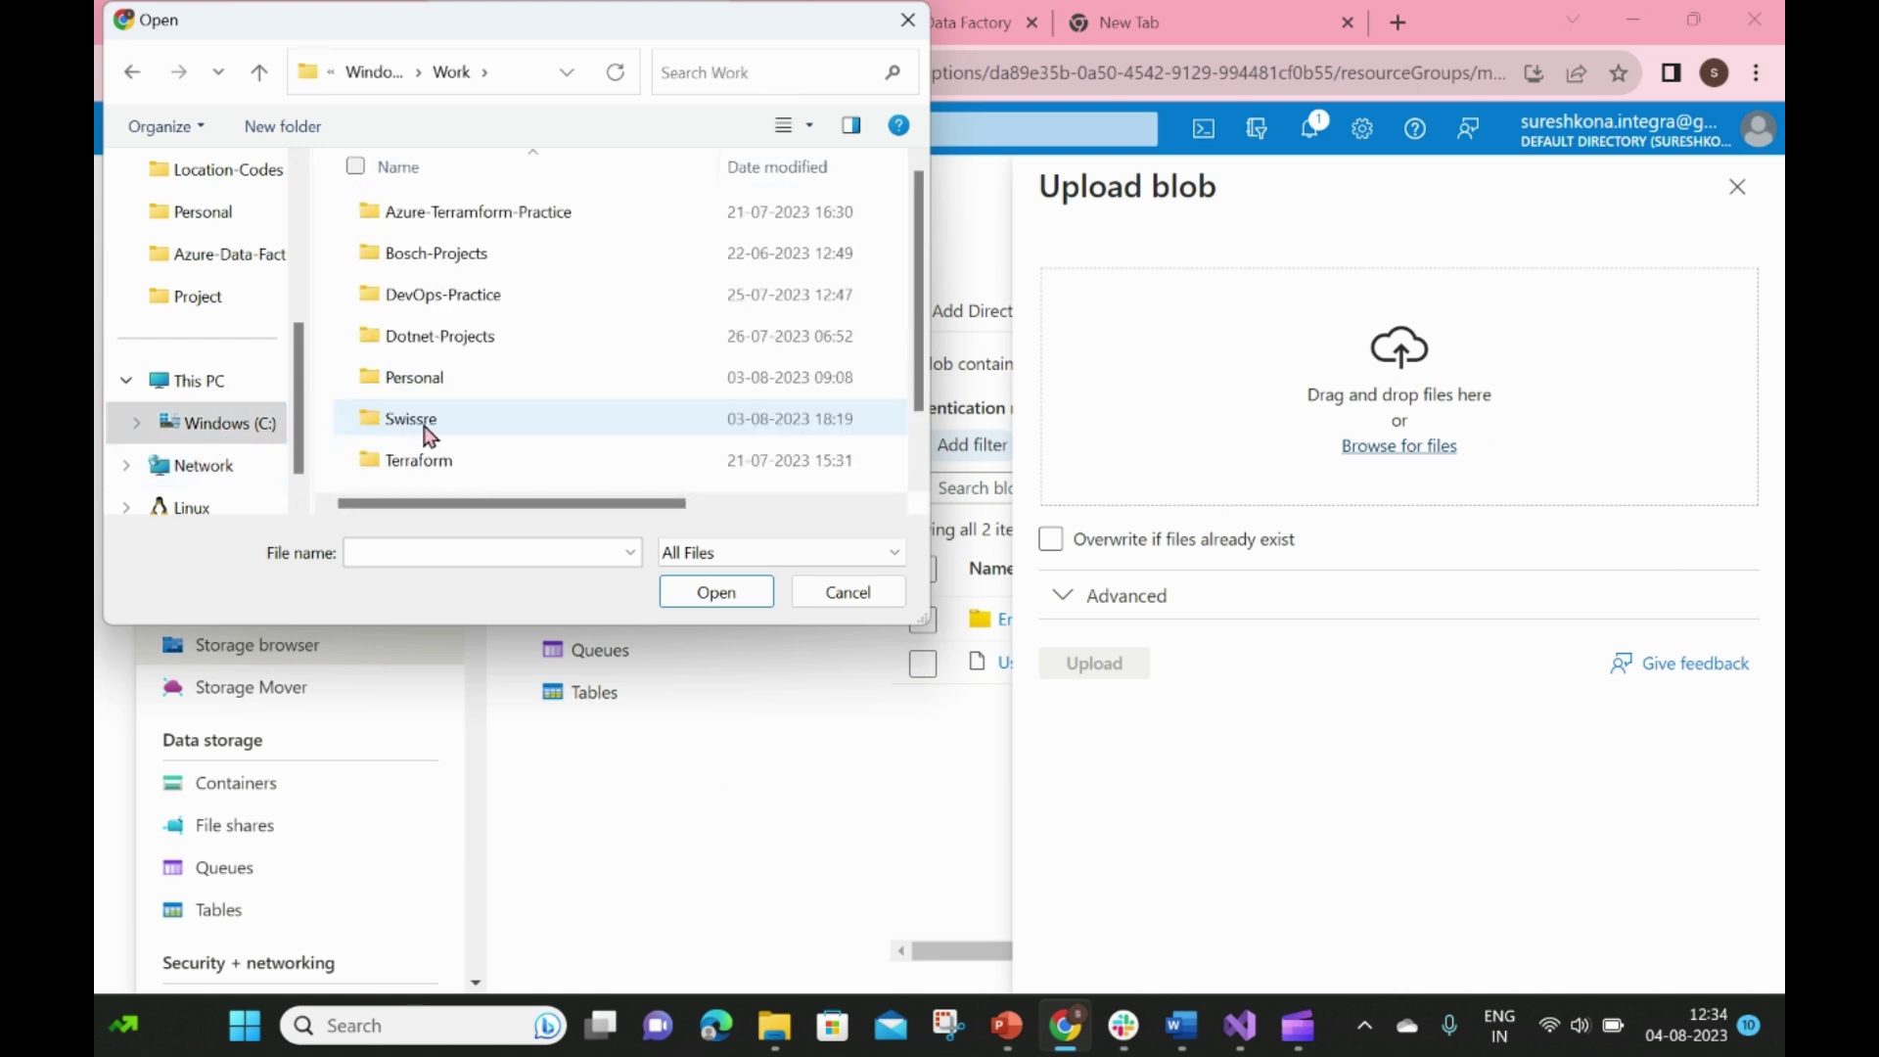
click(431, 389)
double_click(431, 389)
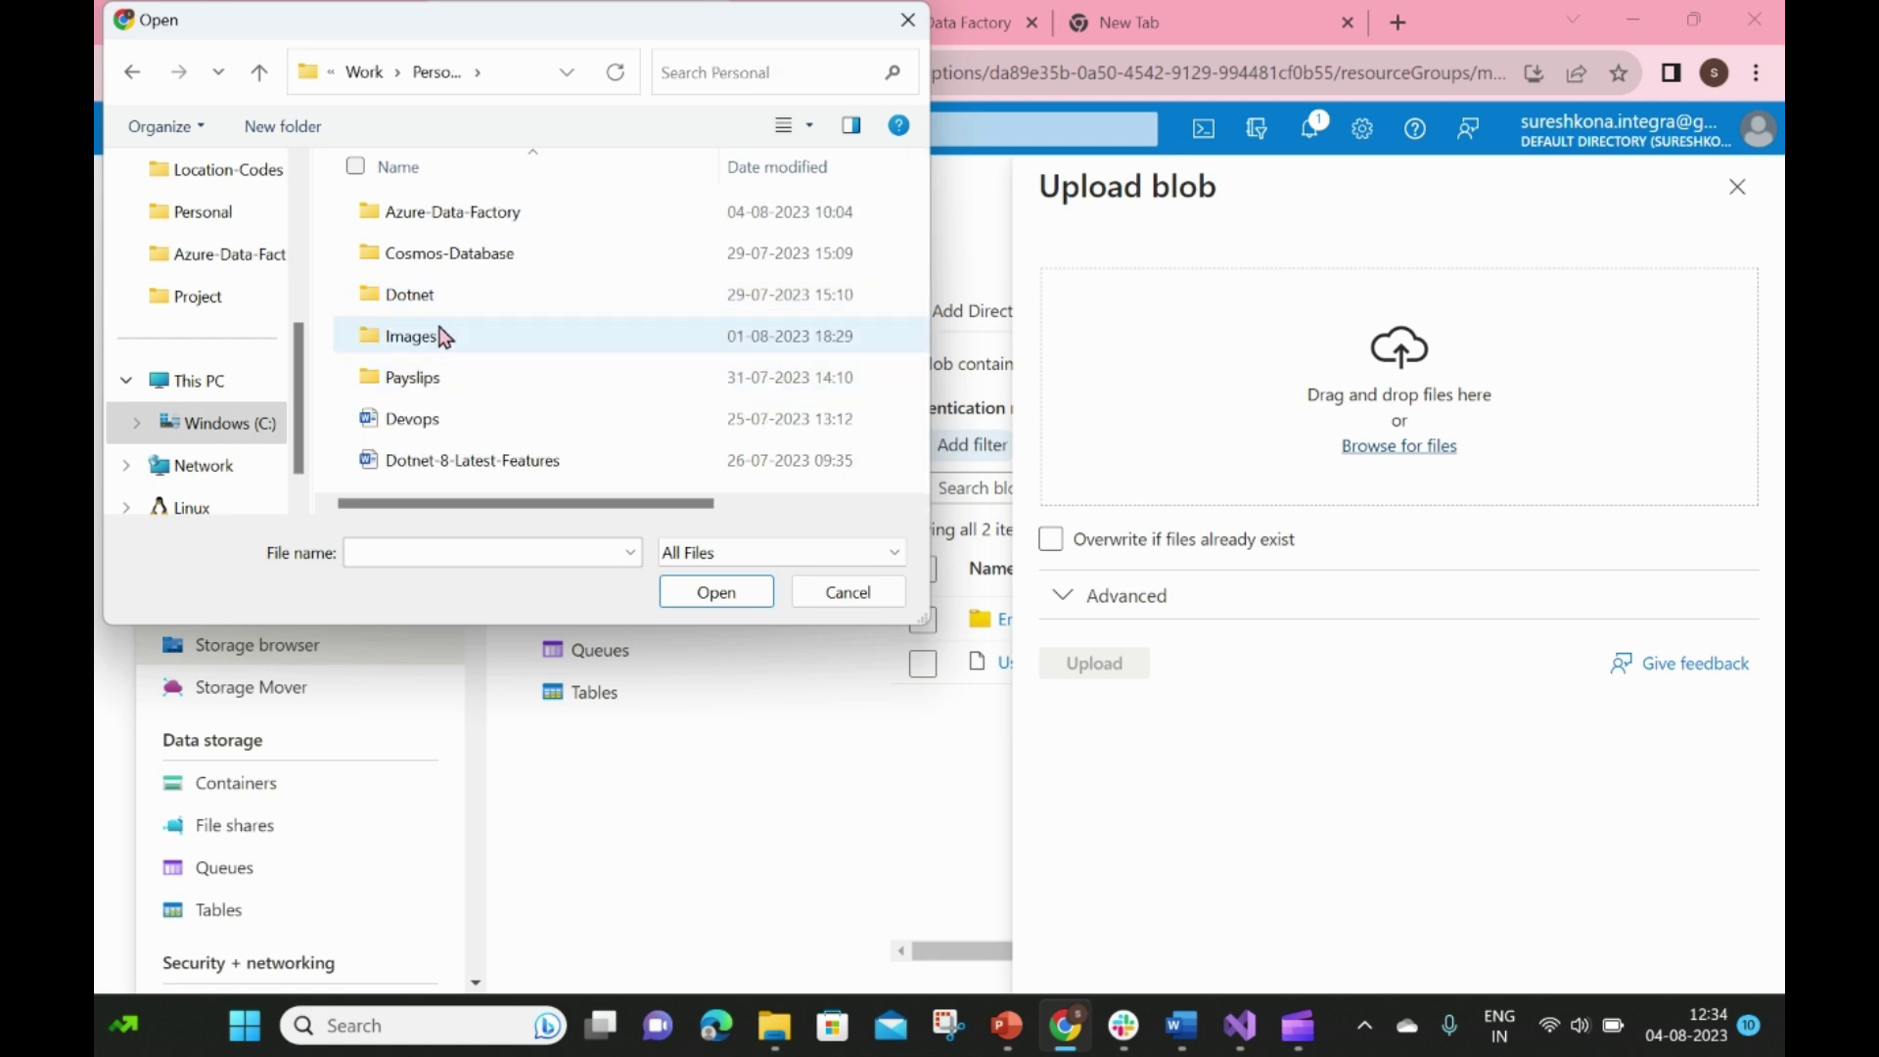
Choose User-Details.txt from the Azure-Data-Factory folder as the file to upload
scroll(460, 354, right, 1)
scroll(452, 328, left, 2)
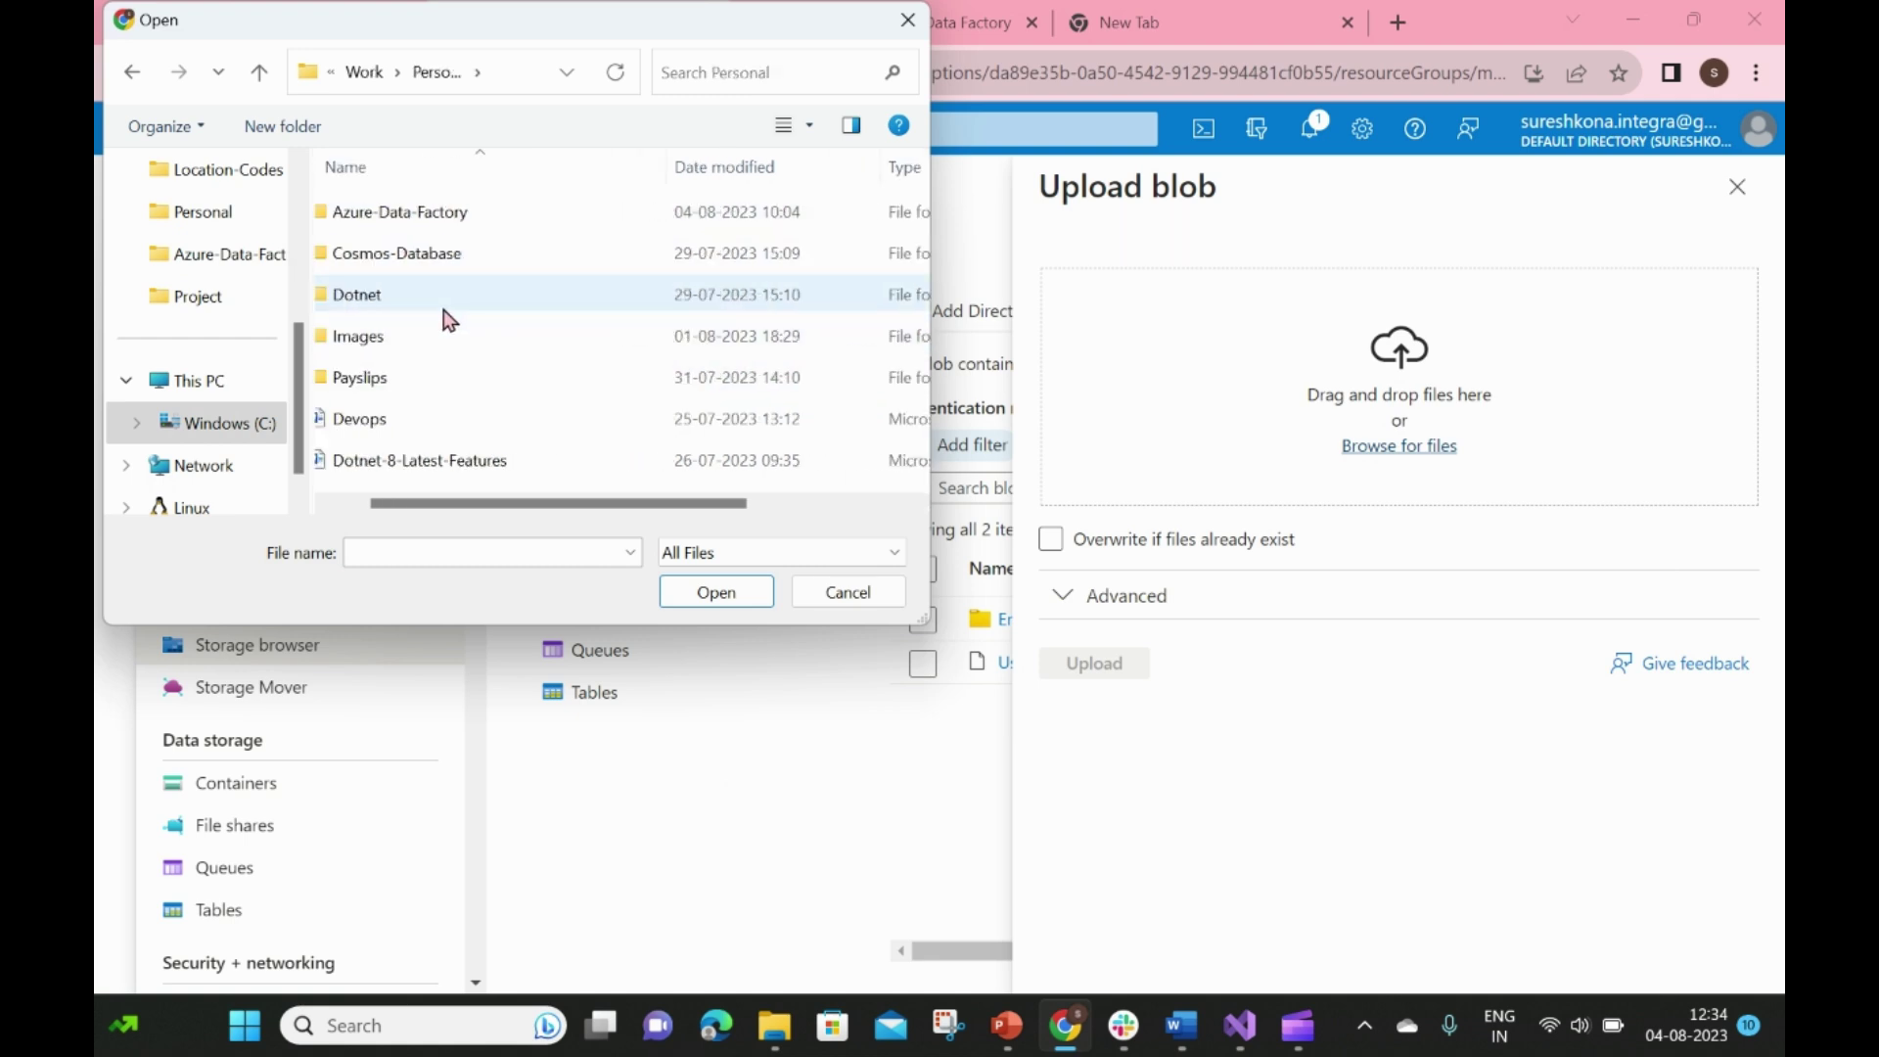
double_click(425, 213)
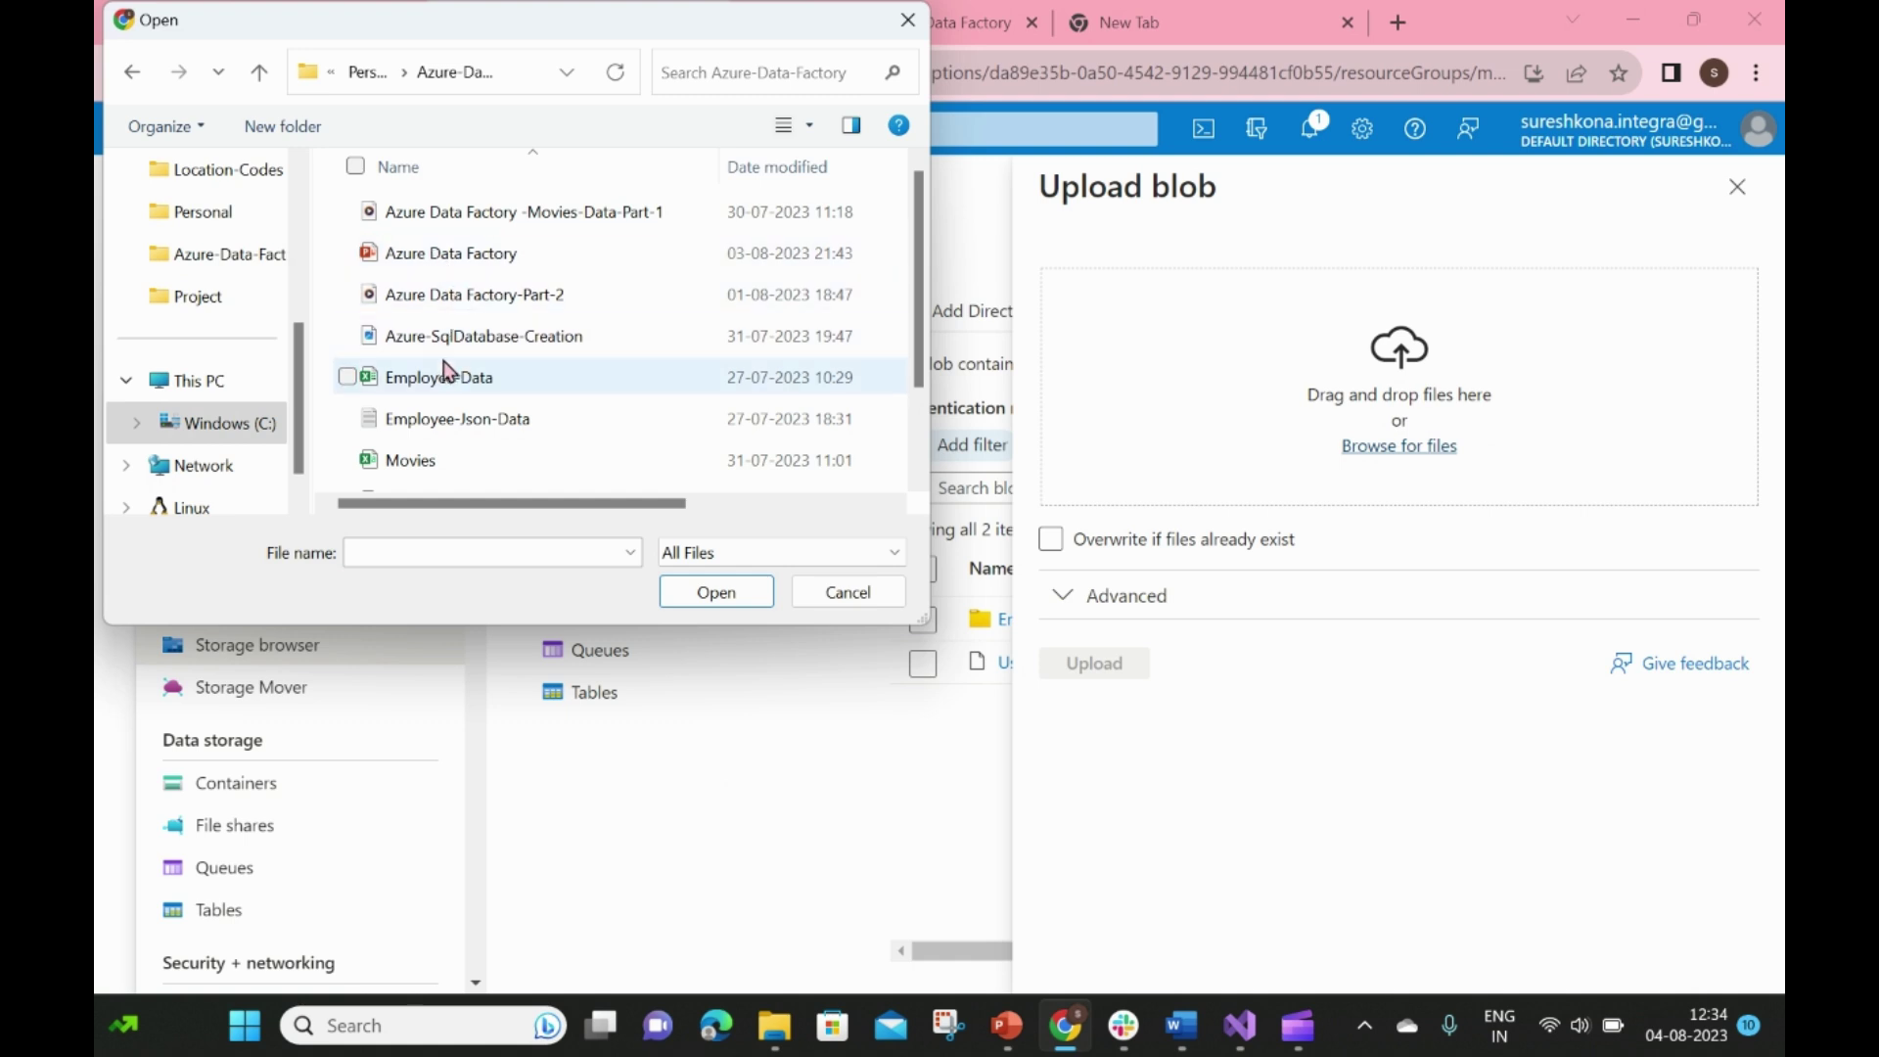
scroll(461, 384, down, 1)
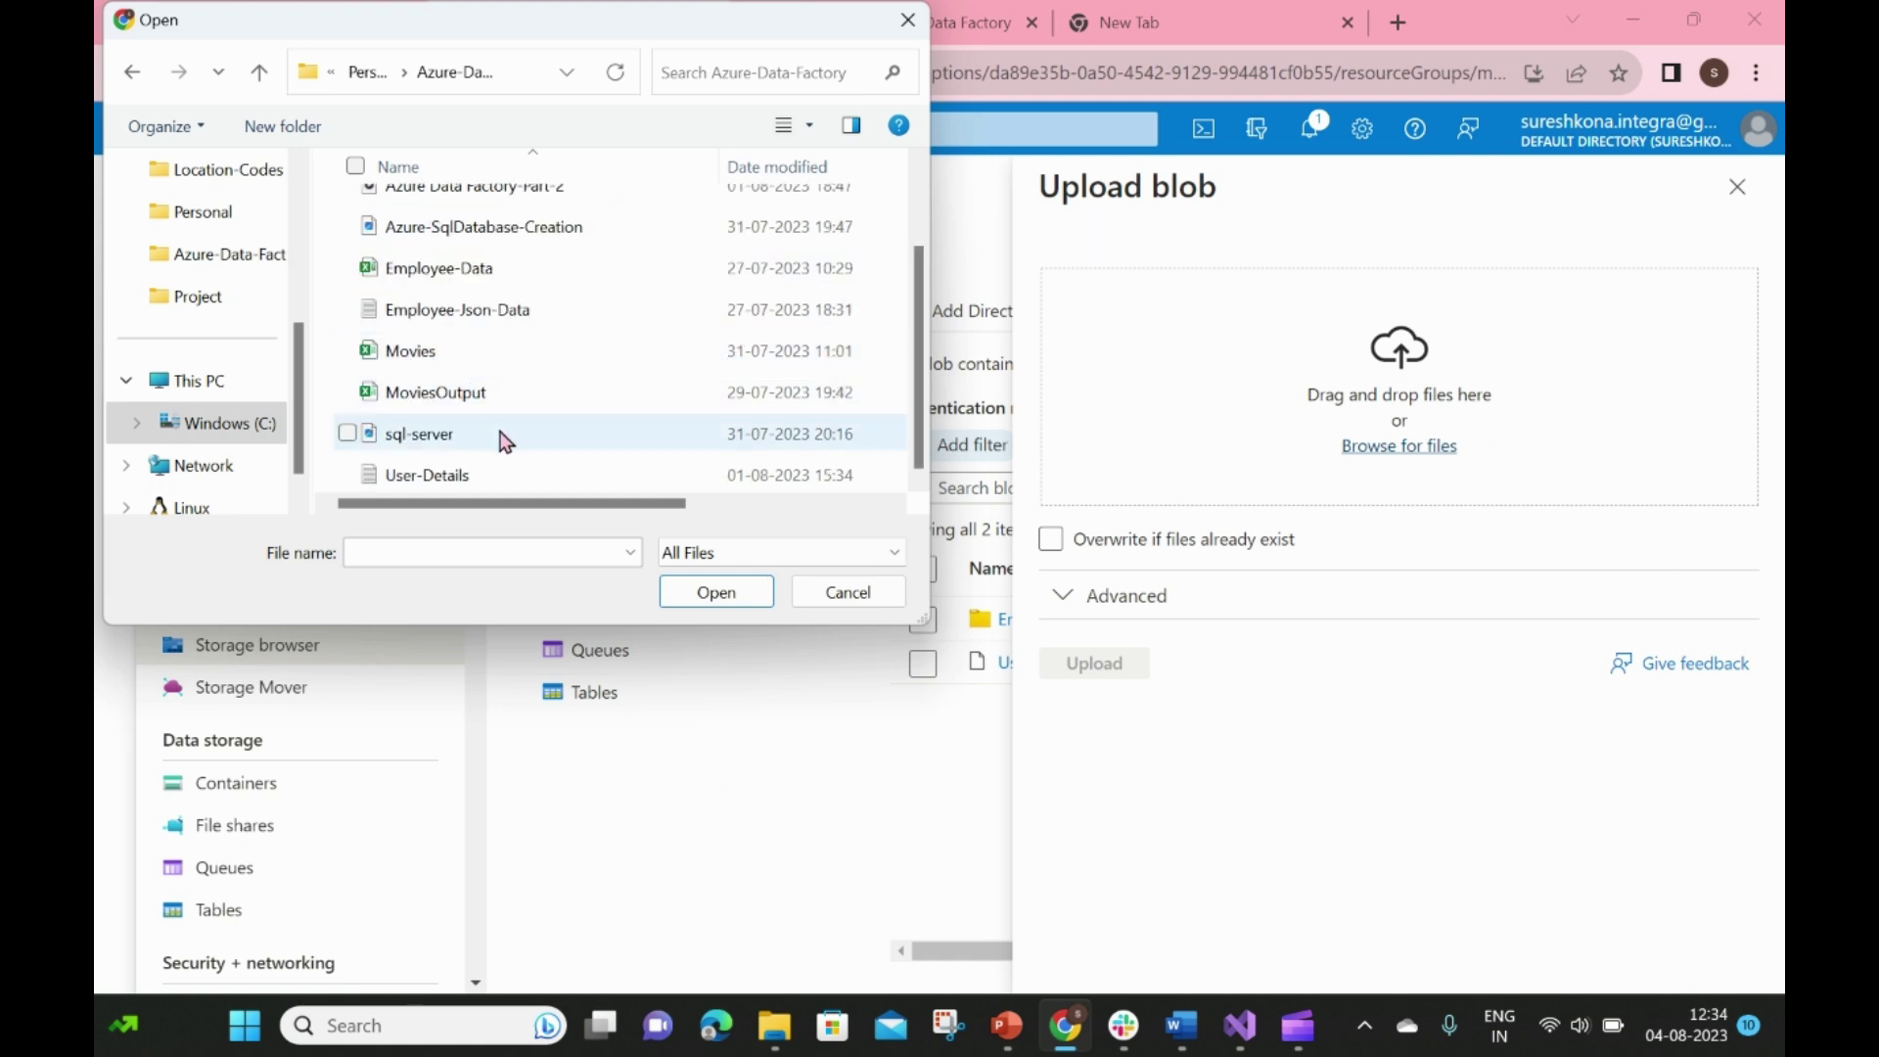
click(430, 479)
click(706, 593)
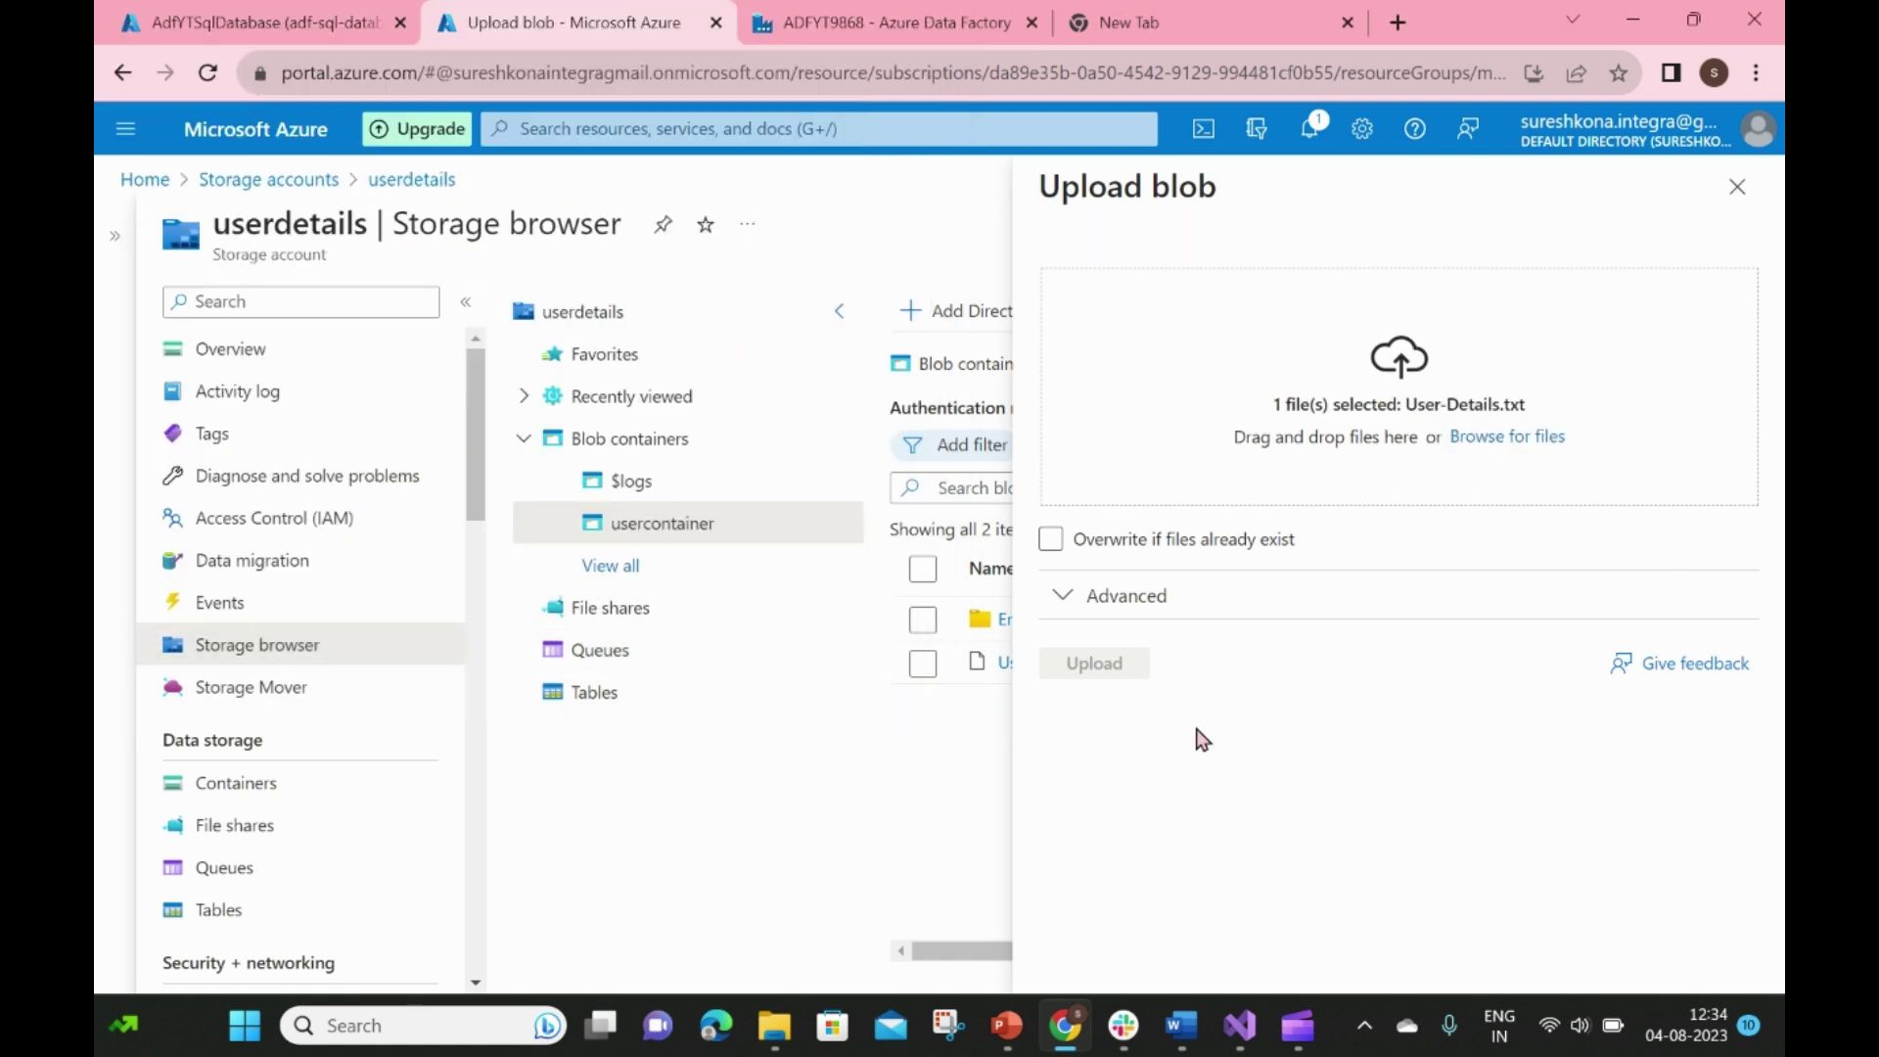
Upload User-Details.txt to usercontainer with overwriting of existing files enabled, and dismiss the upload form
click(1050, 539)
click(1096, 662)
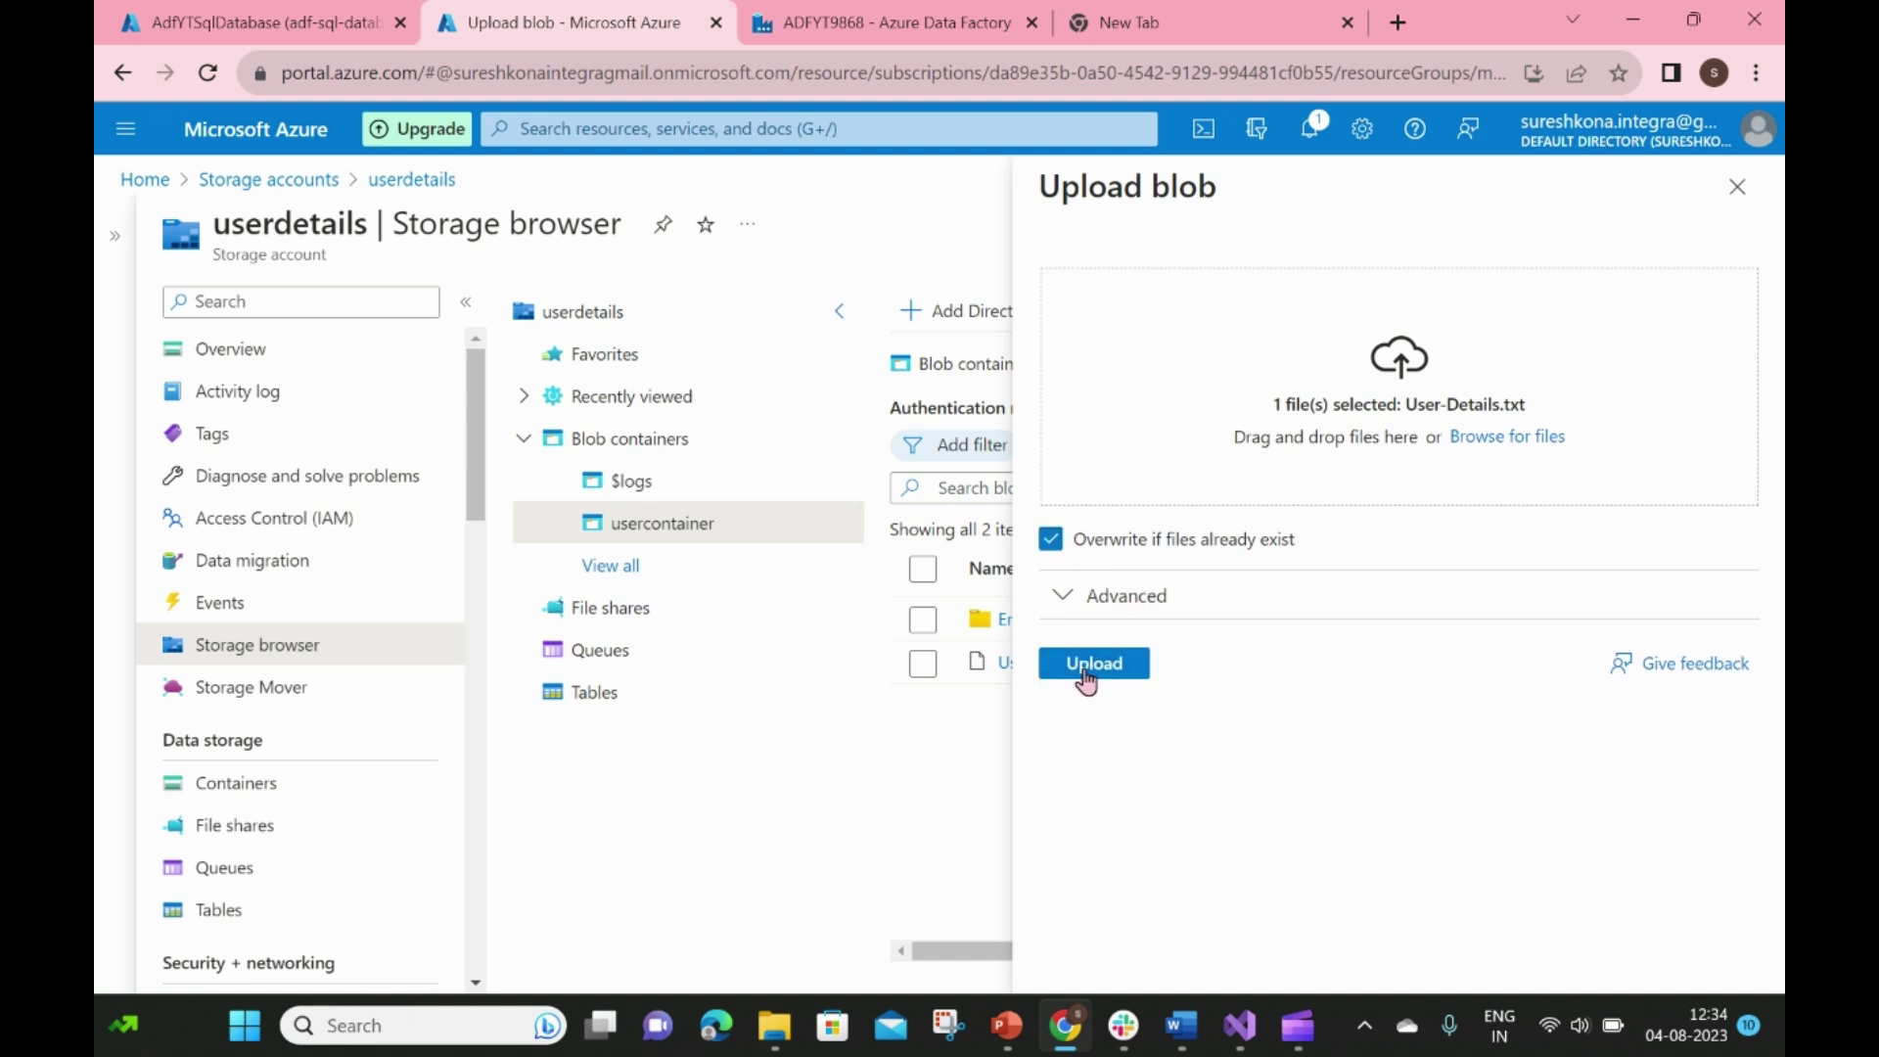
click(1753, 194)
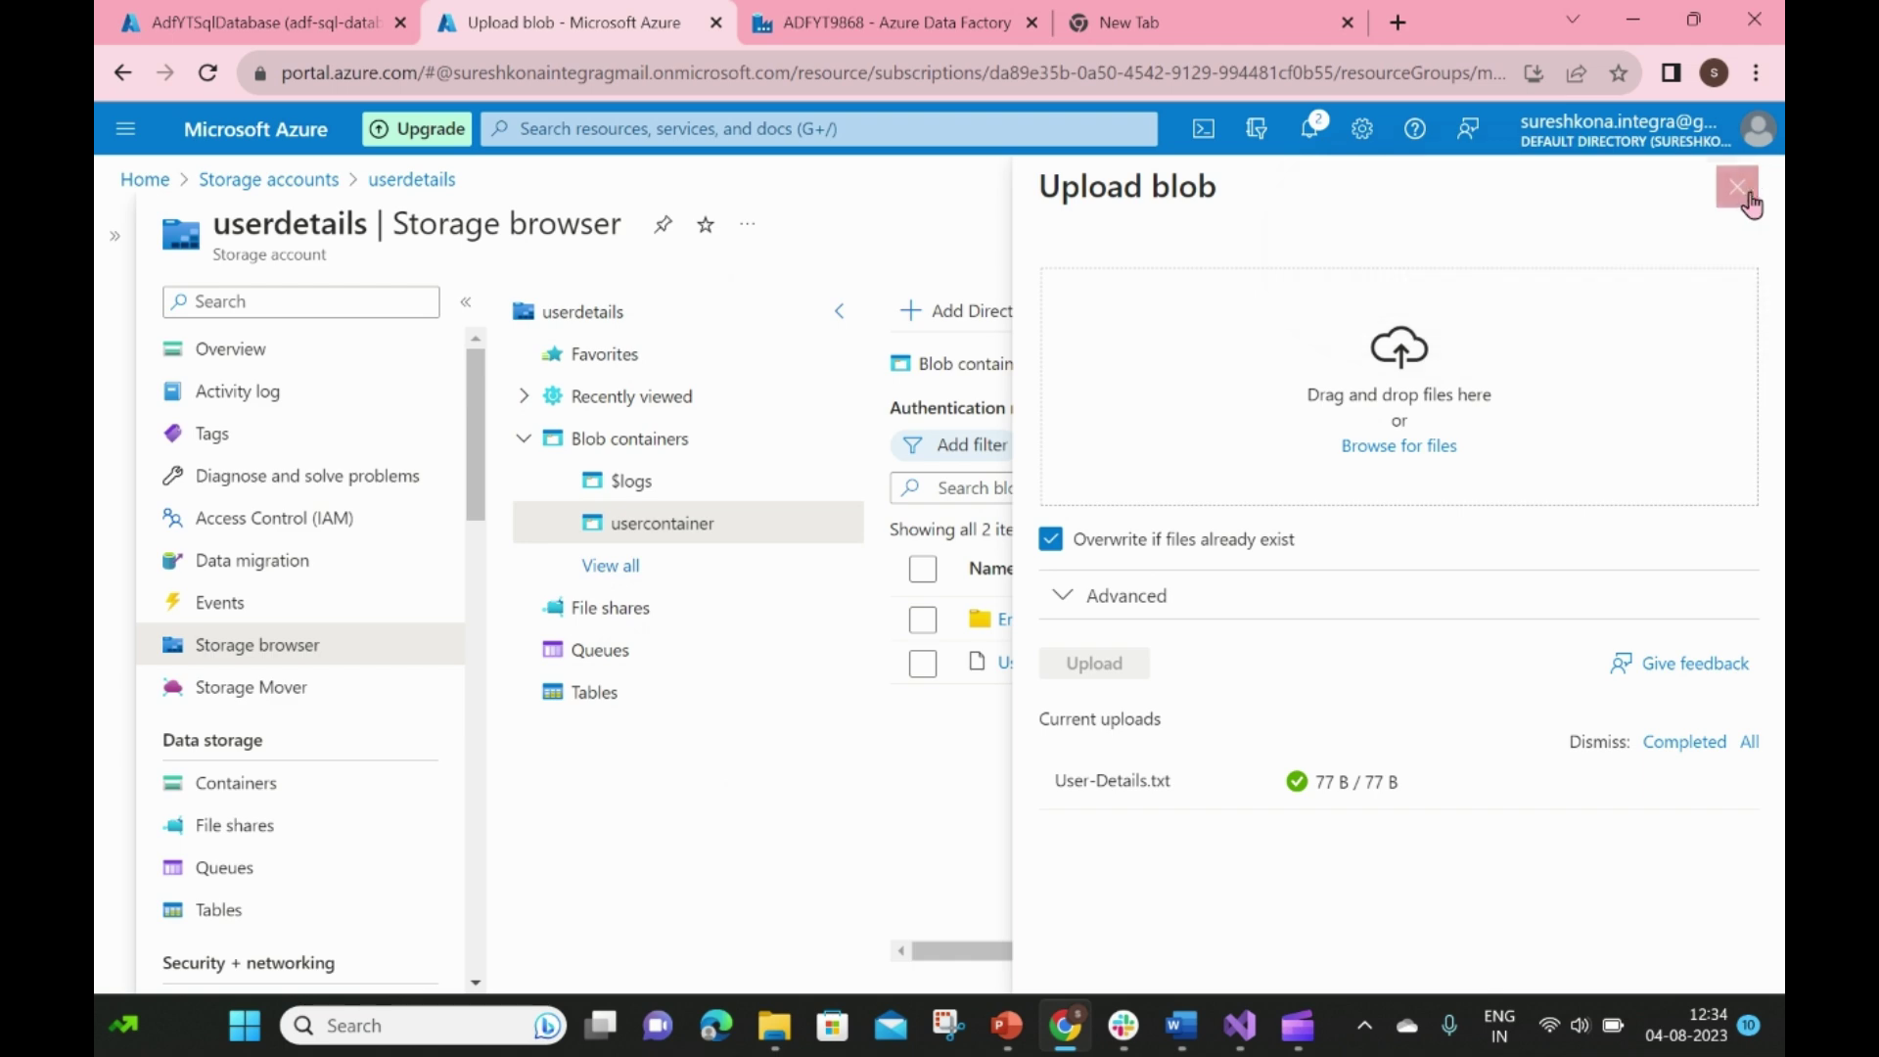
Switch to the ADFYT9868 data factory and check the trigger runs for storage events in its monitoring area
click(313, 35)
click(871, 23)
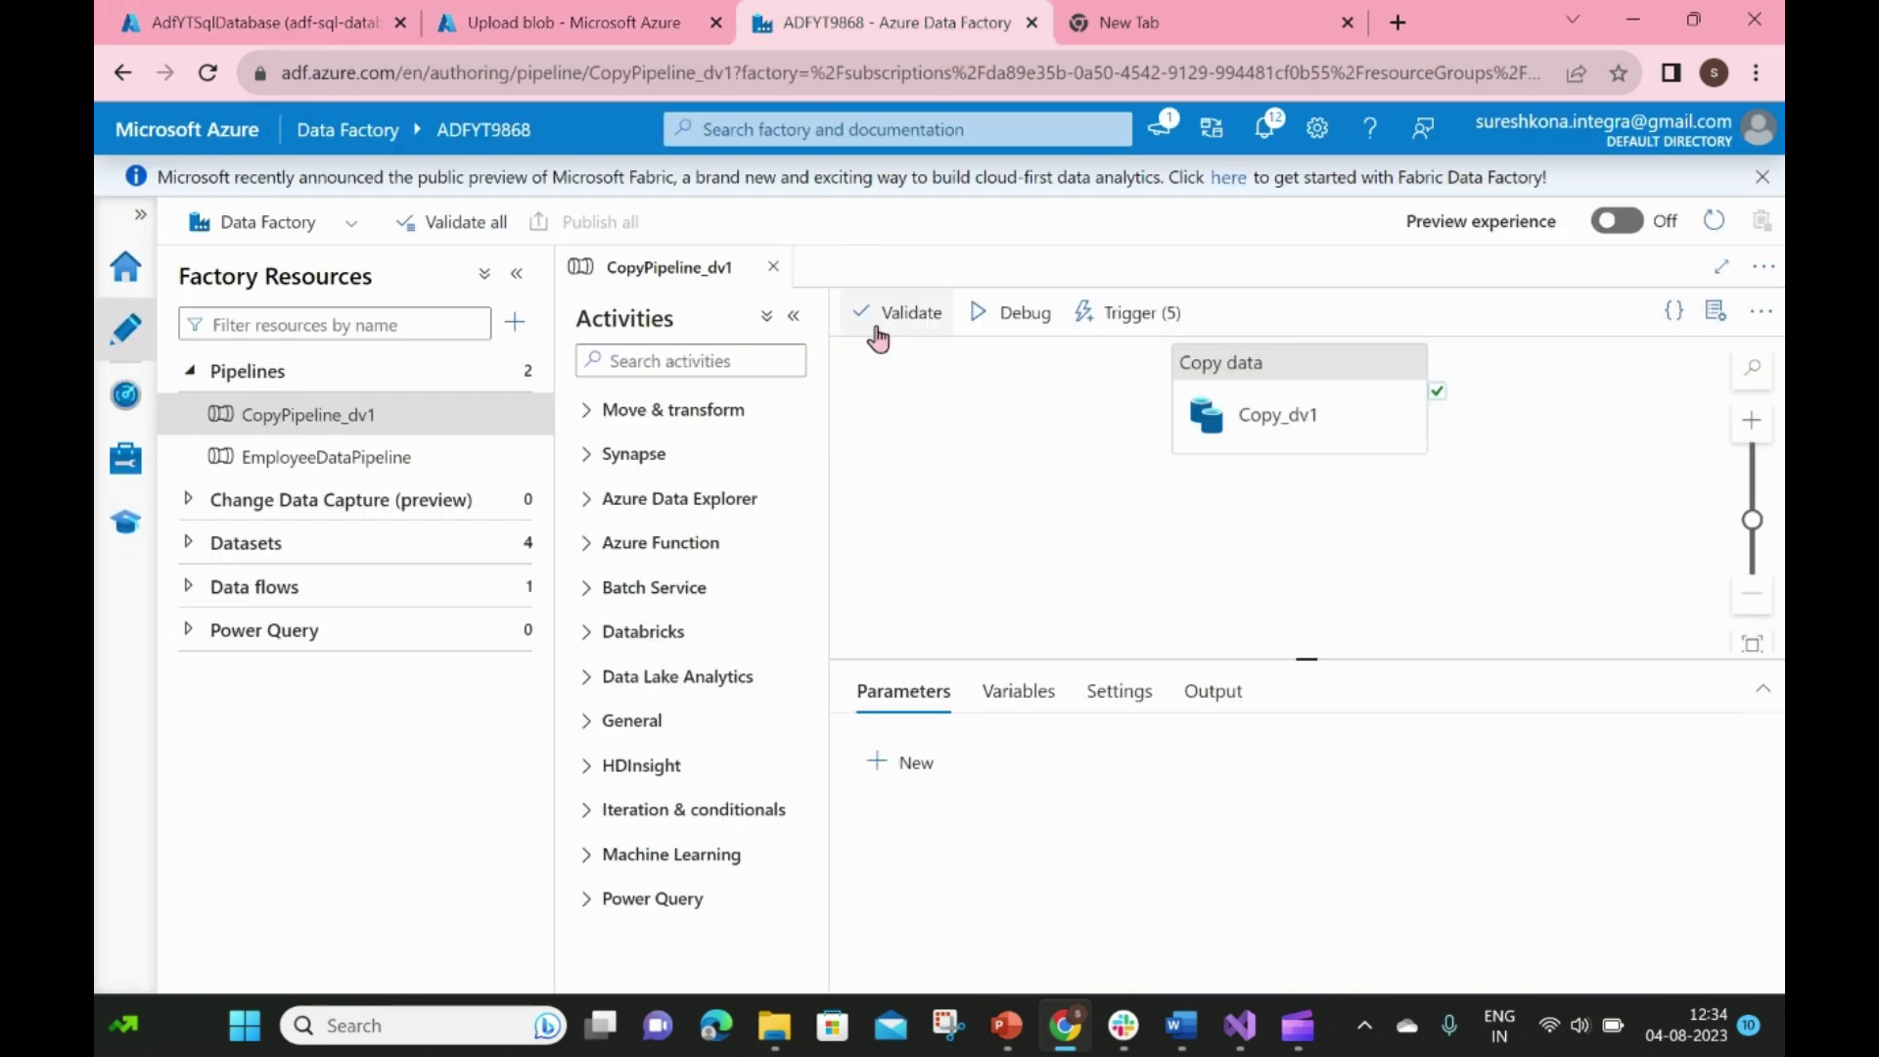
click(126, 392)
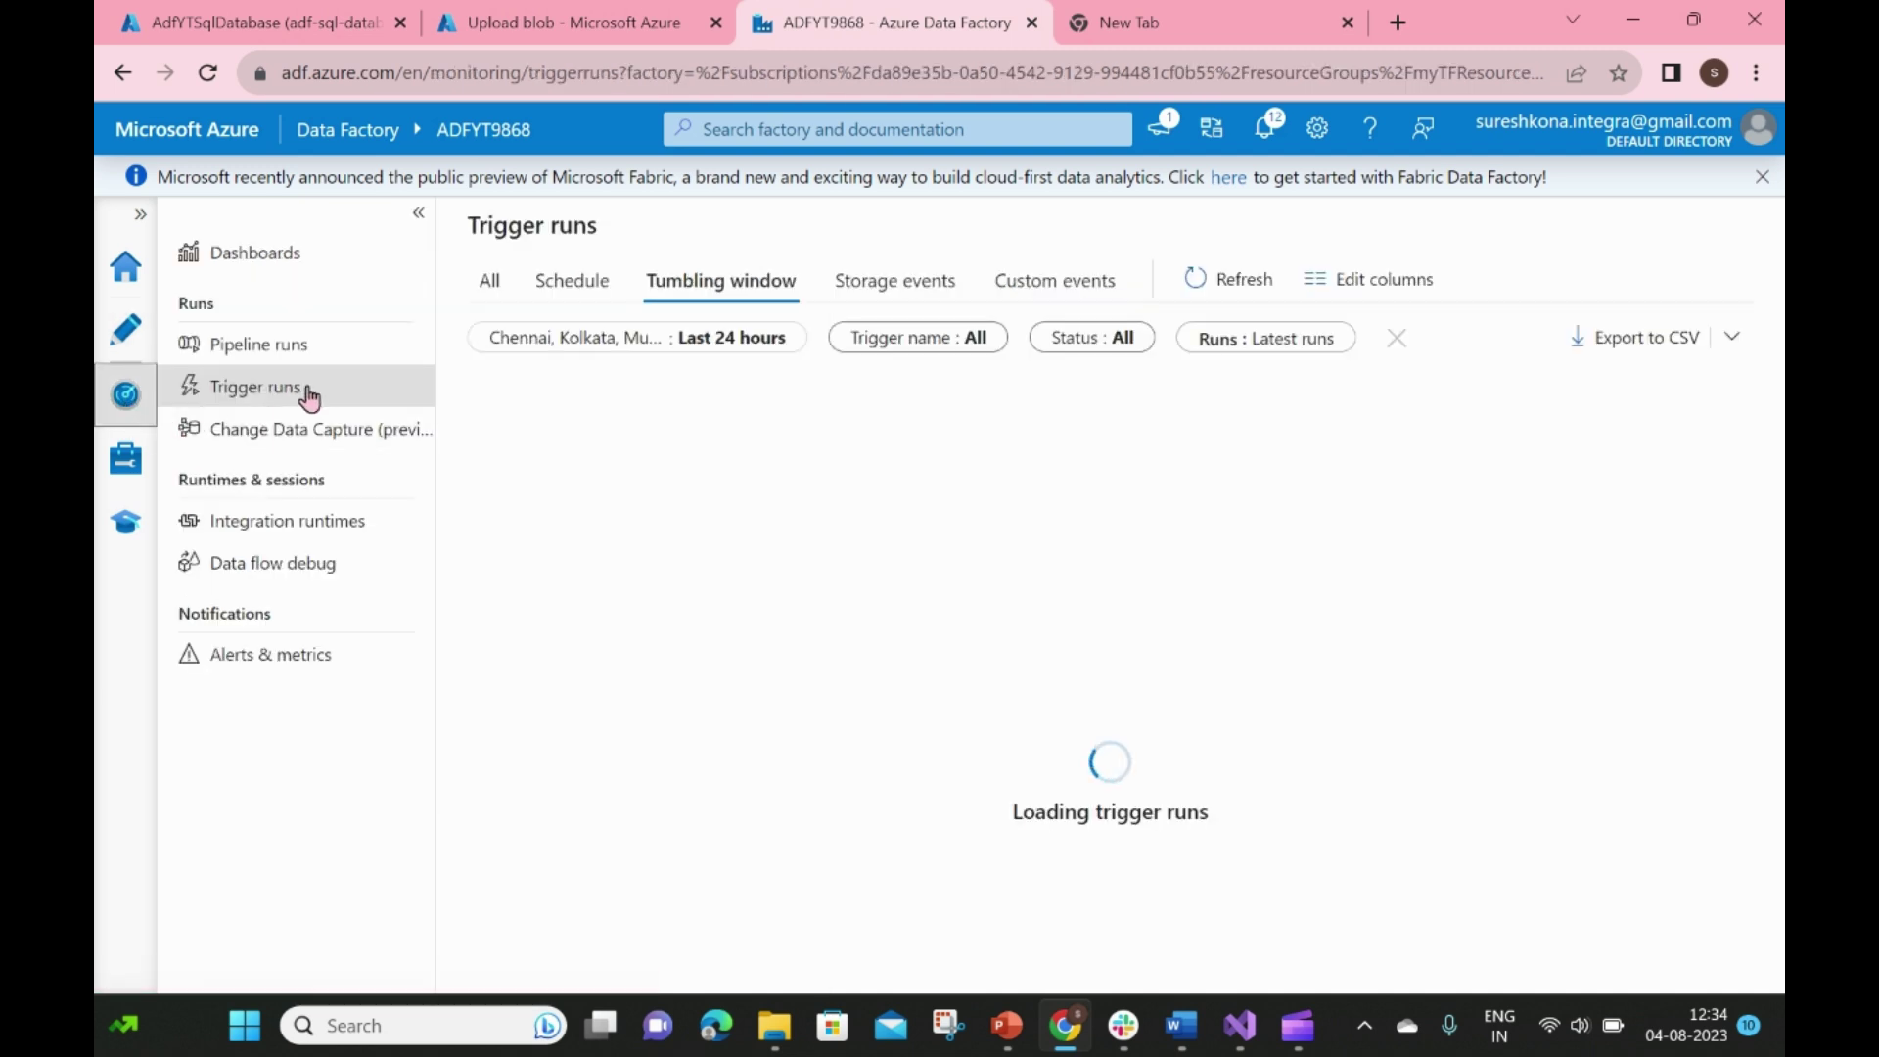
click(892, 286)
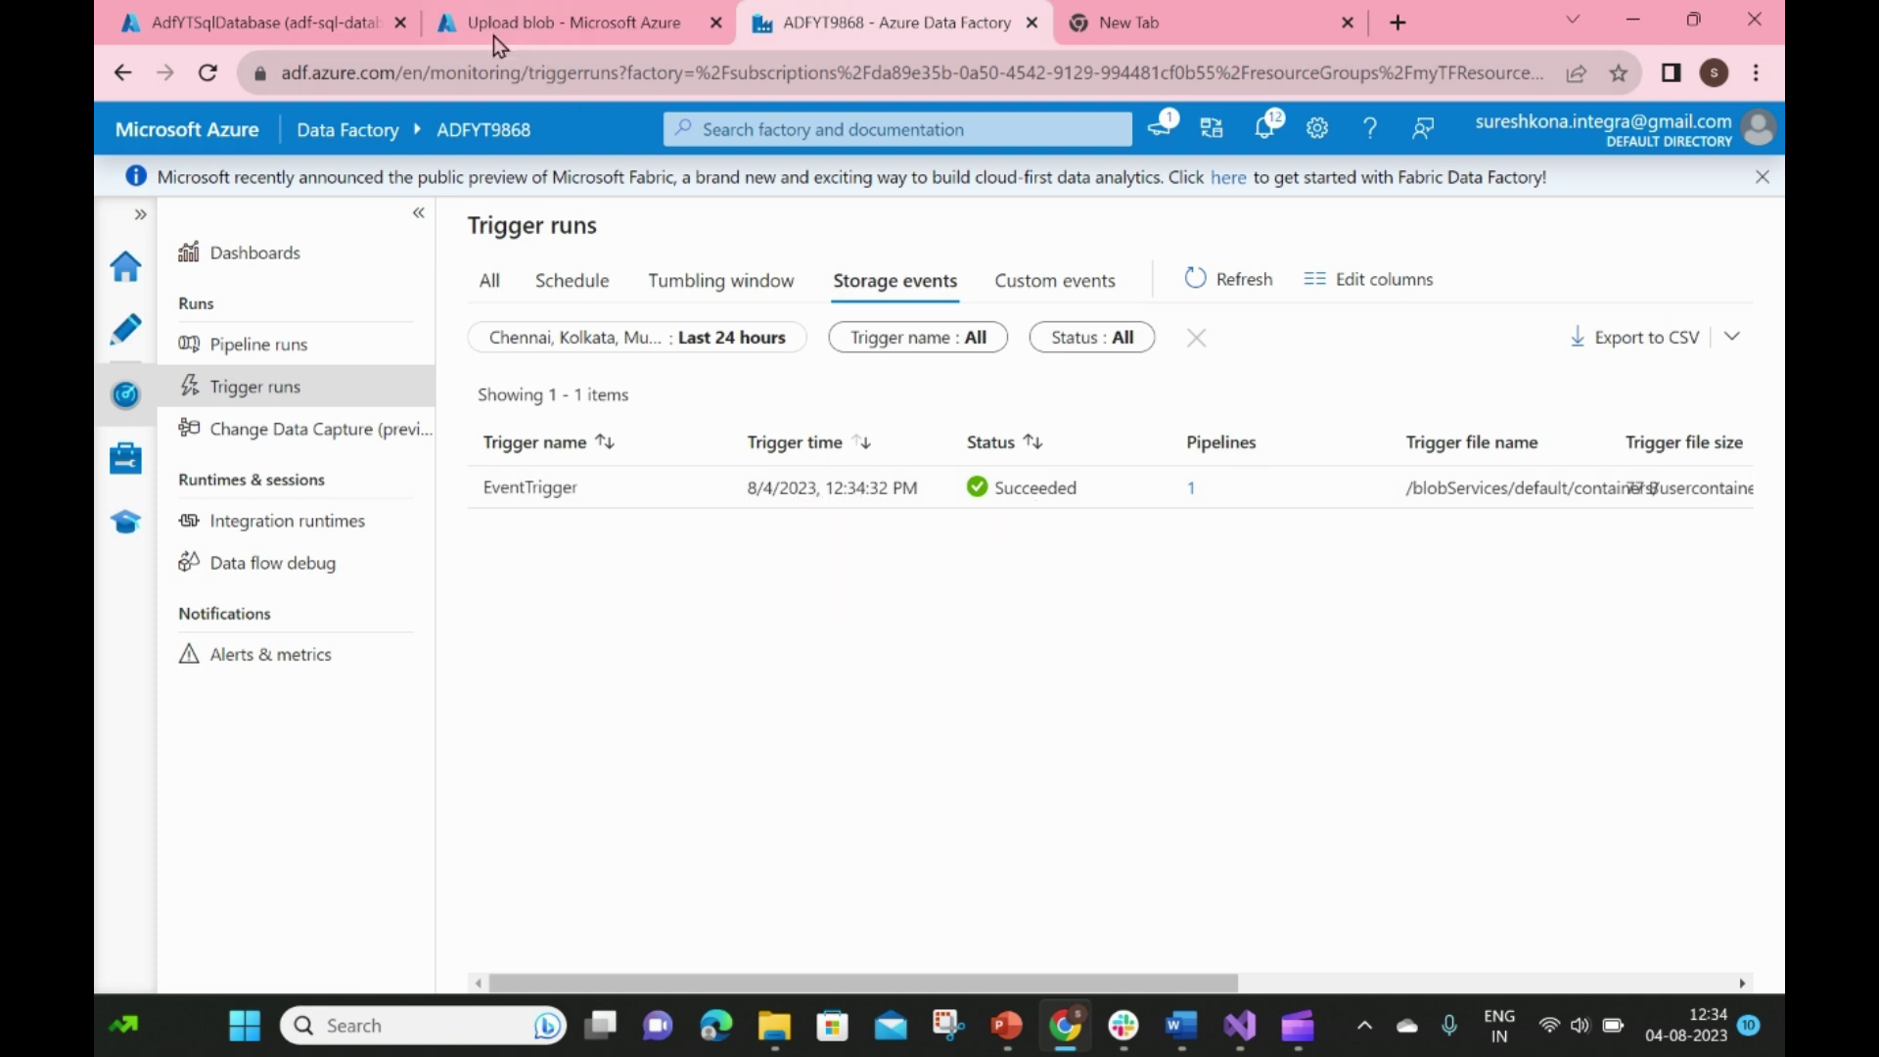
Rerun the Select query on [dbo].[DemoUser] in AdfYTSqlDatabase and inspect the CreatedDate and FirstName values of the returned rows
click(298, 22)
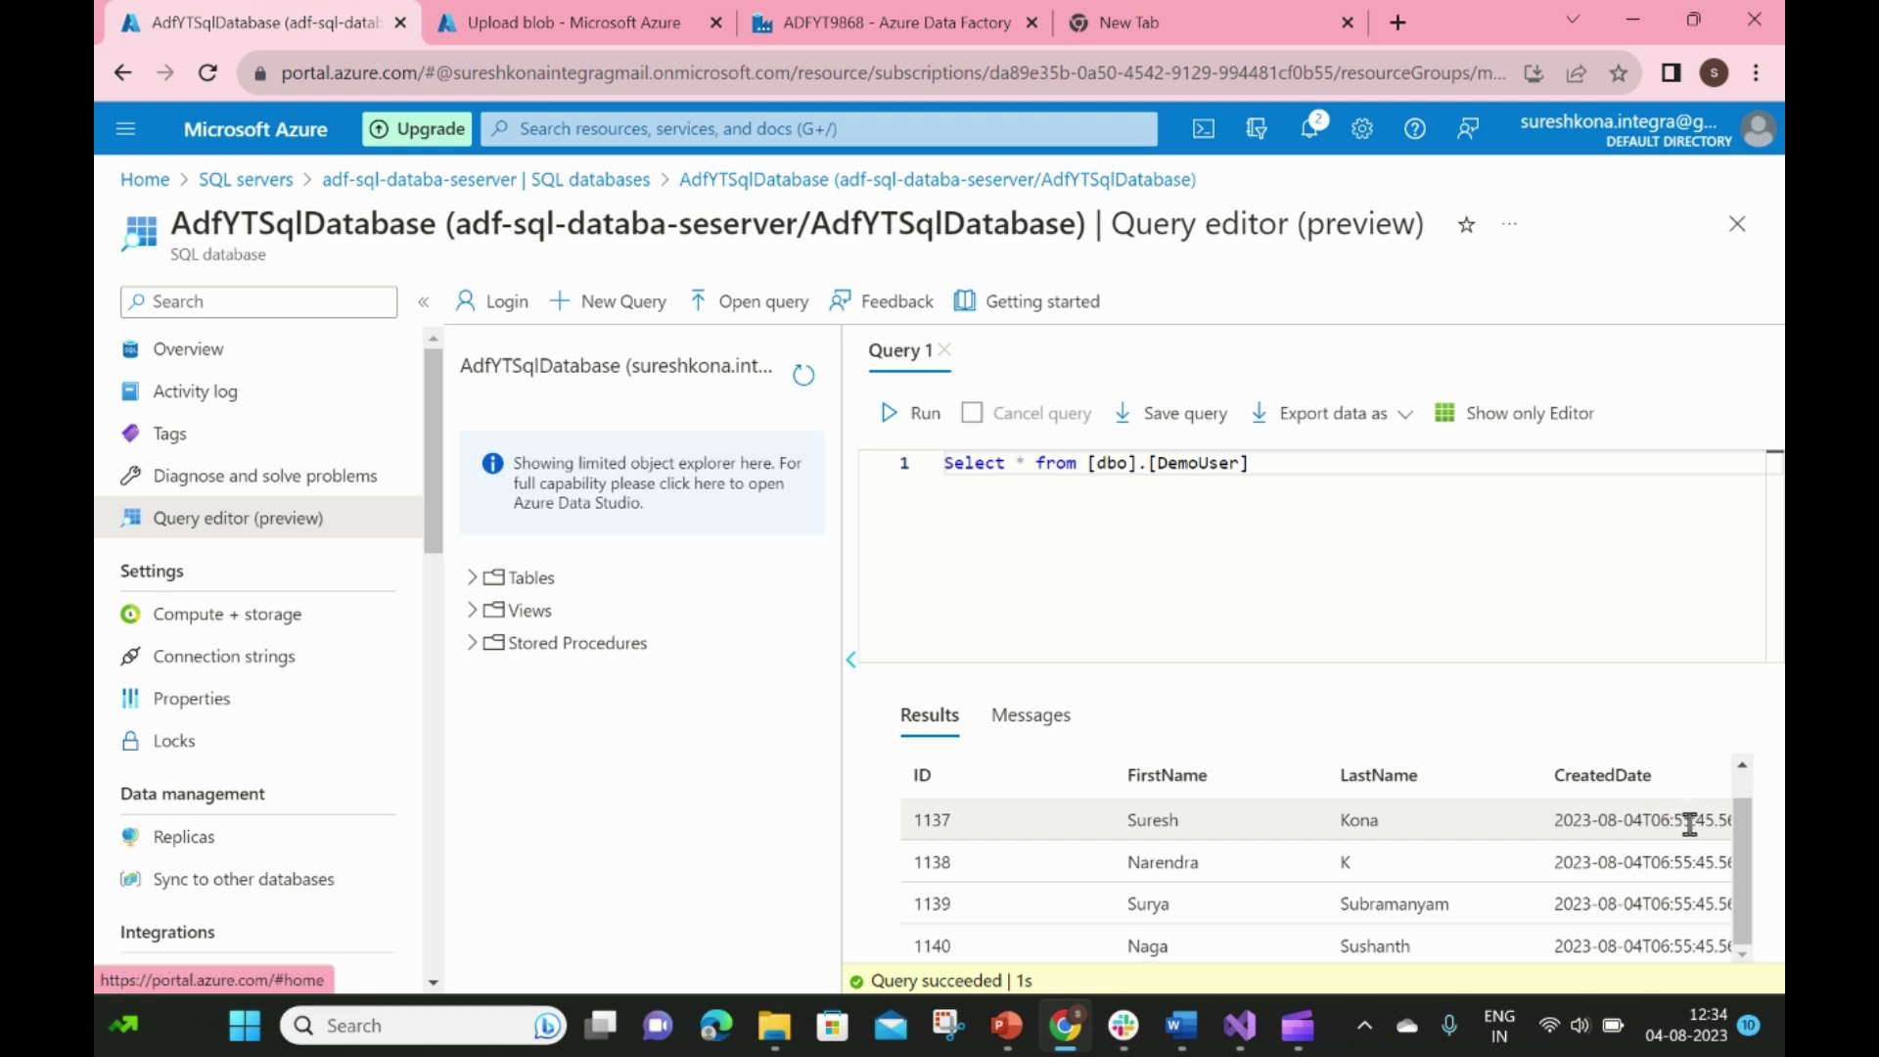
drag(1272, 465, 942, 464)
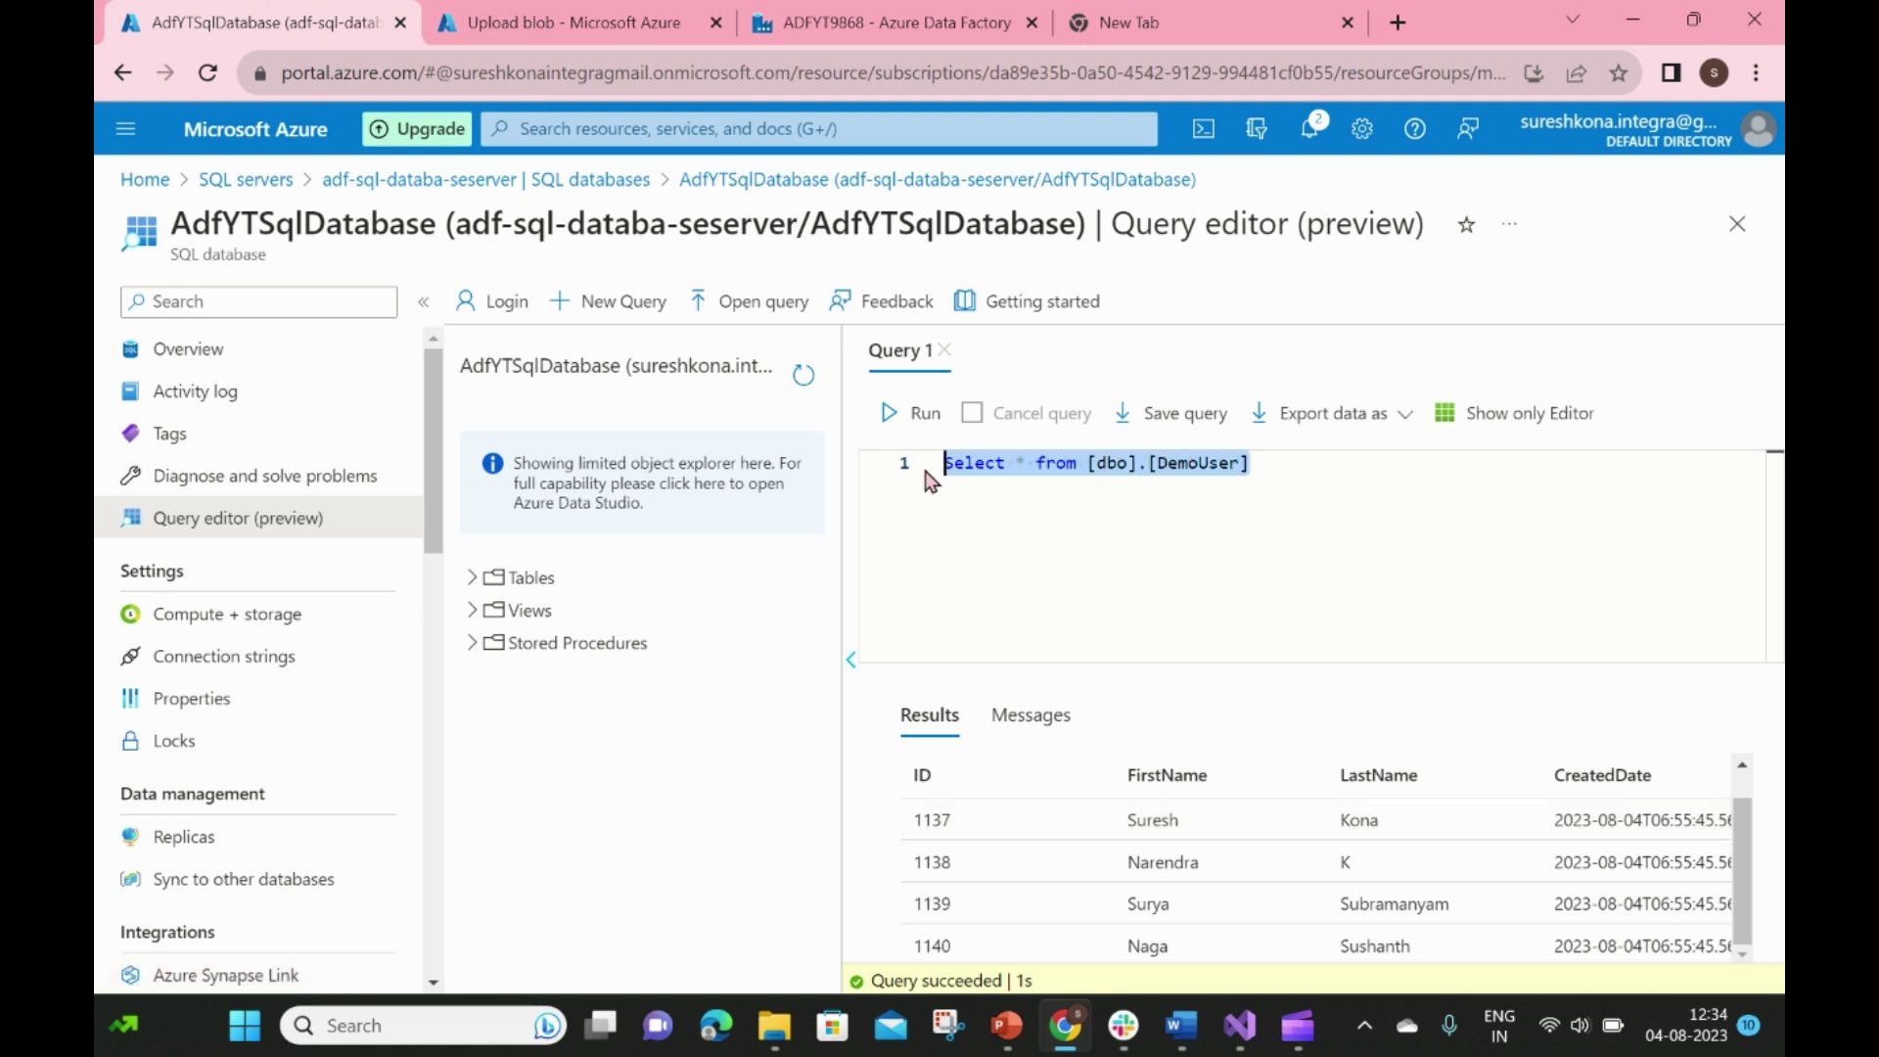
click(881, 416)
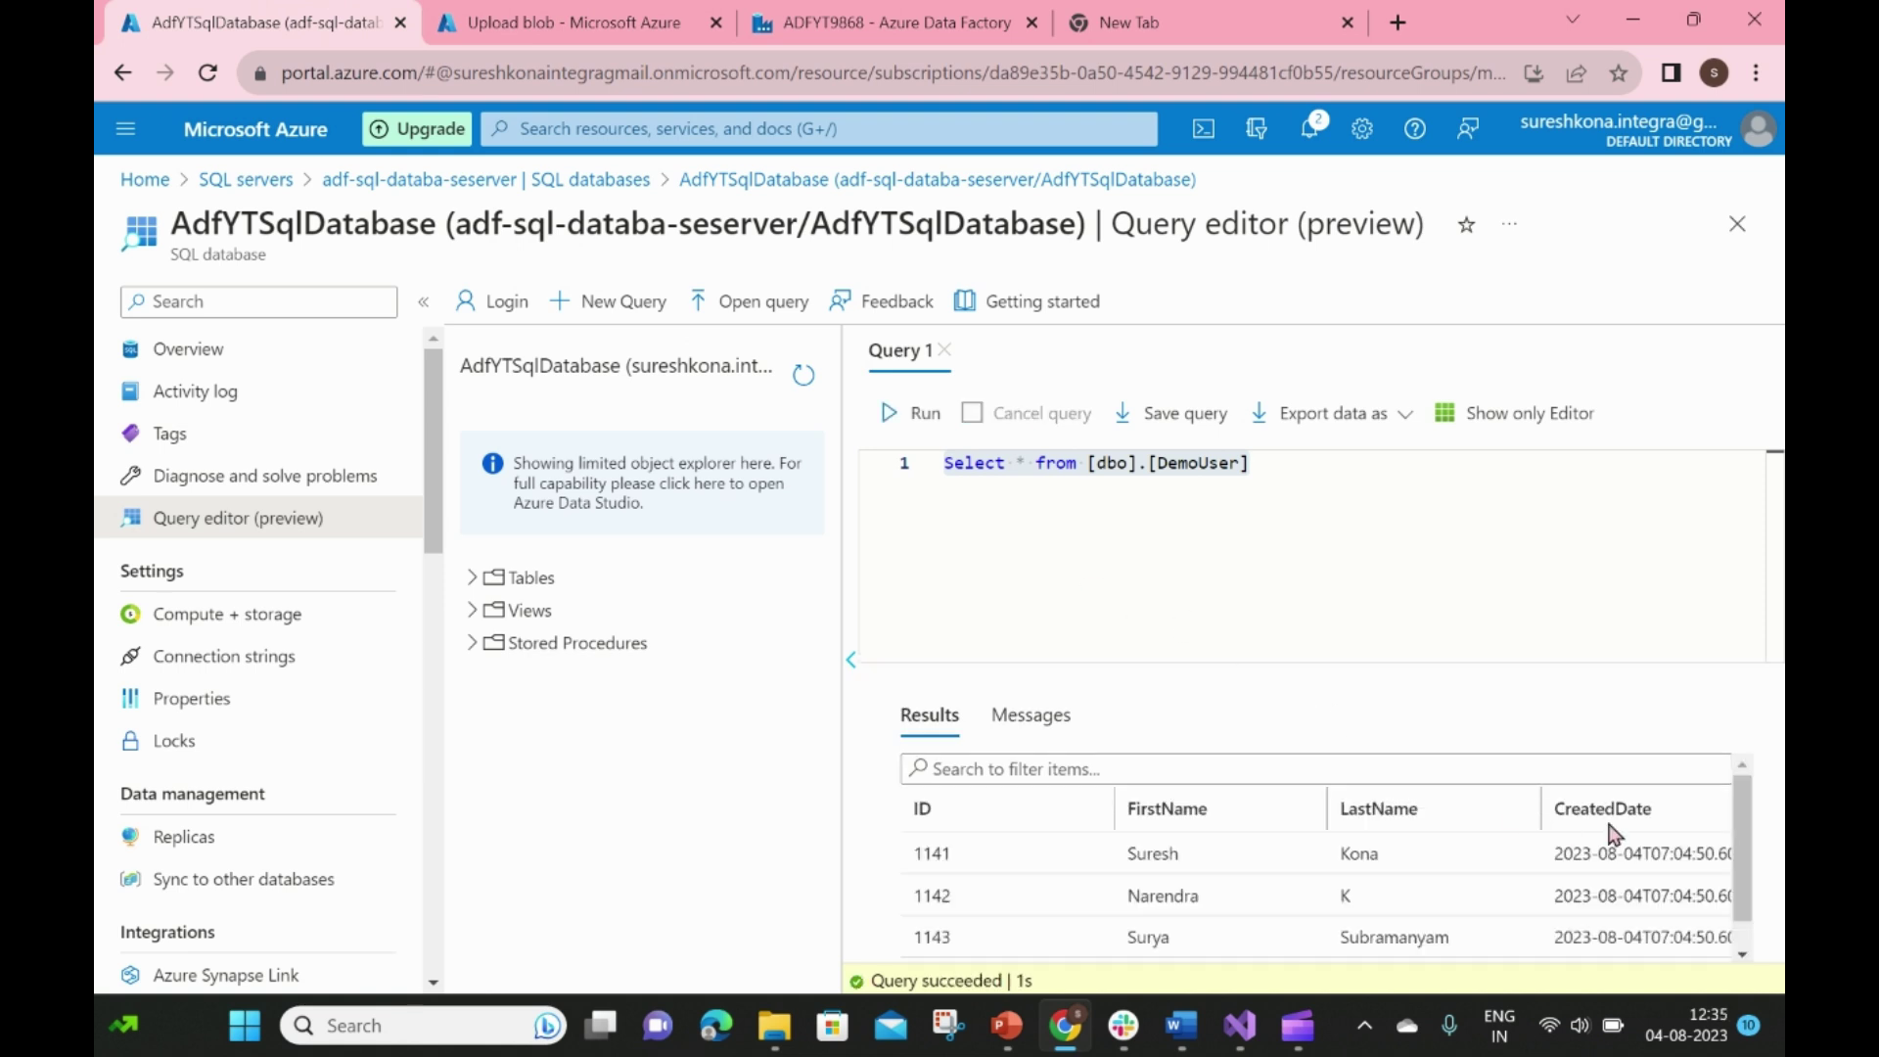
drag(1661, 854, 1699, 851)
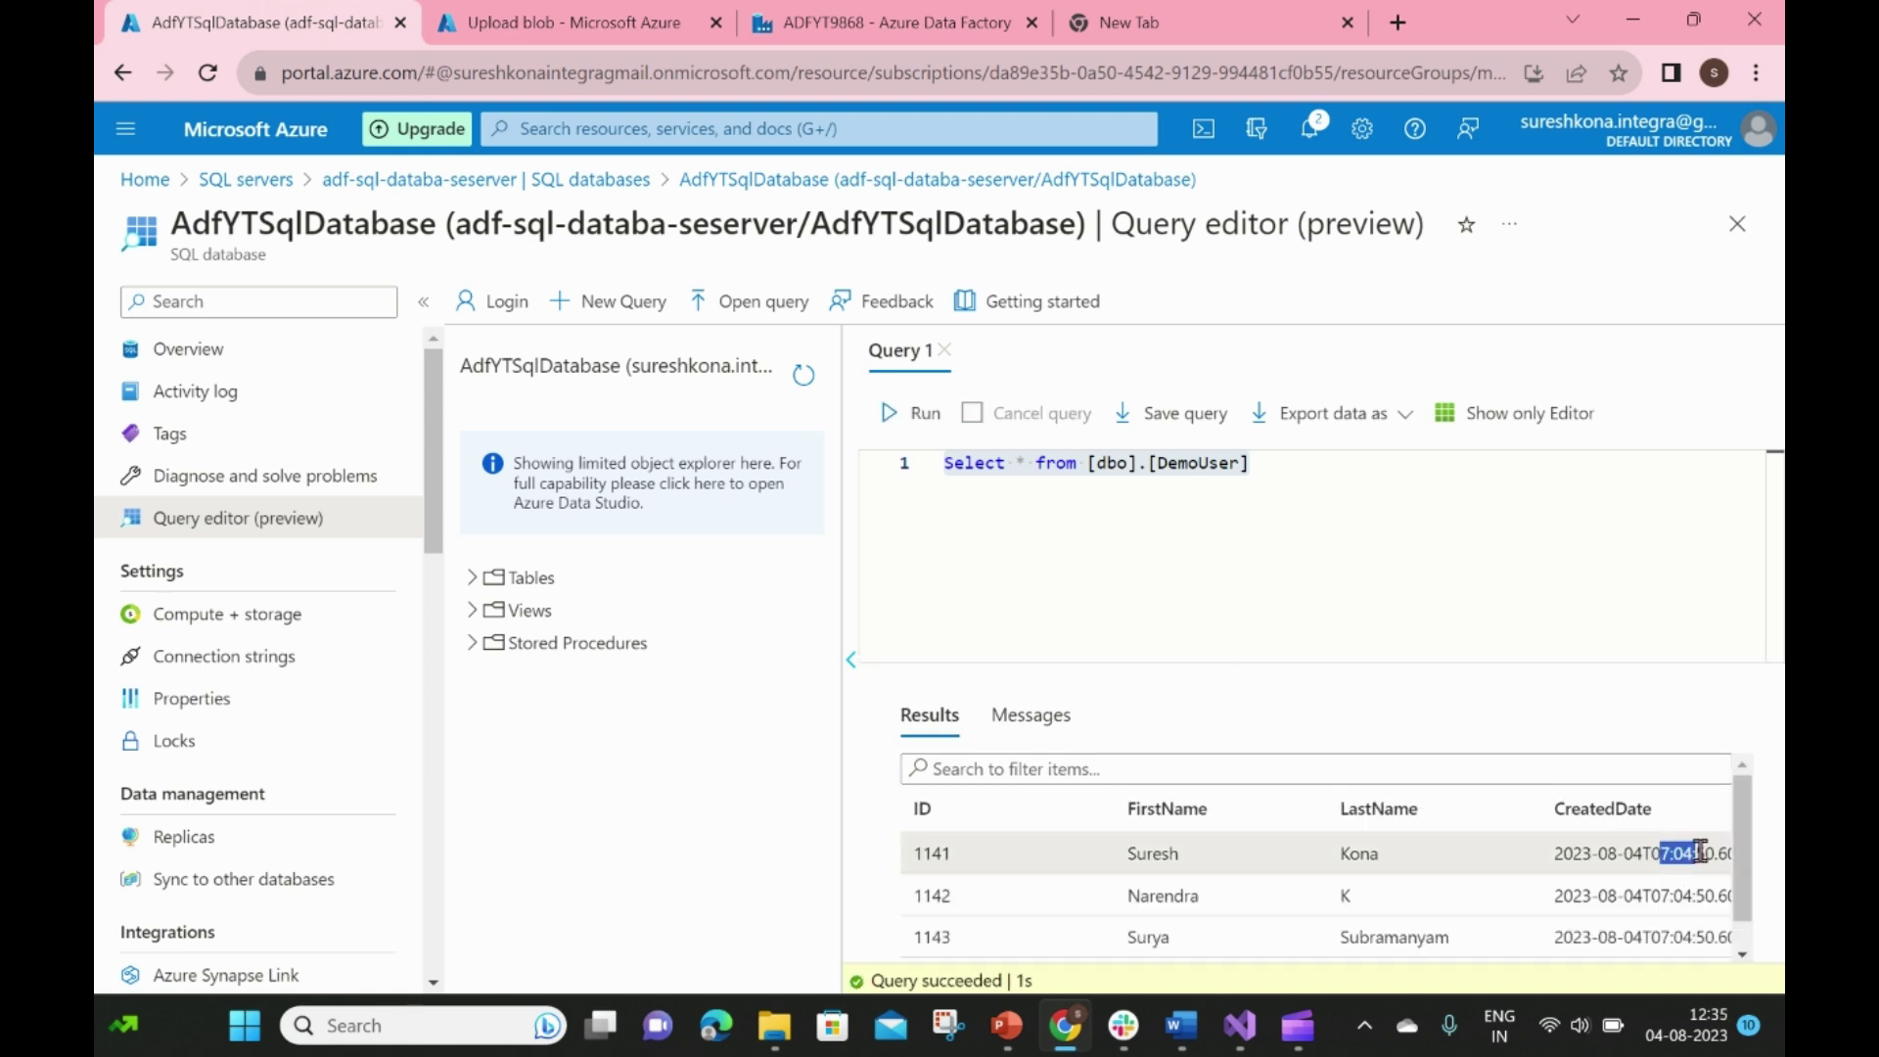
drag(1554, 853, 1707, 858)
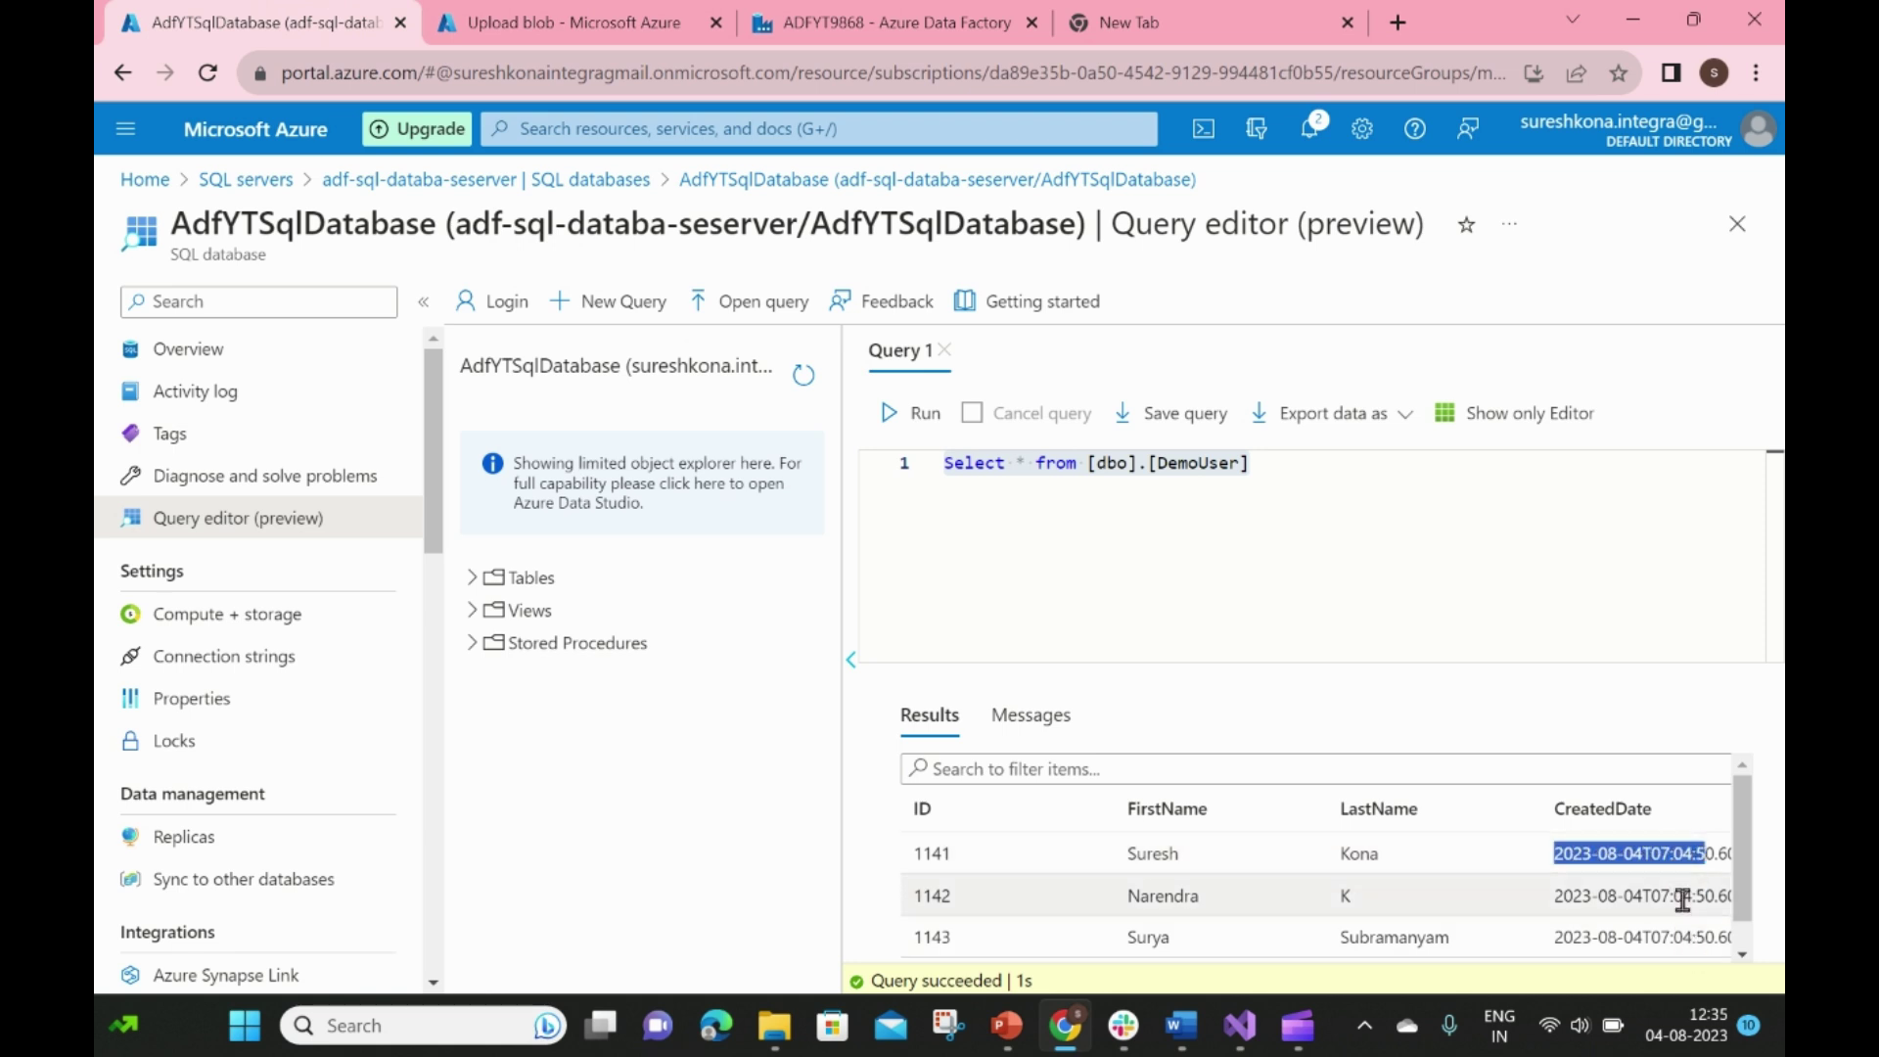
scroll(1676, 890, down, 1)
scroll(1673, 888, up, 1)
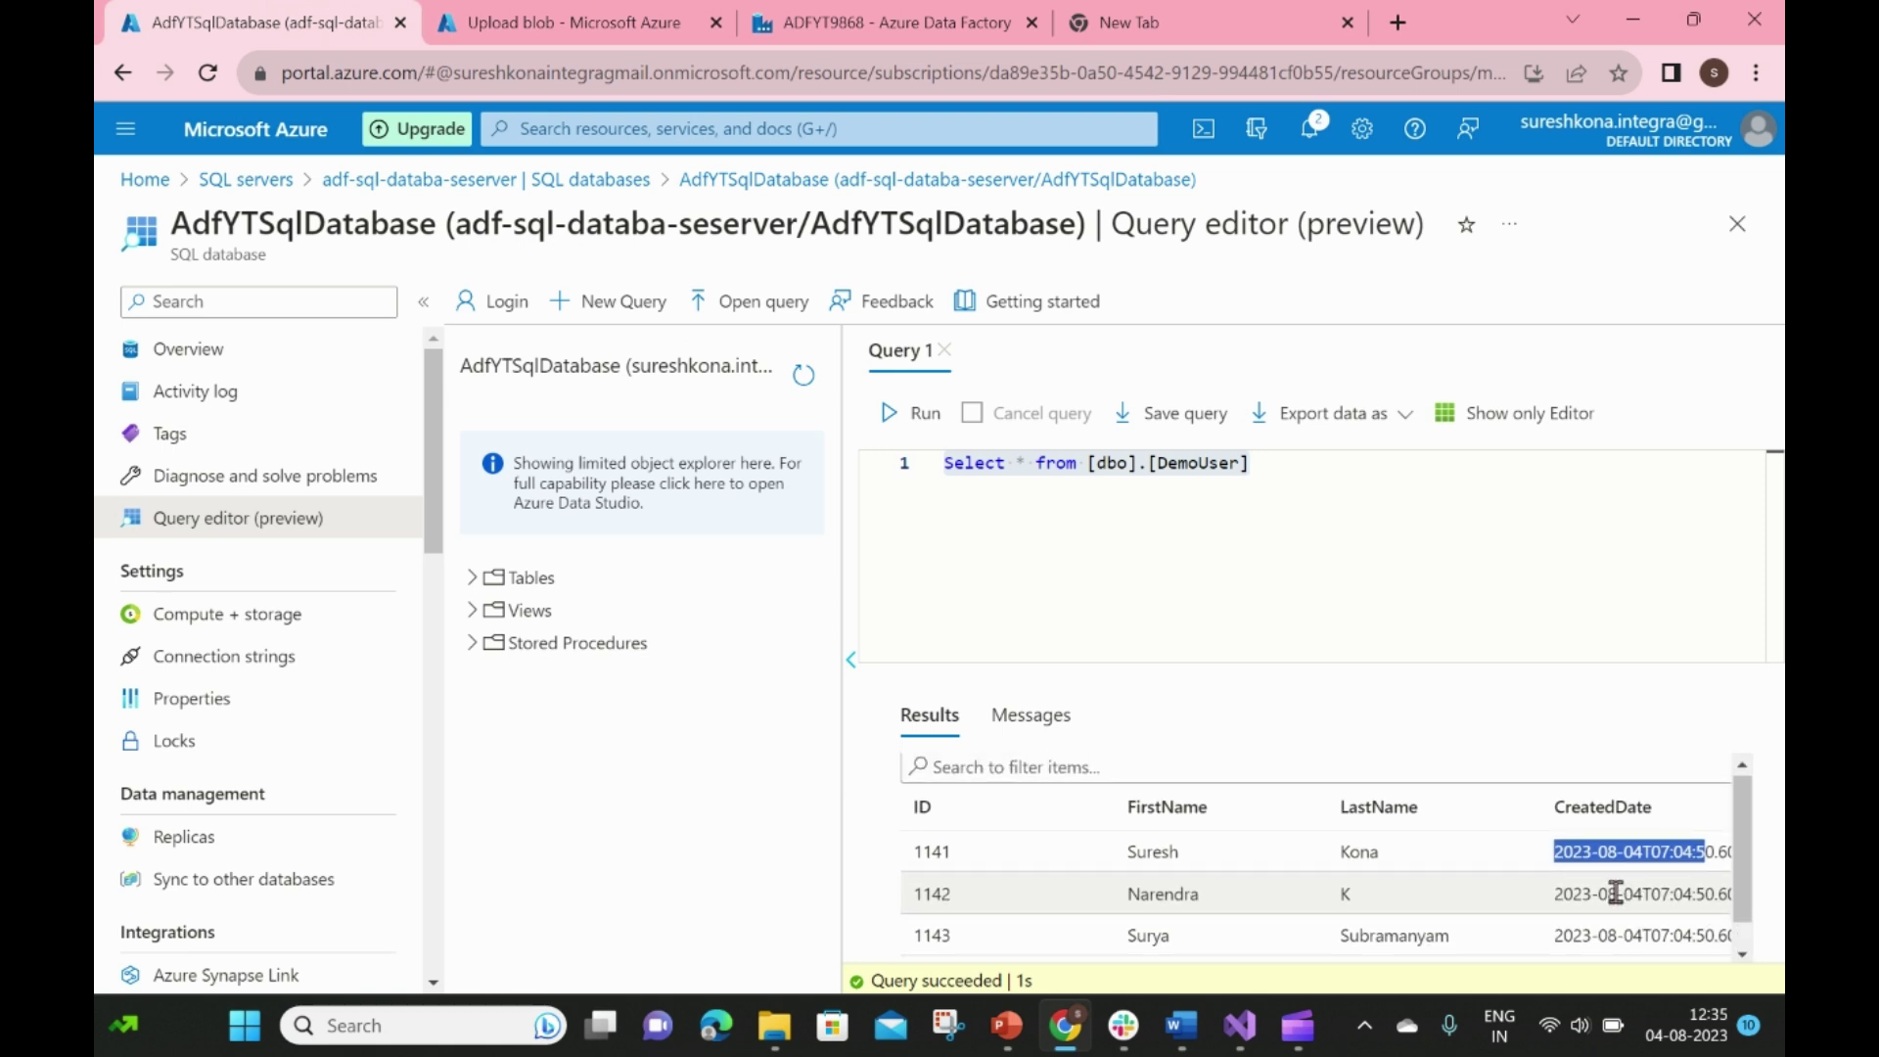
scroll(1673, 891, down, 1)
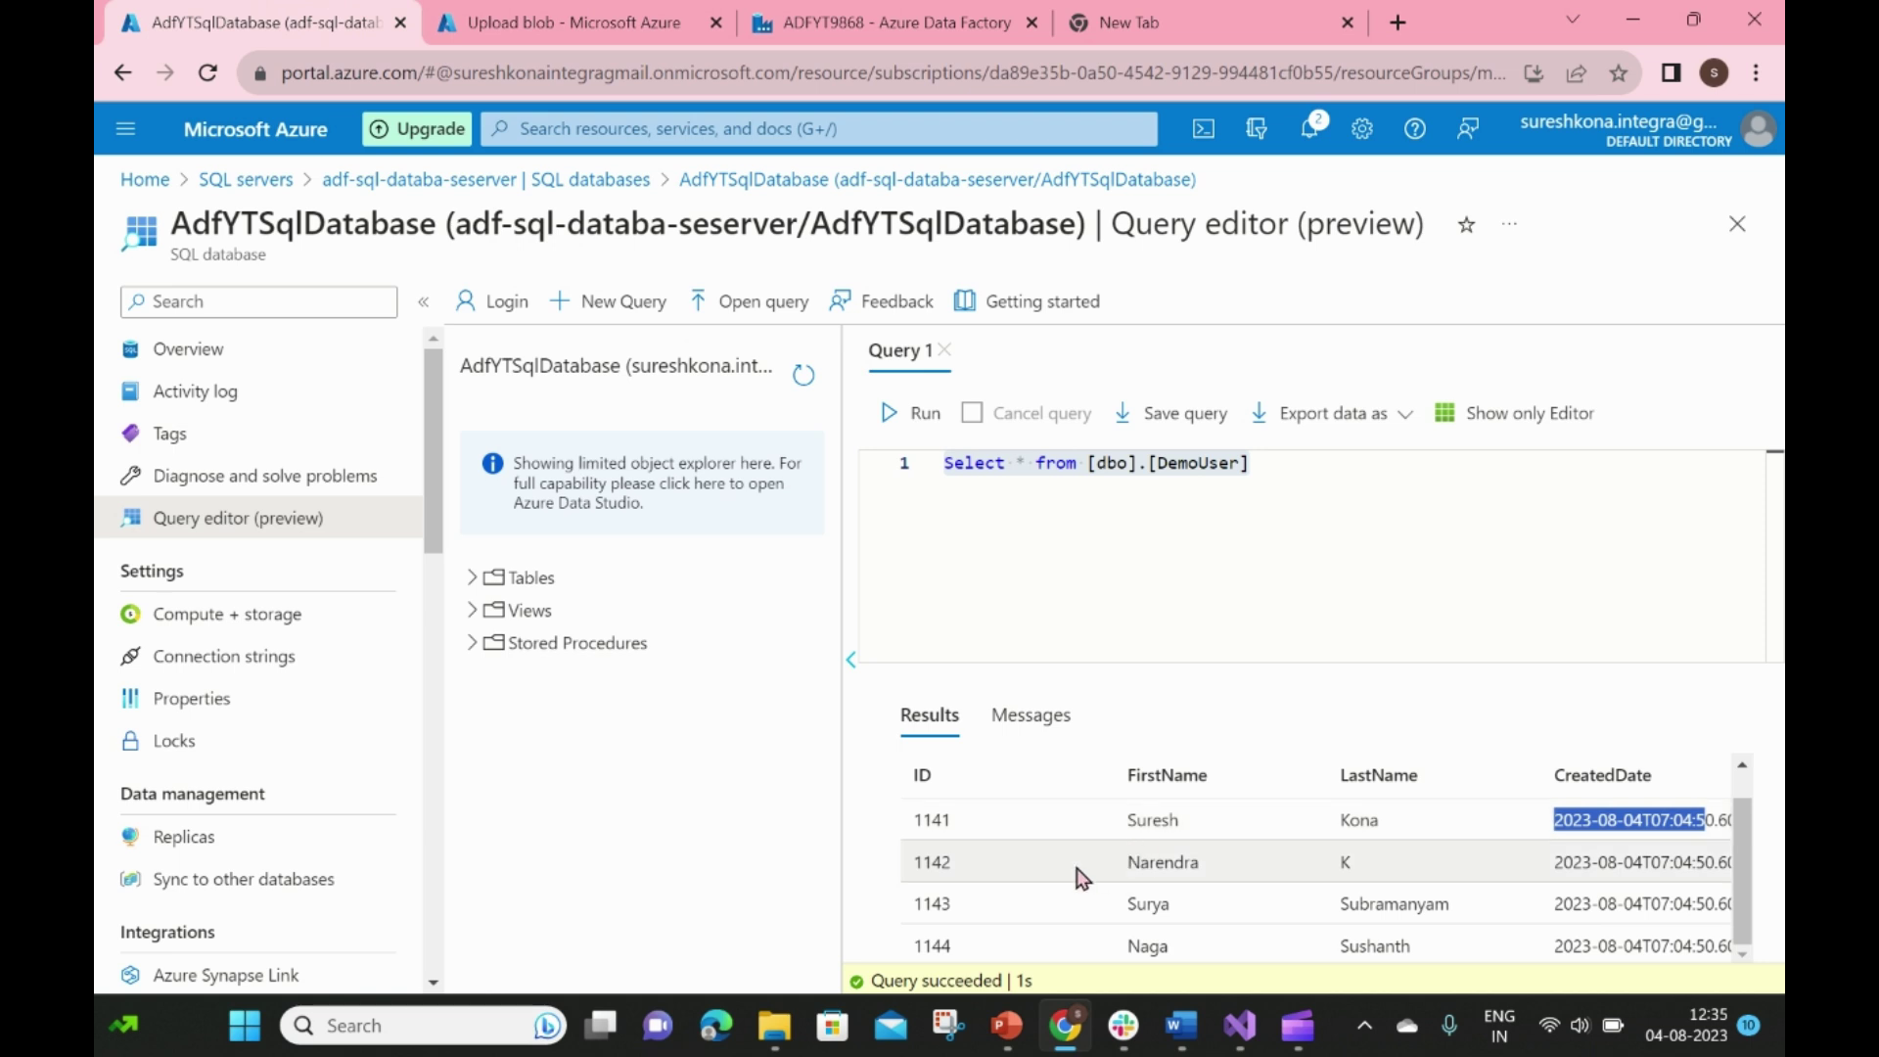
drag(1121, 836, 1186, 833)
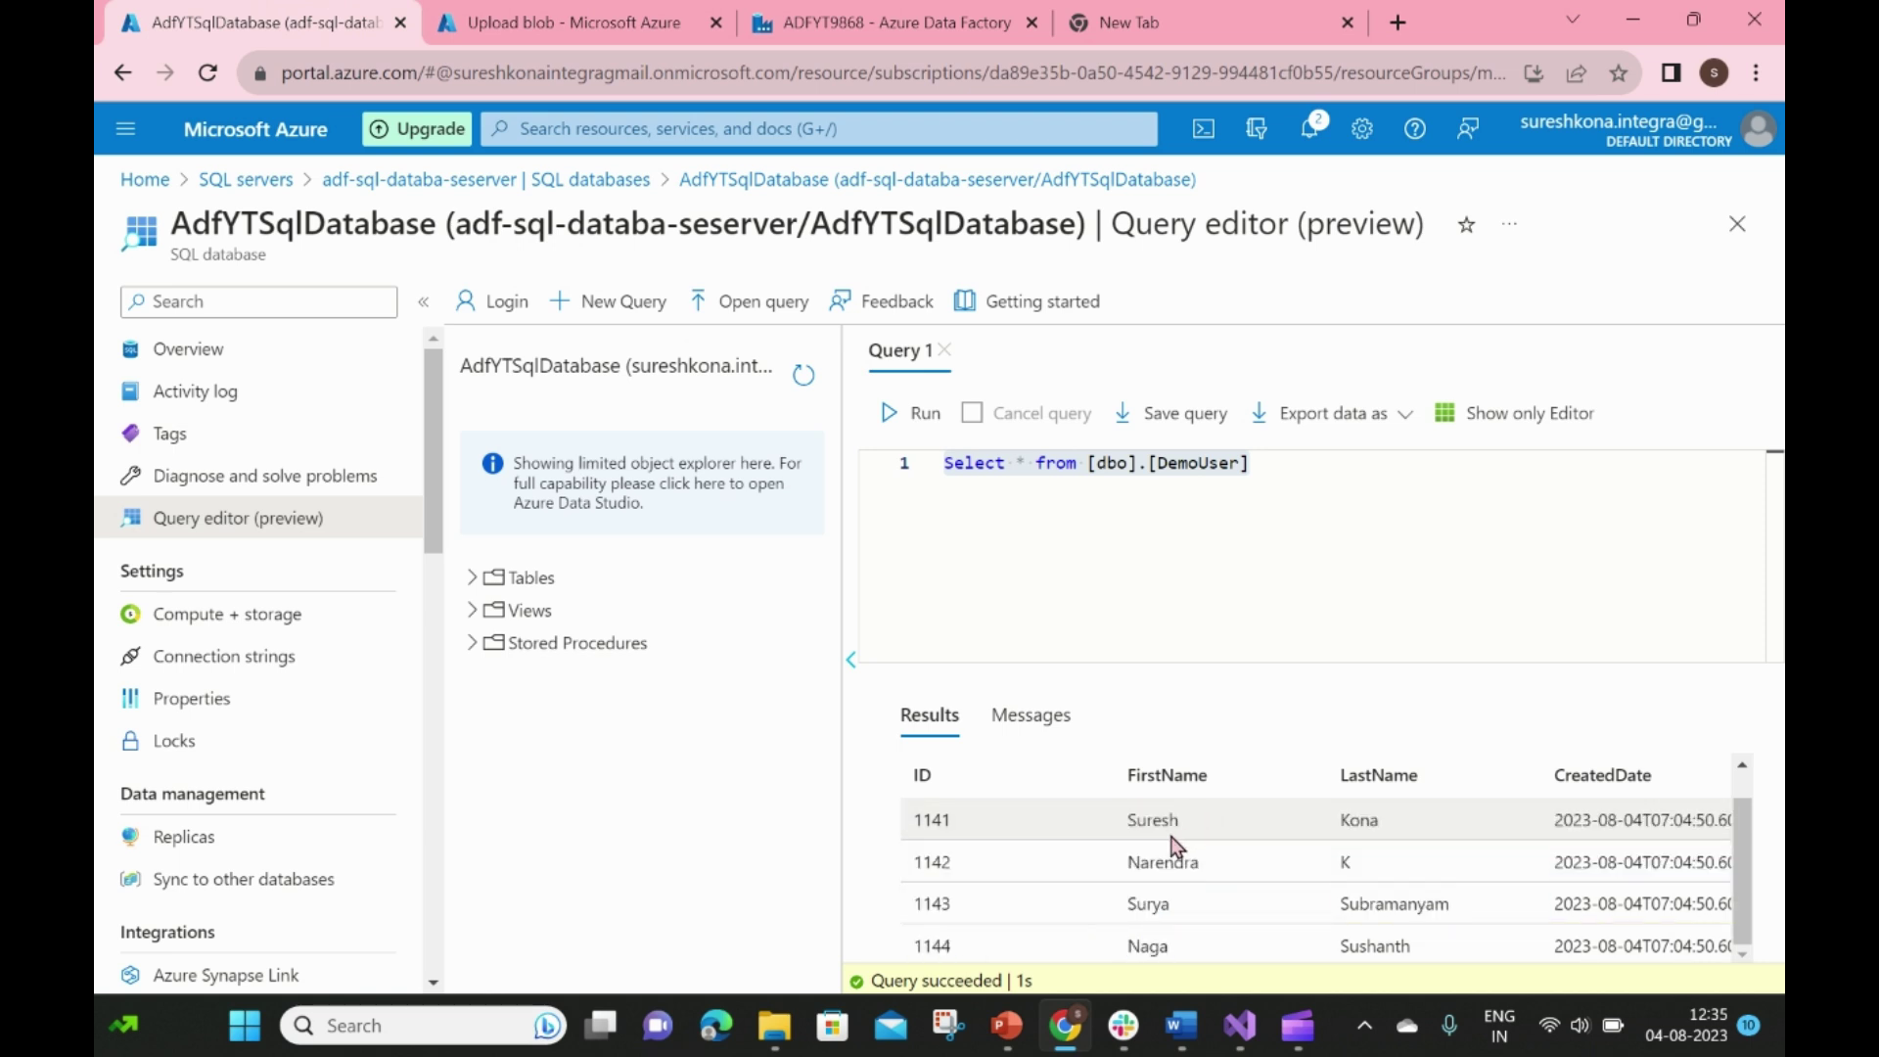
Return to the ADFYT9868 data factory and reopen CopyPipeline_dv1 in the authoring area
click(602, 22)
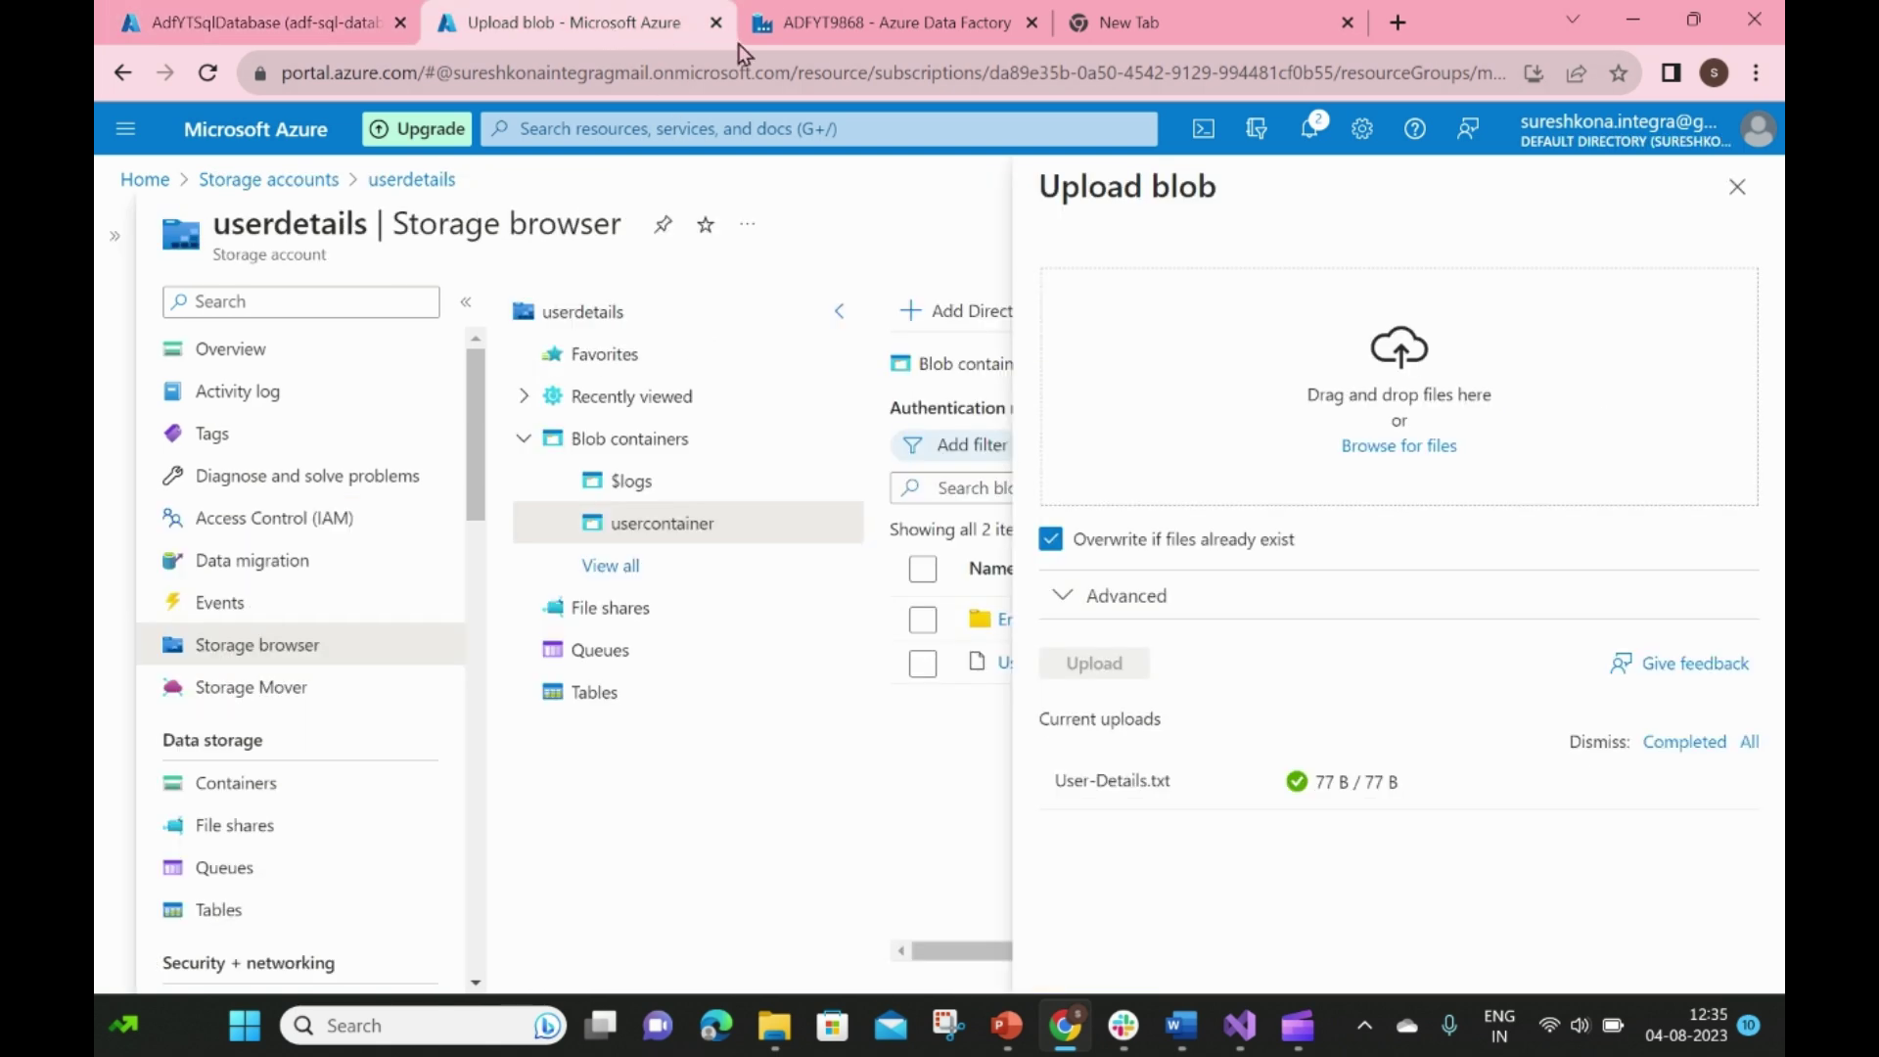
click(857, 29)
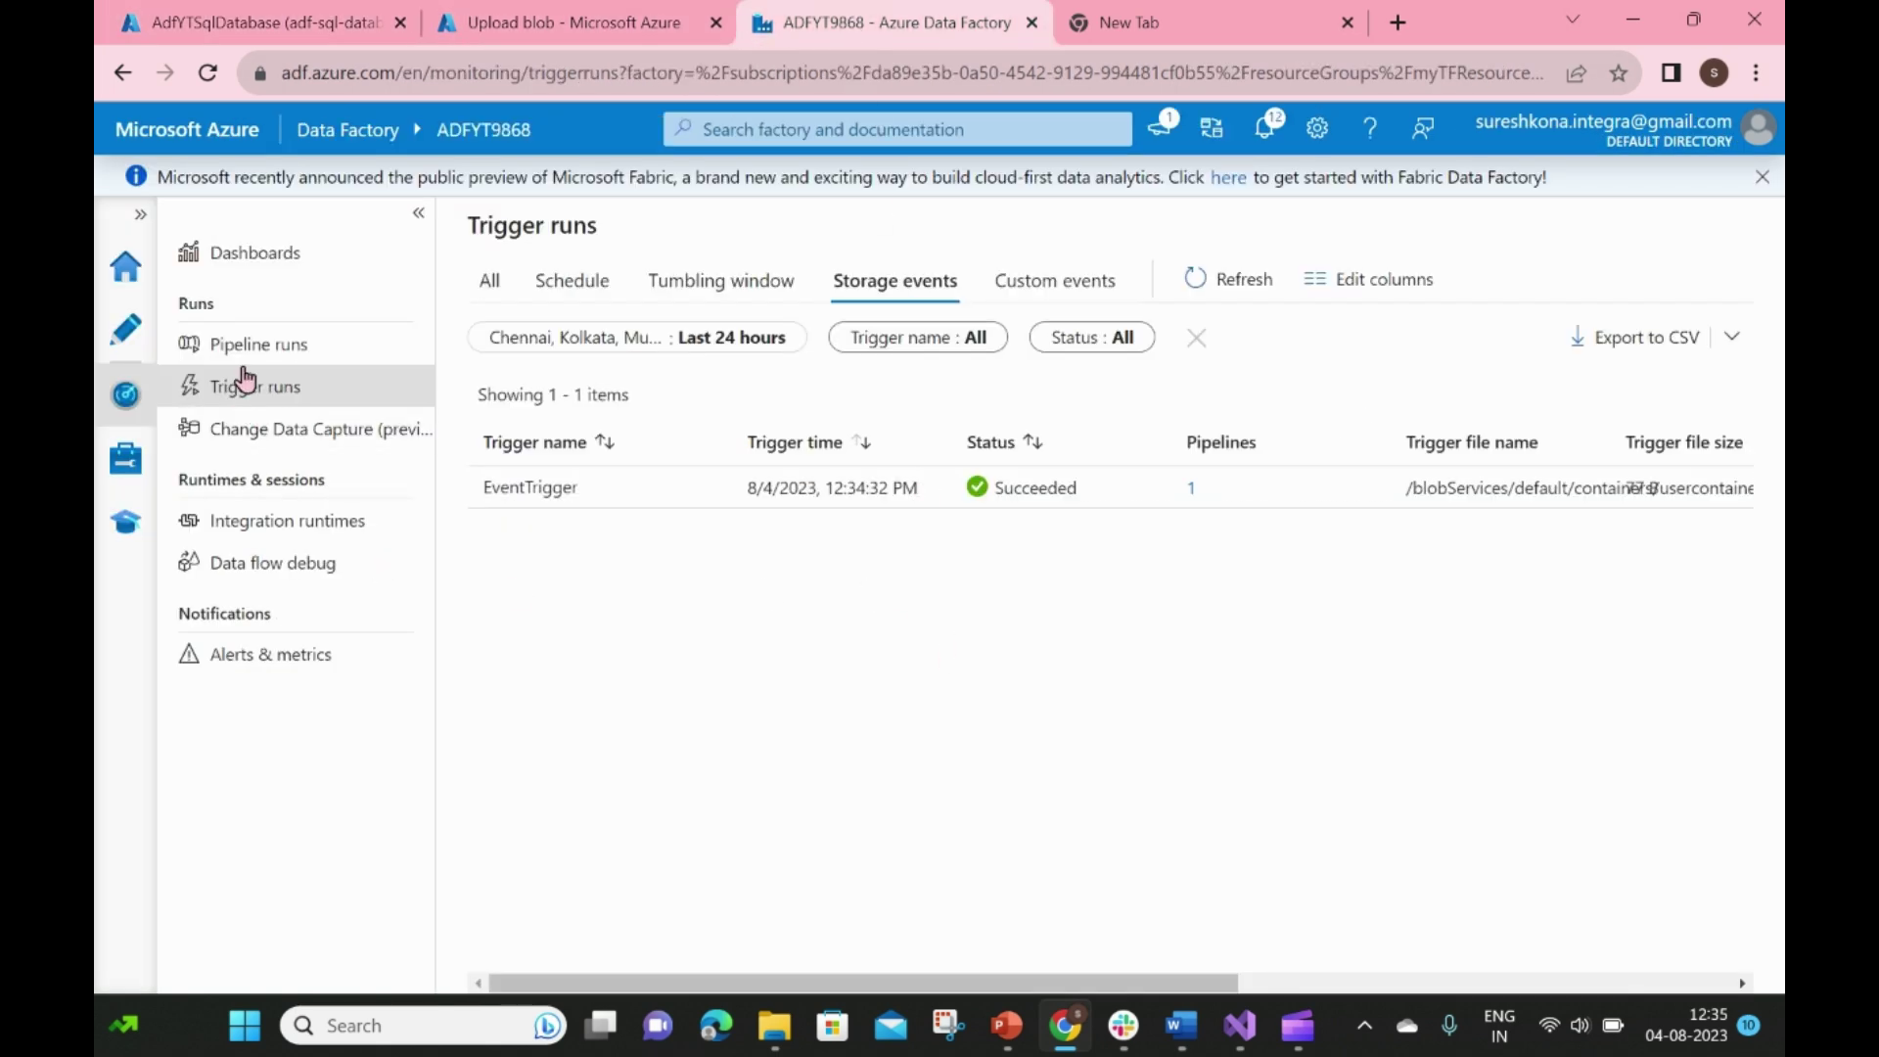
click(125, 329)
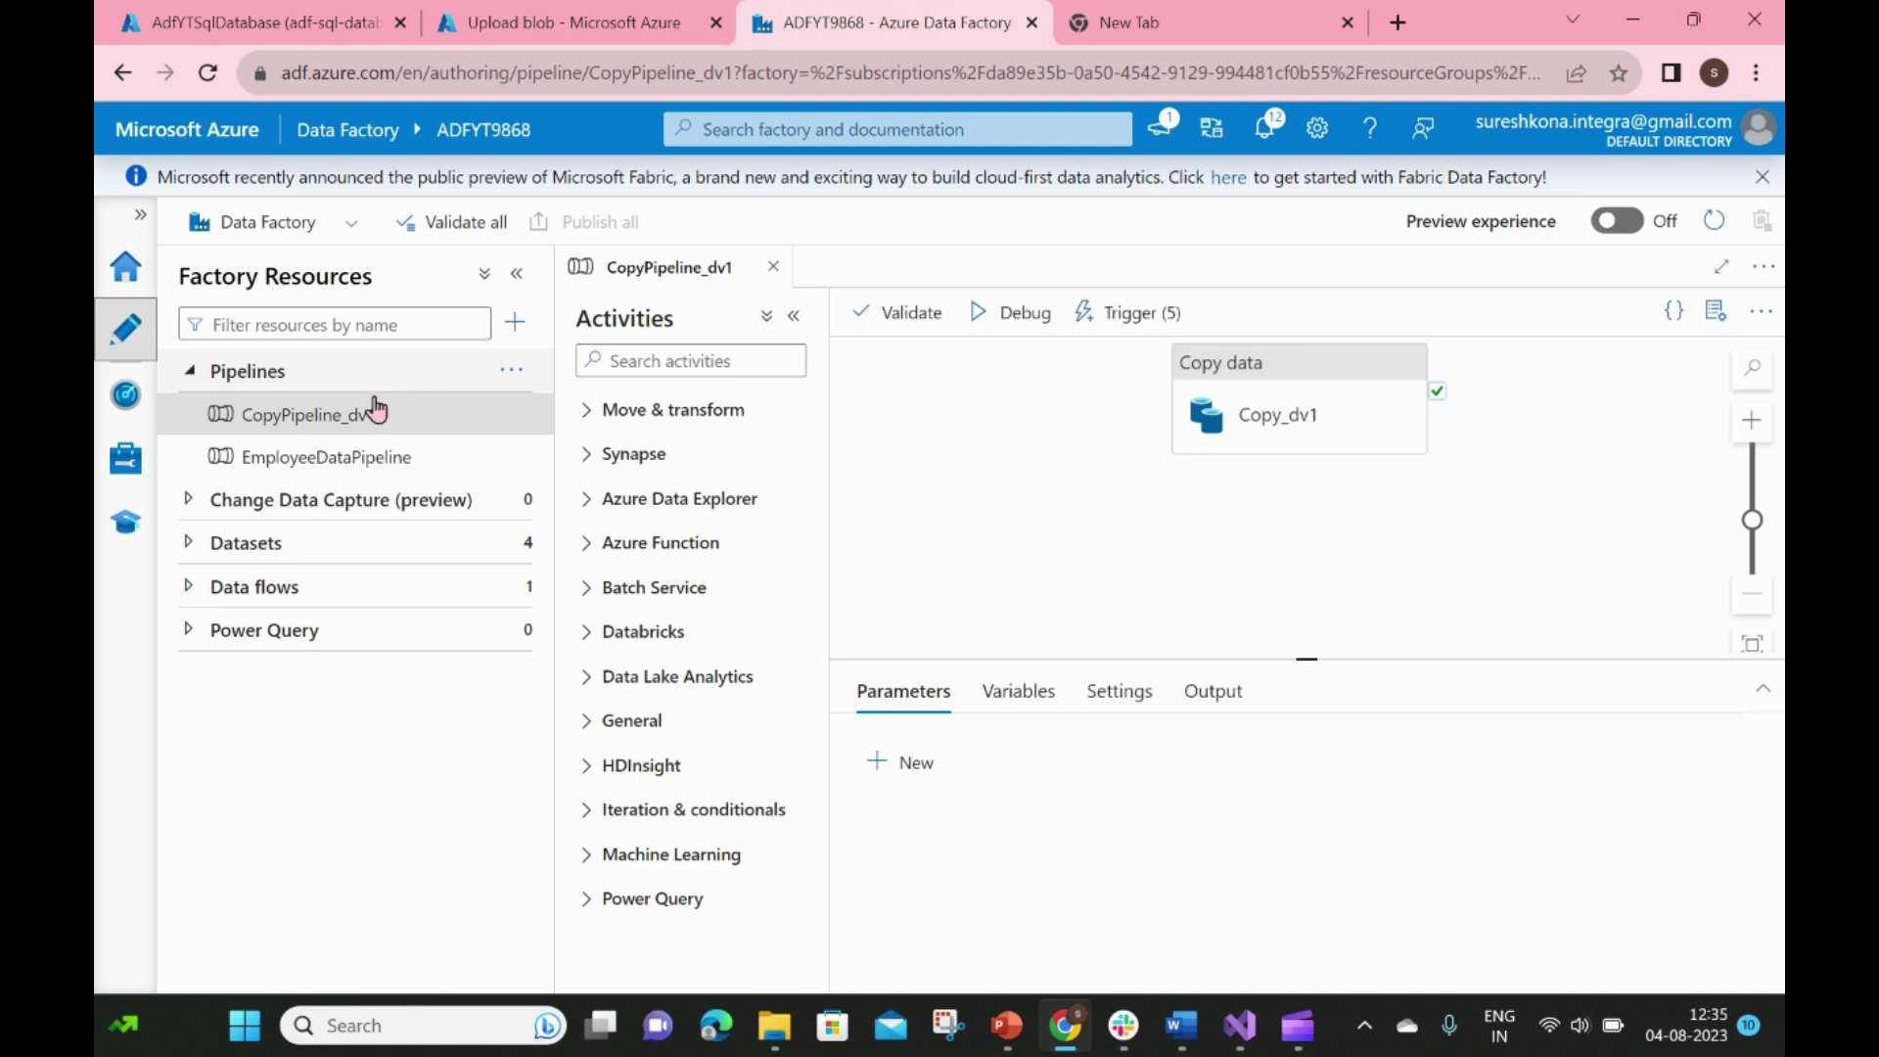
click(308, 430)
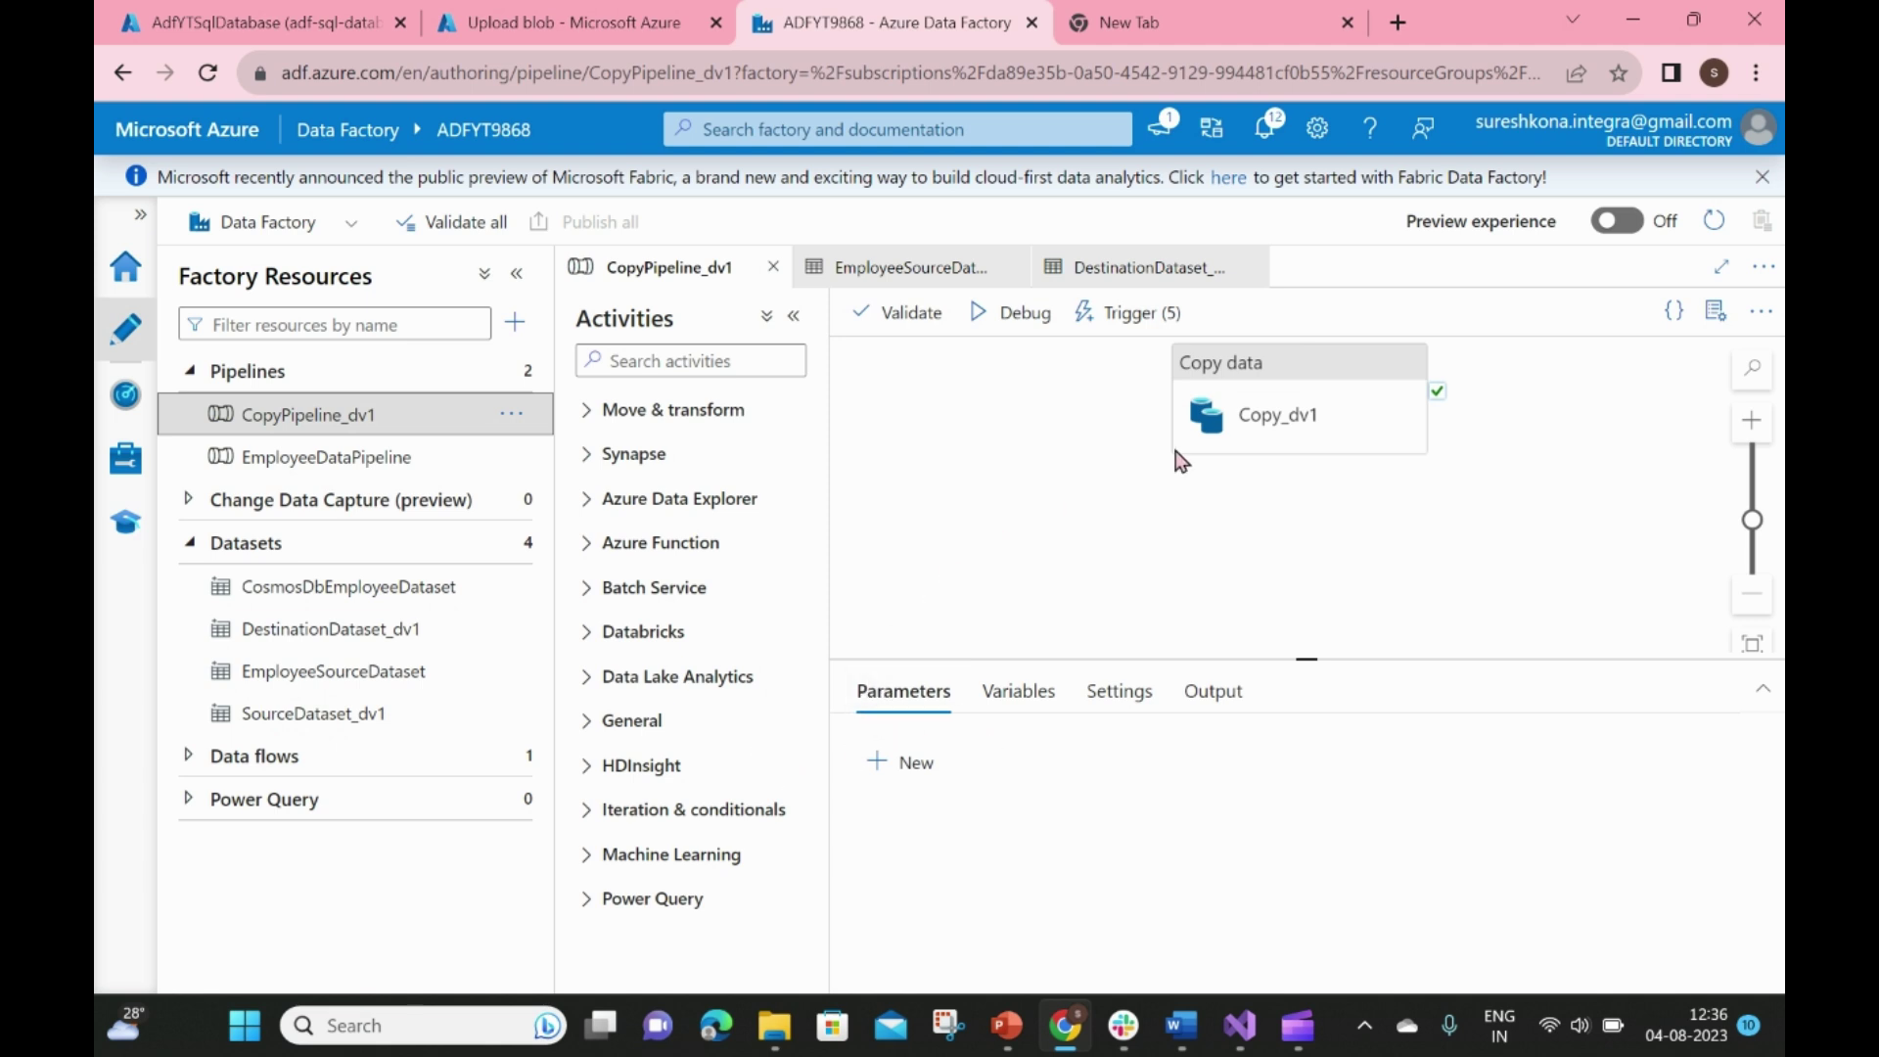
Examine the sink settings of the Copy_dv1 activity, especially its write behavior and pre-copy script
click(1209, 409)
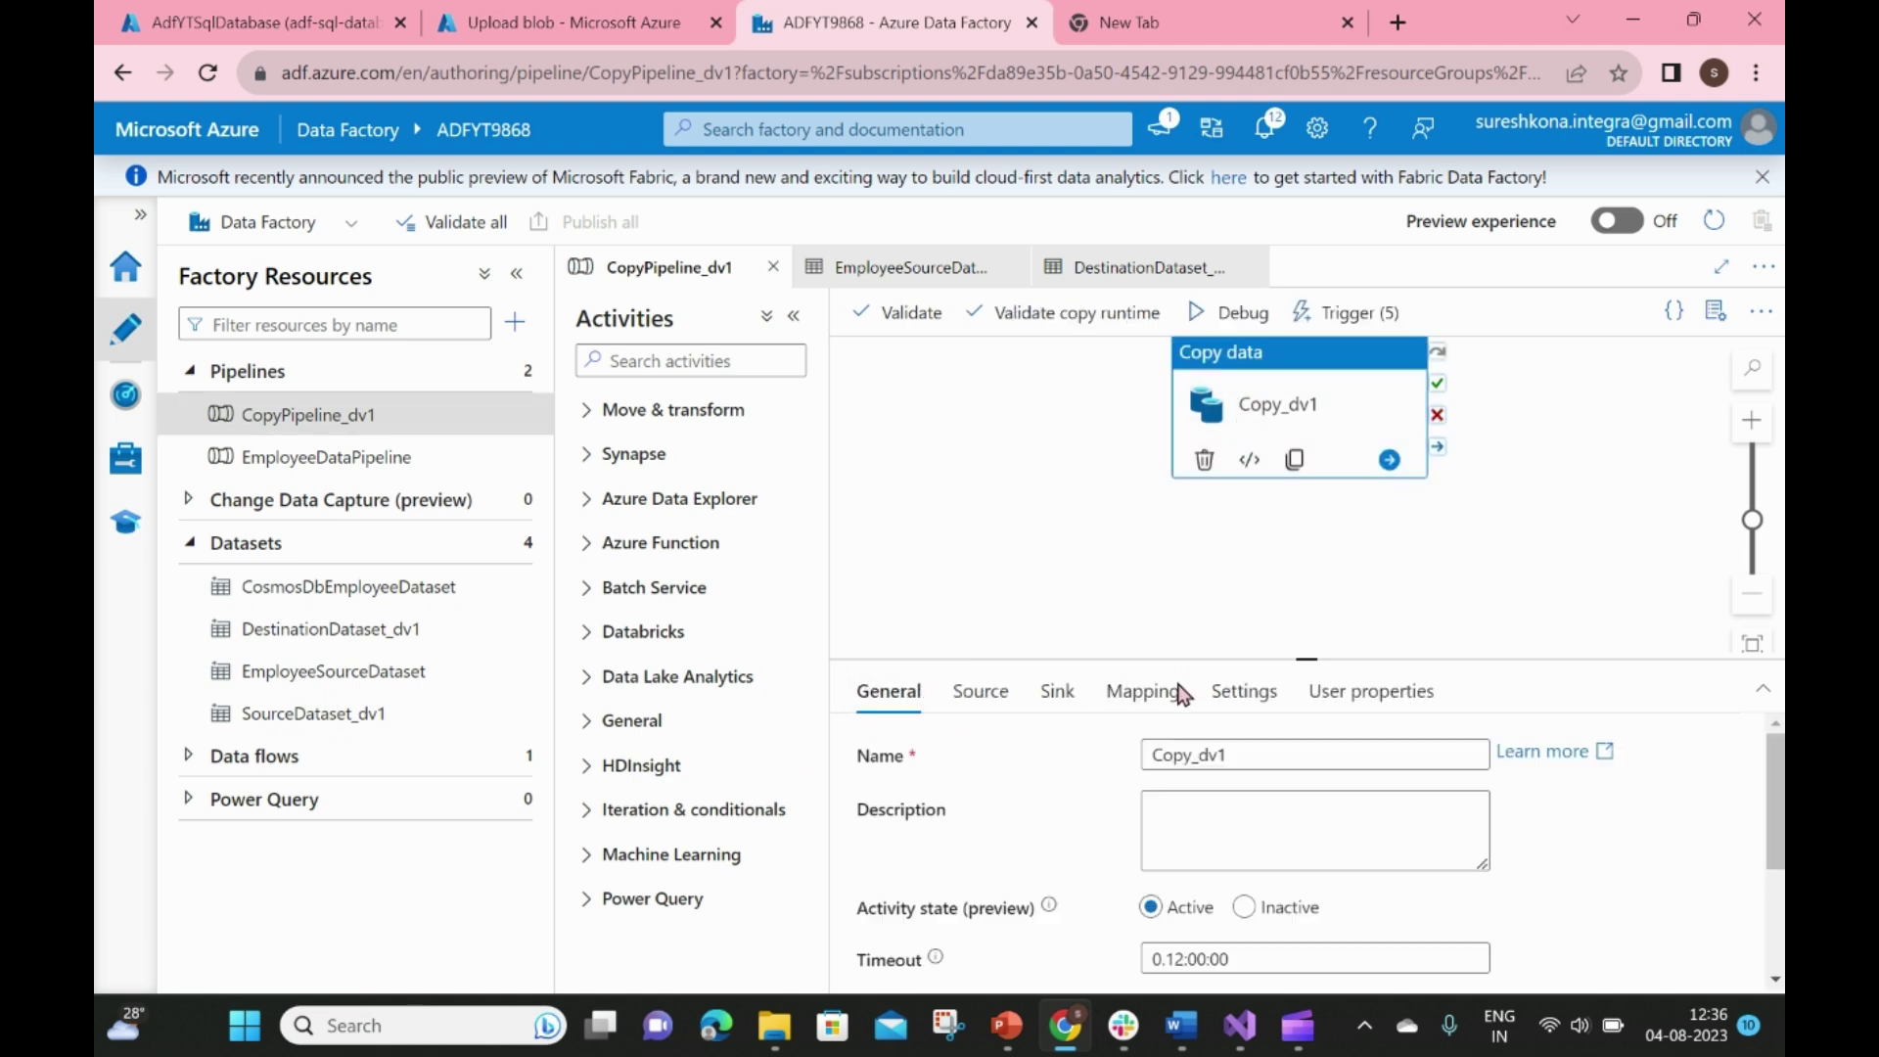
click(1056, 691)
scroll(1634, 802, down, 5)
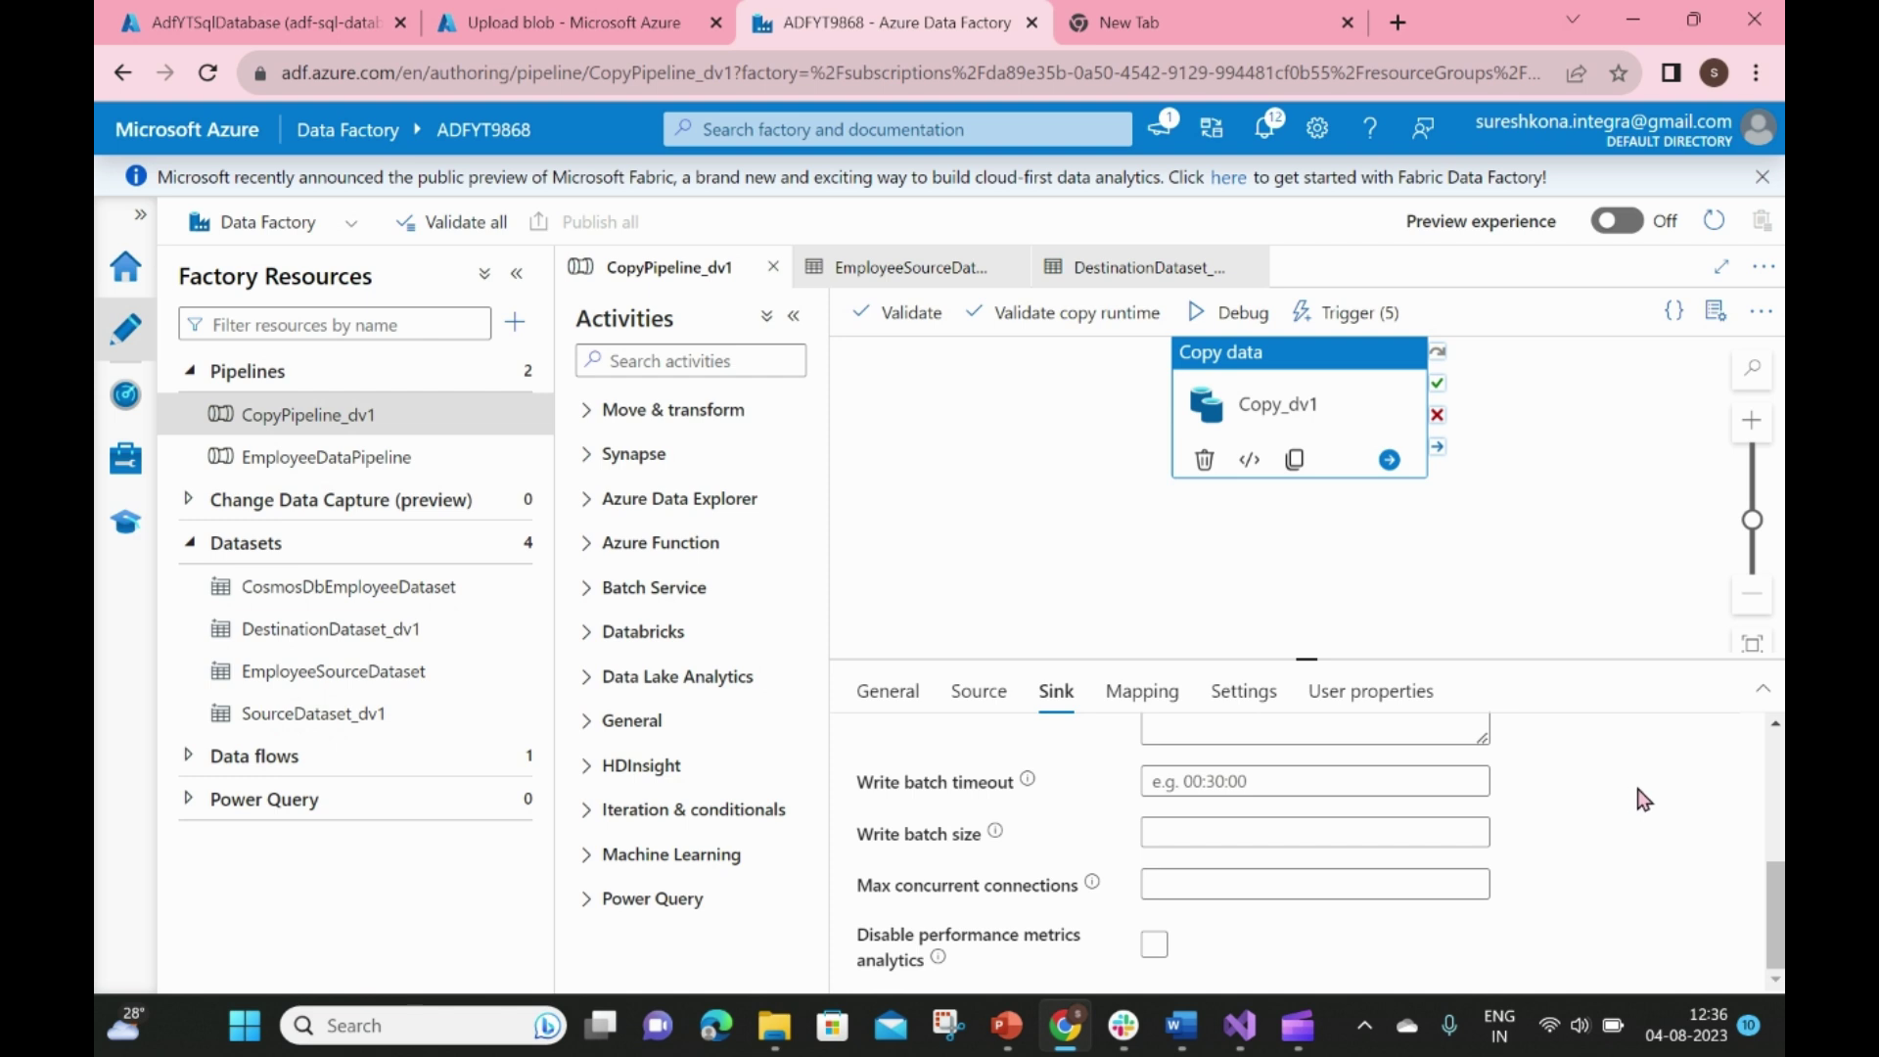
scroll(1643, 800, up, 5)
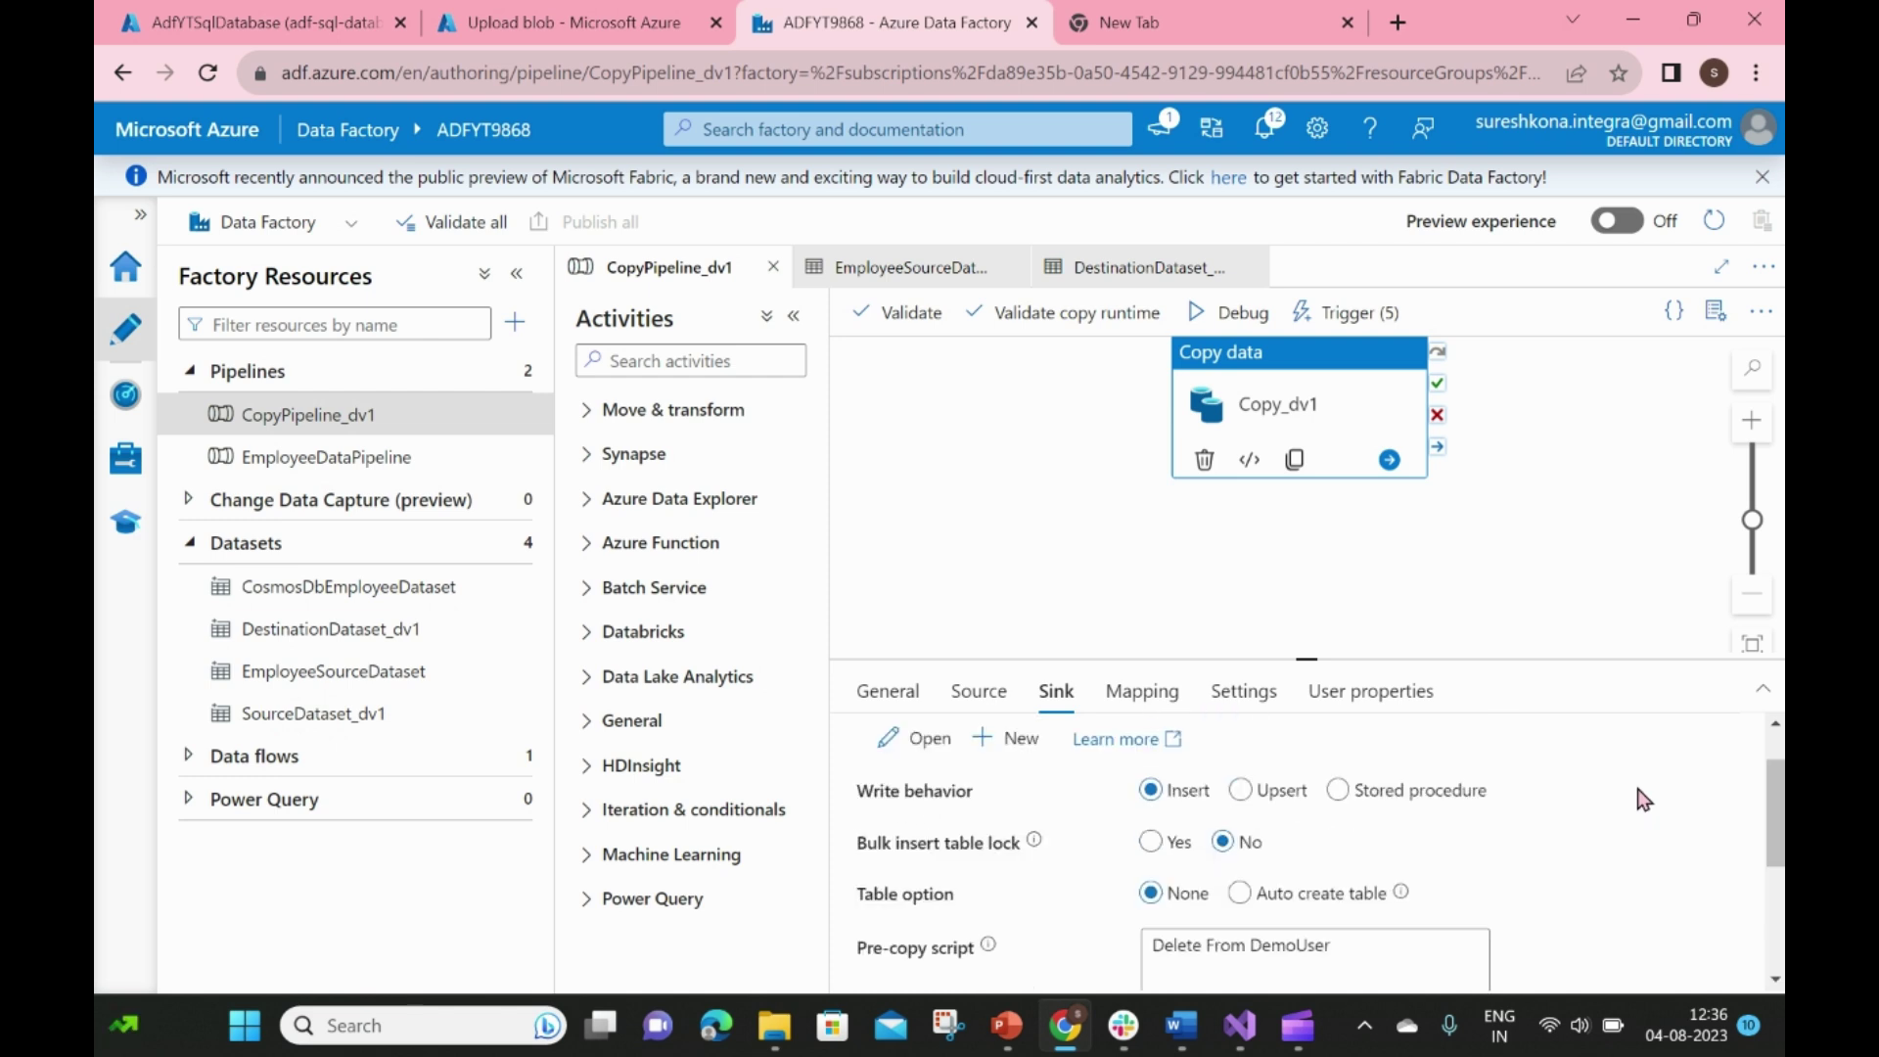
scroll(1644, 799, down, 2)
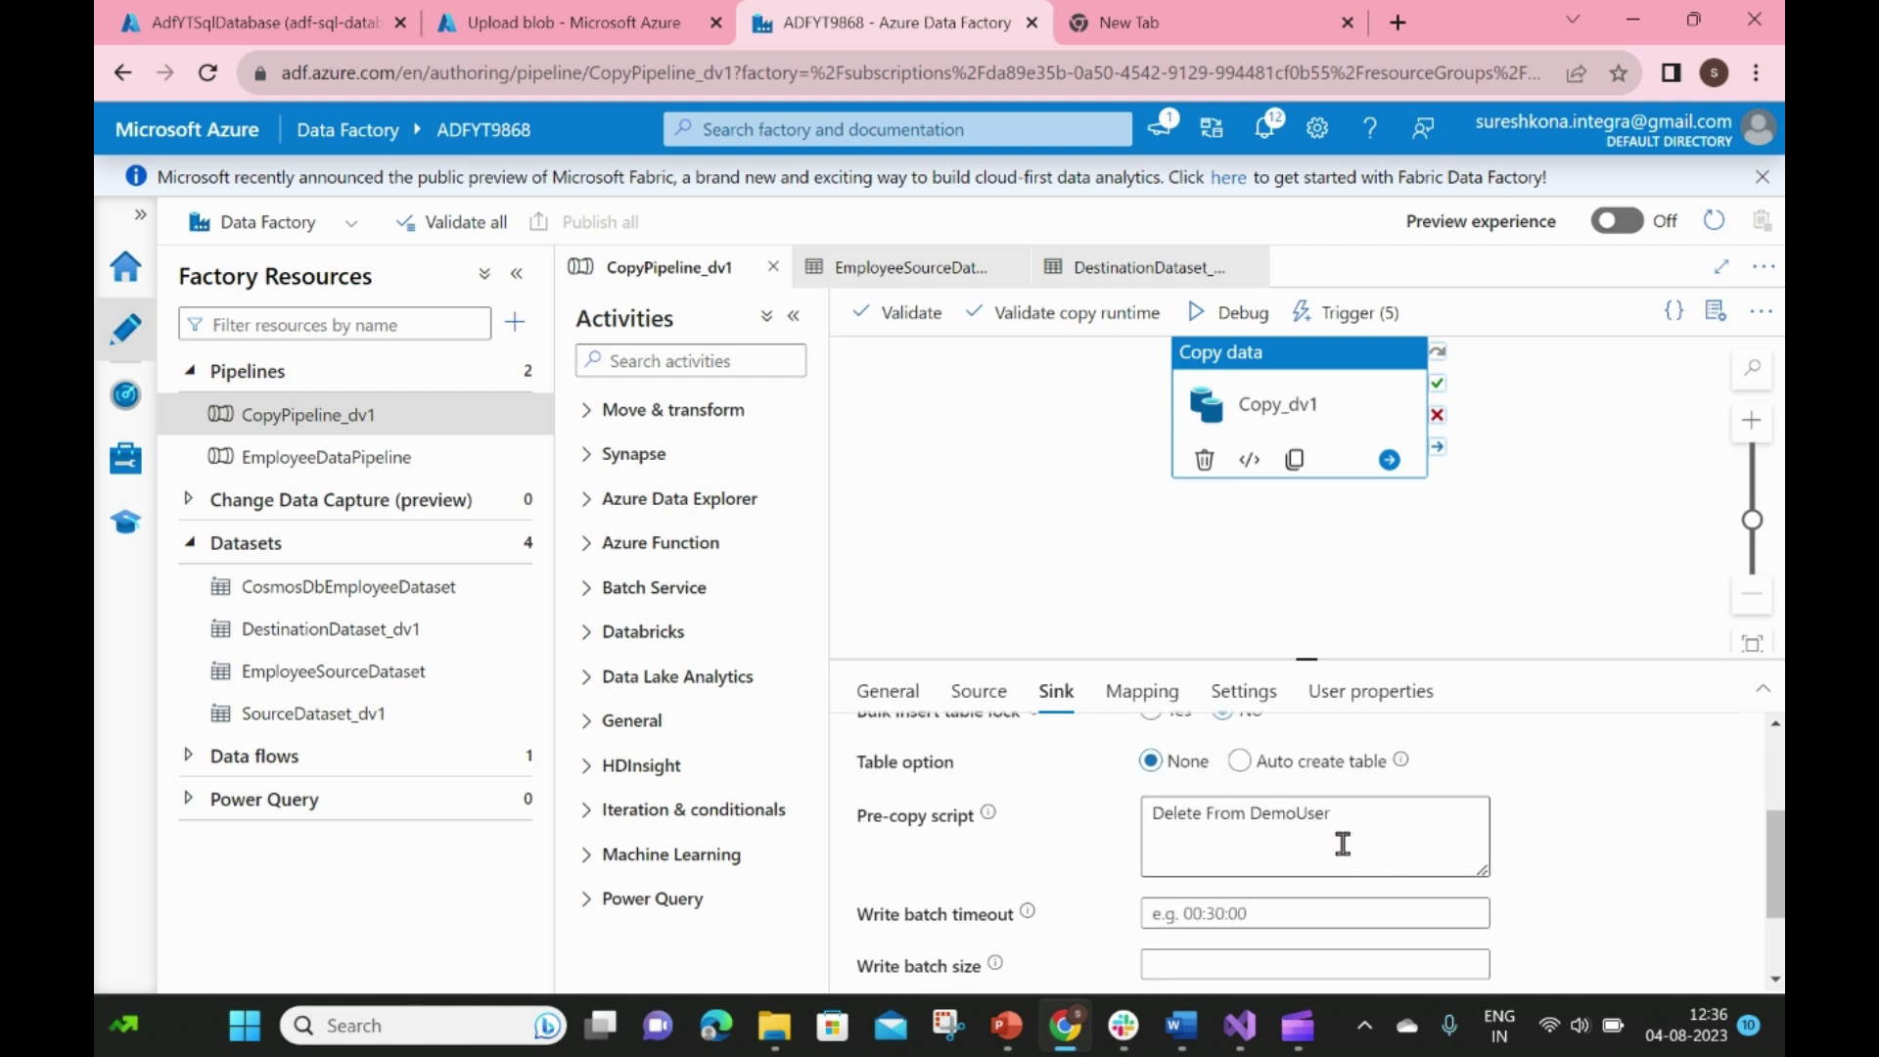
drag(1346, 809, 1147, 815)
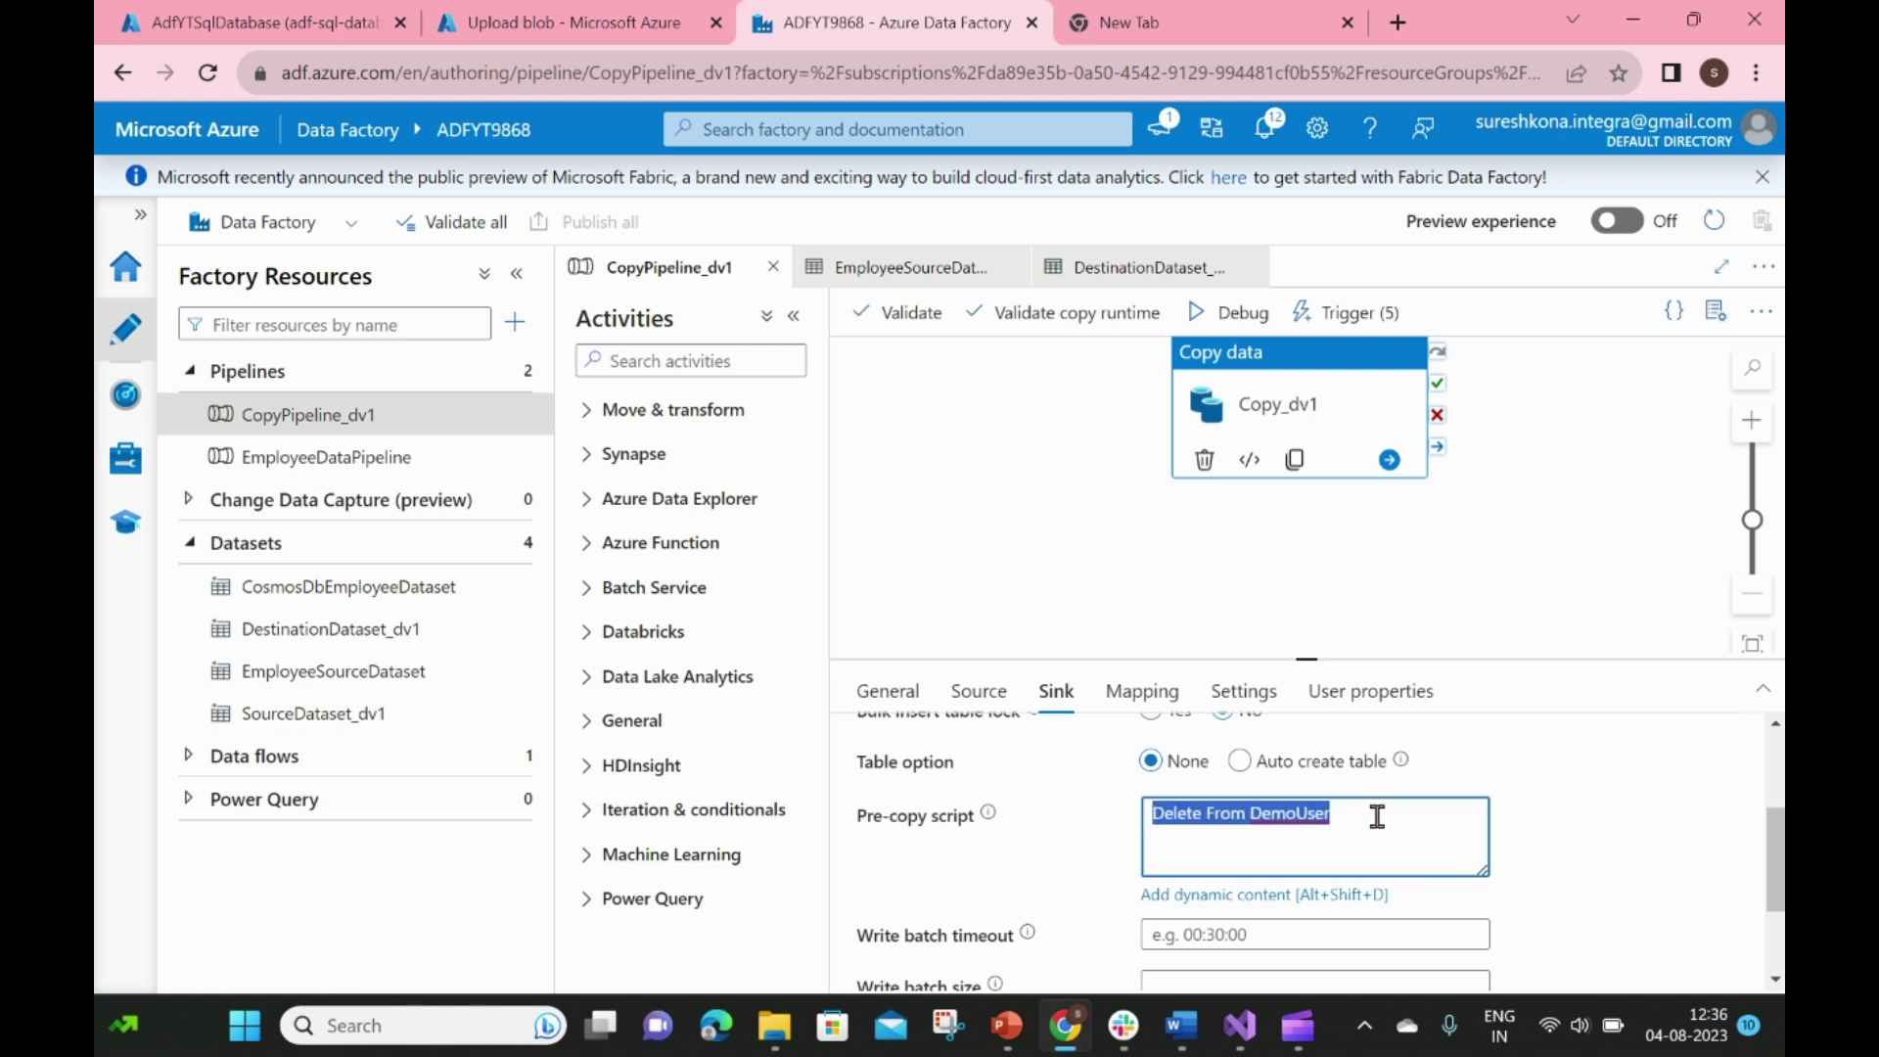
click(1629, 834)
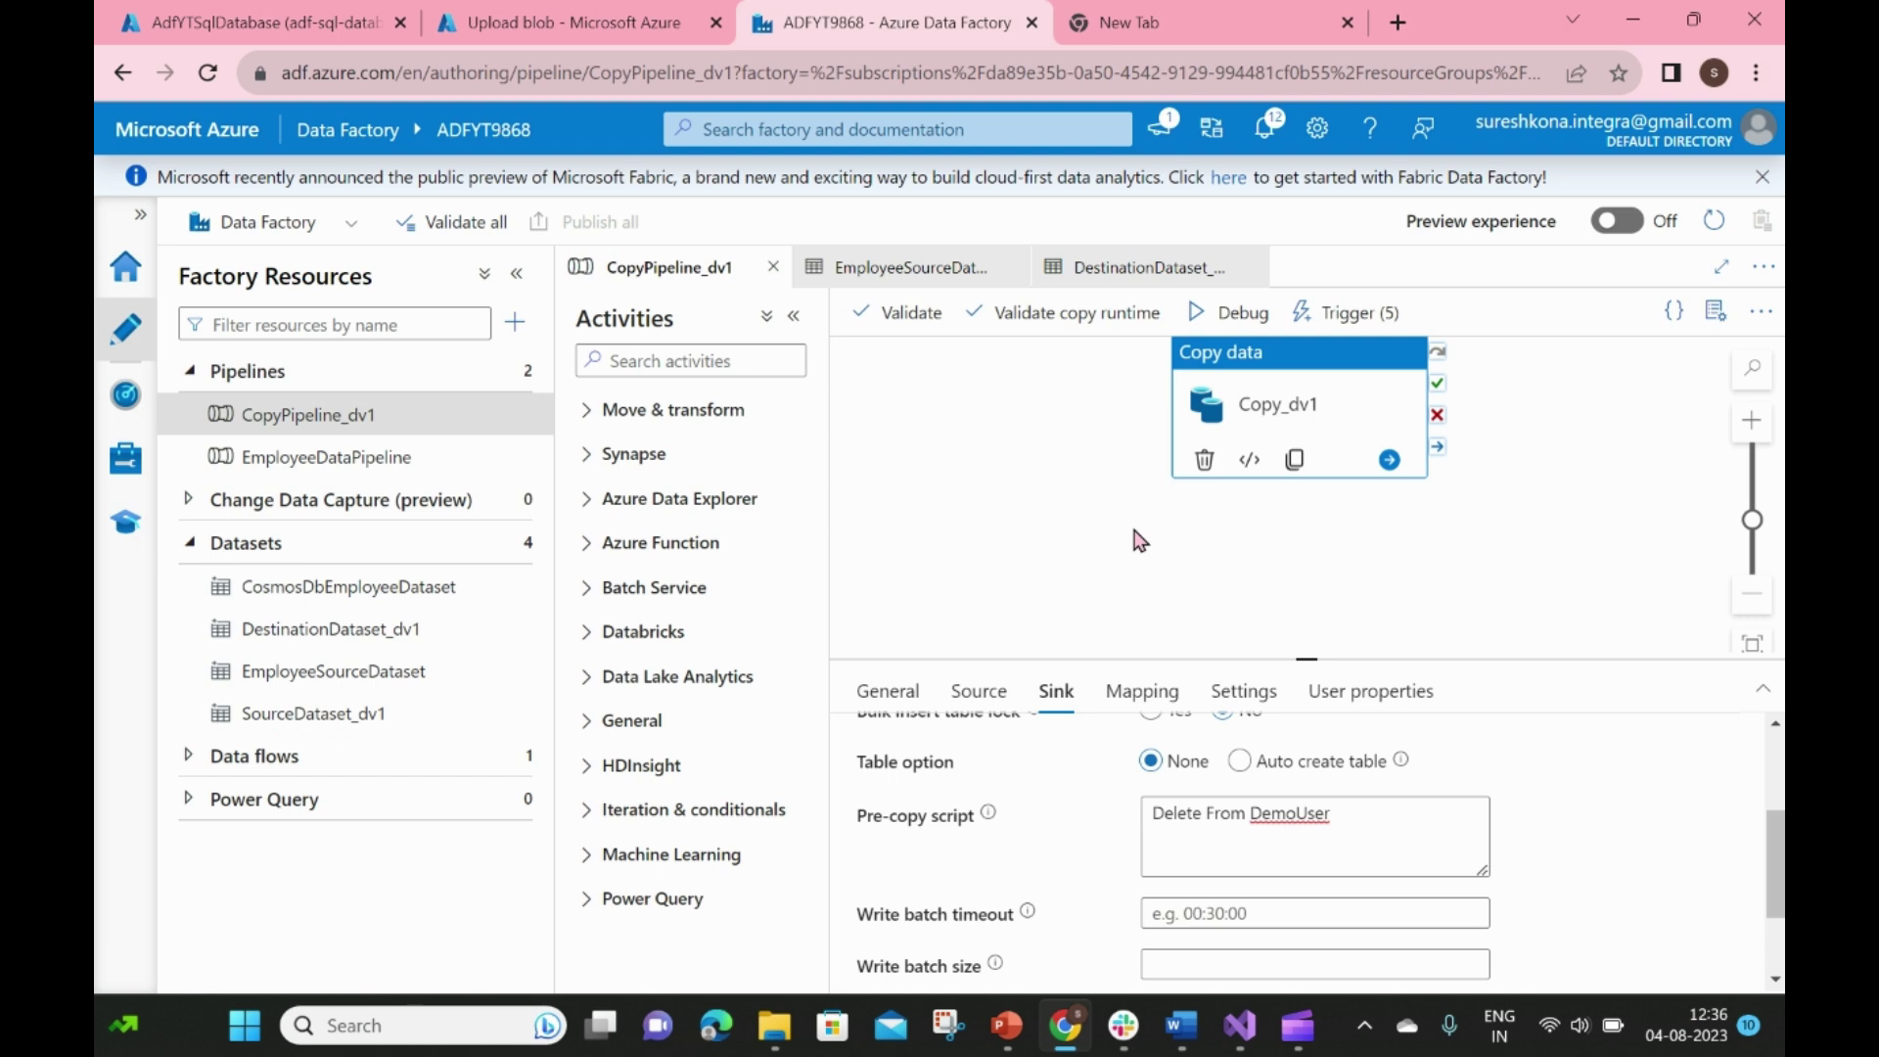
scroll(1138, 539, up, 3)
scroll(1138, 539, down, 3)
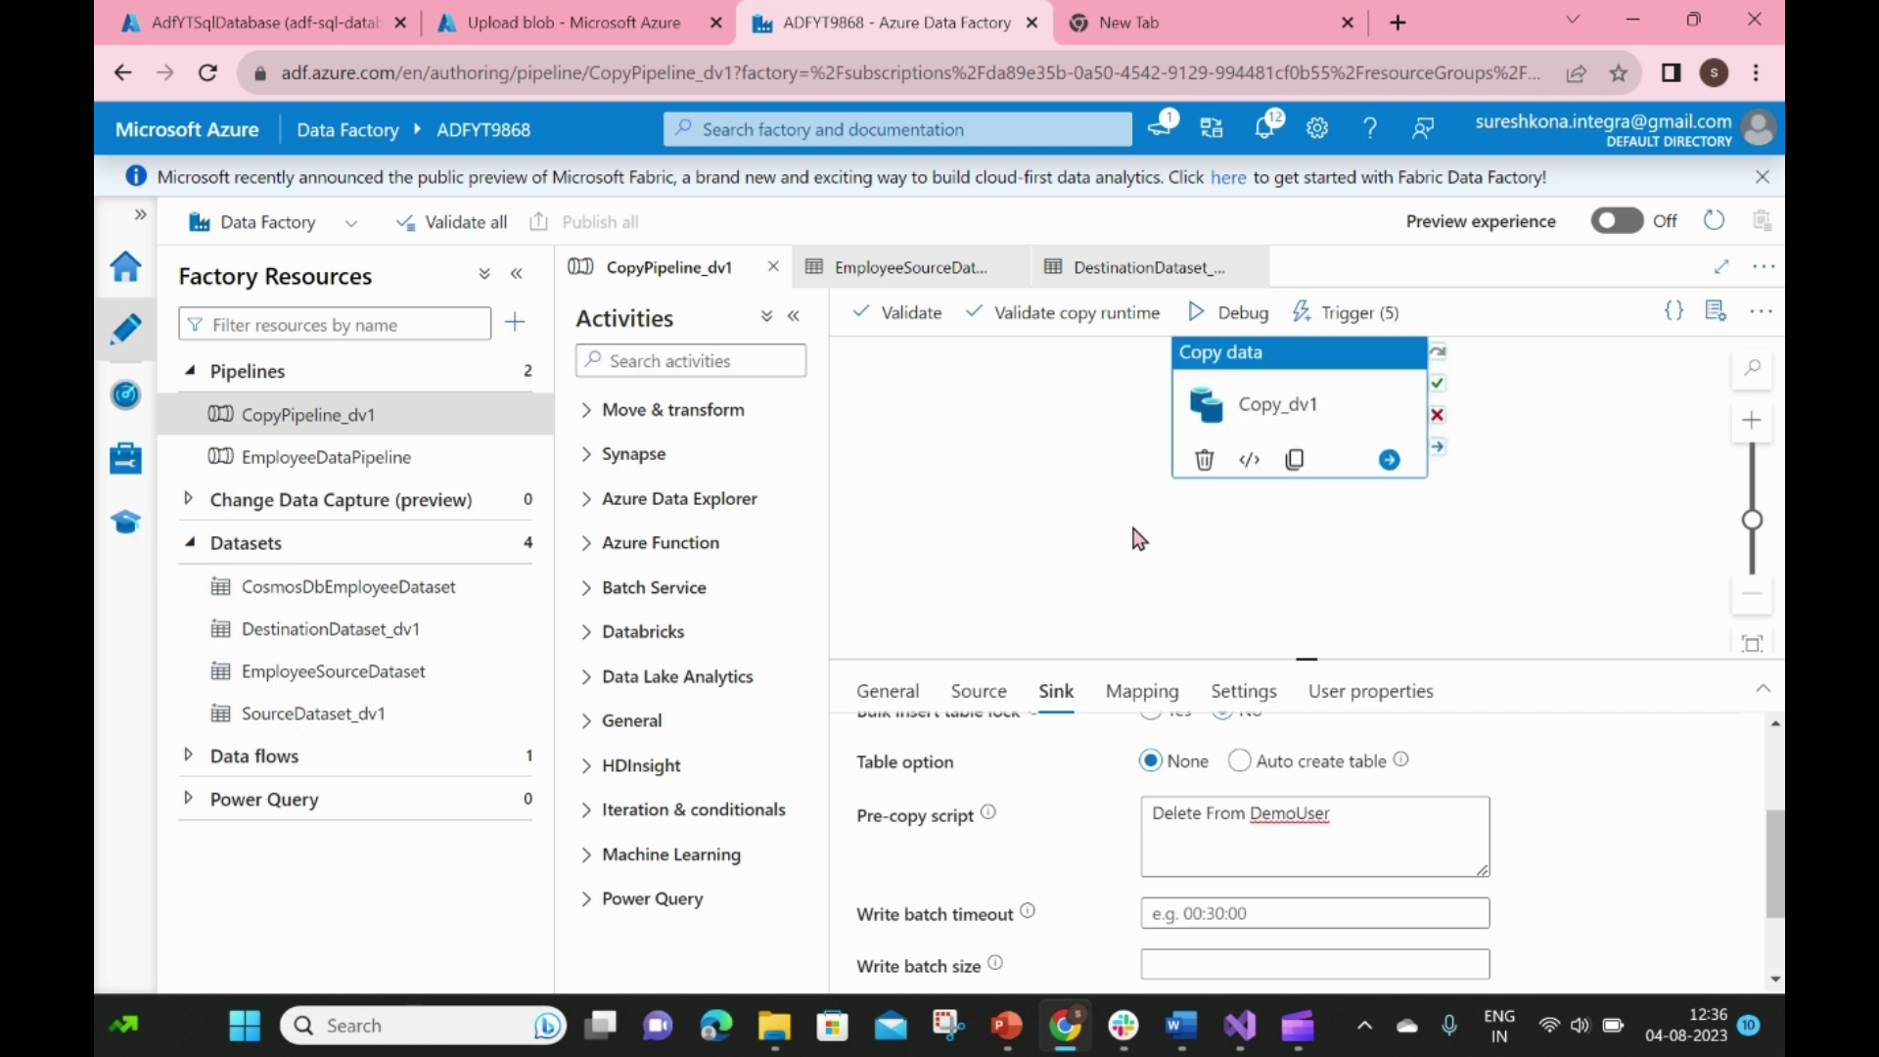